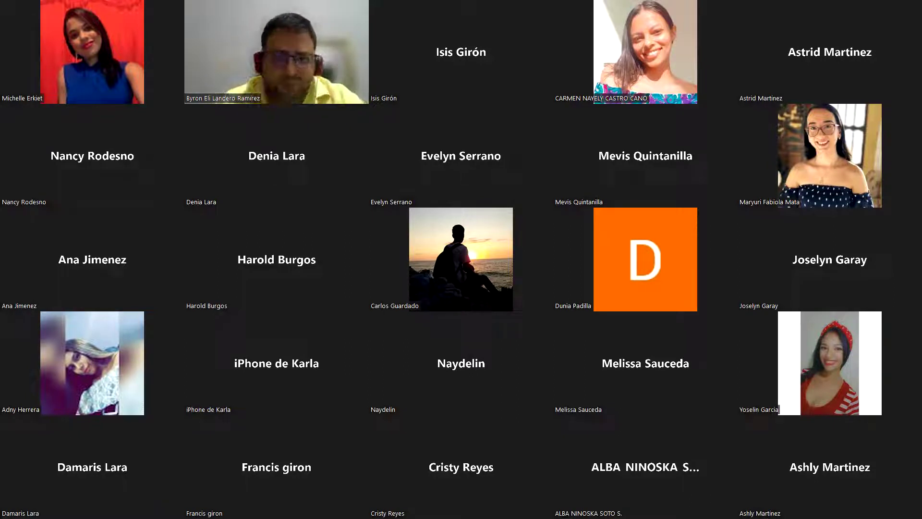
Shrink Zoom's full-screen participant gallery, then minimize Chrome to reveal the desktop
{"action": "left_click", "coordinate": [849, 8]}
{"action": "left_click", "coordinate": [849, 8]}
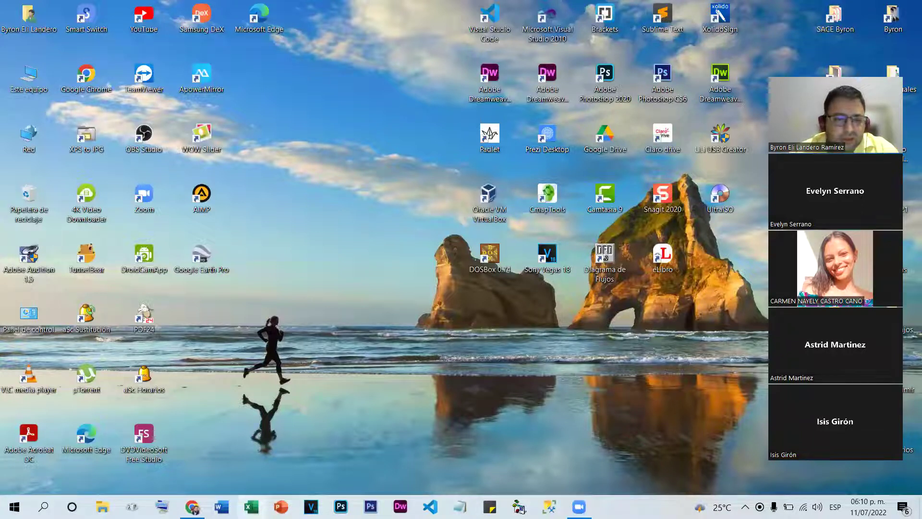
Open Modulo I Excel.xlsx from Excel's recent workbooks list
{"action": "right_click", "coordinate": [251, 507]}
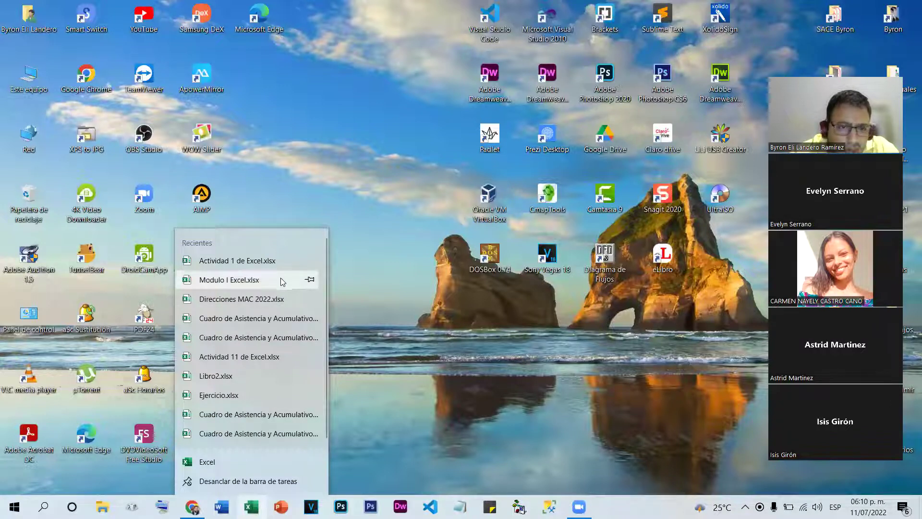
{"action": "left_click", "coordinate": [300, 277]}
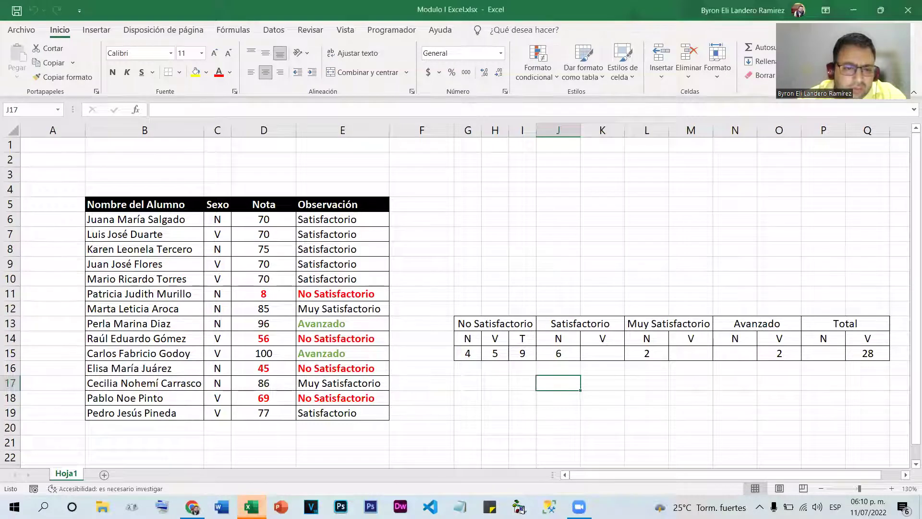
{"action": "left_click", "coordinate": [251, 507]}
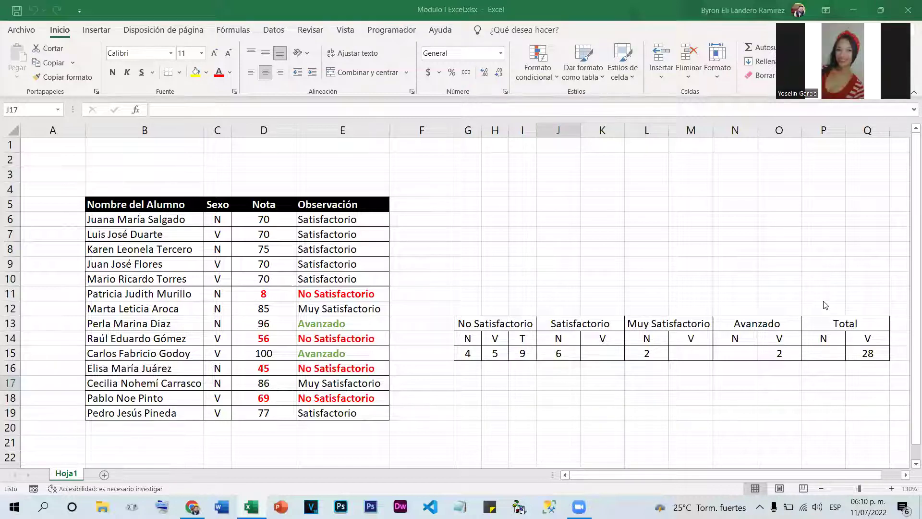
Inspect the nested SI formula behind the Observación grade in cell E12
{"action": "double_click", "coordinate": [461, 394]}
{"action": "left_click", "coordinate": [527, 399]}
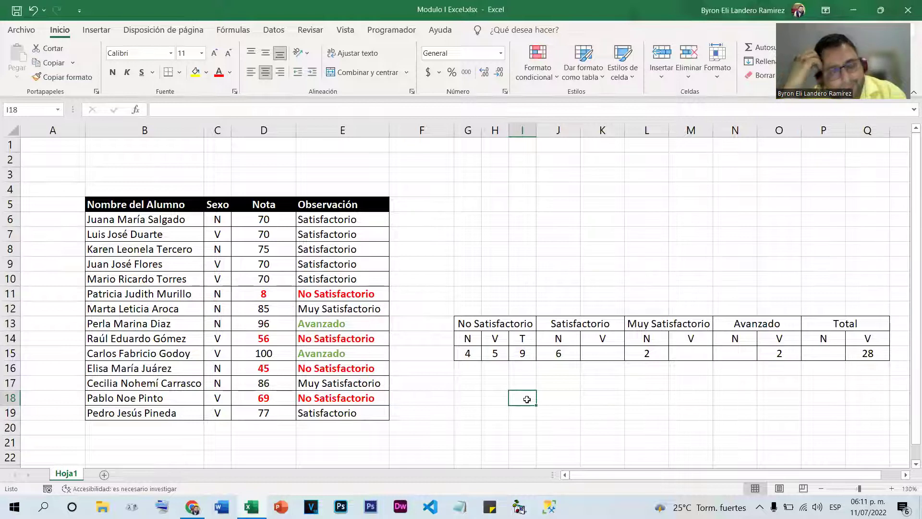
{"action": "left_click", "coordinate": [340, 306]}
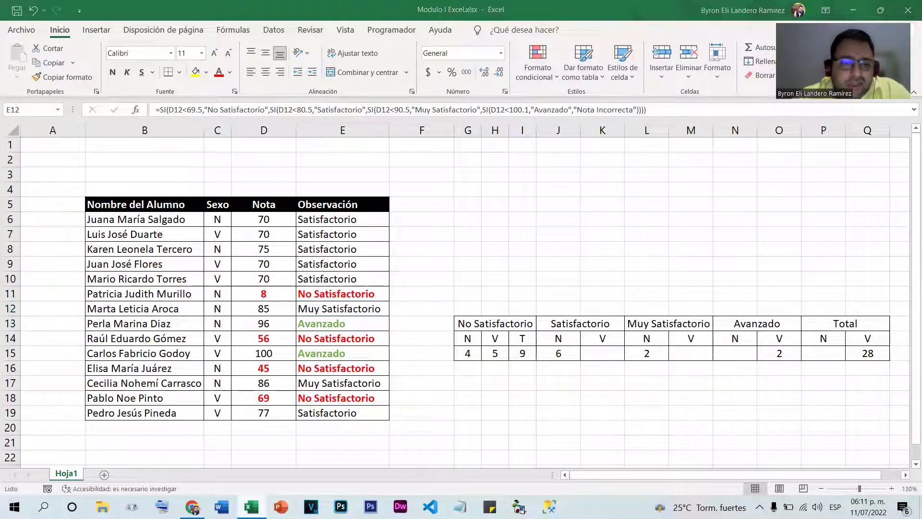
Open Excel's recent-workbooks jump list and dismiss it again
{"action": "right_click", "coordinate": [253, 507]}
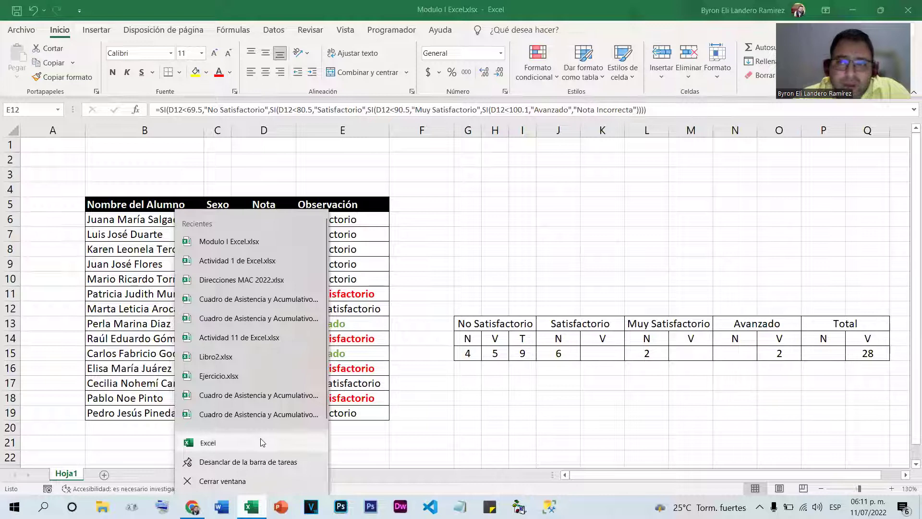
{"action": "left_click", "coordinate": [260, 440]}
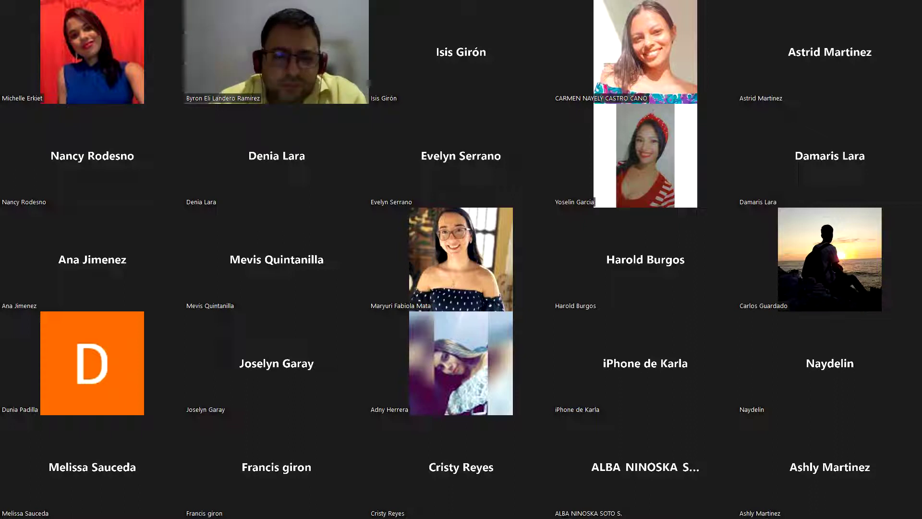
Turn on Activar edición for the Nivel 1-CHL-LV-A course and scroll to Valor 20%
{"action": "scroll", "coordinate": [571, 303], "scroll_direction": "down", "scroll_amount": 2}
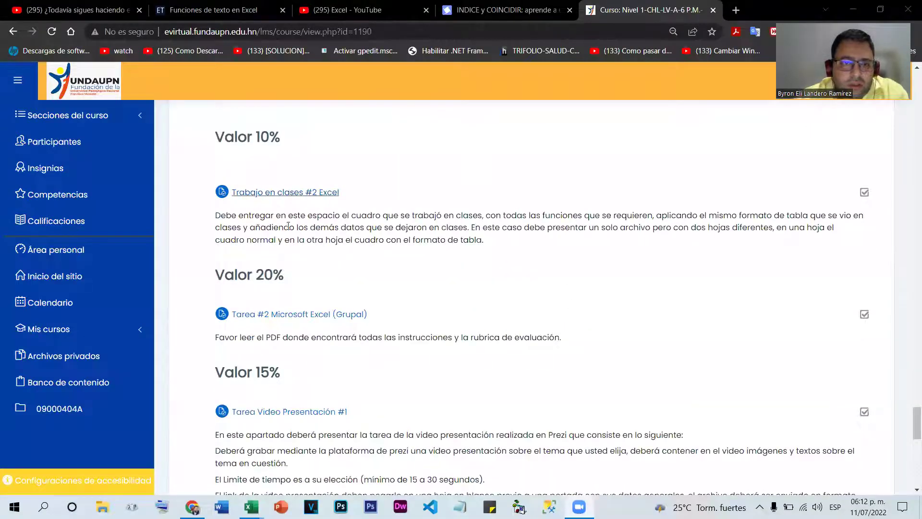
{"action": "scroll", "coordinate": [367, 227], "scroll_direction": "down", "scroll_amount": 4}
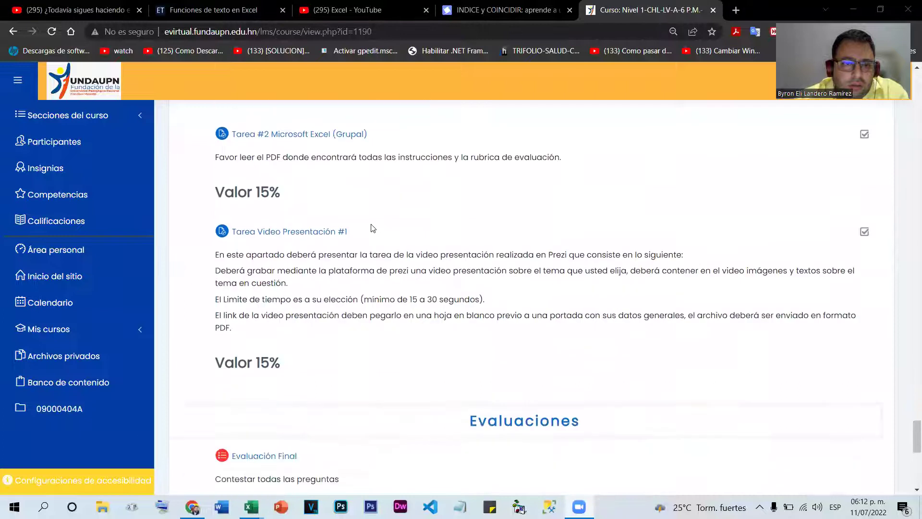
{"action": "scroll", "coordinate": [373, 228], "scroll_direction": "up", "scroll_amount": 5}
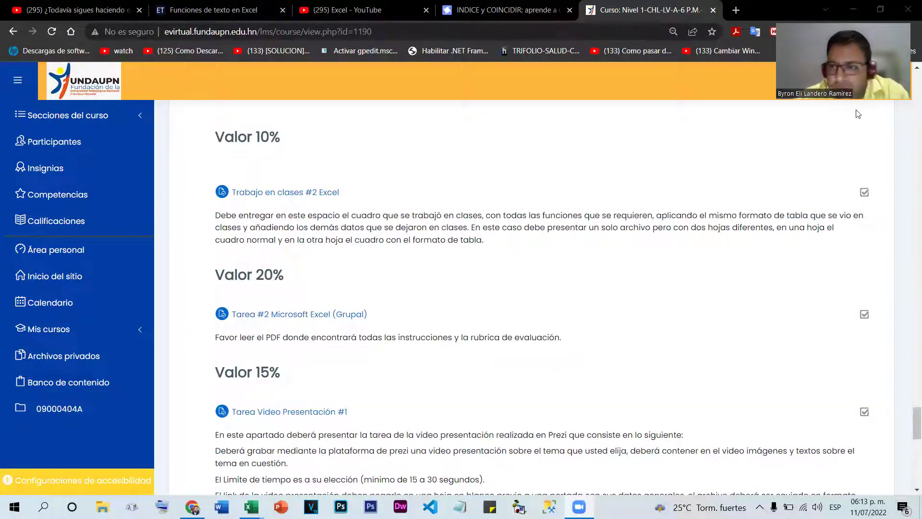
{"action": "left_click_drag", "start_coordinate": [916, 422], "coordinate": [917, 72]}
{"action": "left_click", "coordinate": [846, 164]}
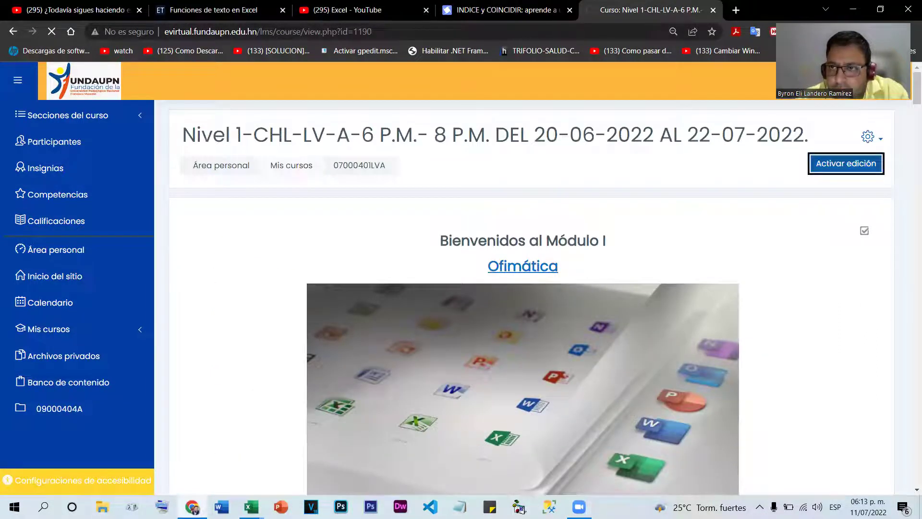
{"action": "left_click_drag", "start_coordinate": [909, 325], "coordinate": [909, 422]}
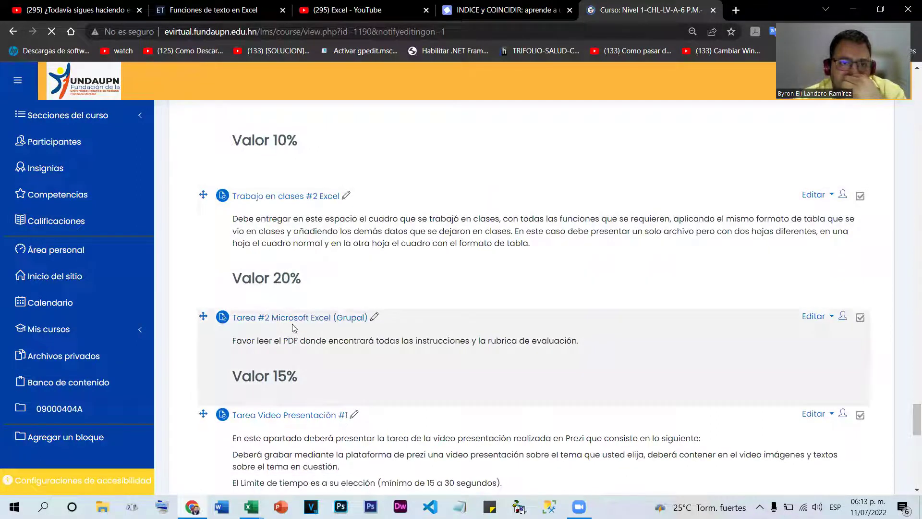
Open Tarea #2 Microsoft Excel (Grupal), save its instructions PDF to the desktop, and view it
{"action": "left_click", "coordinate": [290, 311]}
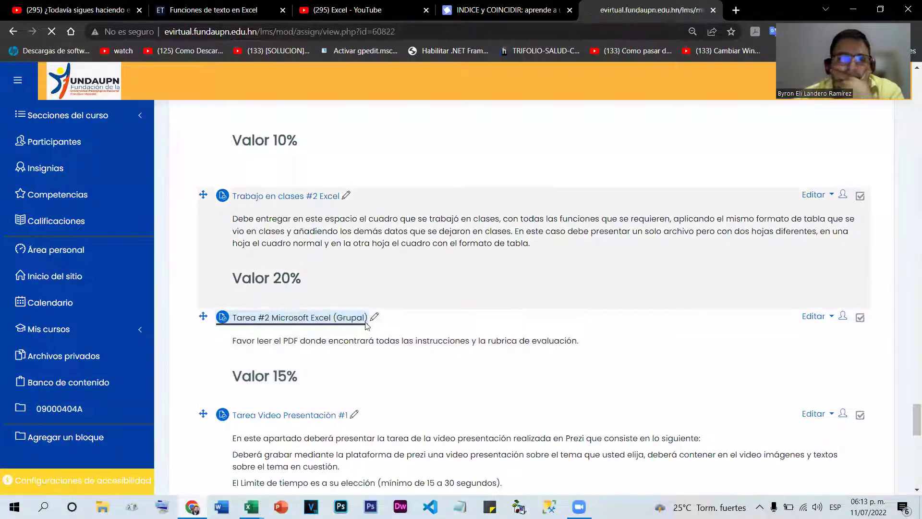
{"action": "scroll", "coordinate": [369, 299], "scroll_direction": "down", "scroll_amount": 3}
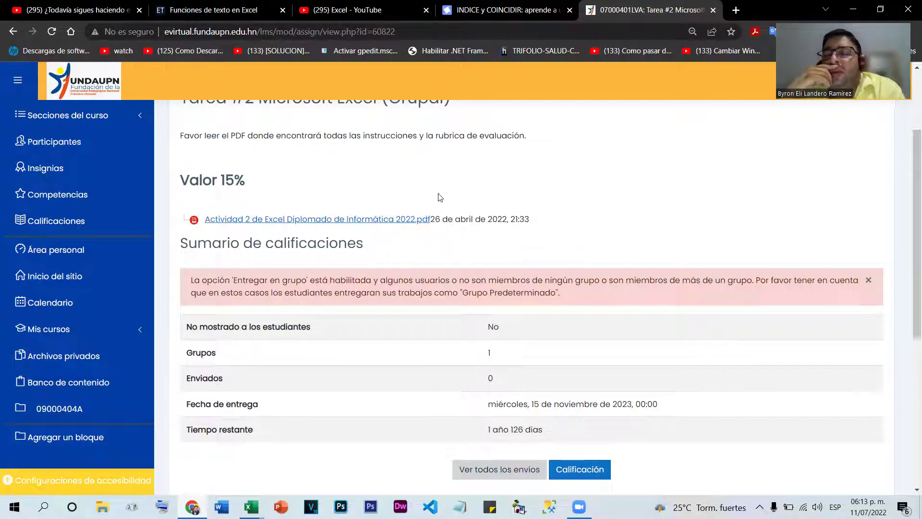
{"action": "left_click", "coordinate": [300, 219]}
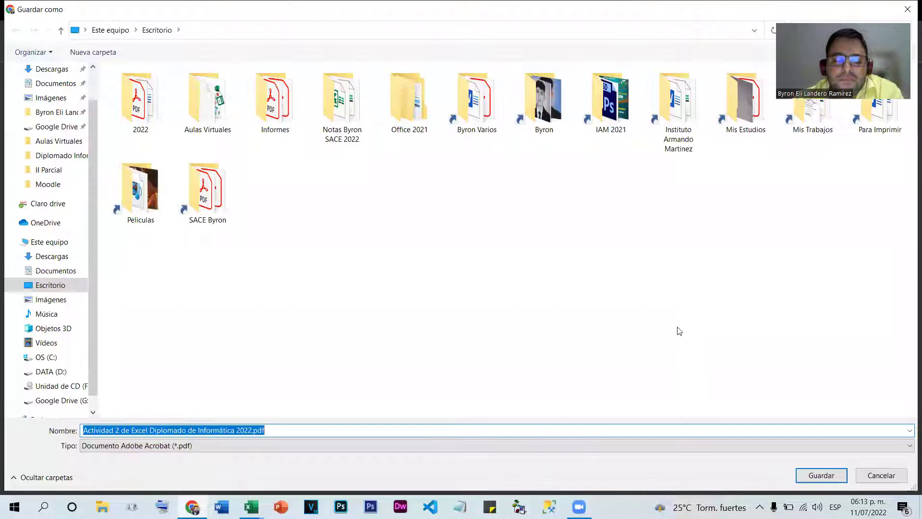
{"action": "left_click", "coordinate": [821, 475]}
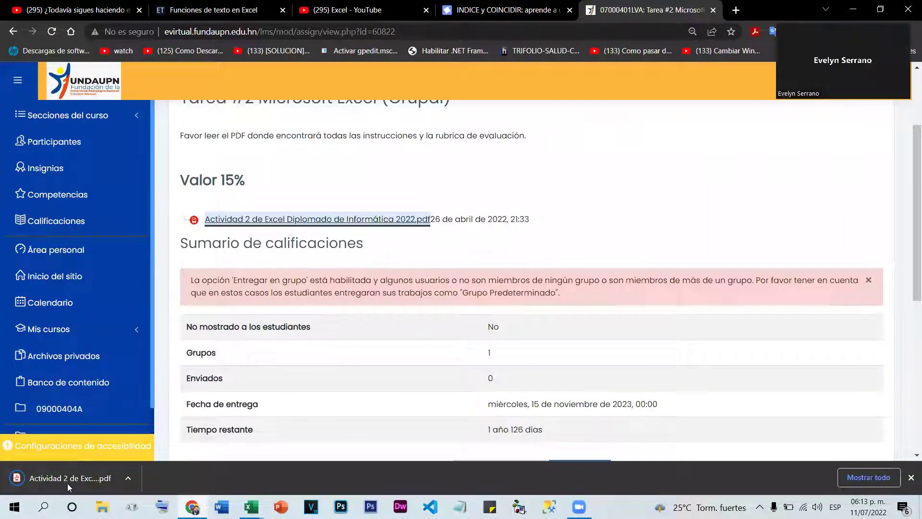
{"action": "left_click", "coordinate": [67, 478]}
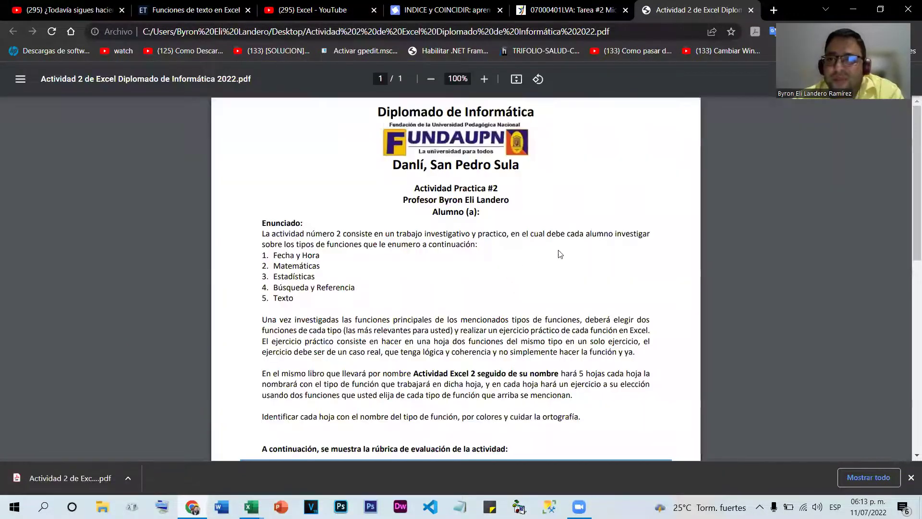
{"action": "scroll", "coordinate": [623, 243], "scroll_direction": "down", "scroll_amount": 2}
{"action": "scroll", "coordinate": [621, 246], "scroll_direction": "up", "scroll_amount": 1}
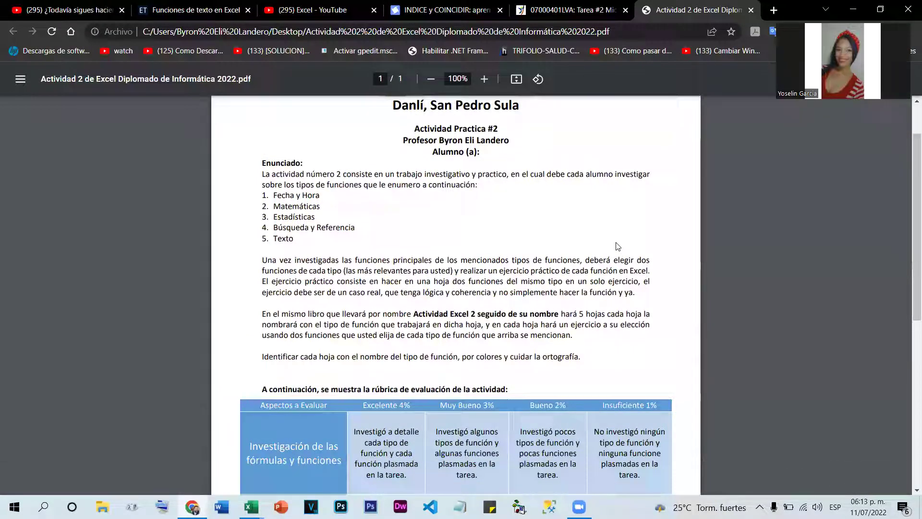
{"action": "scroll", "coordinate": [618, 247], "scroll_direction": "down", "scroll_amount": 1}
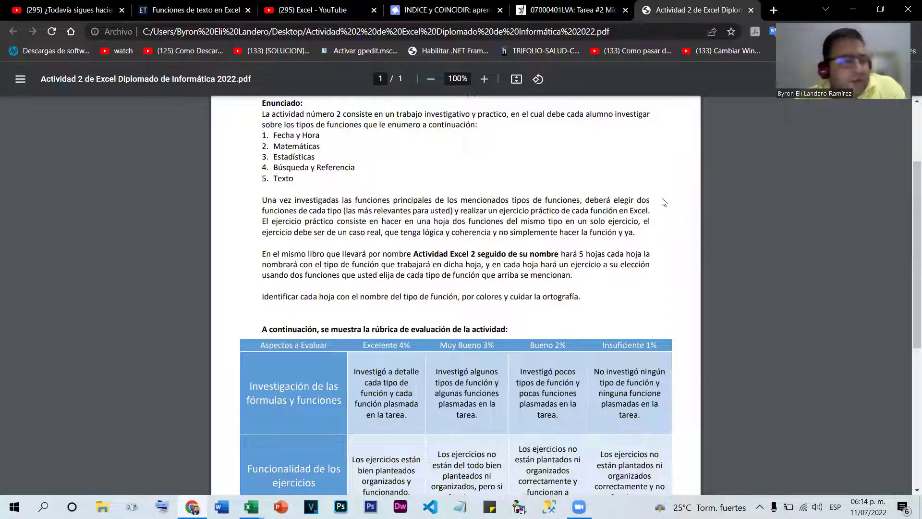
{"action": "scroll", "coordinate": [654, 218], "scroll_direction": "up", "scroll_amount": 3}
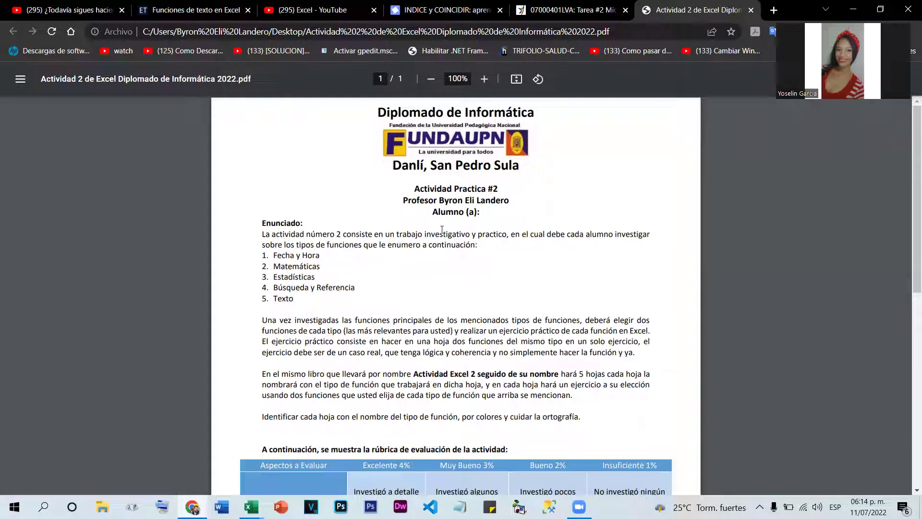
{"action": "scroll", "coordinate": [442, 229], "scroll_direction": "down", "scroll_amount": 1}
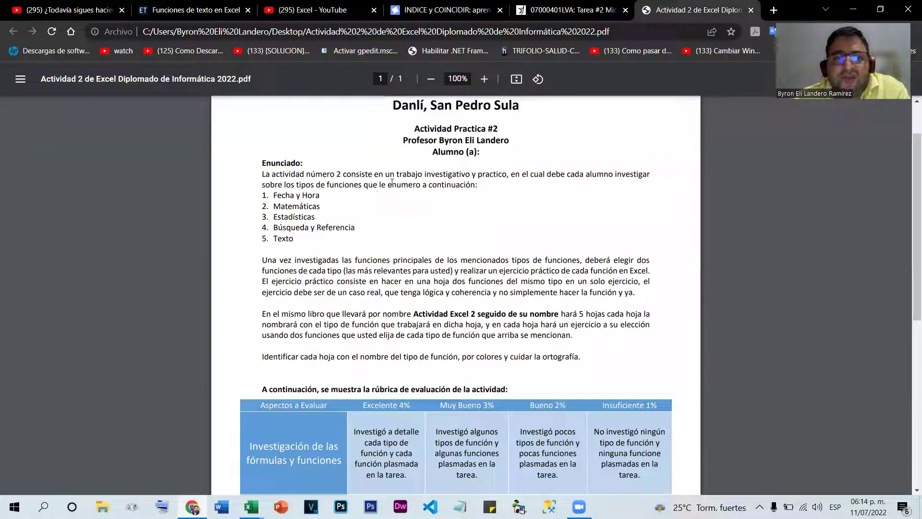
{"action": "scroll", "coordinate": [305, 140], "scroll_direction": "down", "scroll_amount": 1}
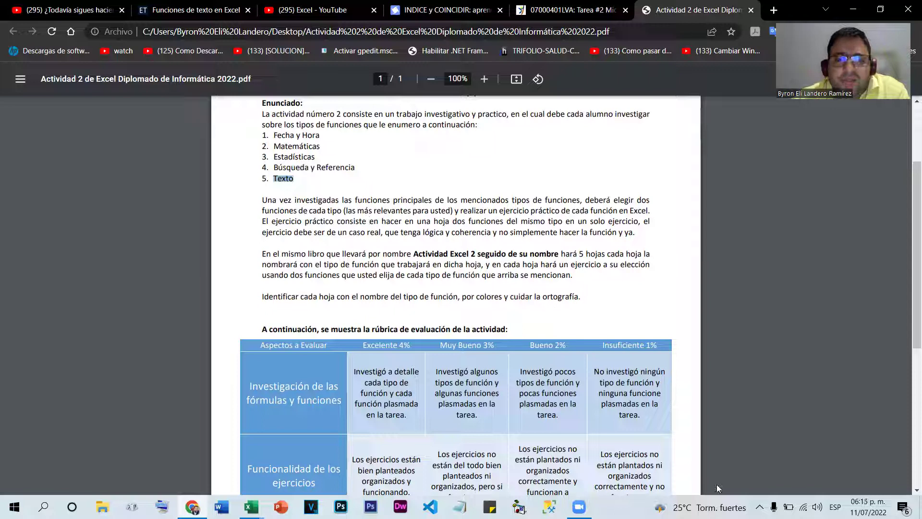
Highlight key instruction phrases, including the workbook name 'Actividad Excel 2 seguido de su nombre'
{"action": "left_click", "coordinate": [269, 205]}
{"action": "left_click_drag", "start_coordinate": [264, 199], "coordinate": [373, 211]}
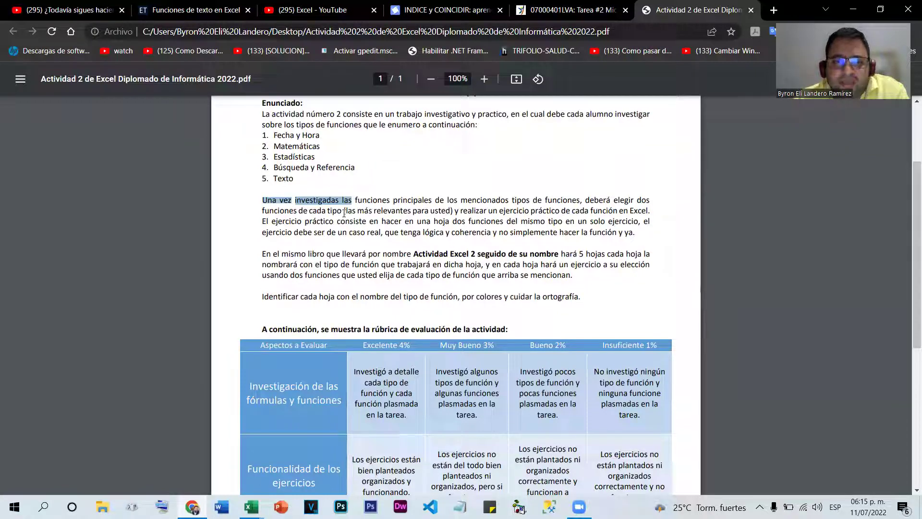
{"action": "left_click_drag", "start_coordinate": [354, 212], "coordinate": [564, 210]}
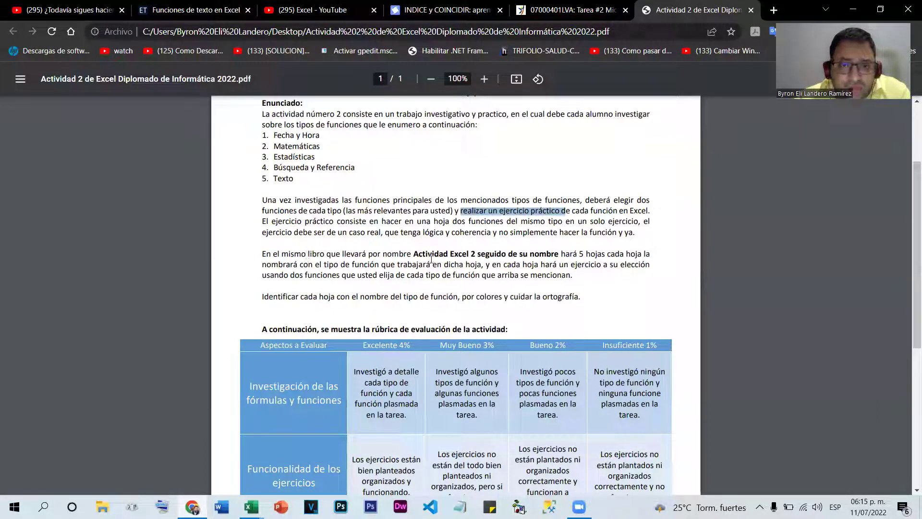
{"action": "left_click_drag", "start_coordinate": [413, 254], "coordinate": [560, 254]}
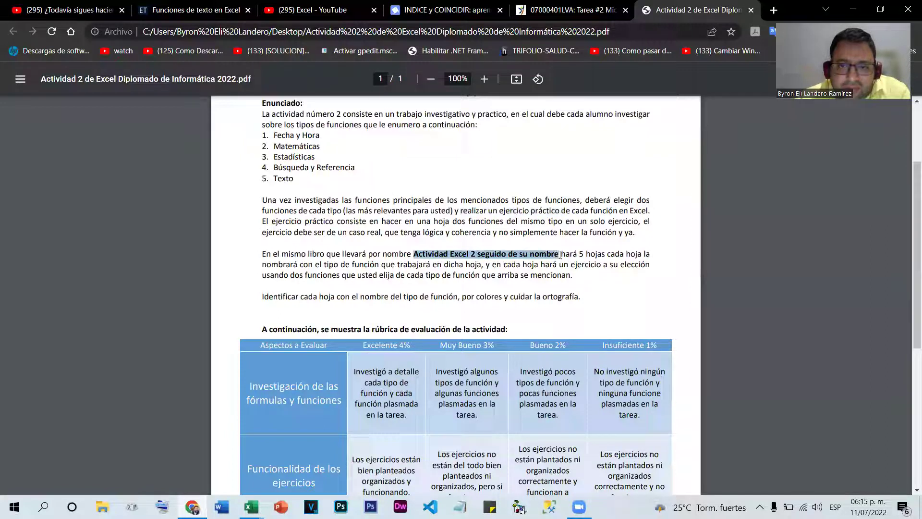
{"action": "left_click", "coordinate": [576, 255]}
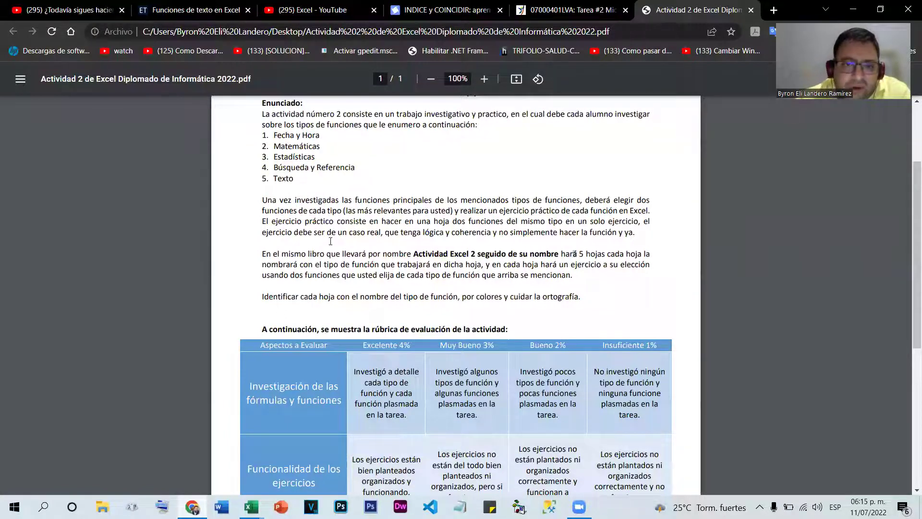
Scroll down to the rubric, Investigación through Estética, then switch to the Libro1 workbook
{"action": "scroll", "coordinate": [351, 260], "scroll_direction": "down", "scroll_amount": 1}
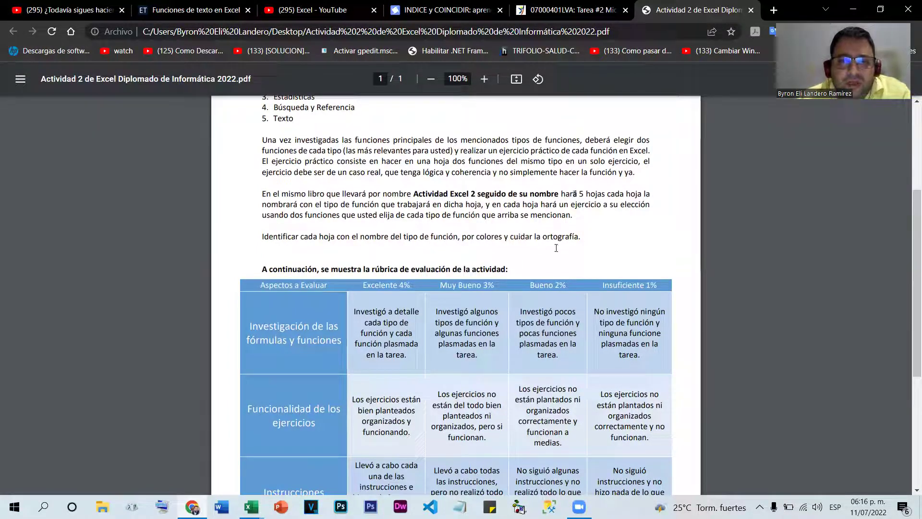
{"action": "scroll", "coordinate": [589, 235], "scroll_direction": "down", "scroll_amount": 4}
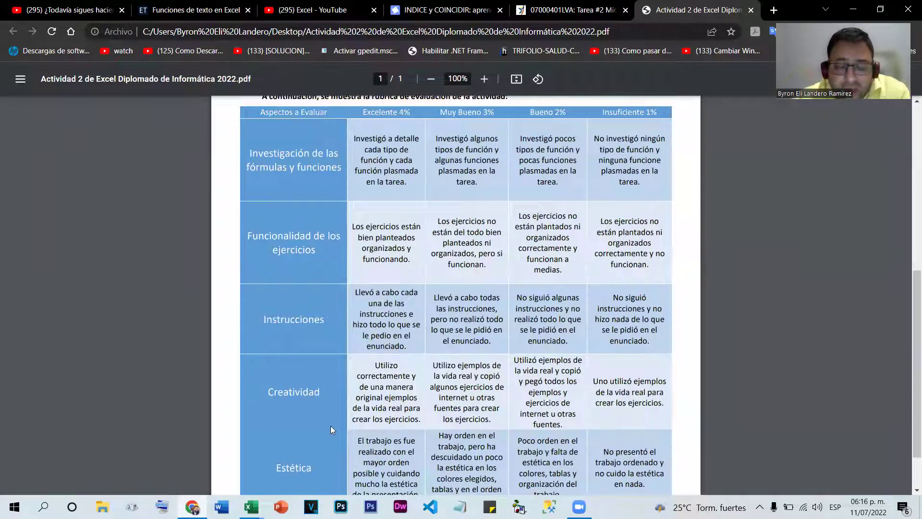
{"action": "left_click", "coordinate": [252, 507]}
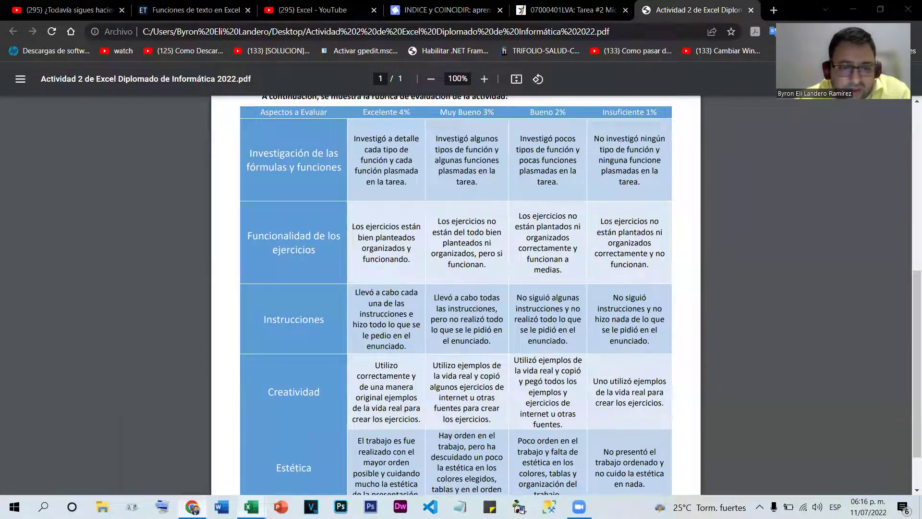
Open Insertar función via Autosuma > Más funciones with its category list, then return to the PDF
{"action": "left_click", "coordinate": [330, 420]}
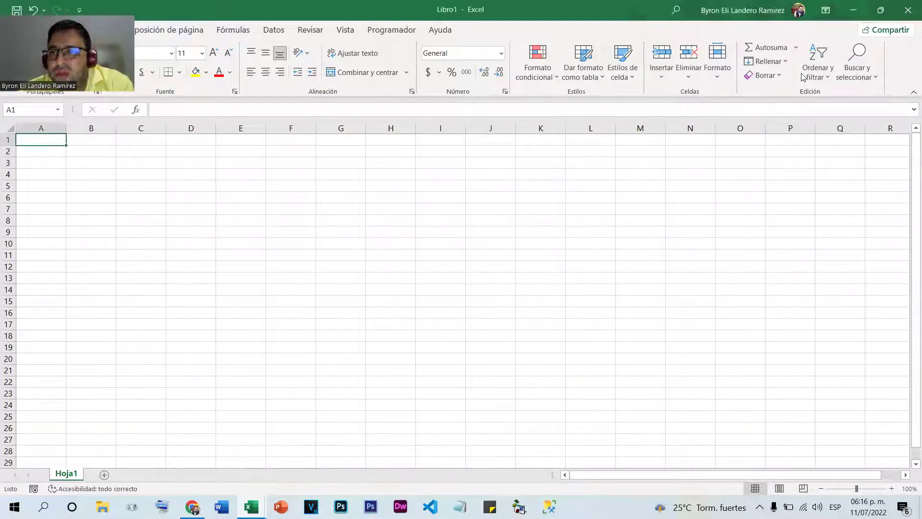
{"action": "left_click", "coordinate": [795, 47]}
{"action": "left_click", "coordinate": [789, 151]}
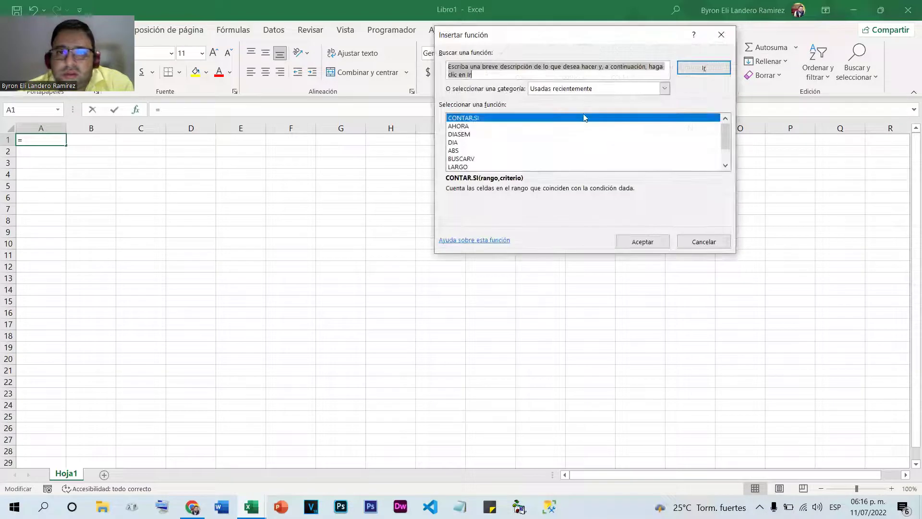
{"action": "left_click", "coordinate": [665, 88]}
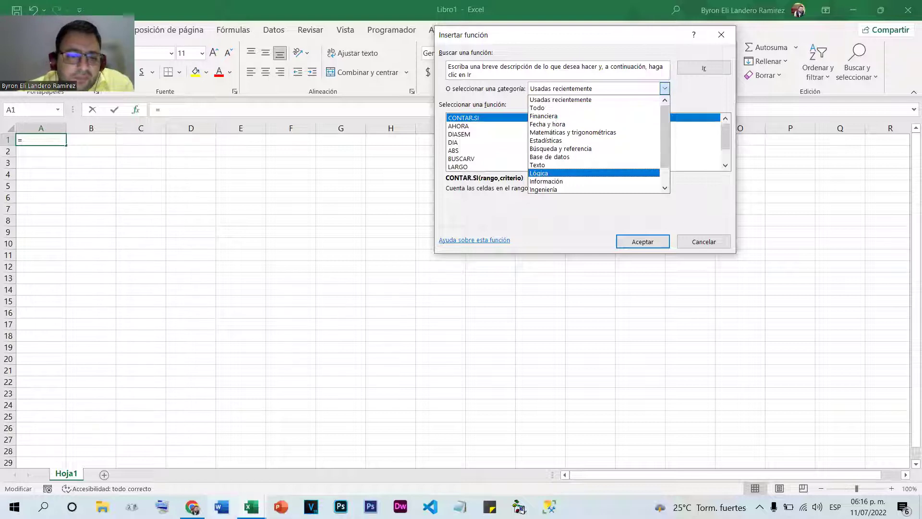
{"action": "mouse_move", "coordinate": [251, 506]}
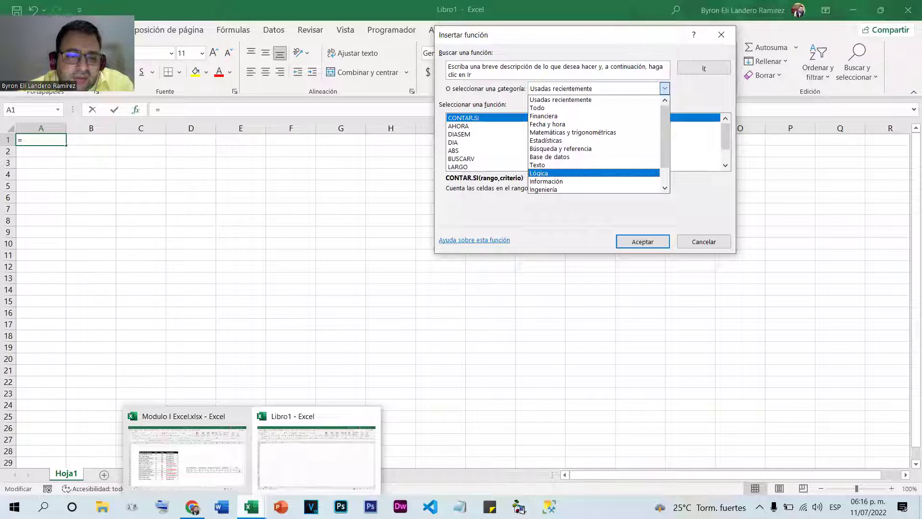
{"action": "left_click", "coordinate": [192, 507]}
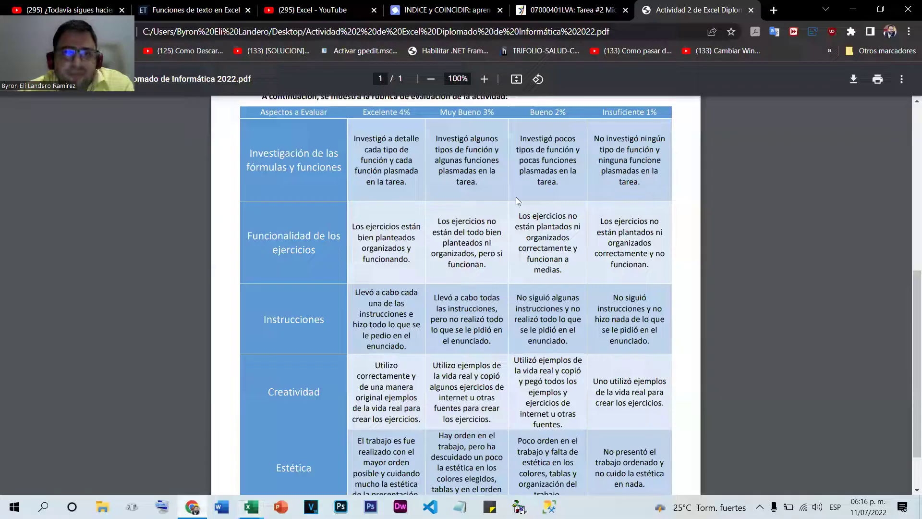
Highlight the function types Fecha y Hora, Matemáticas, Estadísticas, Búsqueda and Texto, then minimize Chrome
{"action": "scroll", "coordinate": [516, 200], "scroll_direction": "up", "scroll_amount": 7}
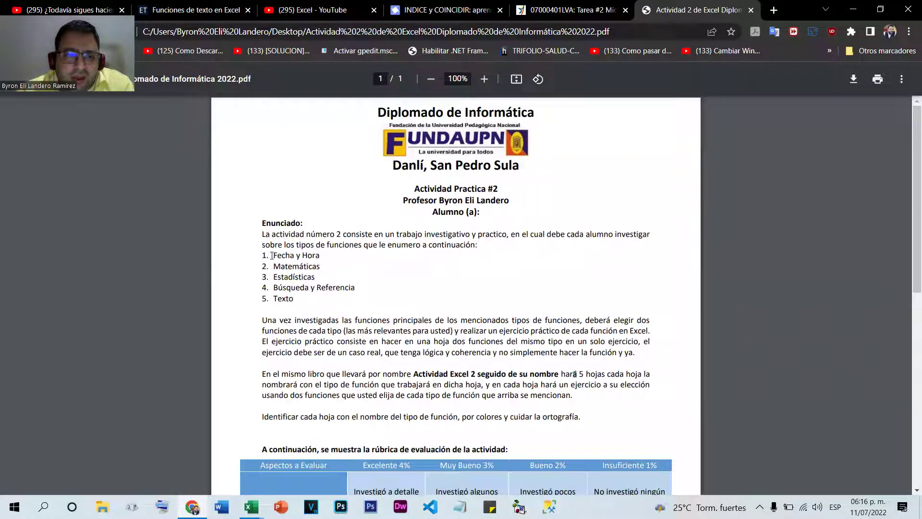
{"action": "left_click_drag", "start_coordinate": [275, 253], "coordinate": [320, 255]}
{"action": "double_click", "coordinate": [282, 267]}
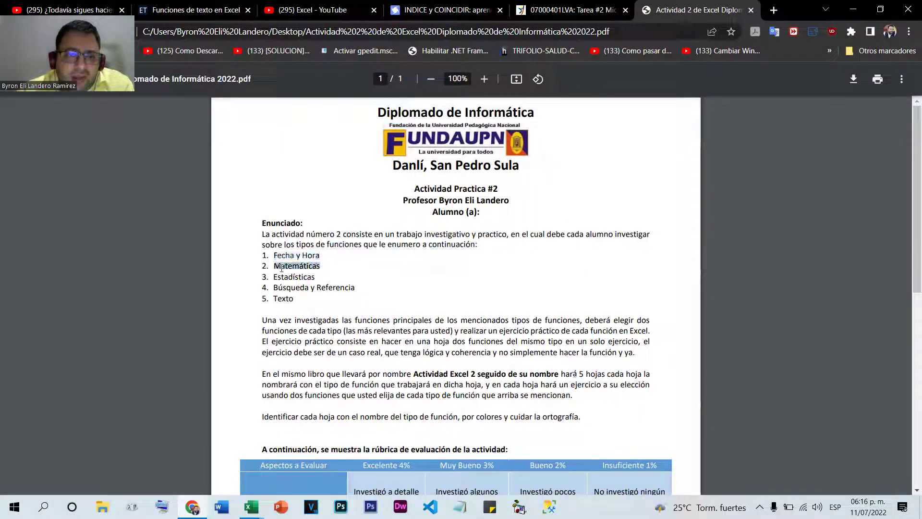
{"action": "double_click", "coordinate": [285, 276]}
{"action": "double_click", "coordinate": [284, 287]}
{"action": "double_click", "coordinate": [283, 298]}
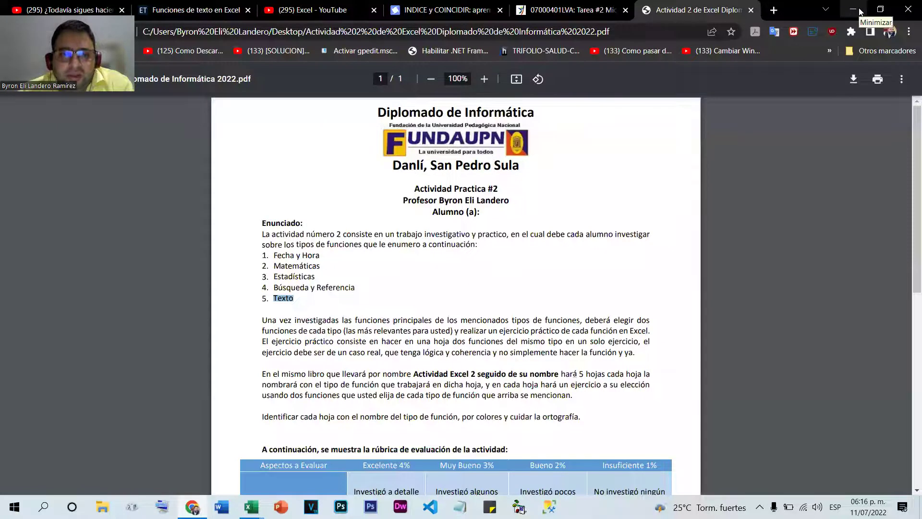
{"action": "left_click", "coordinate": [859, 10]}
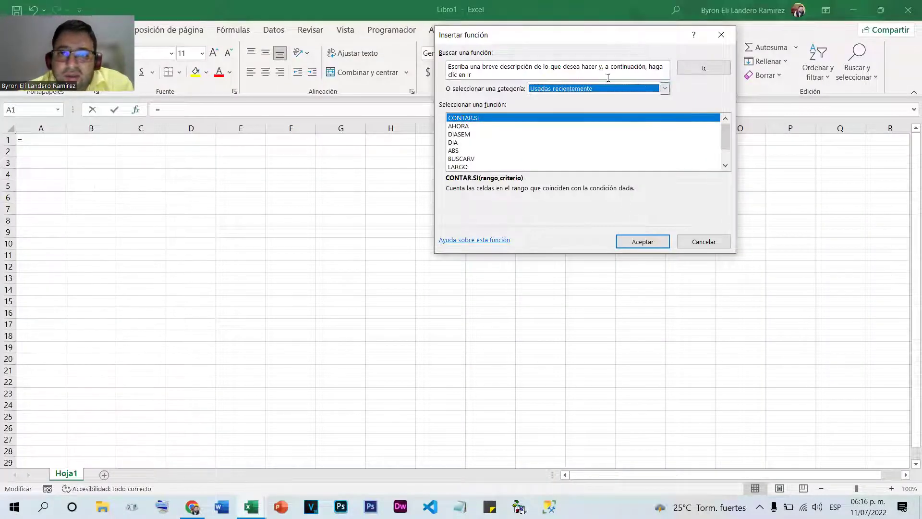
Browse the Fecha y hora functions, then the Estadísticas functions down to CONTAR.SI
{"action": "left_click", "coordinate": [667, 88]}
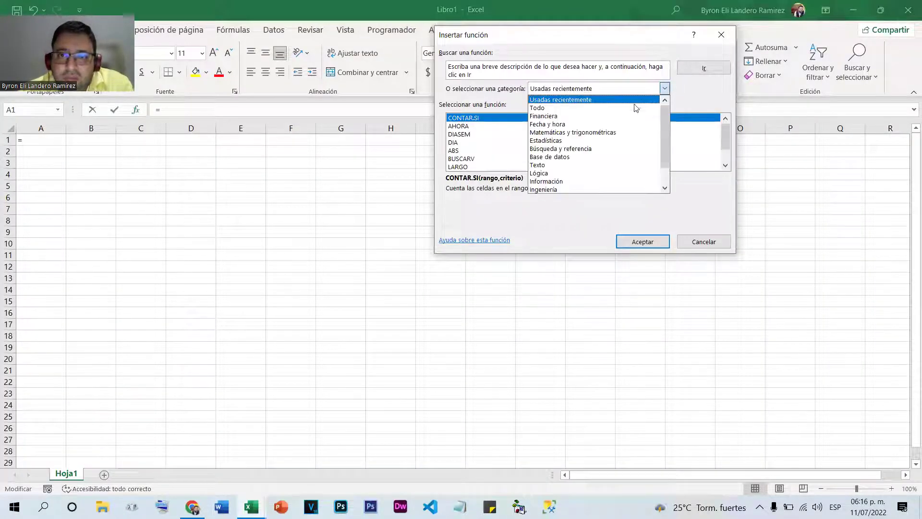
{"action": "left_click", "coordinate": [547, 124]}
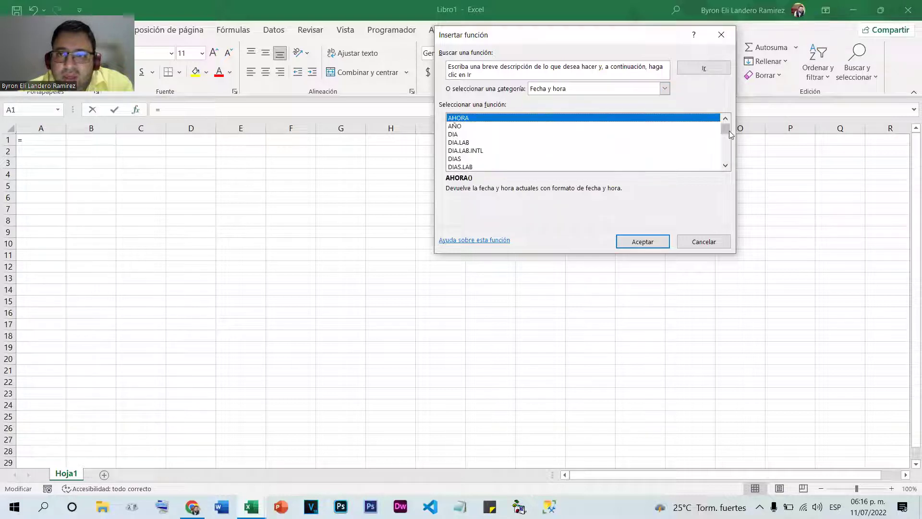
{"action": "scroll", "coordinate": [727, 136], "scroll_direction": "down", "scroll_amount": 6}
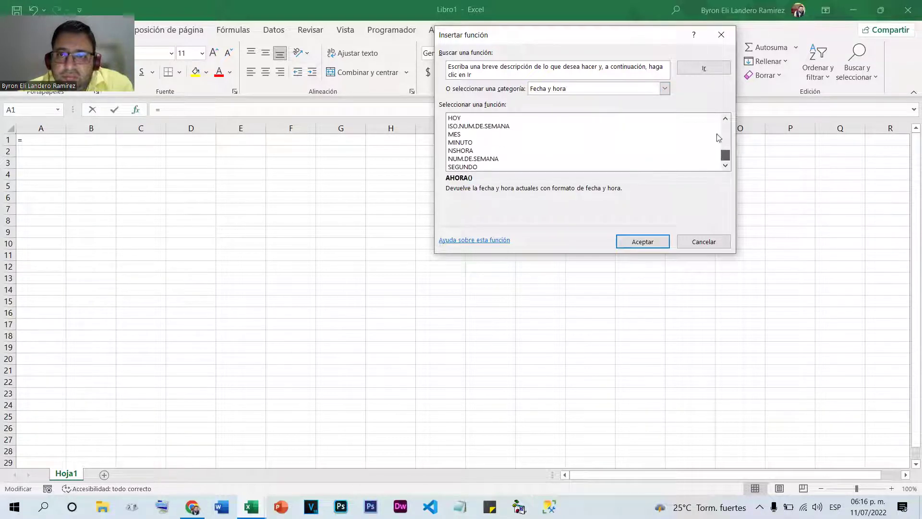
{"action": "scroll", "coordinate": [719, 137], "scroll_direction": "up", "scroll_amount": 6}
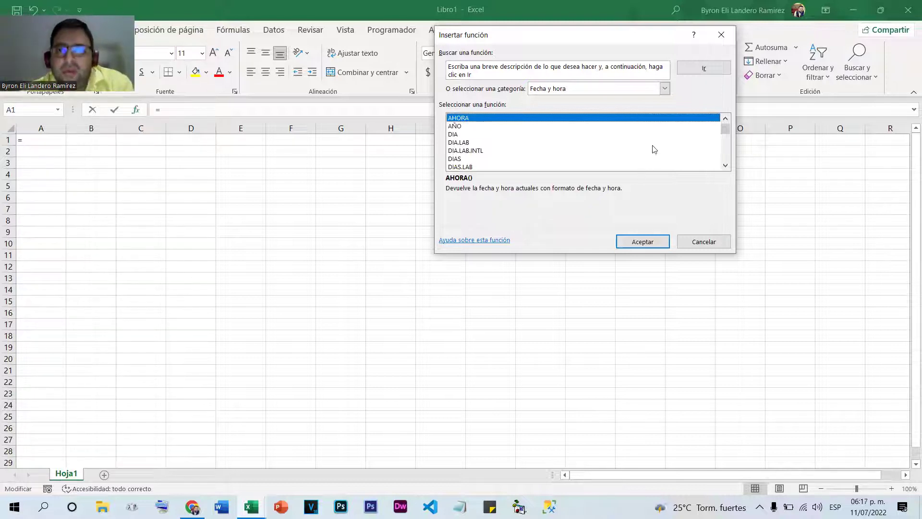
{"action": "left_click", "coordinate": [665, 88]}
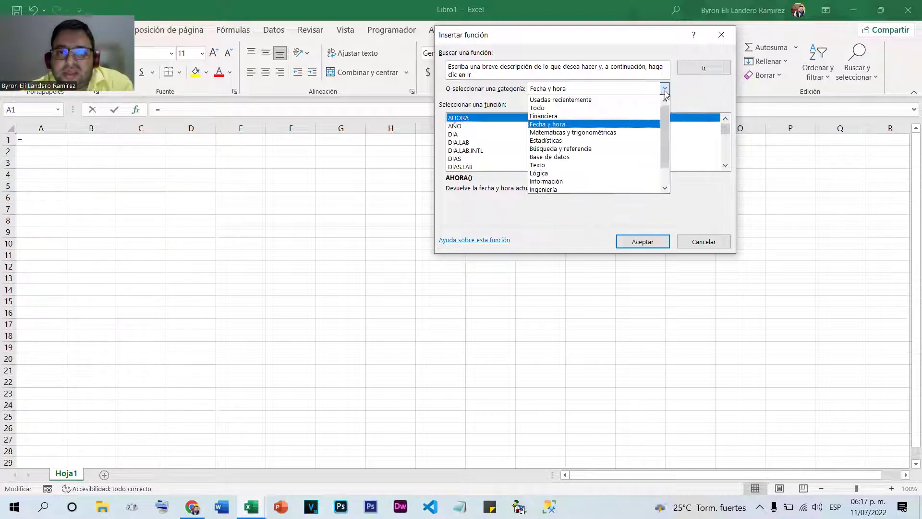
{"action": "left_click", "coordinate": [575, 142]}
{"action": "key", "text": "Down"}
{"action": "key", "text": "Down"}
{"action": "key", "text": "Down"}
{"action": "key", "text": "Down"}
{"action": "key", "text": "Down"}
{"action": "key", "text": "Down"}
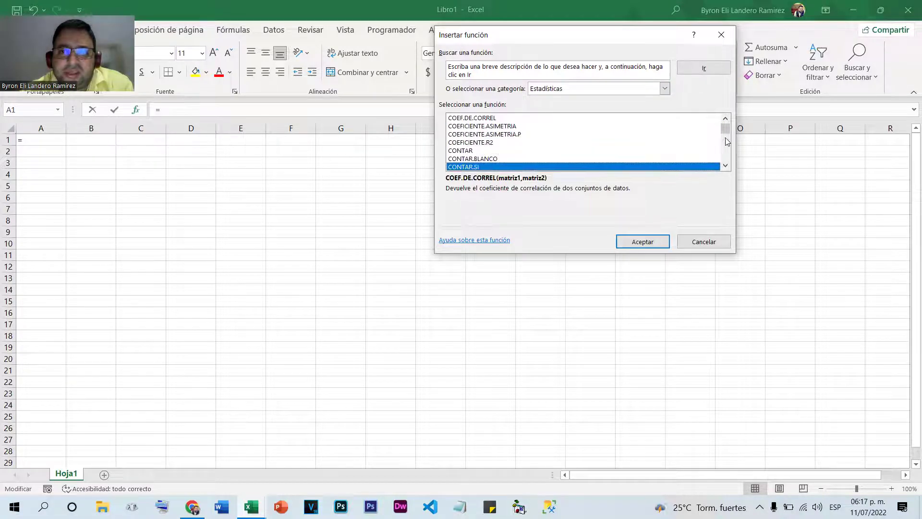
Browse the Texto and Búsqueda y referencia functions, then cancel Insertar función
{"action": "left_click", "coordinate": [667, 89]}
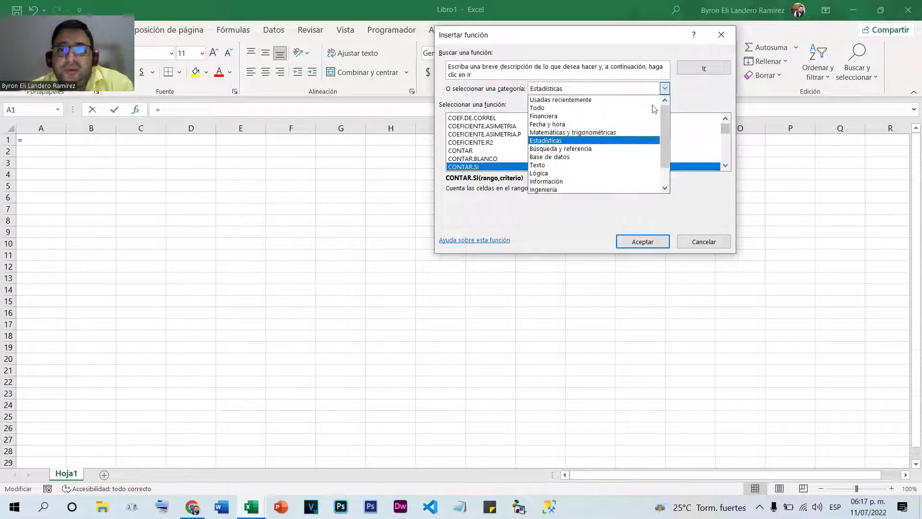
{"action": "left_click", "coordinate": [616, 168]}
{"action": "mouse_move", "coordinate": [727, 130]}
{"action": "left_mouse_down"}
{"action": "mouse_move", "coordinate": [734, 138]}
{"action": "mouse_move", "coordinate": [733, 120]}
{"action": "left_mouse_up"}
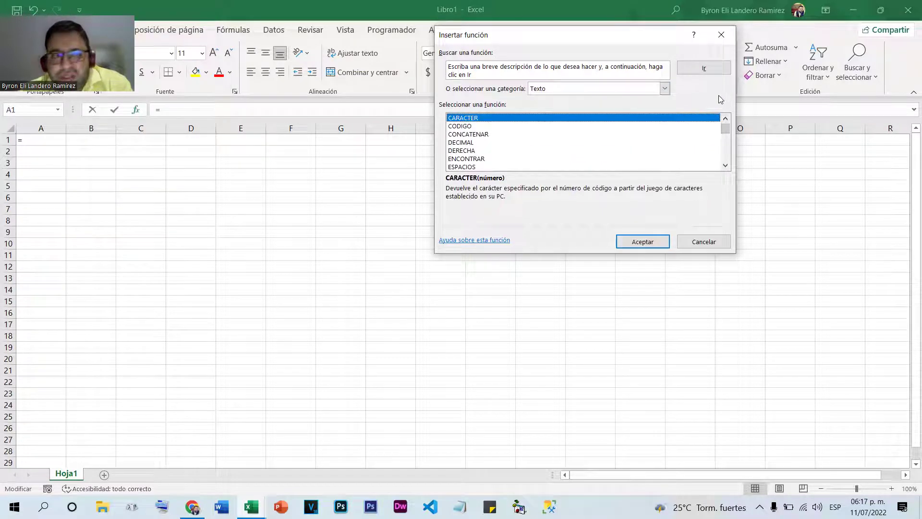
{"action": "left_click", "coordinate": [666, 88]}
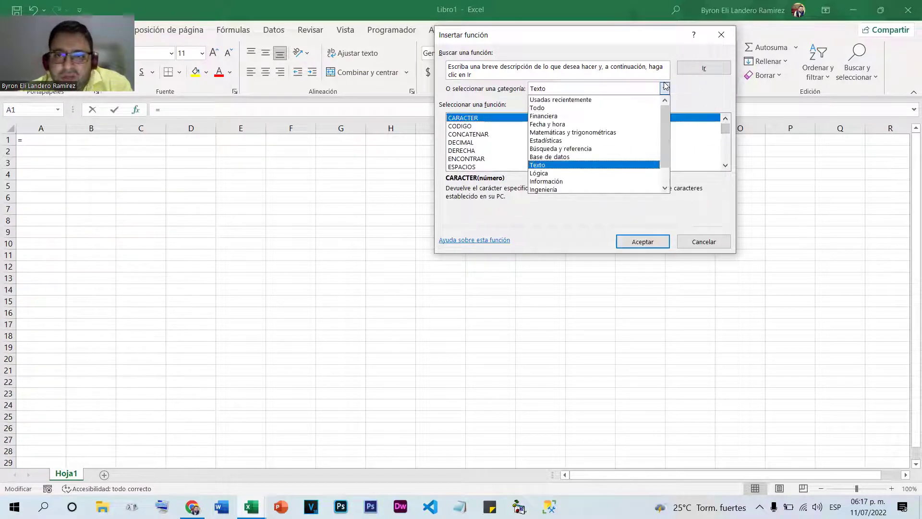
{"action": "left_click", "coordinate": [619, 149]}
{"action": "mouse_move", "coordinate": [730, 125]}
{"action": "left_mouse_down"}
{"action": "mouse_move", "coordinate": [730, 183]}
{"action": "mouse_move", "coordinate": [728, 134]}
{"action": "left_mouse_up"}
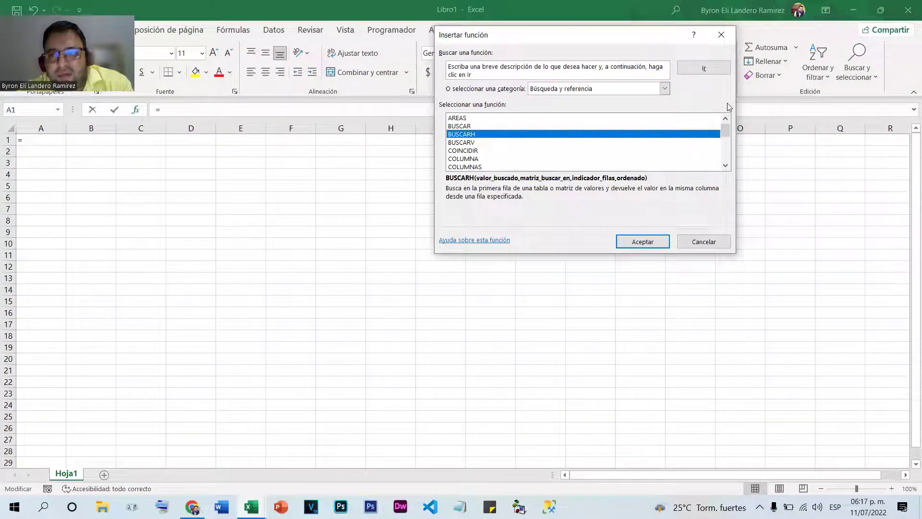
{"action": "left_click", "coordinate": [705, 242]}
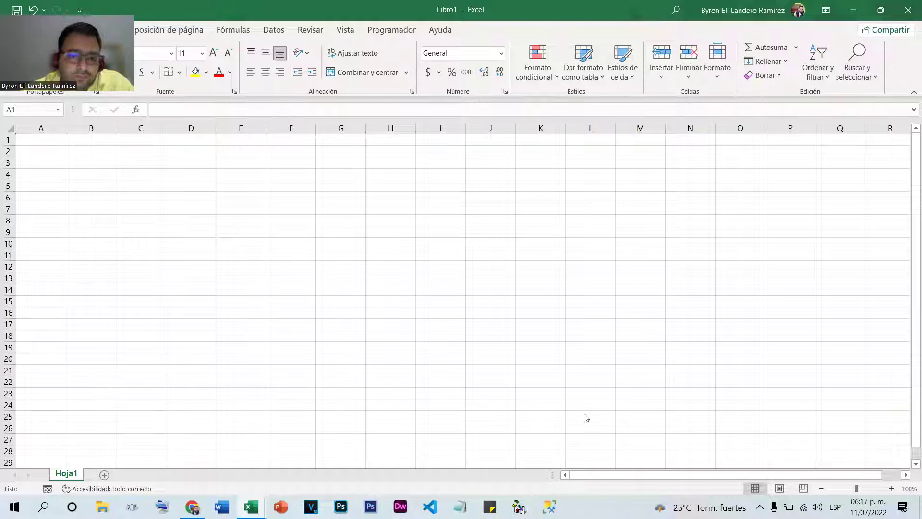
{"action": "left_click", "coordinate": [204, 370]}
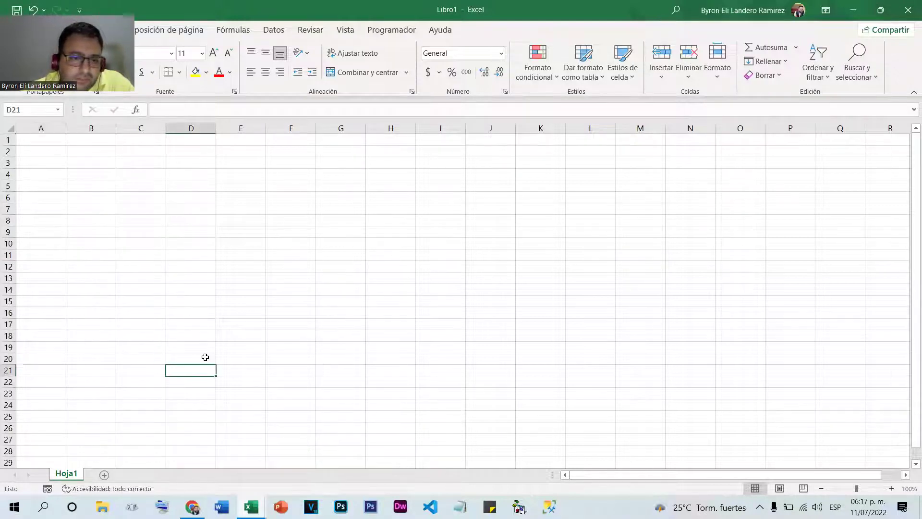
Add four new sheets, Hoja2, Hoja3, Hoja4 and Hoja5, beside Hoja1
{"action": "left_click", "coordinate": [104, 474]}
{"action": "left_click", "coordinate": [139, 475]}
{"action": "left_click", "coordinate": [173, 475]}
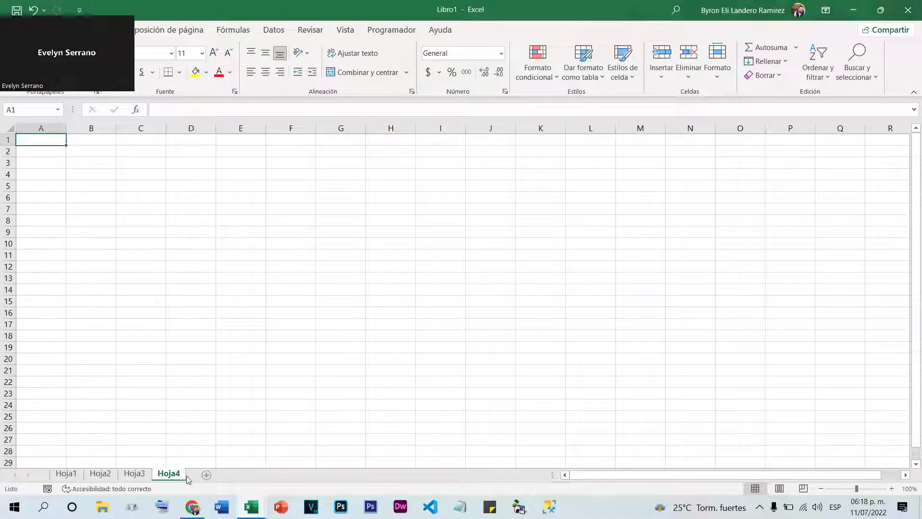
{"action": "left_click", "coordinate": [207, 475]}
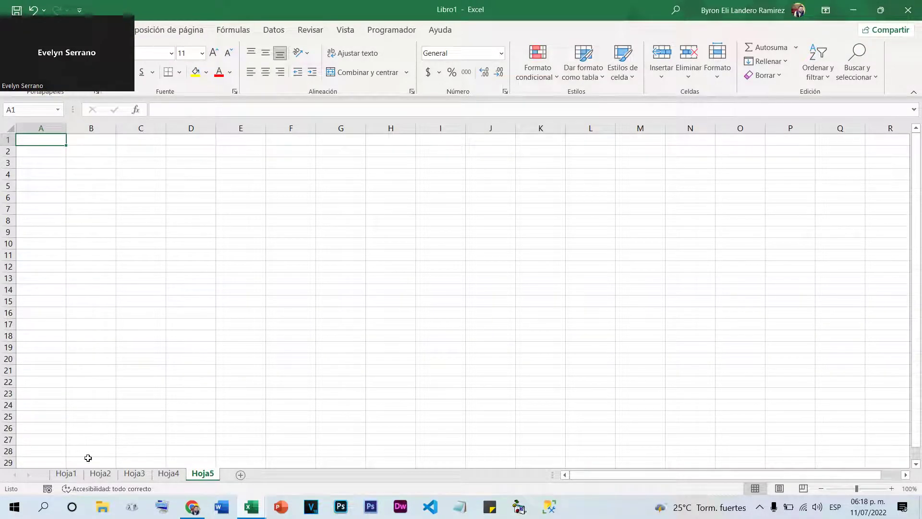
Rename the Hoja1 sheet to 'Fecha y Hora', pasting the name from the PDF's list
{"action": "left_click", "coordinate": [192, 507]}
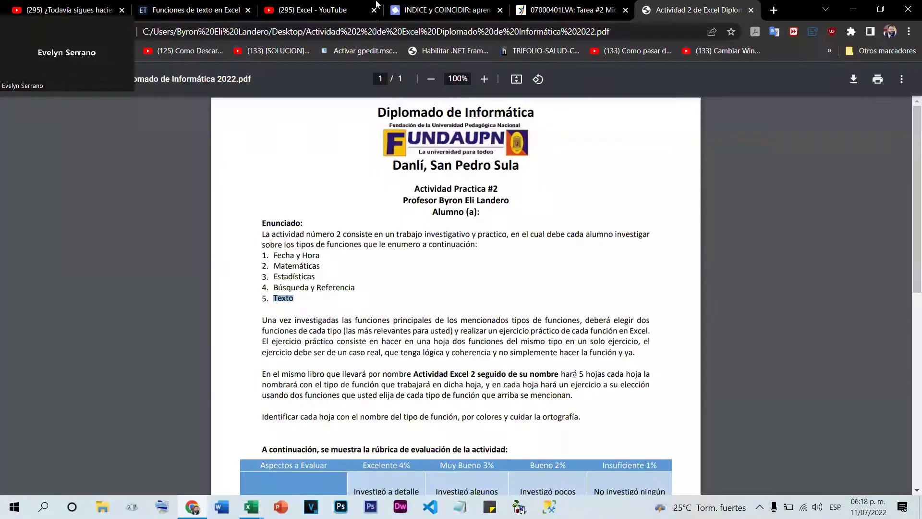
{"action": "left_click", "coordinate": [296, 297]}
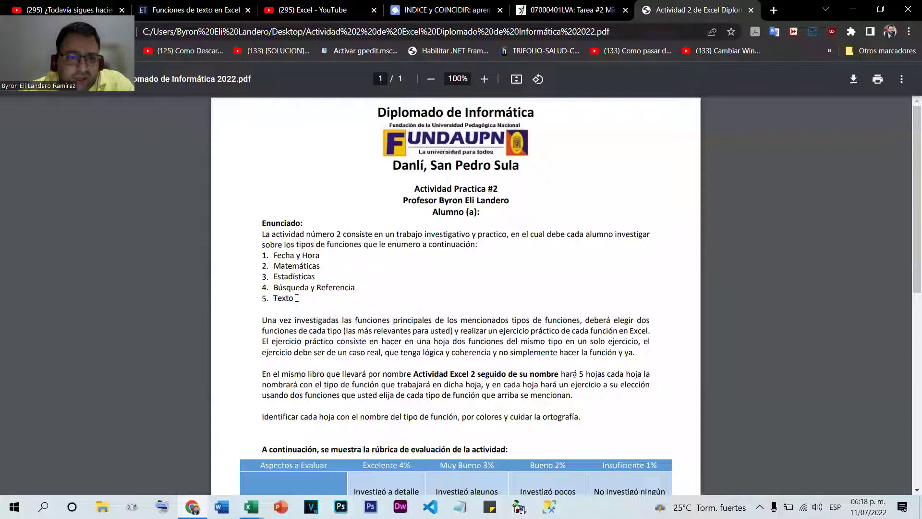
{"action": "left_click_drag", "start_coordinate": [274, 297], "coordinate": [319, 255]}
{"action": "key", "text": "ctrl+c"}
{"action": "double_click", "coordinate": [280, 256]}
{"action": "left_click", "coordinate": [276, 255]}
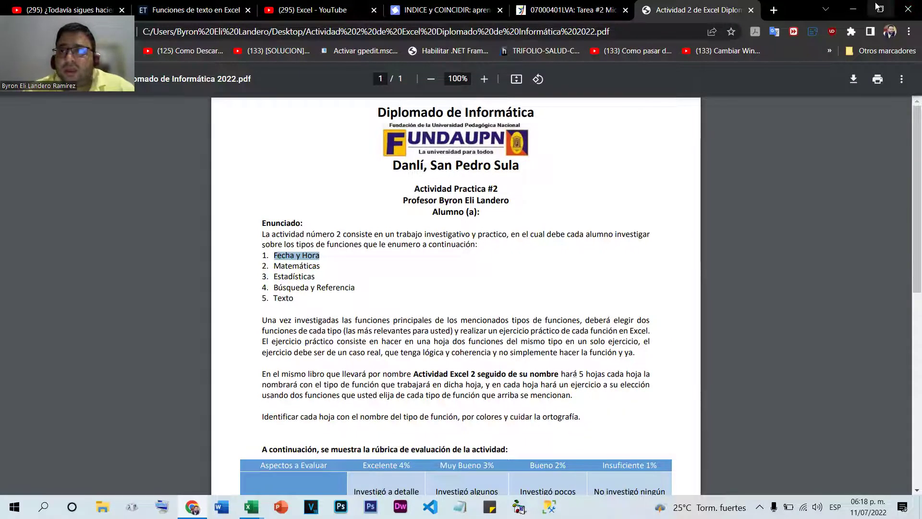
{"action": "left_click", "coordinate": [853, 10]}
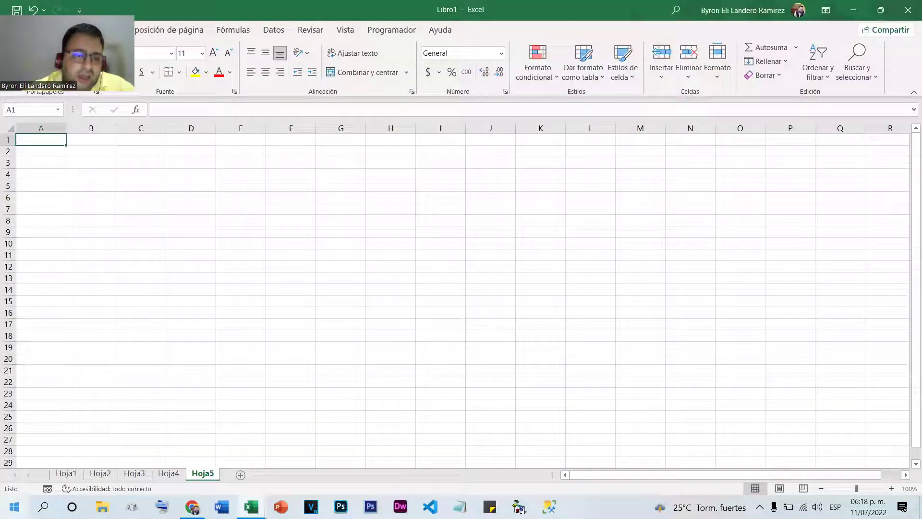
{"action": "left_click", "coordinate": [66, 473]}
{"action": "double_click", "coordinate": [69, 473]}
{"action": "key", "text": "ctrl+v"}
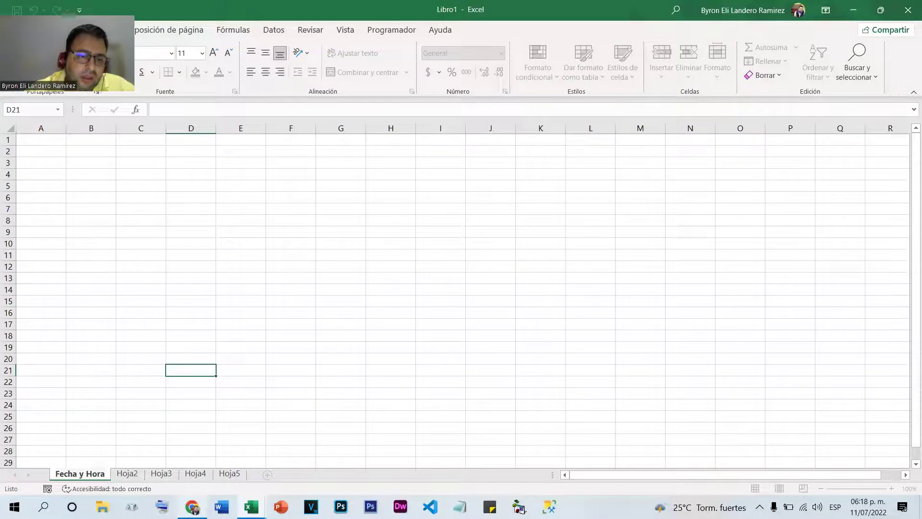
Rename the second sheet to 'Matemáticas', copied from the activity PDF
{"action": "key", "text": "alt+Tab"}
{"action": "double_click", "coordinate": [288, 266]}
{"action": "key", "text": "ctrl+c"}
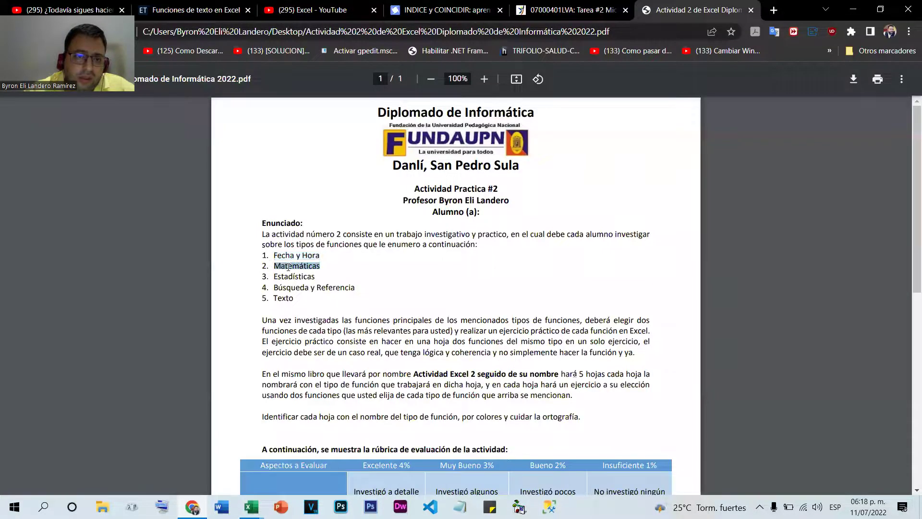
{"action": "left_click", "coordinate": [853, 10]}
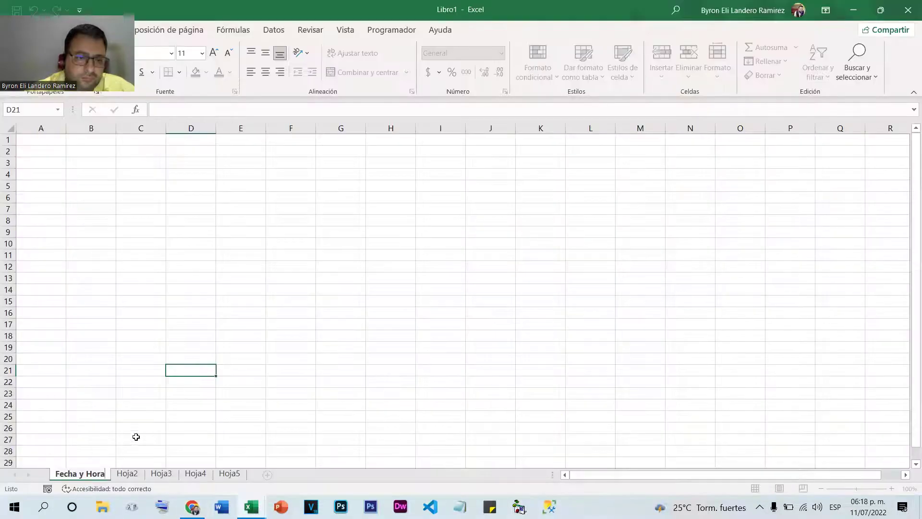
{"action": "left_click", "coordinate": [124, 473]}
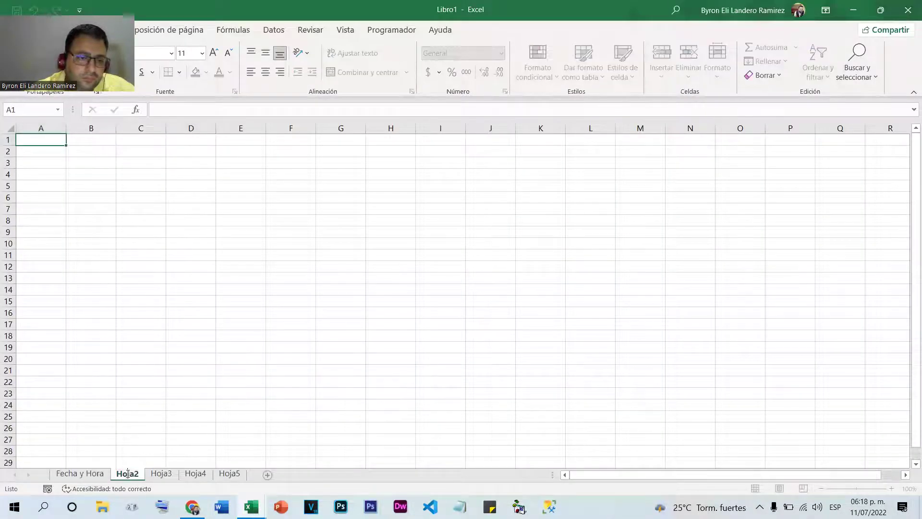
{"action": "key", "text": "ctrl+v"}
Rename the third sheet to 'Estadísticas', copied from the task list
{"action": "left_click", "coordinate": [192, 507]}
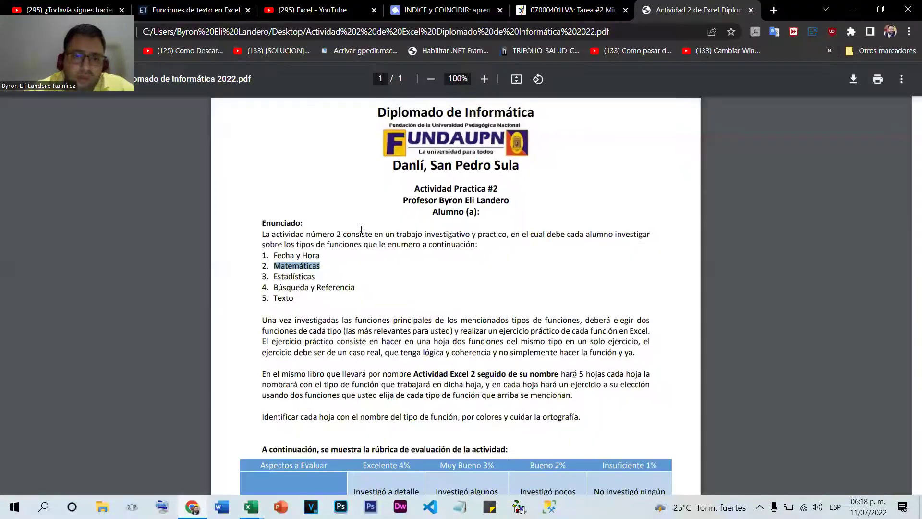
{"action": "double_click", "coordinate": [283, 276]}
{"action": "key", "text": "ctrl+c"}
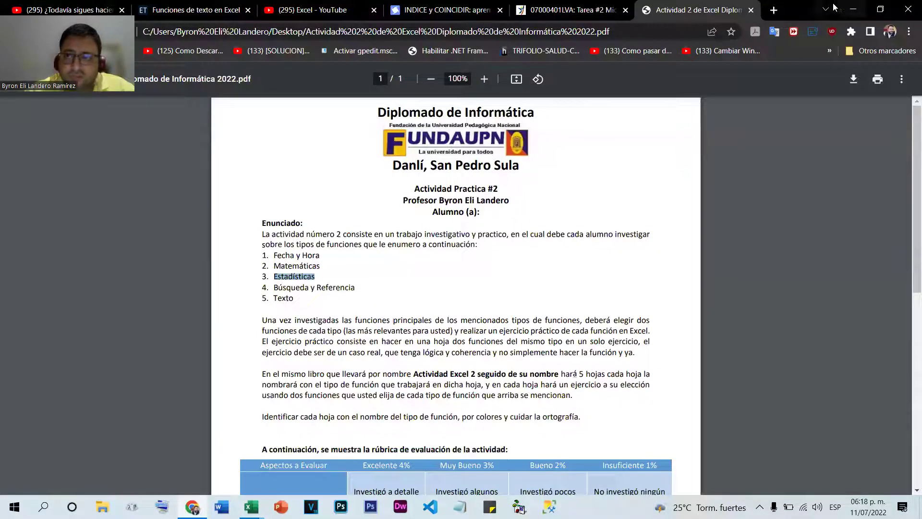
{"action": "left_click", "coordinate": [192, 506]}
{"action": "double_click", "coordinate": [190, 474]}
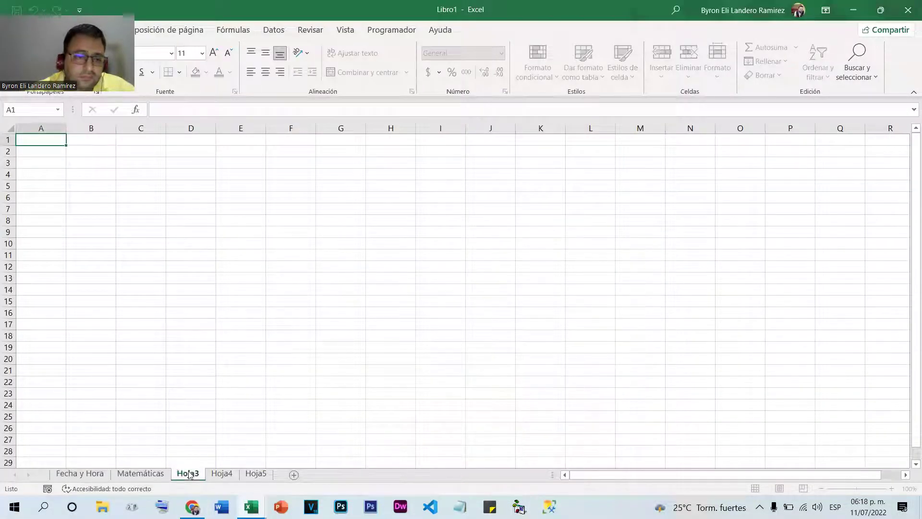
{"action": "key", "text": "ctrl+v"}
{"action": "key", "text": "Return"}
Rename the fourth sheet to 'Búsqueda y Referencia', copied from the PDF
{"action": "left_click", "coordinate": [252, 475]}
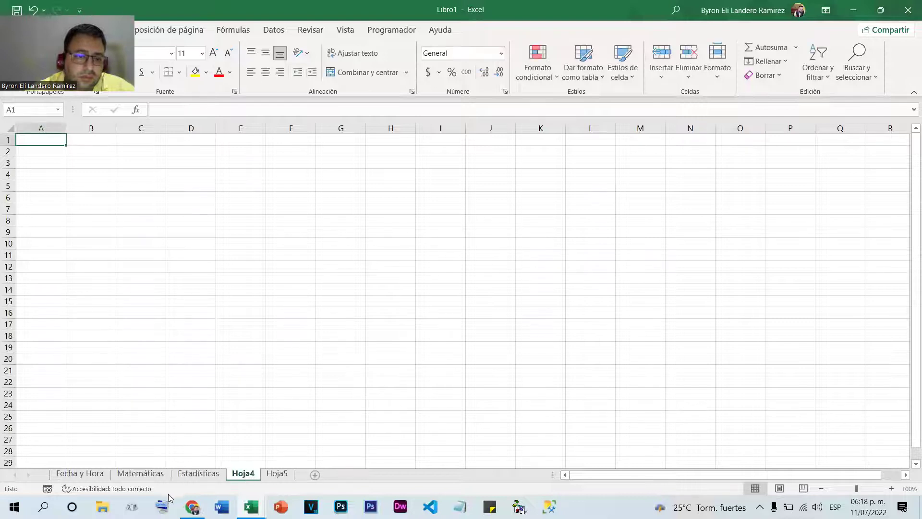
{"action": "left_click", "coordinate": [192, 507]}
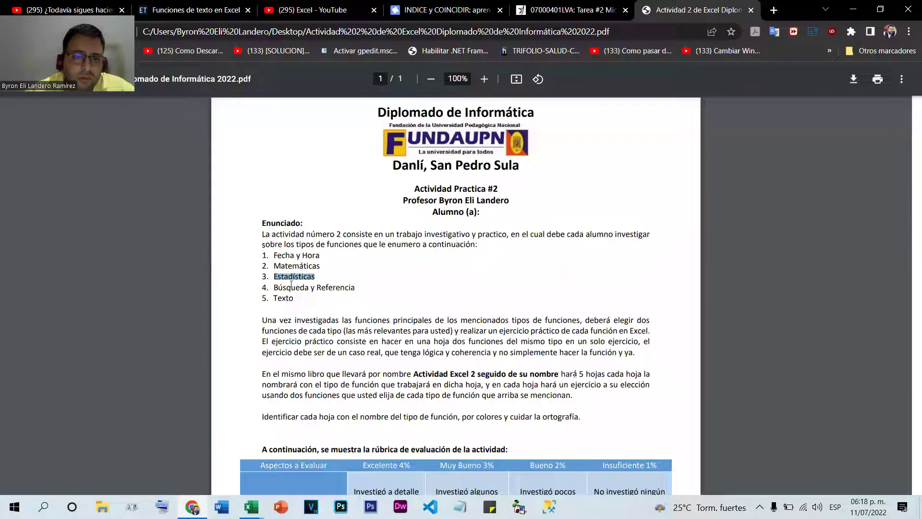
{"action": "left_click_drag", "start_coordinate": [273, 288], "coordinate": [355, 288]}
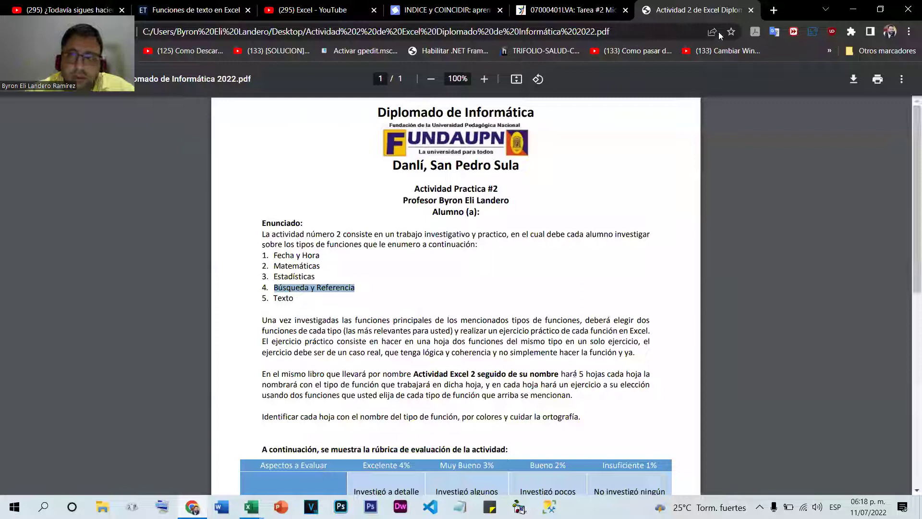
{"action": "left_click", "coordinate": [858, 6]}
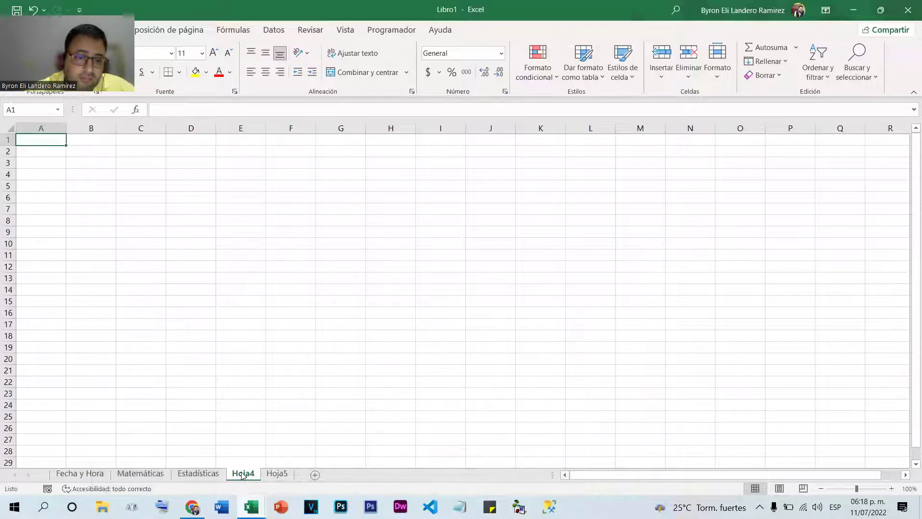
{"action": "double_click", "coordinate": [240, 475]}
{"action": "type", "text": "Búsqueda y Referencia"}
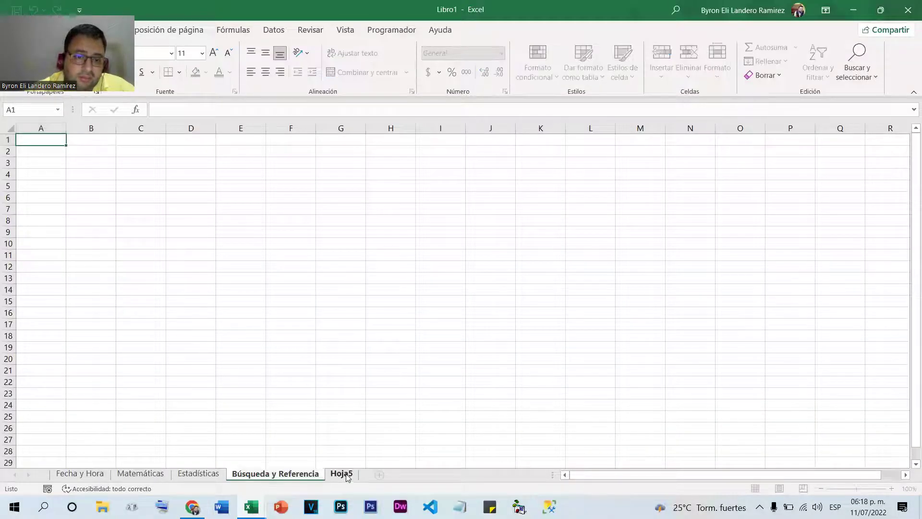
Rename the fifth sheet to 'Texto', copied from the task list
{"action": "left_click", "coordinate": [335, 474]}
{"action": "key", "text": "alt+Tab"}
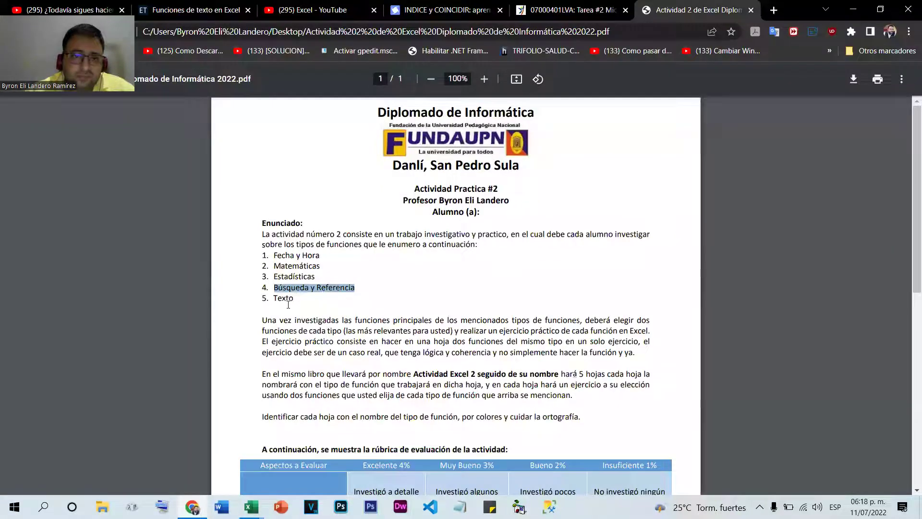
{"action": "double_click", "coordinate": [285, 298]}
{"action": "key", "text": "ctrl+c"}
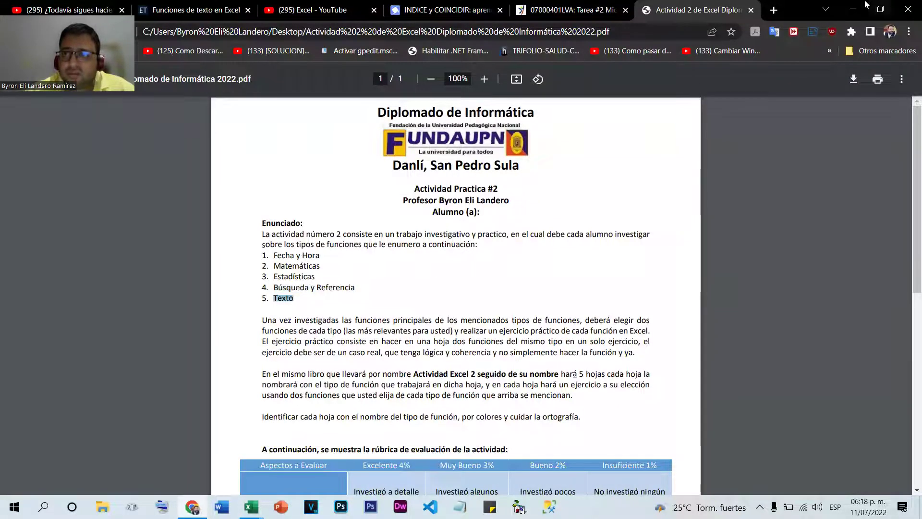
{"action": "left_click", "coordinate": [858, 10]}
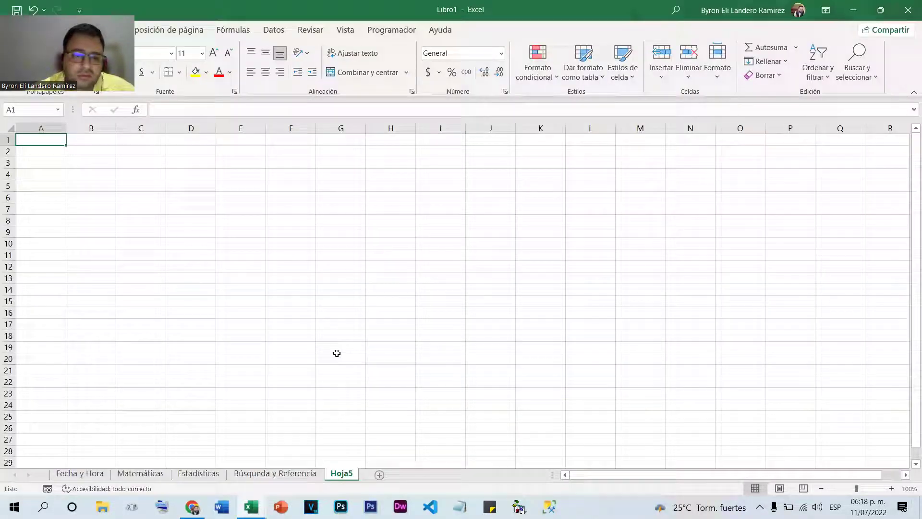
{"action": "double_click", "coordinate": [341, 473]}
{"action": "key", "text": "ctrl+v"}
{"action": "left_click", "coordinate": [461, 405]}
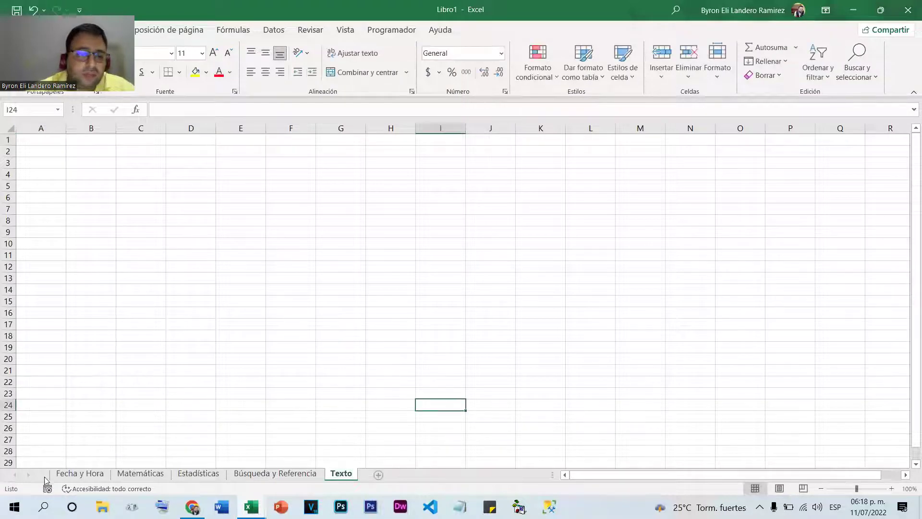
Colour the Fecha y Hora tab blue, Matemáticas orange and Estadísticas green
{"action": "right_click", "coordinate": [77, 476]}
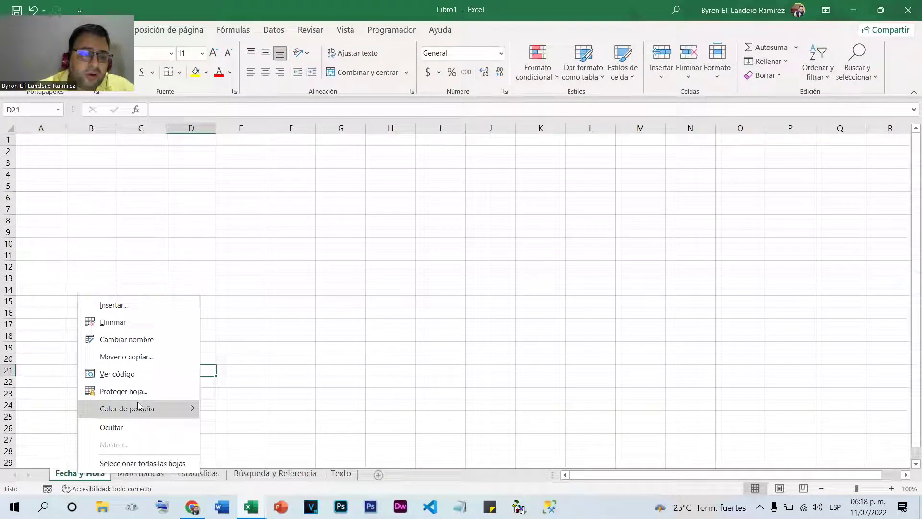
{"action": "mouse_move", "coordinate": [140, 407]}
{"action": "left_click", "coordinate": [208, 387]}
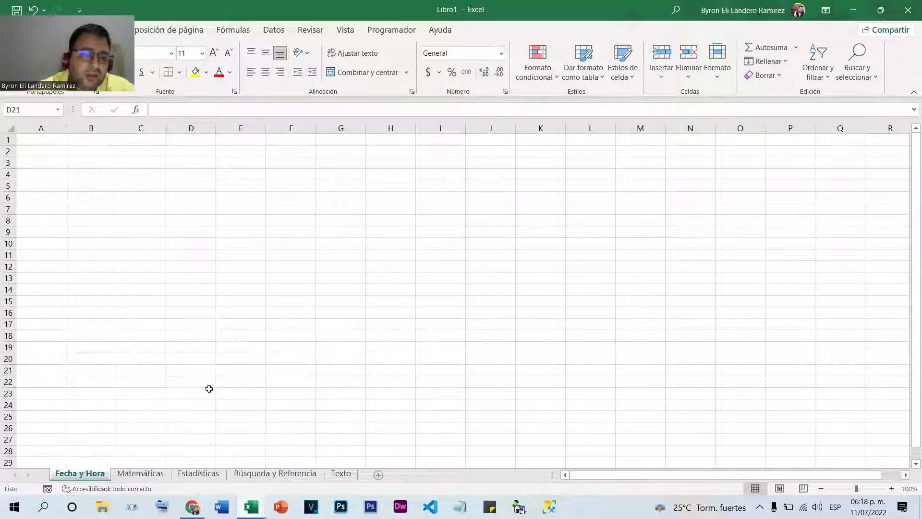
{"action": "right_click", "coordinate": [138, 474]}
{"action": "mouse_move", "coordinate": [228, 411]}
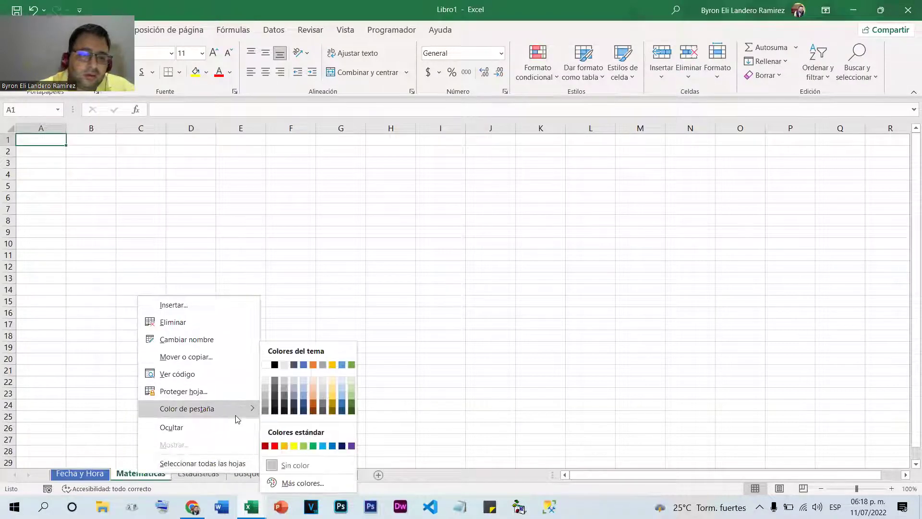
{"action": "left_click", "coordinate": [313, 365]}
{"action": "left_click", "coordinate": [201, 474]}
{"action": "right_click", "coordinate": [210, 474]}
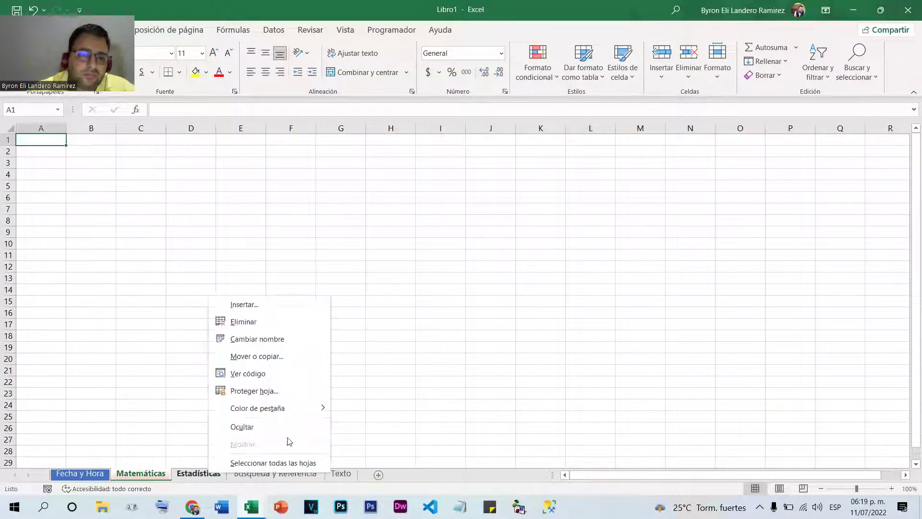
{"action": "mouse_move", "coordinate": [293, 409]}
{"action": "left_click", "coordinate": [422, 365]}
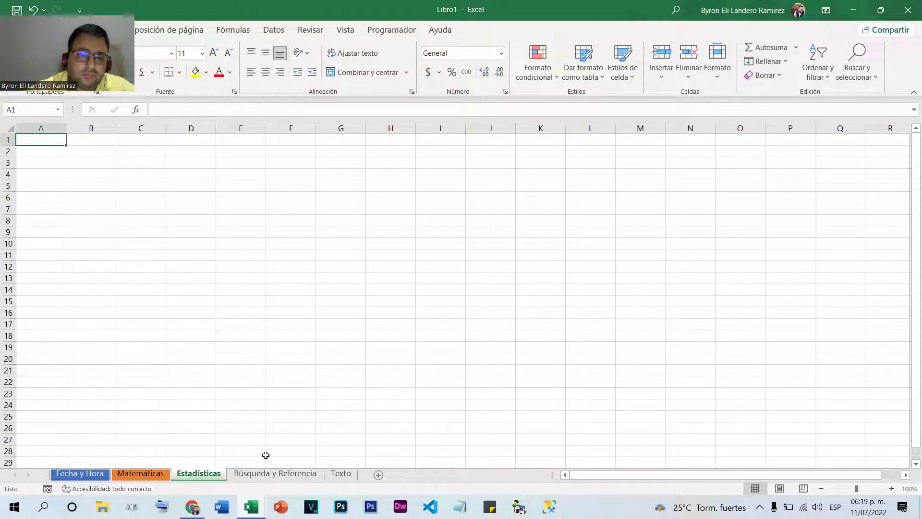
Colour the Búsqueda y Referencia tab yellow and the Texto tab red
{"action": "right_click", "coordinate": [267, 474]}
{"action": "mouse_move", "coordinate": [376, 406]}
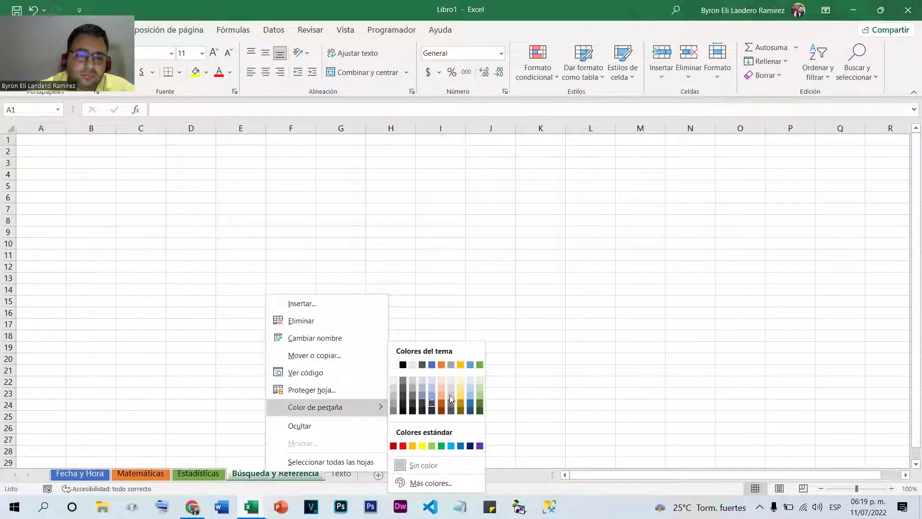
{"action": "left_click", "coordinate": [422, 446]}
{"action": "right_click", "coordinate": [341, 474]}
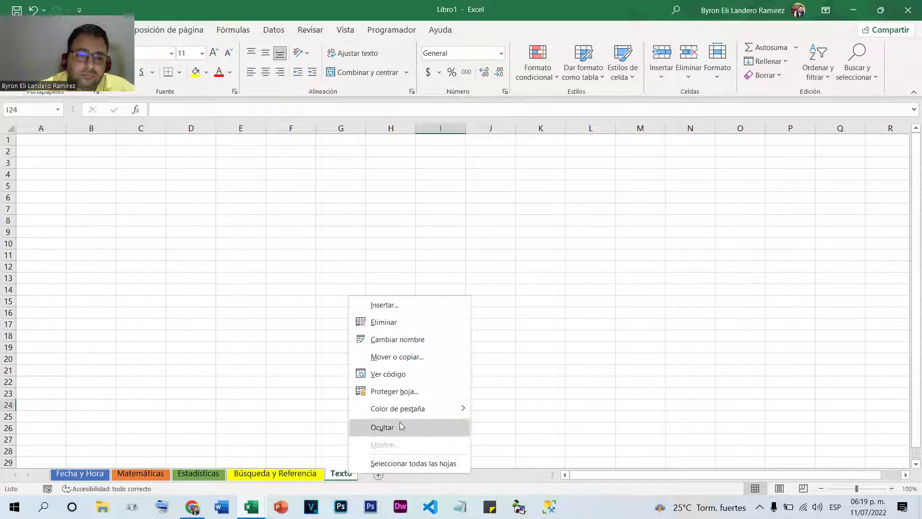
{"action": "mouse_move", "coordinate": [419, 410]}
{"action": "left_click", "coordinate": [485, 446]}
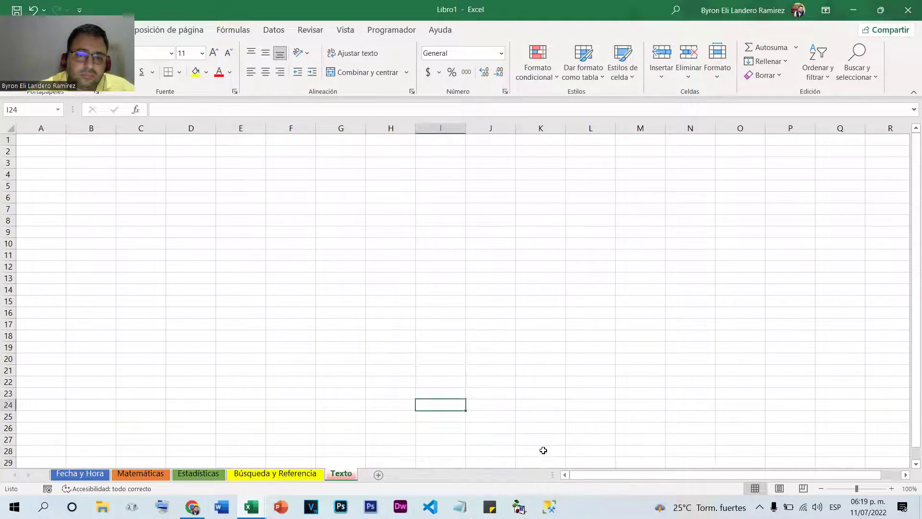
{"action": "left_click", "coordinate": [547, 417]}
Flip through the Matemáticas, Estadísticas and Texto sheets, ending on Fecha y Hora
{"action": "left_click", "coordinate": [80, 474]}
{"action": "left_click", "coordinate": [141, 474]}
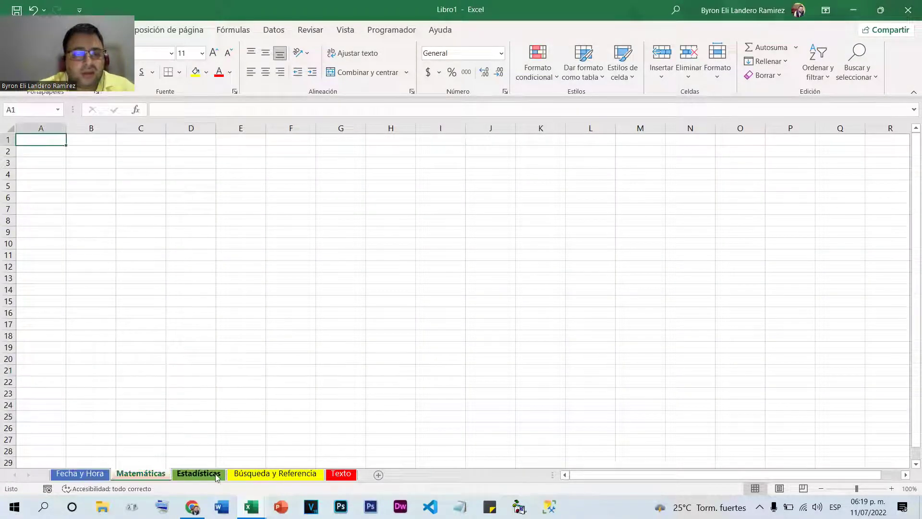
{"action": "left_click", "coordinate": [199, 474]}
{"action": "left_click", "coordinate": [341, 474]}
{"action": "left_click", "coordinate": [79, 474]}
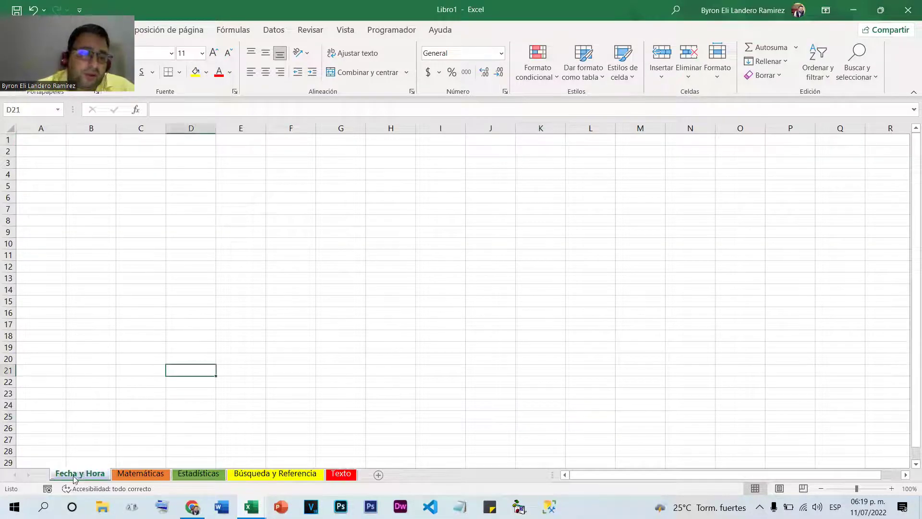
Select cell E8 and choose Más funciones from the Autosuma dropdown
{"action": "left_click", "coordinate": [198, 242]}
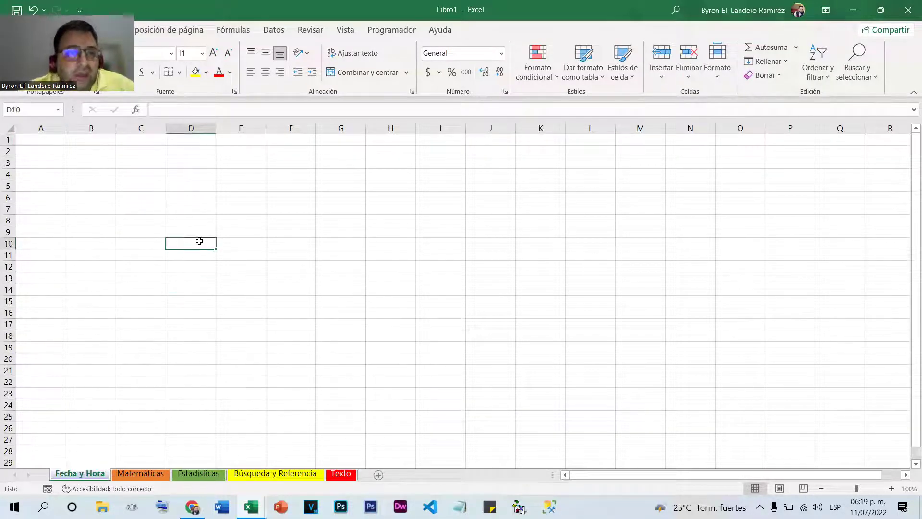
{"action": "left_click", "coordinate": [241, 216]}
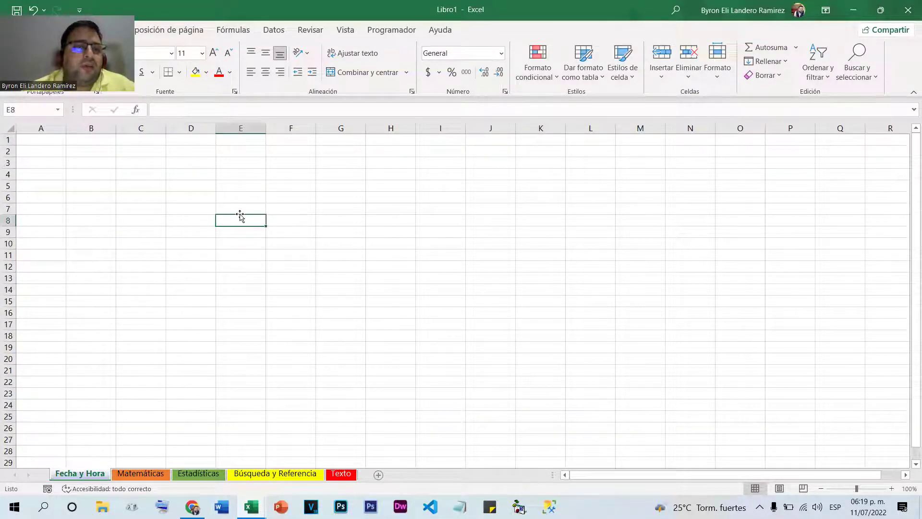
{"action": "left_click", "coordinate": [794, 47]}
{"action": "left_click", "coordinate": [783, 151]}
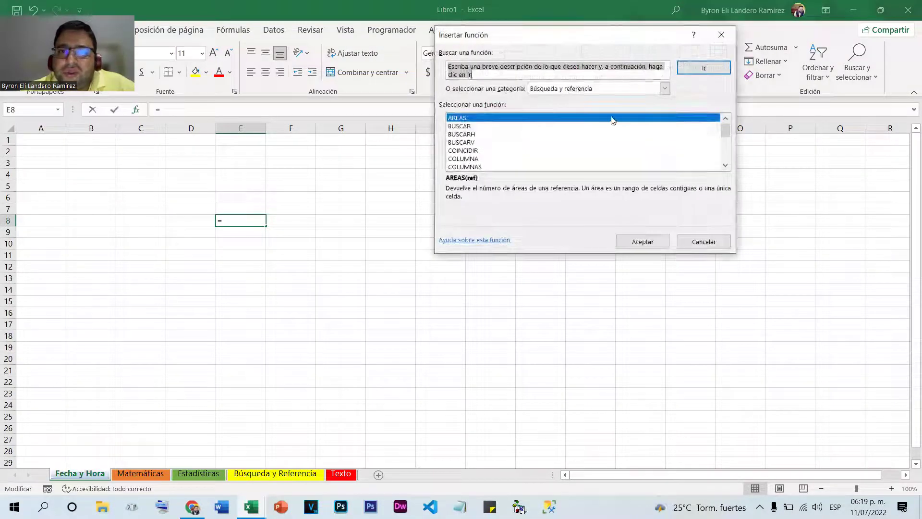
Insert the AHORA function from the Fecha y hora category into E8
{"action": "left_click", "coordinate": [665, 88]}
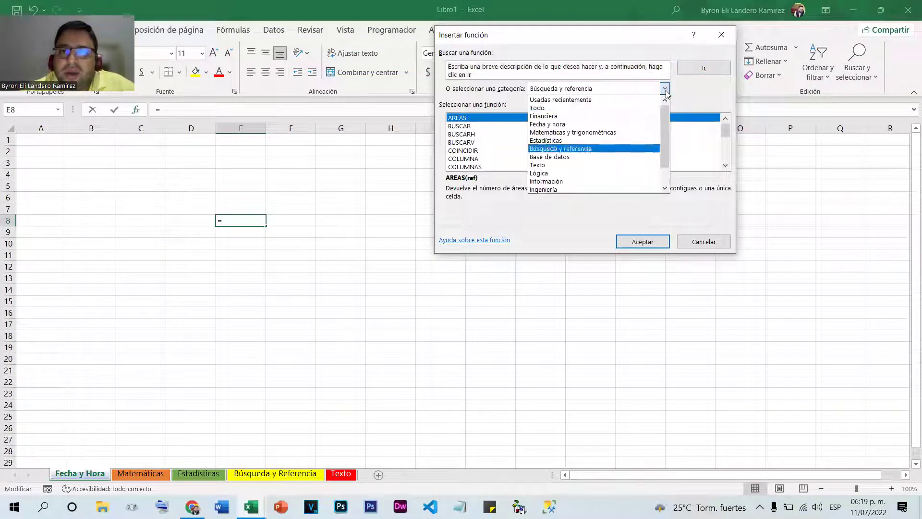
{"action": "left_click", "coordinate": [570, 124]}
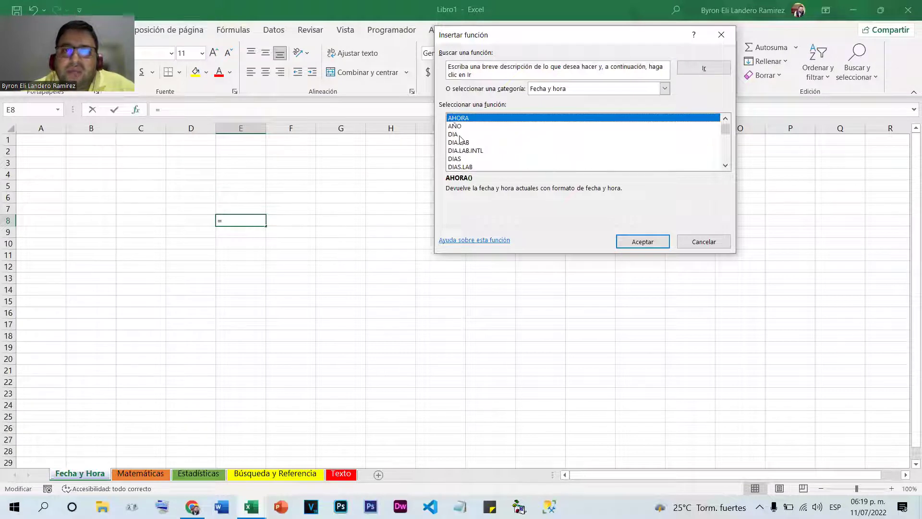
{"action": "left_click", "coordinate": [642, 242]}
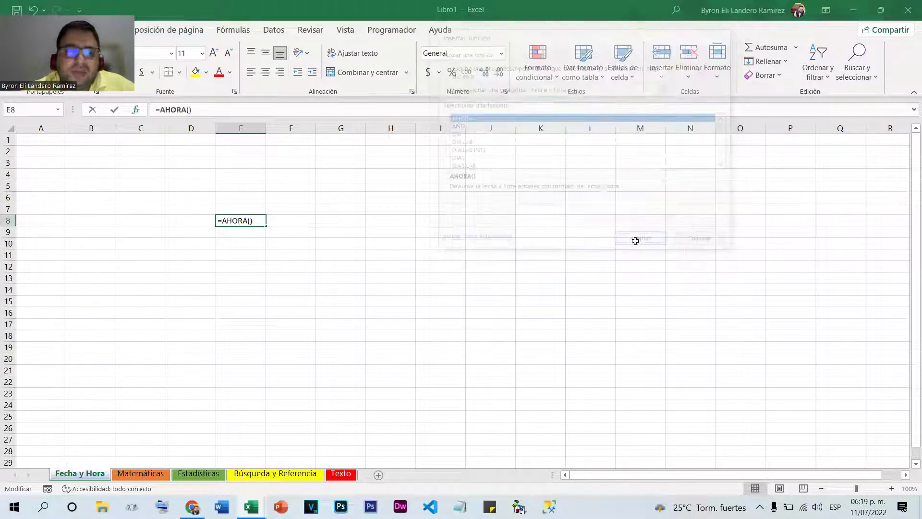
{"action": "left_click", "coordinate": [607, 178]}
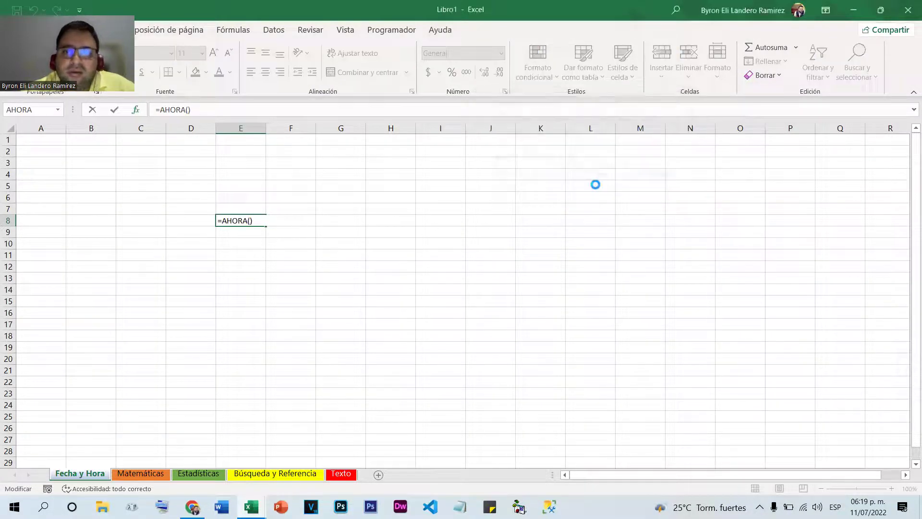
Delete the AHORA formula from E8, leaving the sheet blank
{"action": "left_click", "coordinate": [310, 243]}
{"action": "left_click", "coordinate": [274, 222]}
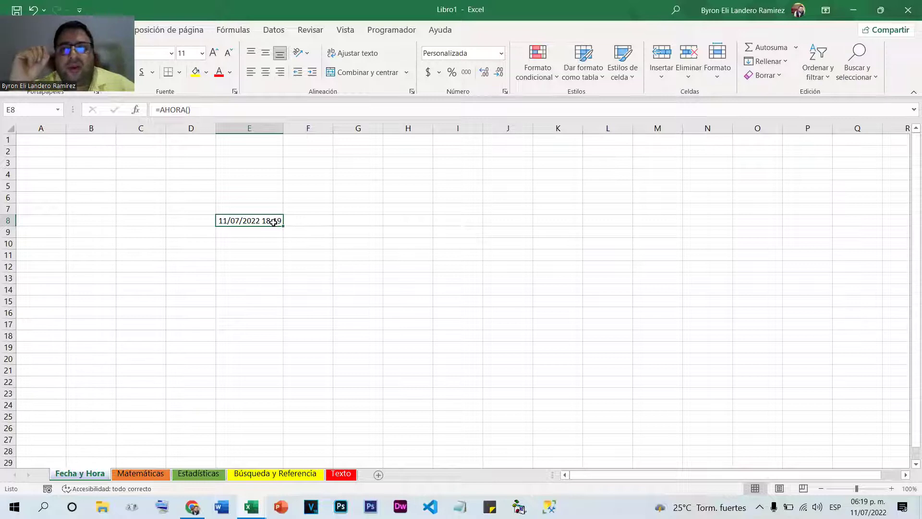
{"action": "key", "text": "Delete"}
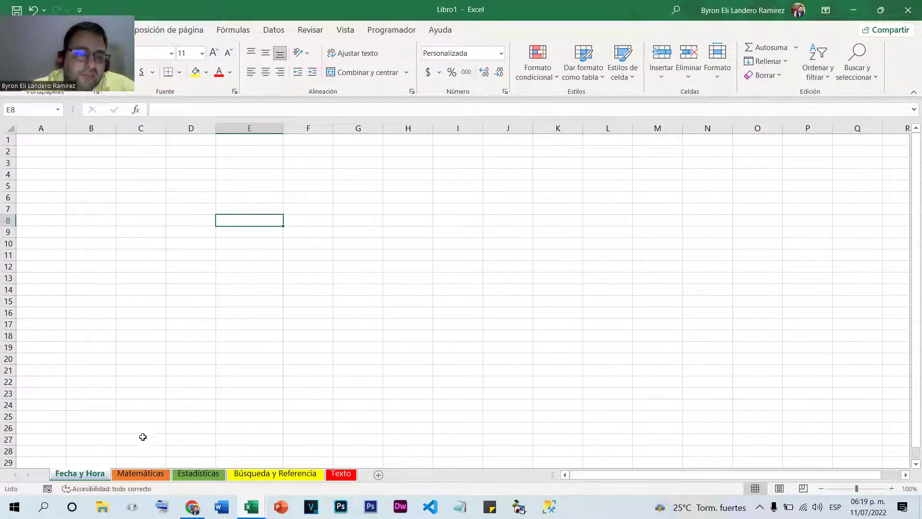
{"action": "left_click", "coordinate": [168, 186]}
Look through the Matemáticas, Estadísticas and Búsqueda y Referencia sheets, then return to Fecha y Hora
{"action": "left_click", "coordinate": [177, 208]}
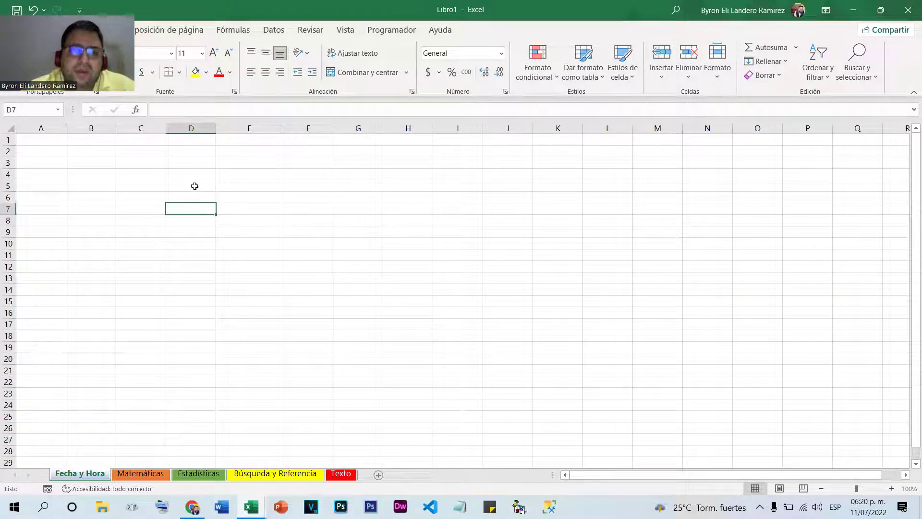
{"action": "left_click", "coordinate": [137, 474]}
{"action": "left_click", "coordinate": [211, 475]}
{"action": "left_click", "coordinate": [271, 474]}
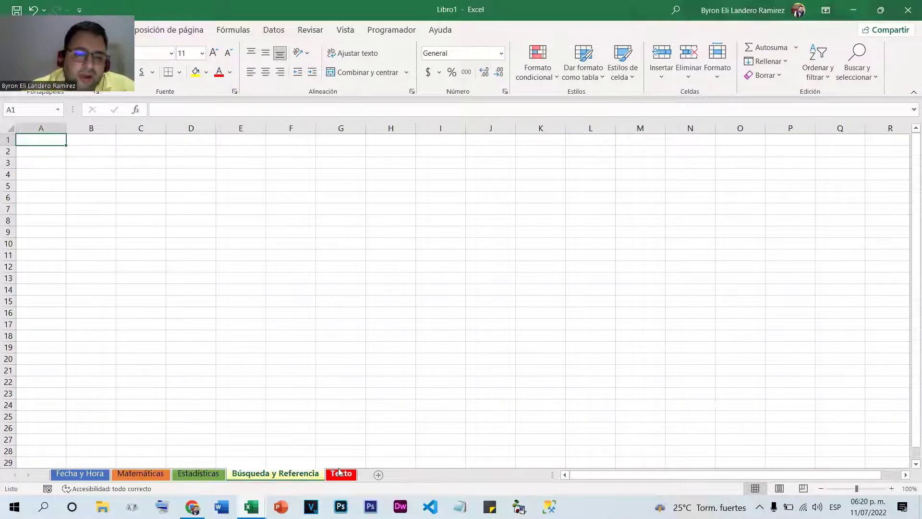
{"action": "left_click", "coordinate": [316, 335]}
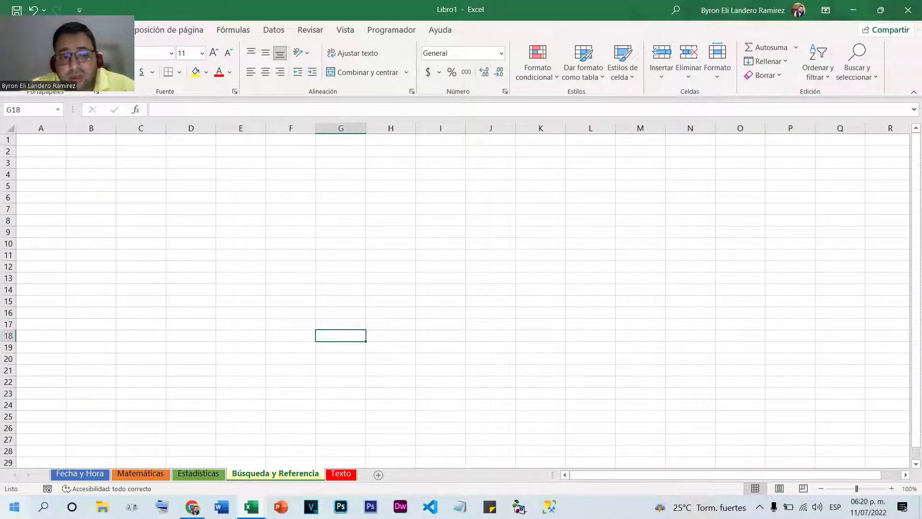
{"action": "left_click", "coordinate": [89, 478]}
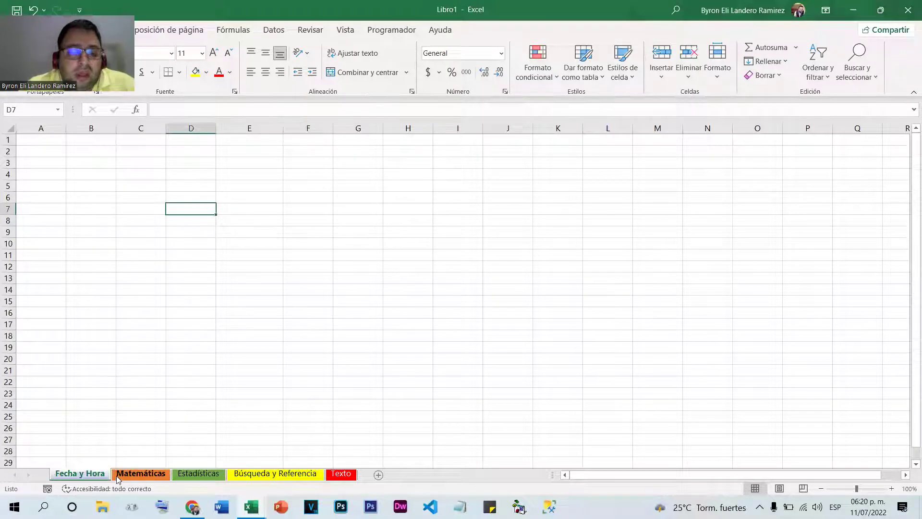
Cycle through all sheets again, ending on Estadísticas with a block selected from D5
{"action": "left_click", "coordinate": [140, 474]}
{"action": "left_click", "coordinate": [197, 474]}
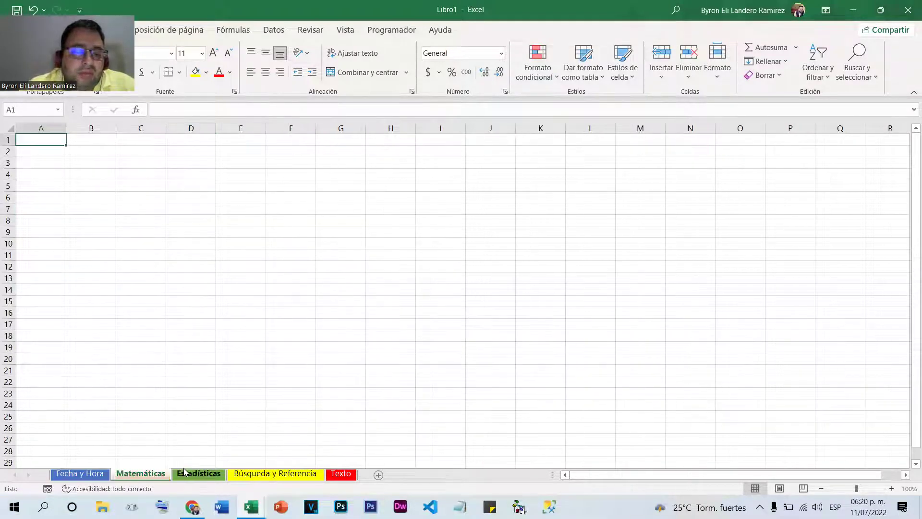
{"action": "left_click", "coordinate": [251, 472]}
{"action": "left_click", "coordinate": [341, 474]}
{"action": "left_click", "coordinate": [273, 475]}
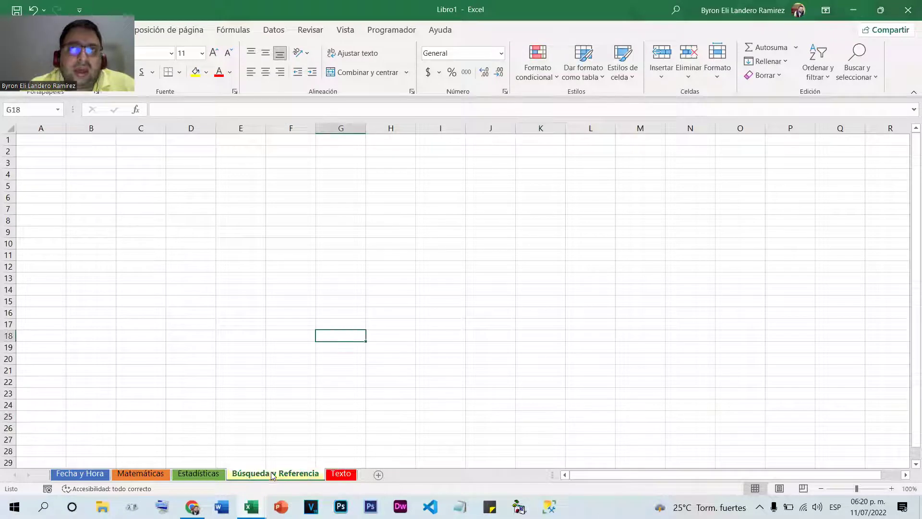
{"action": "left_click", "coordinate": [76, 476]}
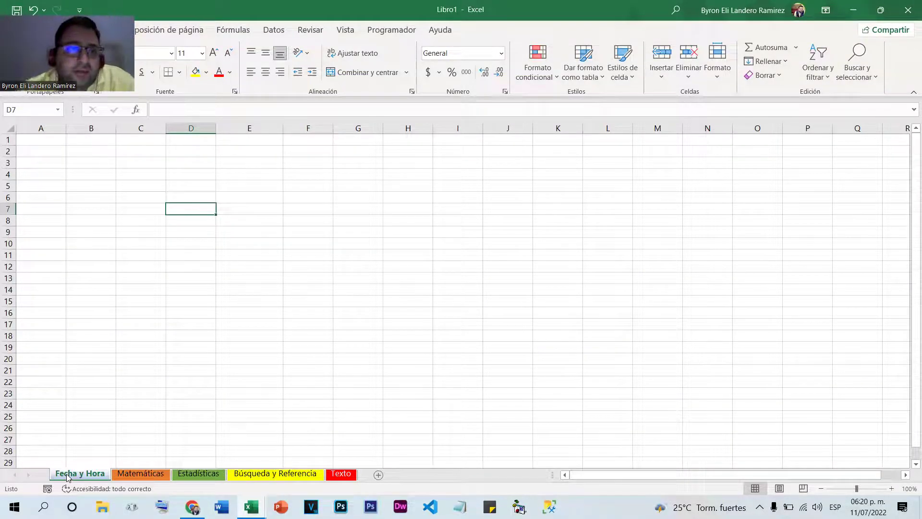
{"action": "left_click", "coordinate": [130, 476]}
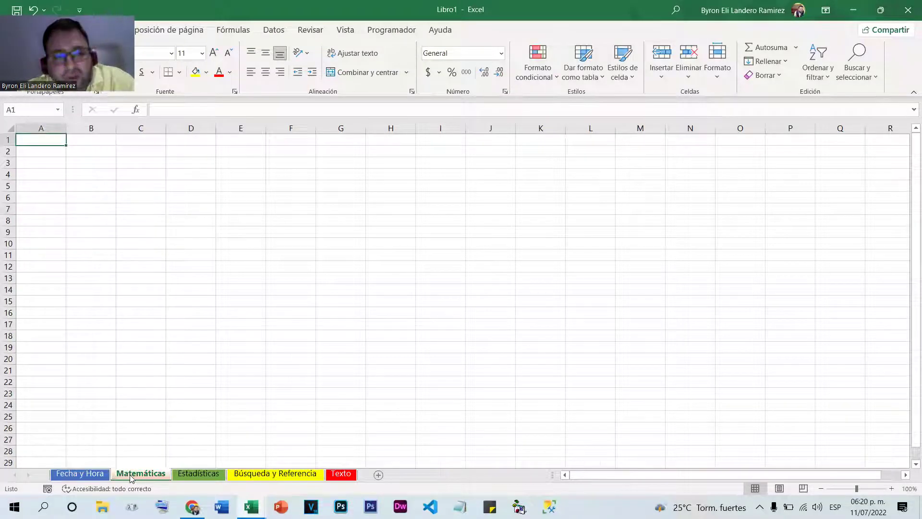
{"action": "left_click", "coordinate": [92, 474]}
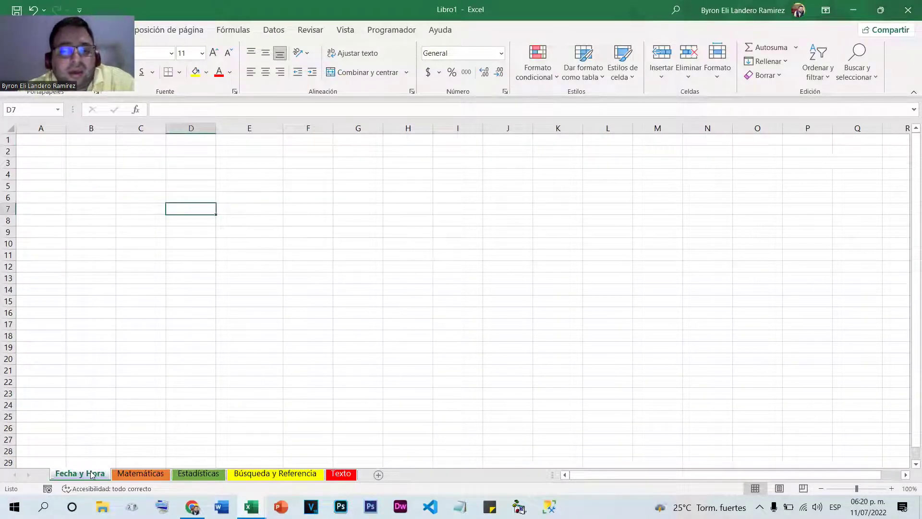
{"action": "left_click", "coordinate": [199, 474]}
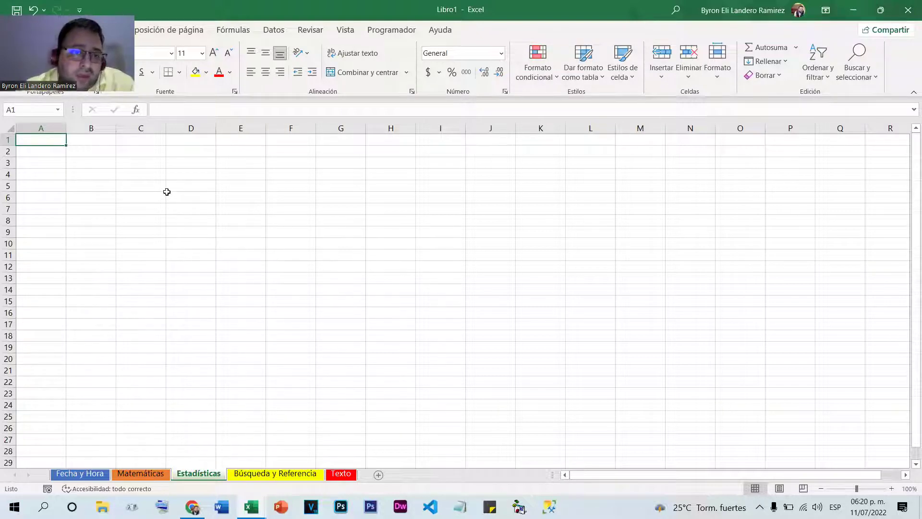
{"action": "left_click_drag", "start_coordinate": [166, 184], "coordinate": [547, 278]}
Visit Fecha y Hora, Matemáticas, Estadísticas, Búsqueda y Referencia and Texto, then return to Fecha y Hora
{"action": "left_click", "coordinate": [152, 186]}
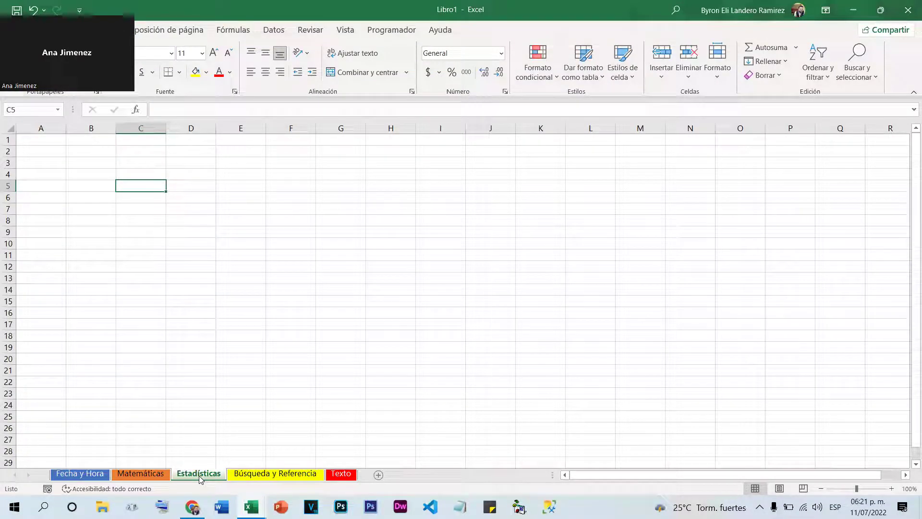
{"action": "left_click", "coordinate": [85, 475]}
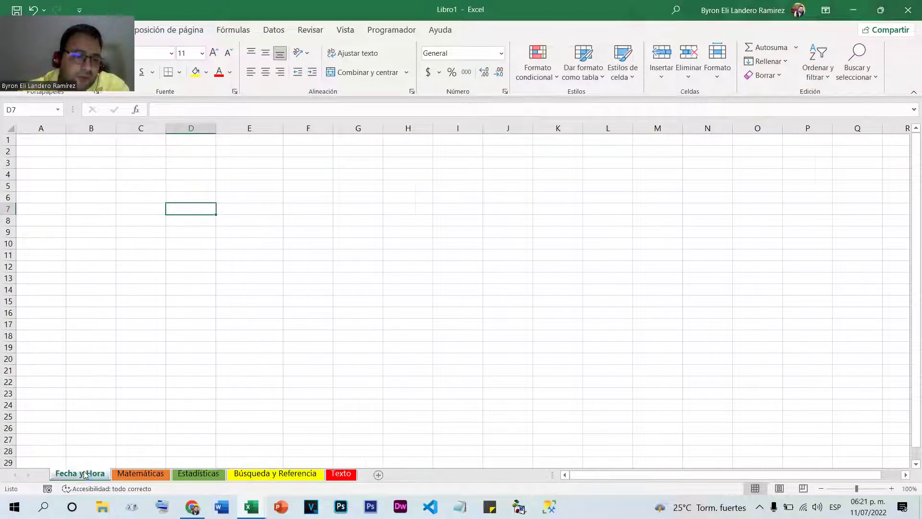
{"action": "left_click", "coordinate": [140, 474]}
{"action": "left_click", "coordinate": [200, 474]}
{"action": "left_click", "coordinate": [238, 475]}
{"action": "left_click", "coordinate": [341, 474]}
{"action": "left_click", "coordinate": [79, 474]}
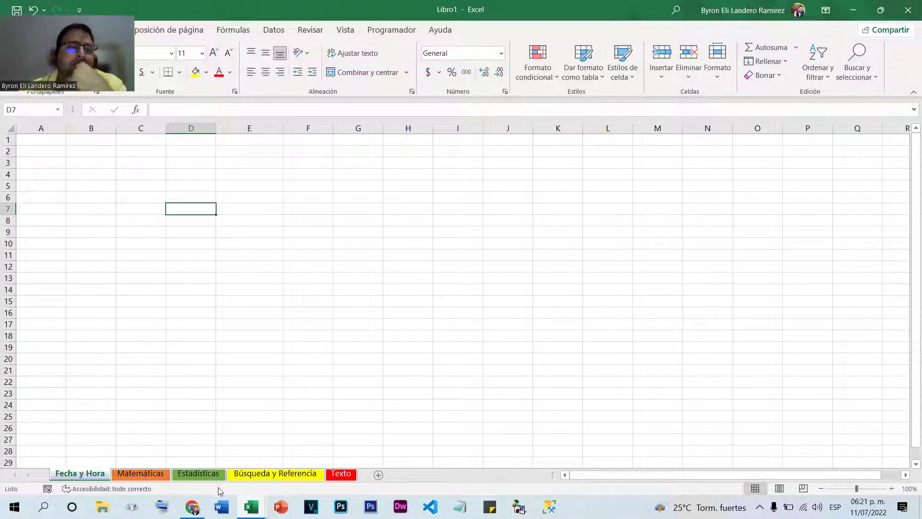
Scroll the assignment PDF, go back to the Moodle course page at Tarea #2, then open a new tab
{"action": "left_click", "coordinate": [192, 506]}
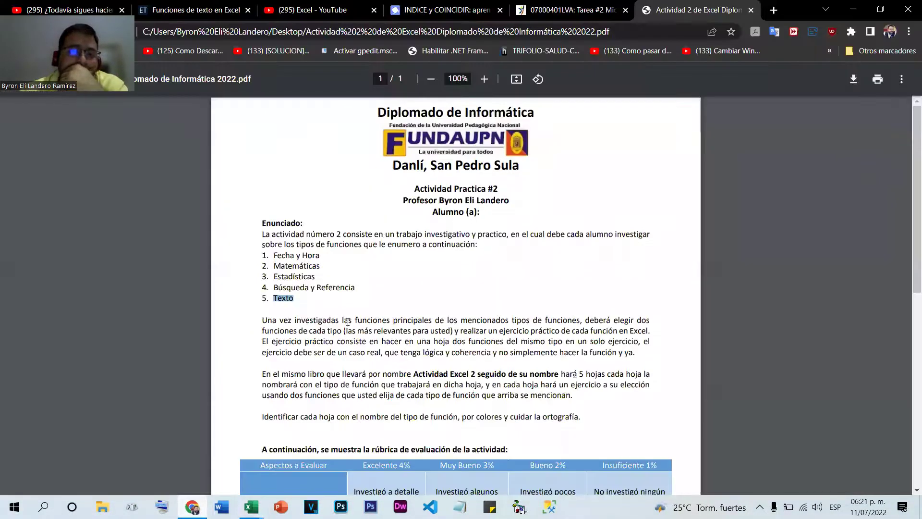
{"action": "scroll", "coordinate": [457, 288], "scroll_direction": "down", "scroll_amount": 3}
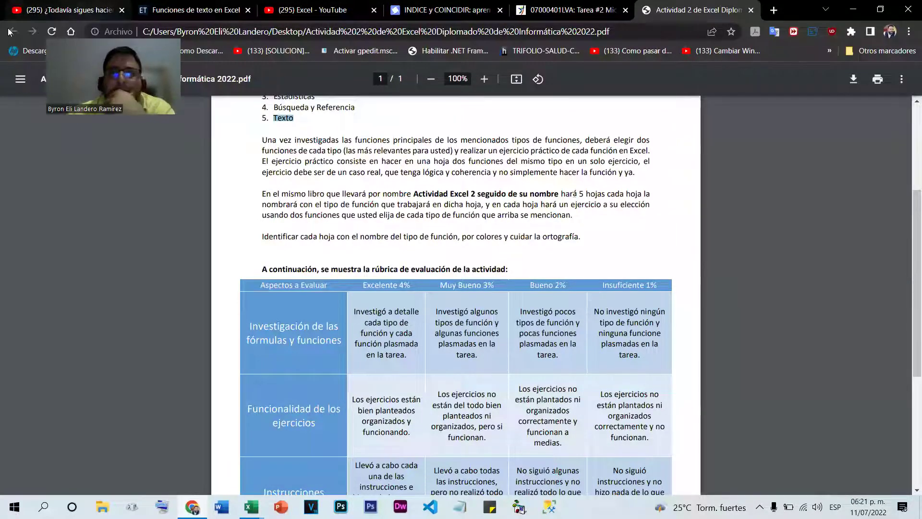
{"action": "left_click", "coordinate": [539, 4]}
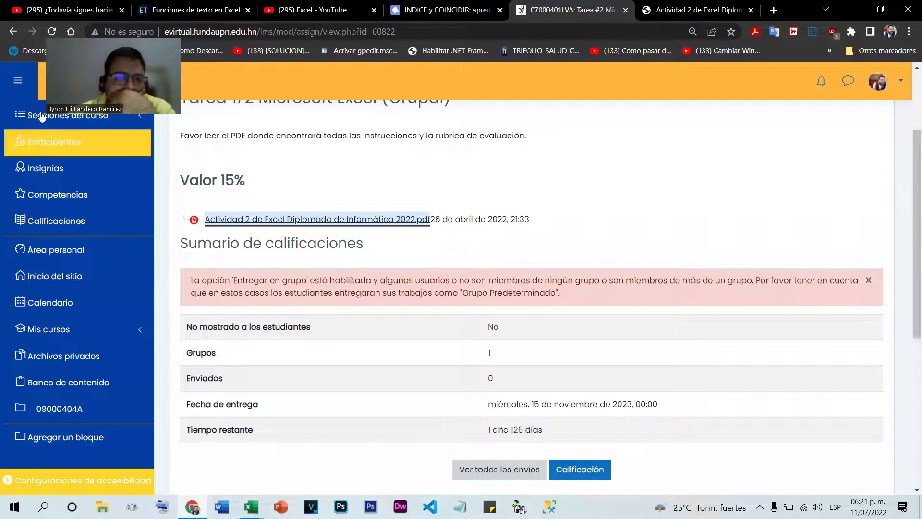
{"action": "left_click", "coordinate": [7, 33]}
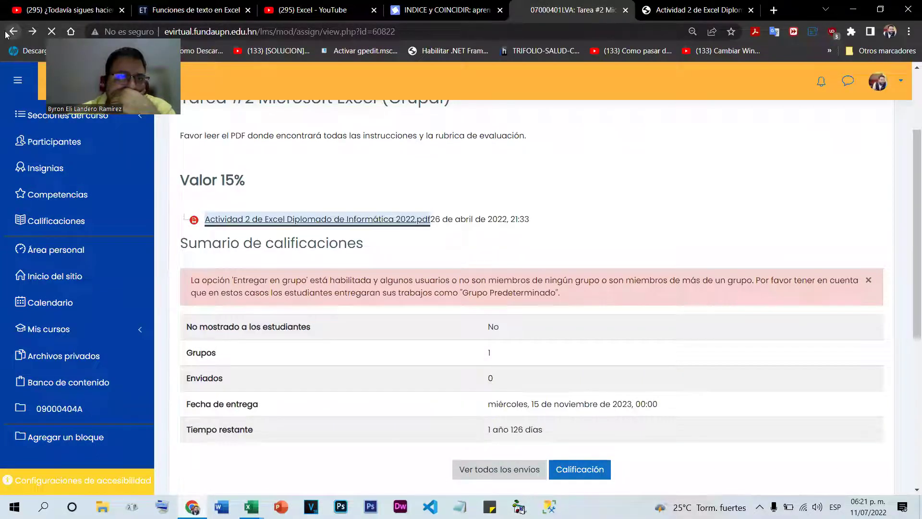
{"action": "scroll", "coordinate": [498, 310], "scroll_direction": "down", "scroll_amount": 5}
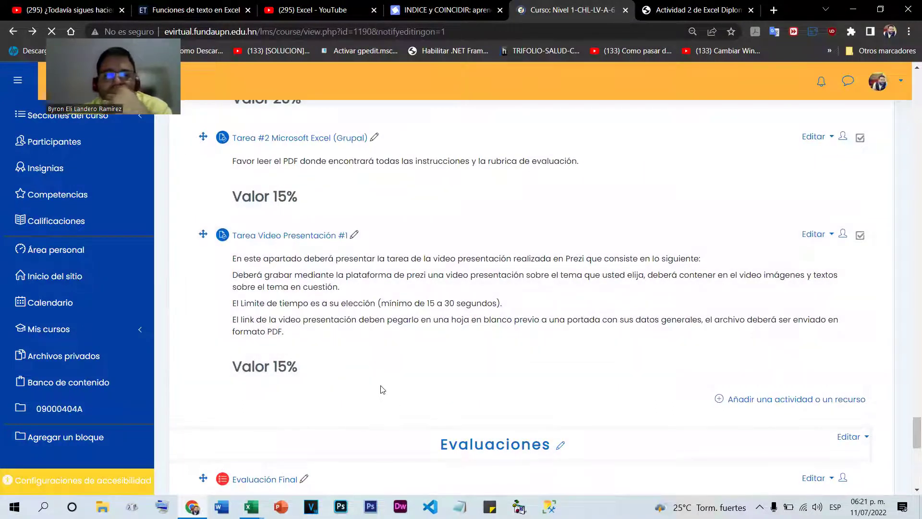
{"action": "scroll", "coordinate": [251, 239], "scroll_direction": "up", "scroll_amount": 1}
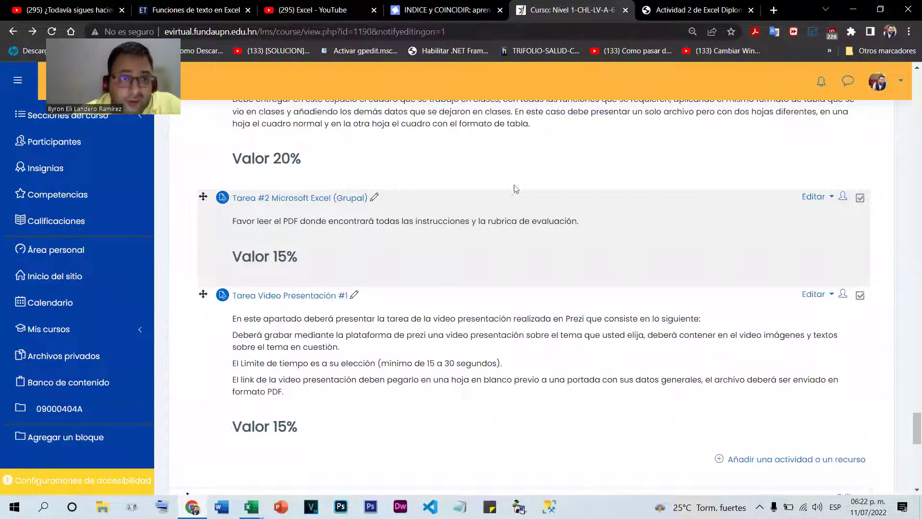
{"action": "left_click", "coordinate": [779, 10]}
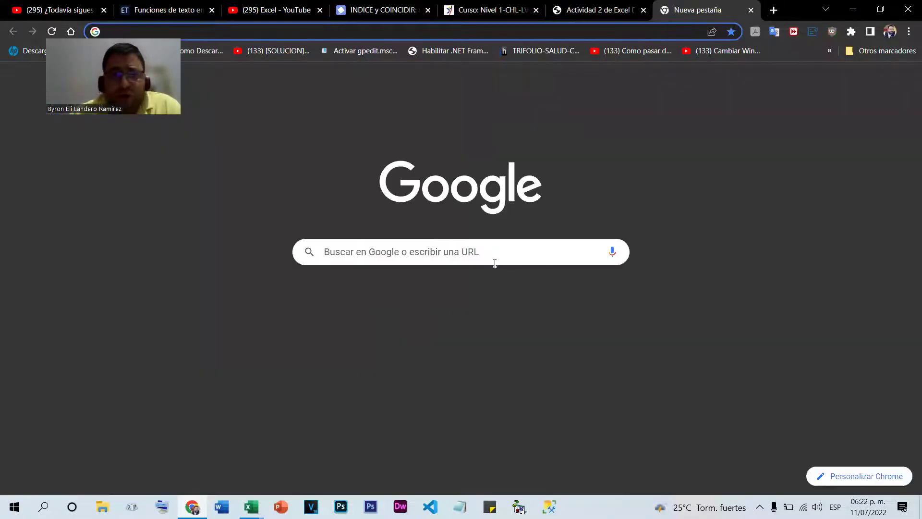
Search Google for 'funciones de busqueda y referencia en excel' using the suggestion
{"action": "left_click", "coordinate": [486, 250]}
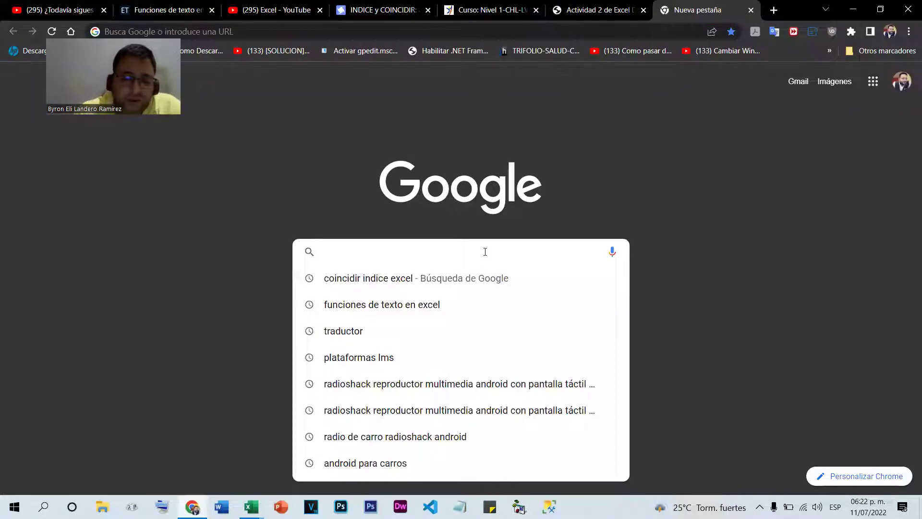
{"action": "type", "text": "funciones de"}
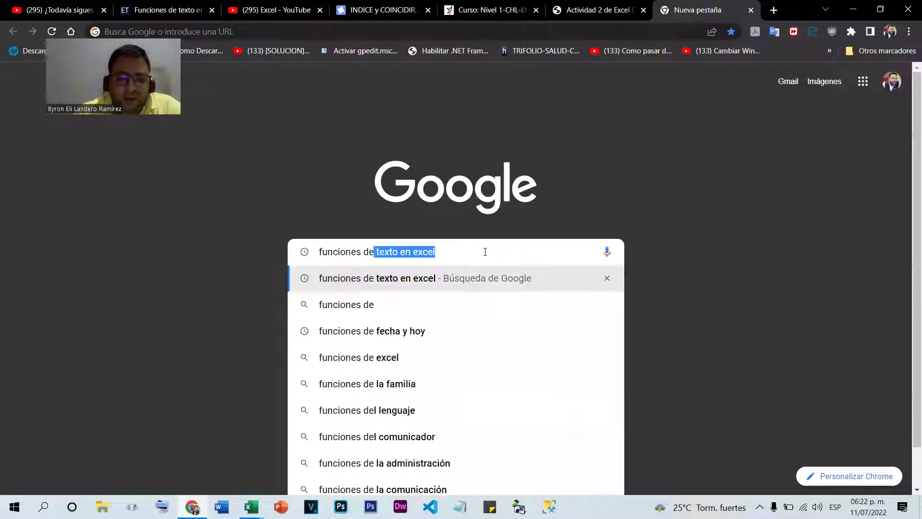
{"action": "type", "text": " busqueda y re"}
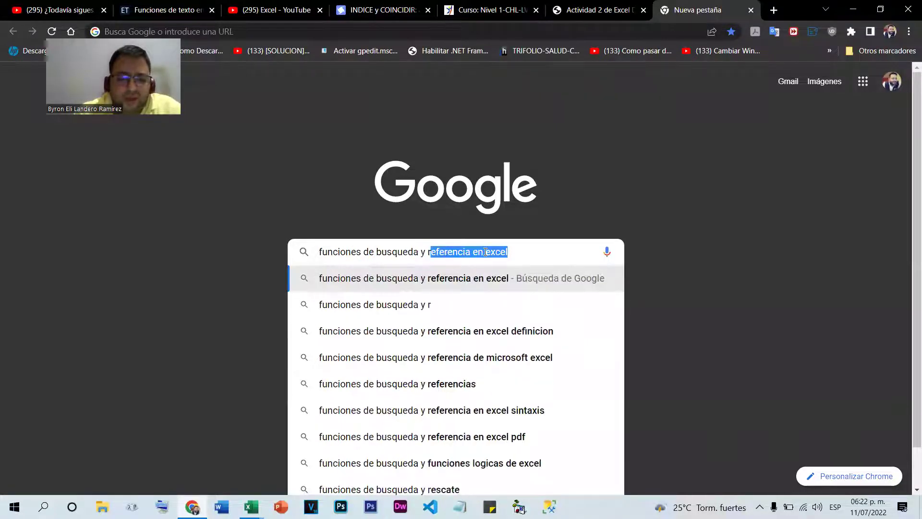
{"action": "left_click", "coordinate": [426, 274]}
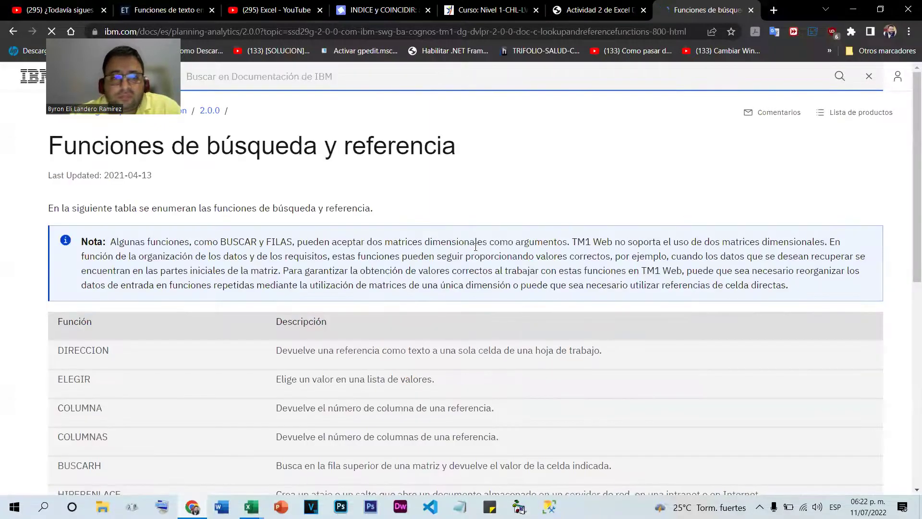
Read through IBM's lookup and reference functions page, dismissing the cookie banner
{"action": "scroll", "coordinate": [473, 250], "scroll_direction": "down", "scroll_amount": 2}
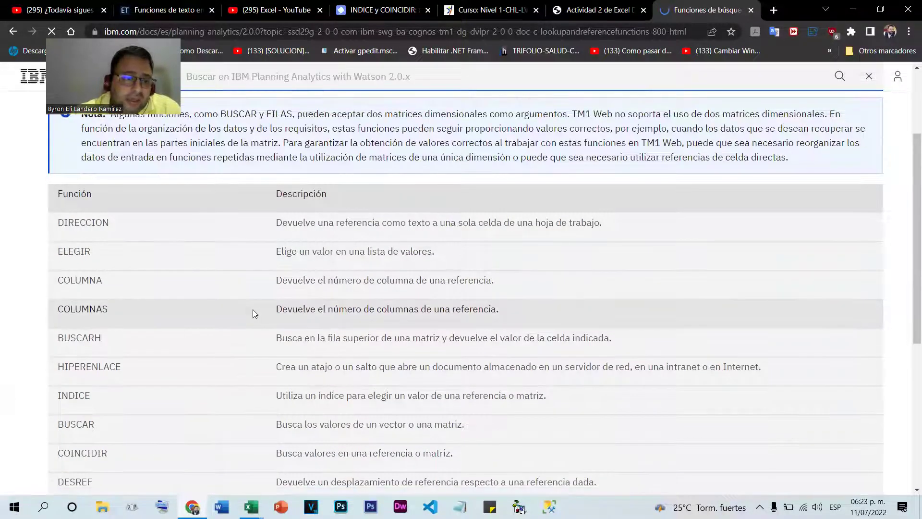
{"action": "scroll", "coordinate": [489, 292], "scroll_direction": "down", "scroll_amount": 2}
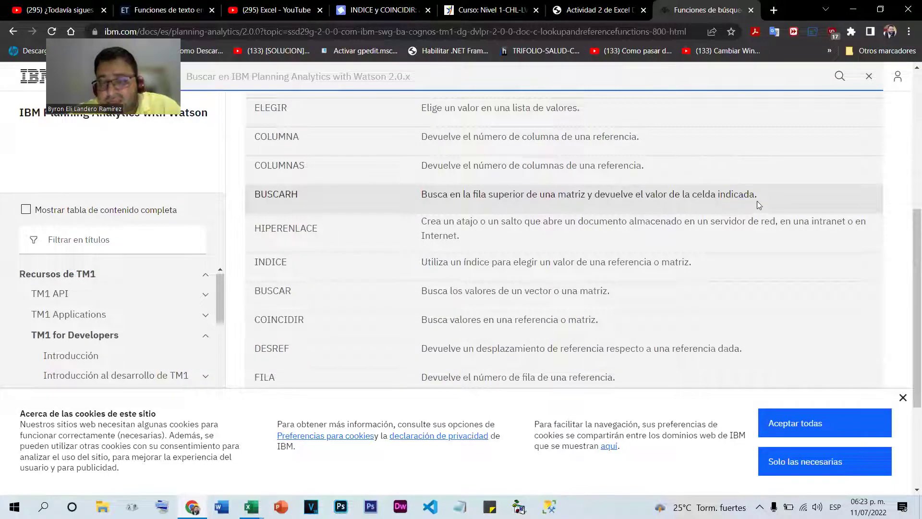
{"action": "scroll", "coordinate": [379, 289], "scroll_direction": "down", "scroll_amount": 2}
{"action": "scroll", "coordinate": [383, 290], "scroll_direction": "down", "scroll_amount": 1}
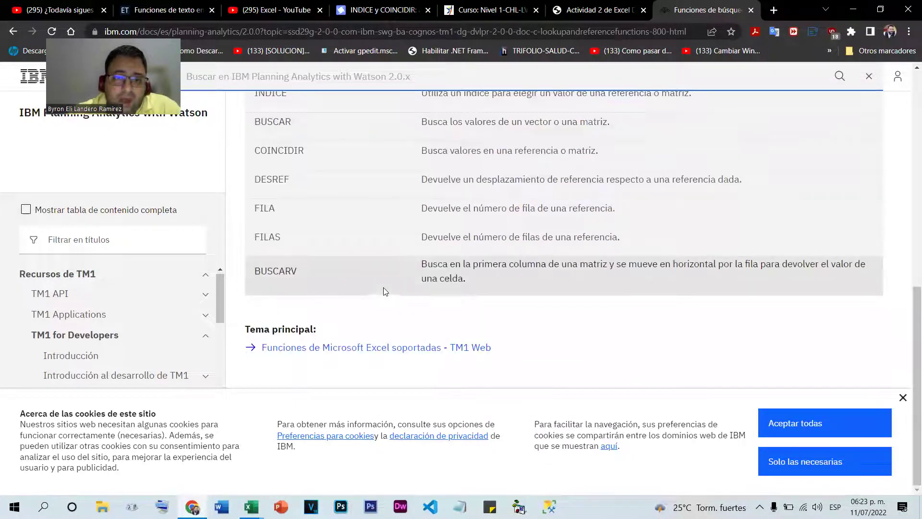
{"action": "scroll", "coordinate": [386, 290], "scroll_direction": "up", "scroll_amount": 7}
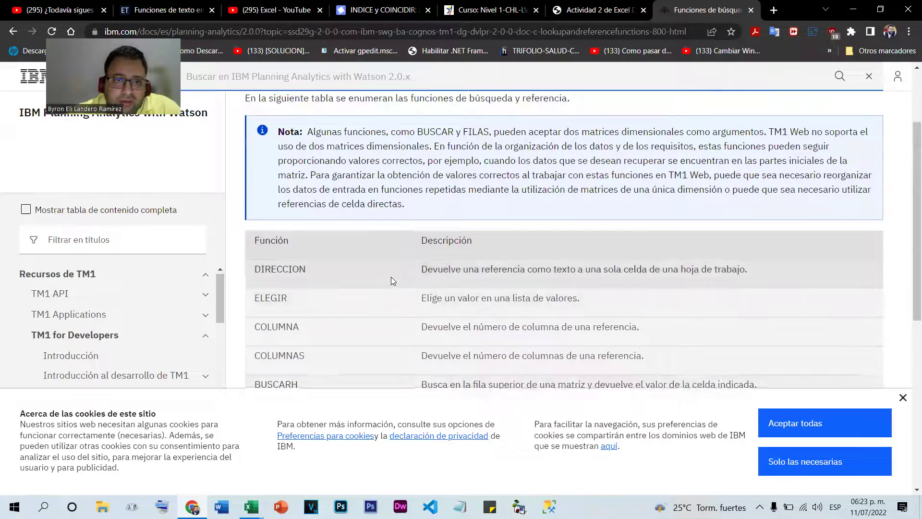
{"action": "scroll", "coordinate": [391, 277], "scroll_direction": "down", "scroll_amount": 1}
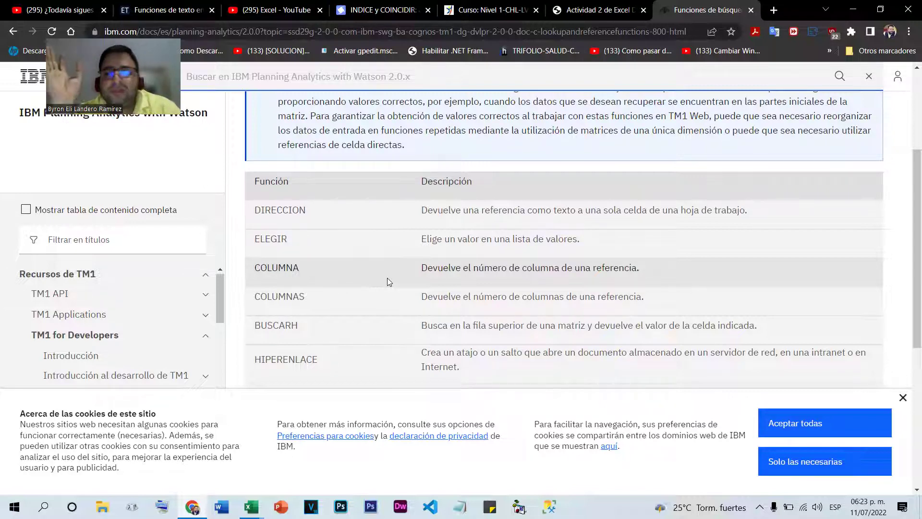
{"action": "left_click", "coordinate": [903, 397]}
{"action": "scroll", "coordinate": [690, 319], "scroll_direction": "down", "scroll_amount": 3}
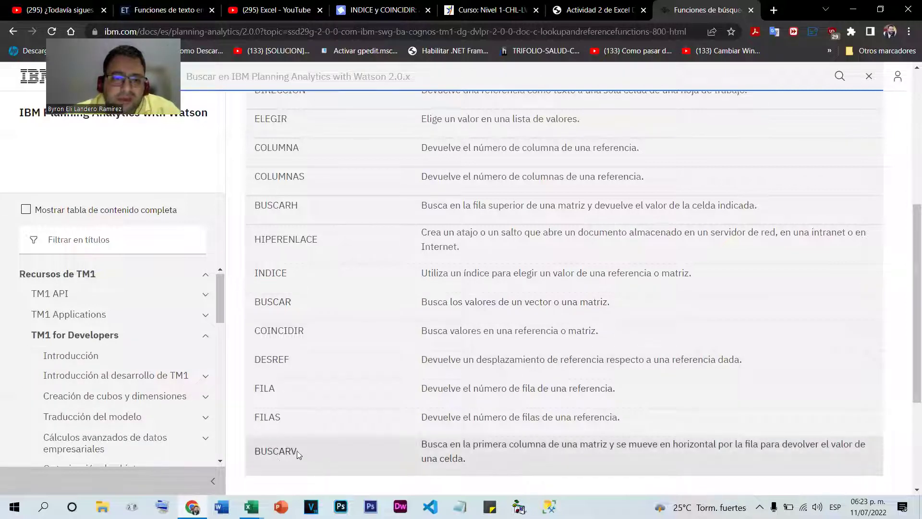
{"action": "scroll", "coordinate": [501, 454], "scroll_direction": "down", "scroll_amount": 2}
{"action": "scroll", "coordinate": [503, 428], "scroll_direction": "up", "scroll_amount": 2}
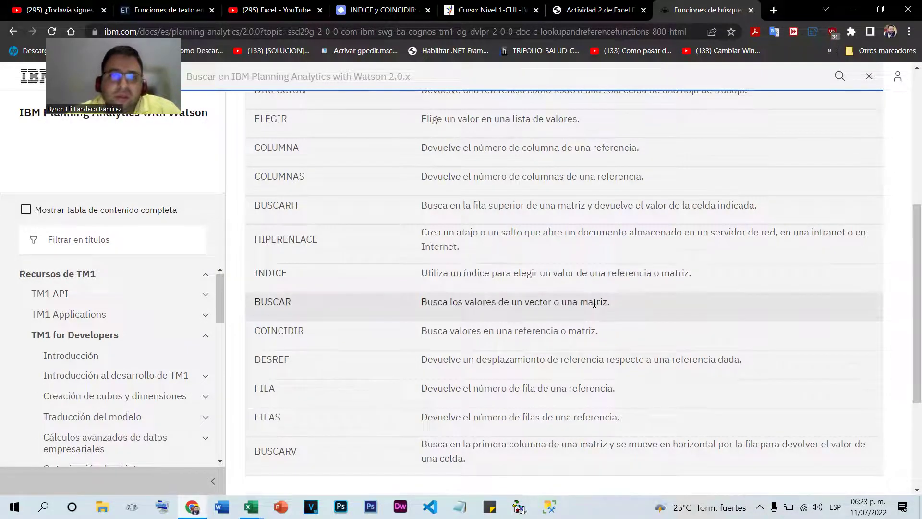
{"action": "scroll", "coordinate": [595, 303], "scroll_direction": "up", "scroll_amount": 2}
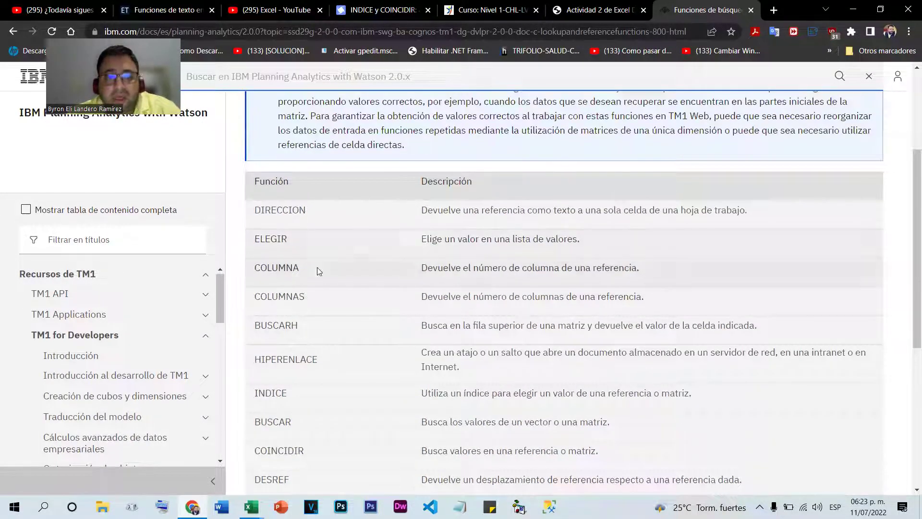
{"action": "scroll", "coordinate": [496, 288], "scroll_direction": "up", "scroll_amount": 2}
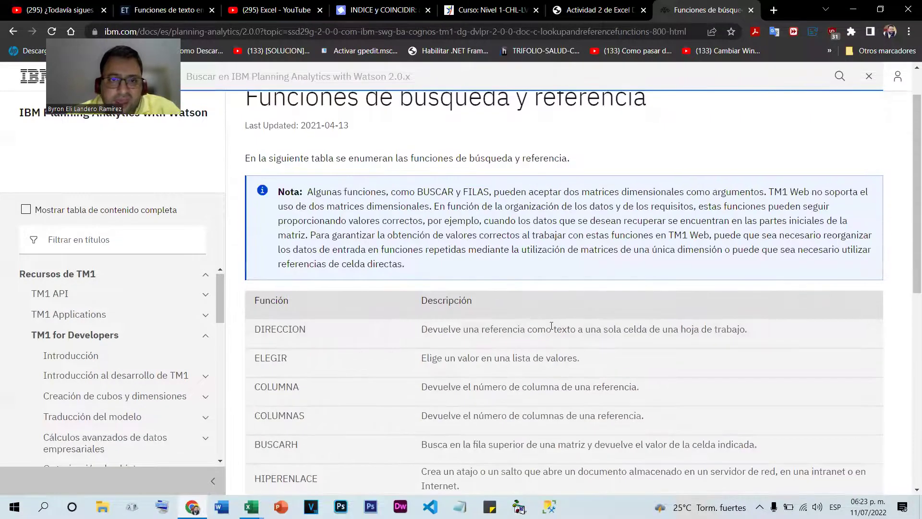
{"action": "scroll", "coordinate": [551, 326], "scroll_direction": "down", "scroll_amount": 7}
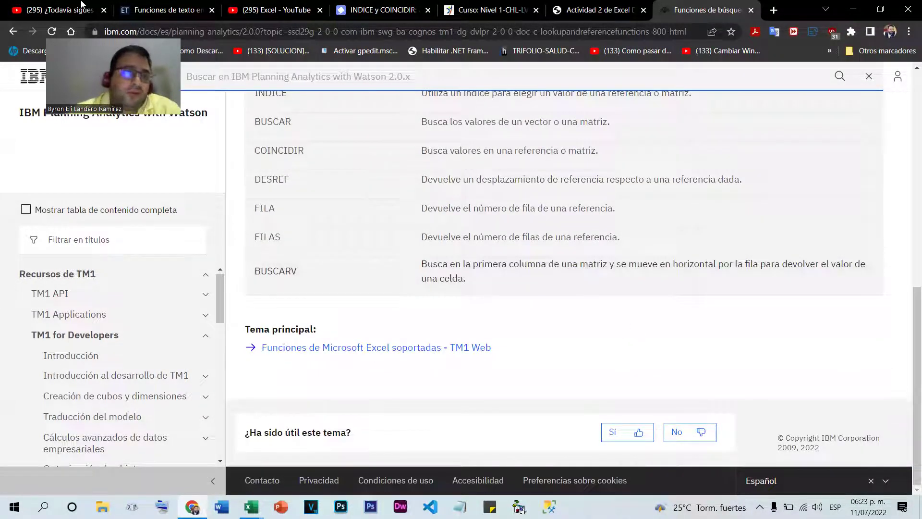
Return to the Google results and select 'busqueda y referencia' in the query
{"action": "left_click", "coordinate": [12, 32]}
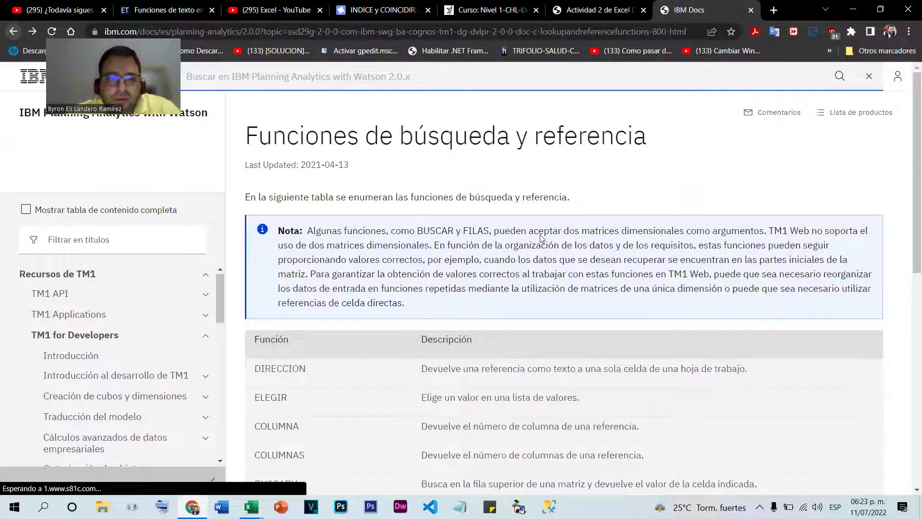
{"action": "left_click", "coordinate": [14, 32]}
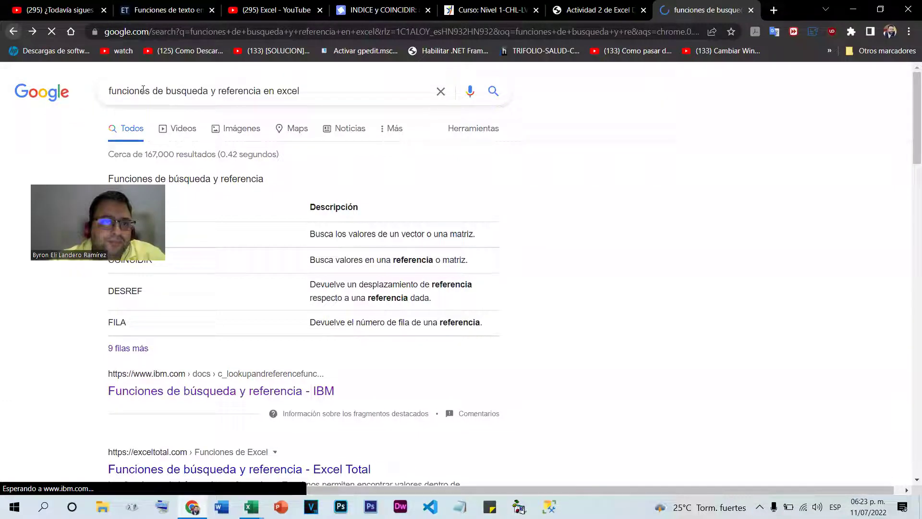
{"action": "left_click_drag", "start_coordinate": [167, 91], "coordinate": [259, 93]}
Search for 'funciones de texto en excel' and scroll through the results
{"action": "type", "text": "texto"}
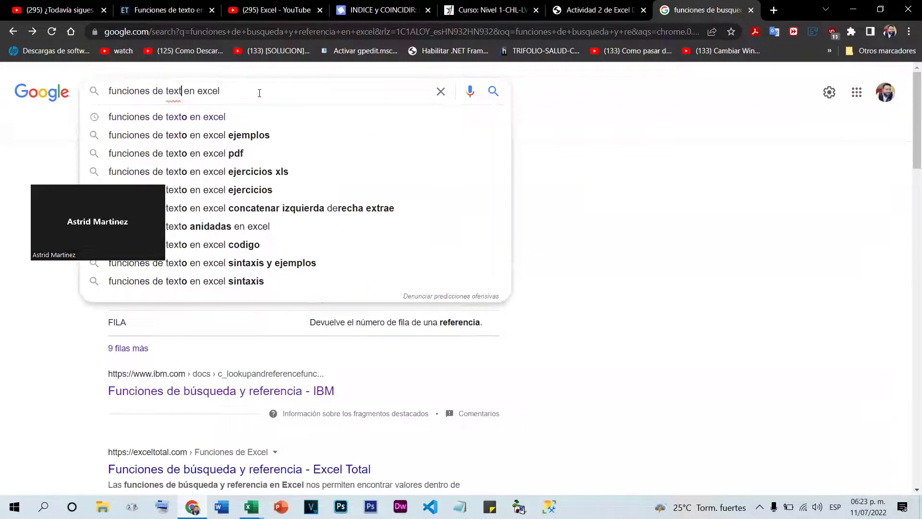
{"action": "key", "text": "Return"}
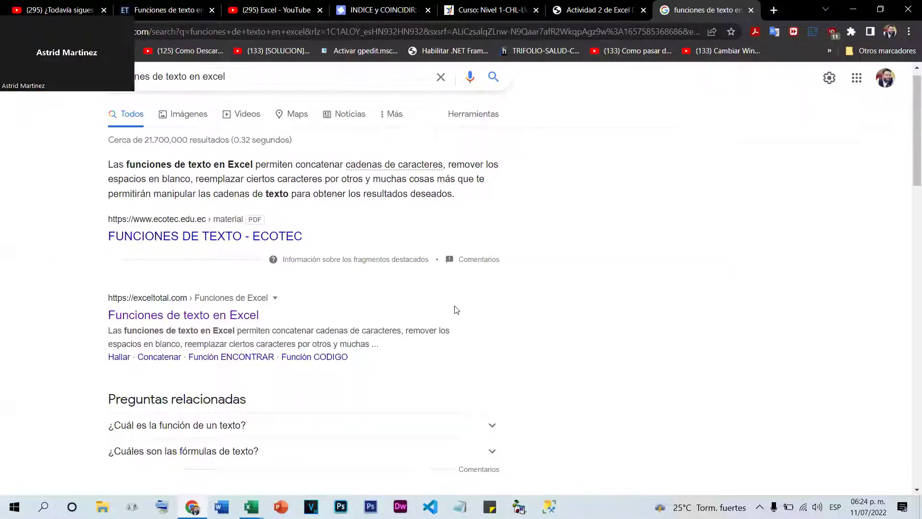
{"action": "scroll", "coordinate": [456, 312], "scroll_direction": "down", "scroll_amount": 2}
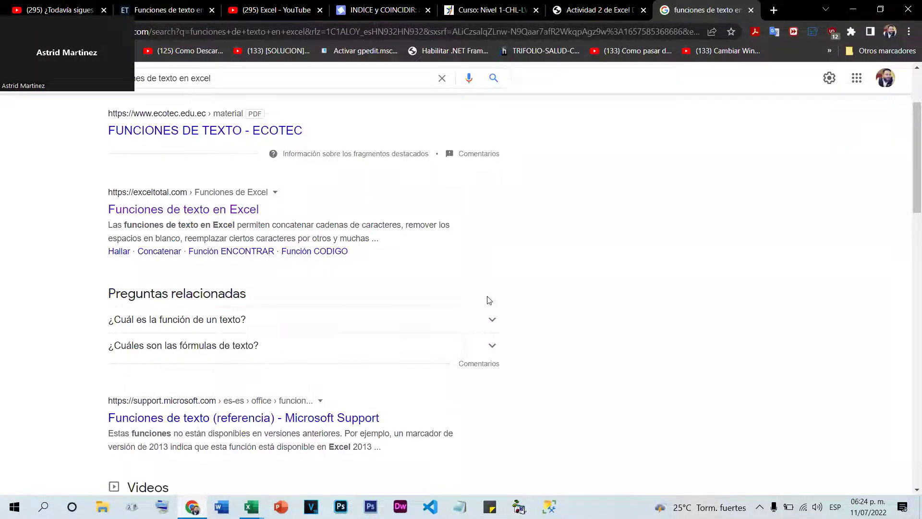
{"action": "scroll", "coordinate": [454, 312], "scroll_direction": "down", "scroll_amount": 1}
{"action": "scroll", "coordinate": [450, 332], "scroll_direction": "down", "scroll_amount": 7}
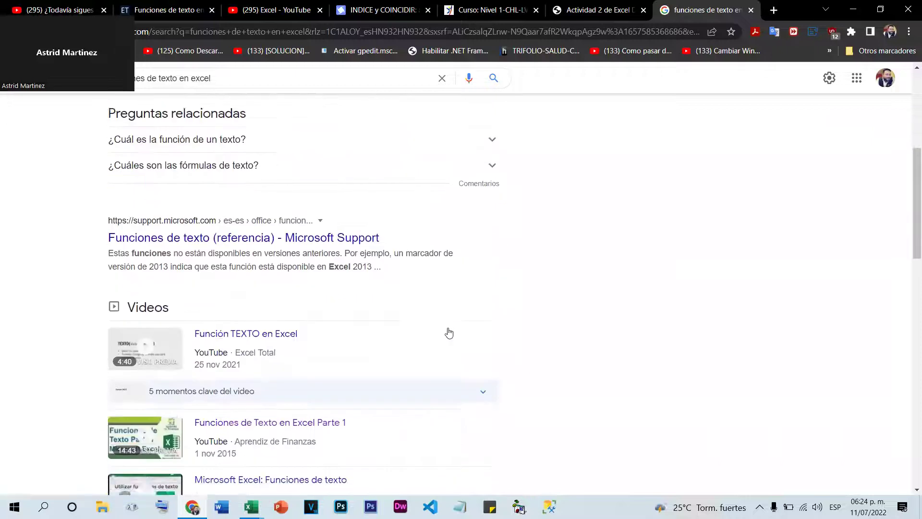
{"action": "scroll", "coordinate": [451, 331], "scroll_direction": "down", "scroll_amount": 3}
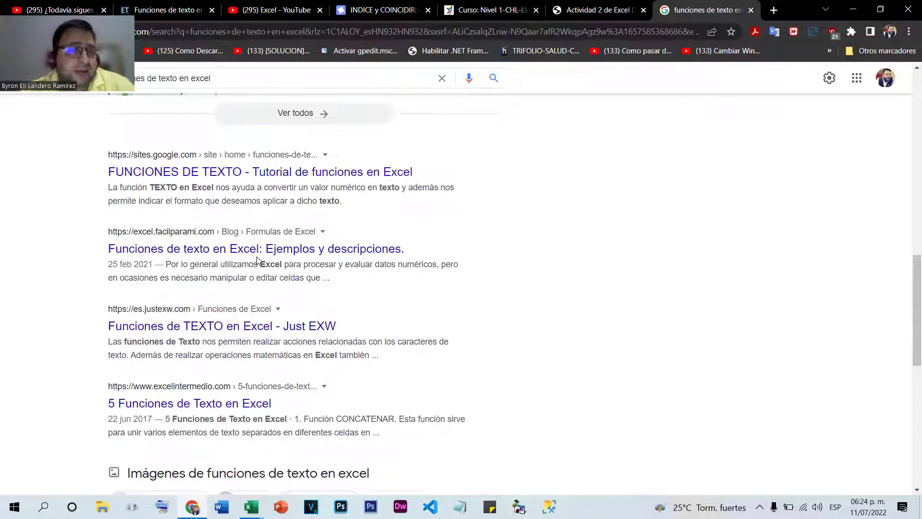
Open the facilparami 'Funciones de texto en Excel' article and scroll down through it
{"action": "left_click", "coordinate": [319, 252]}
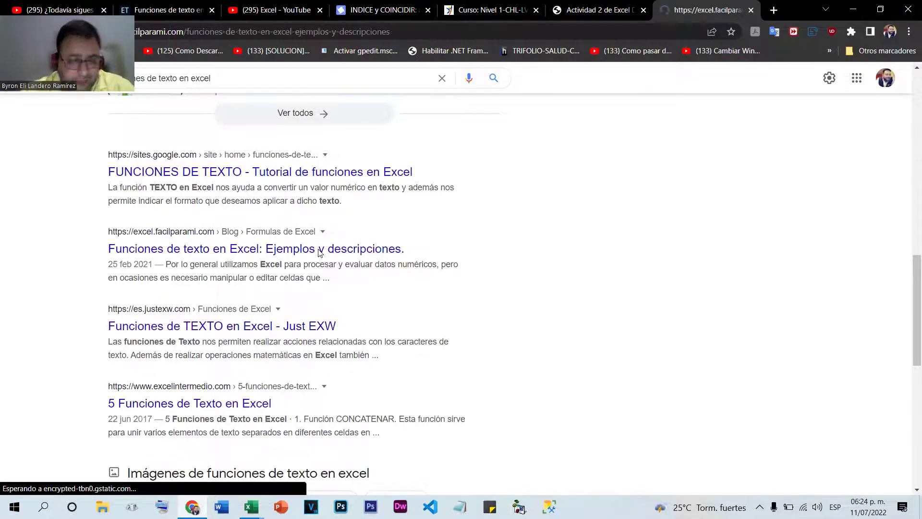
{"action": "scroll", "coordinate": [415, 352], "scroll_direction": "down", "scroll_amount": 10}
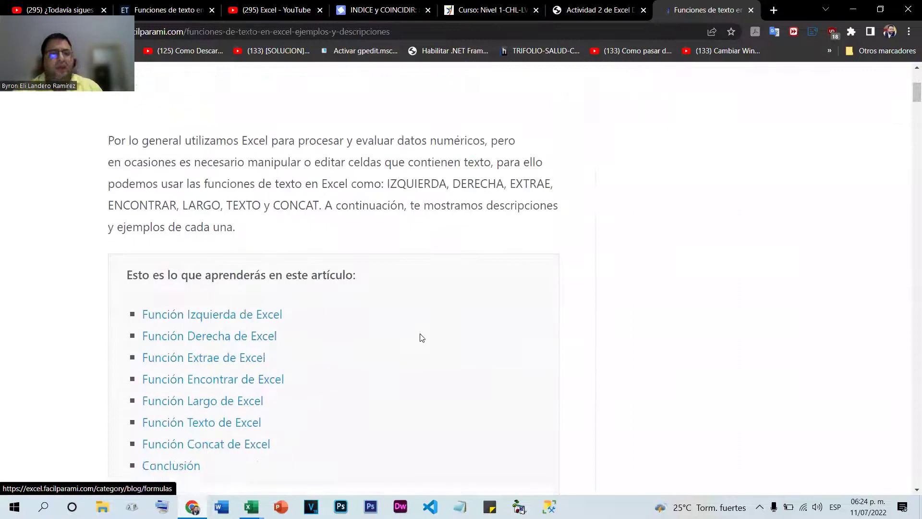
{"action": "scroll", "coordinate": [420, 331], "scroll_direction": "down", "scroll_amount": 4}
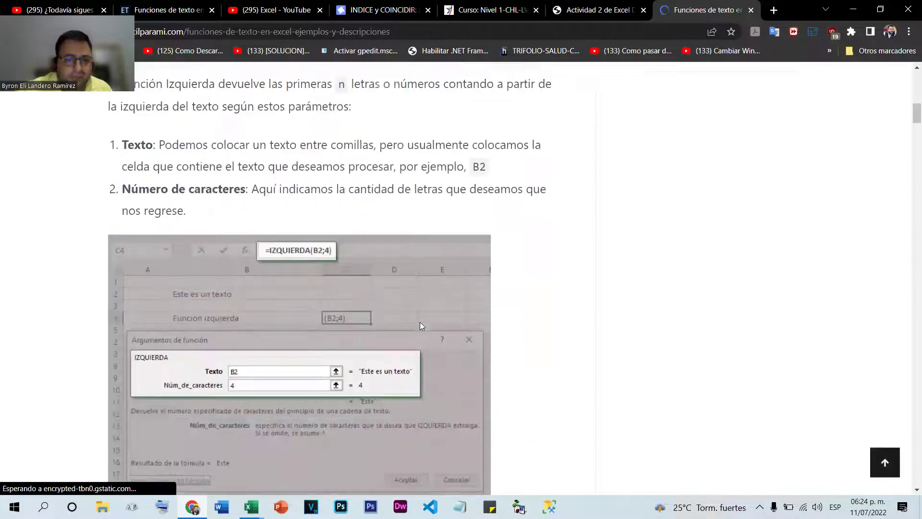
{"action": "scroll", "coordinate": [440, 312], "scroll_direction": "up", "scroll_amount": 2}
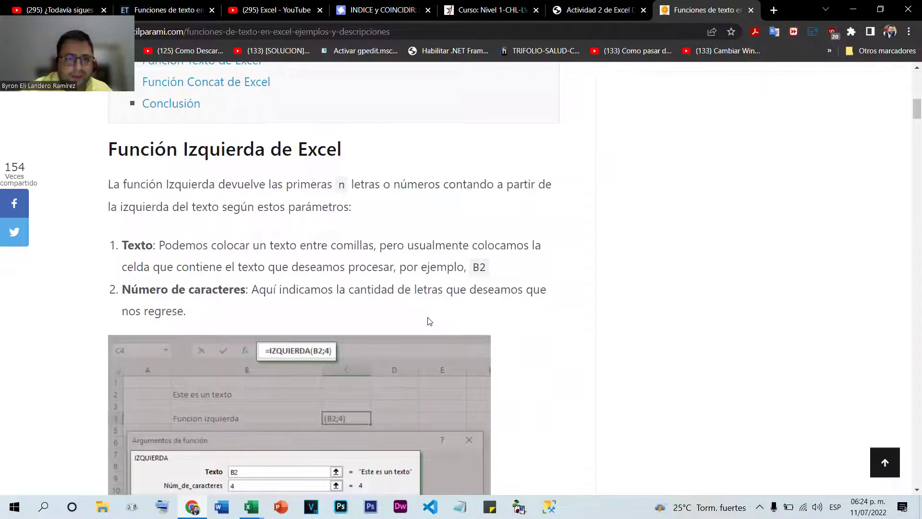
{"action": "scroll", "coordinate": [430, 321], "scroll_direction": "down", "scroll_amount": 14}
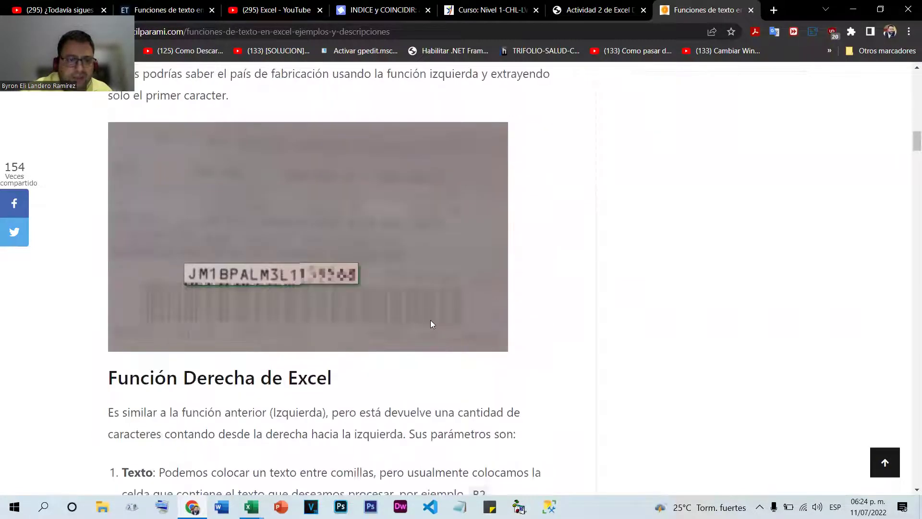
{"action": "scroll", "coordinate": [431, 319], "scroll_direction": "down", "scroll_amount": 7}
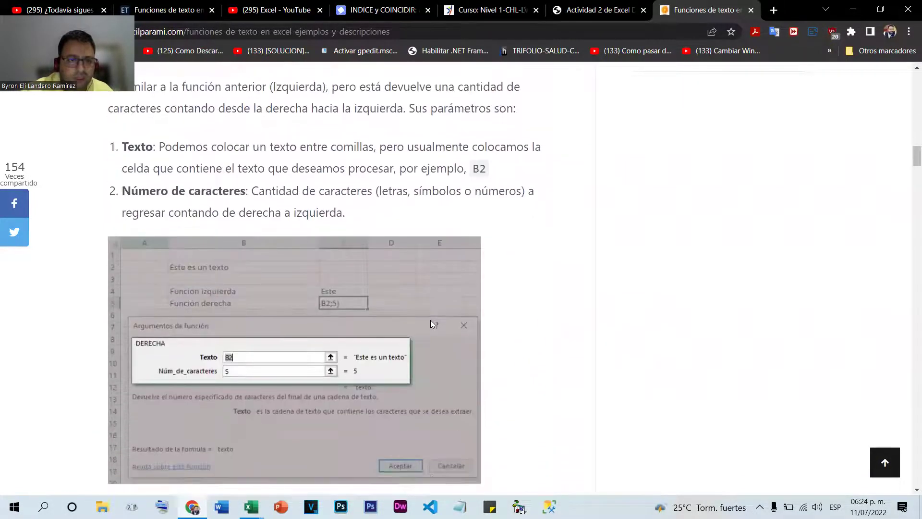
{"action": "scroll", "coordinate": [431, 320], "scroll_direction": "down", "scroll_amount": 14}
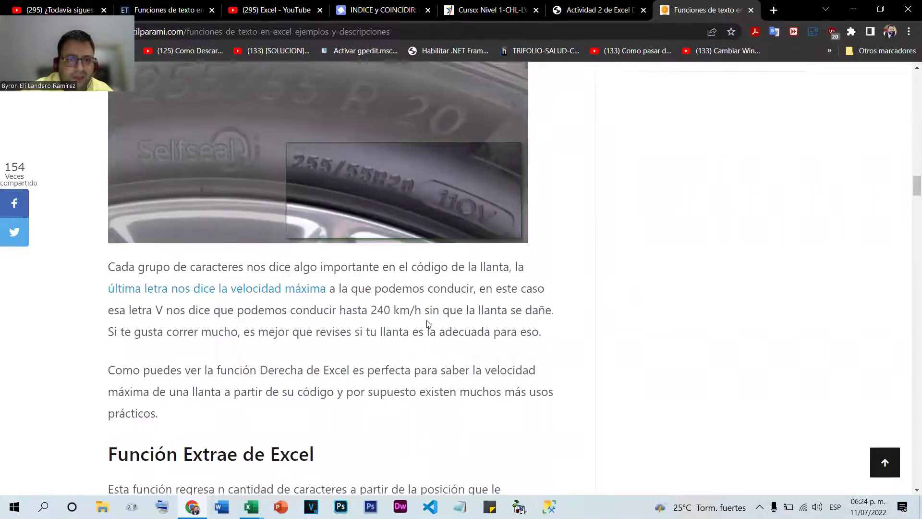
{"action": "scroll", "coordinate": [429, 323], "scroll_direction": "down", "scroll_amount": 4}
{"action": "scroll", "coordinate": [429, 323], "scroll_direction": "down", "scroll_amount": 1}
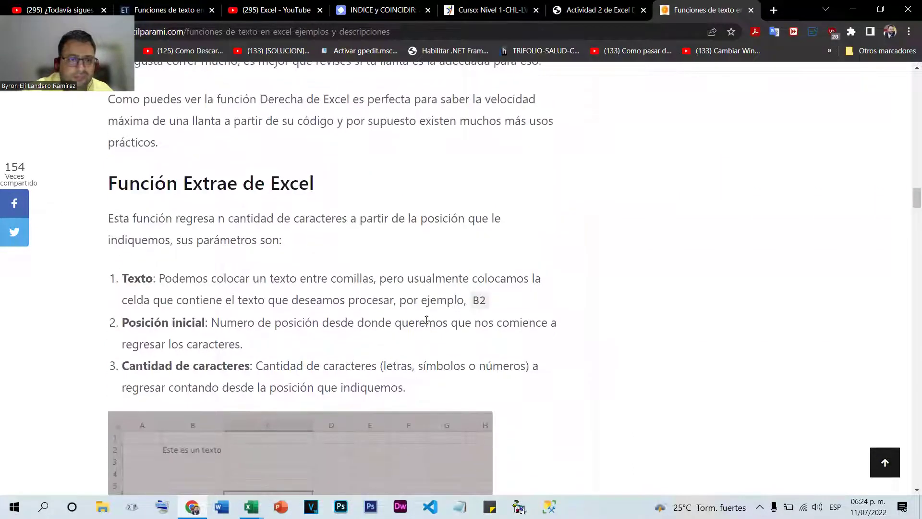
Highlight the Función Extrae heading and description, then read down to its example
{"action": "left_click_drag", "start_coordinate": [185, 181], "coordinate": [237, 182]}
{"action": "left_click_drag", "start_coordinate": [186, 219], "coordinate": [194, 220]}
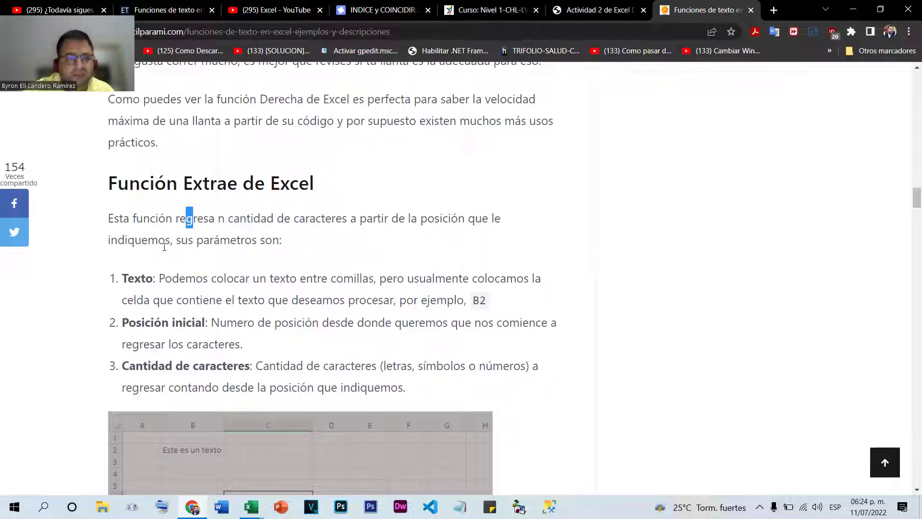
{"action": "scroll", "coordinate": [222, 299], "scroll_direction": "down", "scroll_amount": 3}
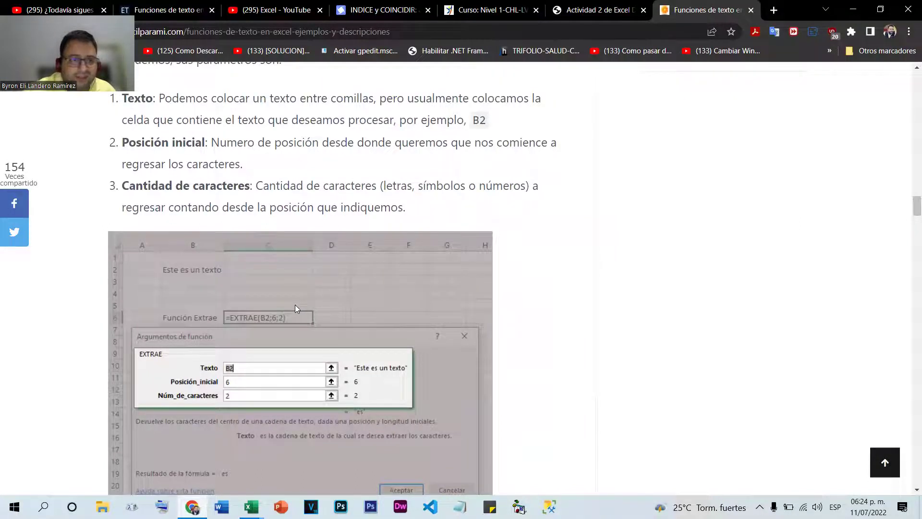
{"action": "scroll", "coordinate": [321, 296], "scroll_direction": "down", "scroll_amount": 2}
{"action": "scroll", "coordinate": [321, 294], "scroll_direction": "down", "scroll_amount": 4}
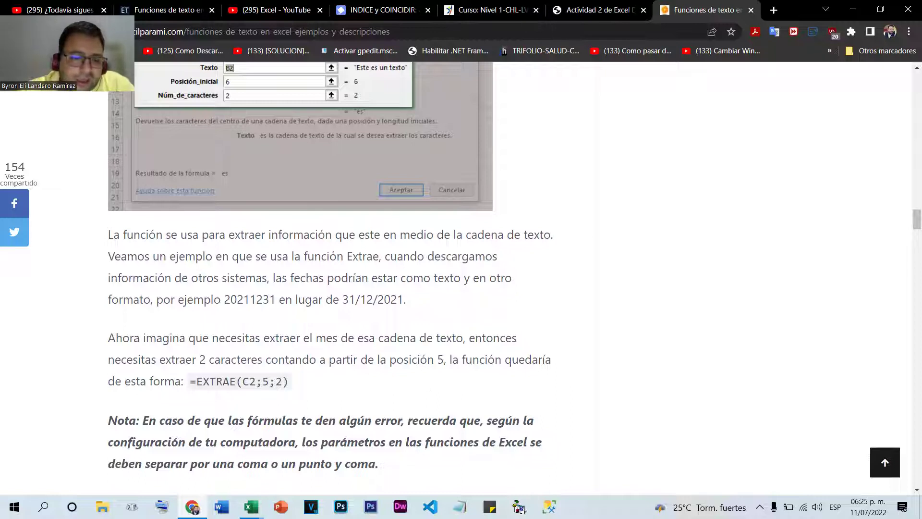
Back in Libro1, format all of column G as Texto
{"action": "mouse_move", "coordinate": [251, 507]}
{"action": "left_click", "coordinate": [337, 454]}
{"action": "left_click", "coordinate": [367, 218]}
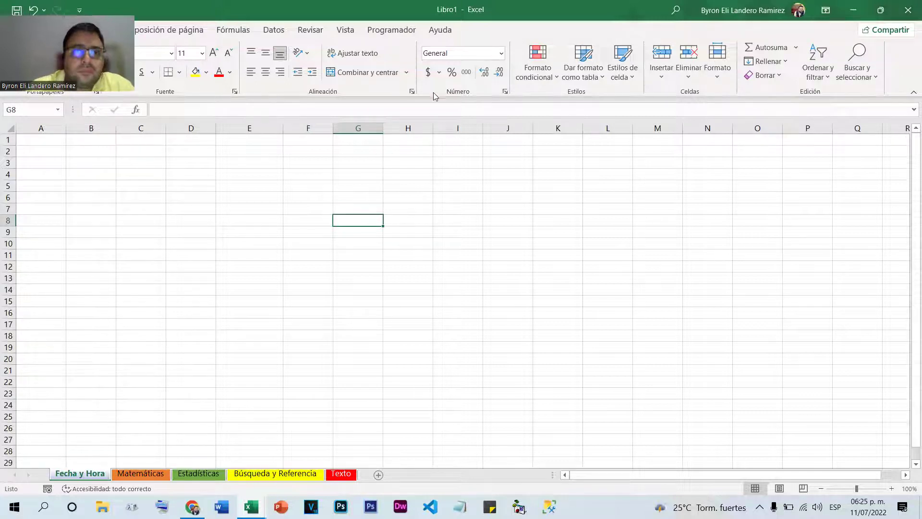
{"action": "left_click", "coordinate": [352, 127]}
{"action": "left_click", "coordinate": [501, 52]}
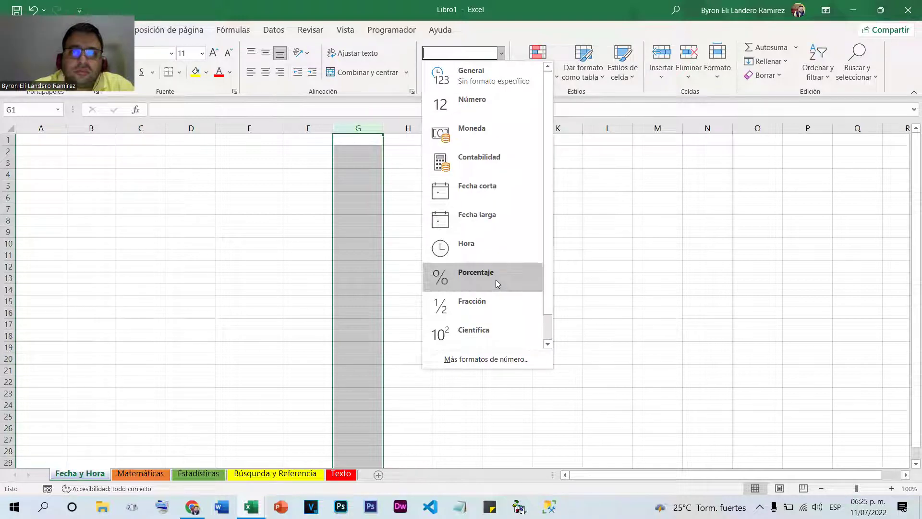
{"action": "scroll", "coordinate": [543, 292], "scroll_direction": "down", "scroll_amount": 1}
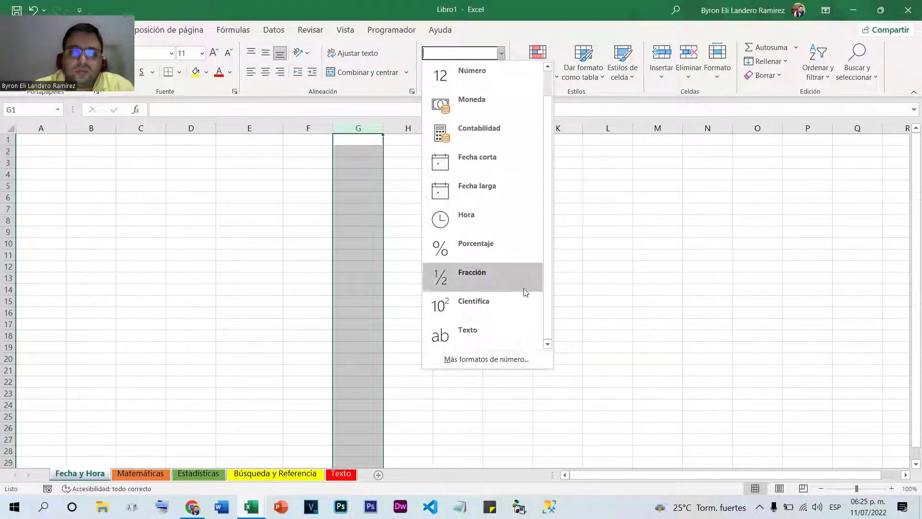
{"action": "left_click", "coordinate": [481, 328]}
Enter the 13-digit identity number in G10 and widen column G to fit it
{"action": "left_click", "coordinate": [342, 242]}
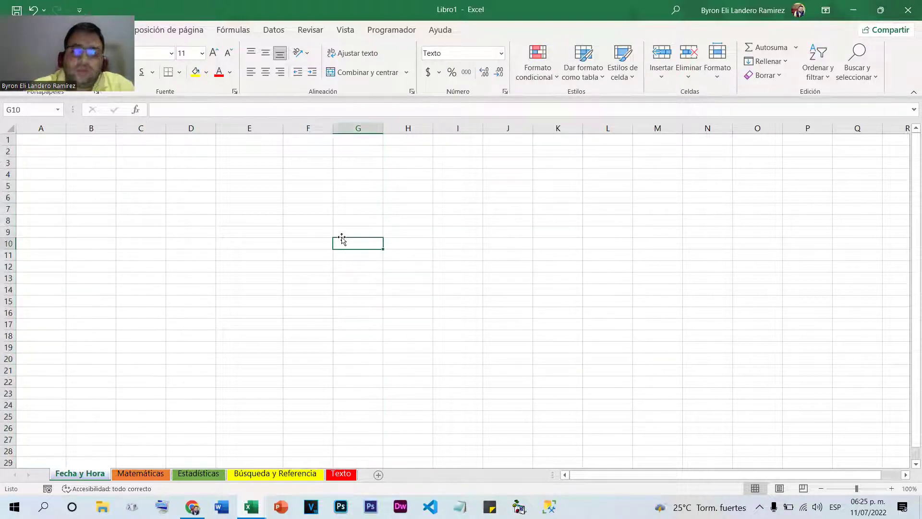
{"action": "left_click", "coordinate": [397, 149]}
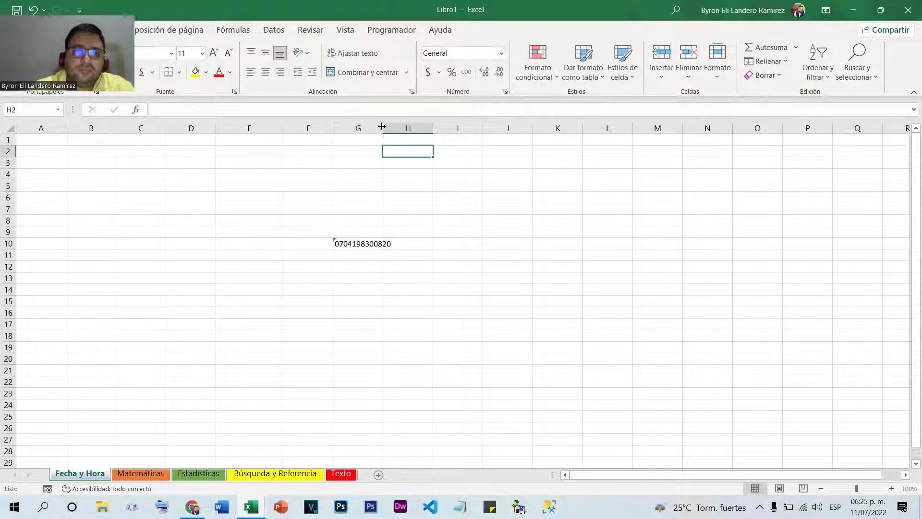
{"action": "left_click_drag", "start_coordinate": [382, 126], "coordinate": [393, 127]}
{"action": "left_click", "coordinate": [425, 246]}
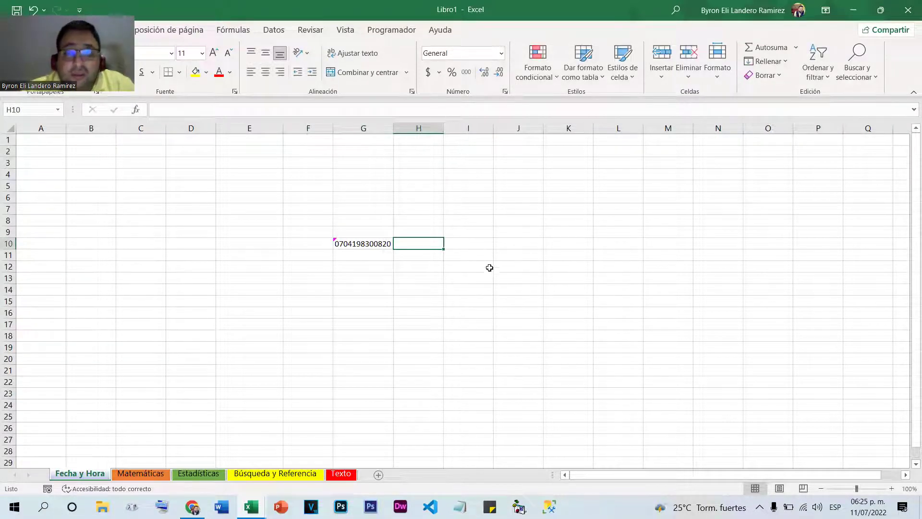
{"action": "left_click", "coordinate": [484, 243]}
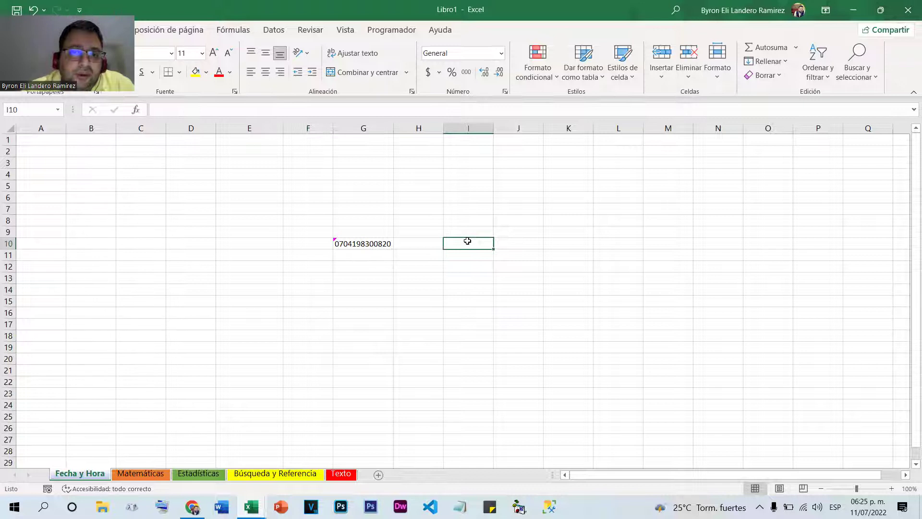
{"action": "left_click", "coordinate": [379, 229]}
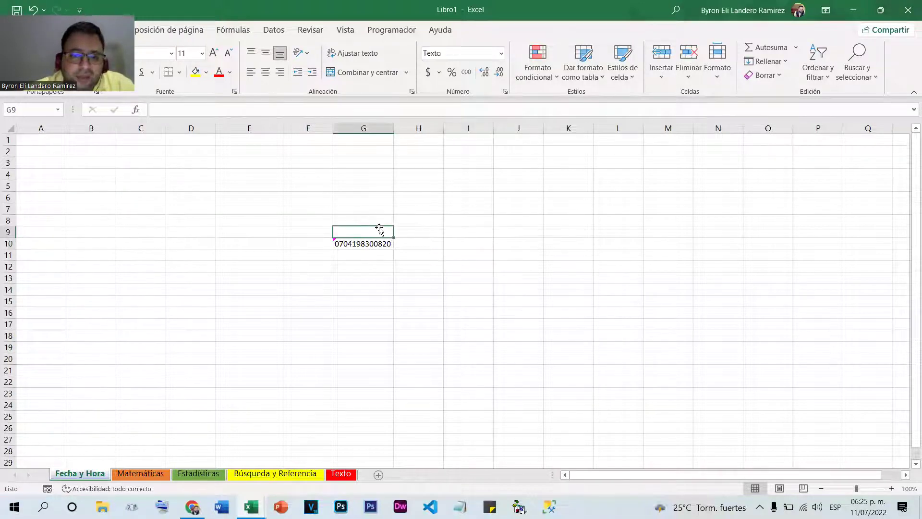
Add the headers Identidad in G9 and Edad in I9
{"action": "type", "text": "Identidad"}
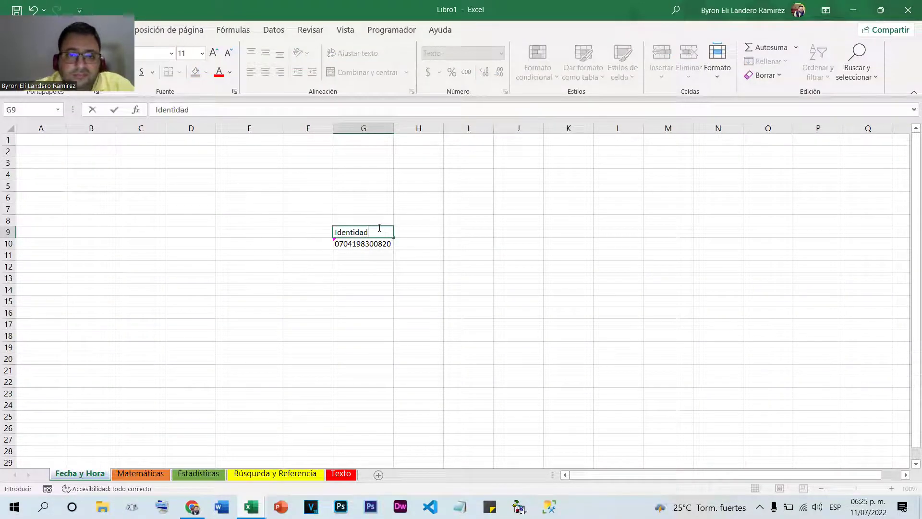
{"action": "left_click", "coordinate": [476, 227]}
{"action": "type", "text": "Edad"}
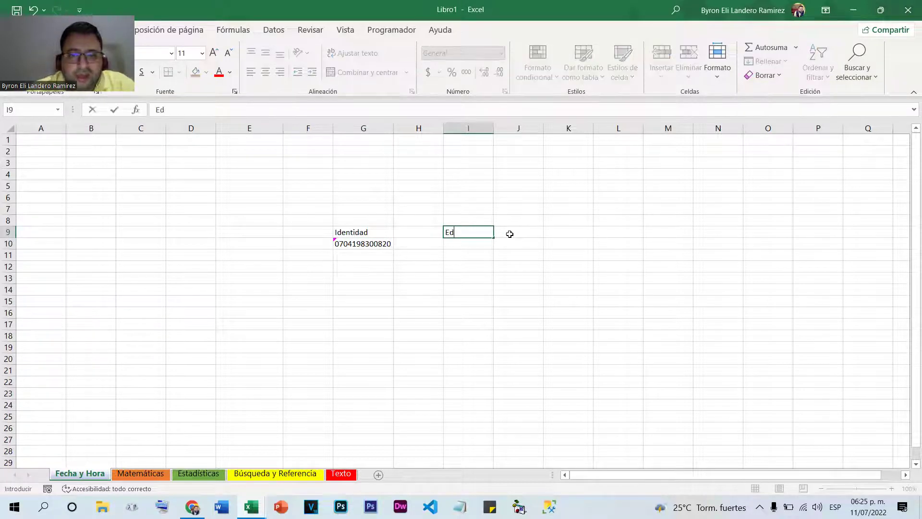
{"action": "left_click", "coordinate": [438, 277]}
Enter =EXTRAE(G10,4,4) in H10 to pull four digits from the identity number
{"action": "left_click", "coordinate": [424, 248]}
{"action": "left_click", "coordinate": [439, 231]}
{"action": "left_click", "coordinate": [428, 246]}
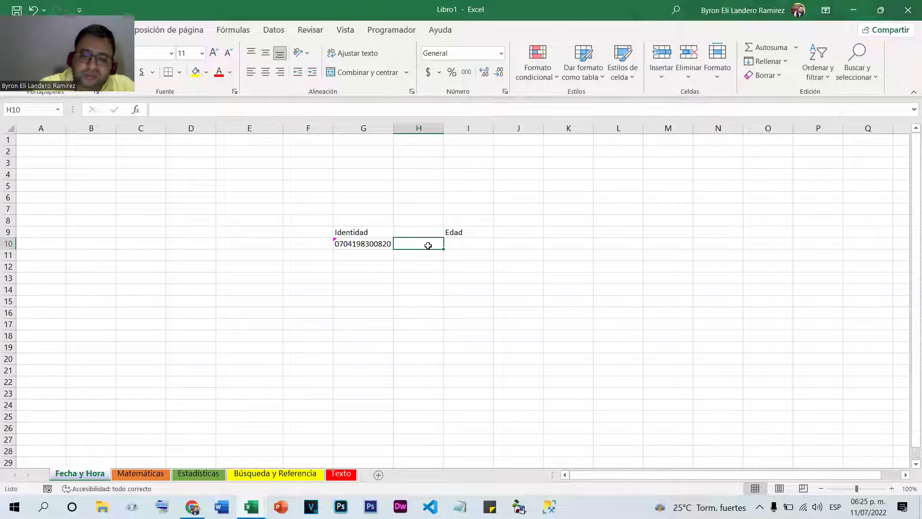
{"action": "type", "text": "=ex"}
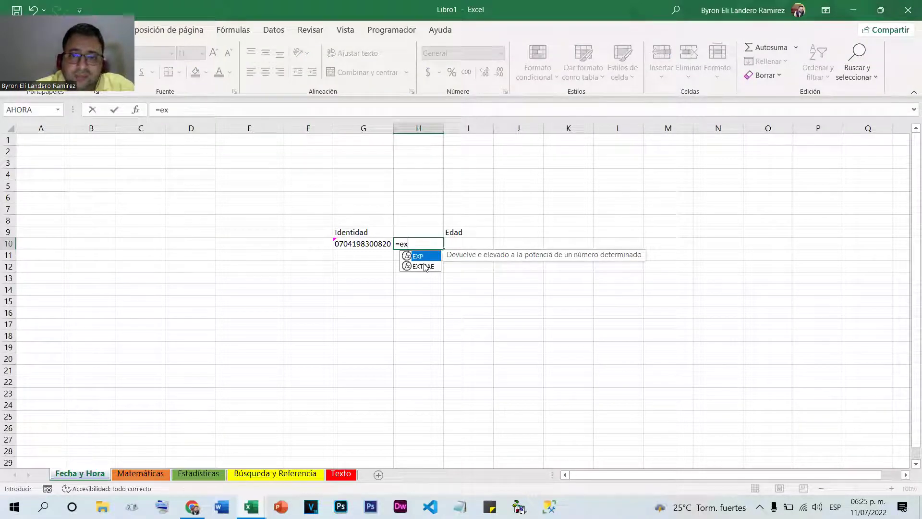
{"action": "double_click", "coordinate": [425, 267]}
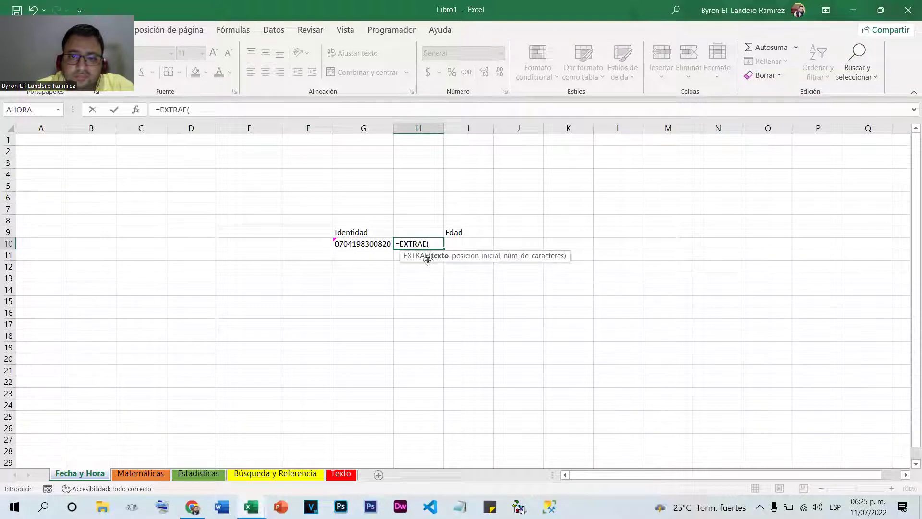
{"action": "left_click", "coordinate": [346, 245]}
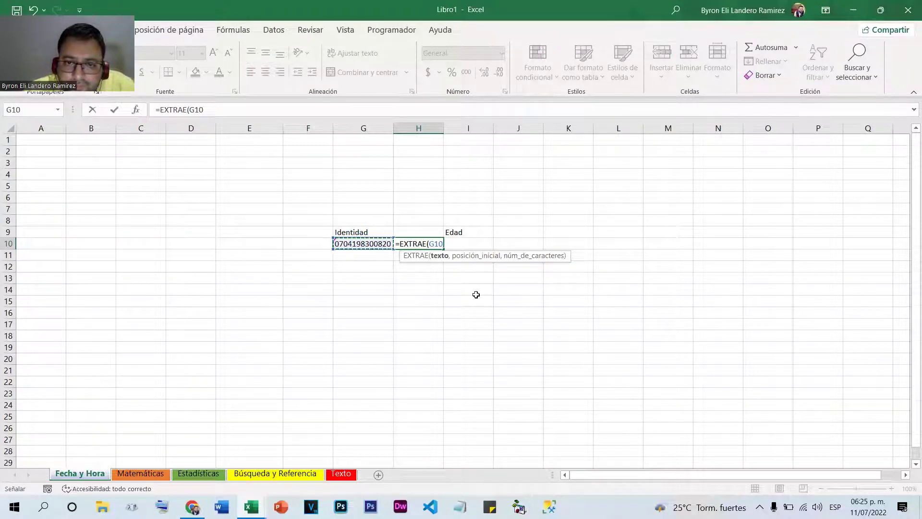
{"action": "type", "text": ","}
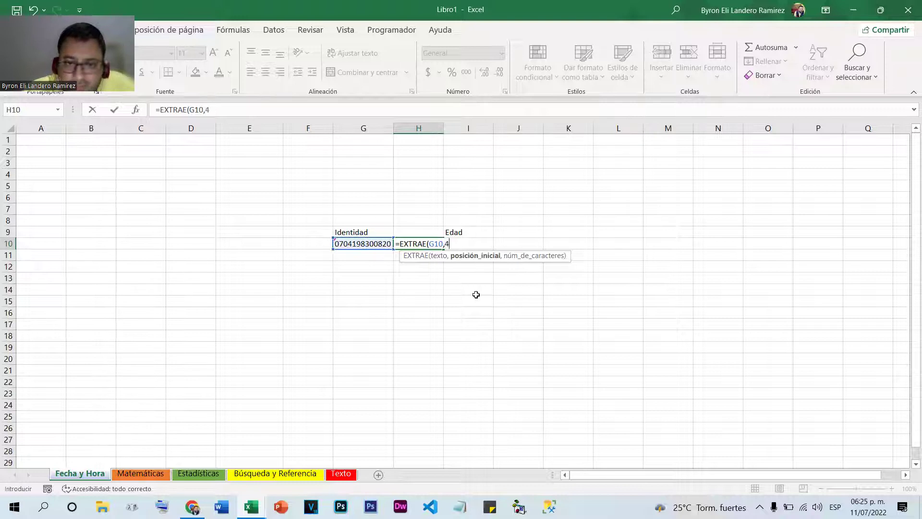
{"action": "type", "text": "4,"}
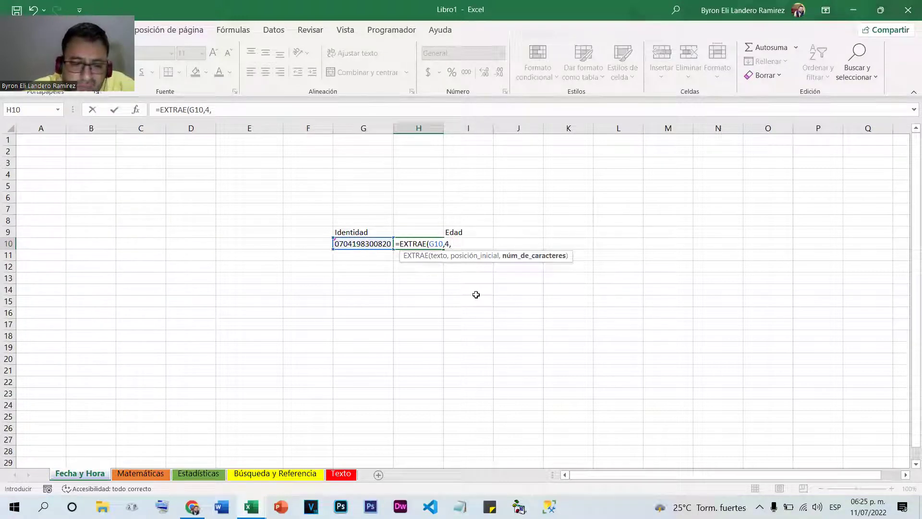
{"action": "type", "text": "4)"}
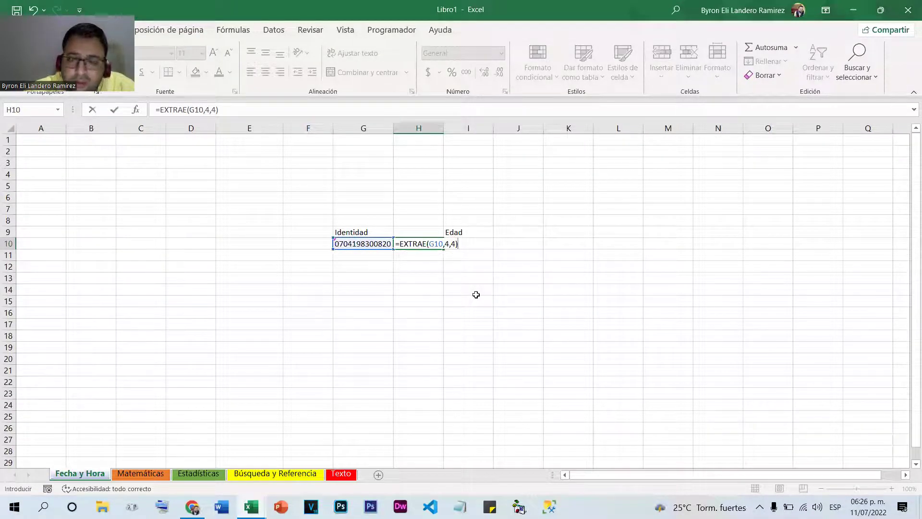
{"action": "key", "text": "Return"}
Correct H10 to =EXTRAE(G10,5,4) so it returns the birth year 1983
{"action": "left_click", "coordinate": [418, 242]}
{"action": "double_click", "coordinate": [432, 243]}
{"action": "left_click", "coordinate": [448, 243]}
{"action": "type", "text": "5"}
{"action": "key", "text": "Return"}
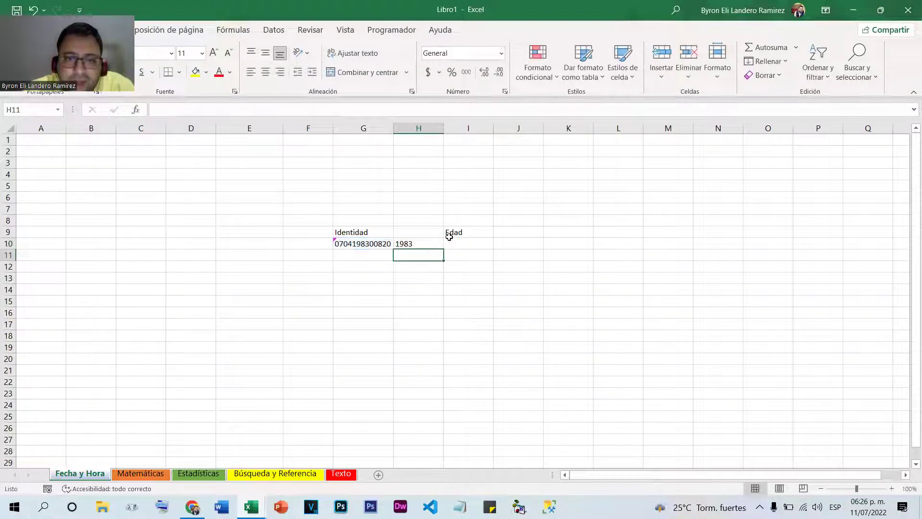
Enter =2022-H10 in I10 to show the age 39
{"action": "left_click", "coordinate": [408, 240]}
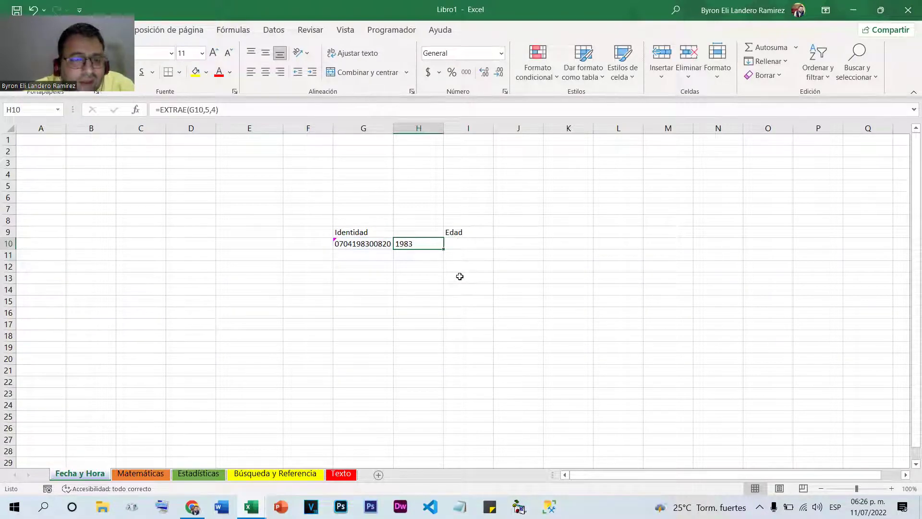
{"action": "left_click", "coordinate": [451, 248]}
{"action": "left_click", "coordinate": [418, 245]}
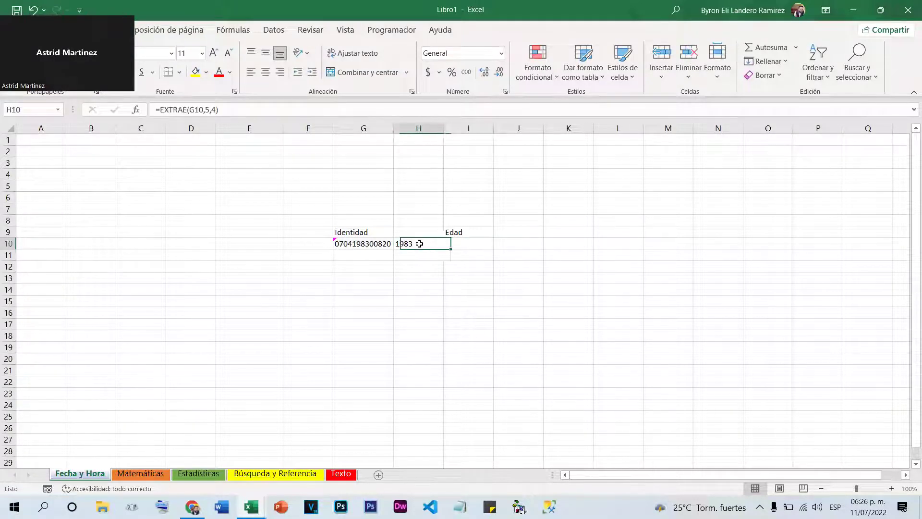
{"action": "left_click", "coordinate": [480, 246]}
{"action": "type", "text": "="}
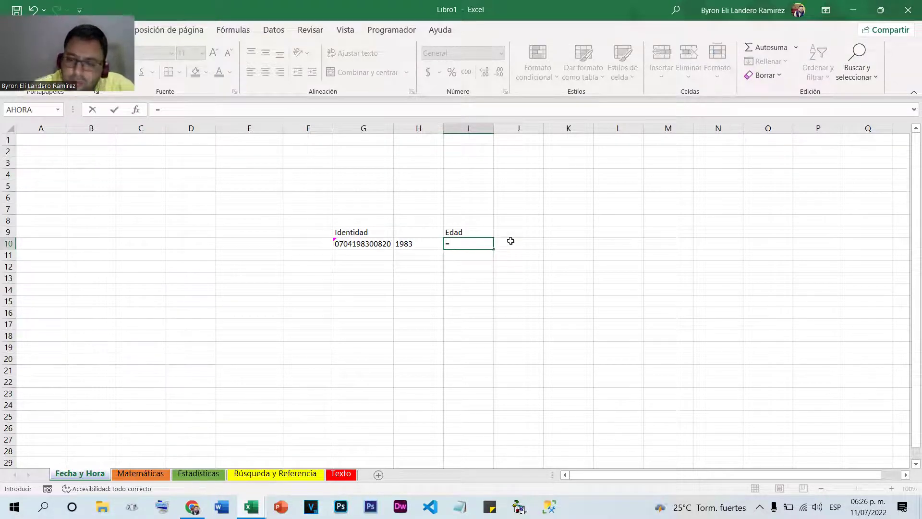
{"action": "type", "text": "2022"}
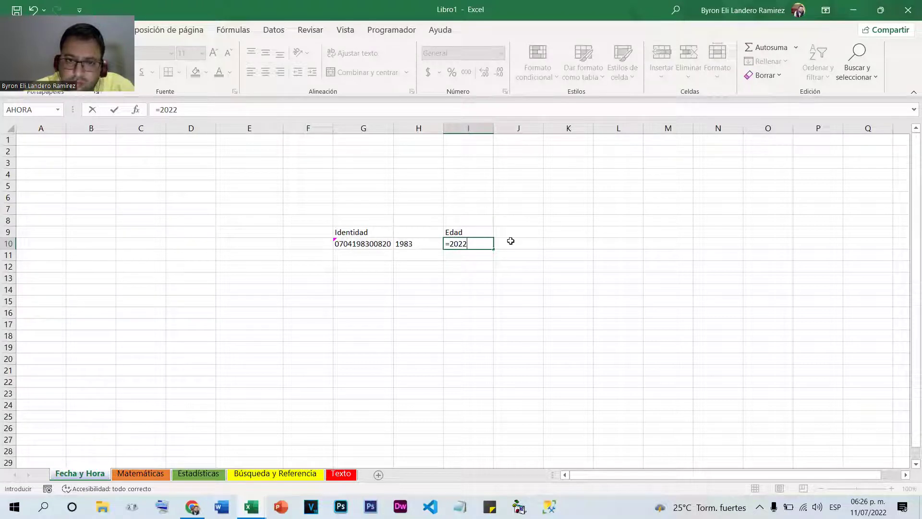
{"action": "type", "text": "-"}
{"action": "left_click", "coordinate": [406, 241]}
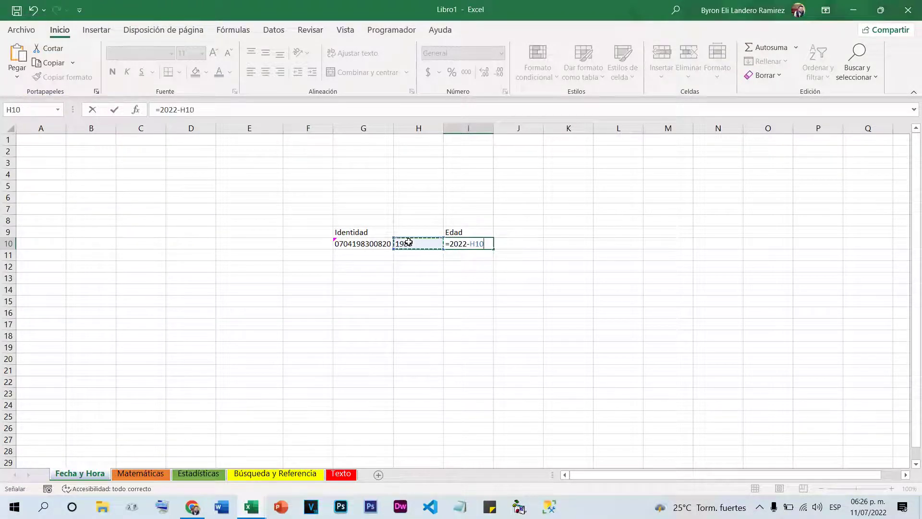
{"action": "key", "text": "Return"}
{"action": "left_click", "coordinate": [484, 243]}
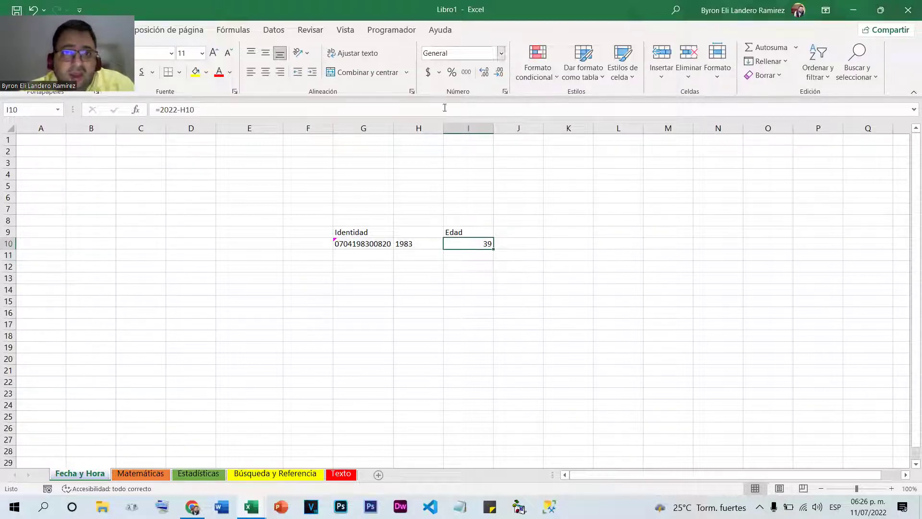
Collapse column H so the birth year is hidden
{"action": "left_click_drag", "start_coordinate": [443, 129], "coordinate": [389, 128]}
{"action": "left_click", "coordinate": [471, 264]}
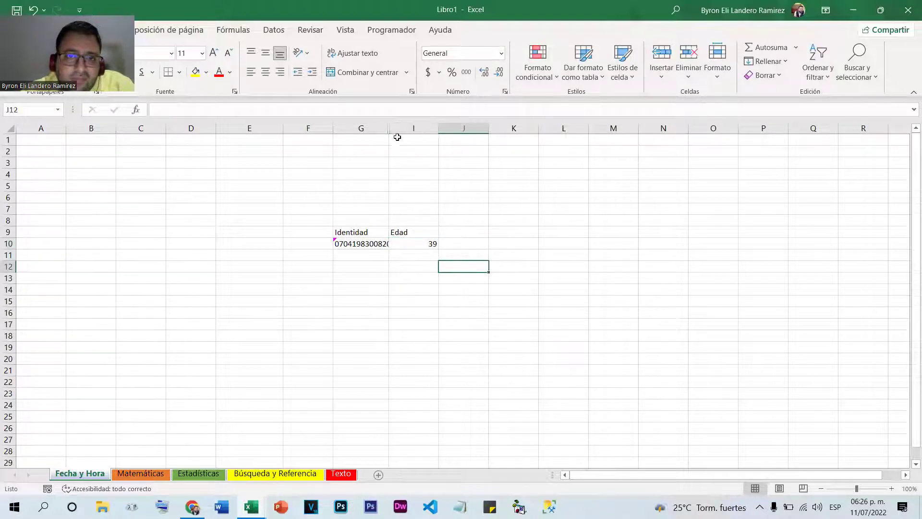
{"action": "key", "text": "ctrl+z"}
{"action": "left_click_drag", "start_coordinate": [443, 128], "coordinate": [395, 129]}
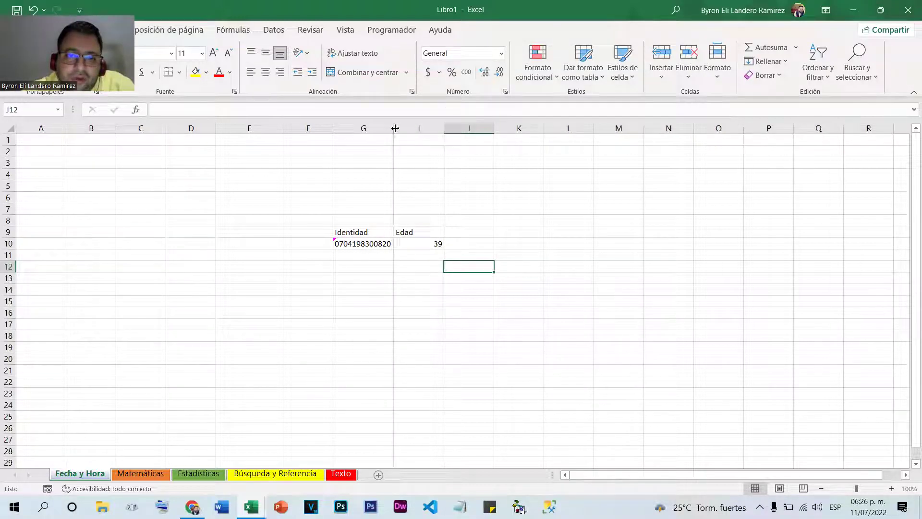
{"action": "left_click", "coordinate": [535, 298]}
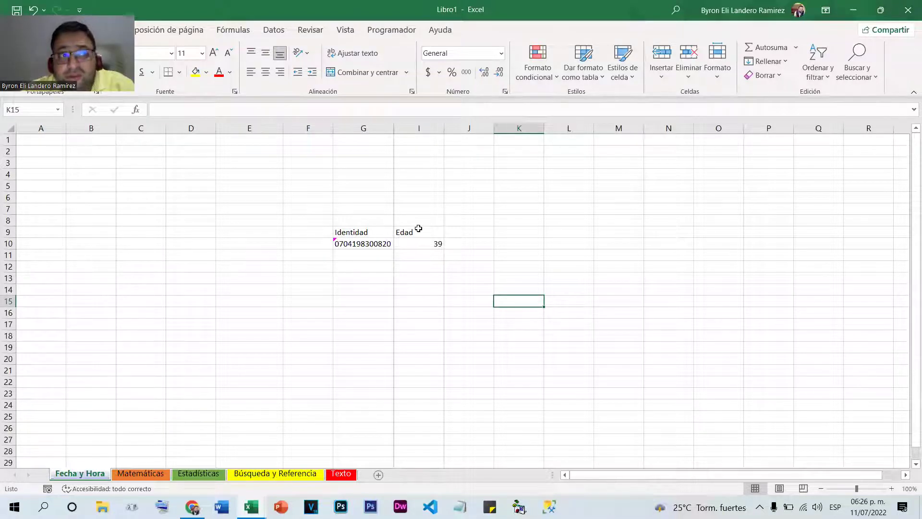
Center the Identidad and Edad headers and values in G9:I10
{"action": "left_click_drag", "start_coordinate": [379, 231], "coordinate": [420, 241]}
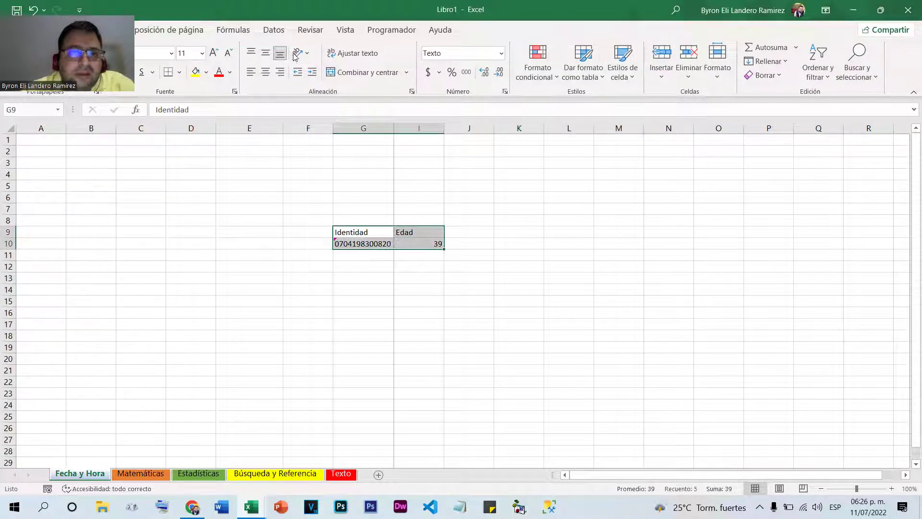
{"action": "left_click", "coordinate": [265, 72]}
{"action": "left_click", "coordinate": [520, 269]}
{"action": "left_click", "coordinate": [424, 245]}
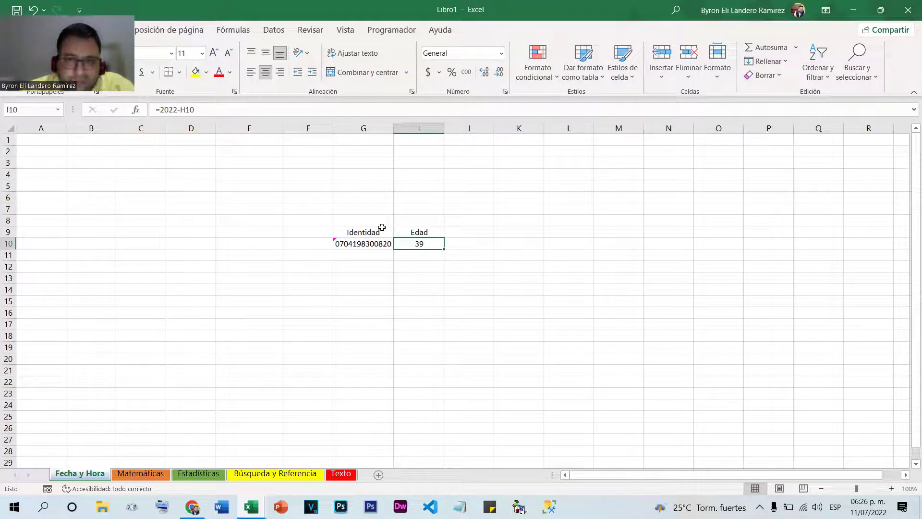
{"action": "left_click_drag", "start_coordinate": [314, 217], "coordinate": [471, 245]}
{"action": "left_click", "coordinate": [347, 263]}
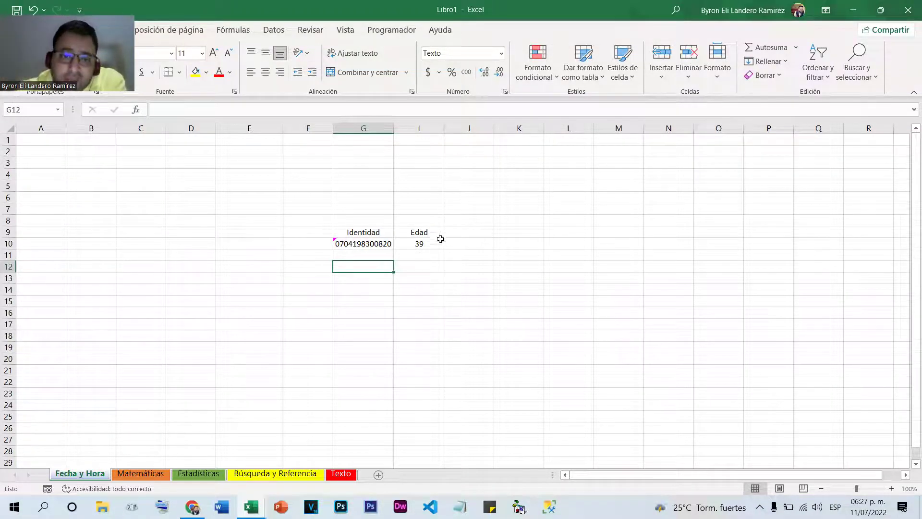
{"action": "left_click", "coordinate": [438, 265]}
{"action": "left_click", "coordinate": [491, 245]}
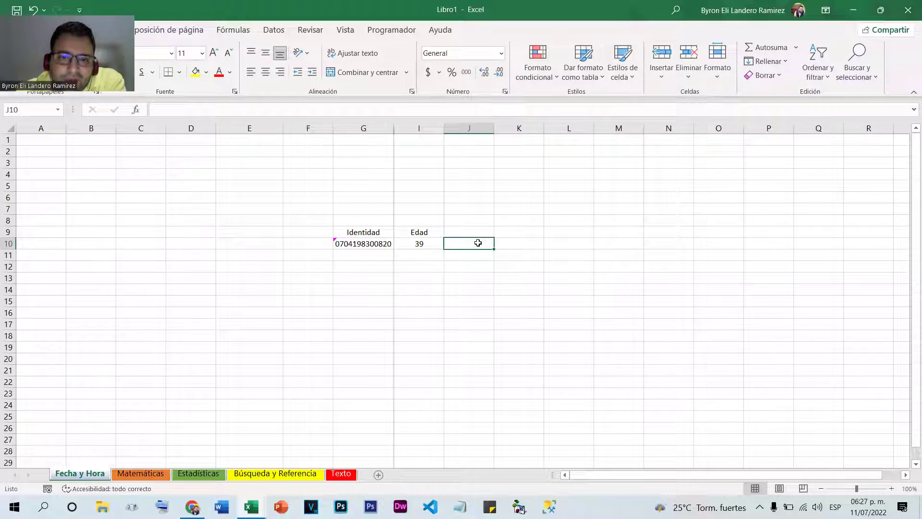
Enter =EXTRAE(G10,1,2) in J10 so it shows the code 07
{"action": "type", "text": "=extr"}
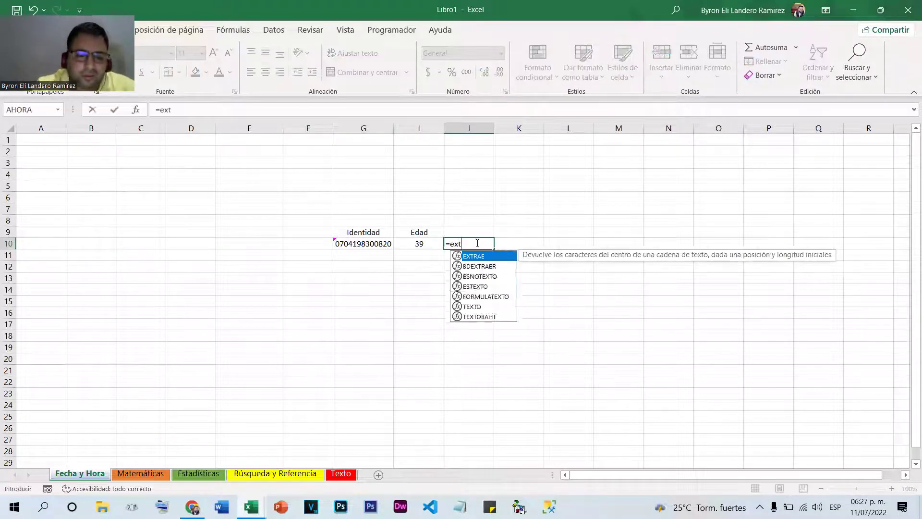
{"action": "double_click", "coordinate": [490, 257]}
{"action": "left_click", "coordinate": [363, 244]}
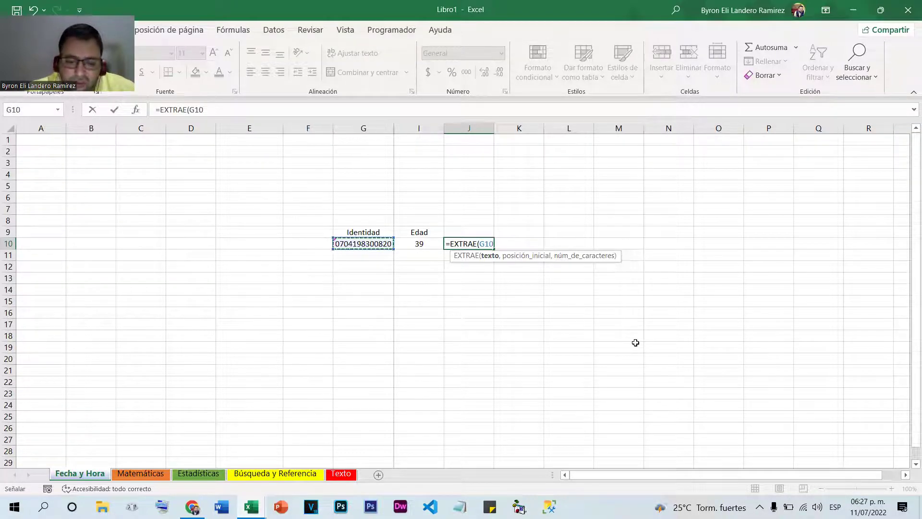
{"action": "type", "text": "1"}
{"action": "key", "text": "BackSpace"}
{"action": "type", "text": ",1"}
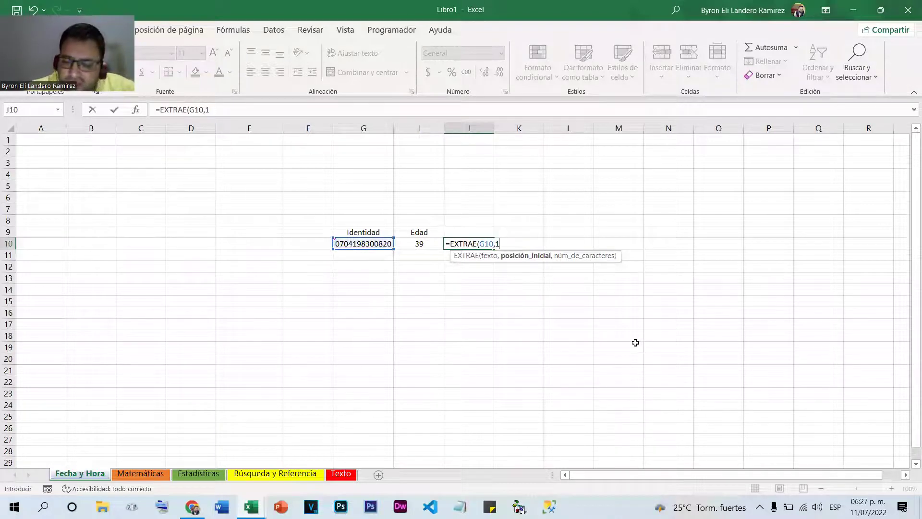
{"action": "type", "text": ",2"}
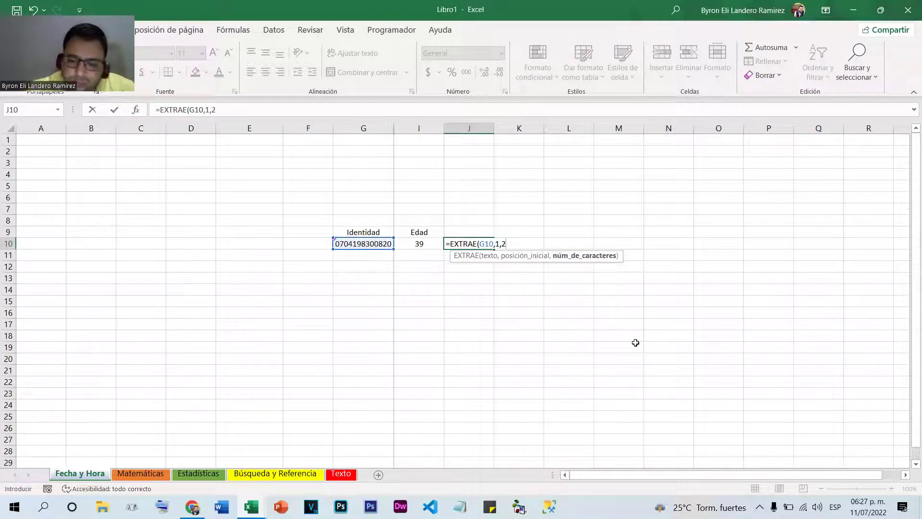
{"action": "key", "text": "Return"}
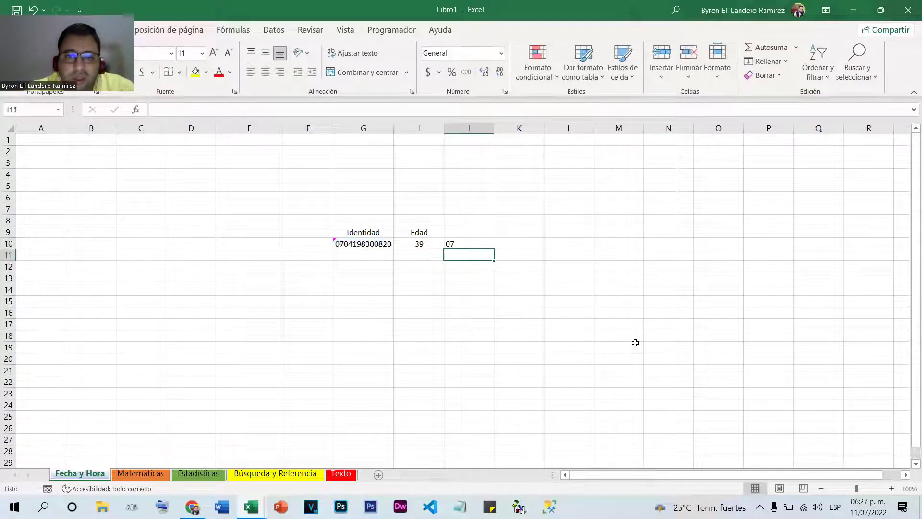
{"action": "left_click", "coordinate": [457, 244]}
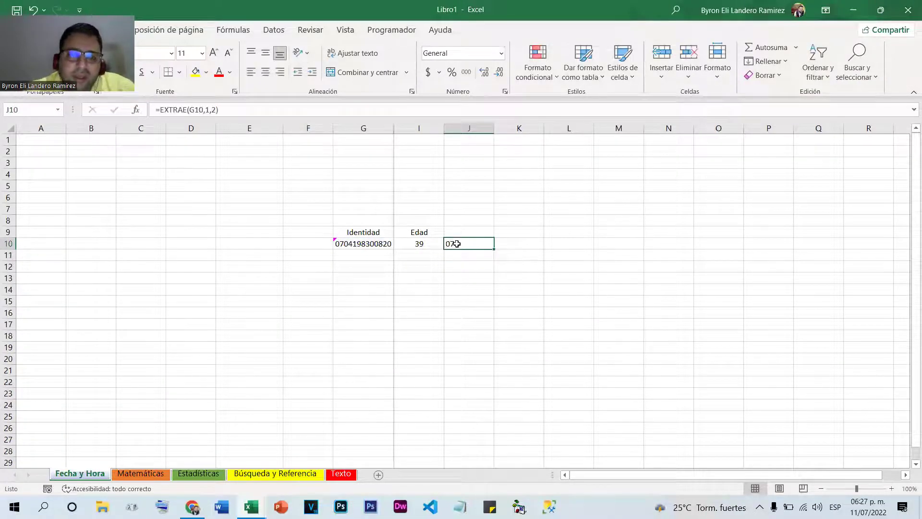
{"action": "left_click", "coordinate": [512, 242]}
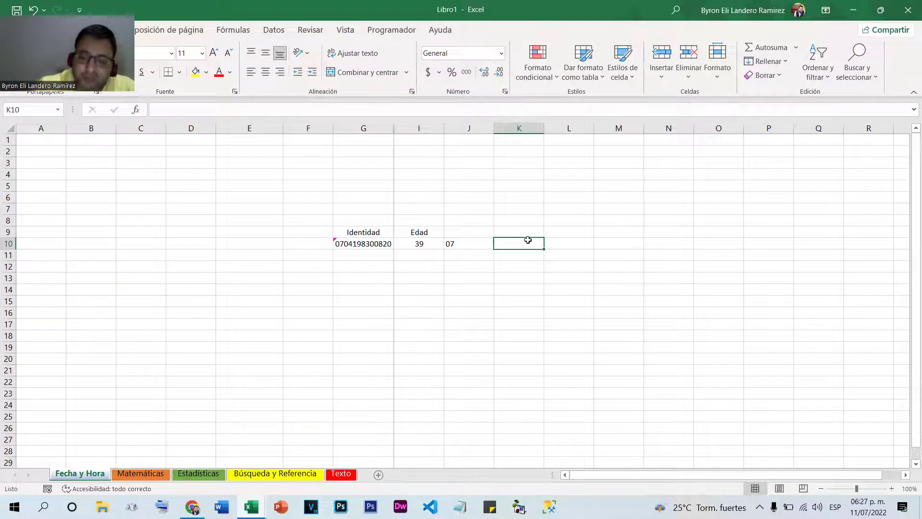
Enter =SI(J10=07,"El Paraíso","") in K10, reworking an earlier Atlantida draft
{"action": "type", "text": "=si("}
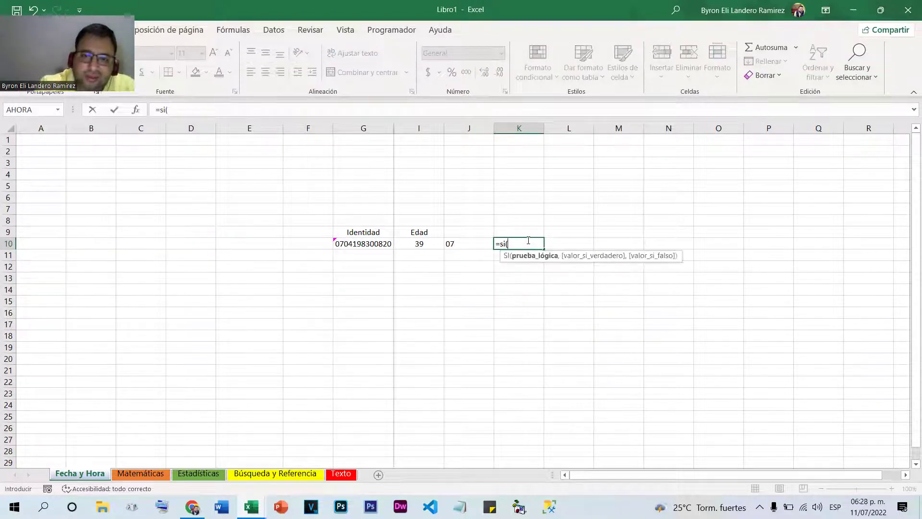
{"action": "left_click", "coordinate": [476, 246]}
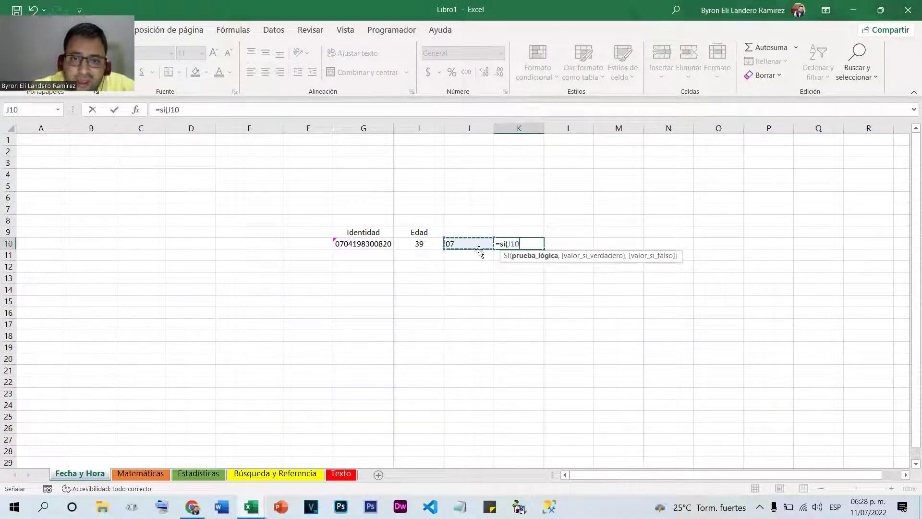
{"action": "type", "text": "="}
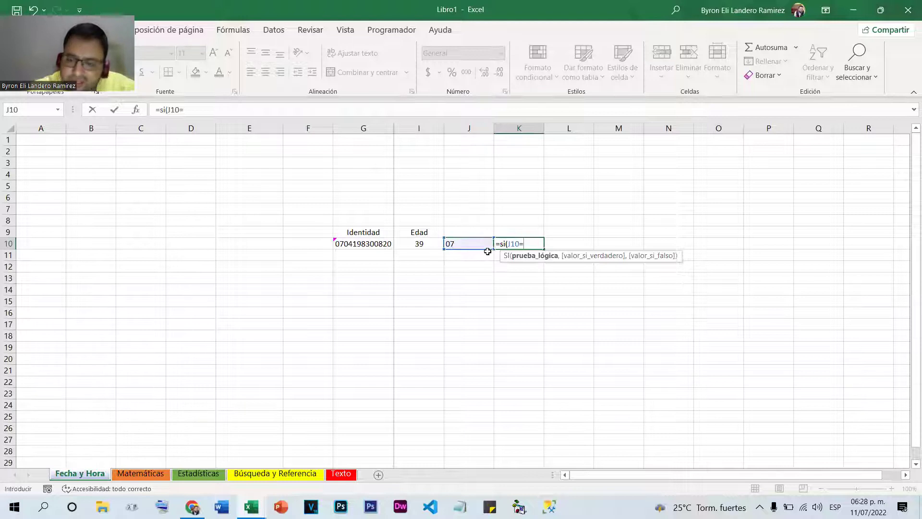
{"action": "type", "text": "01,"}
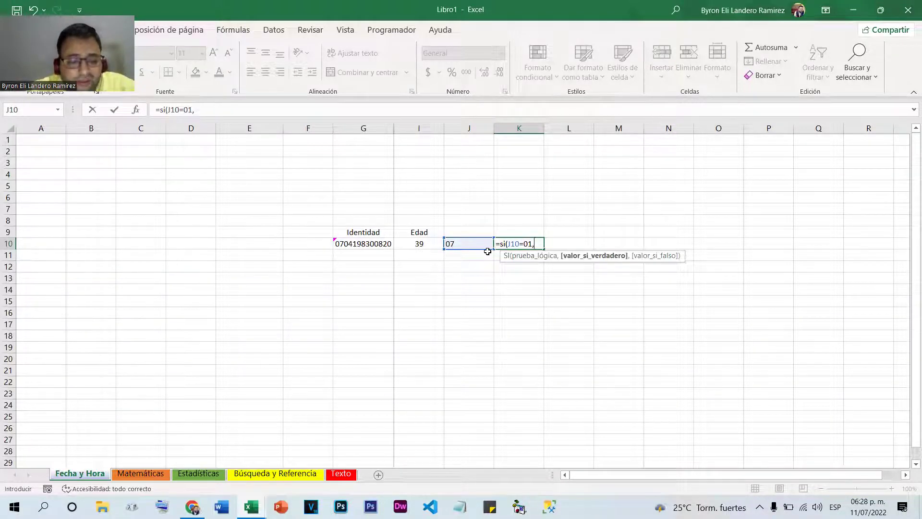
{"action": "type", "text": "2"}
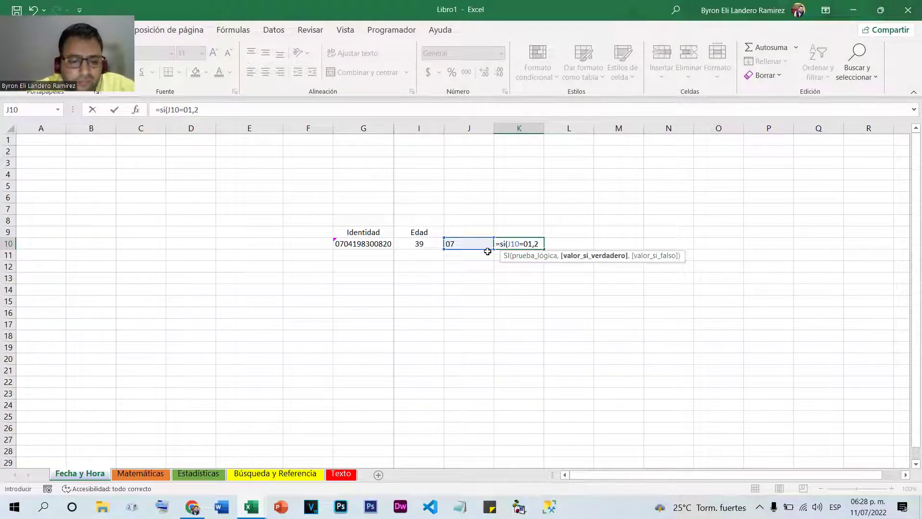
{"action": "key", "text": "BackSpace"}
{"action": "type", "text": "\"Atlantida"}
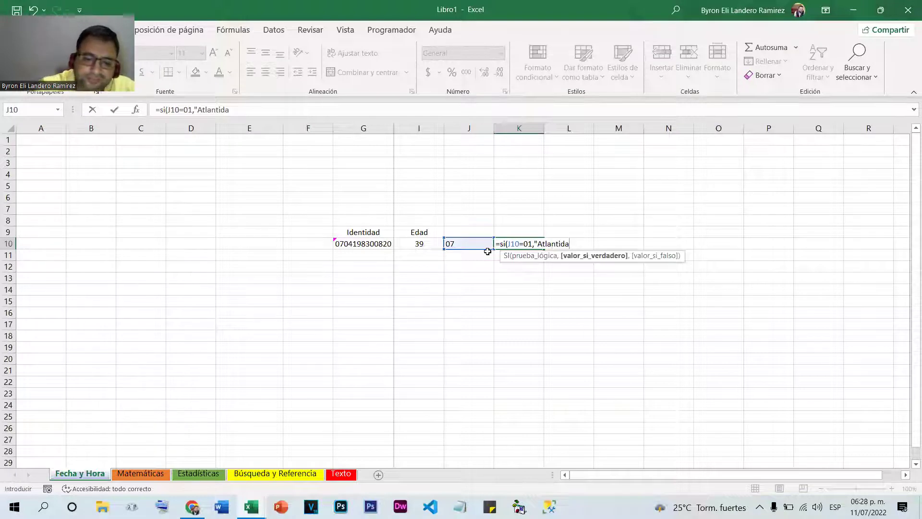
{"action": "type", "text": "\""}
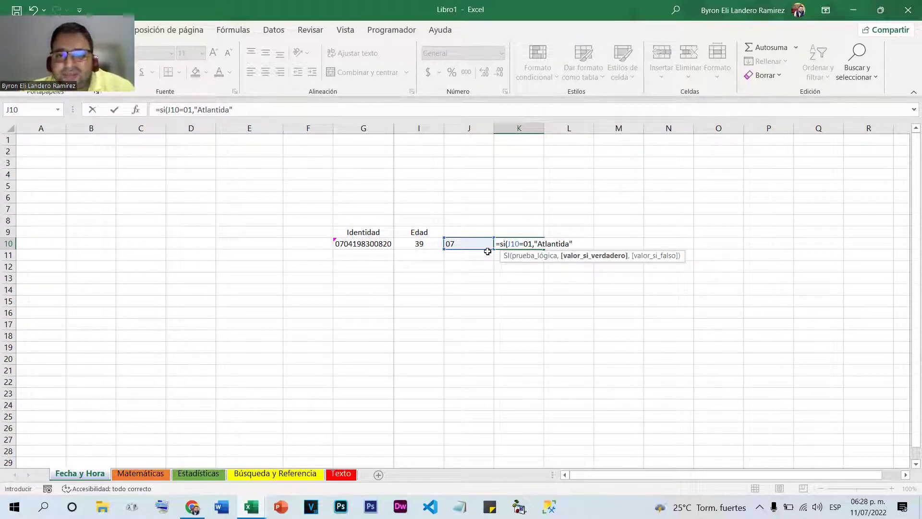
{"action": "left_click", "coordinate": [530, 244]}
{"action": "key", "text": "BackSpace"}
{"action": "type", "text": "7"}
{"action": "double_click", "coordinate": [545, 243]}
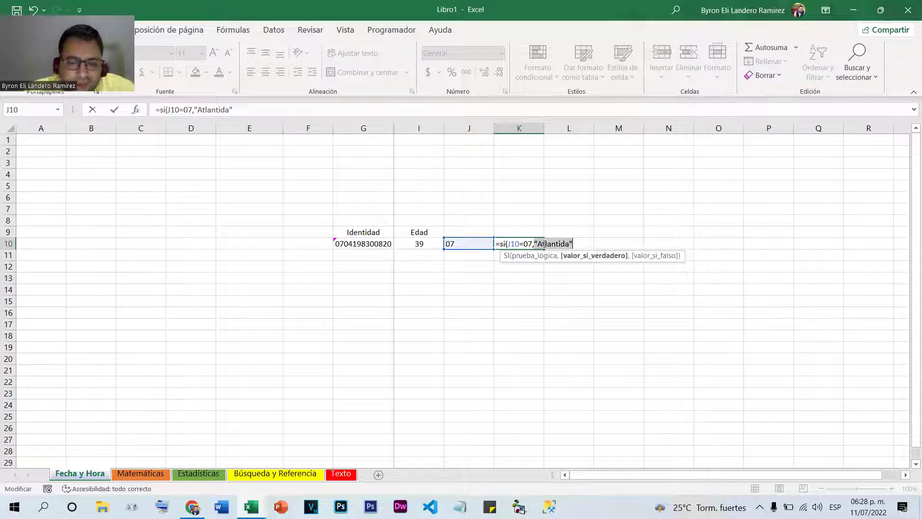
{"action": "type", "text": "\"E"}
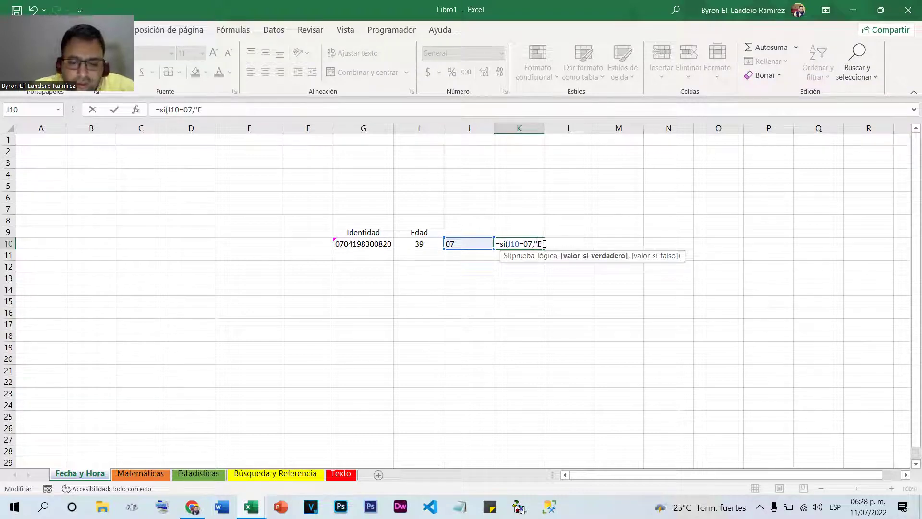
{"action": "type", "text": "l Para"}
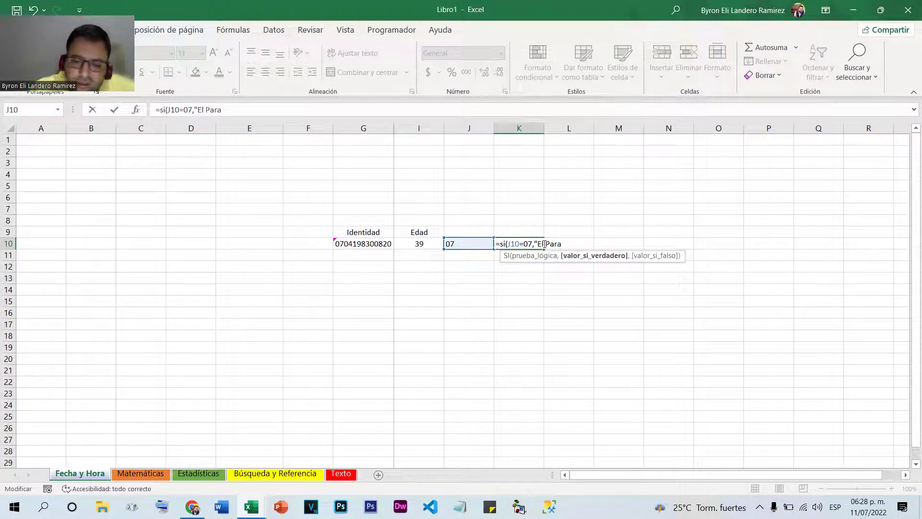
{"action": "type", "text": "íso\","}
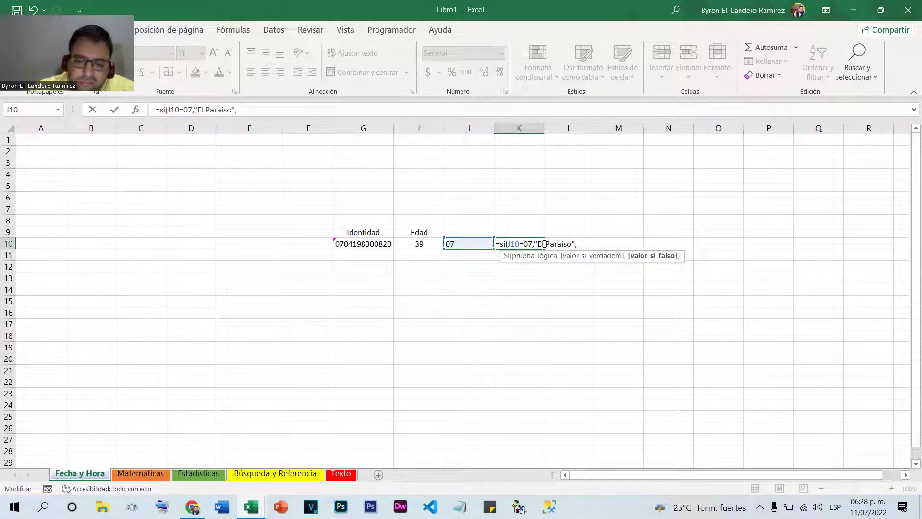
{"action": "type", "text": "\"\""}
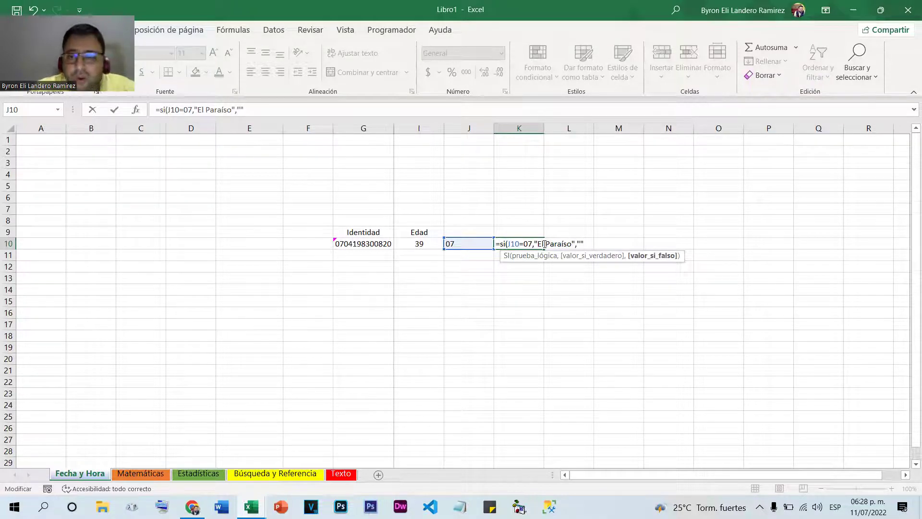
{"action": "type", "text": ")"}
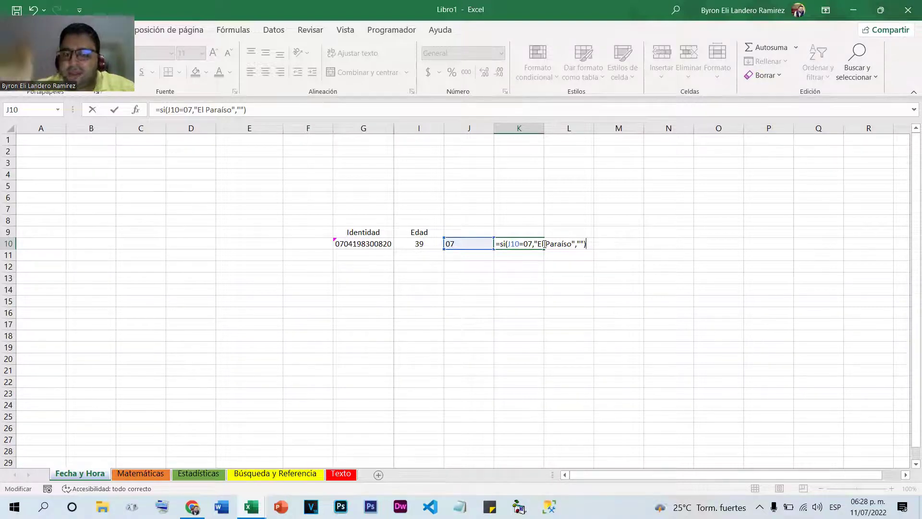
{"action": "key", "text": "Return"}
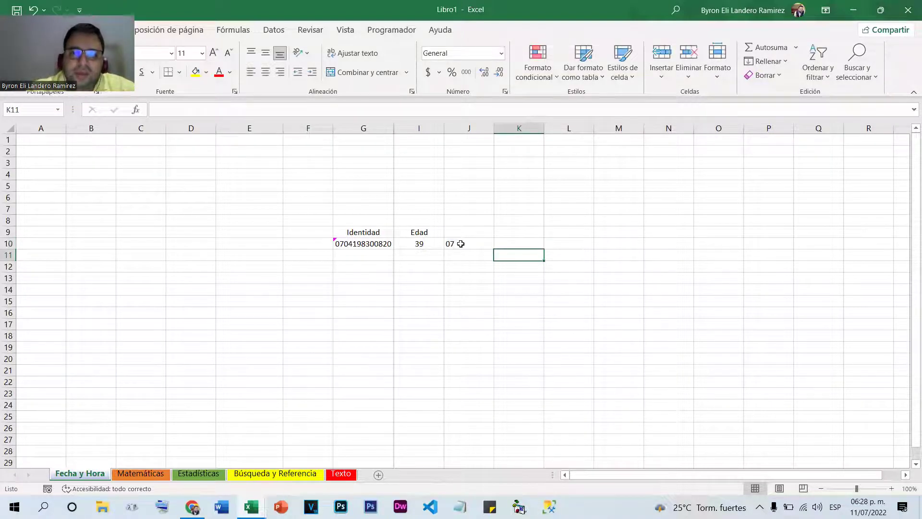
Quote the code as "07" in K10's condition so it displays El Paraíso
{"action": "double_click", "coordinate": [534, 241]}
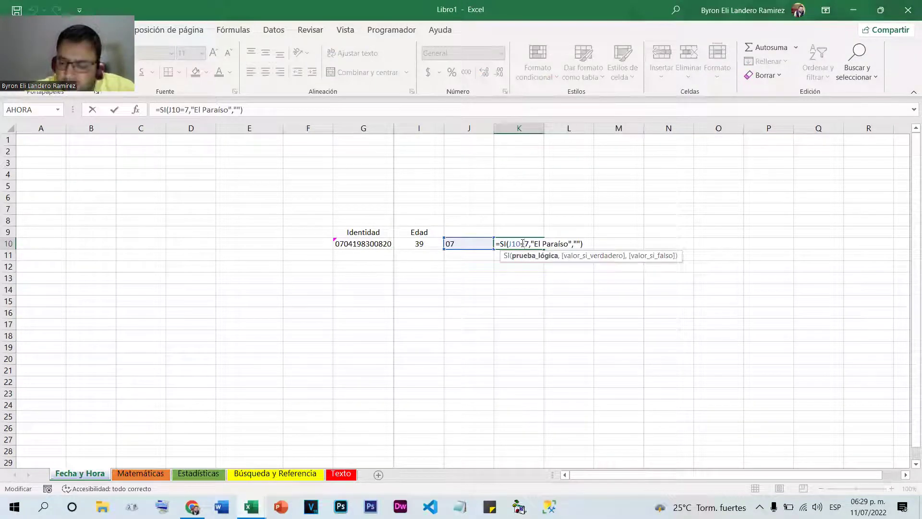
{"action": "key", "text": "Return"}
{"action": "double_click", "coordinate": [514, 244]}
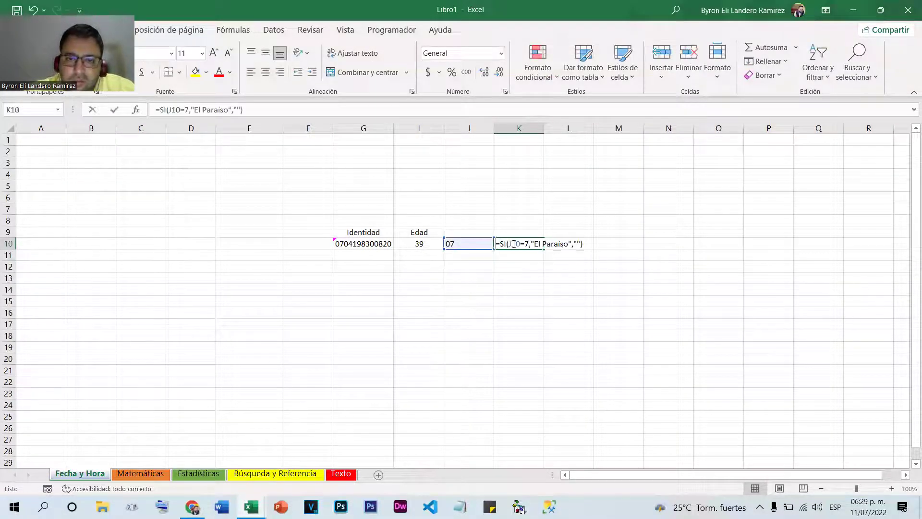
{"action": "left_click", "coordinate": [530, 243]}
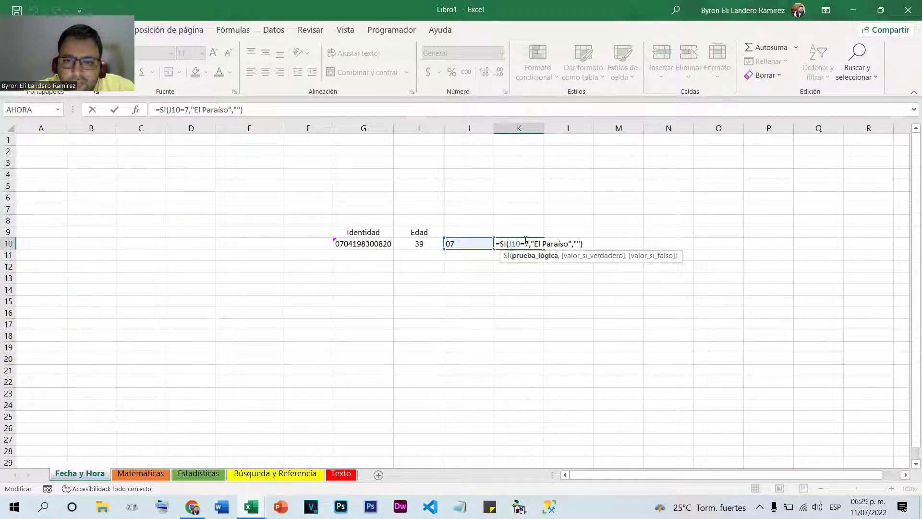
{"action": "type", "text": "0"}
{"action": "left_click", "coordinate": [526, 243]}
{"action": "type", "text": "\"0"}
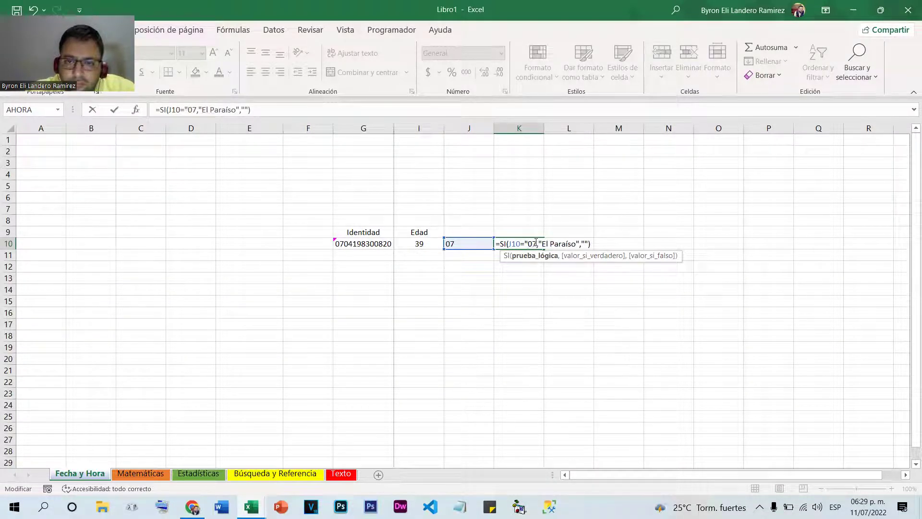
{"action": "type", "text": "\""}
{"action": "key", "text": "Return"}
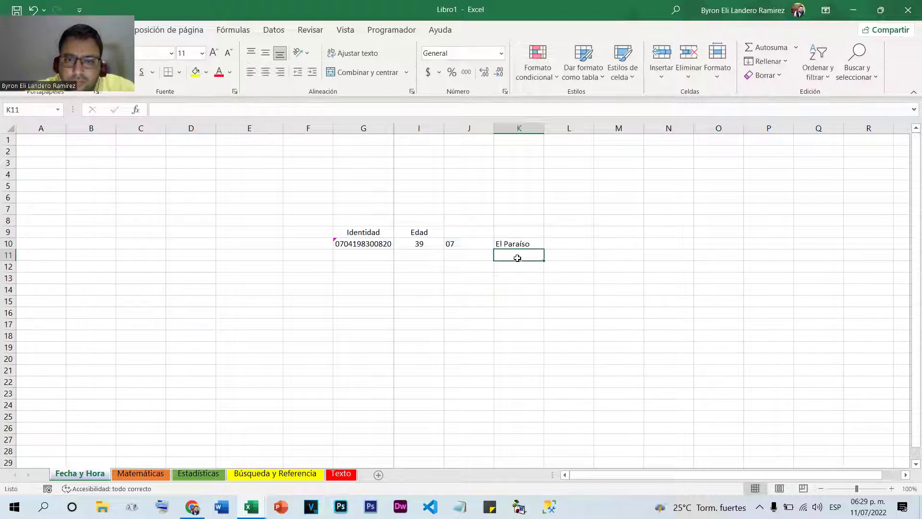
{"action": "left_click", "coordinate": [545, 276]}
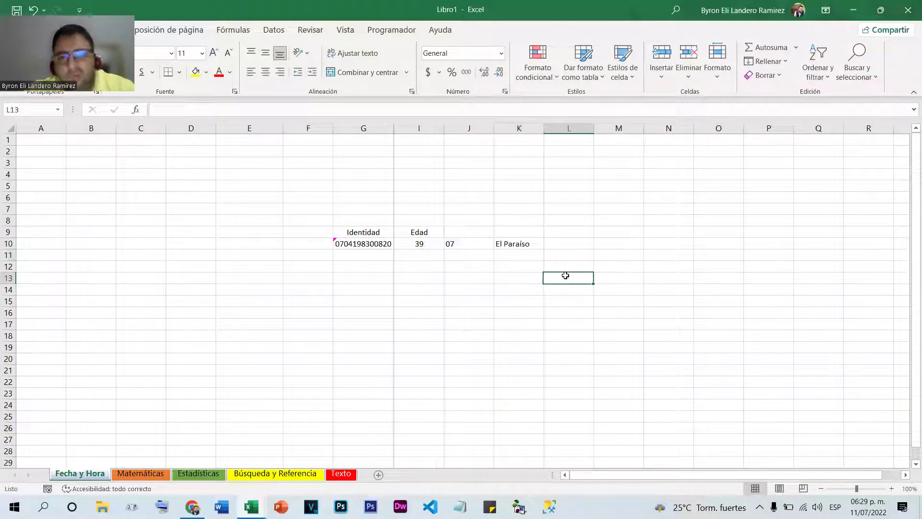
{"action": "left_click", "coordinate": [453, 247]}
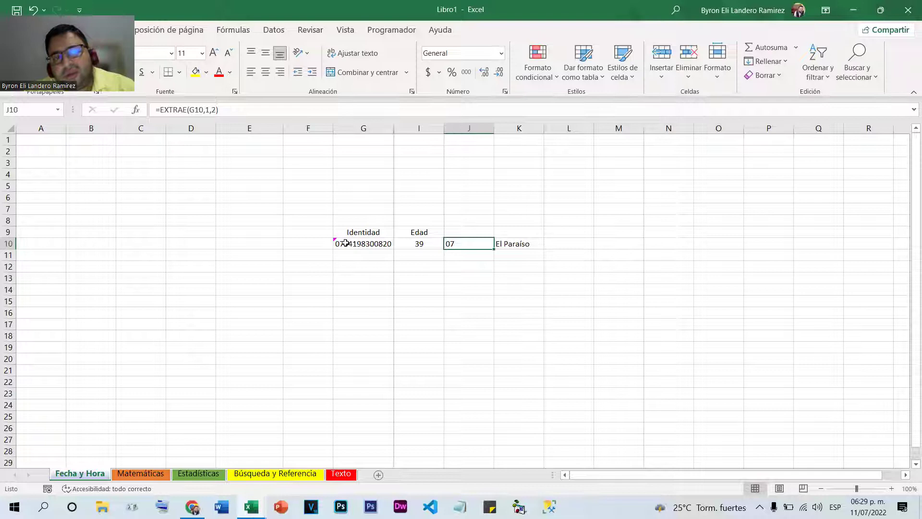
{"action": "left_click", "coordinate": [521, 244]}
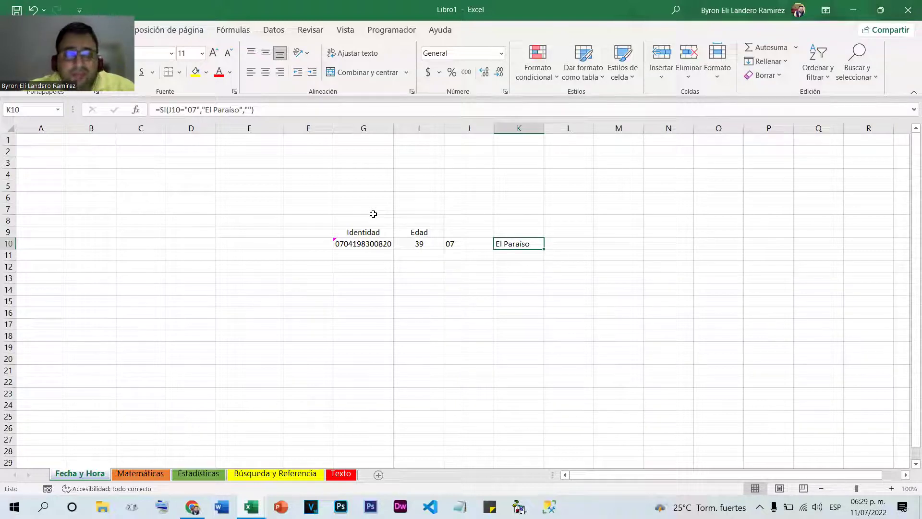
Undo the latest entries and delete the identity, year and age block
{"action": "key", "text": "ctrl+z"}
{"action": "key", "text": "ctrl+z"}
{"action": "key", "text": "ctrl+z"}
{"action": "key", "text": "ctrl+z"}
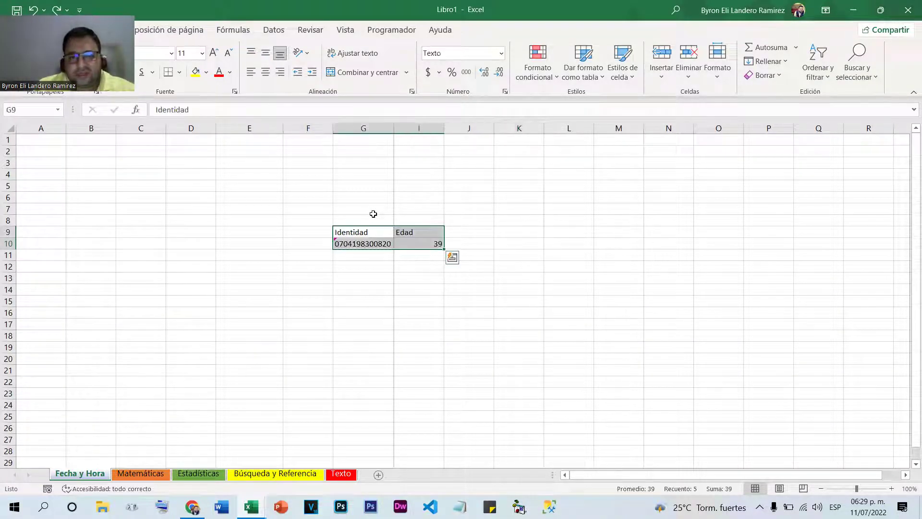
{"action": "key", "text": "ctrl+z"}
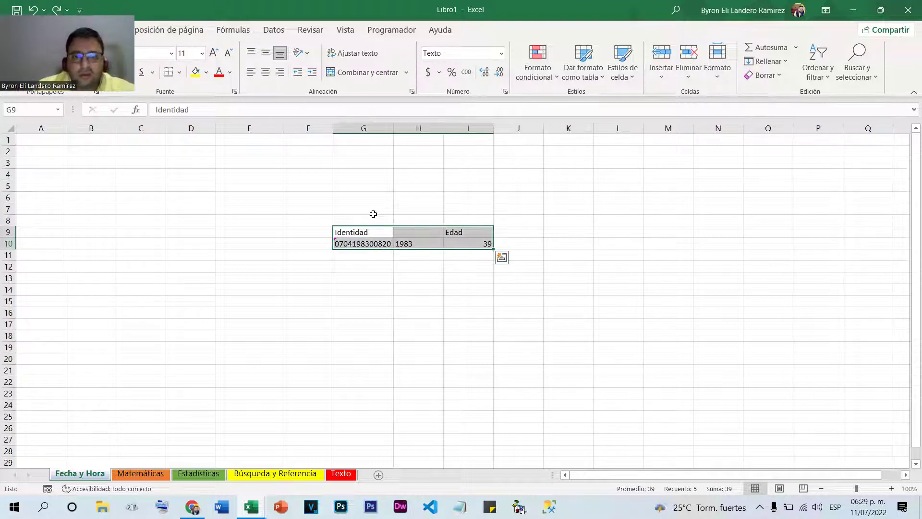
{"action": "left_click", "coordinate": [473, 281]}
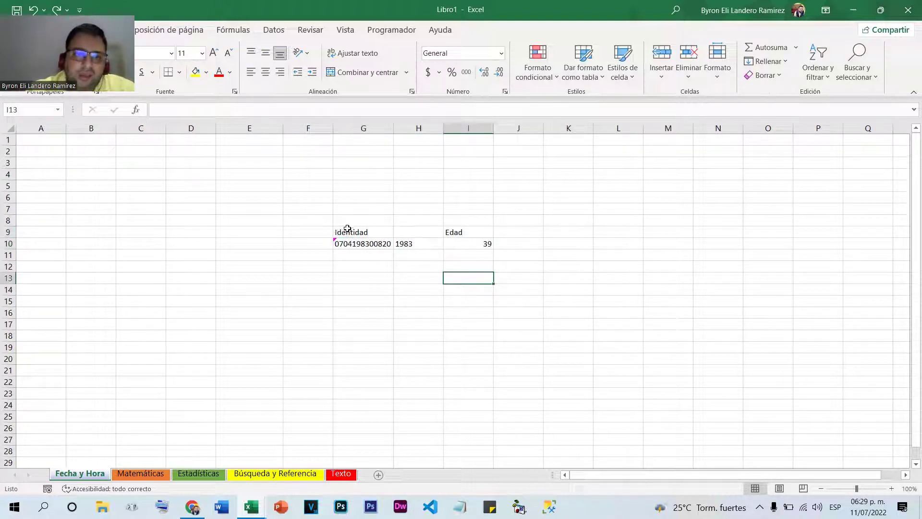
{"action": "left_click_drag", "start_coordinate": [350, 232], "coordinate": [462, 237]}
{"action": "key", "text": "Delete"}
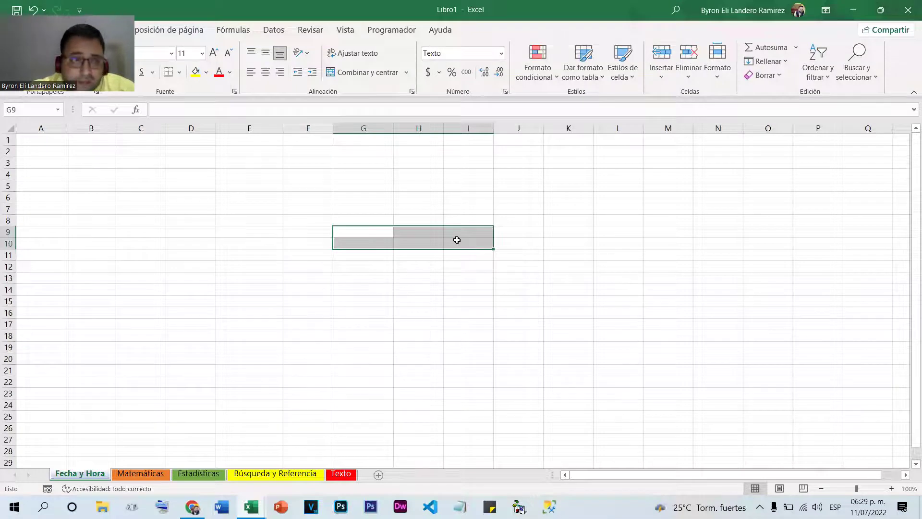
{"action": "left_click", "coordinate": [298, 231]}
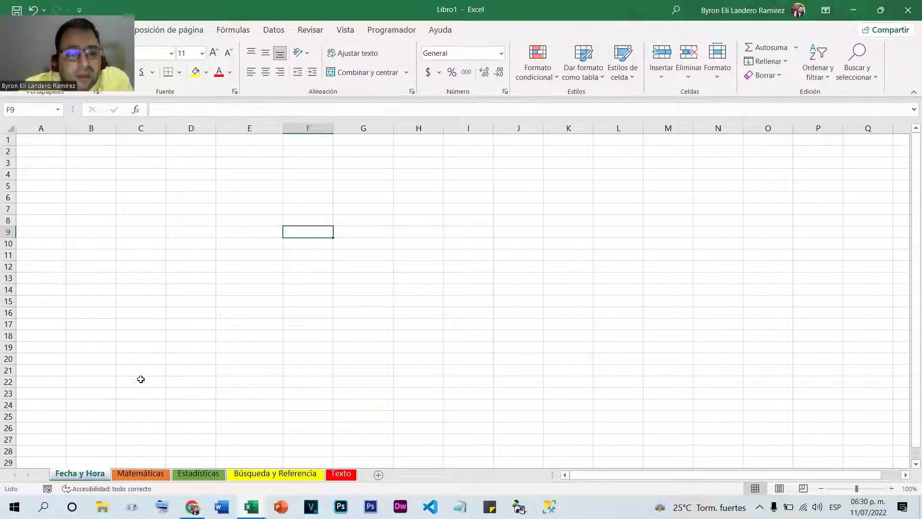
Browse the Matemáticas, Estadísticas and Búsqueda y Referencia sheets, then return to the Chrome article
{"action": "left_click", "coordinate": [140, 473]}
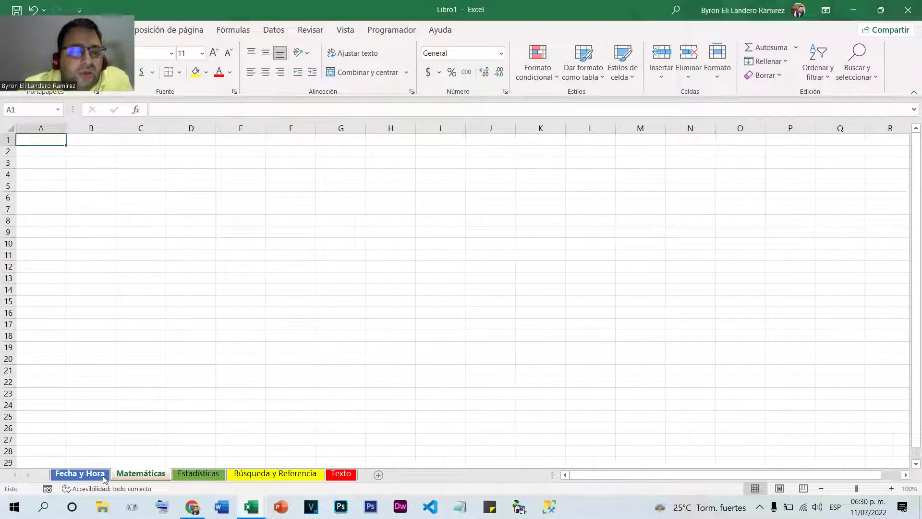
{"action": "left_click", "coordinate": [80, 474]}
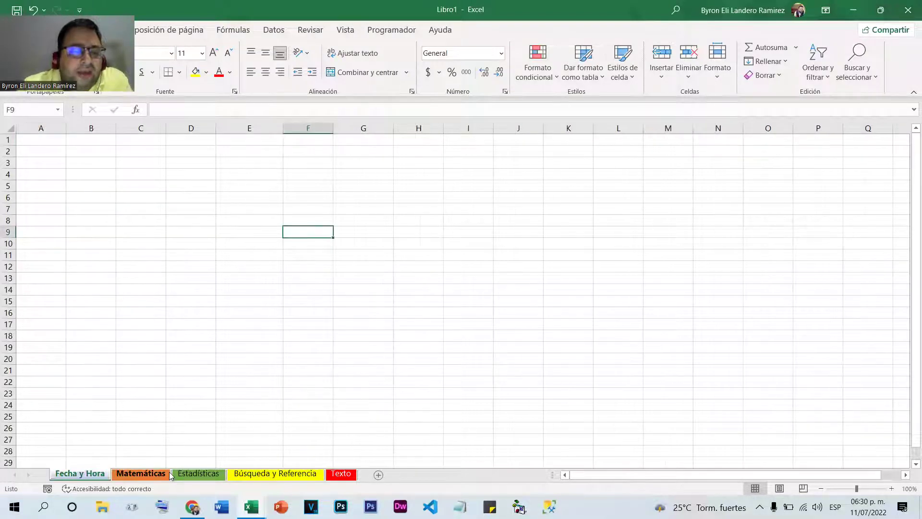
{"action": "left_click", "coordinate": [141, 473]}
{"action": "key", "text": "ctrl+Page_Down"}
{"action": "key", "text": "ctrl+Page_Down"}
{"action": "key", "text": "ctrl+Page_Up"}
{"action": "key", "text": "ctrl+Page_Up"}
{"action": "key", "text": "ctrl+Page_Up"}
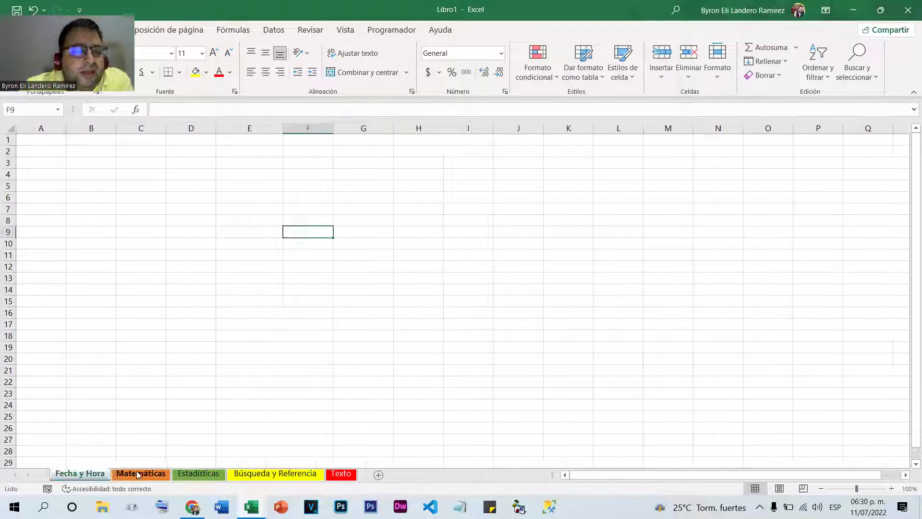
{"action": "key", "text": "ctrl+Page_Down"}
{"action": "left_click", "coordinate": [197, 474]}
{"action": "left_click", "coordinate": [258, 477]}
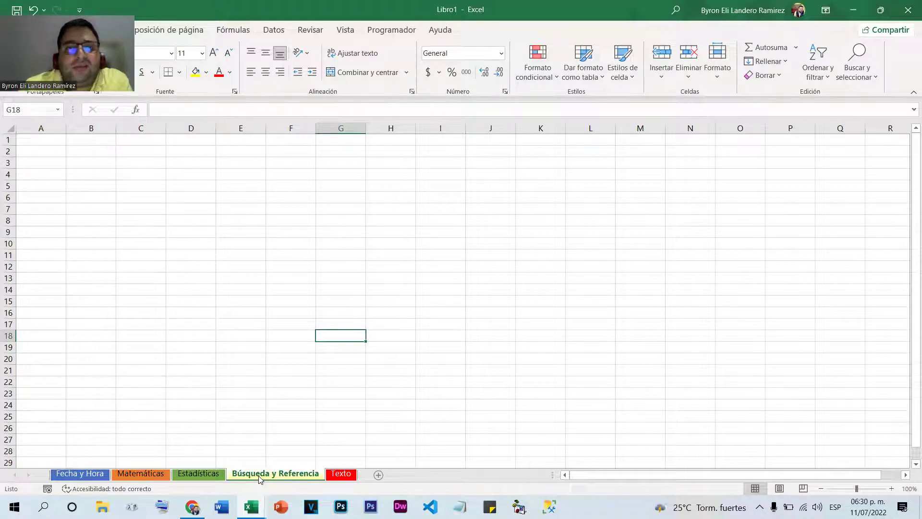
{"action": "left_click", "coordinate": [193, 507]}
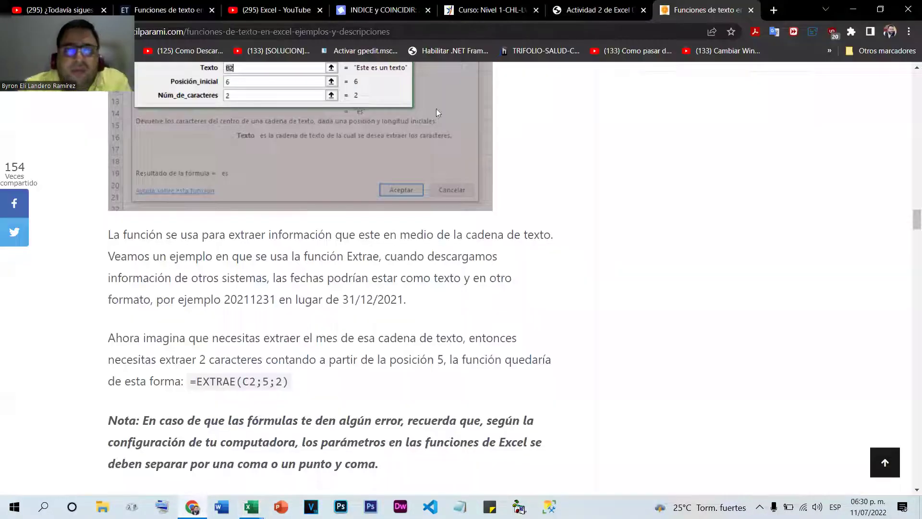
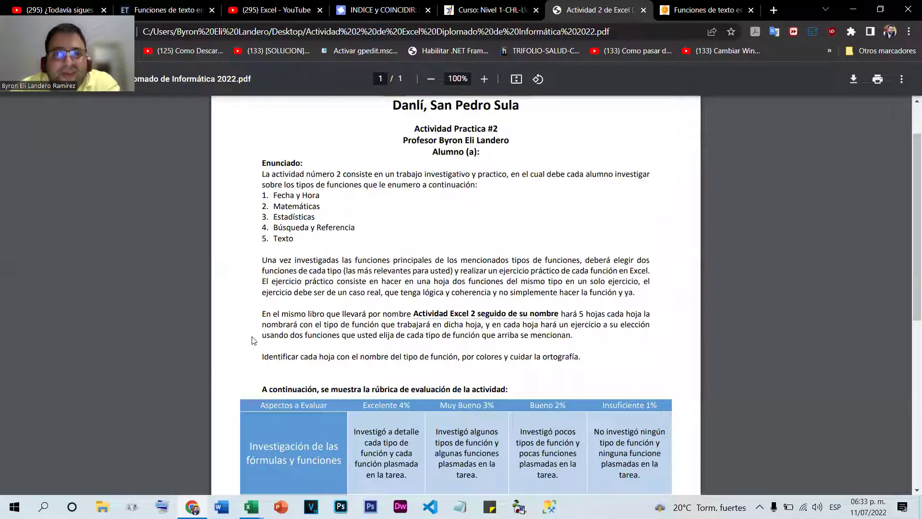
Scroll through the Actividad Practica #2 rubric PDF, then move to the 'Curso: Nivel 1-CHL' tab
{"action": "scroll", "coordinate": [343, 282], "scroll_direction": "down", "scroll_amount": 4}
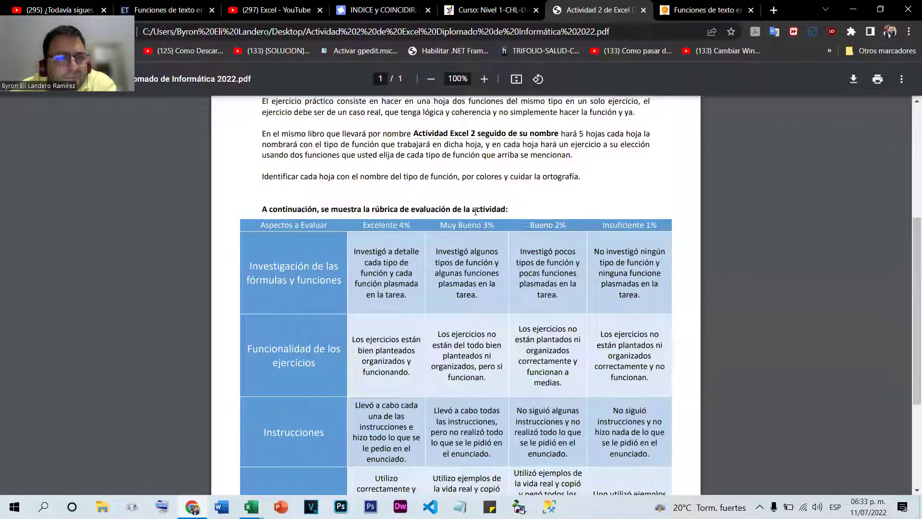
{"action": "scroll", "coordinate": [484, 224], "scroll_direction": "down", "scroll_amount": 3}
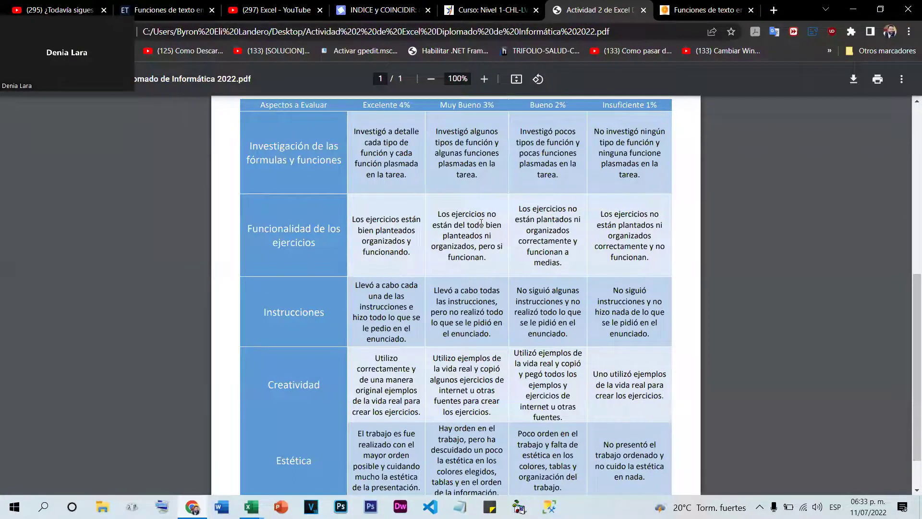
{"action": "scroll", "coordinate": [481, 222], "scroll_direction": "up", "scroll_amount": 8}
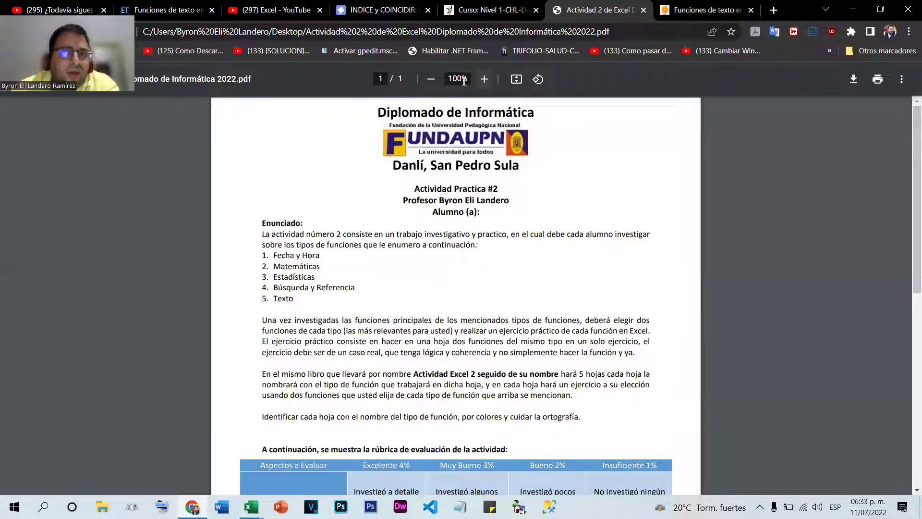
{"action": "left_click", "coordinate": [476, 7]}
{"action": "scroll", "coordinate": [537, 207], "scroll_direction": "down", "scroll_amount": 2}
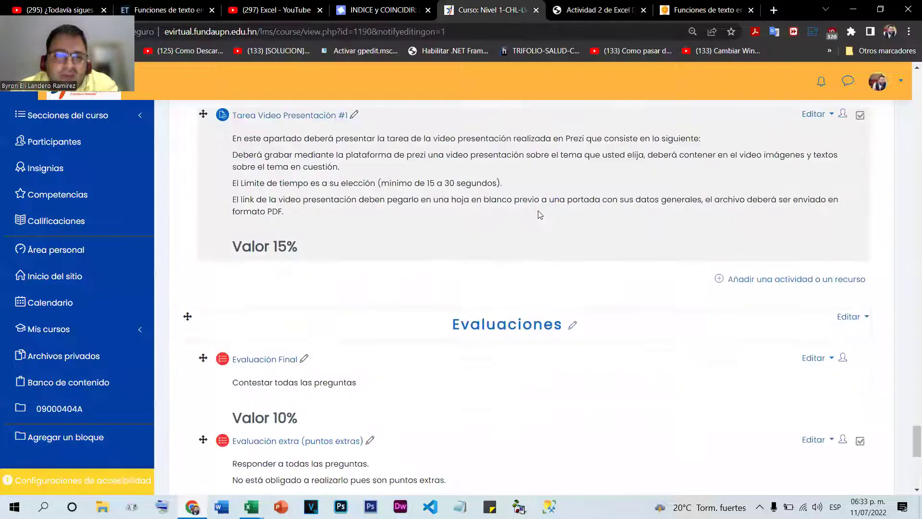
{"action": "scroll", "coordinate": [539, 214], "scroll_direction": "up", "scroll_amount": 3}
{"action": "scroll", "coordinate": [534, 209], "scroll_direction": "up", "scroll_amount": 10}
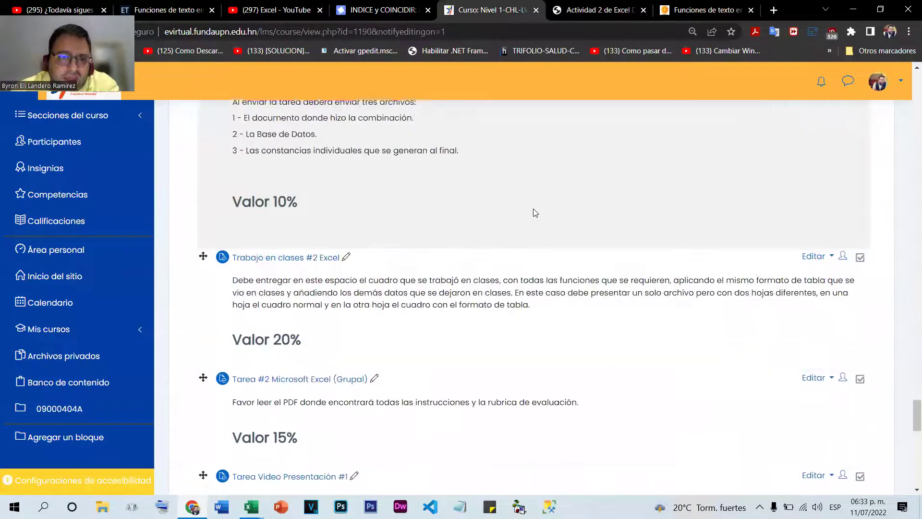
{"action": "scroll", "coordinate": [536, 210], "scroll_direction": "up", "scroll_amount": 6}
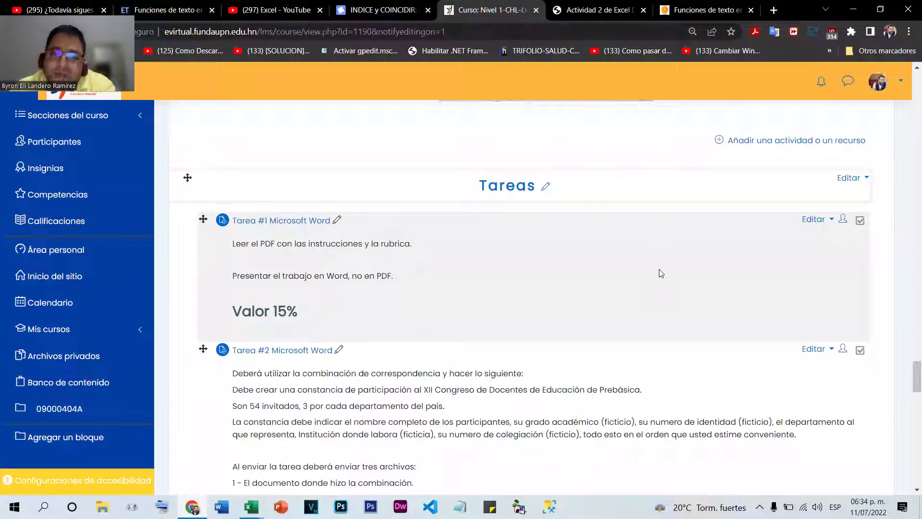
{"action": "scroll", "coordinate": [530, 286], "scroll_direction": "up", "scroll_amount": 3}
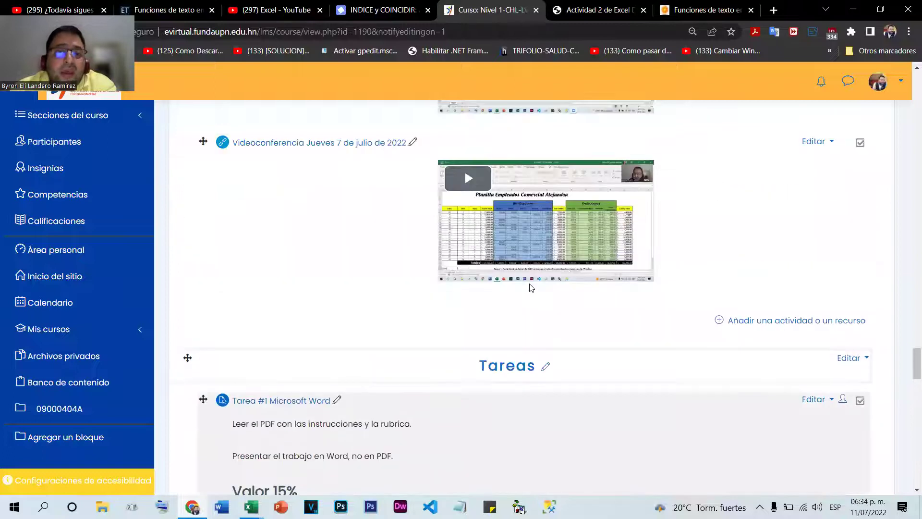
{"action": "scroll", "coordinate": [530, 287], "scroll_direction": "down", "scroll_amount": 5}
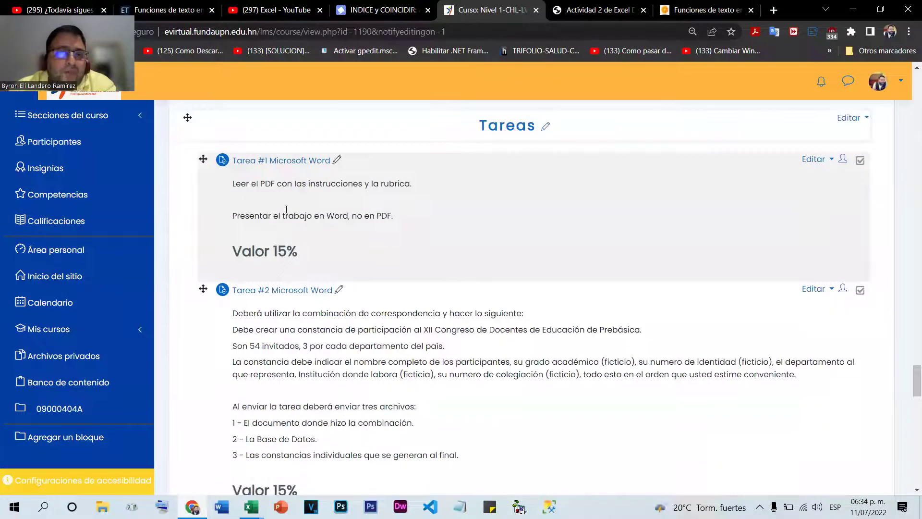
{"action": "scroll", "coordinate": [530, 282], "scroll_direction": "down", "scroll_amount": 5}
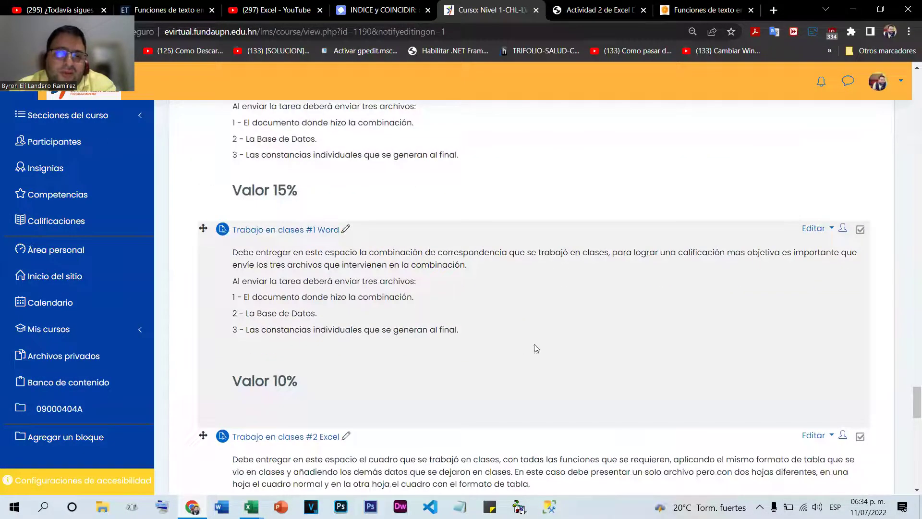
{"action": "scroll", "coordinate": [403, 344], "scroll_direction": "up", "scroll_amount": 10}
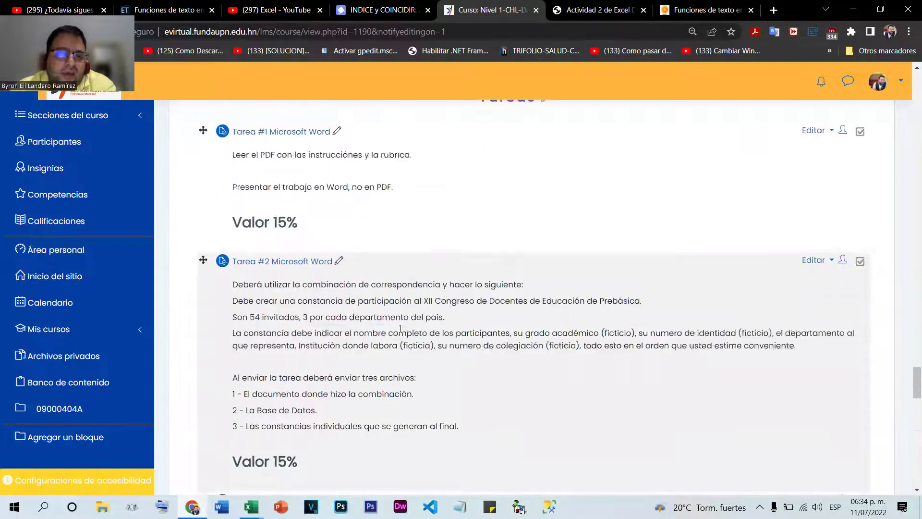
{"action": "scroll", "coordinate": [398, 310], "scroll_direction": "down", "scroll_amount": 10}
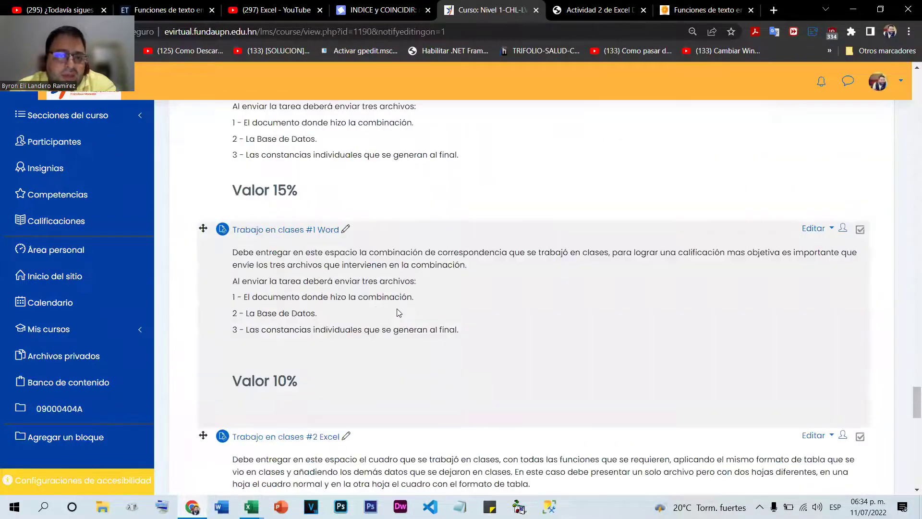
{"action": "scroll", "coordinate": [341, 233], "scroll_direction": "up", "scroll_amount": 1}
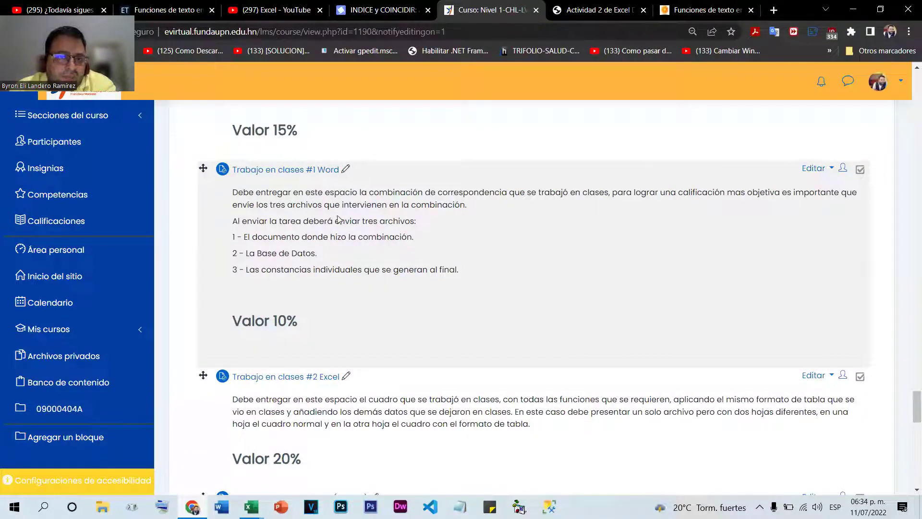
{"action": "scroll", "coordinate": [340, 224], "scroll_direction": "down", "scroll_amount": 3}
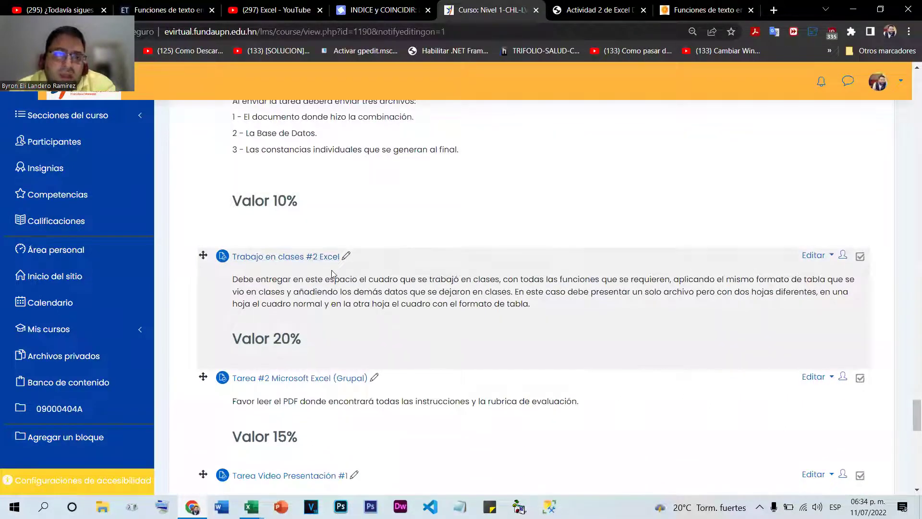
{"action": "scroll", "coordinate": [332, 273], "scroll_direction": "down", "scroll_amount": 3}
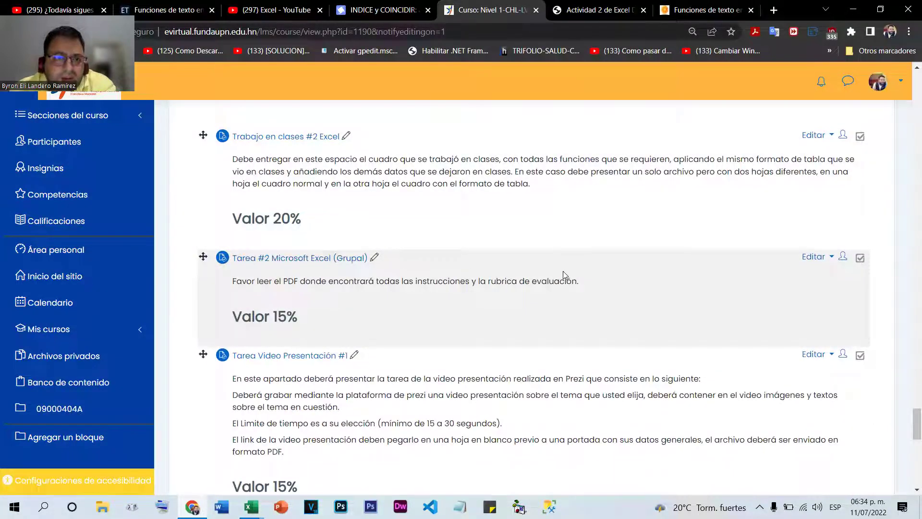
{"action": "scroll", "coordinate": [562, 271], "scroll_direction": "down", "scroll_amount": 5}
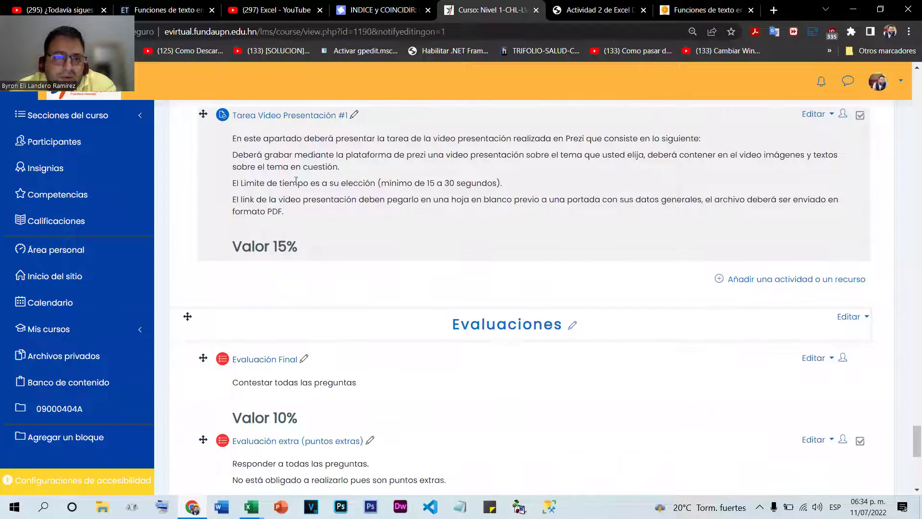
{"action": "scroll", "coordinate": [617, 377], "scroll_direction": "down", "scroll_amount": 1}
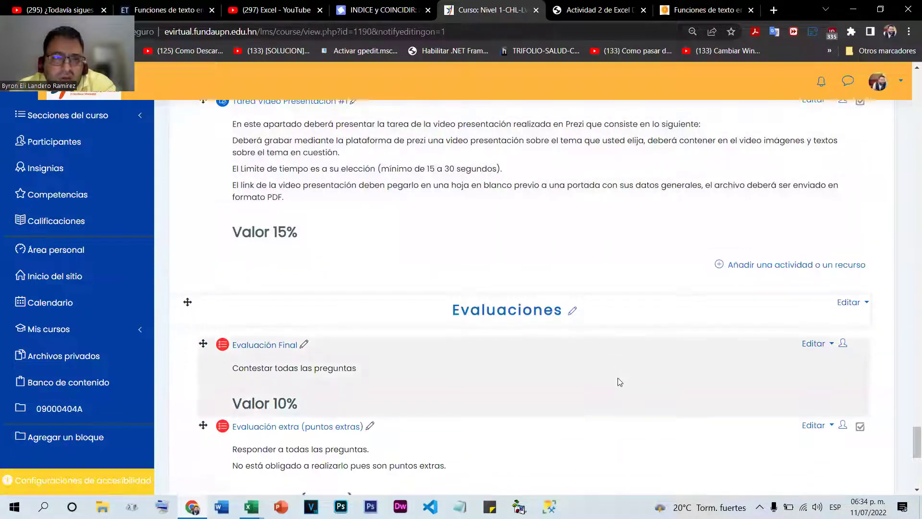
{"action": "scroll", "coordinate": [618, 382], "scroll_direction": "down", "scroll_amount": 2}
{"action": "scroll", "coordinate": [622, 371], "scroll_direction": "down", "scroll_amount": 4}
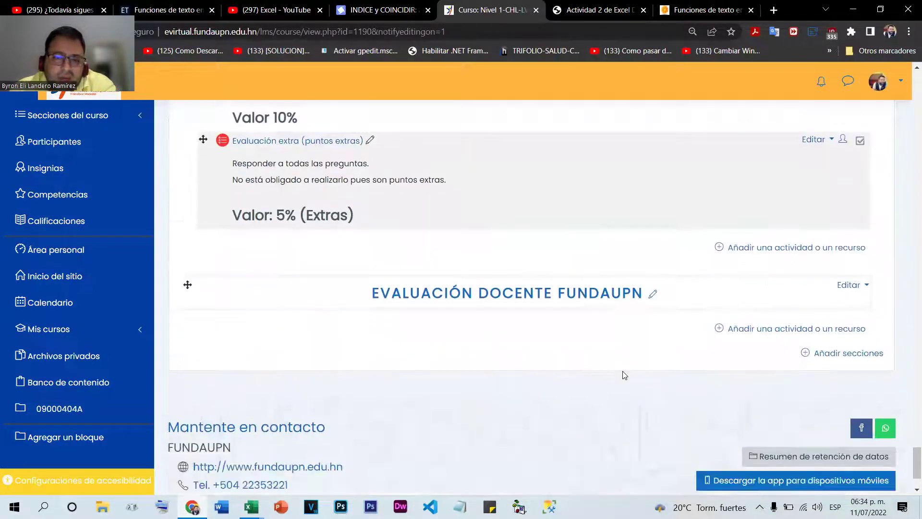
{"action": "scroll", "coordinate": [624, 375], "scroll_direction": "up", "scroll_amount": 10}
{"action": "scroll", "coordinate": [603, 278], "scroll_direction": "up", "scroll_amount": 6}
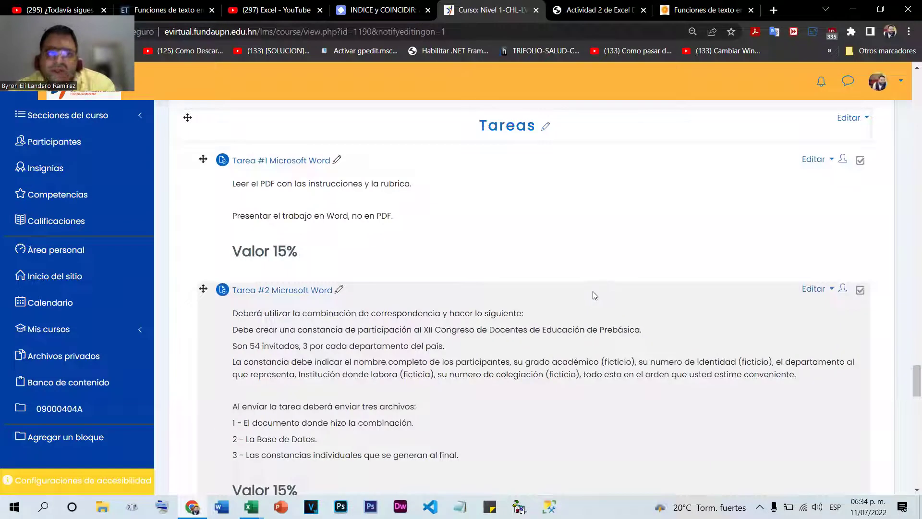
Minimize Chrome and leave Zoom's gallery view to show the desktop with ApowerMirror
{"action": "left_click", "coordinate": [854, 9]}
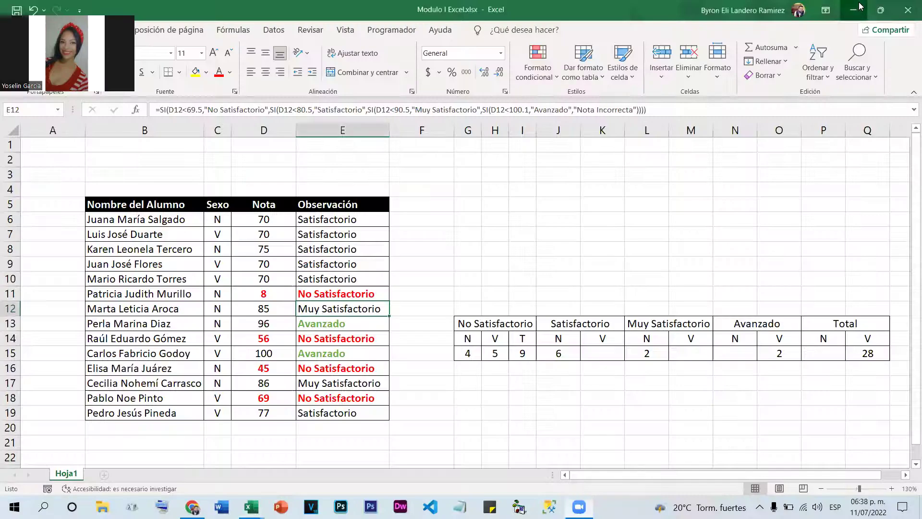
{"action": "key", "text": "super+d"}
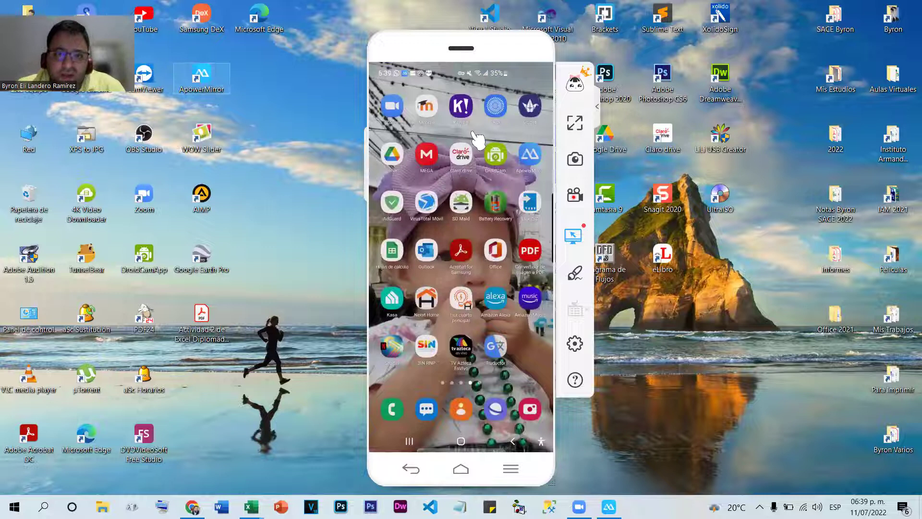
Swipe down on the mirrored phone to reveal quick settings and message notifications
{"action": "scroll", "coordinate": [476, 140], "scroll_direction": "up", "scroll_amount": 2}
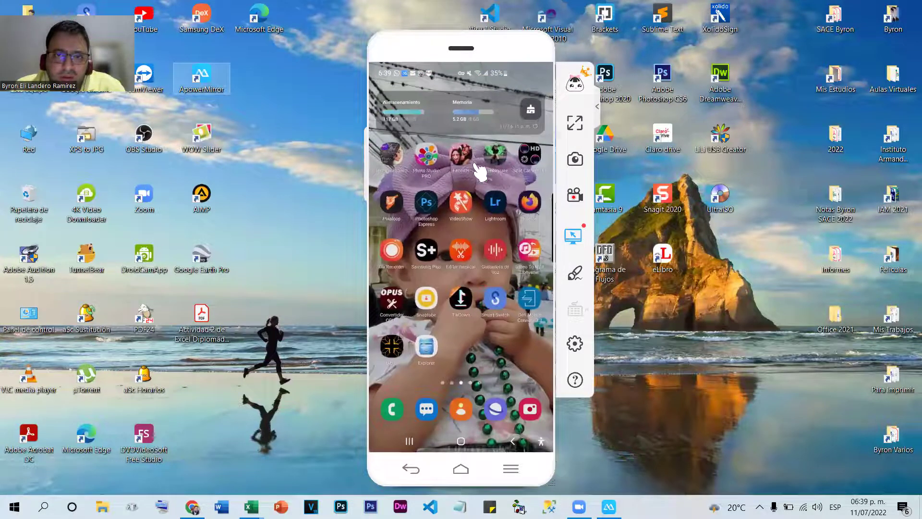
{"action": "scroll", "coordinate": [479, 170], "scroll_direction": "down", "scroll_amount": 2}
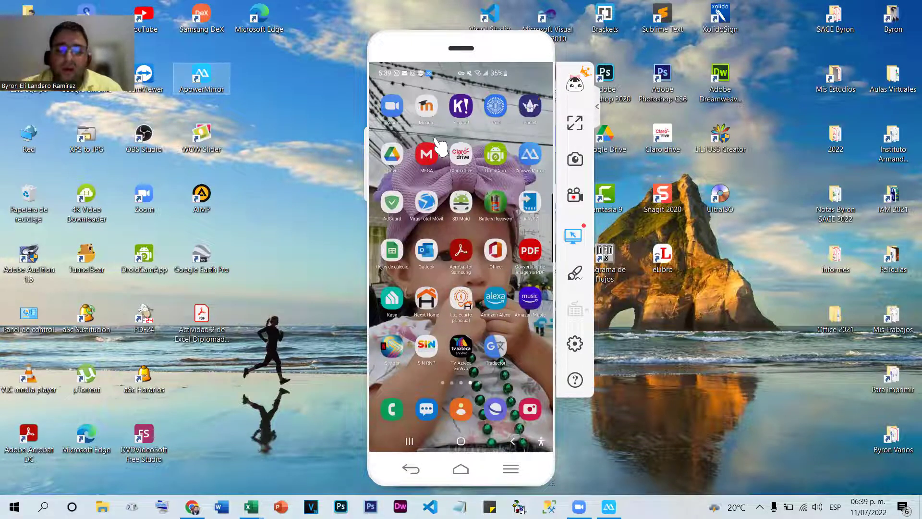
{"action": "scroll", "coordinate": [438, 144], "scroll_direction": "up", "scroll_amount": 2}
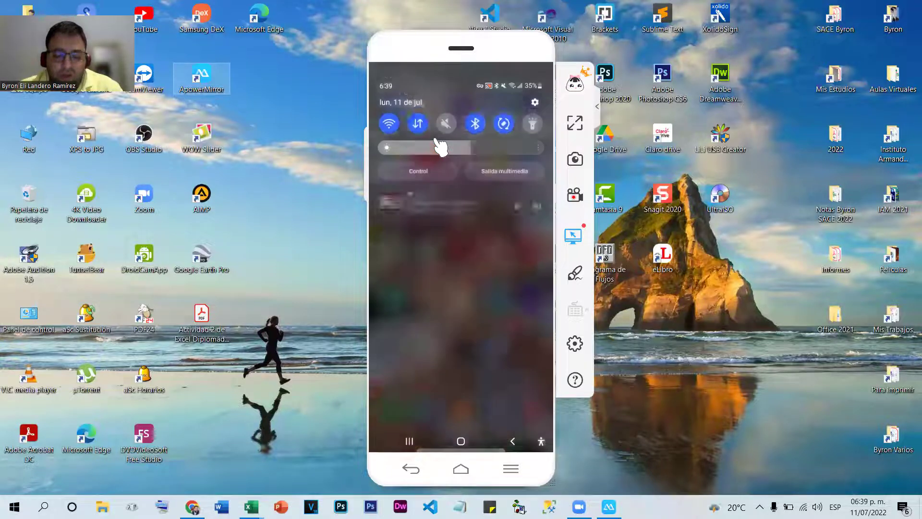
{"action": "scroll", "coordinate": [439, 147], "scroll_direction": "down", "scroll_amount": 2}
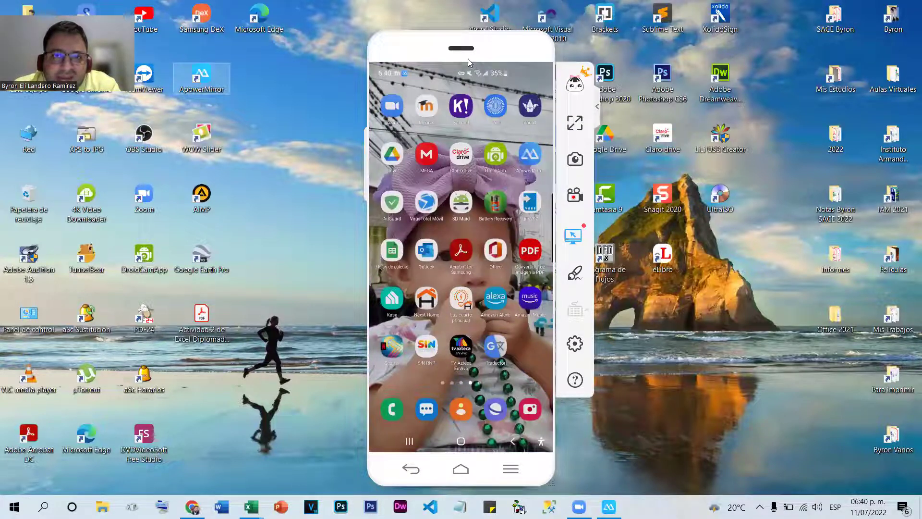
{"action": "scroll", "coordinate": [472, 75], "scroll_direction": "up", "scroll_amount": 2}
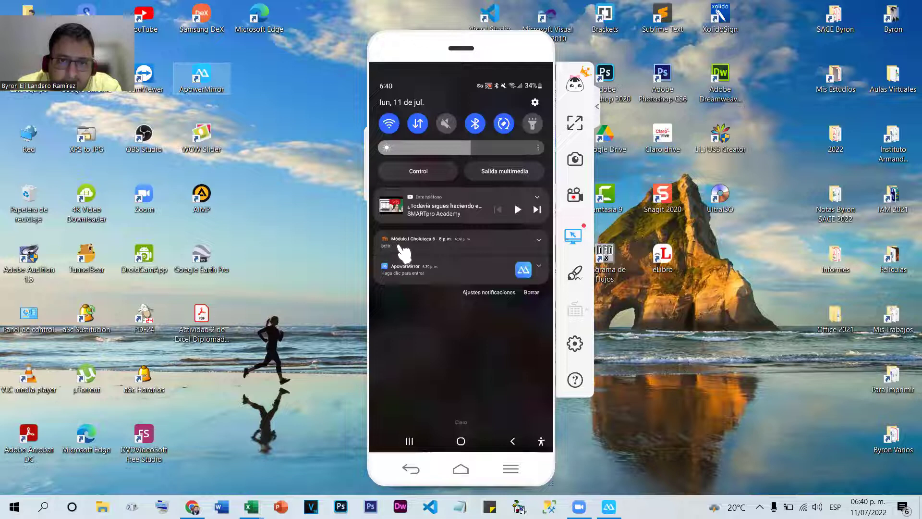
Open the Módulo I Choluteca chat from its notification, then browse and collapse the Grupo (11) list
{"action": "left_click", "coordinate": [436, 266]}
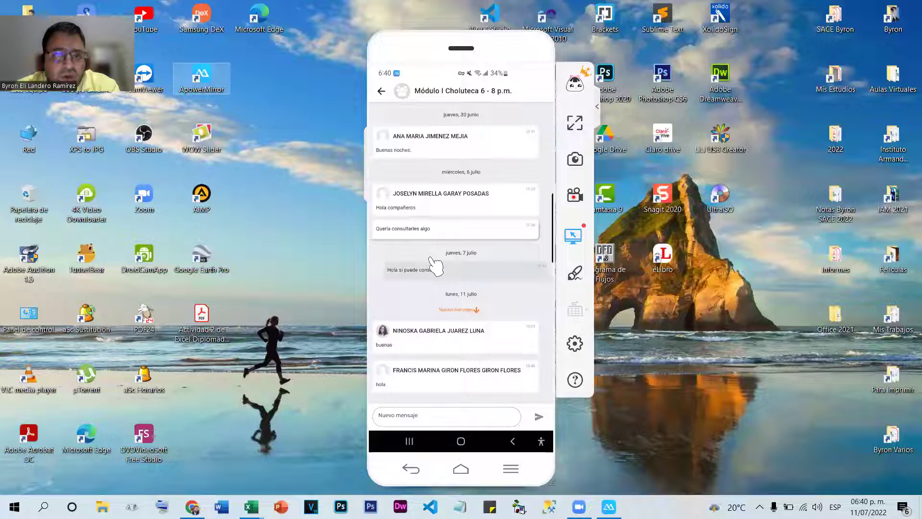
{"action": "right_click", "coordinate": [435, 266]}
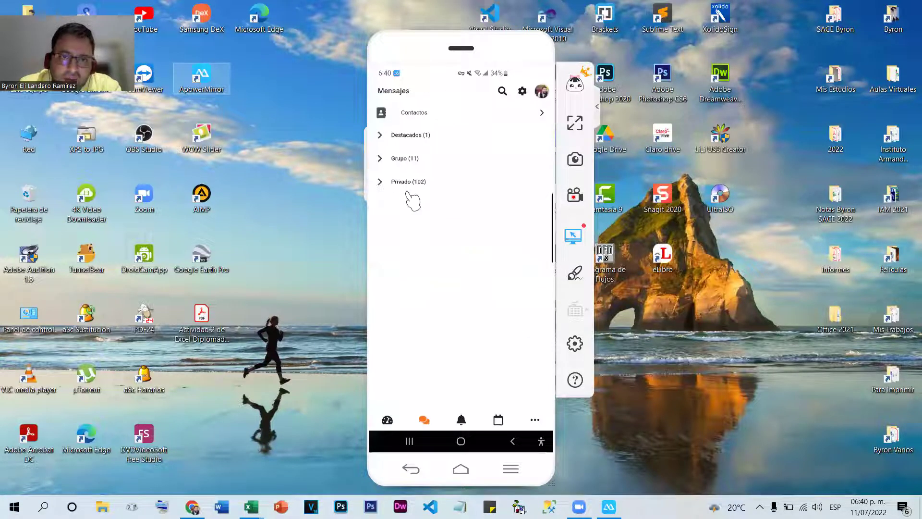
{"action": "left_click", "coordinate": [410, 164]}
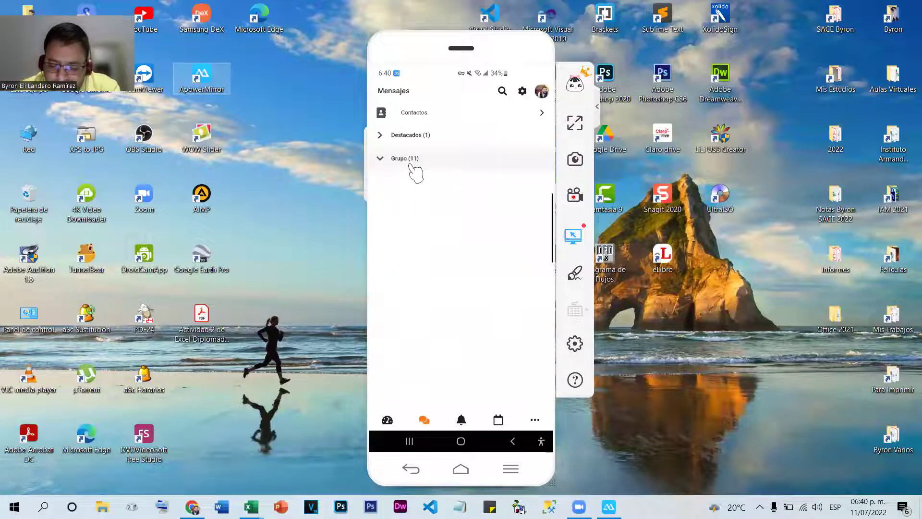
{"action": "scroll", "coordinate": [412, 166], "scroll_direction": "down", "scroll_amount": 1}
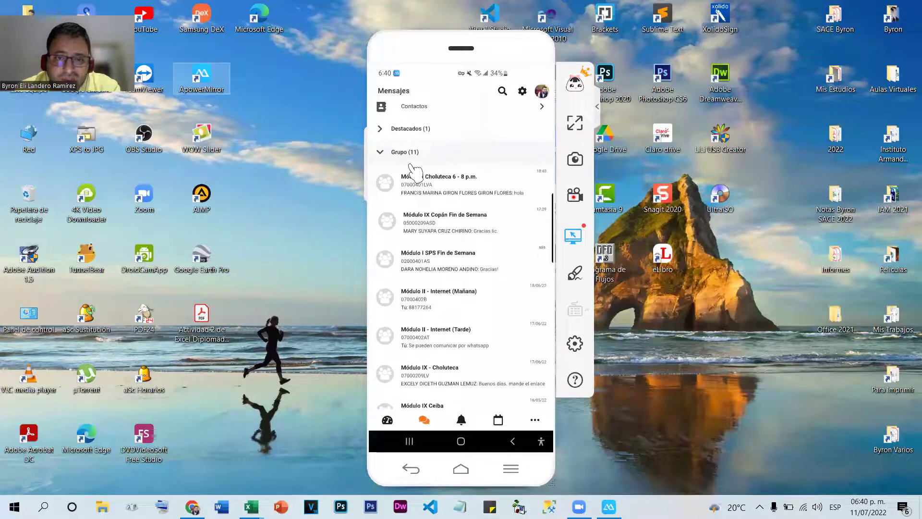
{"action": "scroll", "coordinate": [411, 164], "scroll_direction": "up", "scroll_amount": 1}
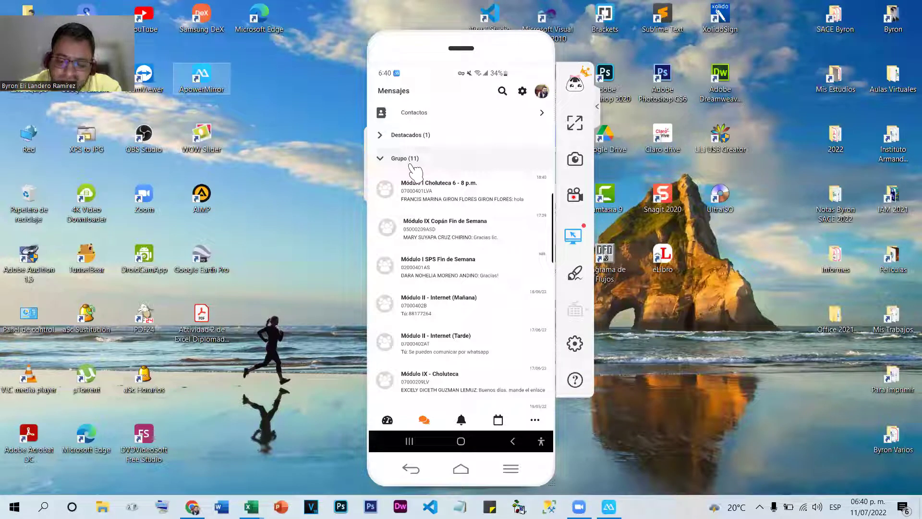
{"action": "left_click", "coordinate": [412, 164]}
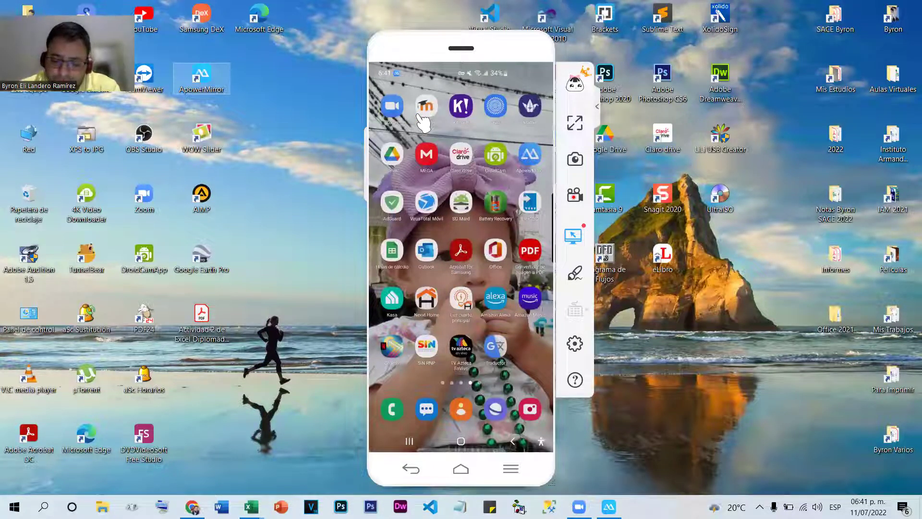
Open WhatsApp's Chats list from the mirrored phone's main home page
{"action": "scroll", "coordinate": [423, 122], "scroll_direction": "up", "scroll_amount": 2}
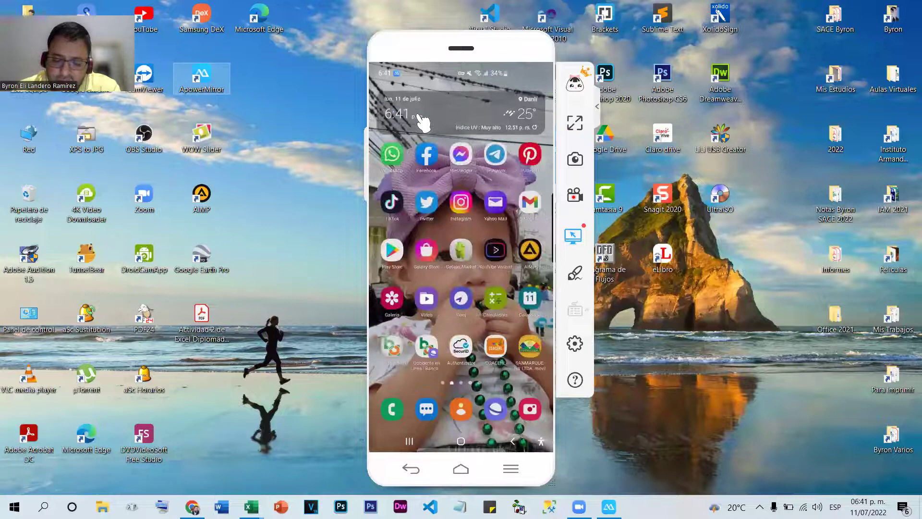
{"action": "left_click", "coordinate": [391, 153]}
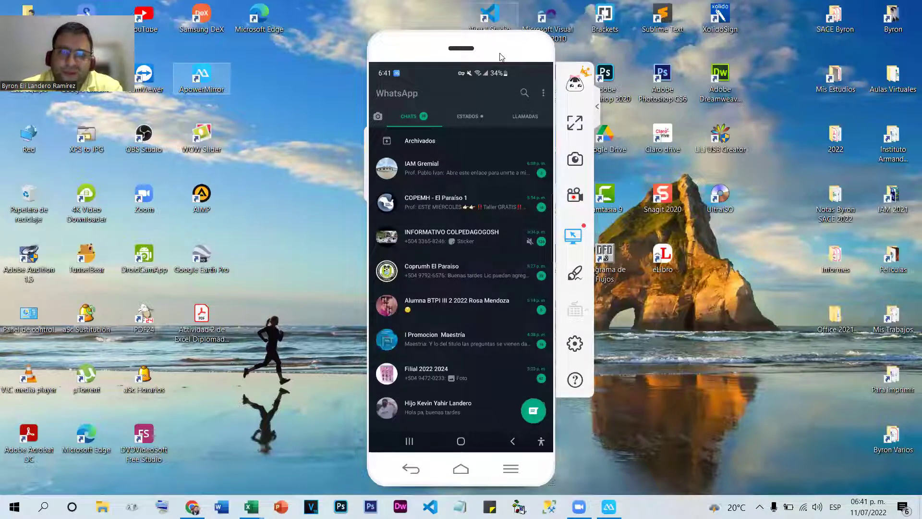
{"action": "mouse_move", "coordinate": [500, 56]}
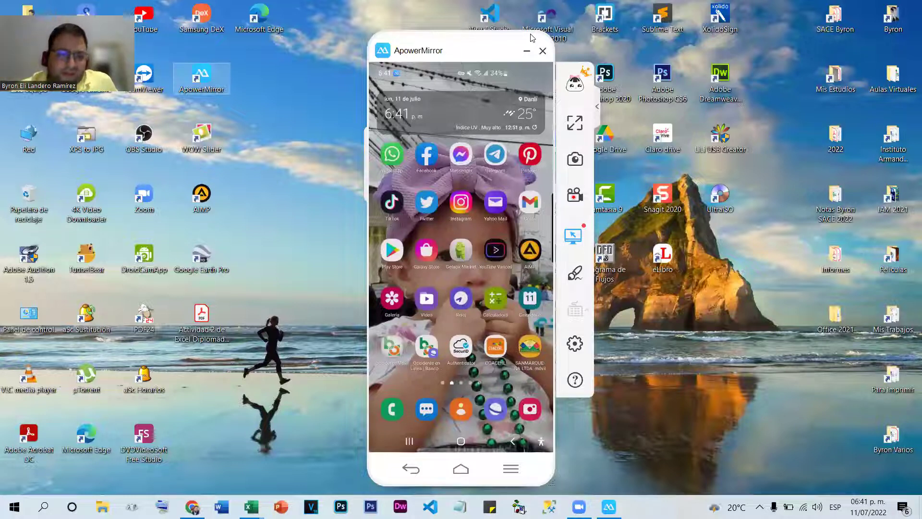
Bring Chrome forward on the Moodle course tab and open the messaging panel
{"action": "left_click", "coordinate": [192, 507]}
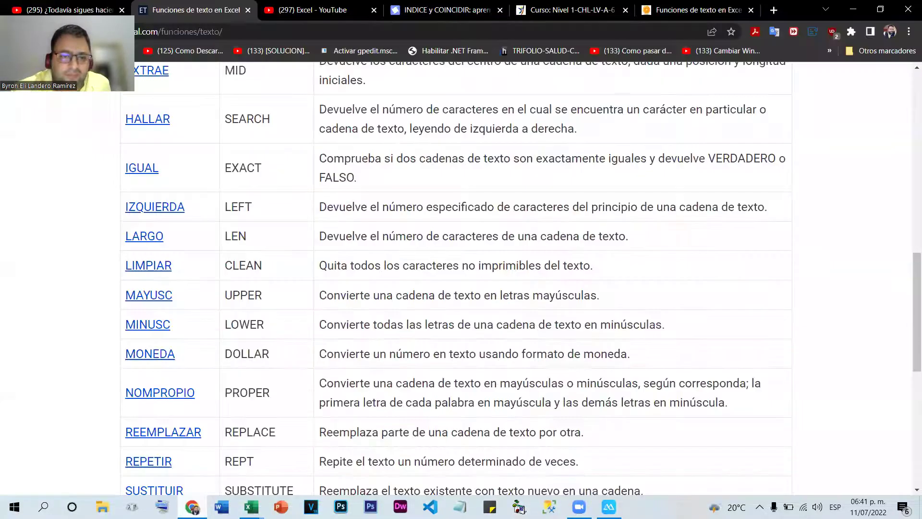
{"action": "left_click", "coordinate": [710, 10]}
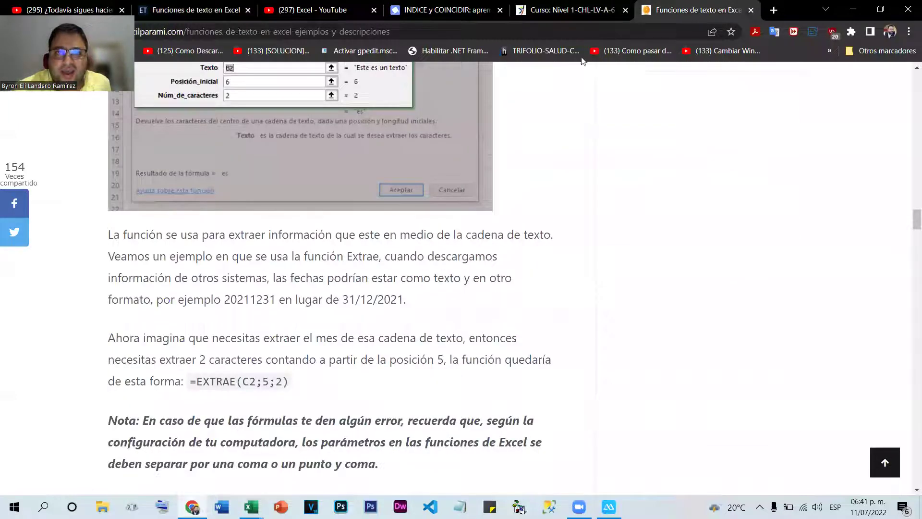
{"action": "left_click", "coordinate": [571, 10]}
{"action": "scroll", "coordinate": [817, 268], "scroll_direction": "up", "scroll_amount": 10}
{"action": "scroll", "coordinate": [862, 179], "scroll_direction": "up", "scroll_amount": 20}
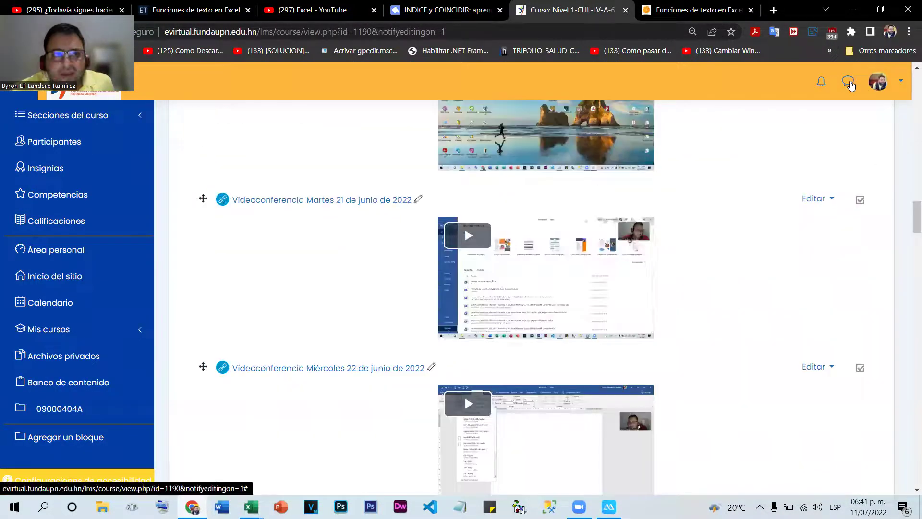
{"action": "left_click", "coordinate": [849, 83]}
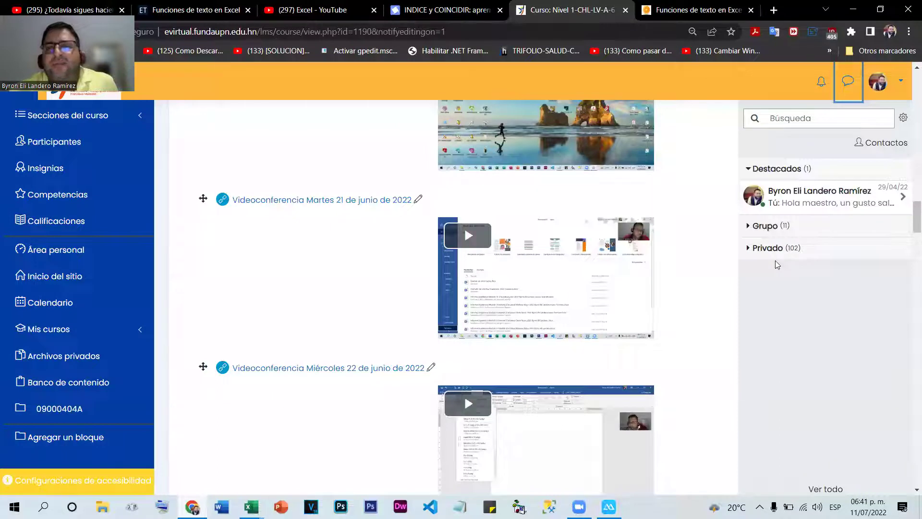
Expand Grupo and read the Módulo I Choluteca group chat, checking its messages and options
{"action": "left_click", "coordinate": [750, 227]}
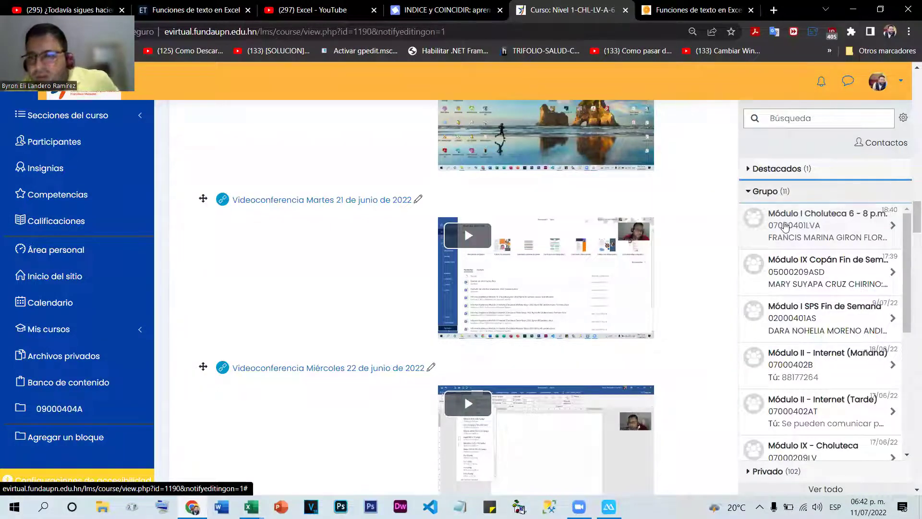
{"action": "left_click", "coordinate": [783, 243]}
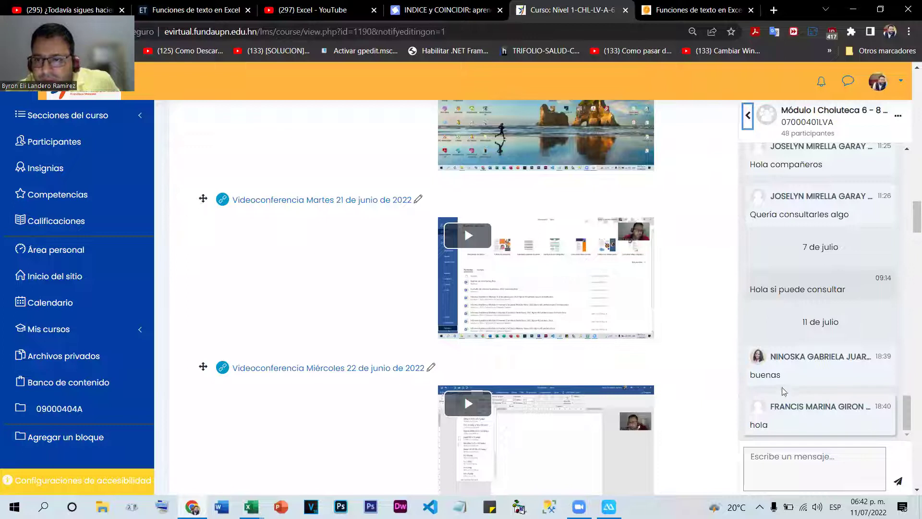
{"action": "left_click", "coordinate": [760, 360]}
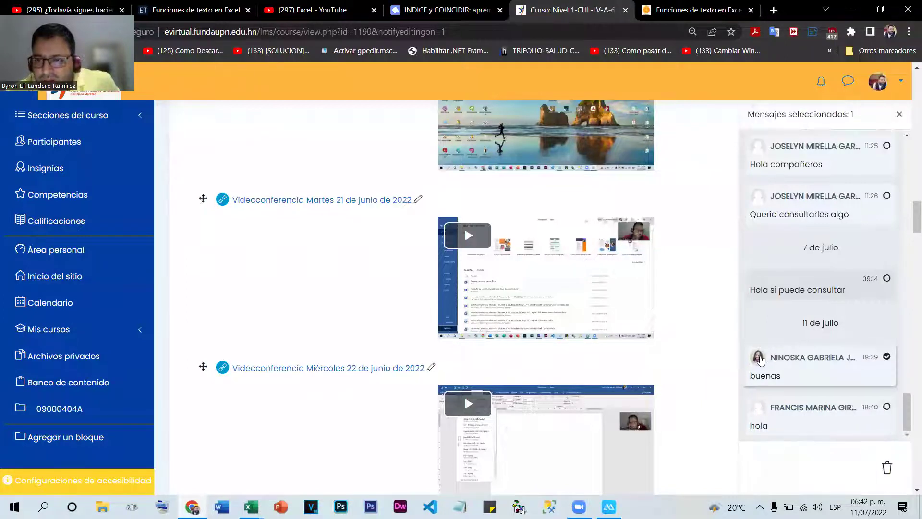
{"action": "left_click", "coordinate": [760, 360]}
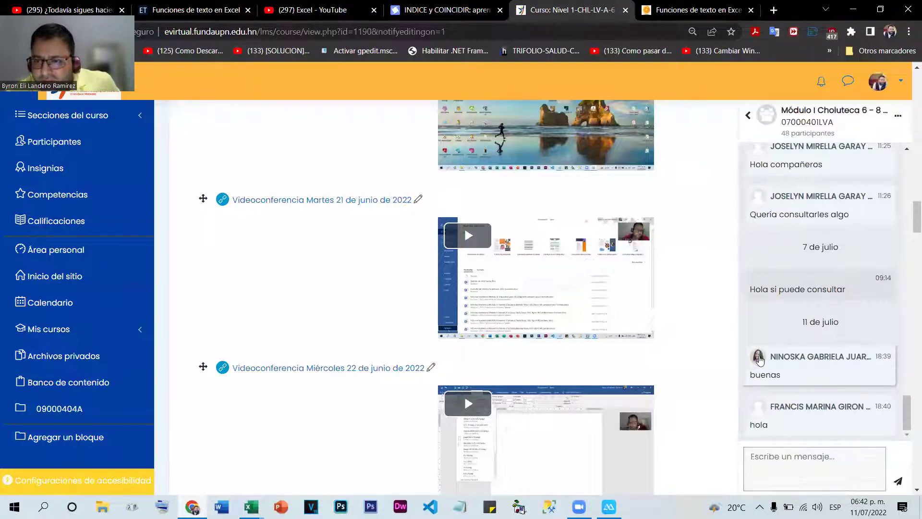
{"action": "left_click", "coordinate": [810, 361]}
{"action": "left_click", "coordinate": [810, 361]}
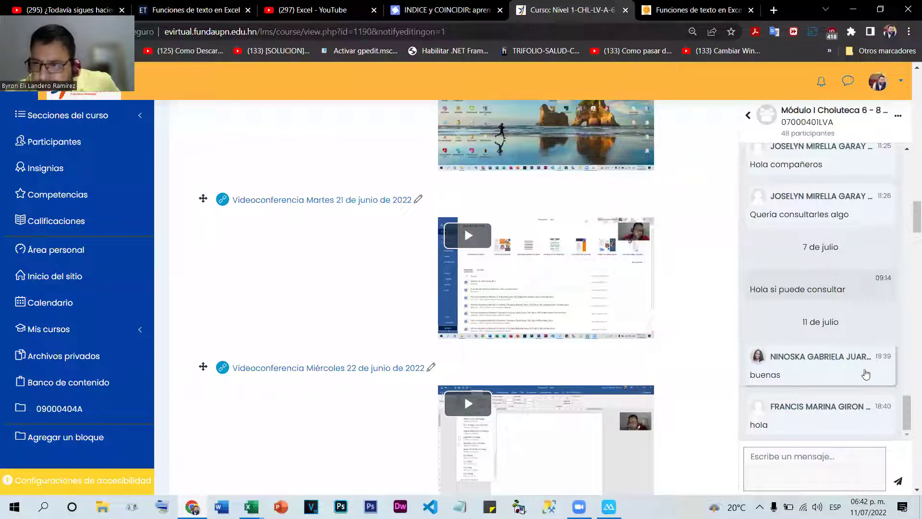
{"action": "left_click", "coordinate": [900, 119]}
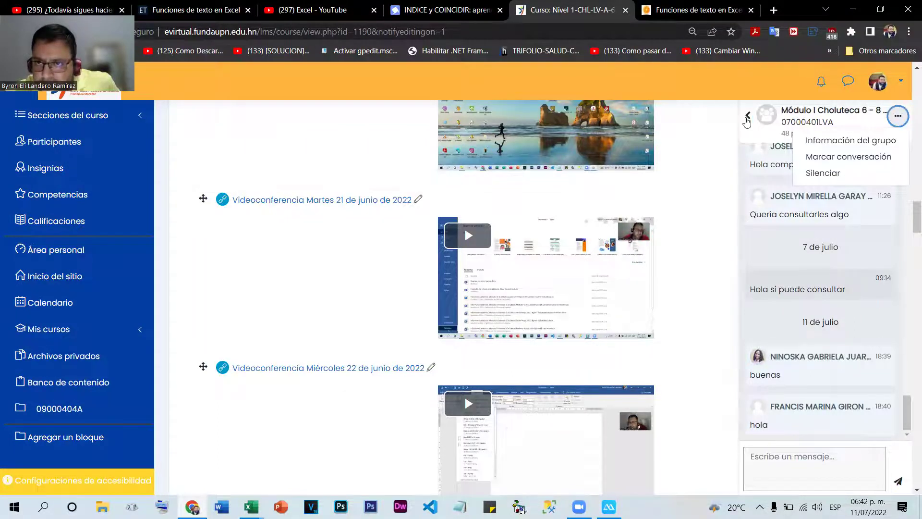
Return to the conversations overview, collapse Grupo, and show the starred Destacados conversations
{"action": "left_click", "coordinate": [748, 115]}
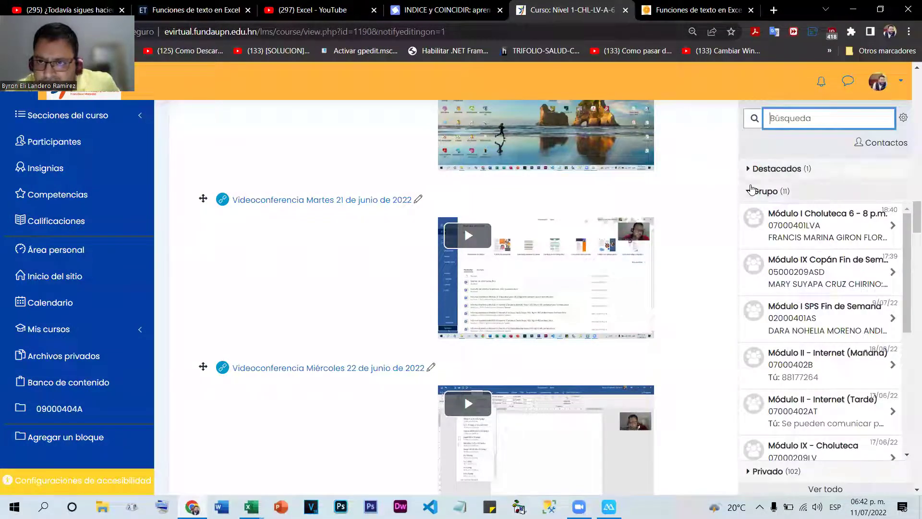
{"action": "left_click", "coordinate": [750, 191]}
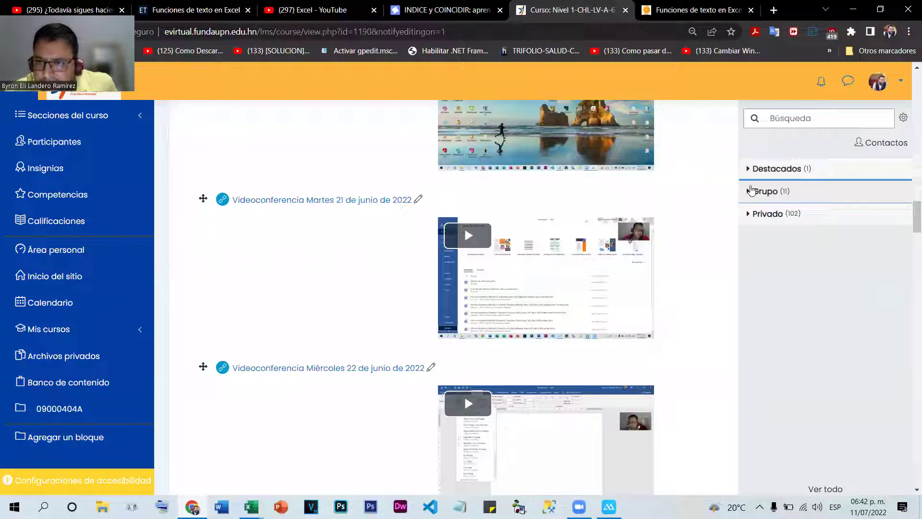
{"action": "left_click", "coordinate": [748, 214]}
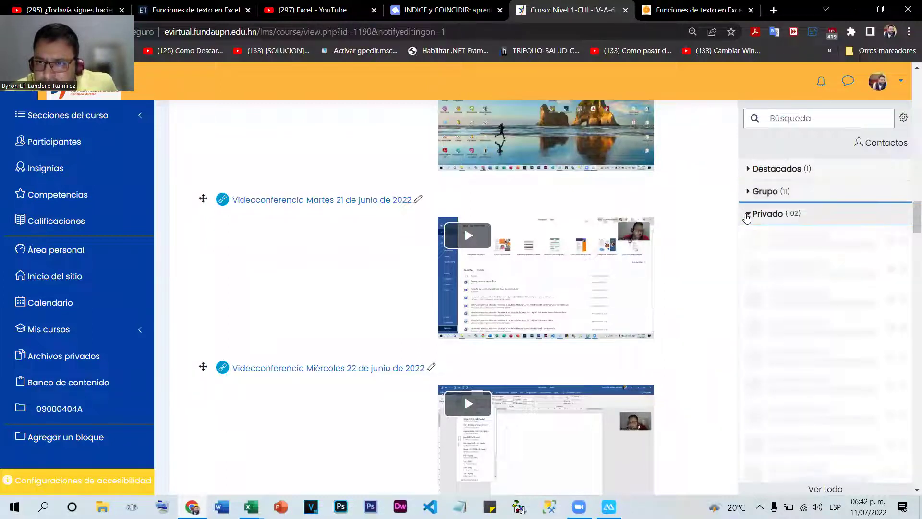
{"action": "left_click", "coordinate": [748, 168]}
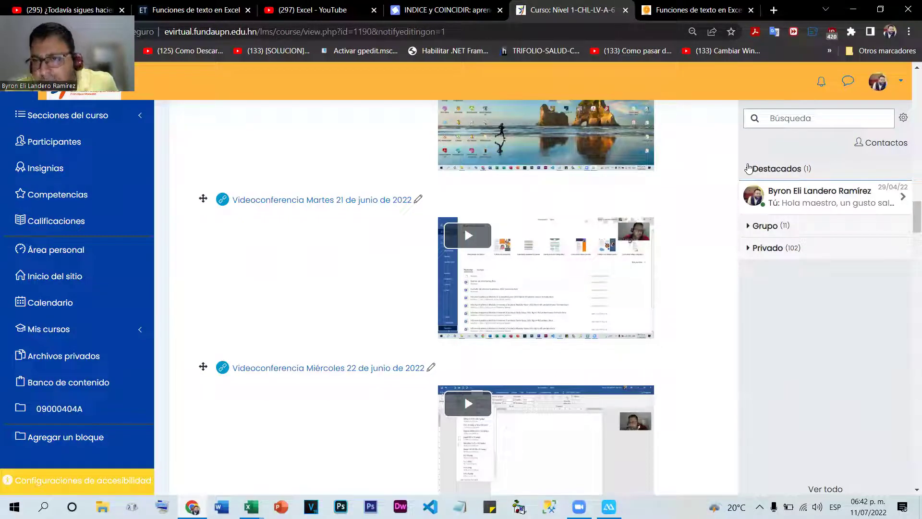
Browse the Contactos list and a contact's chat, then return to the messaging overview
{"action": "left_click", "coordinate": [887, 144]}
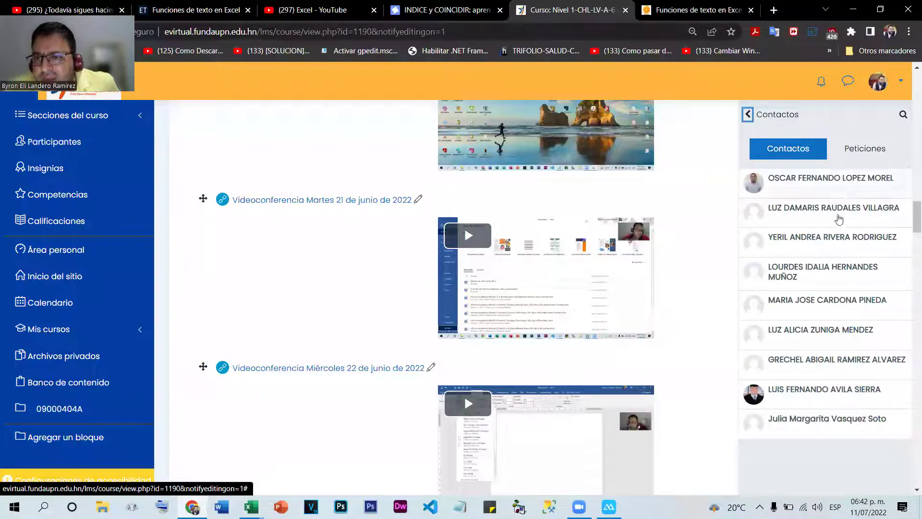
{"action": "scroll", "coordinate": [849, 234], "scroll_direction": "up", "scroll_amount": 6}
{"action": "scroll", "coordinate": [849, 234], "scroll_direction": "down", "scroll_amount": 13}
{"action": "scroll", "coordinate": [852, 207], "scroll_direction": "up", "scroll_amount": 12}
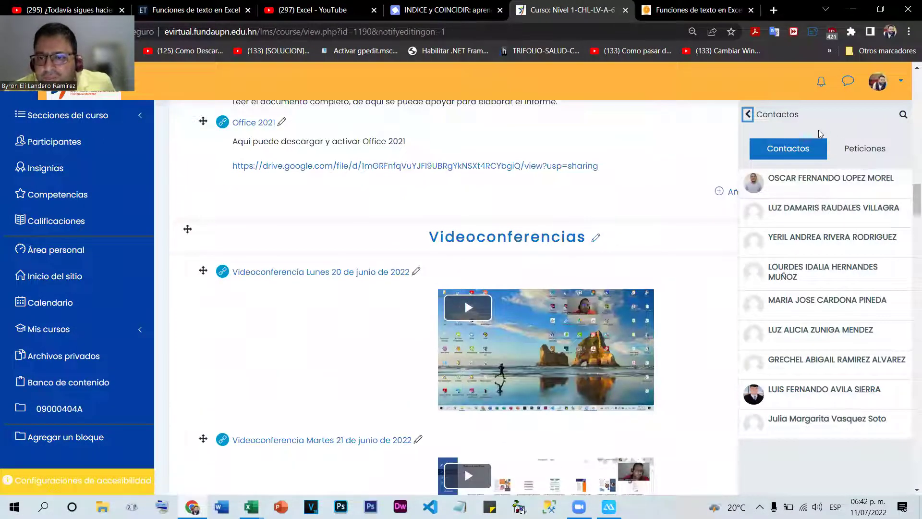
{"action": "scroll", "coordinate": [825, 275], "scroll_direction": "down", "scroll_amount": 3}
{"action": "scroll", "coordinate": [826, 274], "scroll_direction": "up", "scroll_amount": 2}
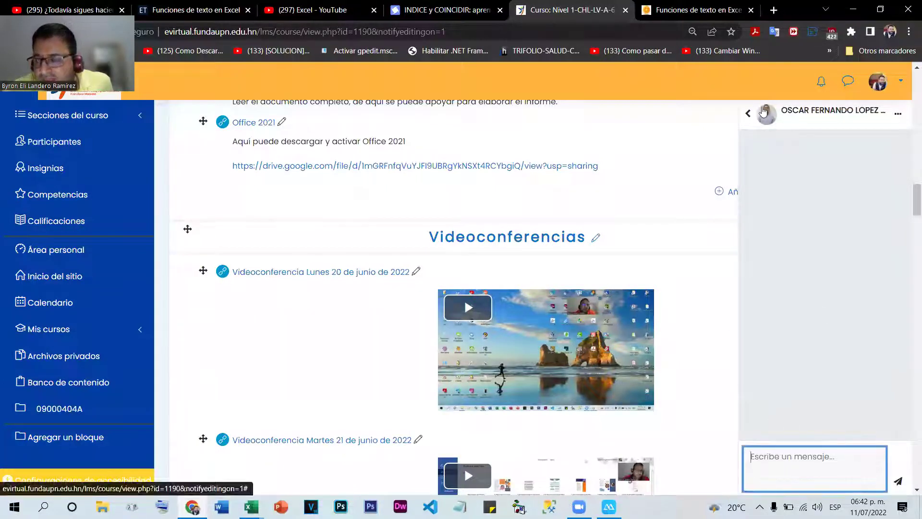
{"action": "left_click", "coordinate": [749, 115]}
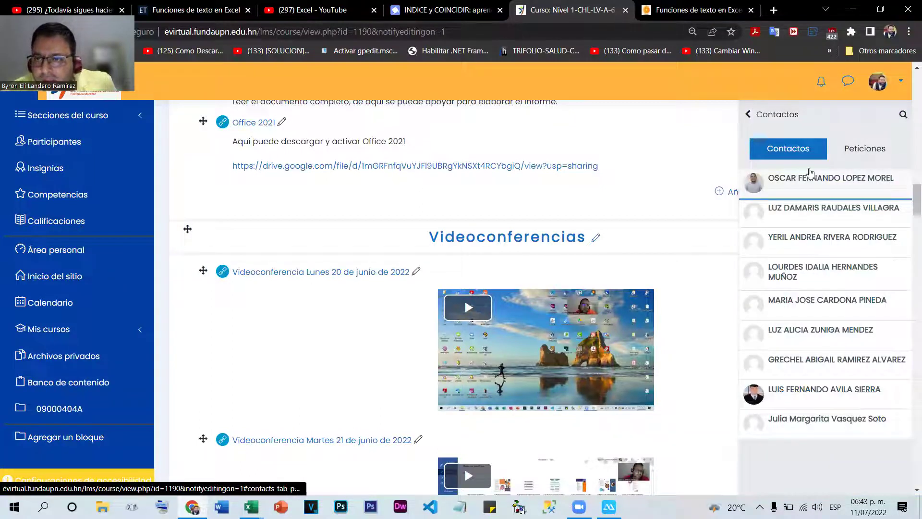
{"action": "left_click", "coordinate": [748, 114]}
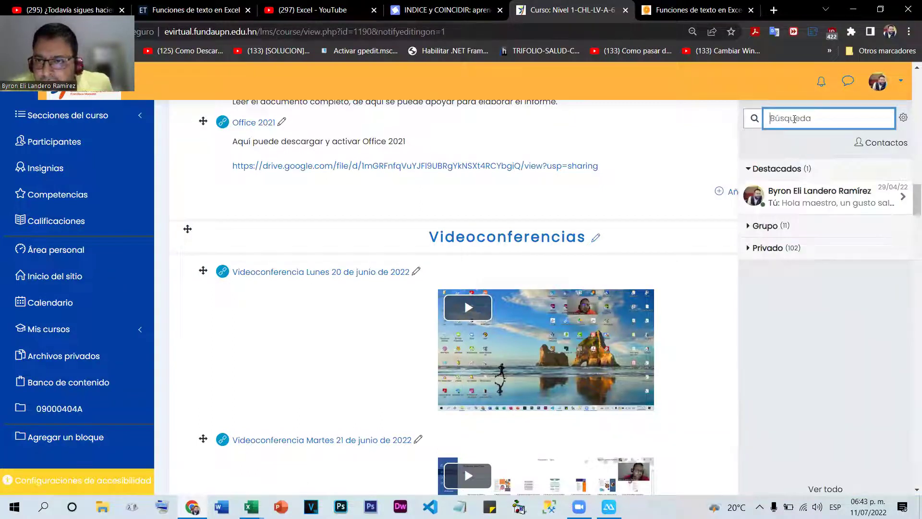
Reopen the Módulo I Choluteca group chat under Grupo, then go back to the Grupo (11) list
{"action": "left_click", "coordinate": [749, 236]}
{"action": "left_click", "coordinate": [796, 262]}
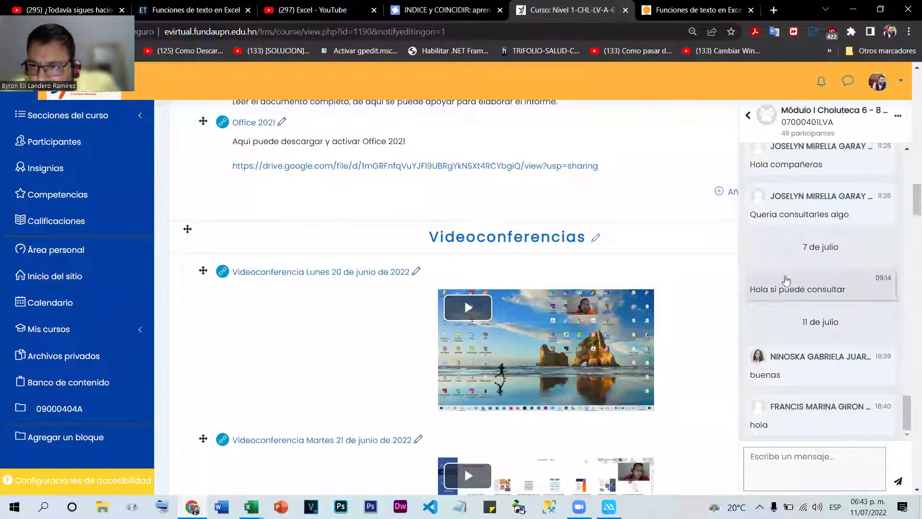
{"action": "left_click", "coordinate": [759, 199]}
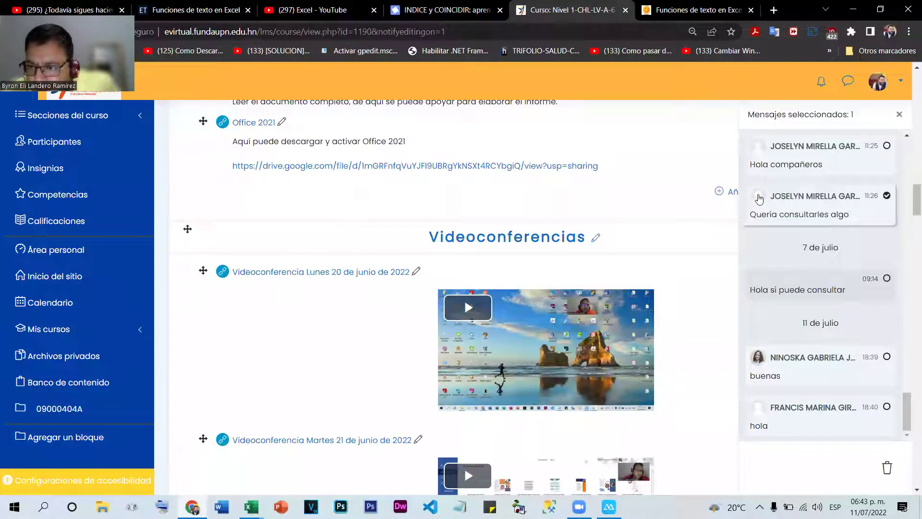
{"action": "left_click", "coordinate": [758, 199]}
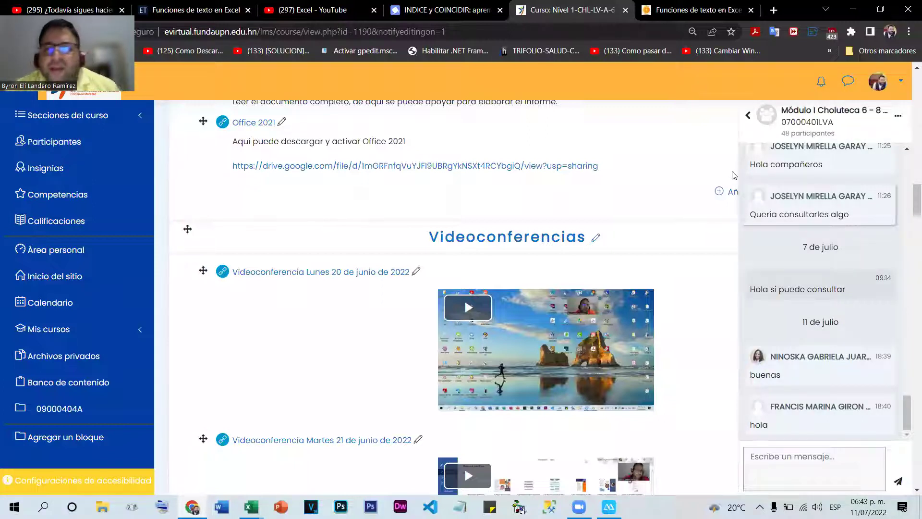
{"action": "left_click", "coordinate": [746, 116]}
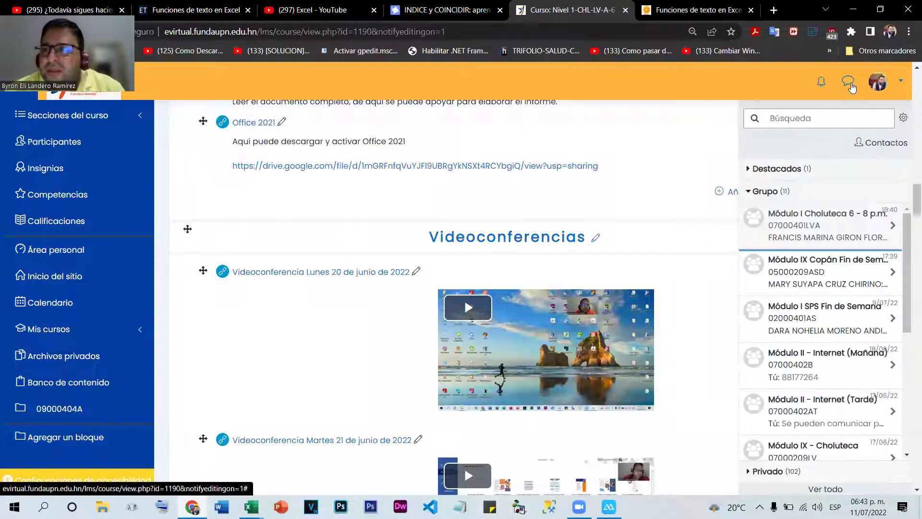
{"action": "scroll", "coordinate": [672, 153], "scroll_direction": "up", "scroll_amount": 15}
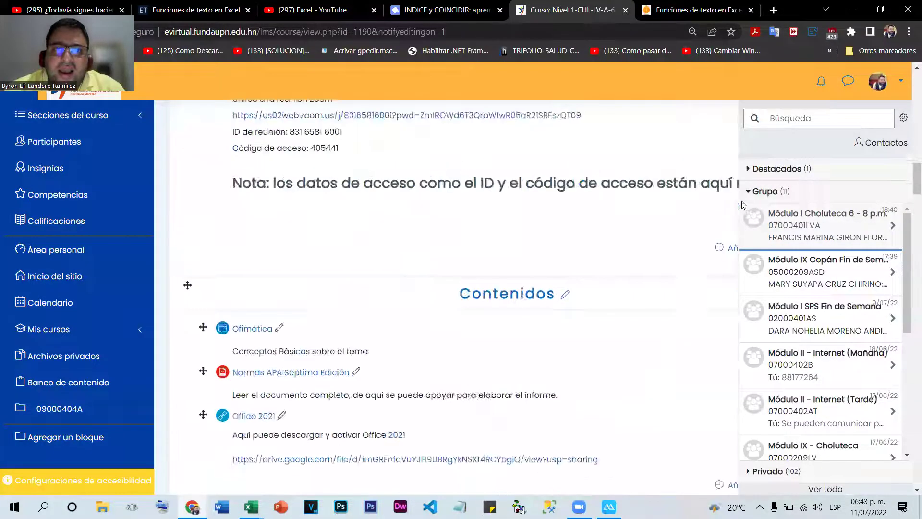
Close the messaging panel, go to page 2 of the Participantes list, and open the teacher's profile
{"action": "left_click", "coordinate": [848, 81]}
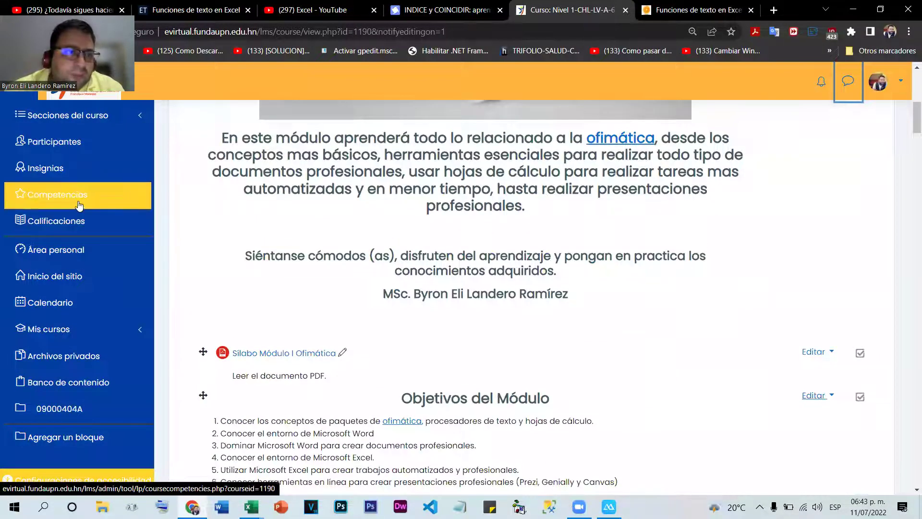
{"action": "left_click", "coordinate": [59, 146]}
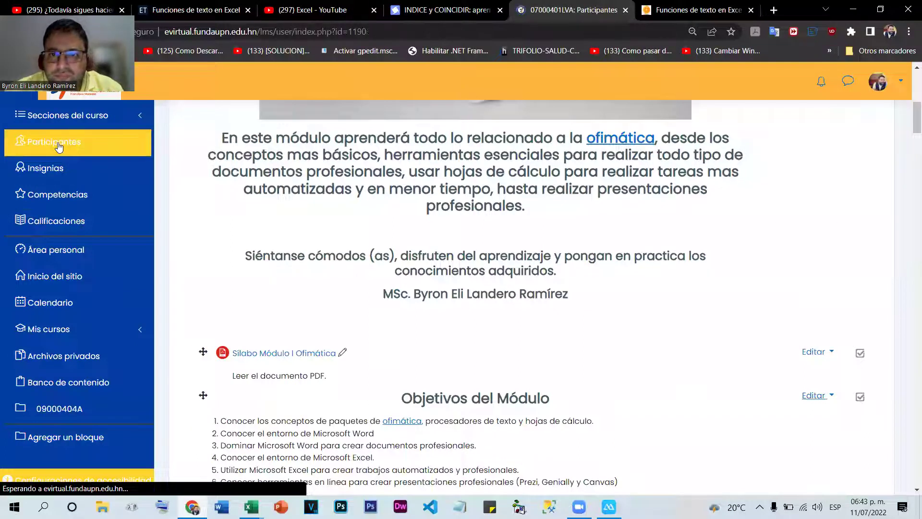
{"action": "scroll", "coordinate": [600, 302], "scroll_direction": "down", "scroll_amount": 5}
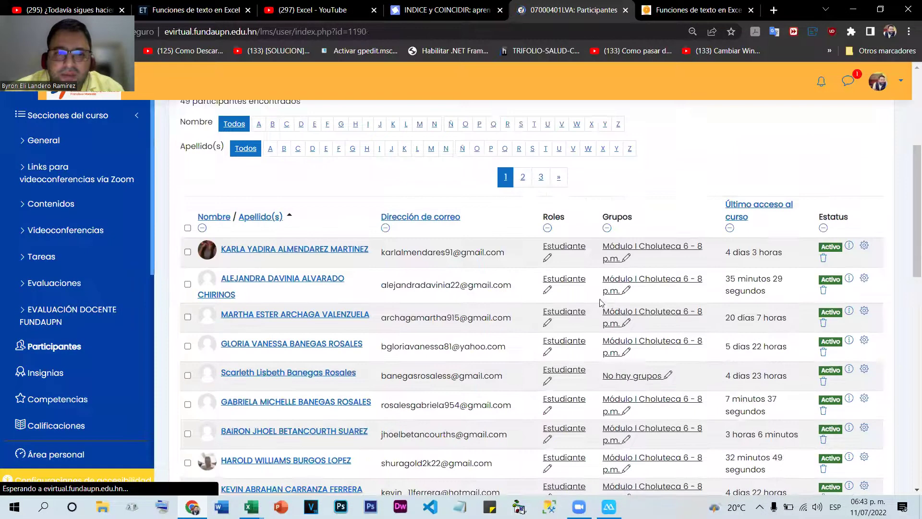
{"action": "scroll", "coordinate": [325, 316], "scroll_direction": "down", "scroll_amount": 10}
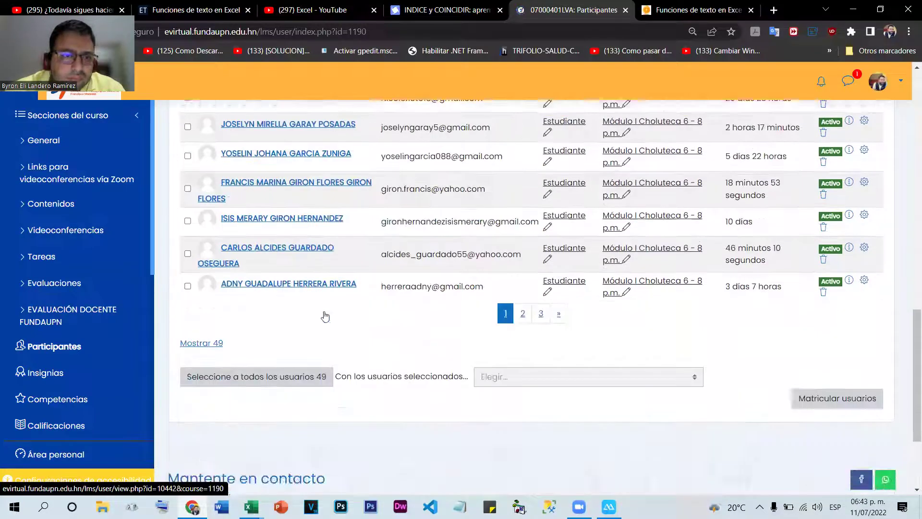
{"action": "scroll", "coordinate": [332, 313], "scroll_direction": "up", "scroll_amount": 10}
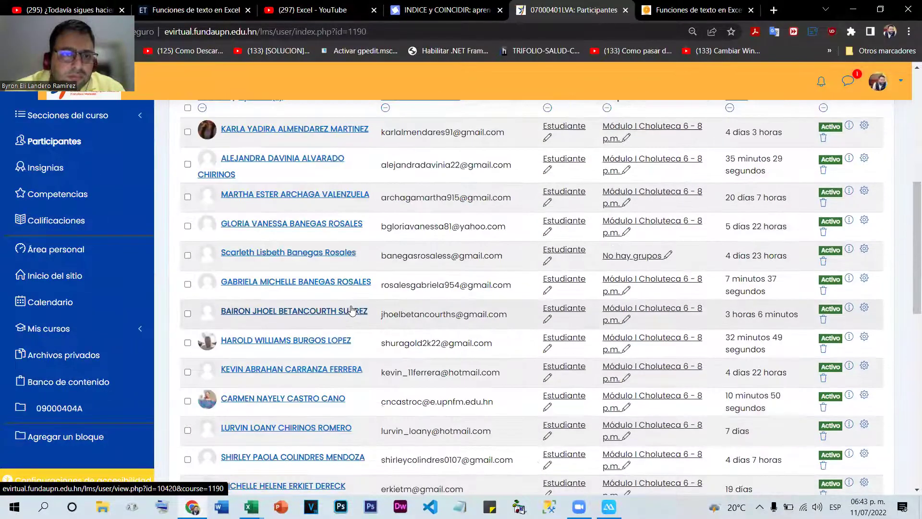
{"action": "scroll", "coordinate": [352, 310], "scroll_direction": "up", "scroll_amount": 2}
{"action": "scroll", "coordinate": [502, 341], "scroll_direction": "down", "scroll_amount": 10}
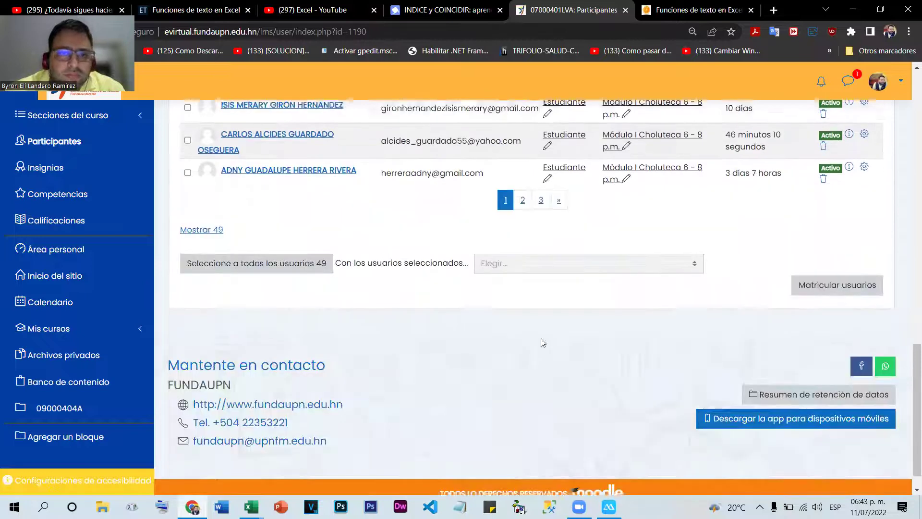
{"action": "left_click", "coordinate": [523, 200]}
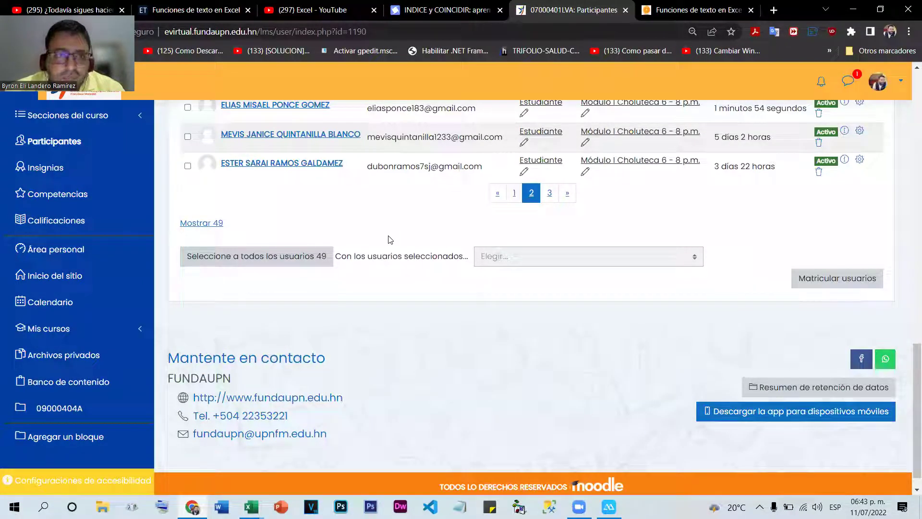
{"action": "scroll", "coordinate": [410, 250], "scroll_direction": "up", "scroll_amount": 10}
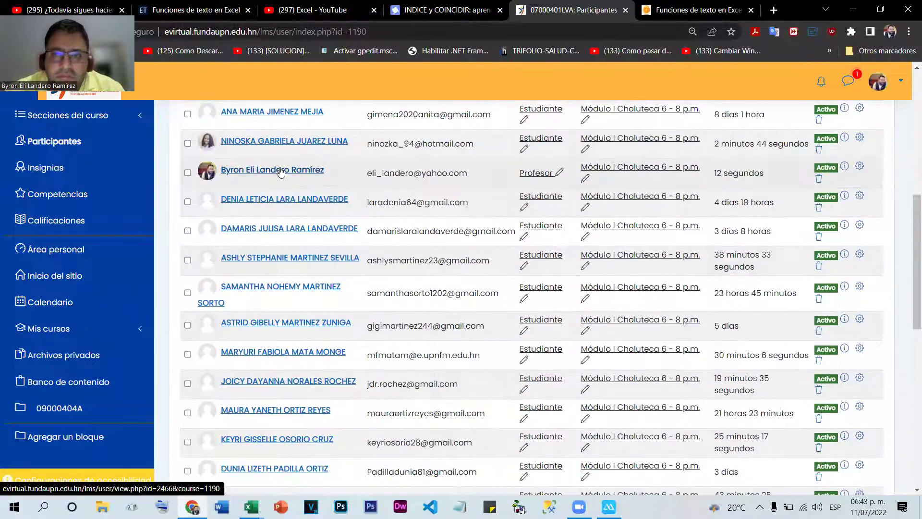
{"action": "left_click", "coordinate": [280, 172]}
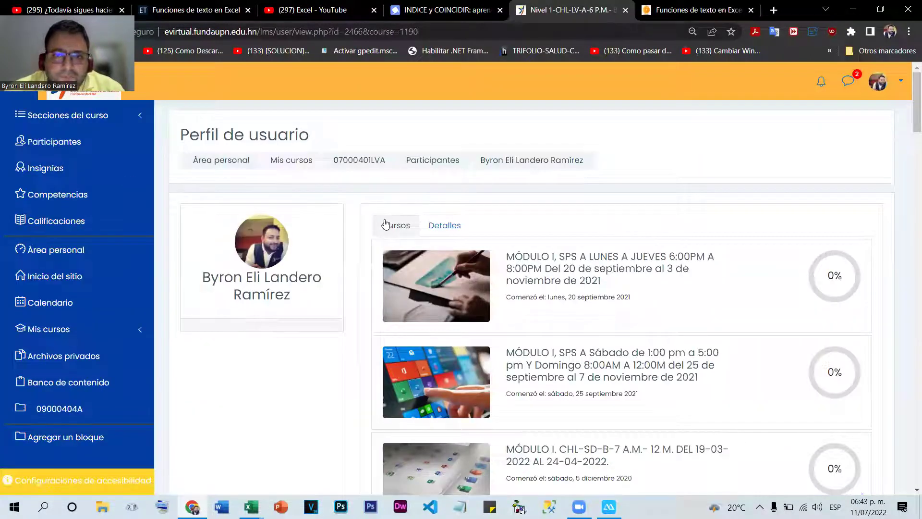
Review the teacher profile's Detalles, then go back and open a student's profile
{"action": "scroll", "coordinate": [572, 226], "scroll_direction": "down", "scroll_amount": 5}
{"action": "scroll", "coordinate": [510, 216], "scroll_direction": "up", "scroll_amount": 5}
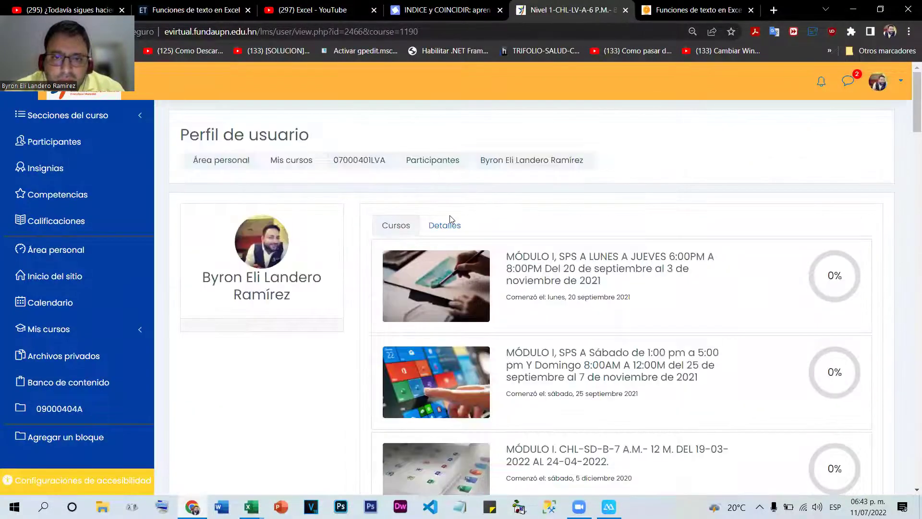
{"action": "left_click", "coordinate": [448, 222]}
{"action": "scroll", "coordinate": [716, 296], "scroll_direction": "down", "scroll_amount": 6}
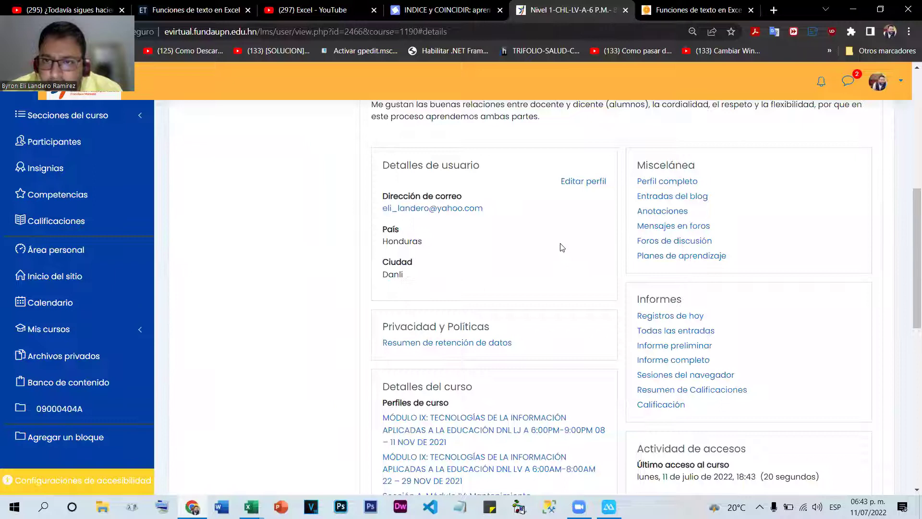
{"action": "scroll", "coordinate": [584, 244], "scroll_direction": "down", "scroll_amount": 3}
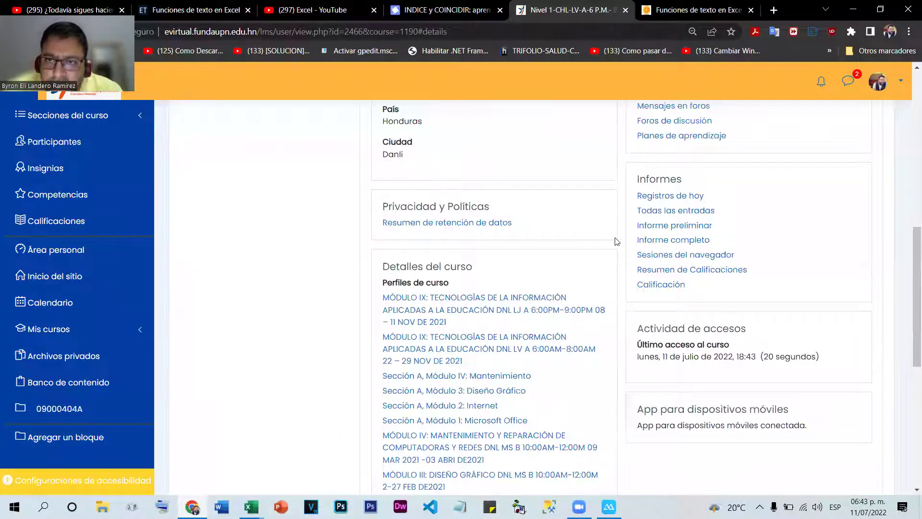
{"action": "scroll", "coordinate": [616, 242], "scroll_direction": "up", "scroll_amount": 10}
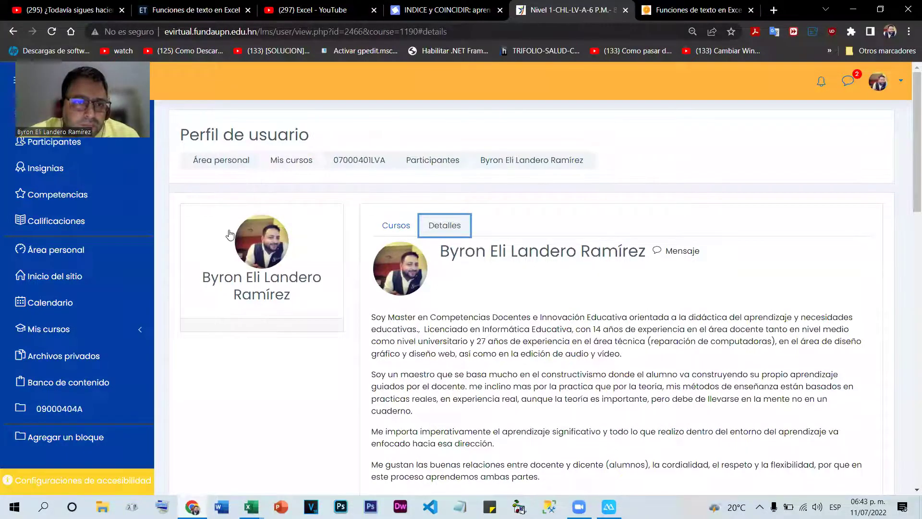
{"action": "key", "text": "alt+Left"}
{"action": "left_click", "coordinate": [294, 248]}
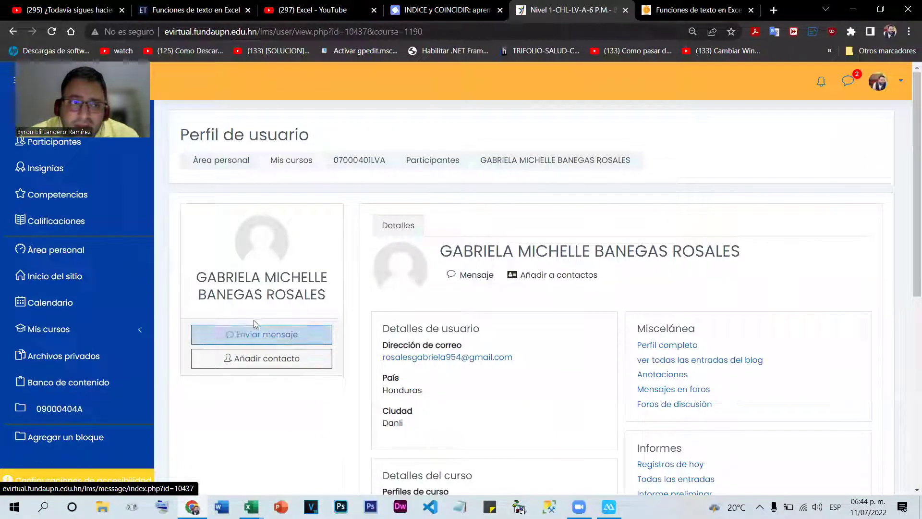
Use Enviar mensaje on the student's profile and open the Módulo I Choluteca 6 - 8 p.m. chat
{"action": "left_click", "coordinate": [266, 336]}
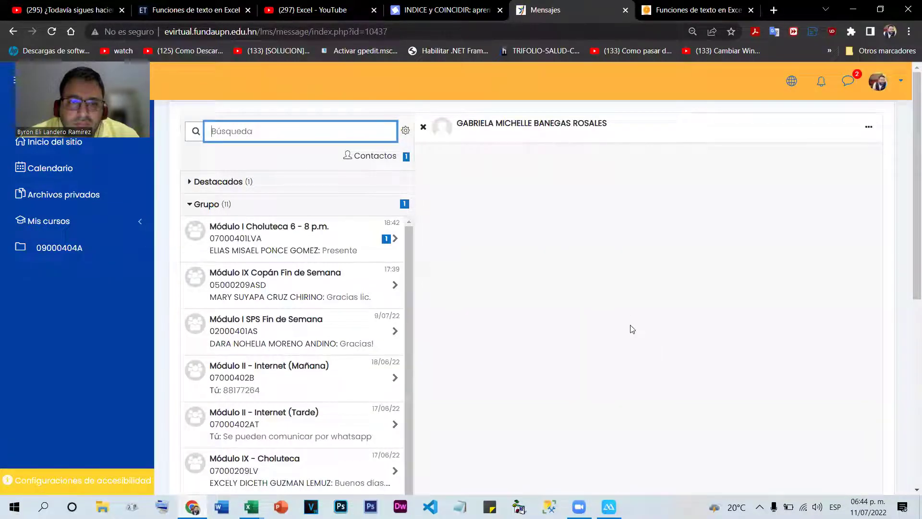
{"action": "left_click", "coordinate": [253, 236]}
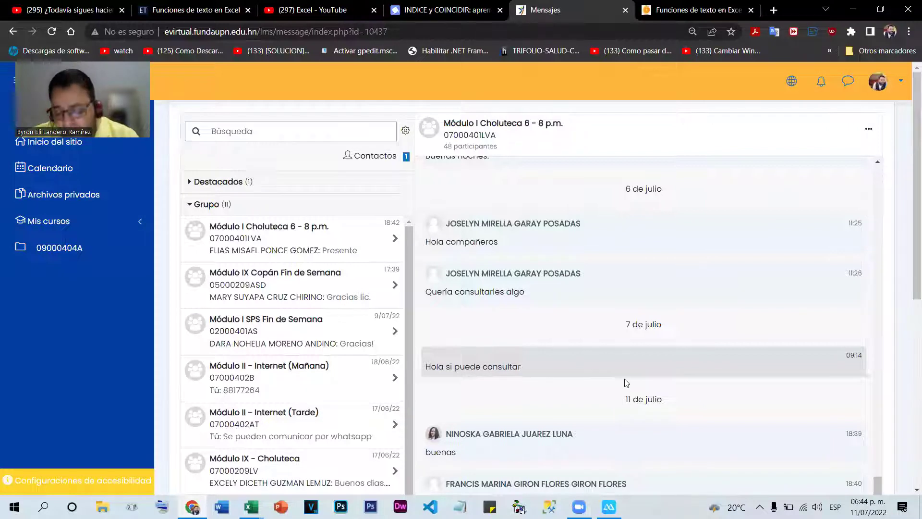
{"action": "left_click", "coordinate": [853, 9]}
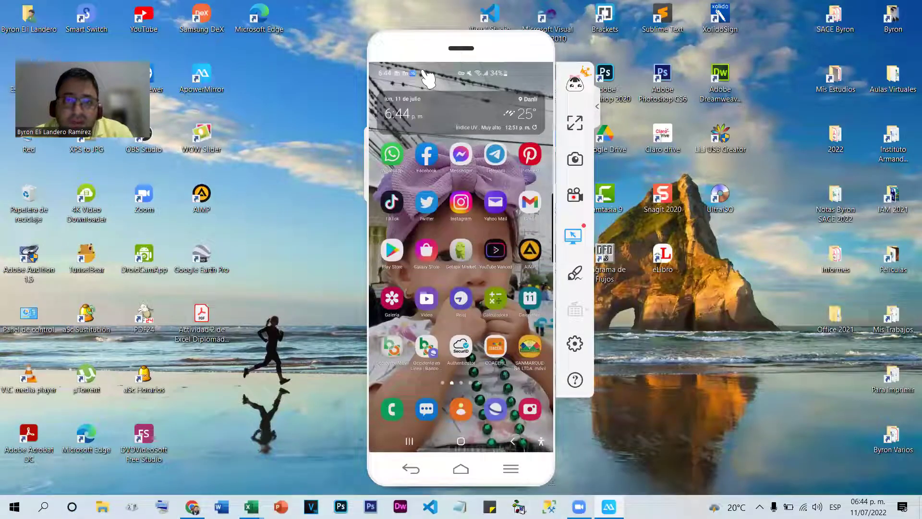
{"action": "left_click_drag", "start_coordinate": [429, 79], "coordinate": [432, 140]}
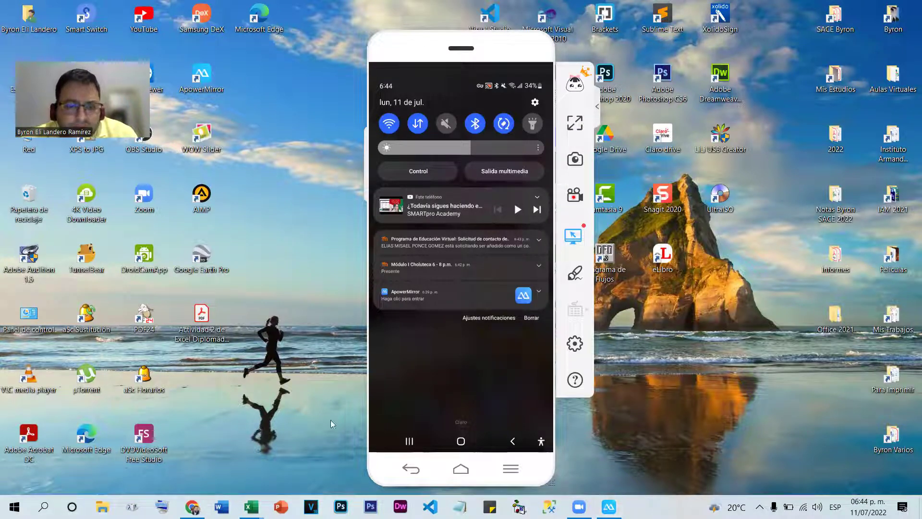
{"action": "left_click", "coordinate": [192, 506]}
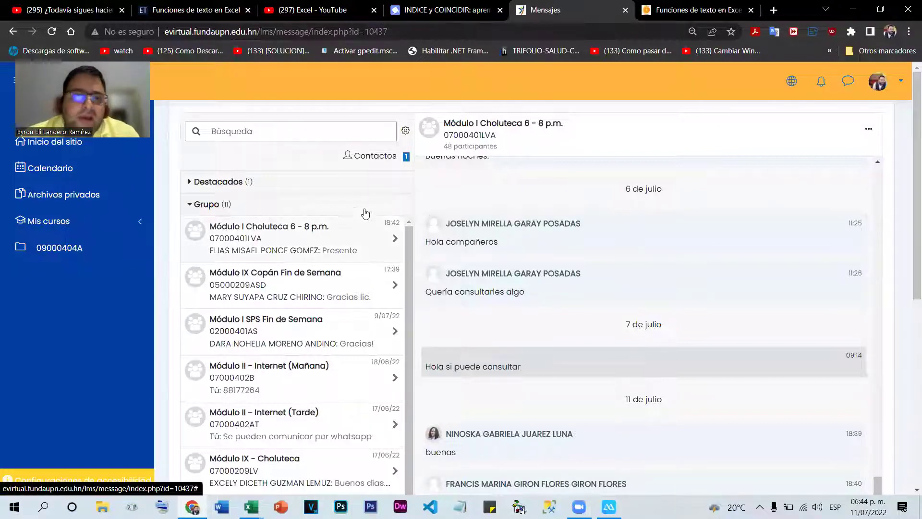
{"action": "scroll", "coordinate": [481, 226], "scroll_direction": "up", "scroll_amount": 10}
Open Moodle's messaging drawer and browse the Grupo, Privado (102) and contacts lists
{"action": "scroll", "coordinate": [497, 231], "scroll_direction": "up", "scroll_amount": 10}
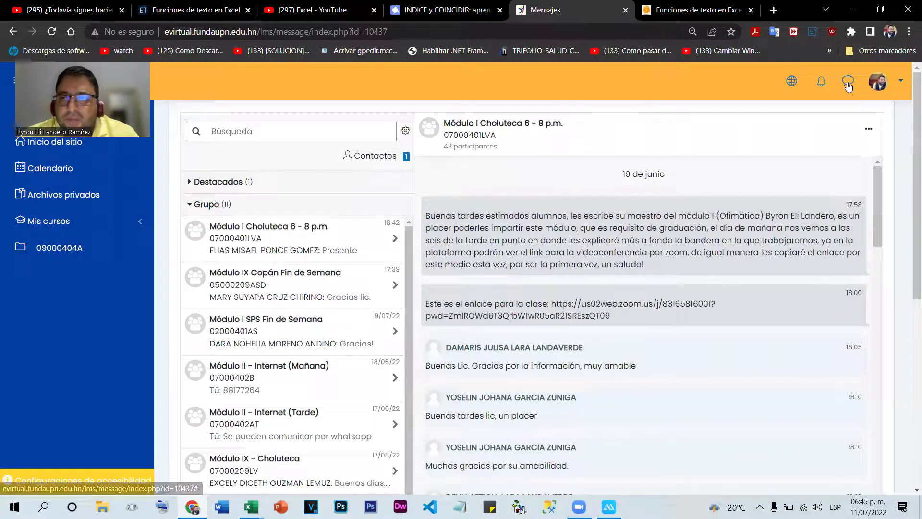
{"action": "left_click", "coordinate": [849, 85]}
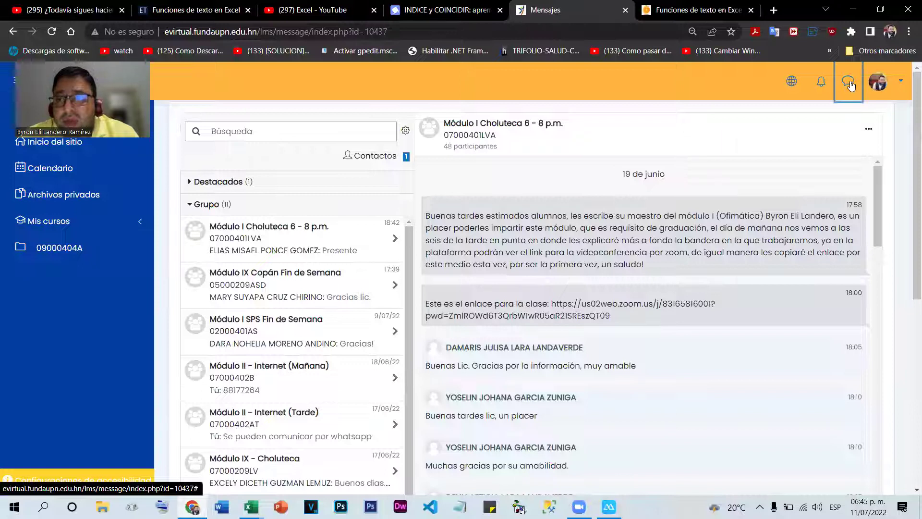
{"action": "left_click", "coordinate": [763, 193]}
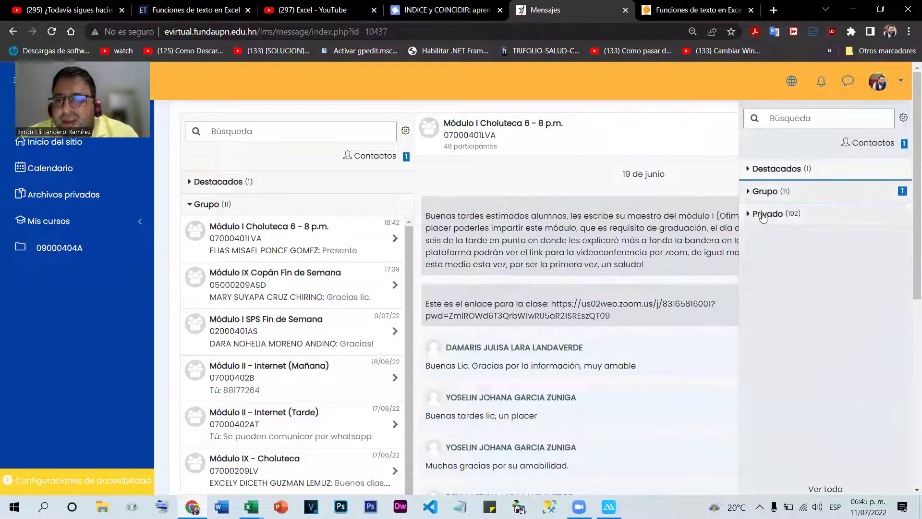
{"action": "left_click", "coordinate": [771, 224]}
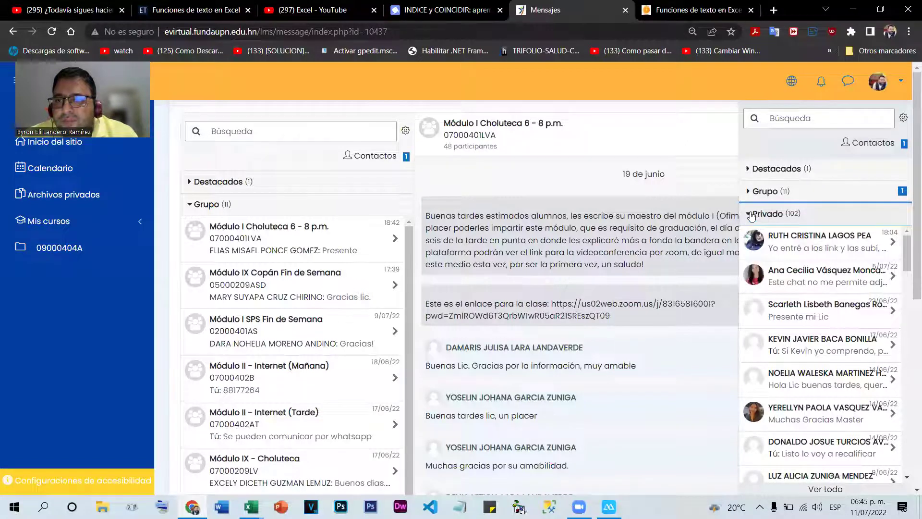
{"action": "left_click", "coordinate": [748, 215]}
{"action": "left_click", "coordinate": [871, 144]}
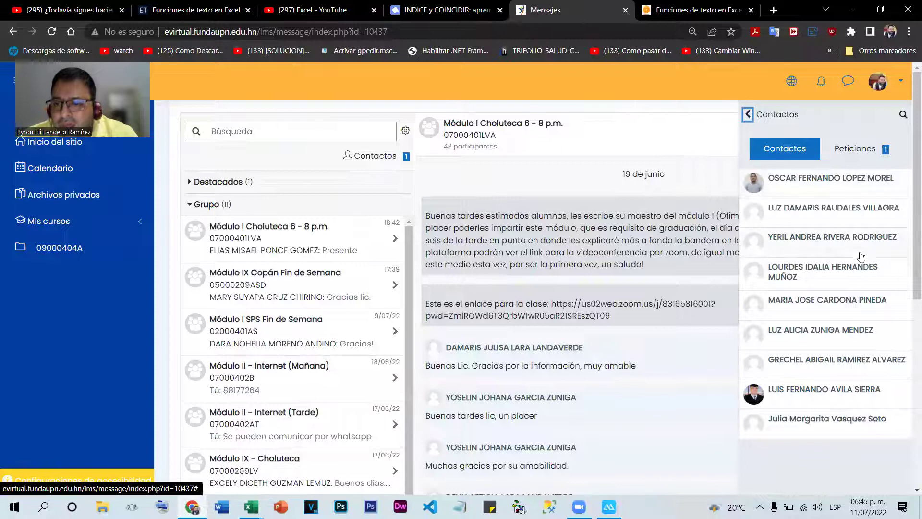
{"action": "scroll", "coordinate": [861, 257], "scroll_direction": "down", "scroll_amount": 5}
{"action": "scroll", "coordinate": [772, 251], "scroll_direction": "up", "scroll_amount": 5}
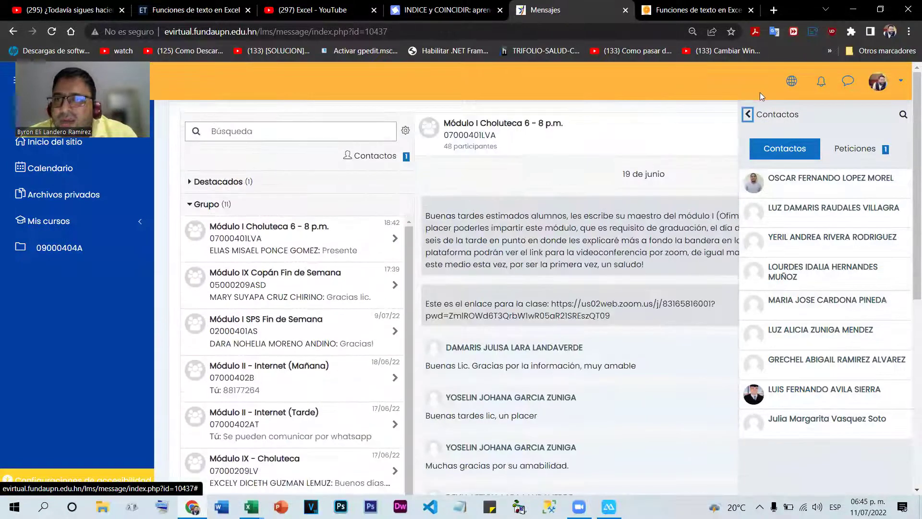
Return to the messages overview, close the drawer and close the Mensajes tab
{"action": "left_click", "coordinate": [747, 115]}
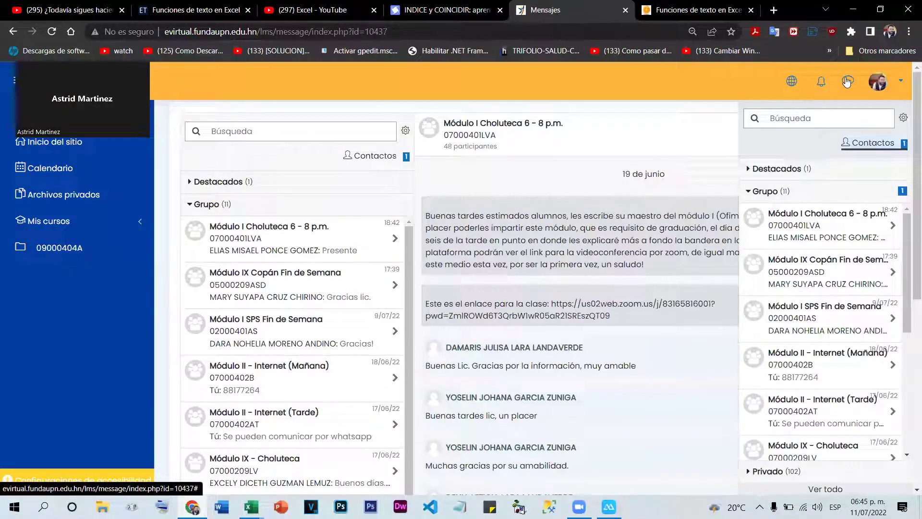
{"action": "left_click", "coordinate": [847, 81]}
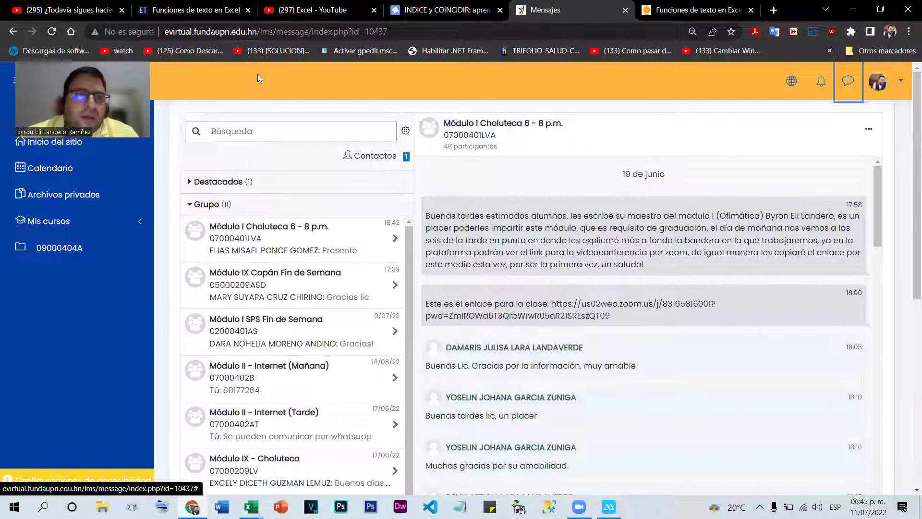
{"action": "left_click", "coordinate": [625, 10]}
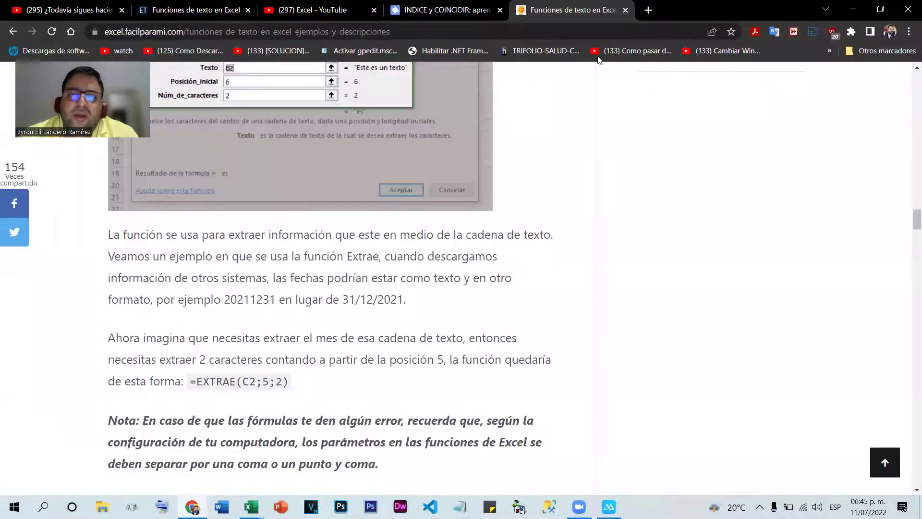
Switch to the phone mirror, open the Módulo I Choluteca group chat notification, then return to messages
{"action": "left_click", "coordinate": [853, 9]}
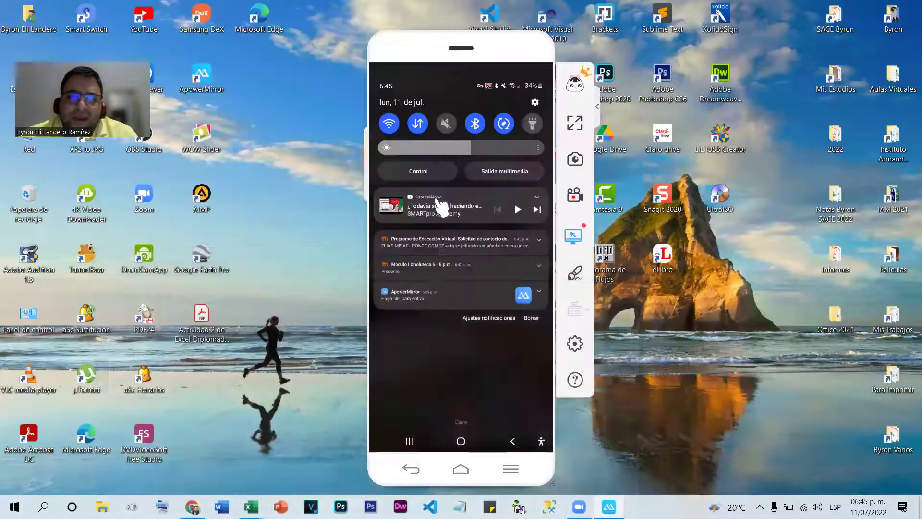
{"action": "left_click", "coordinate": [459, 264]}
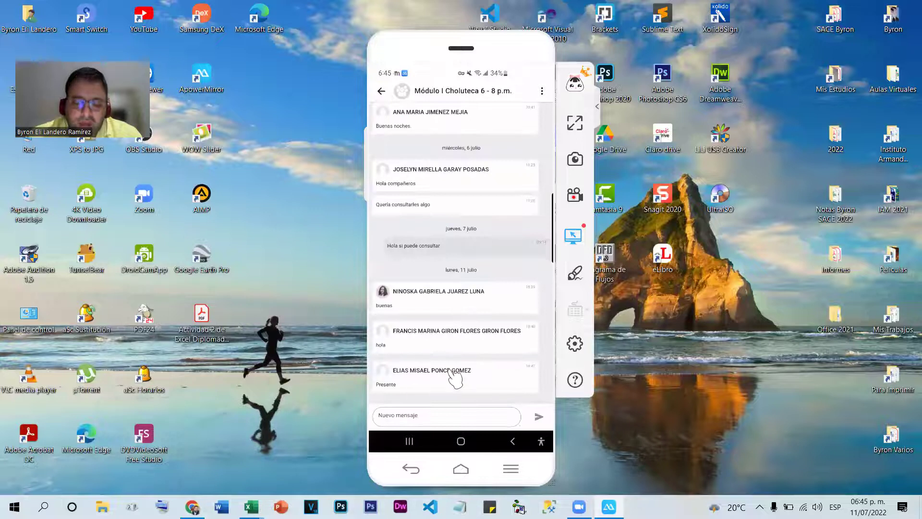
{"action": "right_click", "coordinate": [454, 377]}
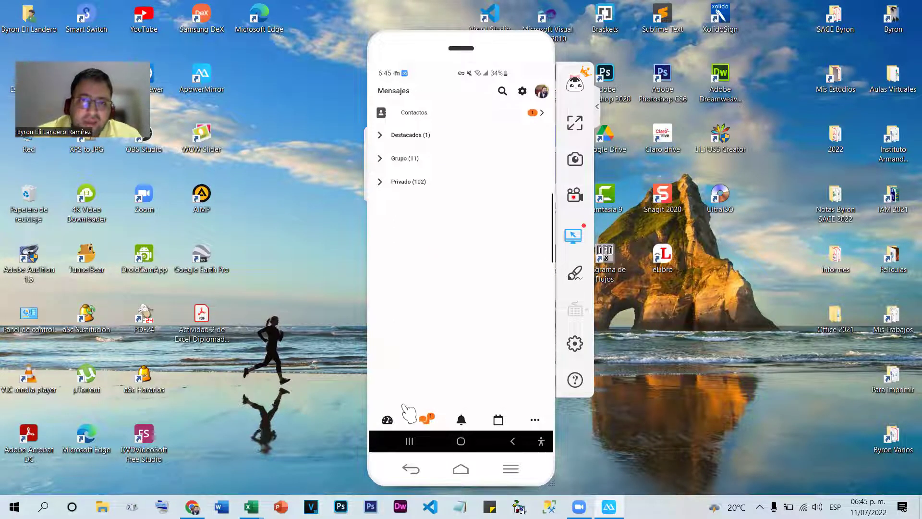
Open the Módulo I Choluteca 6 - 8 p.m. group chat, then back out to the dashboard
{"action": "left_click", "coordinate": [418, 187]}
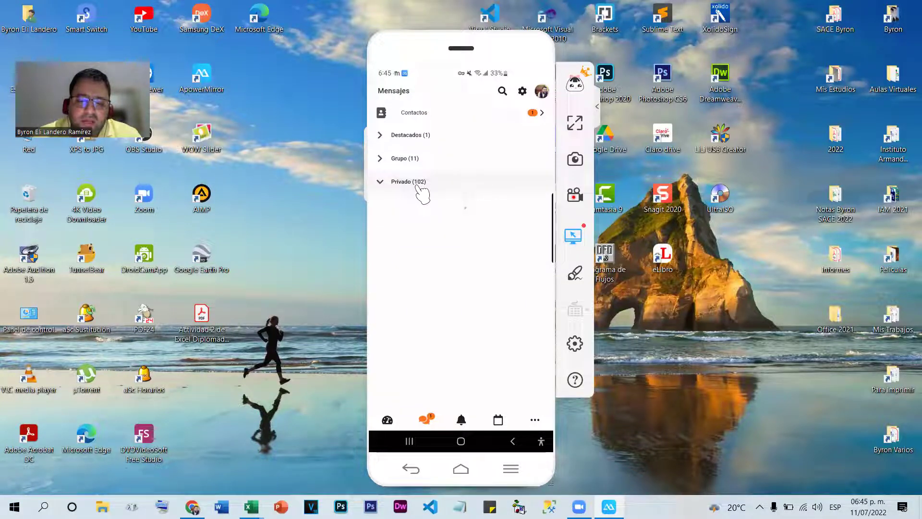
{"action": "left_click", "coordinate": [419, 189]}
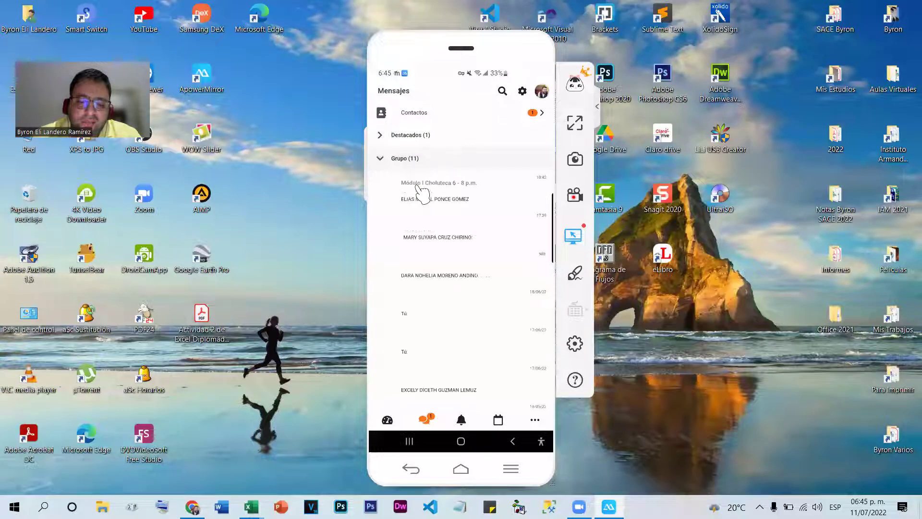
{"action": "left_click", "coordinate": [419, 189]}
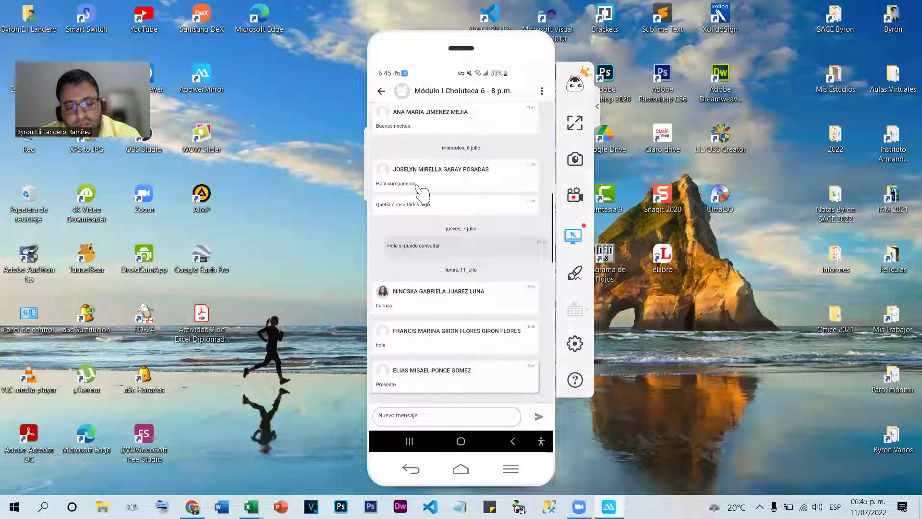
{"action": "right_click", "coordinate": [421, 192]}
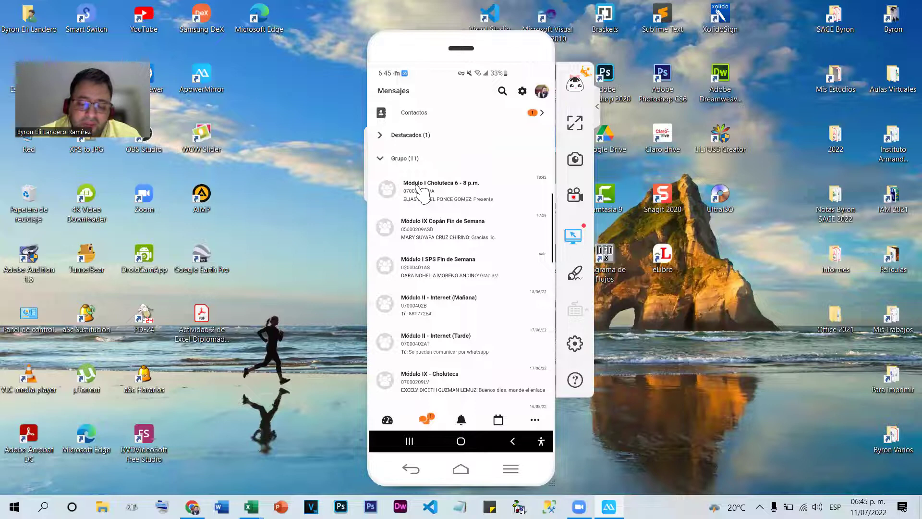
{"action": "right_click", "coordinate": [421, 192]}
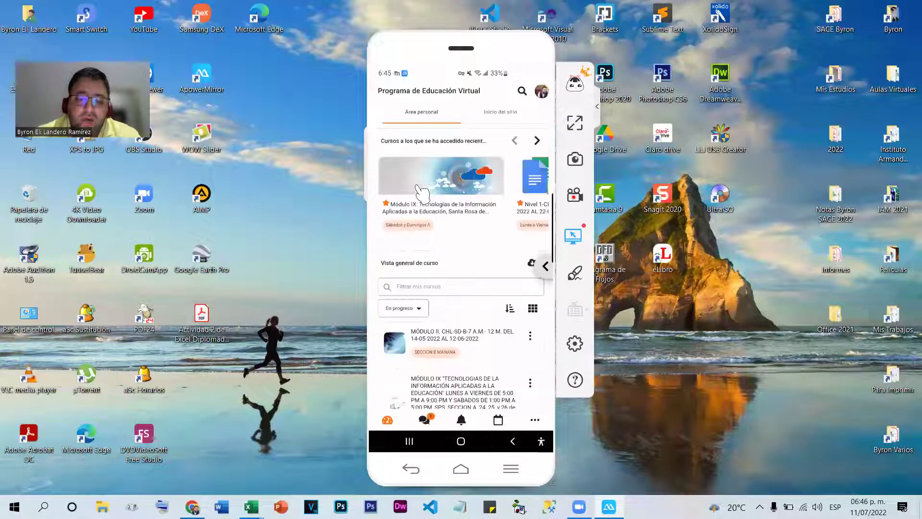
Open the Nivel 1-CHL-LV-A-6 course and scroll its Participantes list down to a student
{"action": "scroll", "coordinate": [422, 193], "scroll_direction": "down", "scroll_amount": 2}
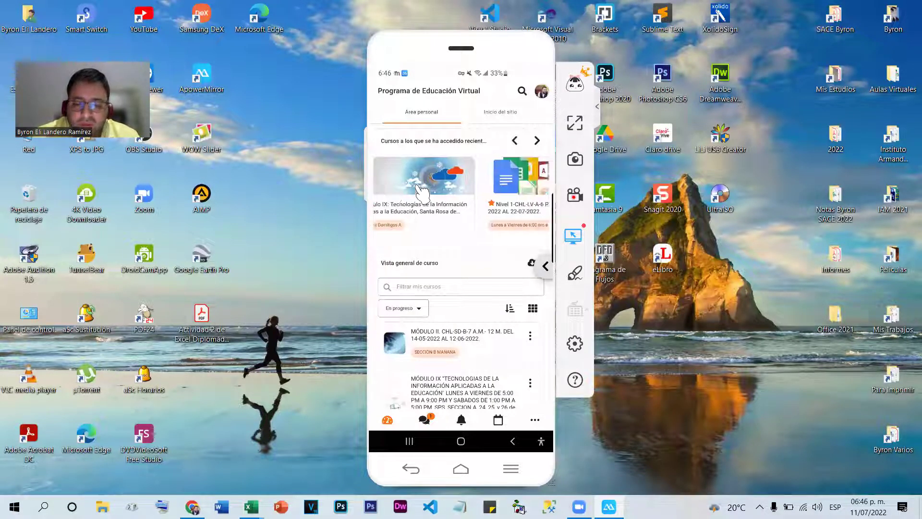
{"action": "left_click", "coordinate": [421, 192]}
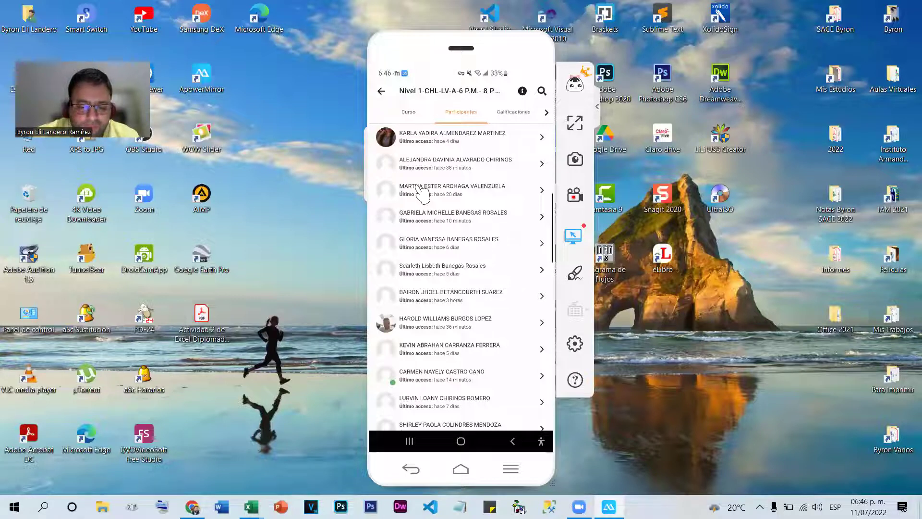
{"action": "scroll", "coordinate": [421, 193], "scroll_direction": "down", "scroll_amount": 3}
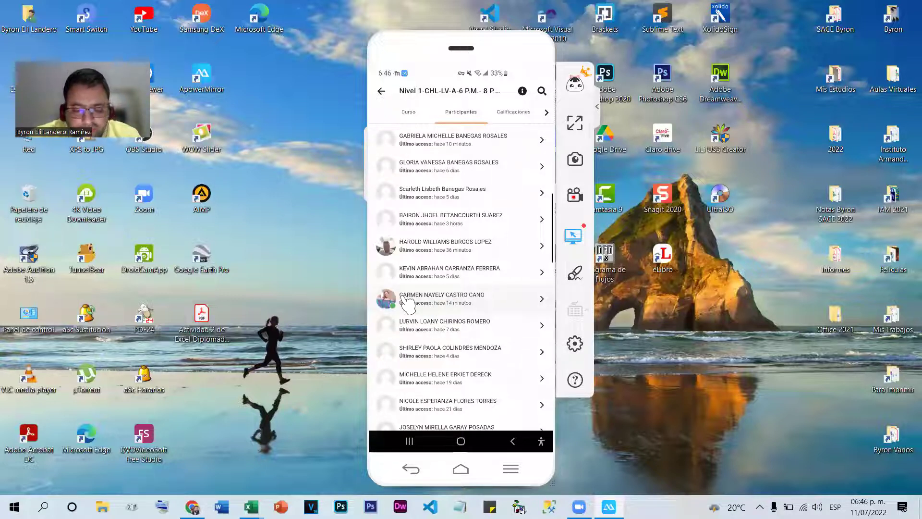
{"action": "scroll", "coordinate": [407, 302], "scroll_direction": "down", "scroll_amount": 10}
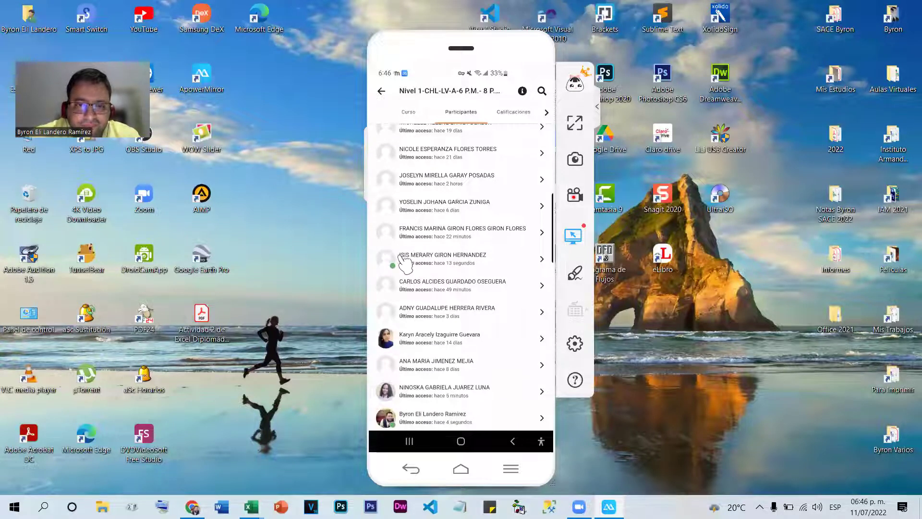
{"action": "scroll", "coordinate": [405, 260], "scroll_direction": "down", "scroll_amount": 5}
{"action": "scroll", "coordinate": [406, 264], "scroll_direction": "down", "scroll_amount": 1}
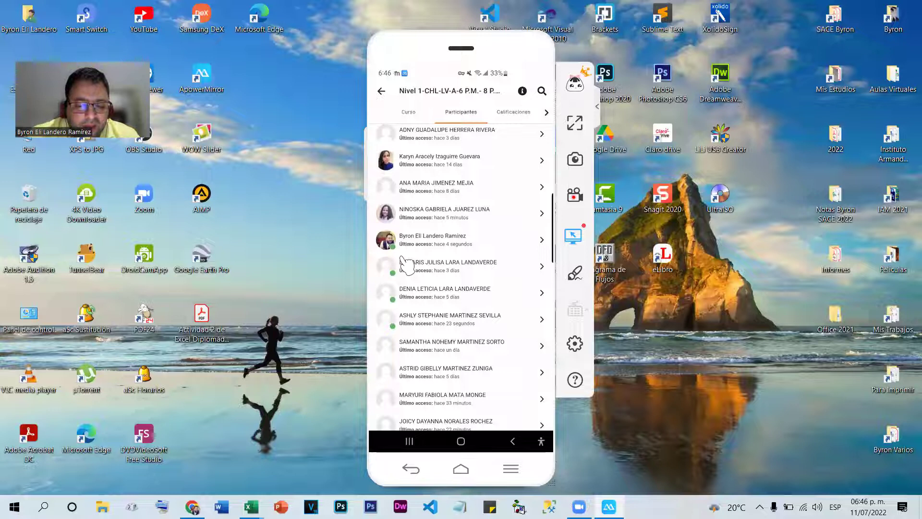
{"action": "scroll", "coordinate": [404, 264], "scroll_direction": "down", "scroll_amount": 5}
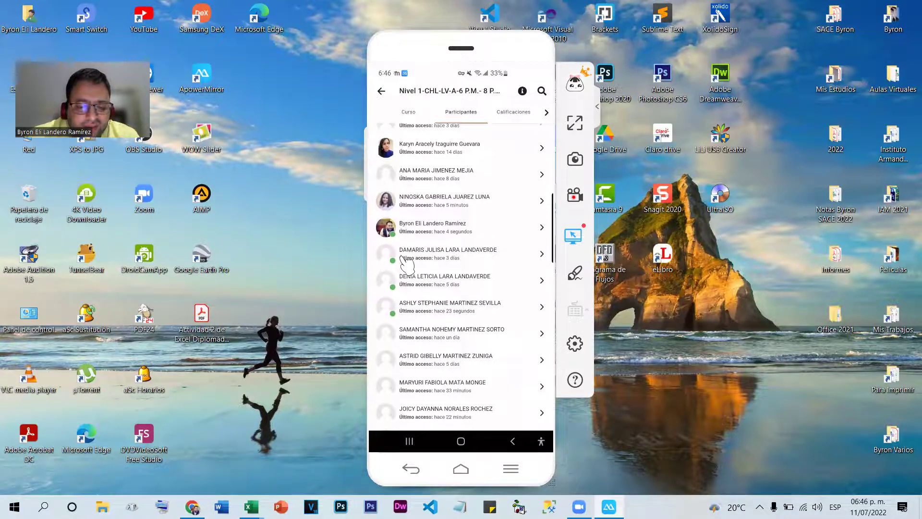
{"action": "scroll", "coordinate": [405, 263], "scroll_direction": "down", "scroll_amount": 3}
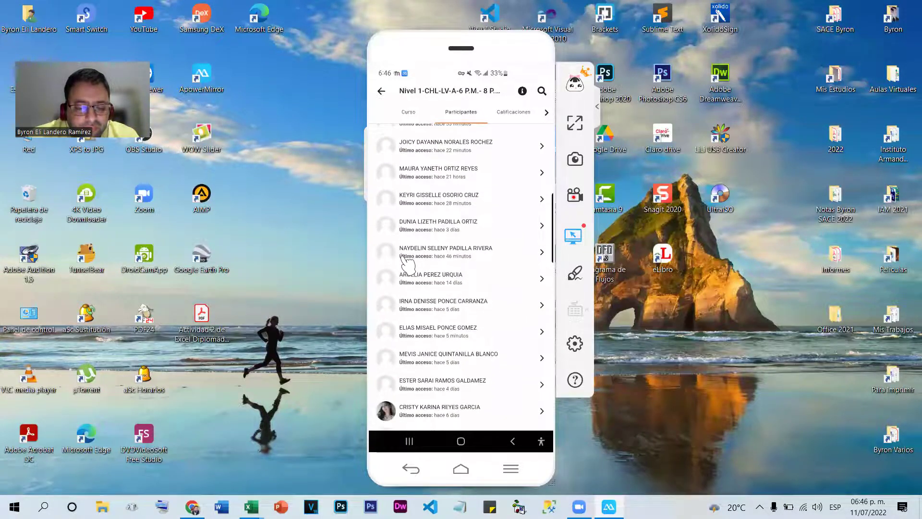
{"action": "scroll", "coordinate": [405, 263], "scroll_direction": "down", "scroll_amount": 5}
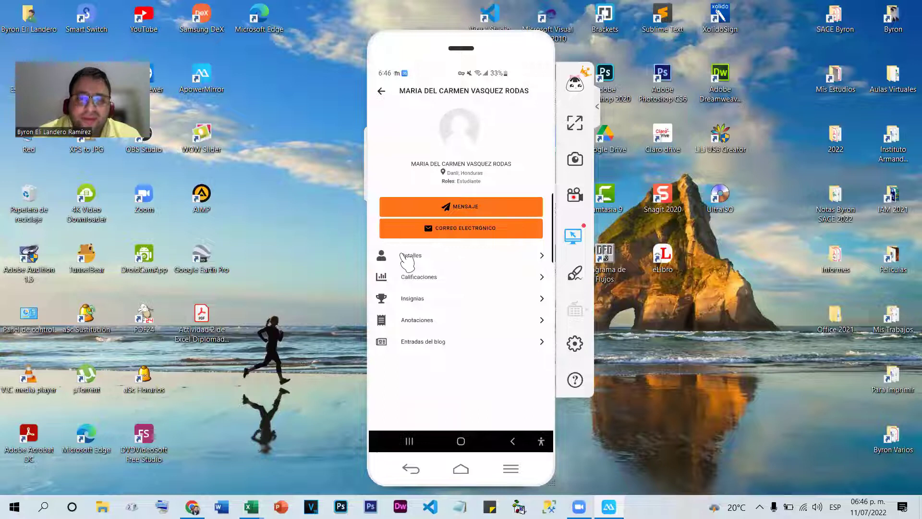
Start a private message to the student, then quit ApowerMirror with Salir del programa
{"action": "left_click", "coordinate": [465, 206]}
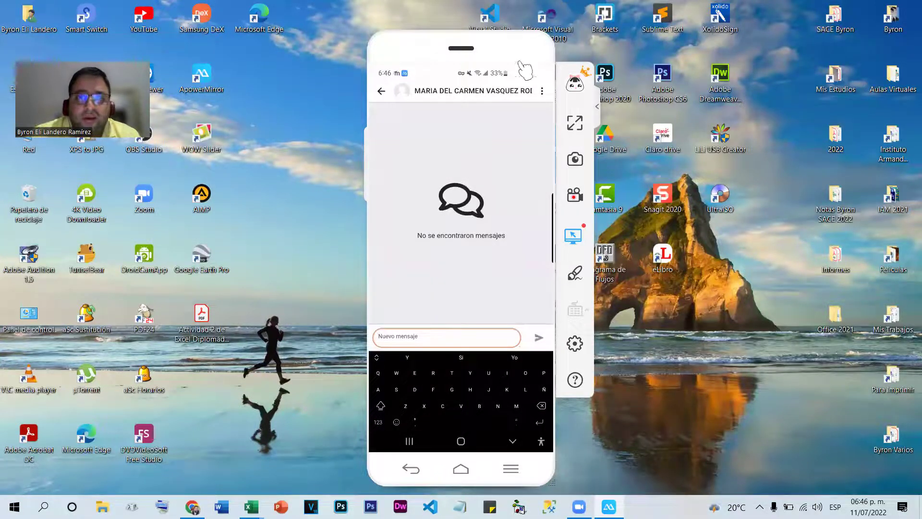
{"action": "left_click", "coordinate": [542, 51]}
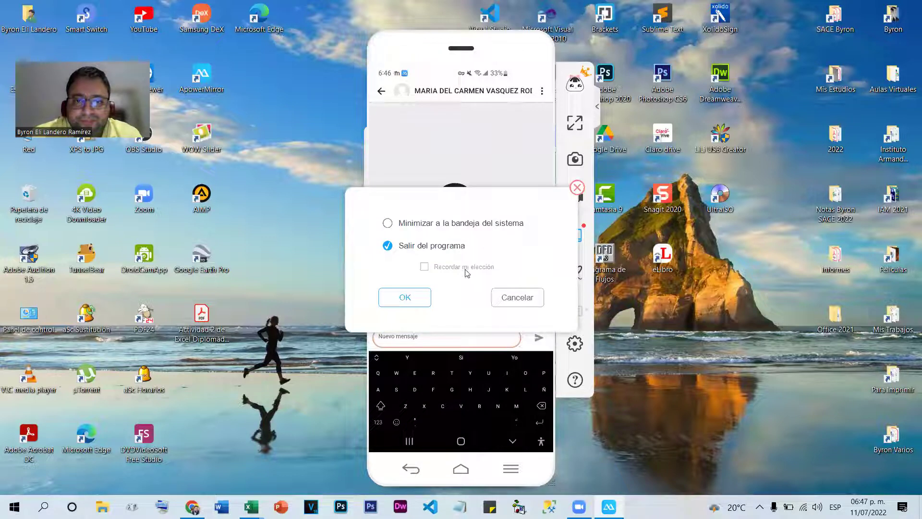
{"action": "left_click", "coordinate": [403, 300]}
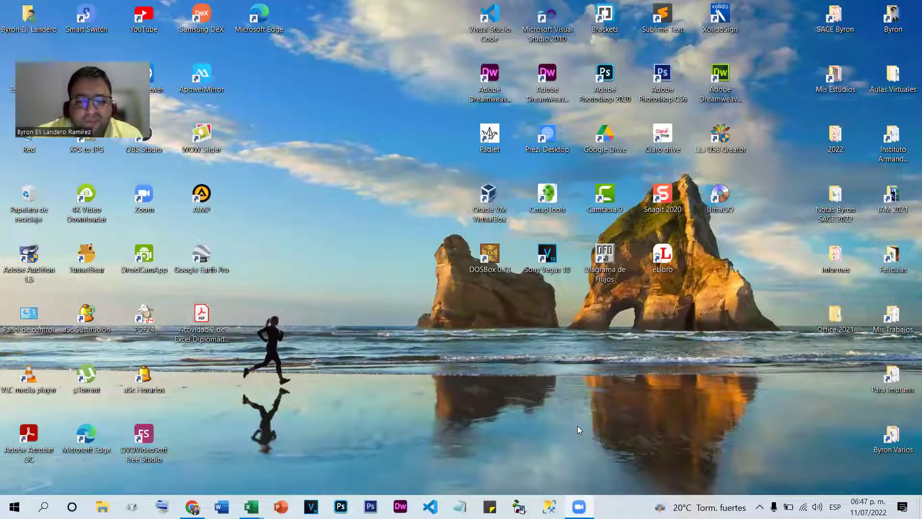
{"action": "key", "text": "alt+s"}
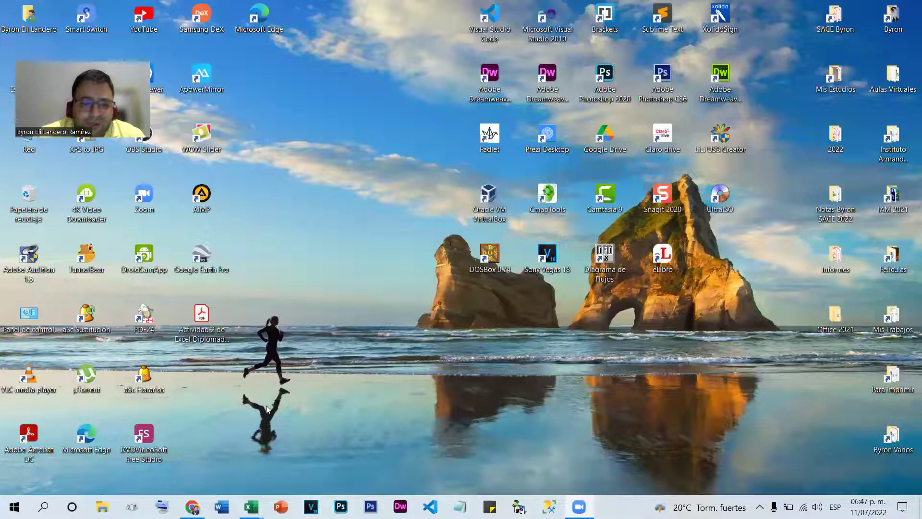
Bring Libro1 forward and enter the headings Nombre in G5 and Apellido in H5
{"action": "mouse_move", "coordinate": [251, 506]}
{"action": "left_click", "coordinate": [317, 449]}
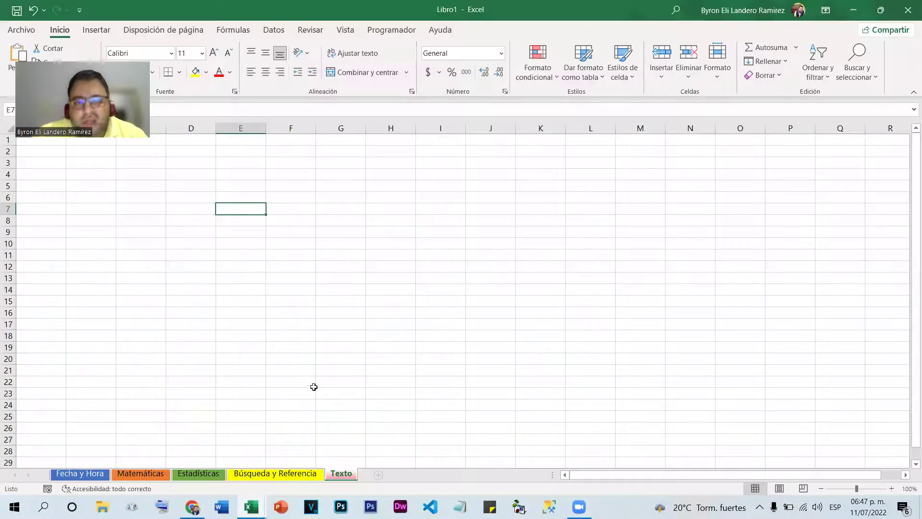
{"action": "left_click", "coordinate": [320, 229]}
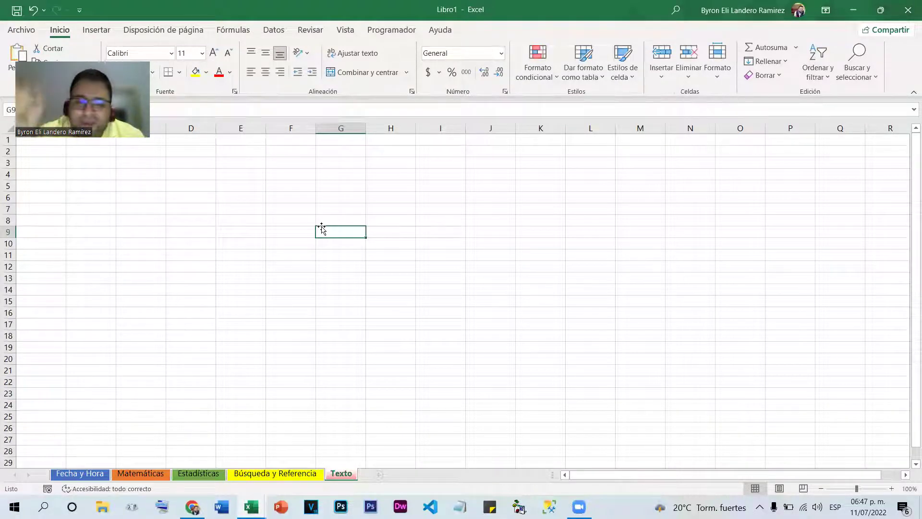
{"action": "left_click", "coordinate": [303, 190]}
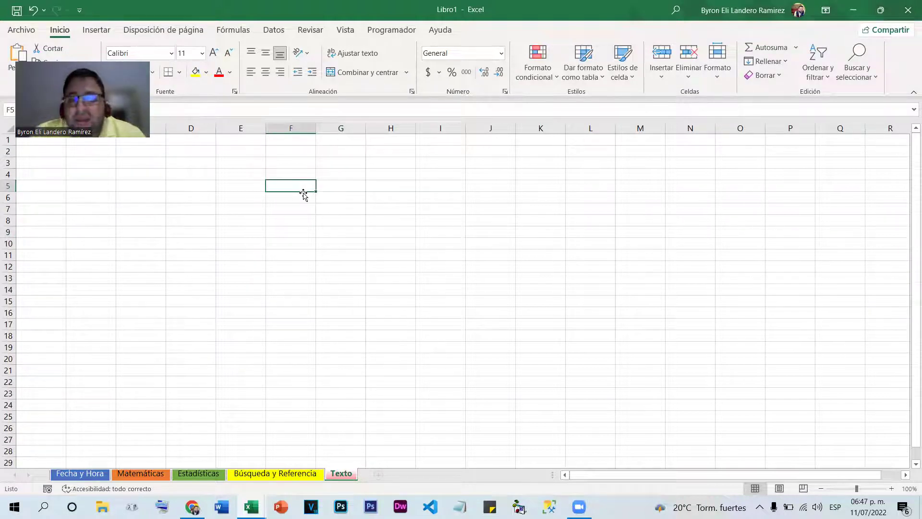
{"action": "left_click", "coordinate": [338, 185]}
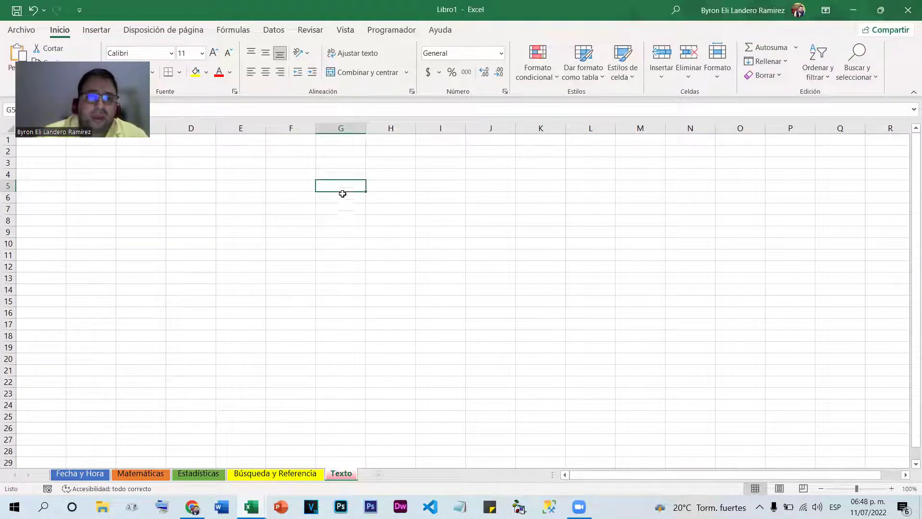
{"action": "type", "text": "Nombre"}
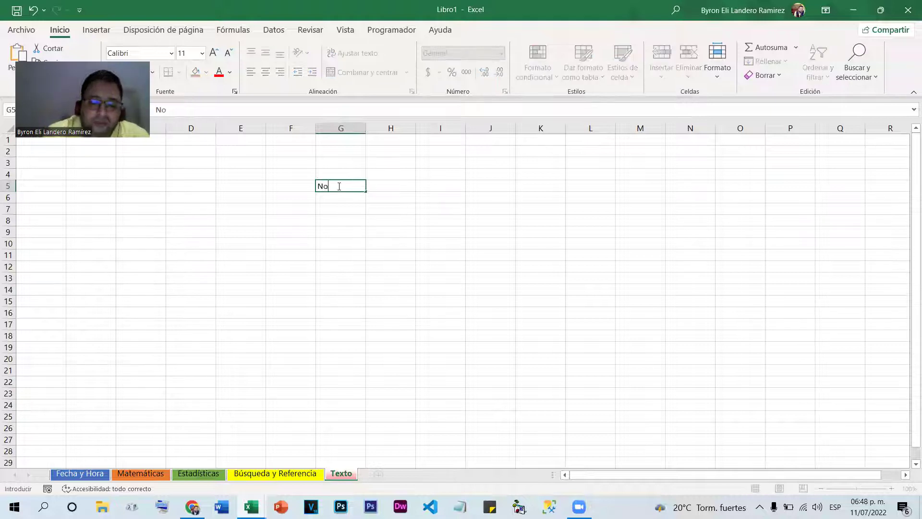
{"action": "key", "text": "Tab"}
{"action": "type", "text": "Apellido"}
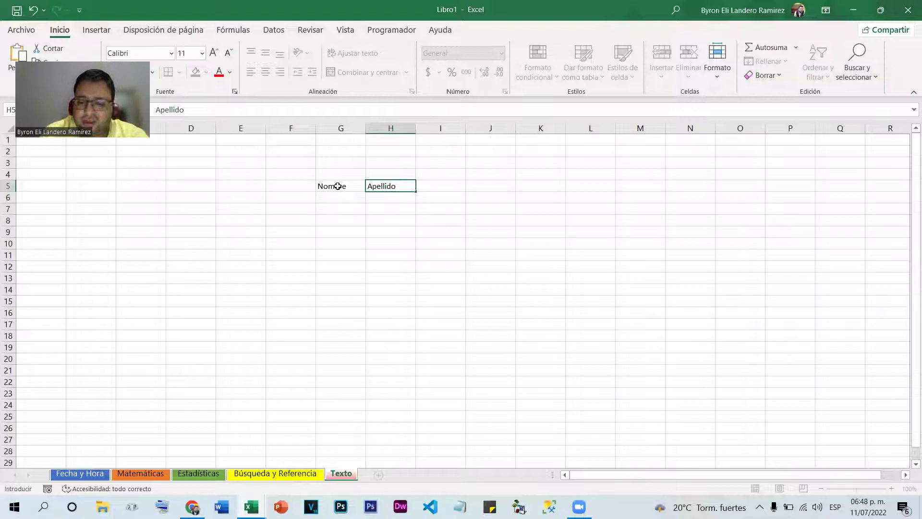
{"action": "key", "text": "Return"}
Enter a person's first name in G6 and their surname in H6
{"action": "key", "text": "Left"}
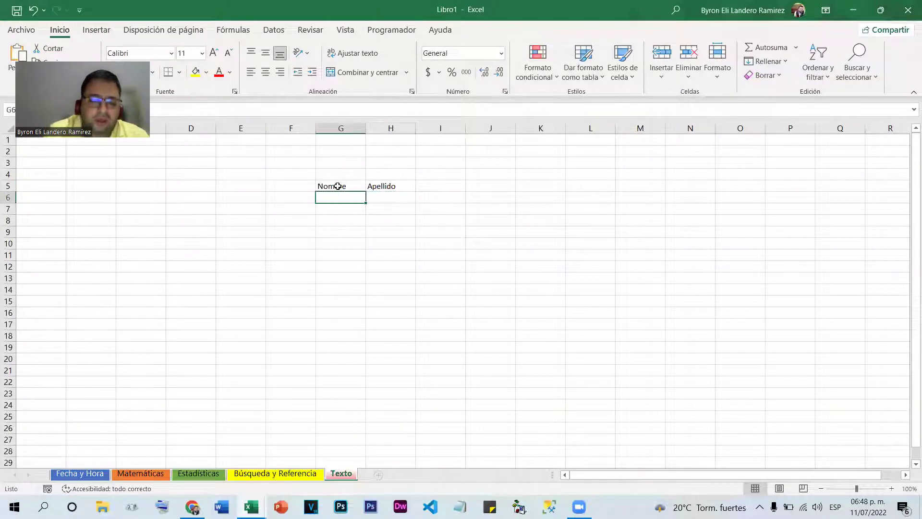
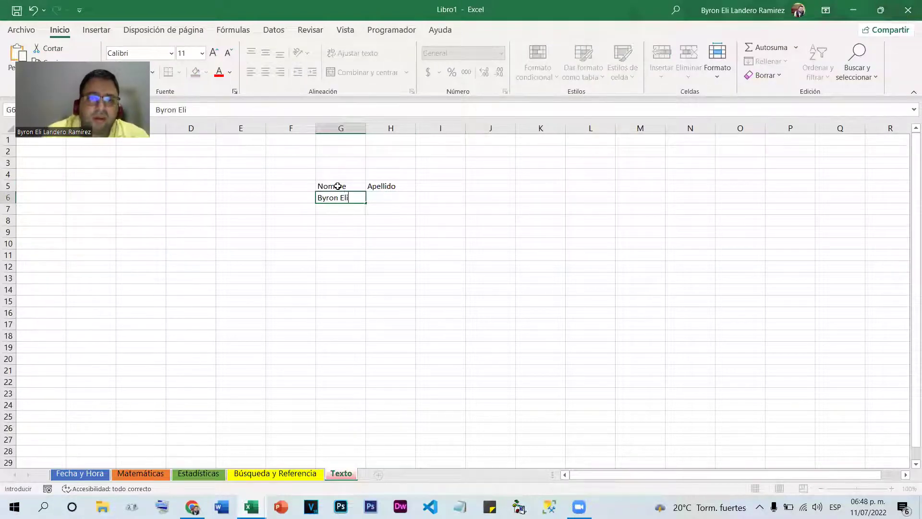
{"action": "left_click", "coordinate": [403, 196]}
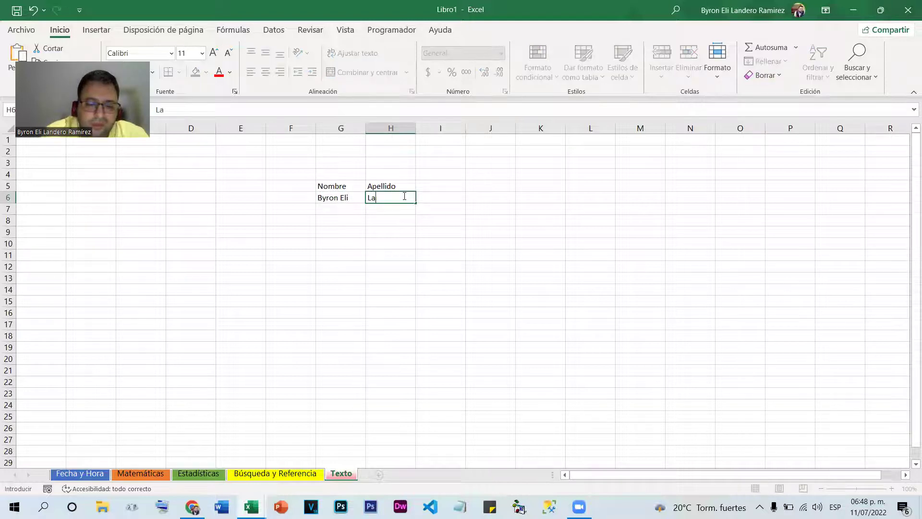
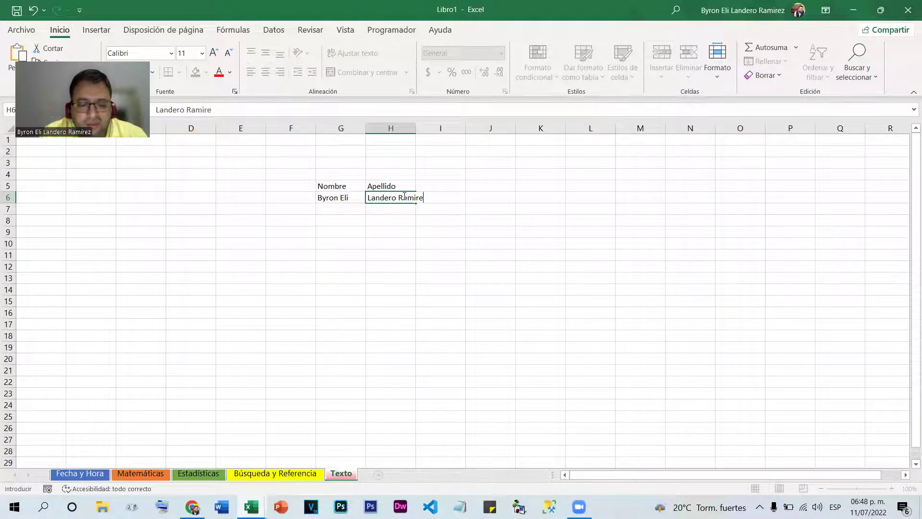
Widen column H and add a Nombre Completo heading in L5, widening column L
{"action": "left_click", "coordinate": [504, 221]}
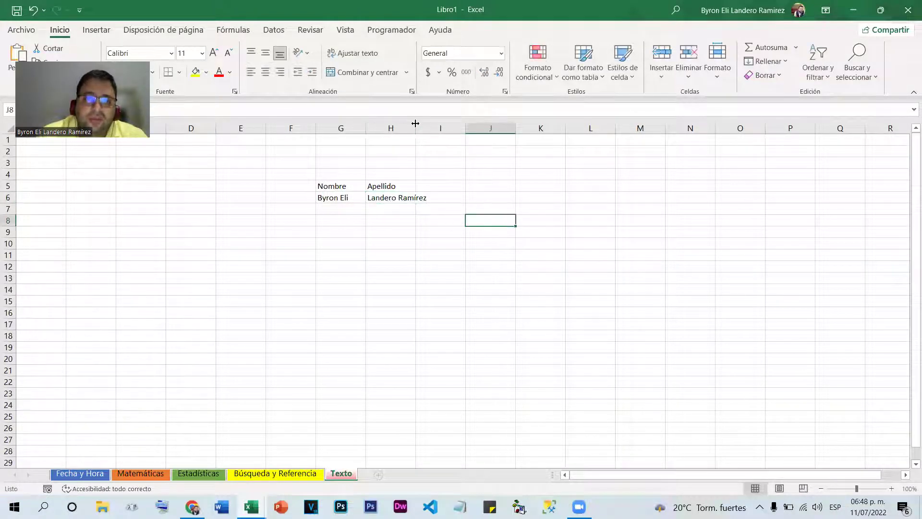
{"action": "left_click_drag", "start_coordinate": [416, 127], "coordinate": [429, 128]}
{"action": "left_click", "coordinate": [588, 195]}
{"action": "left_click", "coordinate": [592, 186]}
{"action": "type", "text": "Nombre Completo"}
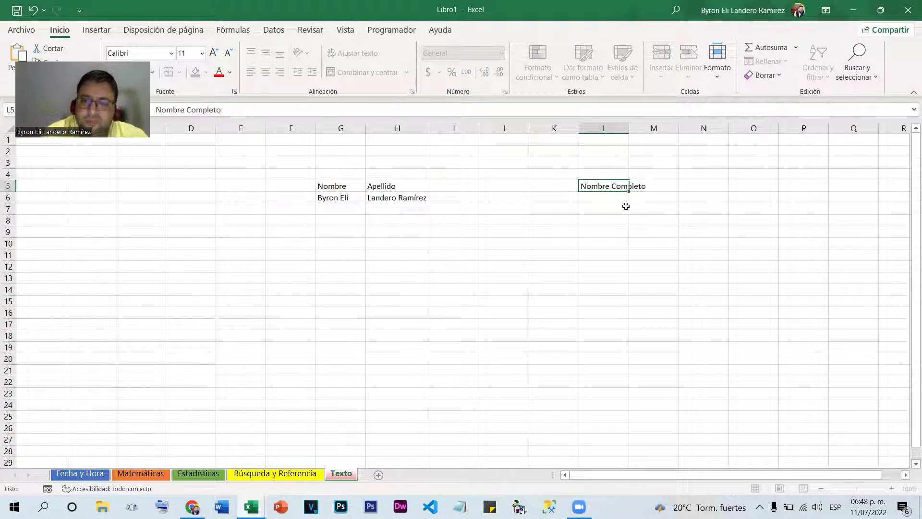
{"action": "key", "text": "Return"}
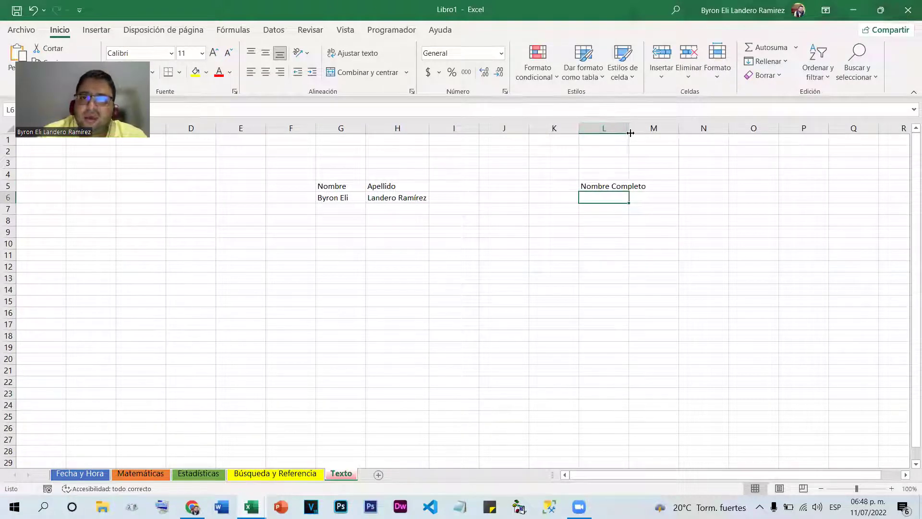
{"action": "left_click_drag", "start_coordinate": [630, 130], "coordinate": [650, 129]}
Enter =CONCATENAR(G6,H6) in L6 and autofit column L to the joined name
{"action": "left_click", "coordinate": [614, 240]}
{"action": "left_click", "coordinate": [604, 197]}
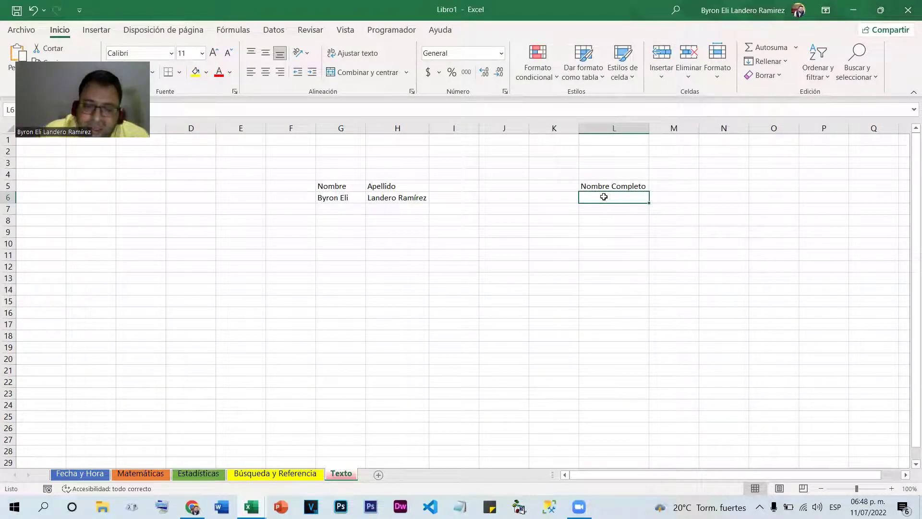
{"action": "type", "text": "=con"}
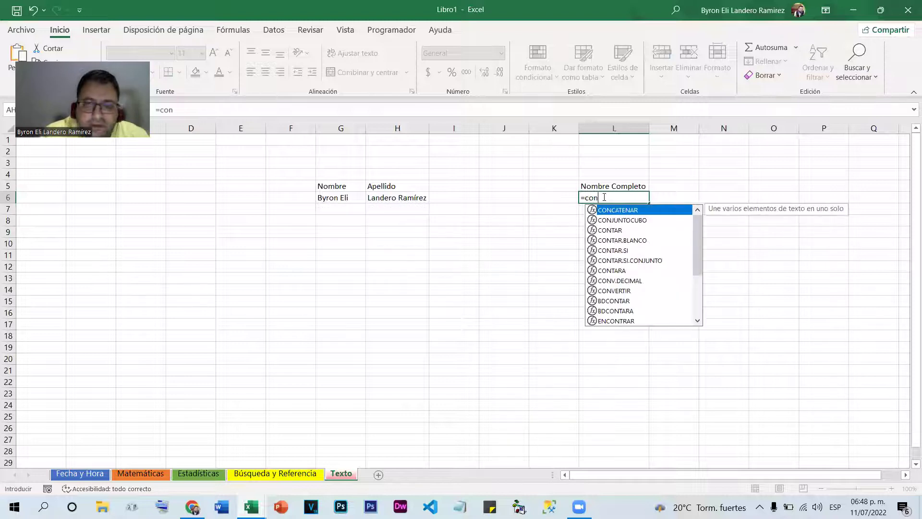
{"action": "double_click", "coordinate": [628, 212]}
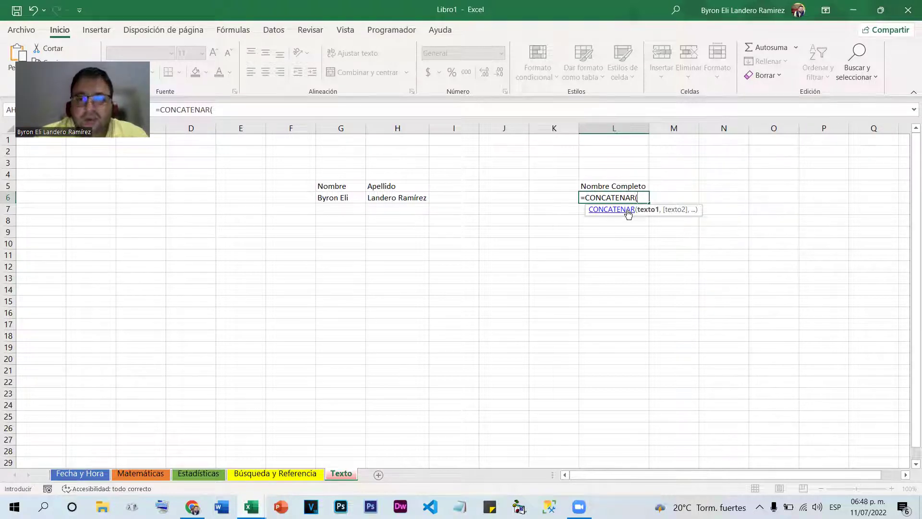
{"action": "left_click", "coordinate": [332, 198]}
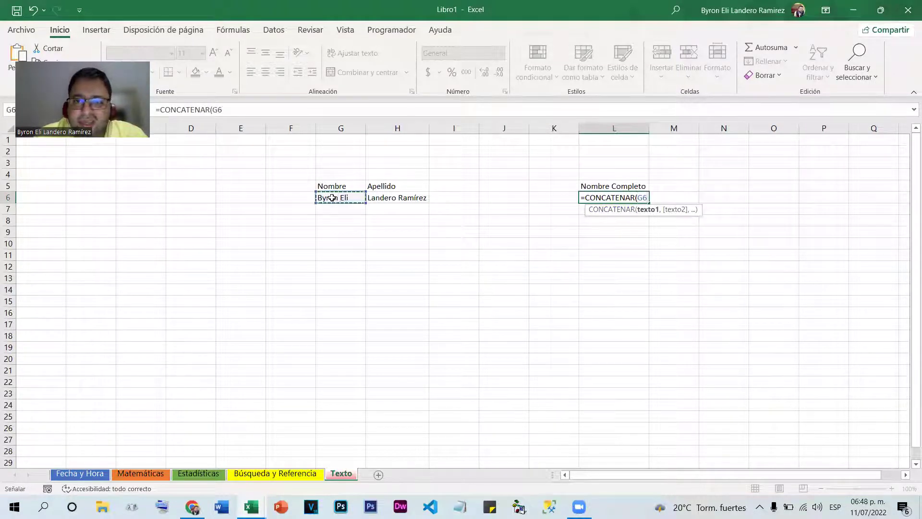
{"action": "type", "text": ","}
{"action": "left_click", "coordinate": [408, 196]}
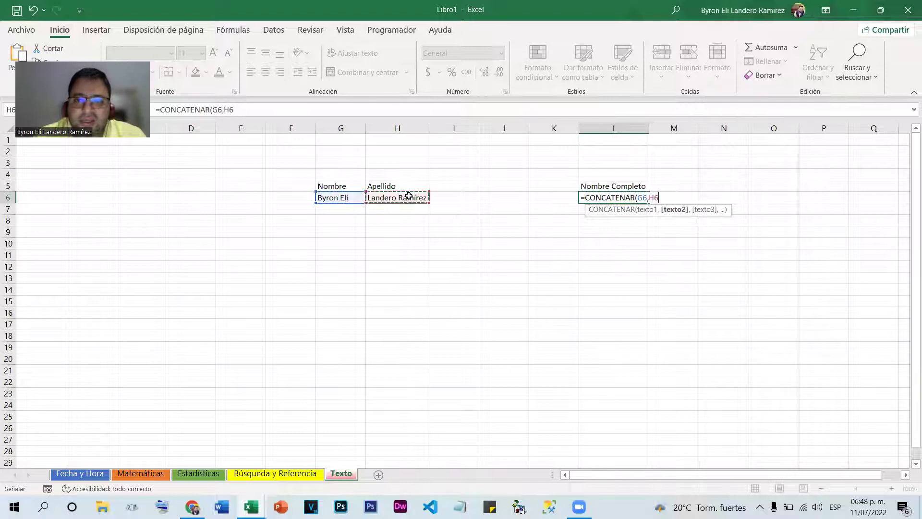
{"action": "type", "text": ")"}
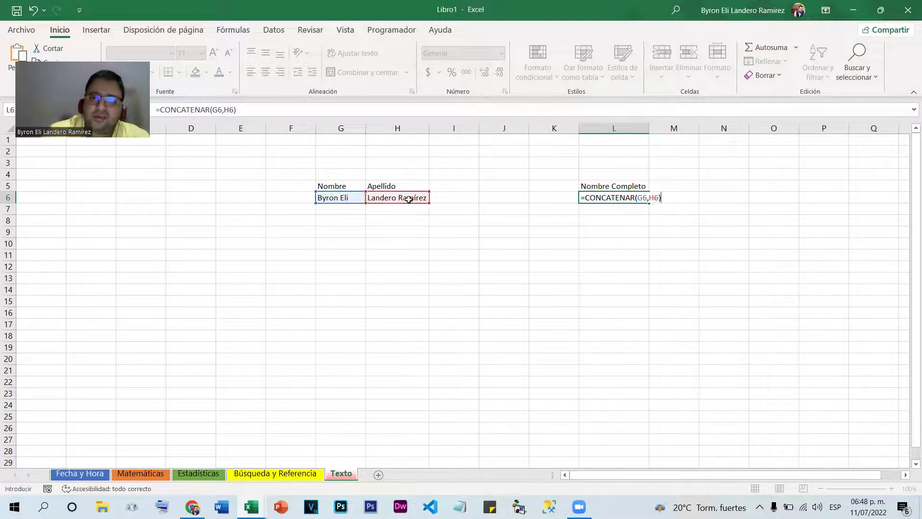
{"action": "key", "text": "Return"}
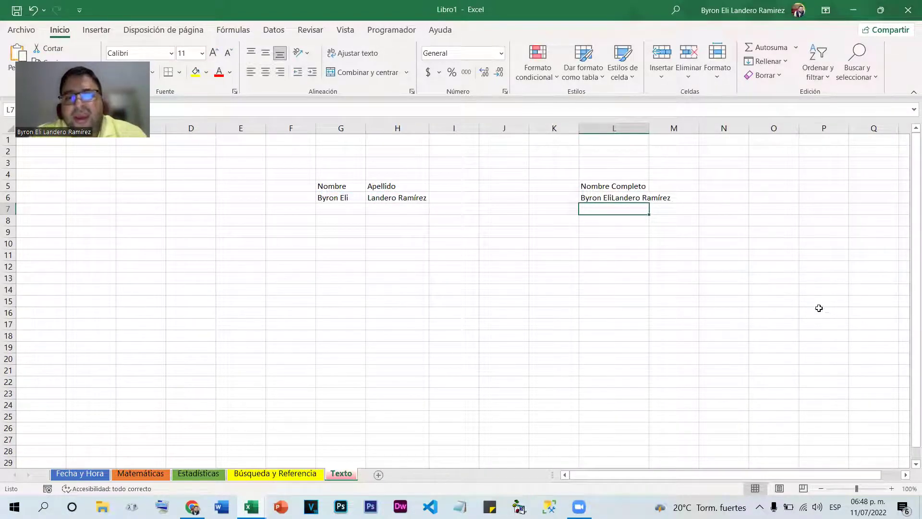
{"action": "left_click", "coordinate": [819, 308]}
{"action": "double_click", "coordinate": [650, 127]}
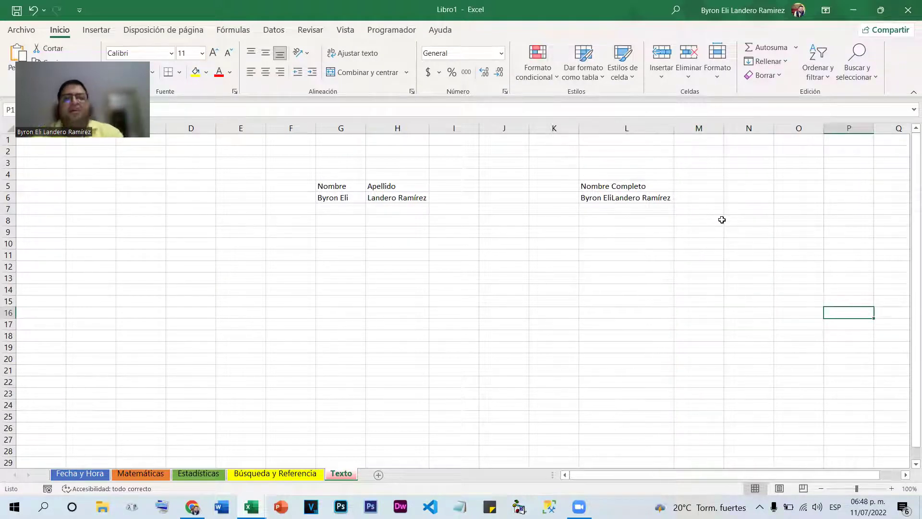
Zoom to 150% and edit L6's formula to =CONCATENAR(G6,"-",H6)
{"action": "left_click", "coordinate": [891, 488]}
{"action": "left_click", "coordinate": [891, 488]}
{"action": "left_click", "coordinate": [891, 488]}
{"action": "left_click", "coordinate": [892, 489]}
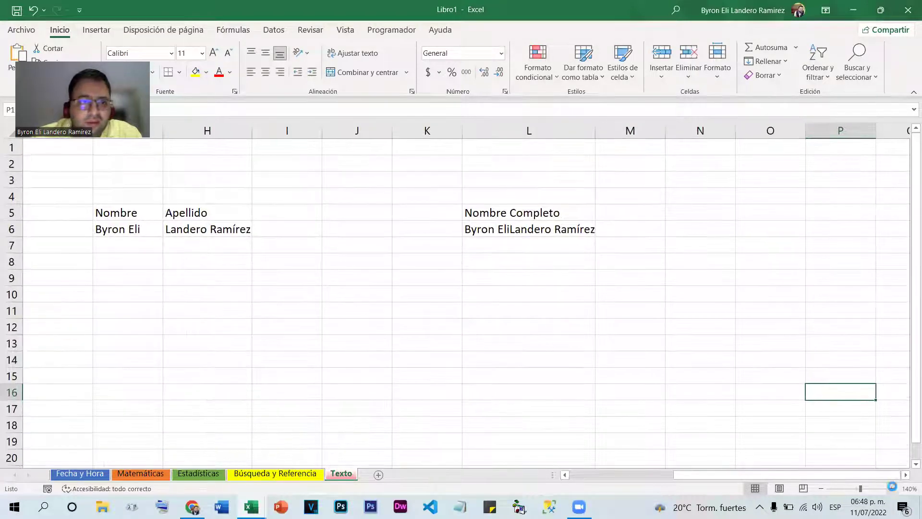
{"action": "left_click", "coordinate": [891, 488]}
{"action": "scroll", "coordinate": [773, 489], "scroll_direction": "left", "scroll_amount": 2}
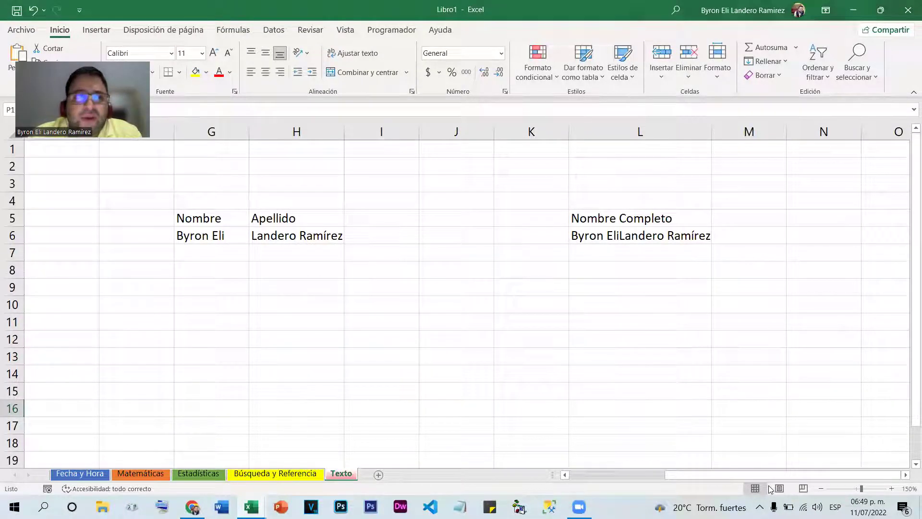
{"action": "double_click", "coordinate": [640, 235]}
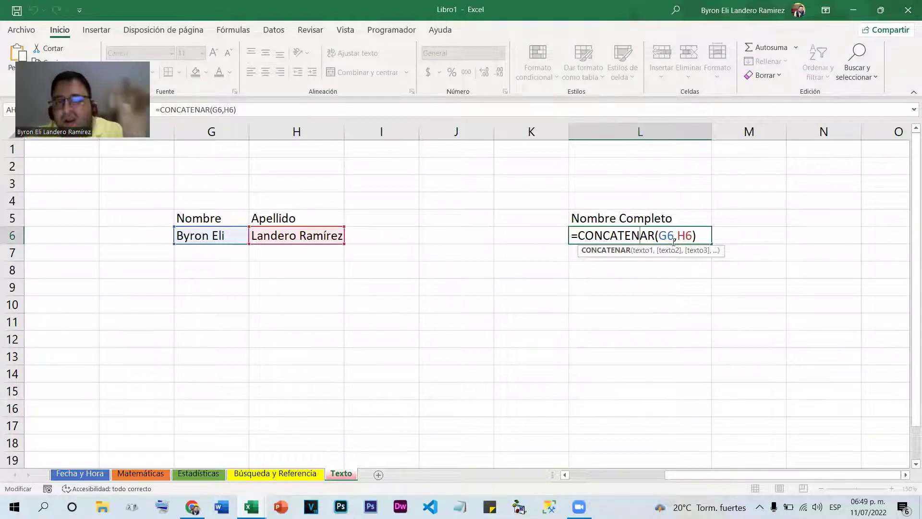
{"action": "left_click", "coordinate": [677, 240]}
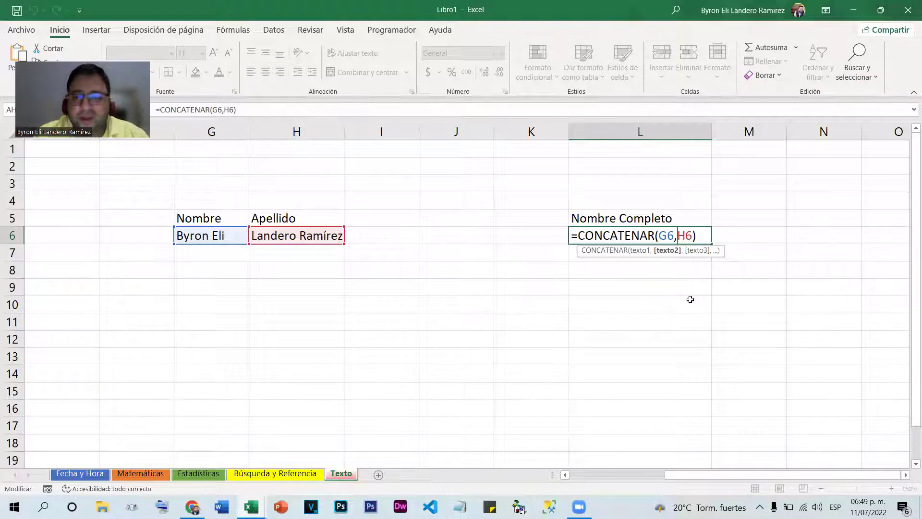
{"action": "type", "text": "\"-\""}
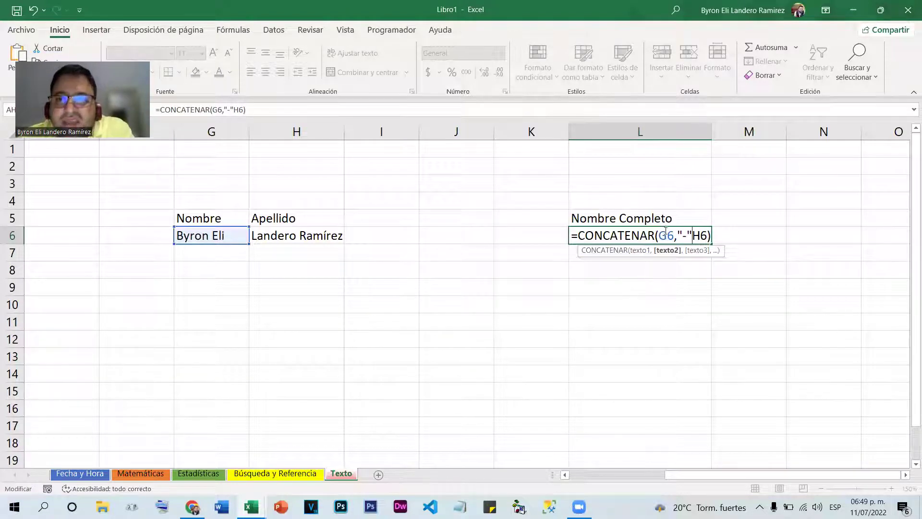
{"action": "left_click_drag", "start_coordinate": [693, 228], "coordinate": [693, 236]}
{"action": "left_click", "coordinate": [694, 236]}
{"action": "type", "text": ","}
{"action": "left_click_drag", "start_coordinate": [696, 235], "coordinate": [704, 236]}
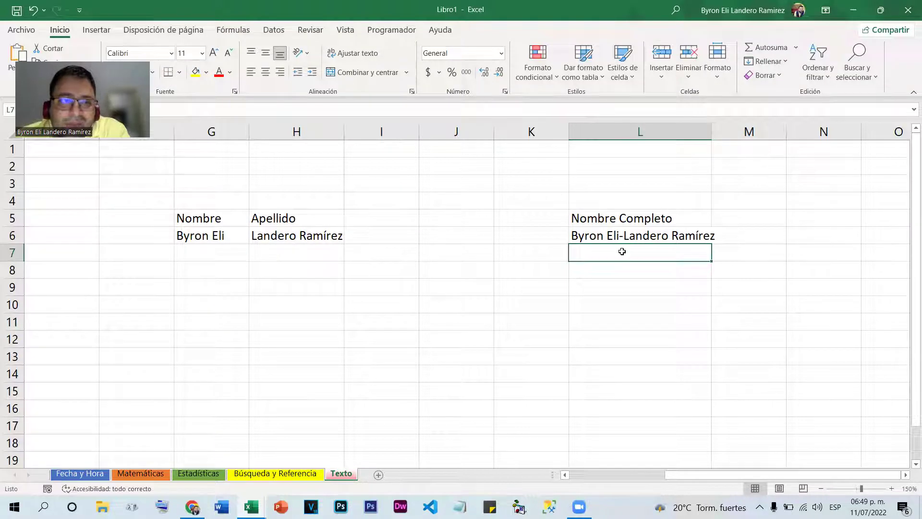
Change L6 to =CONCATENAR(G6," ",H6) and autofit column L to the full name
{"action": "double_click", "coordinate": [639, 235]}
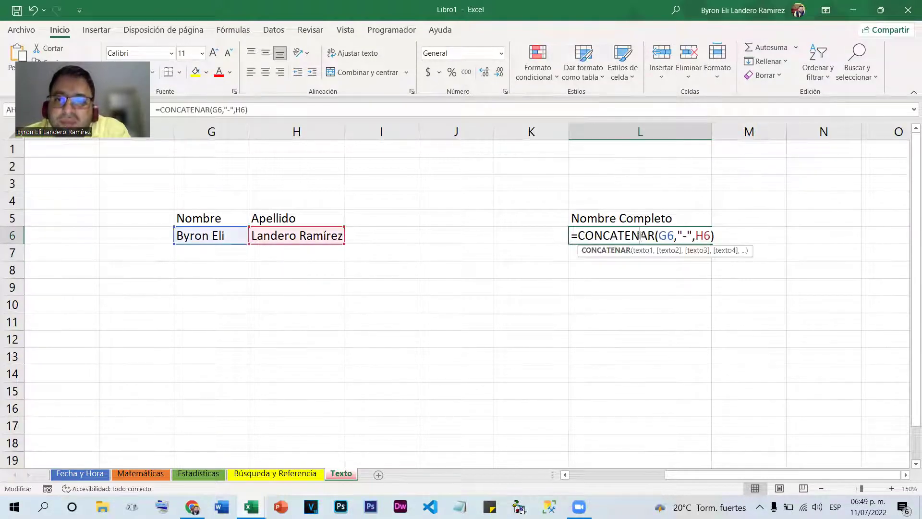
{"action": "left_click", "coordinate": [687, 235]}
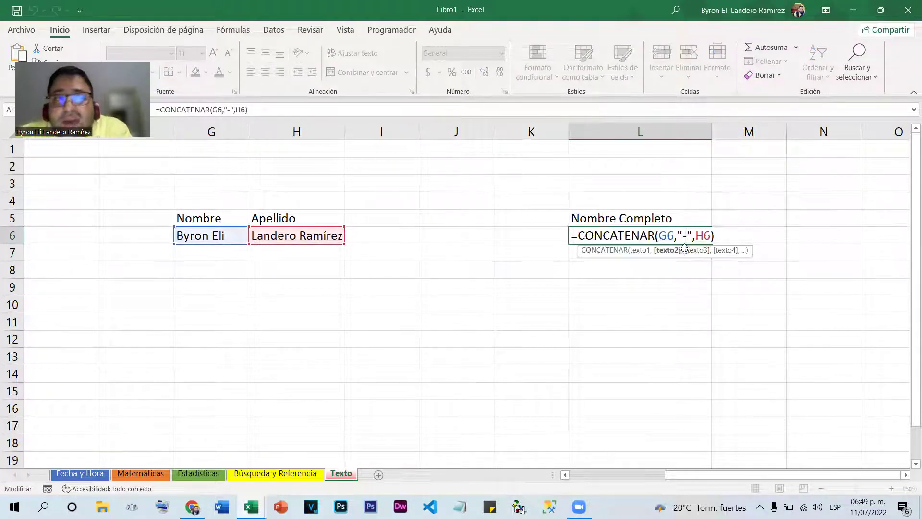
{"action": "key", "text": "BackSpace"}
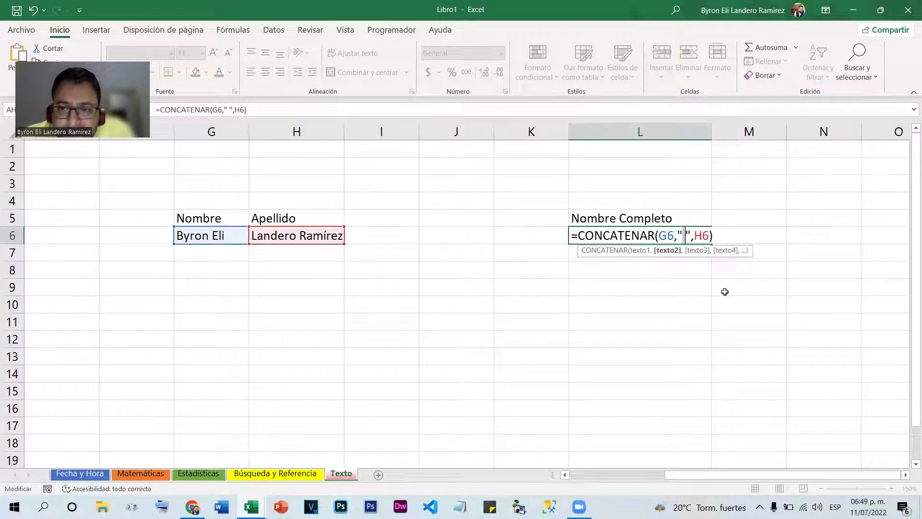
{"action": "key", "text": "Return"}
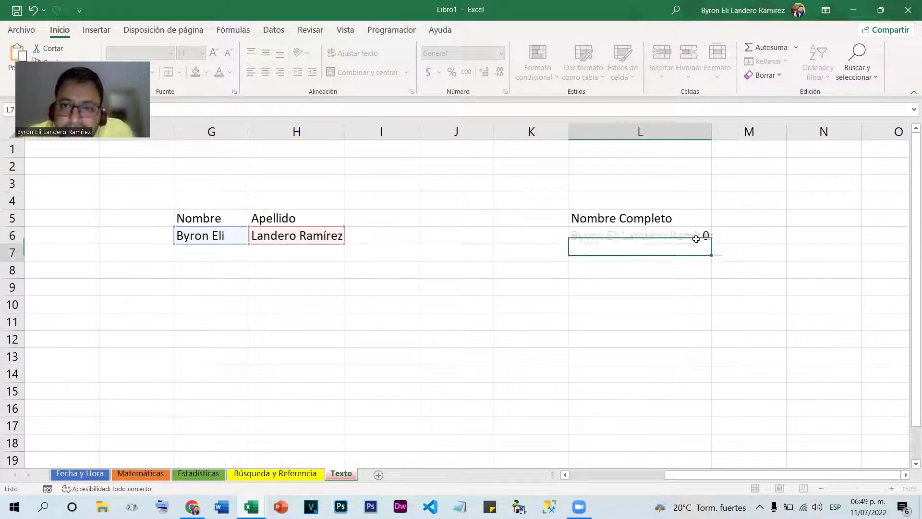
{"action": "left_click", "coordinate": [616, 238]}
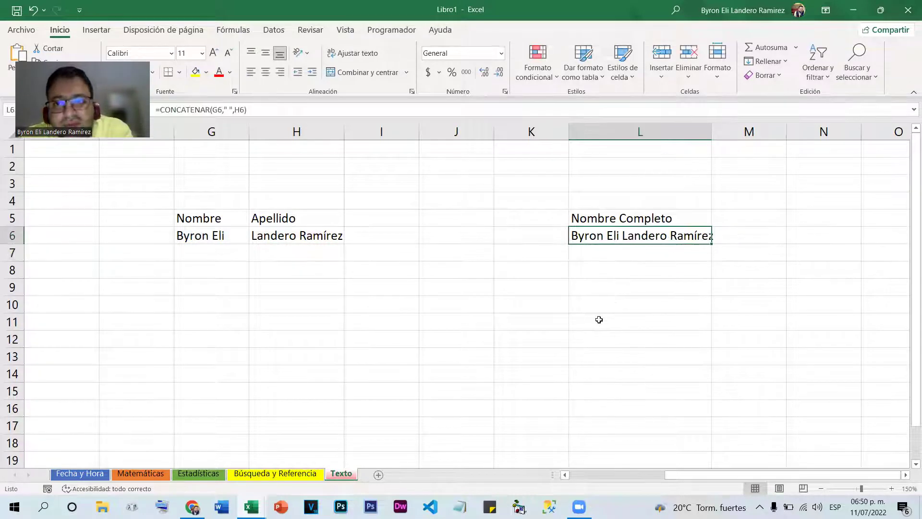
{"action": "left_click_drag", "start_coordinate": [712, 126], "coordinate": [713, 127]}
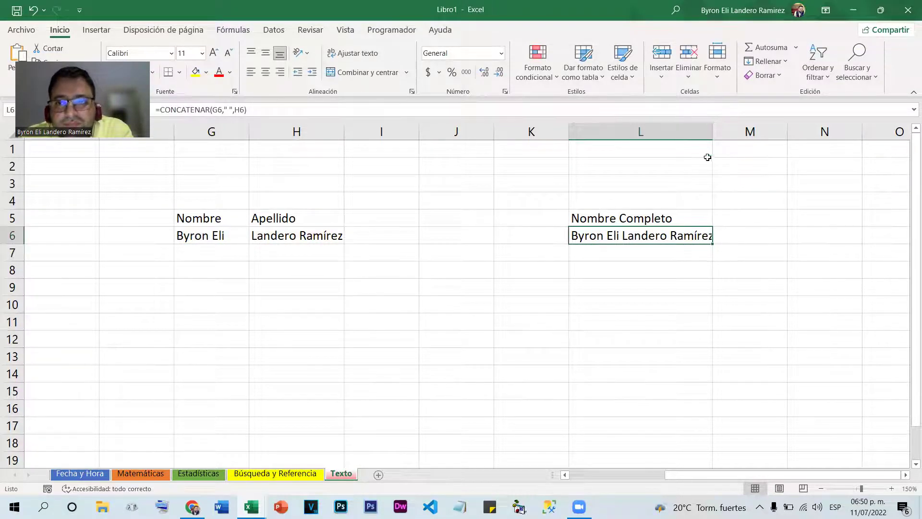
{"action": "double_click", "coordinate": [712, 126]}
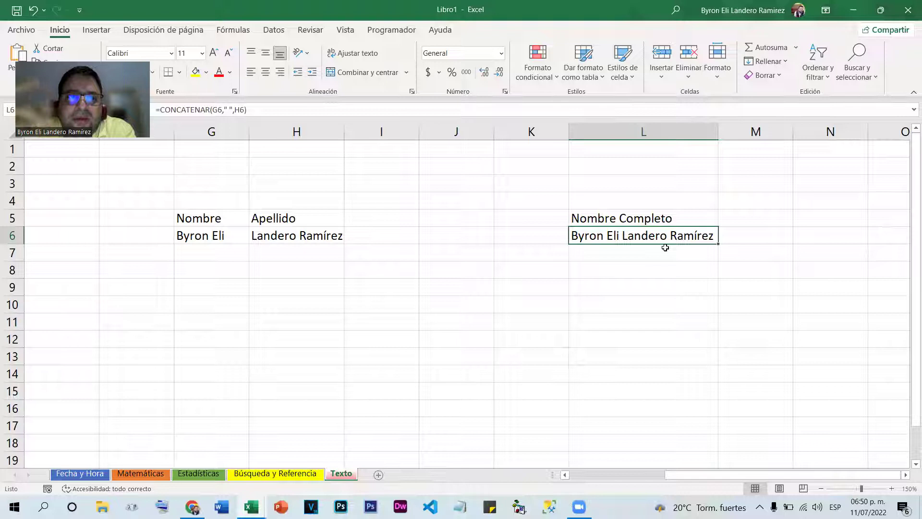
Reopen the L6 formula to review it and confirm it unchanged
{"action": "double_click", "coordinate": [626, 234]}
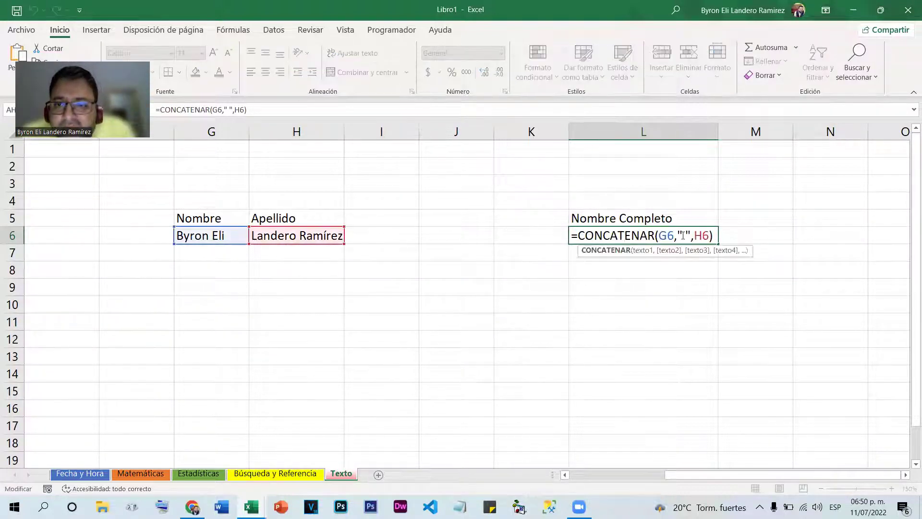
{"action": "left_click", "coordinate": [693, 278]}
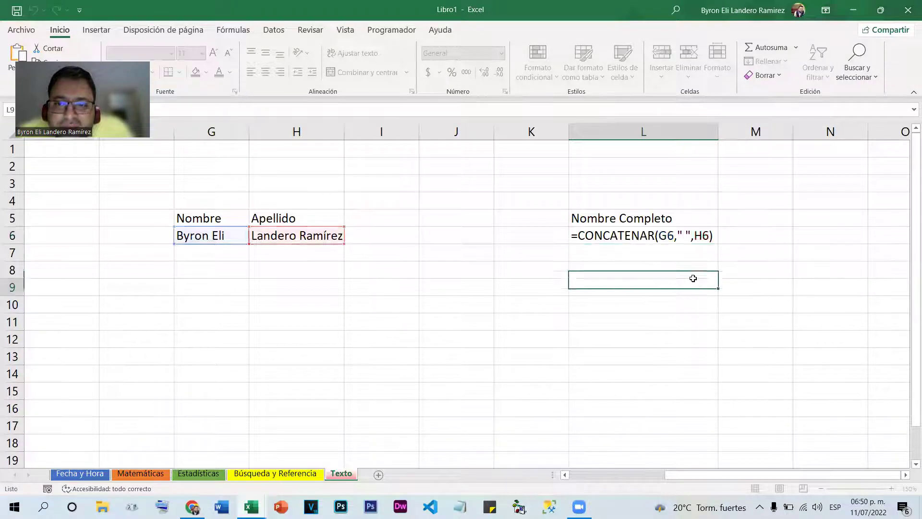
{"action": "double_click", "coordinate": [680, 234]}
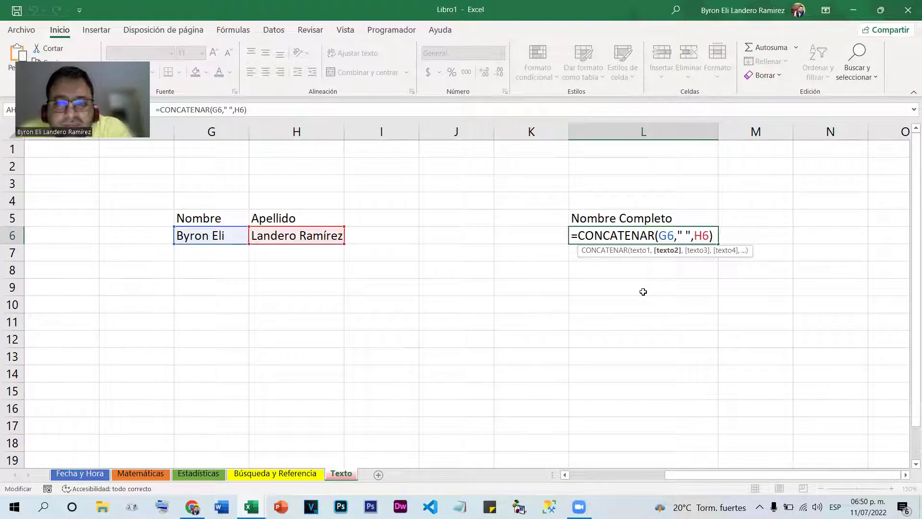
{"action": "key", "text": "Return"}
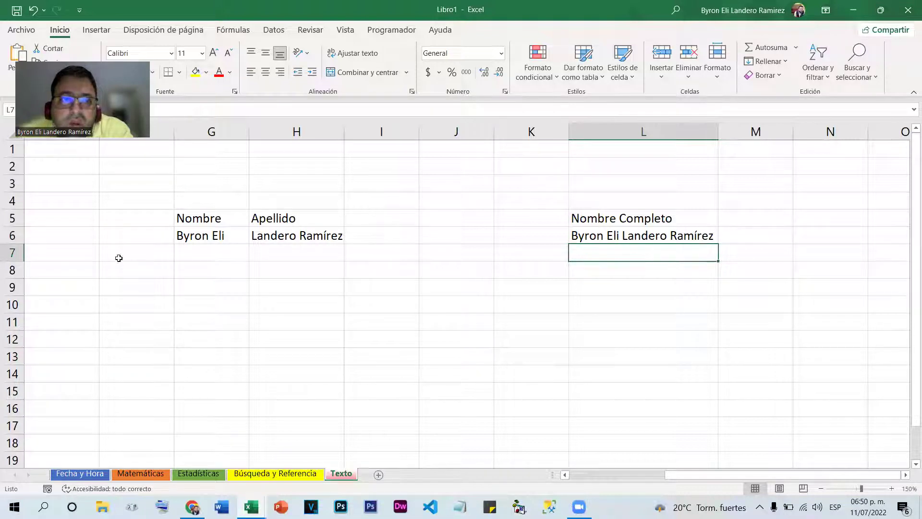
Enter a second person's first name and surname in G7:H7
{"action": "left_click", "coordinate": [242, 254]}
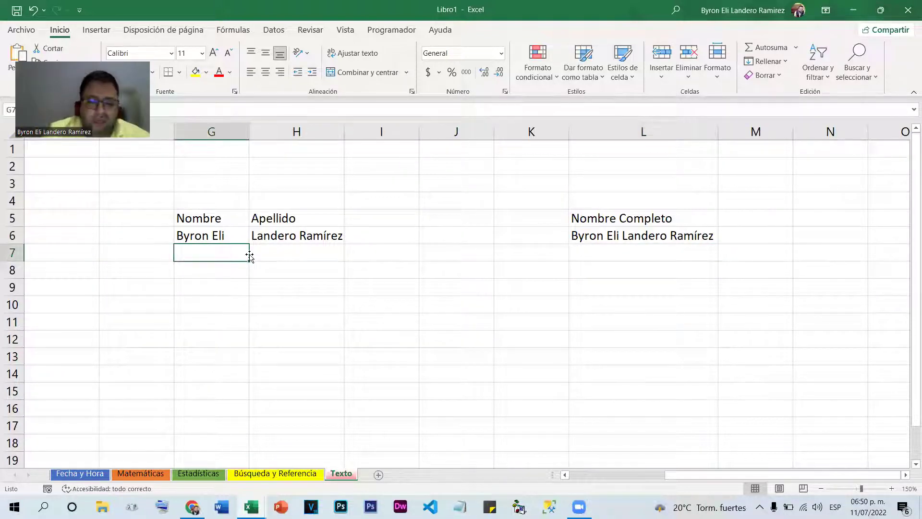
{"action": "key", "text": "Tab"}
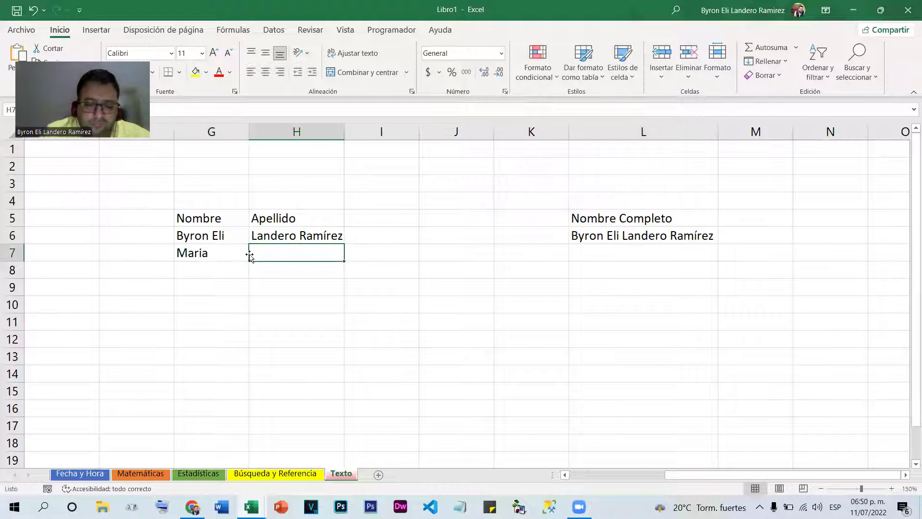
{"action": "key", "text": "Return"}
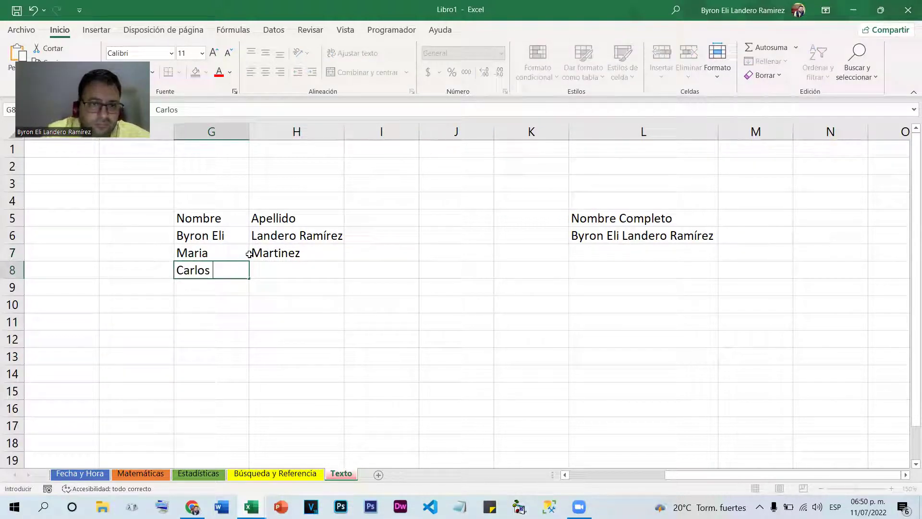
Enter a third person's names in G8:H8, fixing a surname typo, and fill L6's formula down to L8
{"action": "key", "text": "Tab"}
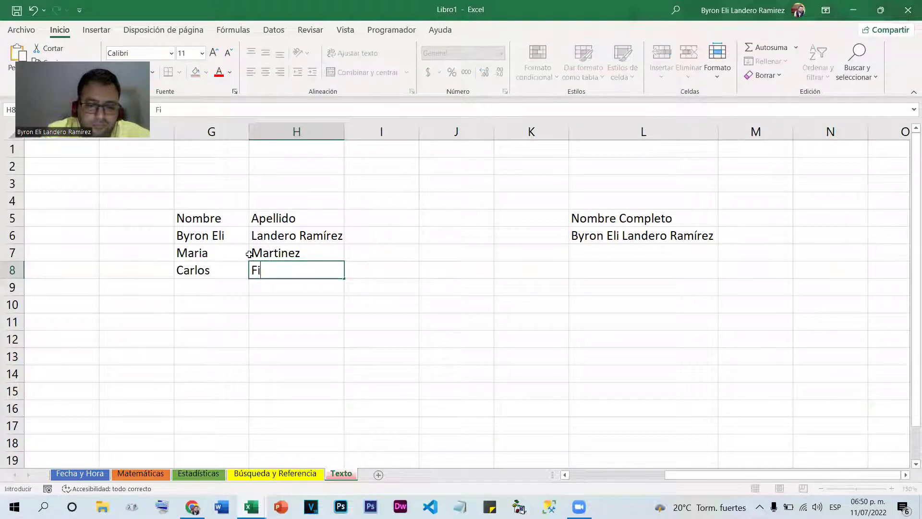
{"action": "key", "text": "Return"}
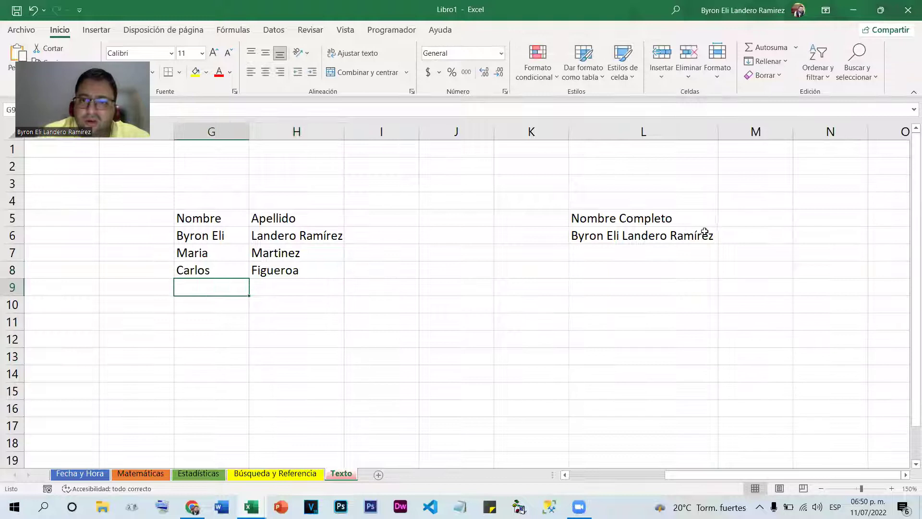
{"action": "left_click", "coordinate": [704, 231]}
{"action": "left_click_drag", "start_coordinate": [718, 244], "coordinate": [715, 274]}
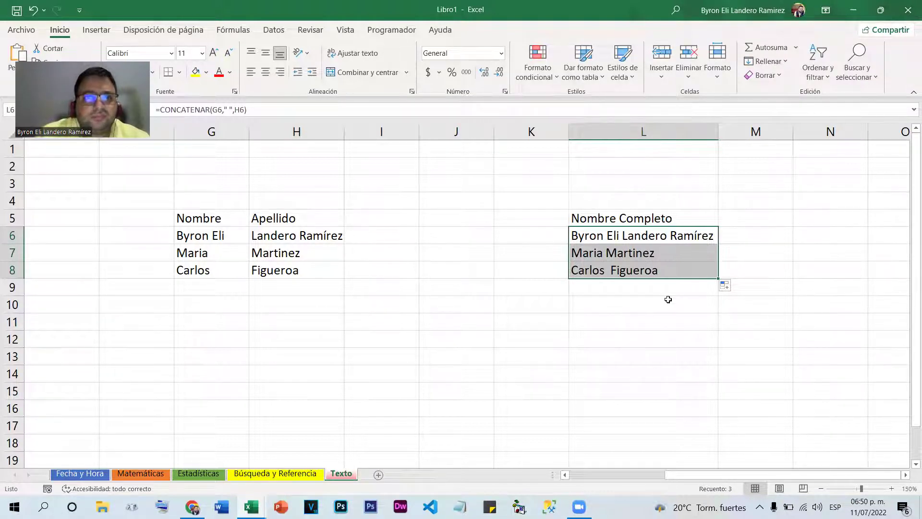
Click empty cells below the full-name results to clear the selection
{"action": "left_click", "coordinate": [723, 303]}
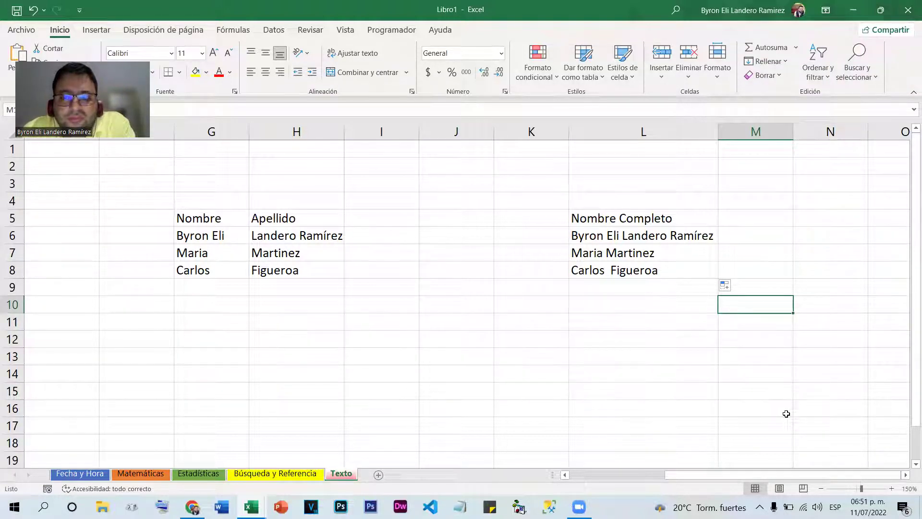
{"action": "left_click", "coordinate": [787, 413]}
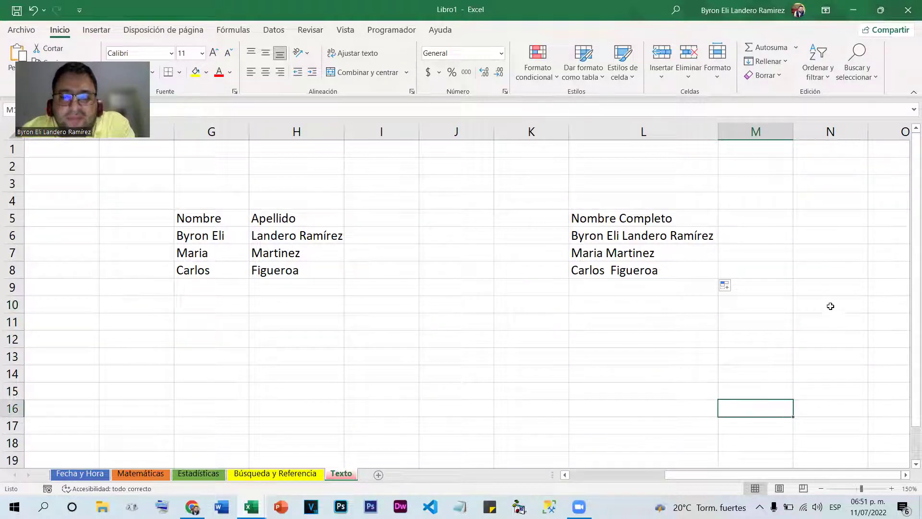
{"action": "left_click", "coordinate": [835, 285]}
{"action": "left_click", "coordinate": [770, 290]}
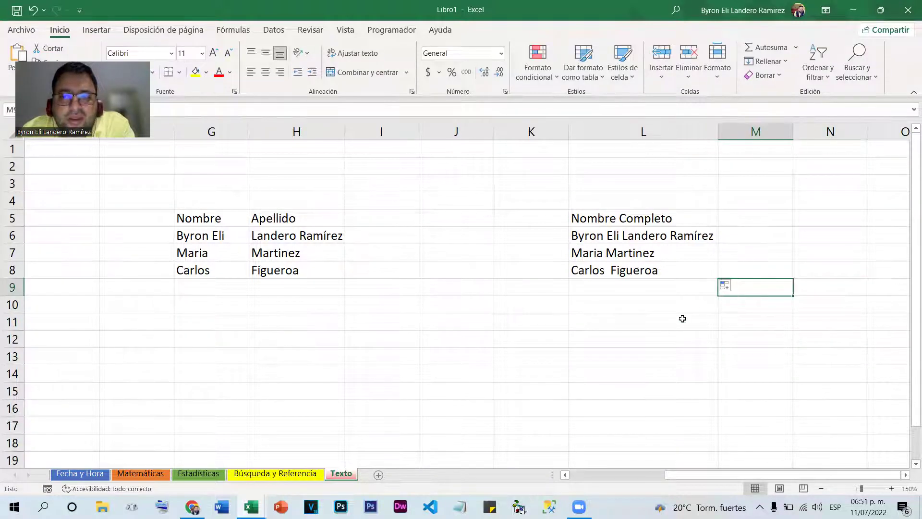
{"action": "left_click", "coordinate": [655, 304]}
{"action": "left_click", "coordinate": [690, 333]}
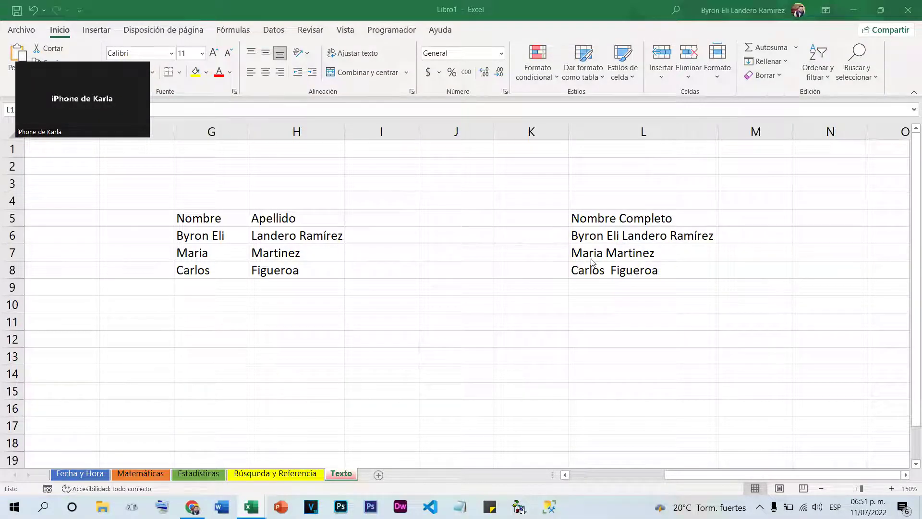
Inspect the CONCATENAR formulas in L6–L8, then open G8's first name for editing
{"action": "left_click", "coordinate": [612, 270]}
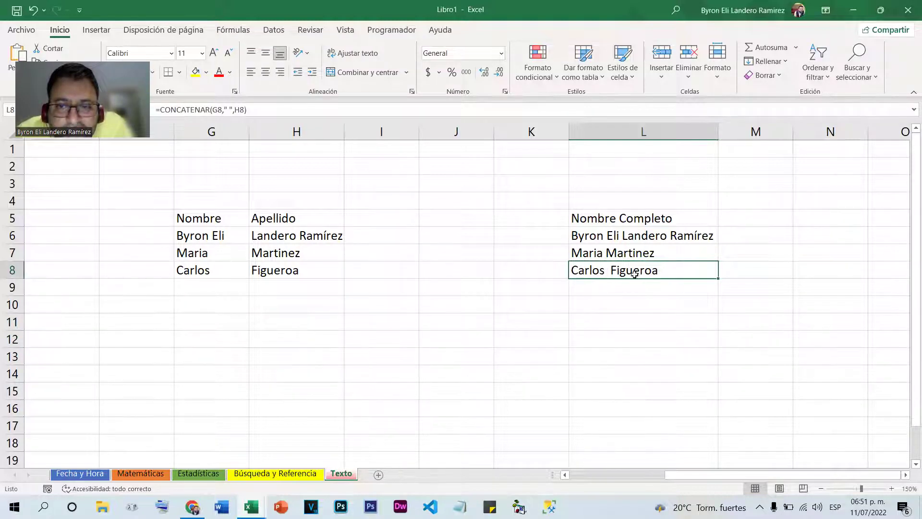
{"action": "left_click", "coordinate": [604, 248]}
{"action": "left_click", "coordinate": [607, 239]}
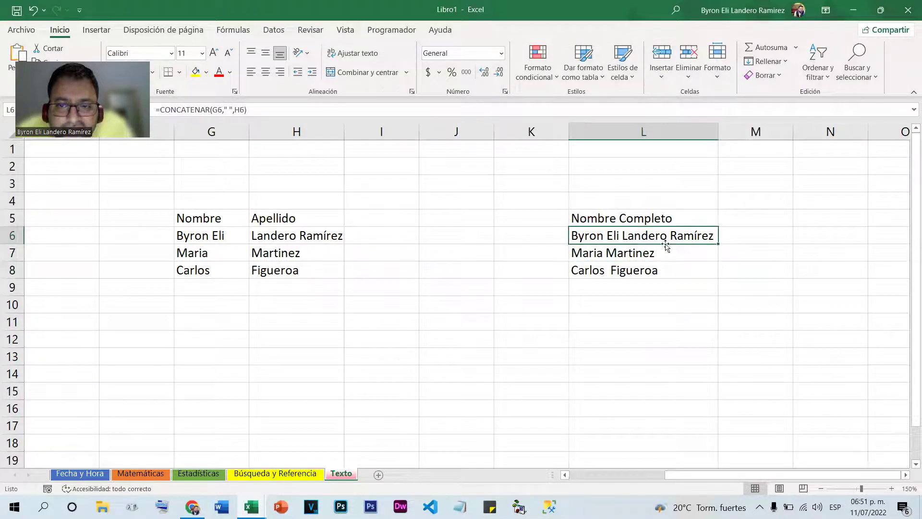
{"action": "left_click", "coordinate": [643, 257]}
{"action": "left_click", "coordinate": [612, 270]}
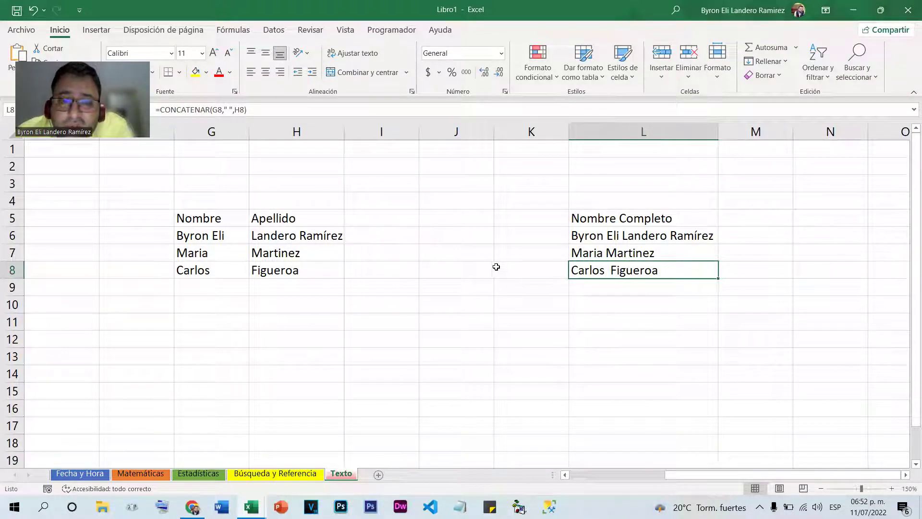
{"action": "left_click", "coordinate": [226, 271]}
{"action": "double_click", "coordinate": [235, 270]}
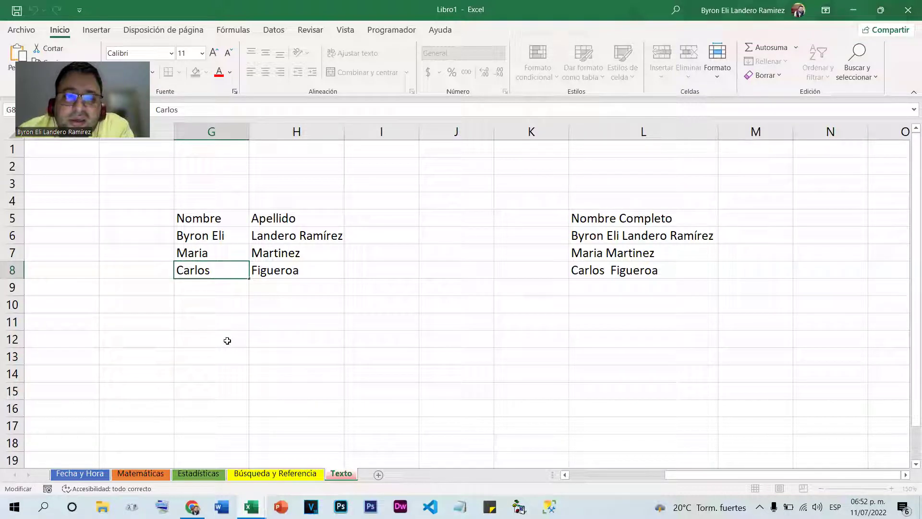
{"action": "key", "text": "Delete"}
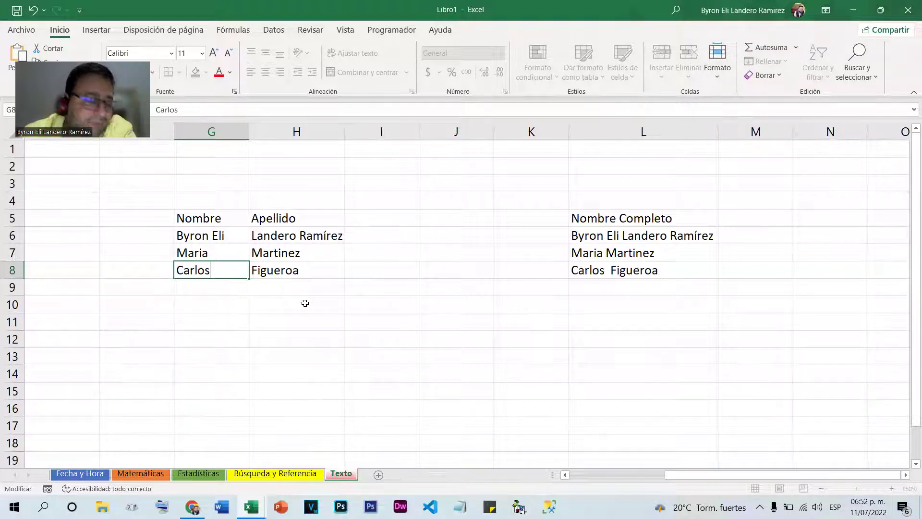
{"action": "key", "text": "Return"}
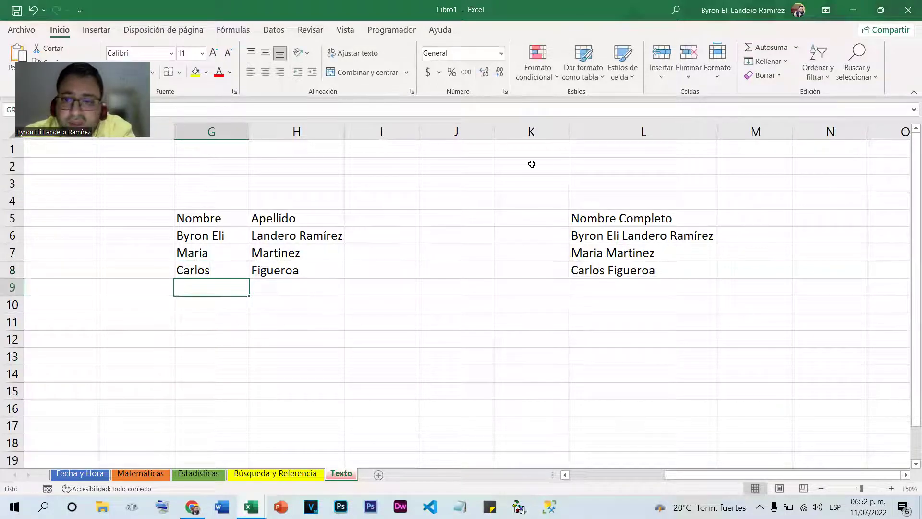
{"action": "left_click", "coordinate": [634, 272]}
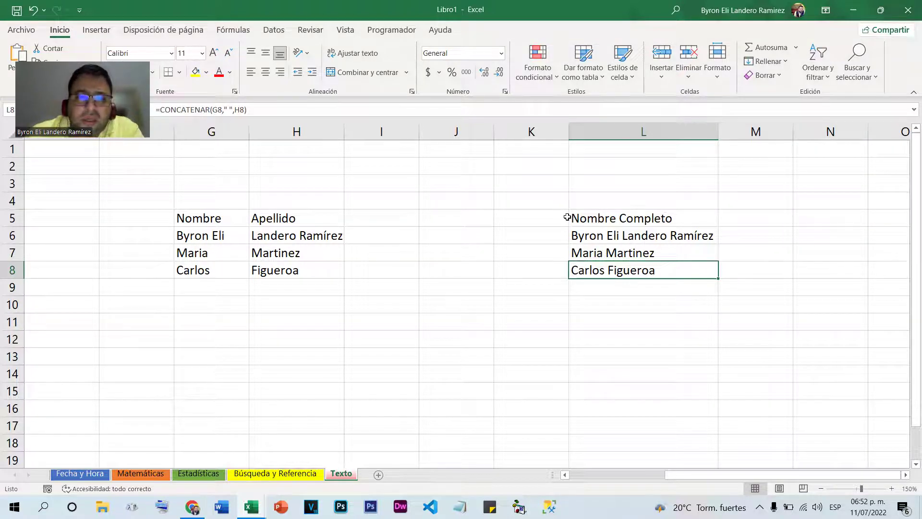
{"action": "left_click", "coordinate": [193, 507]}
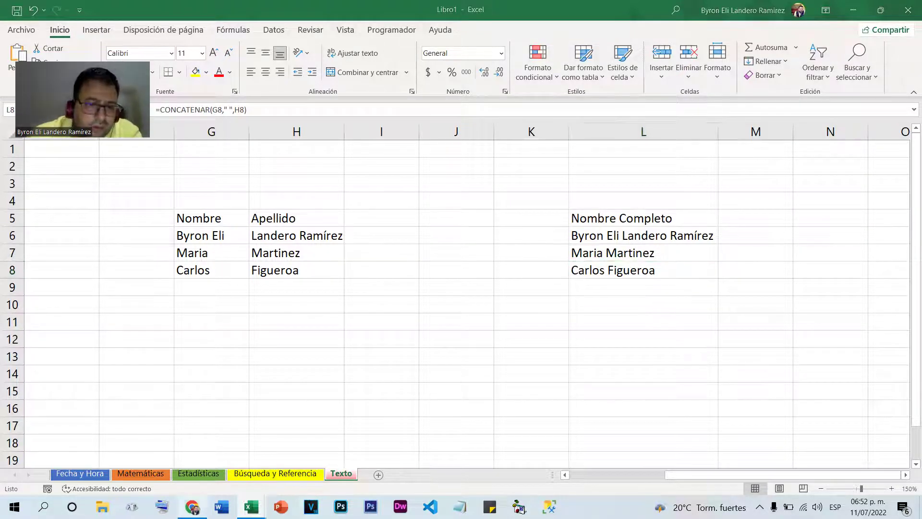
Scroll through the Funciones de texto en Excel article to review its list of functions, Izquierda to Concat
{"action": "scroll", "coordinate": [604, 267], "scroll_direction": "up", "scroll_amount": 3}
{"action": "scroll", "coordinate": [571, 282], "scroll_direction": "down", "scroll_amount": 1}
{"action": "scroll", "coordinate": [570, 282], "scroll_direction": "down", "scroll_amount": 10}
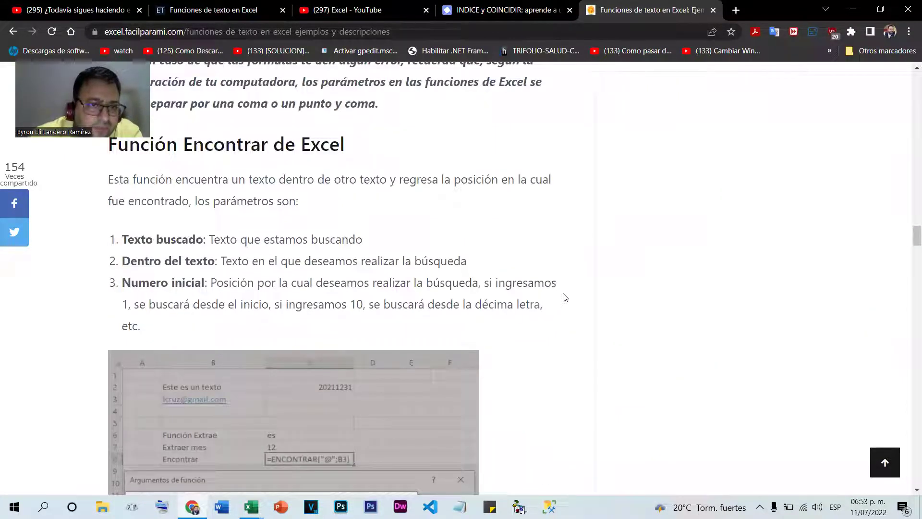
{"action": "scroll", "coordinate": [601, 304], "scroll_direction": "up", "scroll_amount": 1}
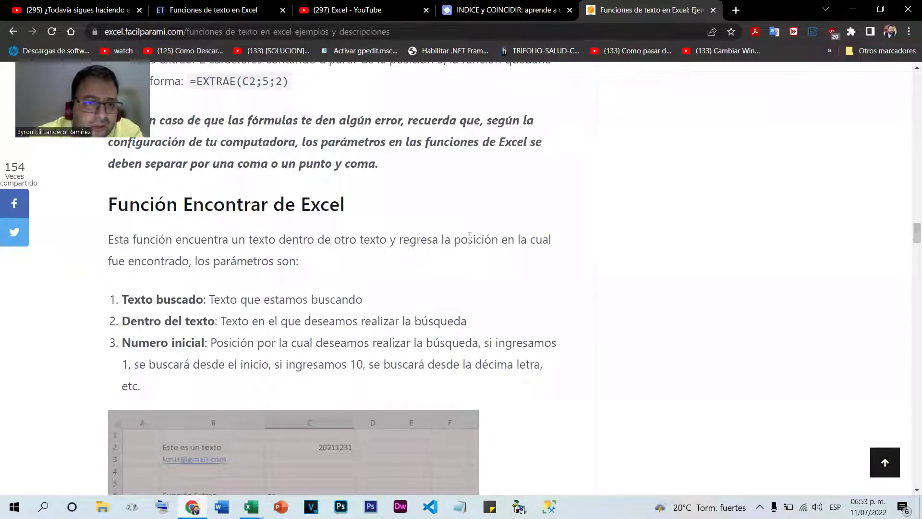
{"action": "scroll", "coordinate": [548, 247], "scroll_direction": "down", "scroll_amount": 3}
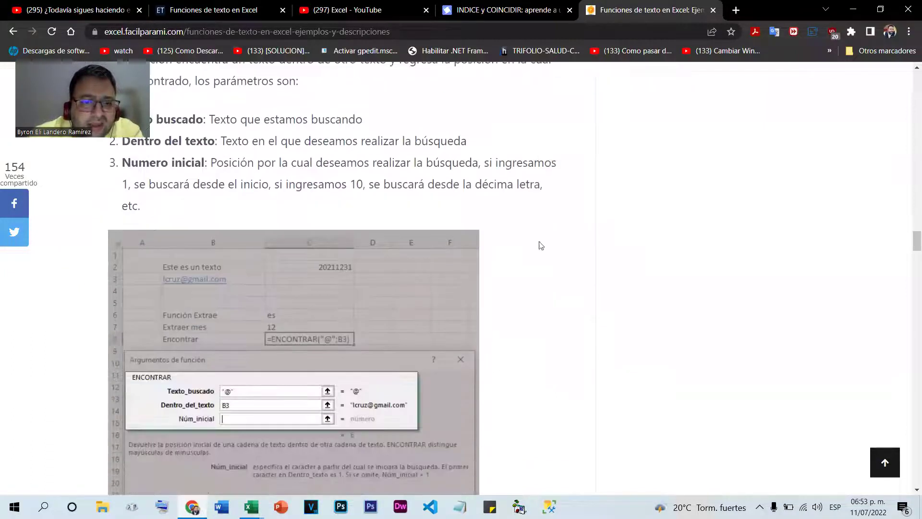
{"action": "scroll", "coordinate": [357, 275], "scroll_direction": "down", "scroll_amount": 1}
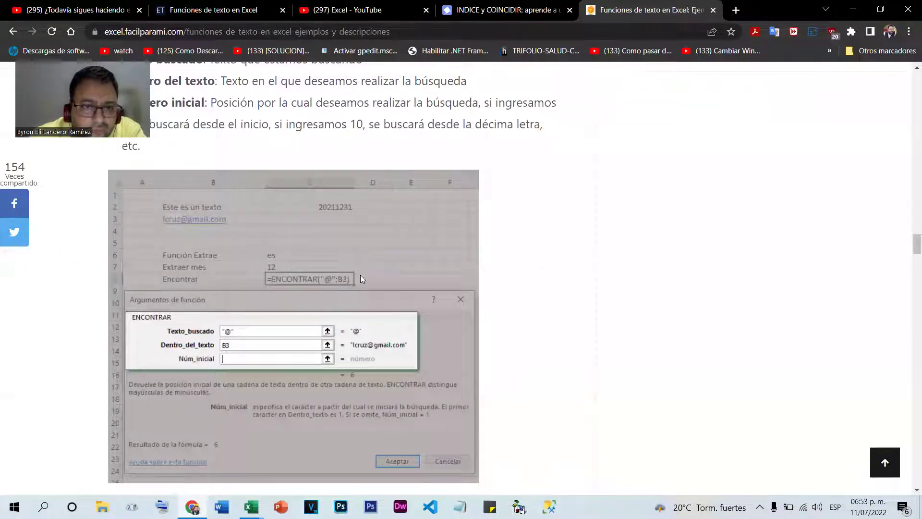
{"action": "scroll", "coordinate": [360, 275], "scroll_direction": "down", "scroll_amount": 2}
{"action": "scroll", "coordinate": [360, 275], "scroll_direction": "down", "scroll_amount": 1}
{"action": "scroll", "coordinate": [361, 276], "scroll_direction": "down", "scroll_amount": 6}
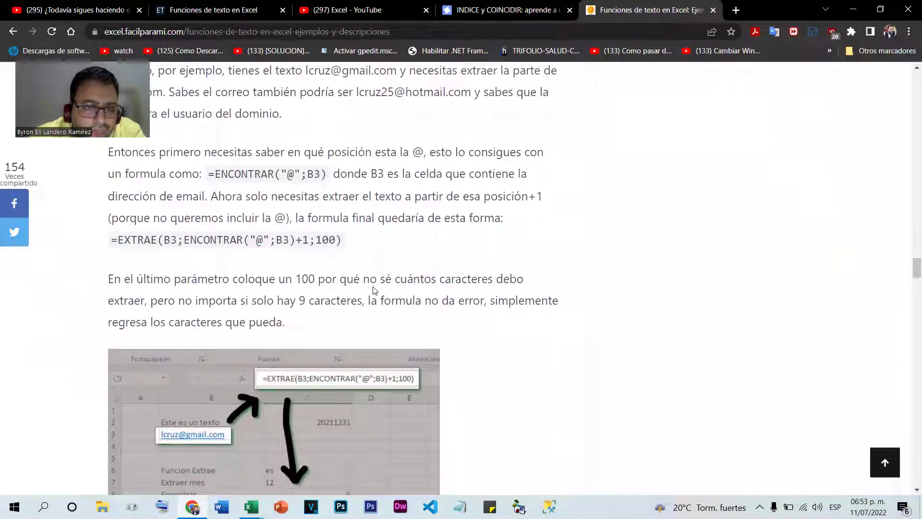
{"action": "scroll", "coordinate": [377, 291], "scroll_direction": "down", "scroll_amount": 4}
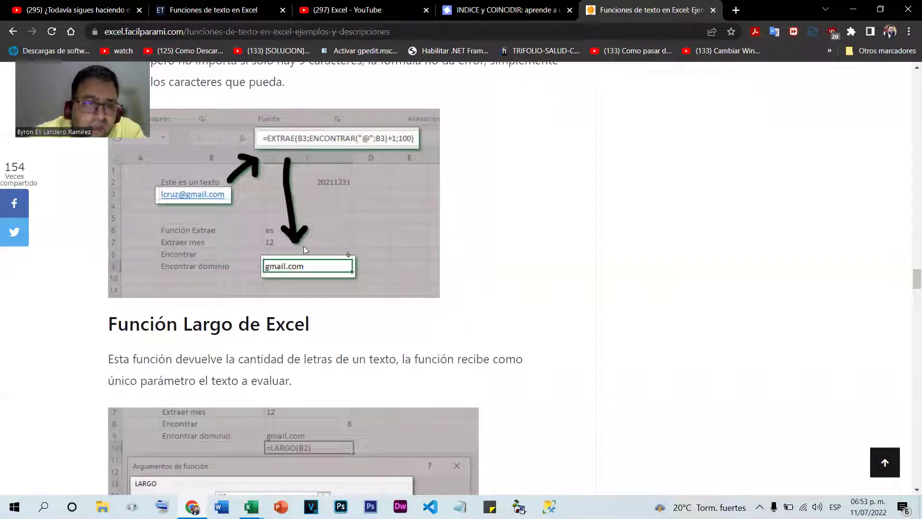
{"action": "scroll", "coordinate": [303, 246], "scroll_direction": "up", "scroll_amount": 11}
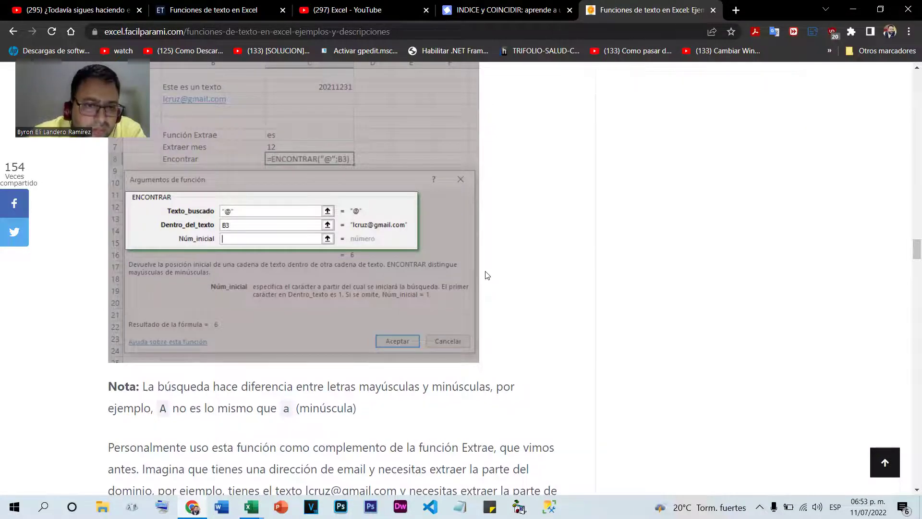
{"action": "scroll", "coordinate": [488, 275], "scroll_direction": "up", "scroll_amount": 8}
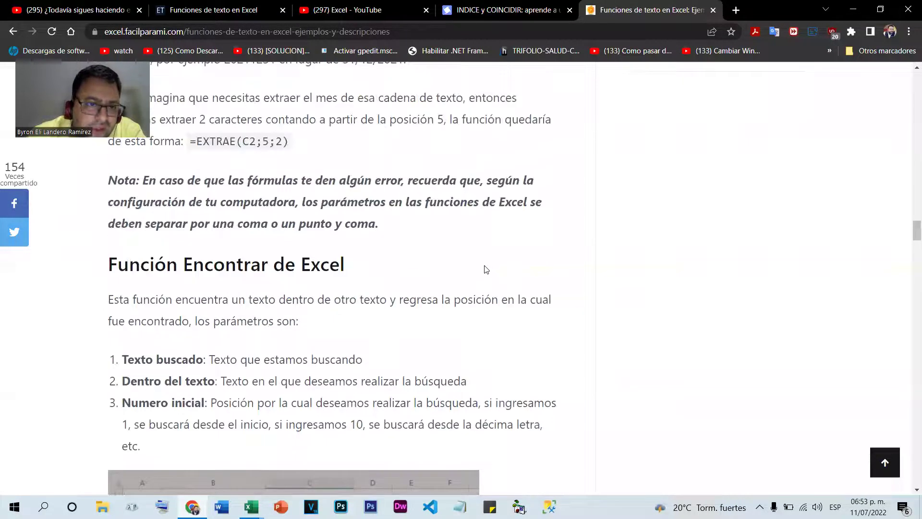
{"action": "scroll", "coordinate": [485, 270], "scroll_direction": "up", "scroll_amount": 6}
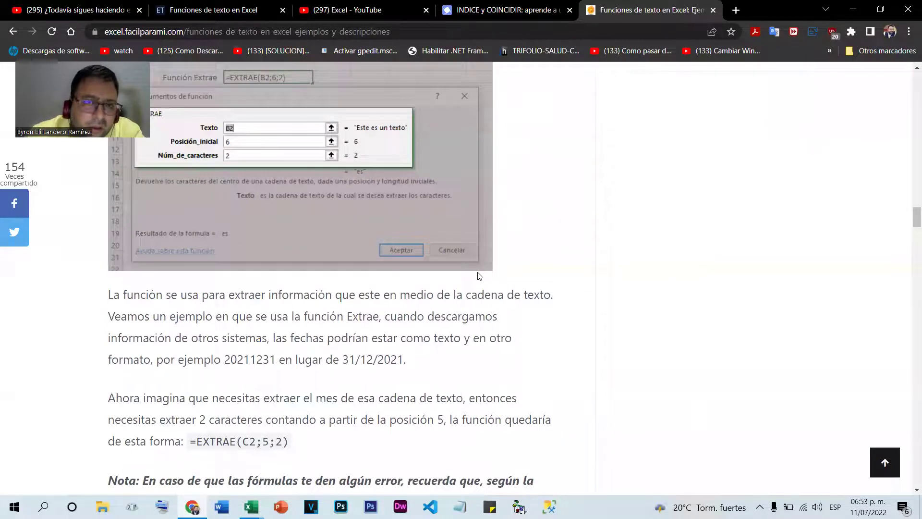
{"action": "scroll", "coordinate": [476, 272], "scroll_direction": "up", "scroll_amount": 8}
{"action": "scroll", "coordinate": [468, 276], "scroll_direction": "down", "scroll_amount": 19}
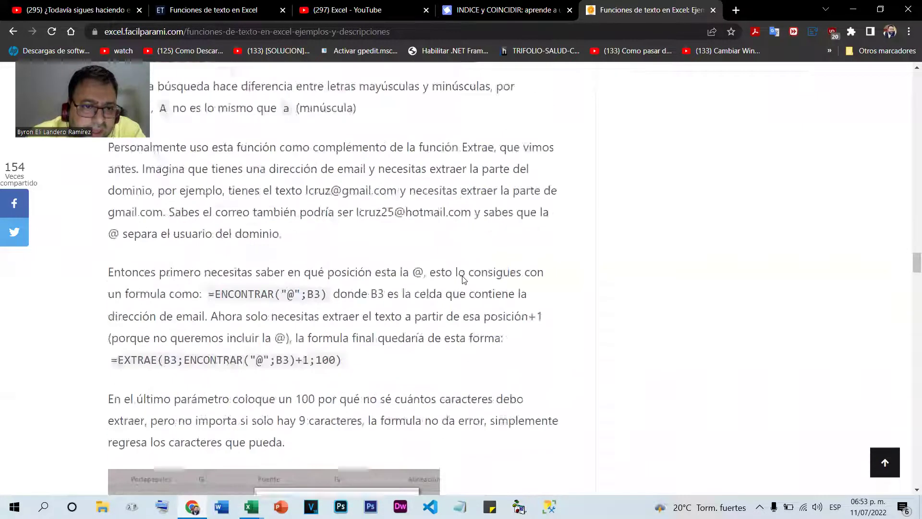
{"action": "scroll", "coordinate": [464, 278], "scroll_direction": "down", "scroll_amount": 20}
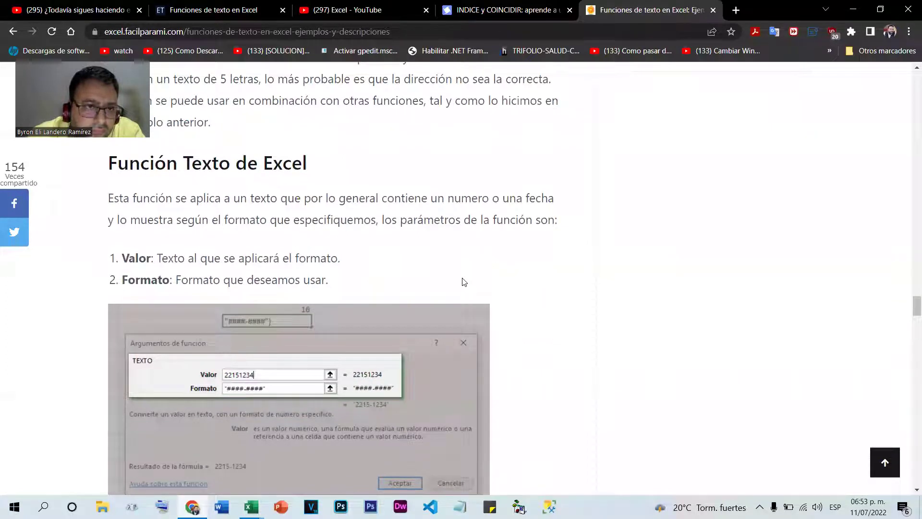
{"action": "scroll", "coordinate": [462, 279], "scroll_direction": "down", "scroll_amount": 14}
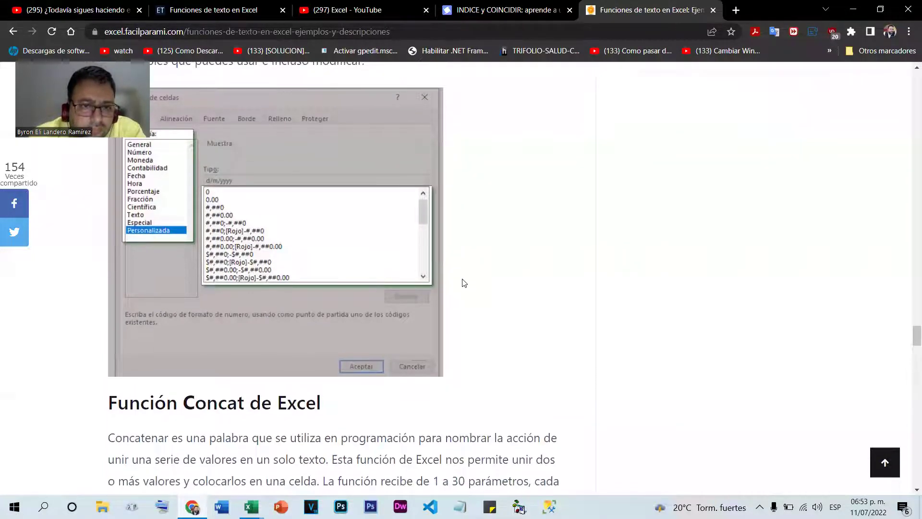
{"action": "scroll", "coordinate": [462, 283], "scroll_direction": "down", "scroll_amount": 6}
{"action": "scroll", "coordinate": [462, 278], "scroll_direction": "down", "scroll_amount": 5}
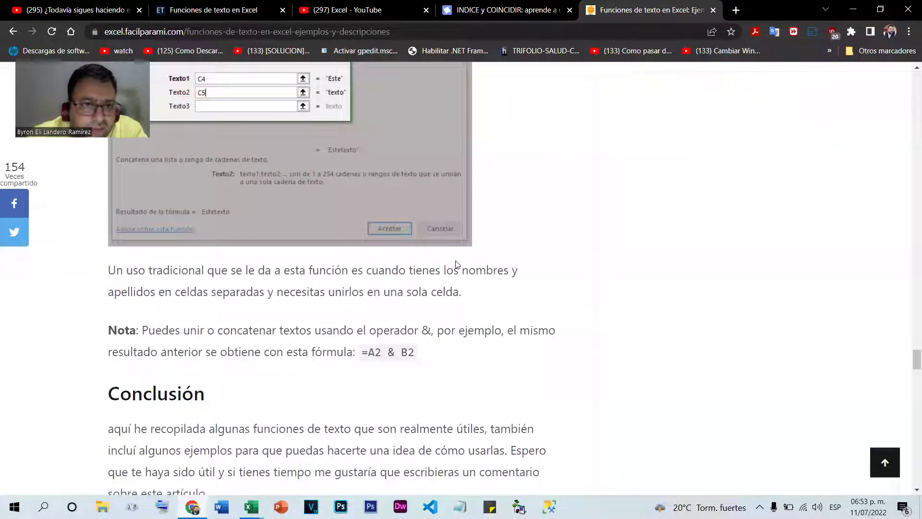
{"action": "scroll", "coordinate": [448, 243], "scroll_direction": "down", "scroll_amount": 4}
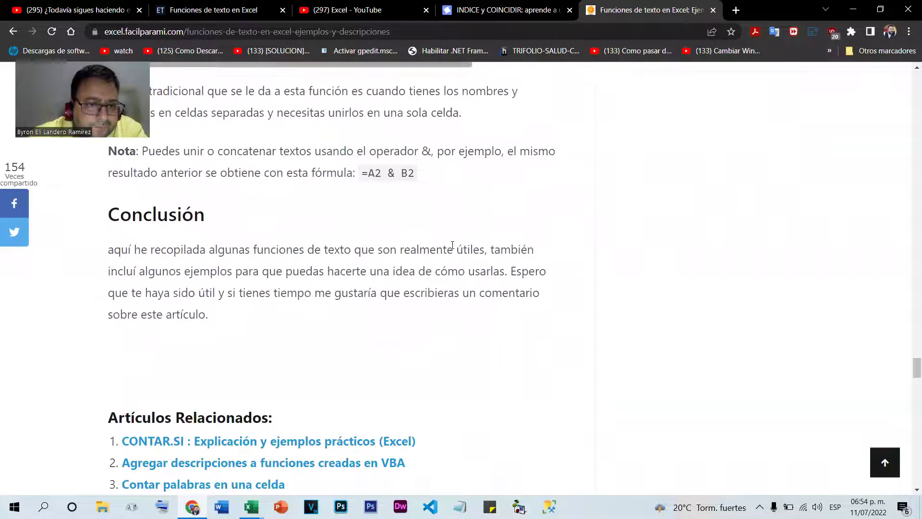
{"action": "scroll", "coordinate": [451, 246], "scroll_direction": "up", "scroll_amount": 13}
{"action": "scroll", "coordinate": [452, 249], "scroll_direction": "up", "scroll_amount": 20}
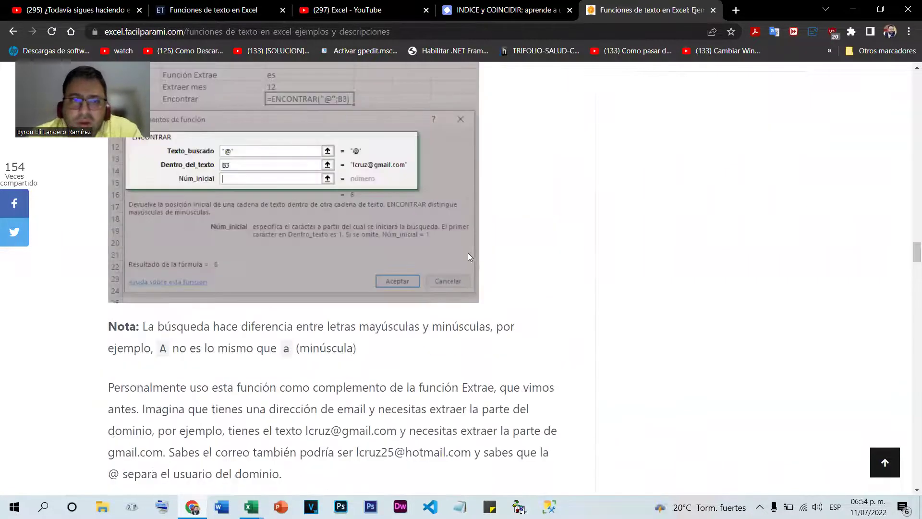
{"action": "scroll", "coordinate": [456, 234], "scroll_direction": "up", "scroll_amount": 18}
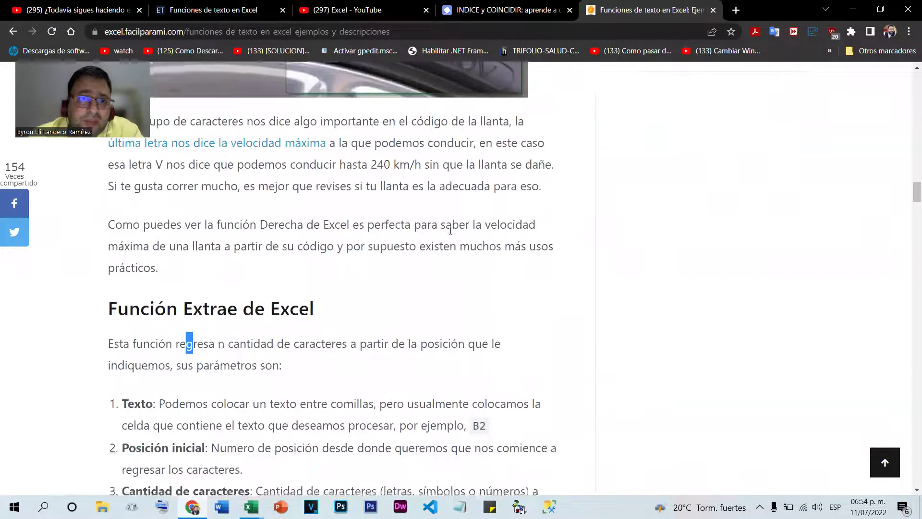
{"action": "scroll", "coordinate": [452, 235], "scroll_direction": "up", "scroll_amount": 14}
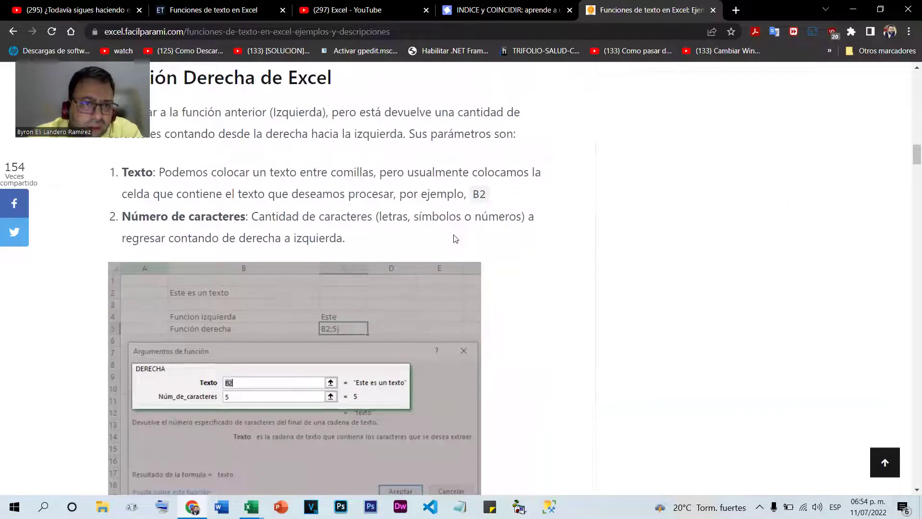
{"action": "scroll", "coordinate": [453, 238], "scroll_direction": "up", "scroll_amount": 1}
{"action": "scroll", "coordinate": [453, 237], "scroll_direction": "up", "scroll_amount": 7}
{"action": "scroll", "coordinate": [453, 235], "scroll_direction": "down", "scroll_amount": 3}
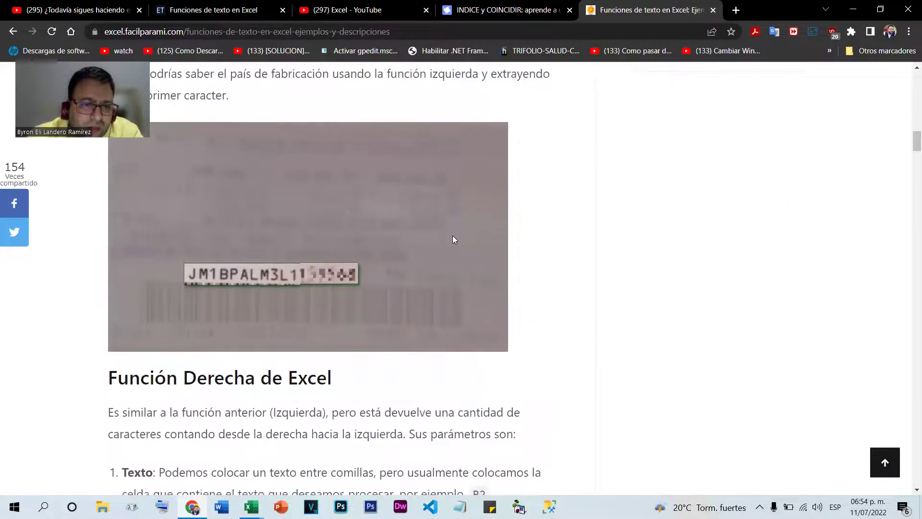
{"action": "scroll", "coordinate": [453, 235], "scroll_direction": "up", "scroll_amount": 7}
{"action": "scroll", "coordinate": [452, 235], "scroll_direction": "up", "scroll_amount": 12}
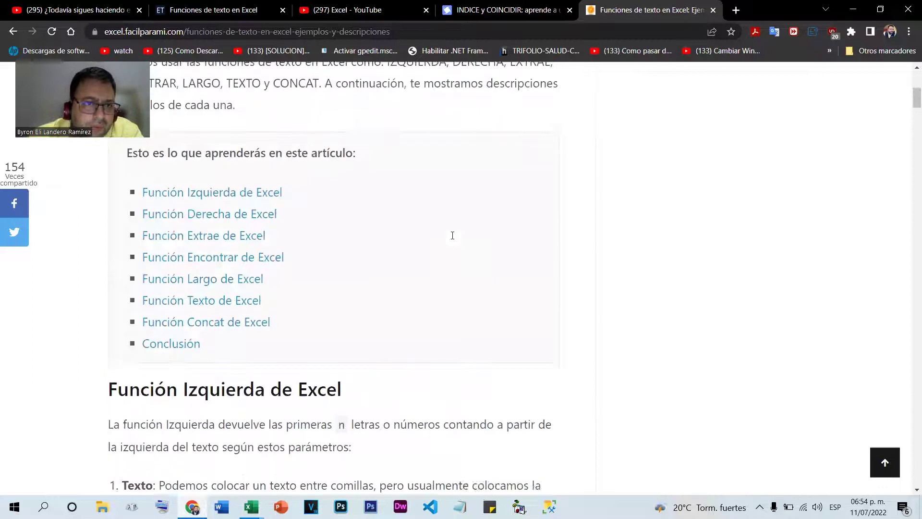
{"action": "scroll", "coordinate": [452, 236], "scroll_direction": "up", "scroll_amount": 4}
{"action": "scroll", "coordinate": [449, 235], "scroll_direction": "down", "scroll_amount": 1}
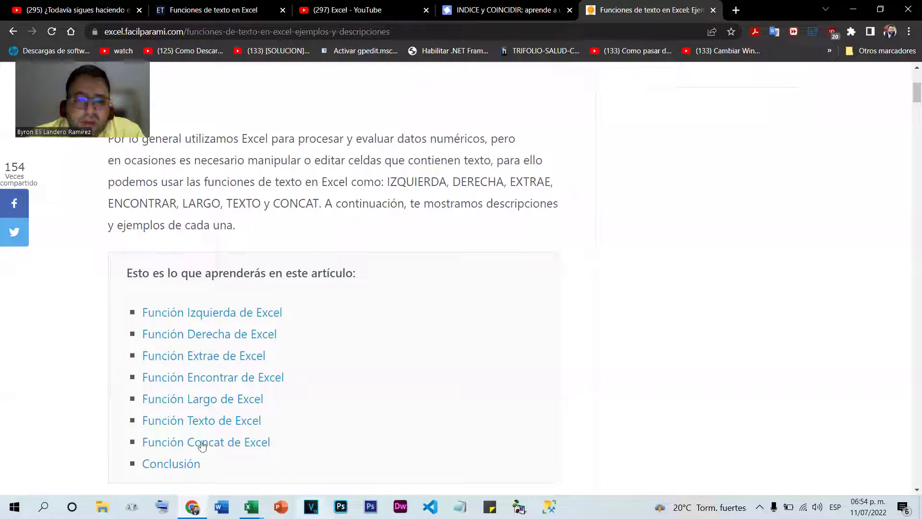
Bring the Libro1 workbook back to the front and check the full-name formula in L6
{"action": "mouse_move", "coordinate": [243, 503]}
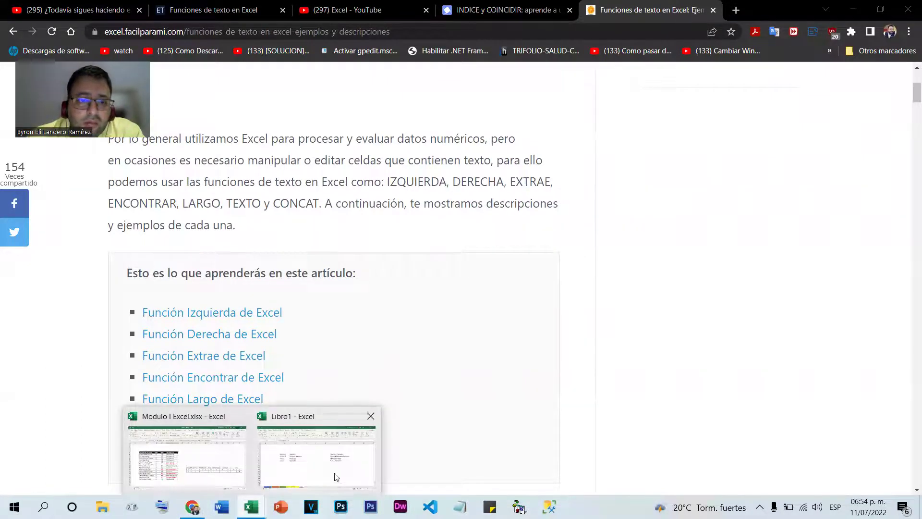
{"action": "left_click", "coordinate": [338, 478]}
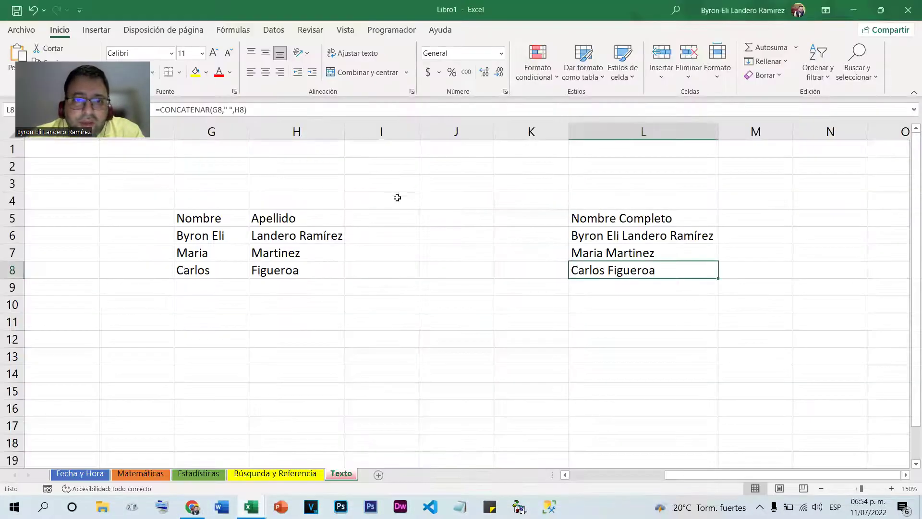
{"action": "left_click", "coordinate": [216, 234]}
{"action": "left_click", "coordinate": [435, 237]}
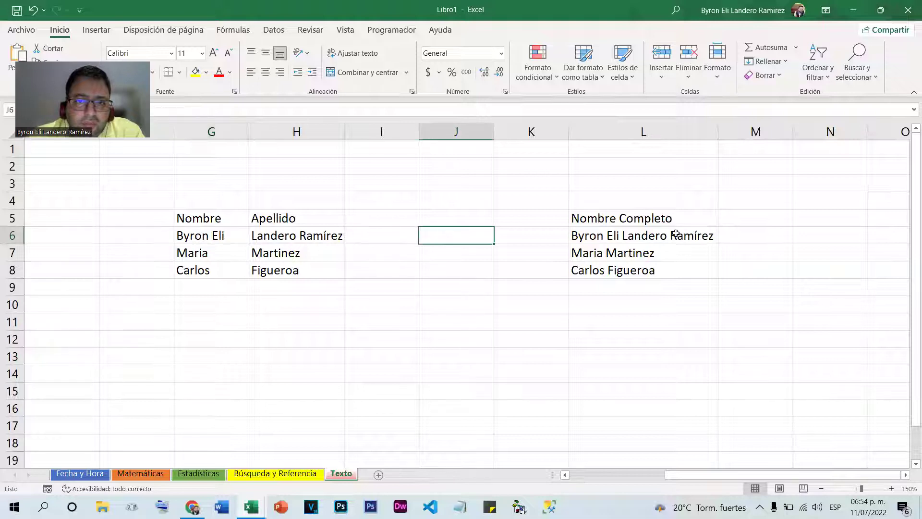
{"action": "left_click", "coordinate": [777, 238]}
{"action": "left_click", "coordinate": [608, 223]}
{"action": "left_click", "coordinate": [617, 232]}
Enter =MAYUSC(L6) in M6 to show the full name in capitals
{"action": "left_click", "coordinate": [742, 237]}
{"action": "type", "text": "=ma"}
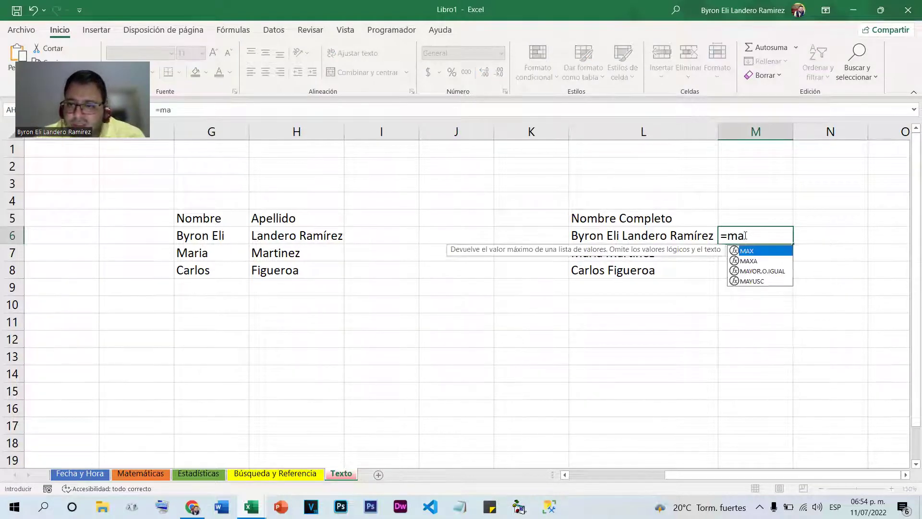
{"action": "left_click", "coordinate": [771, 286]}
{"action": "left_click", "coordinate": [768, 237]}
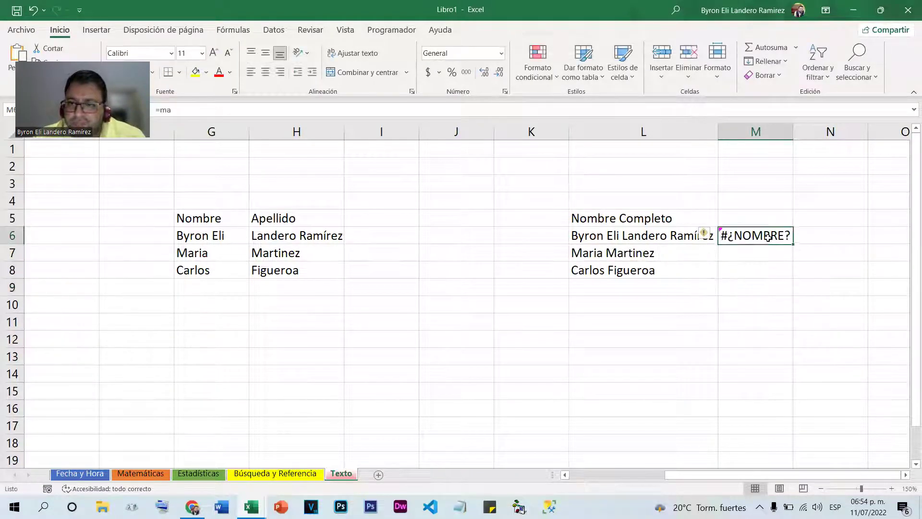
{"action": "double_click", "coordinate": [768, 237]}
{"action": "type", "text": "y"}
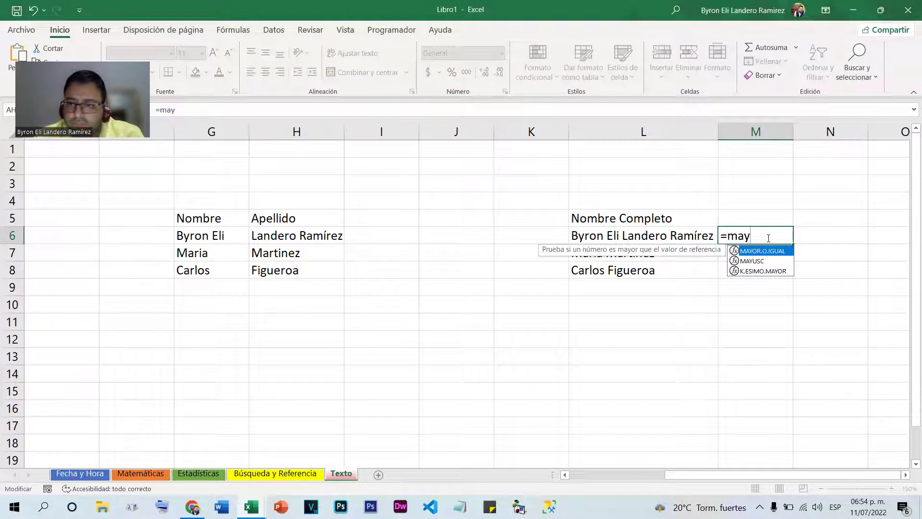
{"action": "left_click", "coordinate": [751, 262]}
{"action": "double_click", "coordinate": [750, 261]}
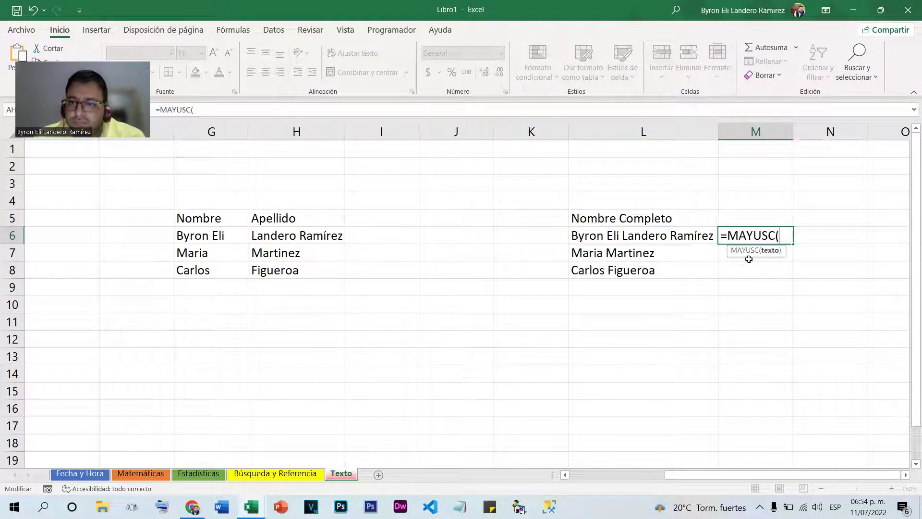
{"action": "left_click", "coordinate": [634, 234]}
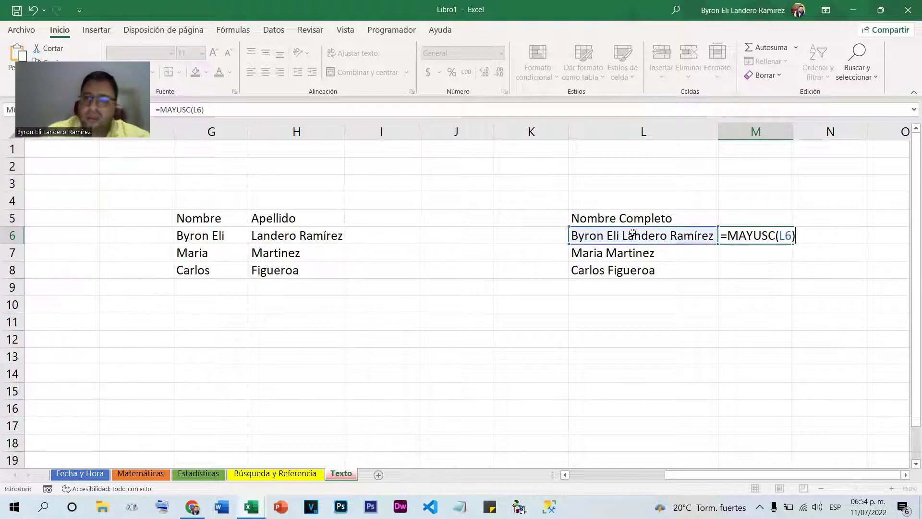
{"action": "key", "text": "Return"}
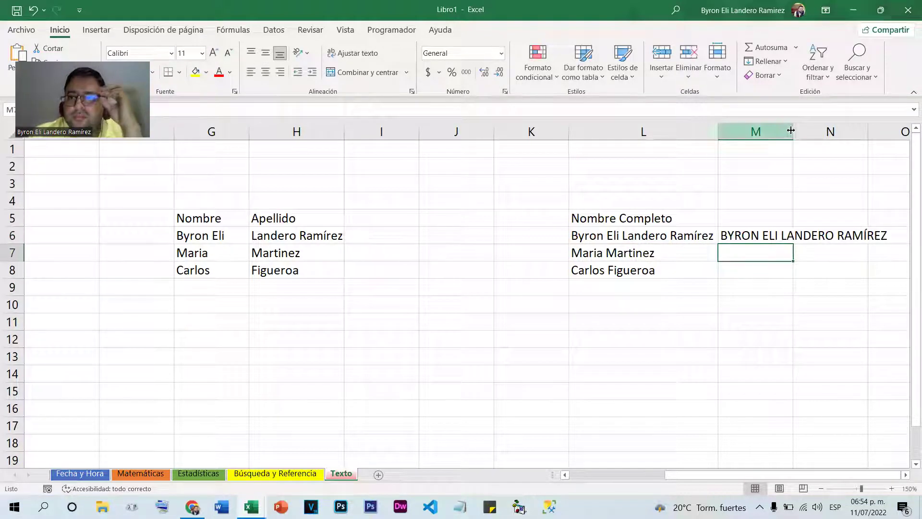
Autofit column M, fill the uppercase formula down to M8, and review the L6 formula
{"action": "double_click", "coordinate": [793, 131]}
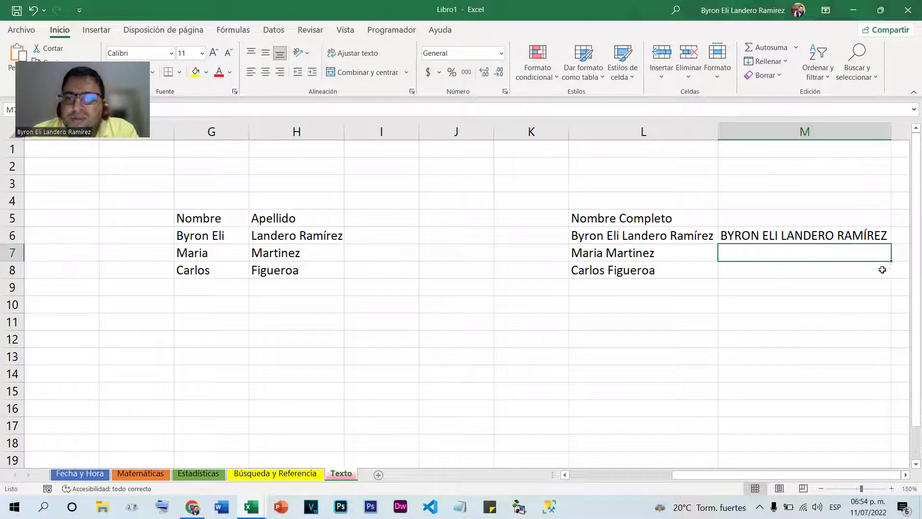
{"action": "left_click", "coordinate": [885, 235]}
{"action": "double_click", "coordinate": [891, 244]}
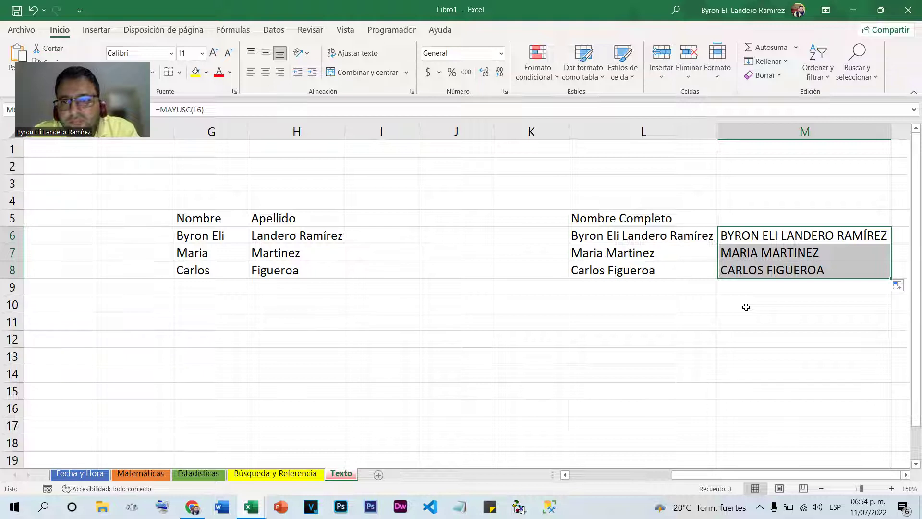
{"action": "left_click", "coordinate": [617, 236]}
{"action": "double_click", "coordinate": [618, 235]}
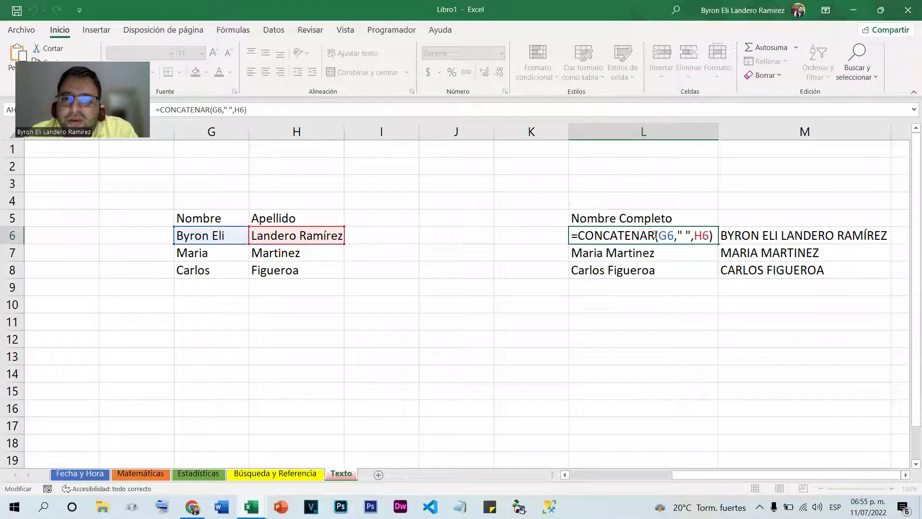
{"action": "key", "text": "Return"}
Clear M6:M8 and wrap the L6 formula in MAYUSC, accepting Excel's suggested correction
{"action": "left_click_drag", "start_coordinate": [768, 236], "coordinate": [764, 274]}
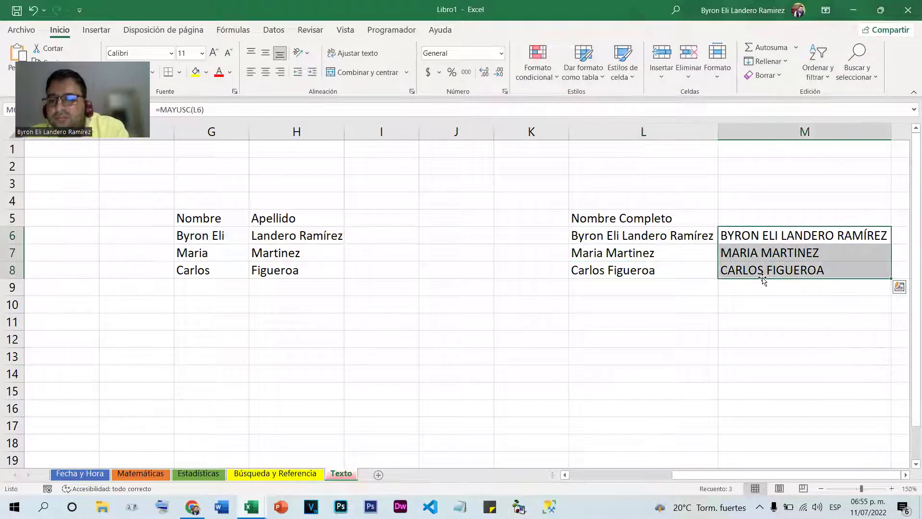
{"action": "key", "text": "Delete"}
{"action": "left_click", "coordinate": [617, 235]}
{"action": "double_click", "coordinate": [612, 236]}
{"action": "key", "text": "Left"}
{"action": "key", "text": "Left"}
{"action": "key", "text": "Left"}
{"action": "key", "text": "Left"}
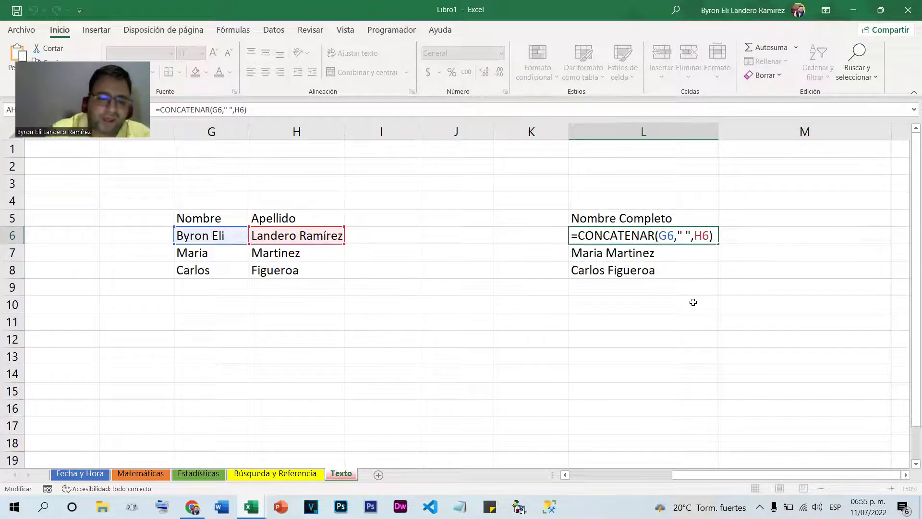
{"action": "type", "text": "ma"}
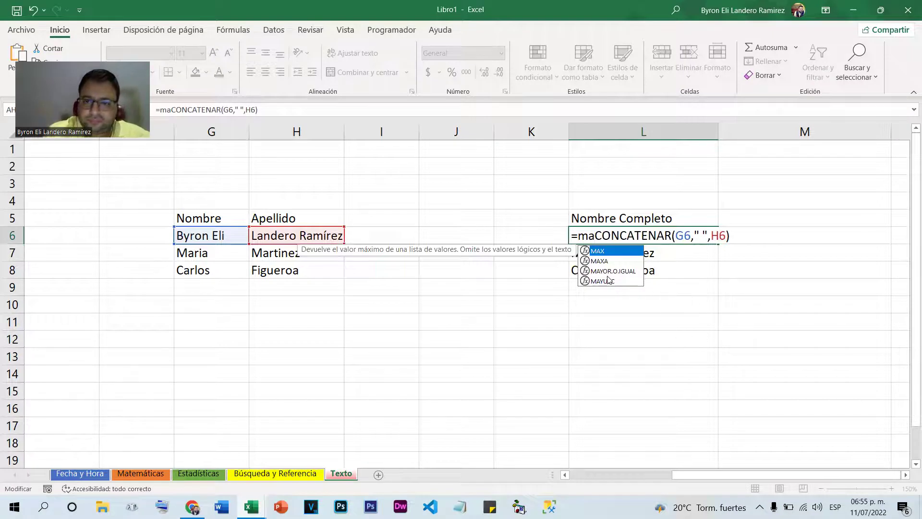
{"action": "double_click", "coordinate": [602, 282]}
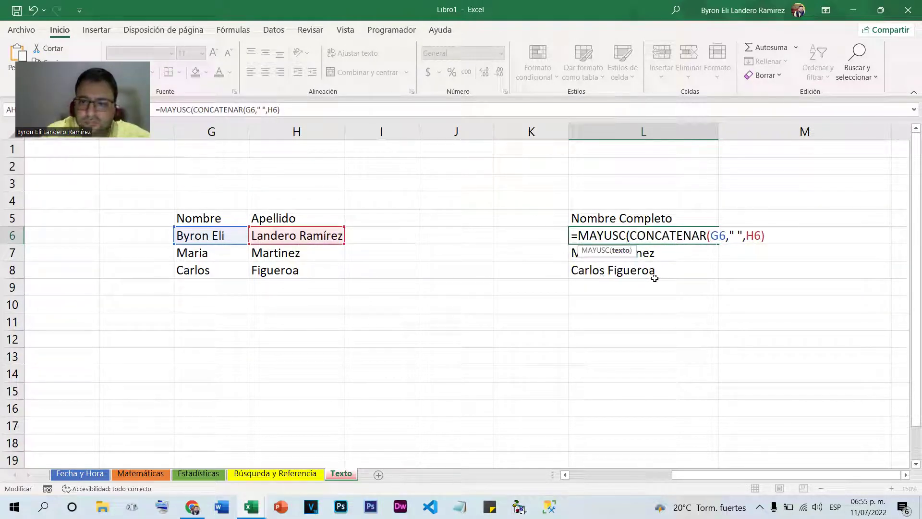
{"action": "type", "text": "("}
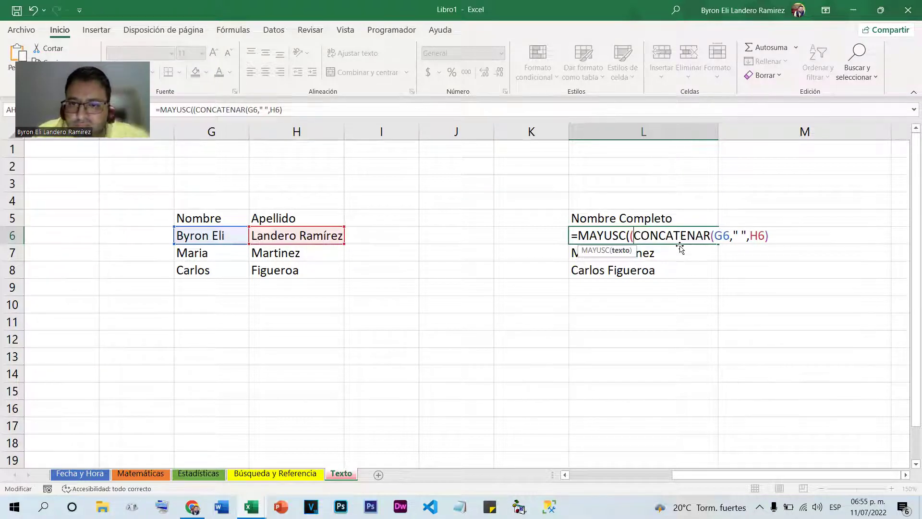
{"action": "left_click", "coordinate": [782, 235]}
{"action": "type", "text": ")"}
{"action": "key", "text": "Return"}
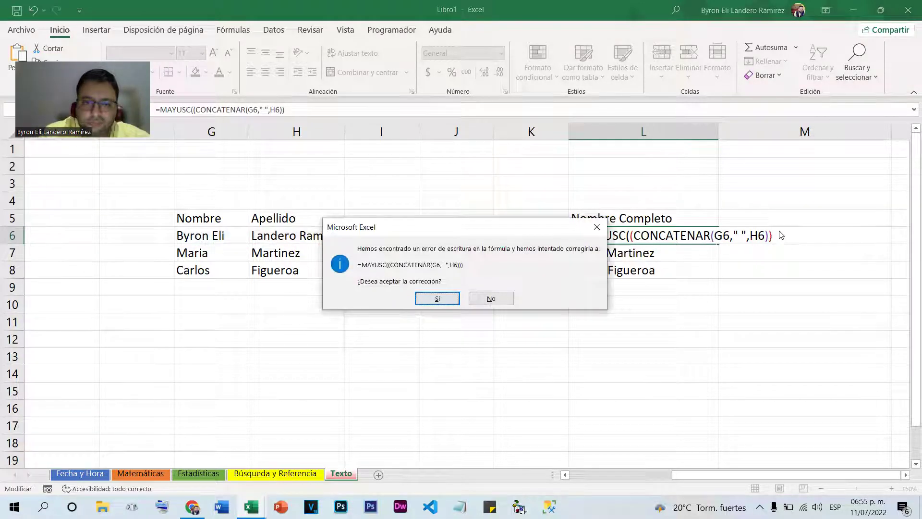
{"action": "left_click", "coordinate": [442, 300]}
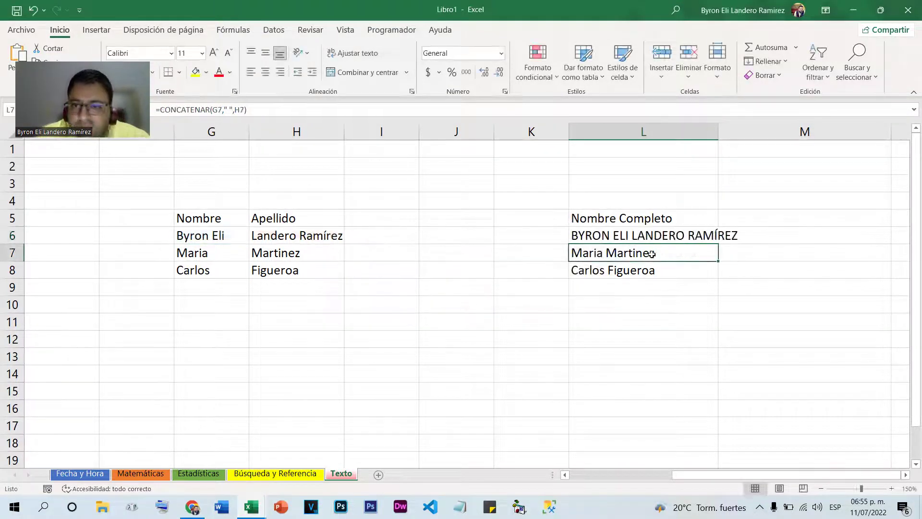
Widen column L, try filling the formula down to L8 and undo it, then select the names table
{"action": "left_click", "coordinate": [662, 238]}
{"action": "left_click_drag", "start_coordinate": [723, 138], "coordinate": [755, 136]}
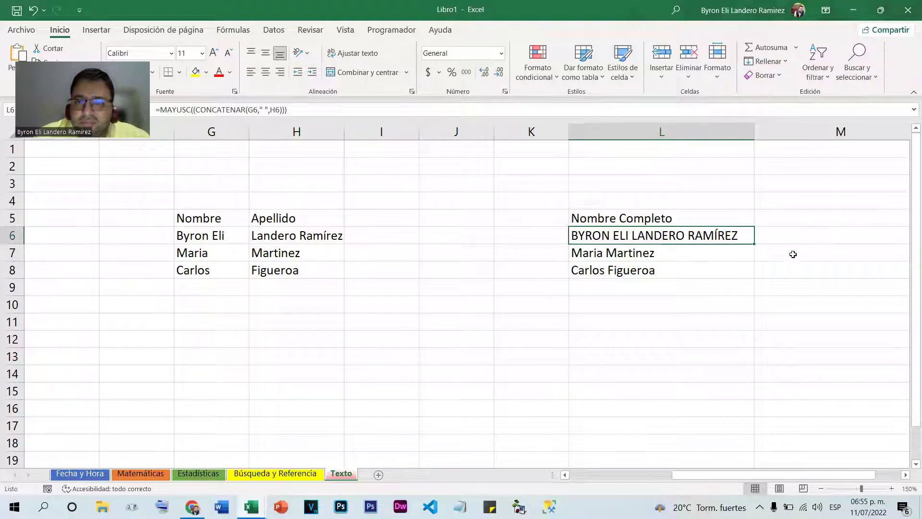
{"action": "double_click", "coordinate": [754, 244]}
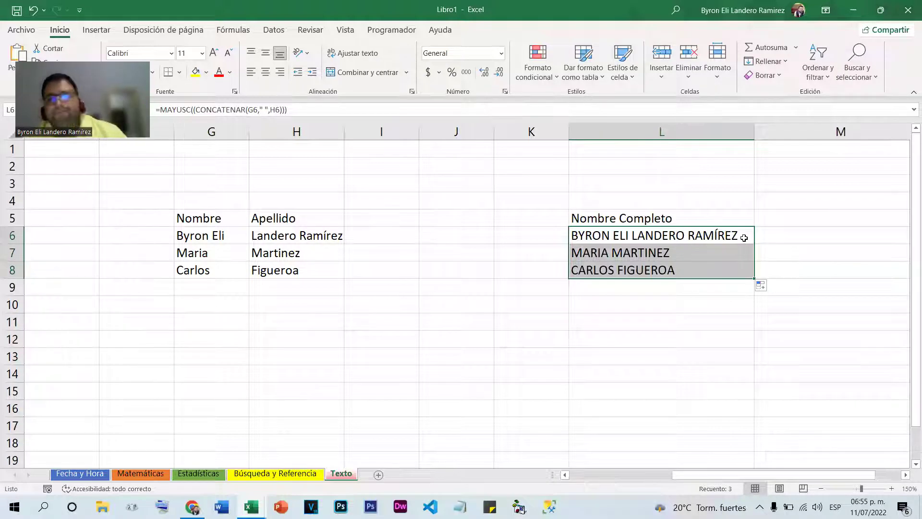
{"action": "key", "text": "ctrl+z"}
{"action": "key", "text": "ctrl+z"}
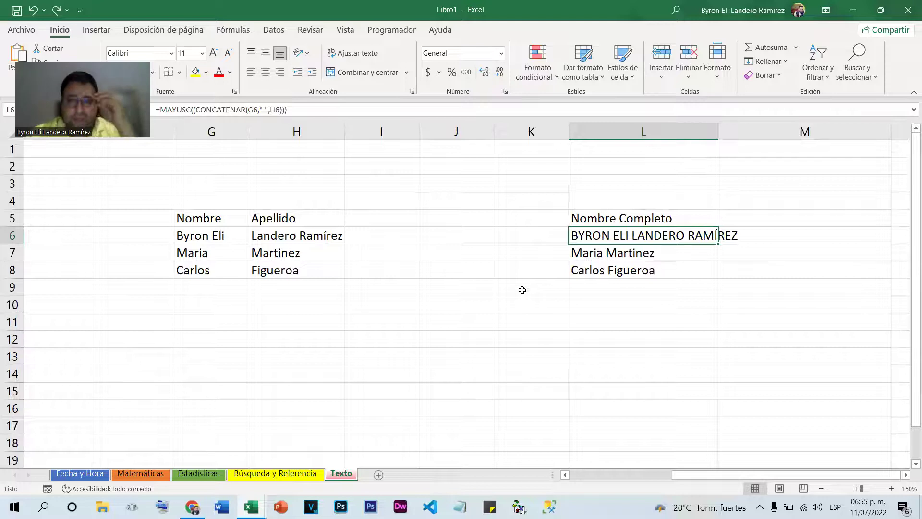
{"action": "left_click_drag", "start_coordinate": [202, 226], "coordinate": [723, 302]}
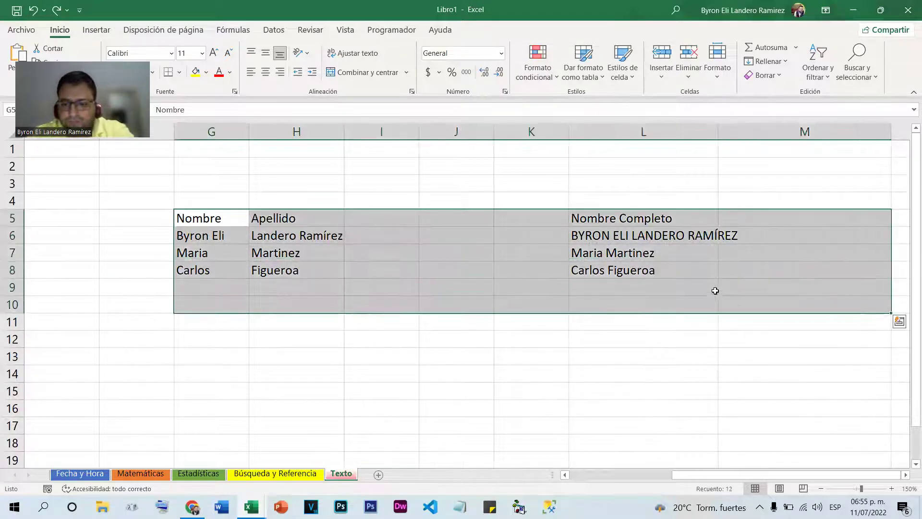
Clear the names table and enter =HOY() in I5, showing today's date 11/07/2022
{"action": "key", "text": "Delete"}
{"action": "left_click", "coordinate": [341, 215]}
{"action": "left_click", "coordinate": [399, 221]}
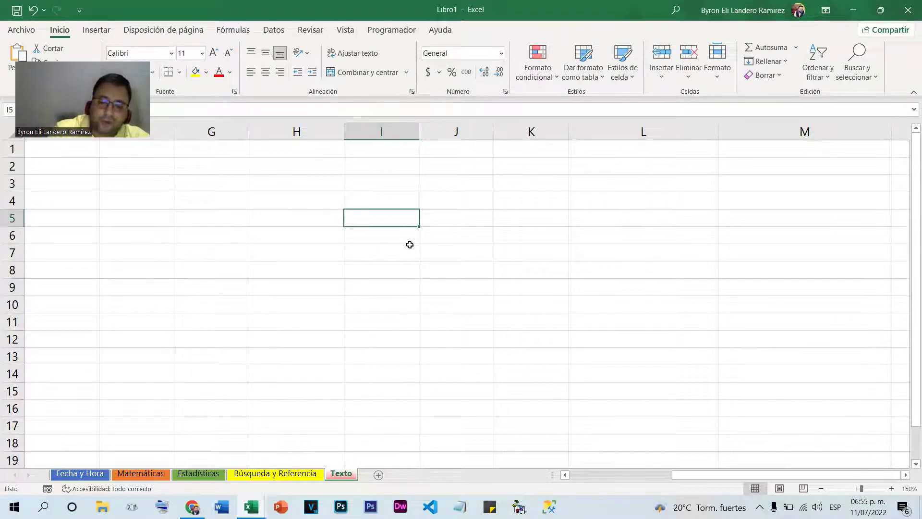
{"action": "type", "text": "=h"}
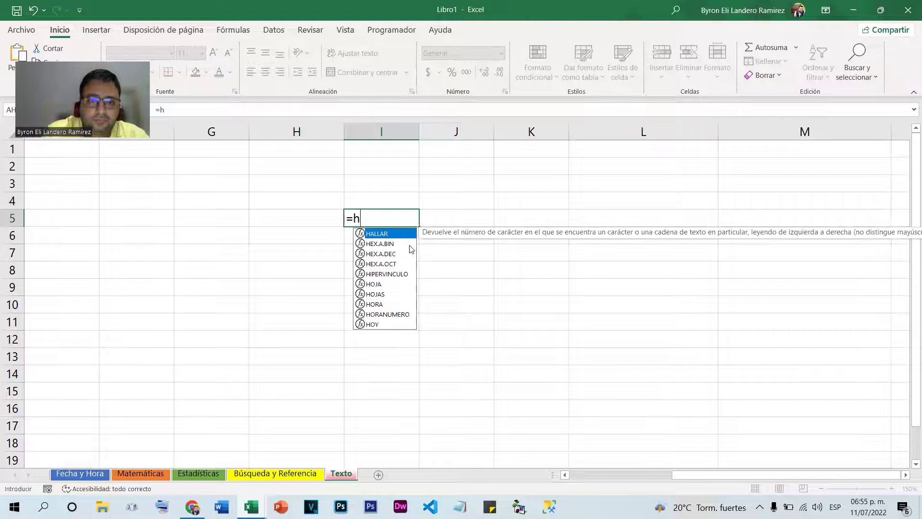
{"action": "double_click", "coordinate": [377, 324]}
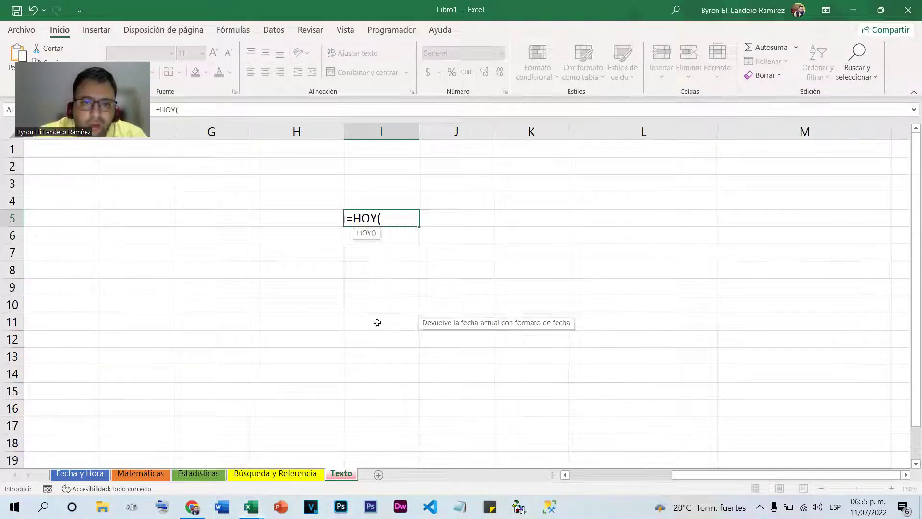
{"action": "type", "text": ")"}
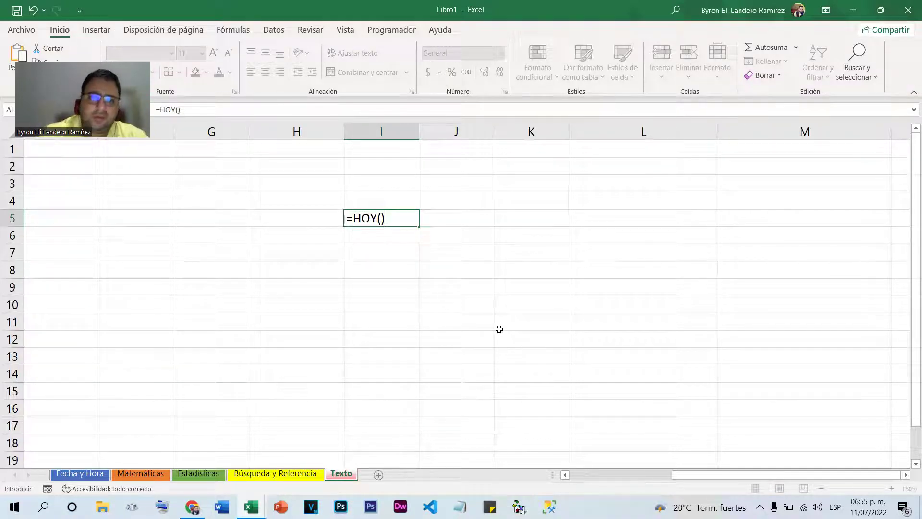
{"action": "key", "text": "Return"}
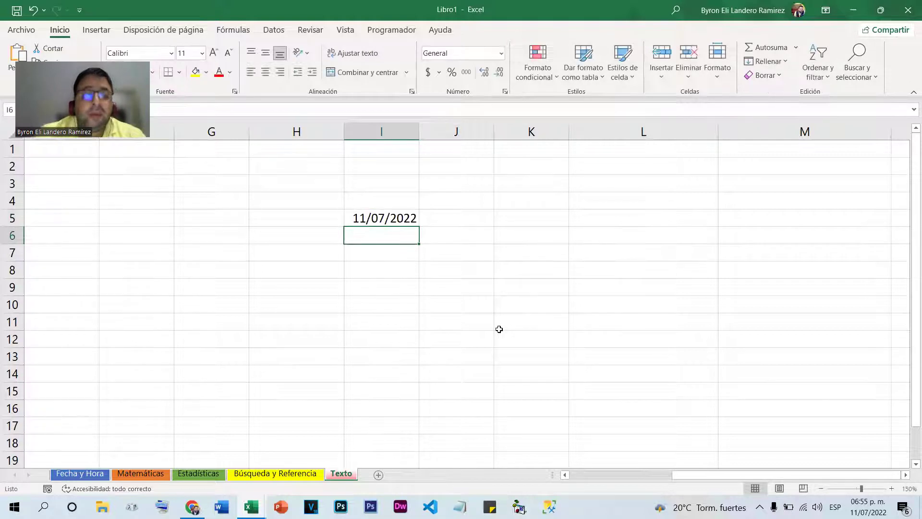
{"action": "left_click", "coordinate": [372, 212]}
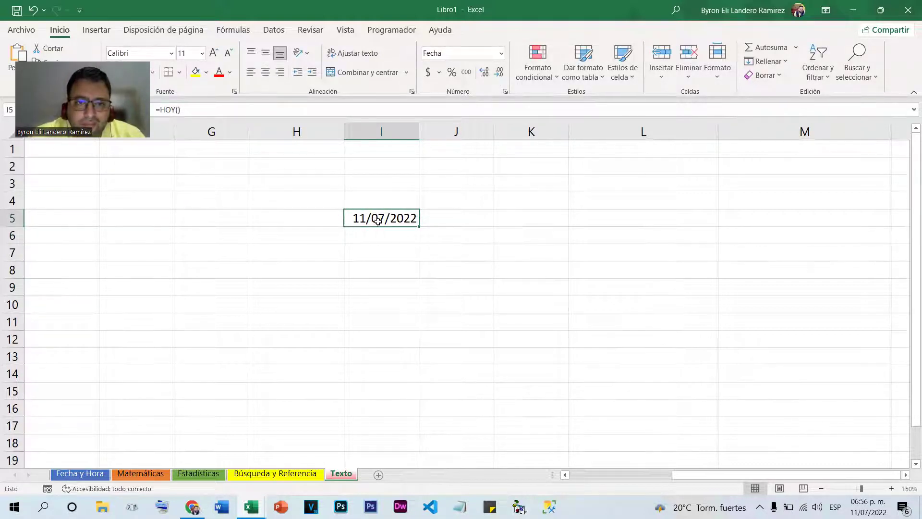
{"action": "left_click", "coordinate": [449, 217]}
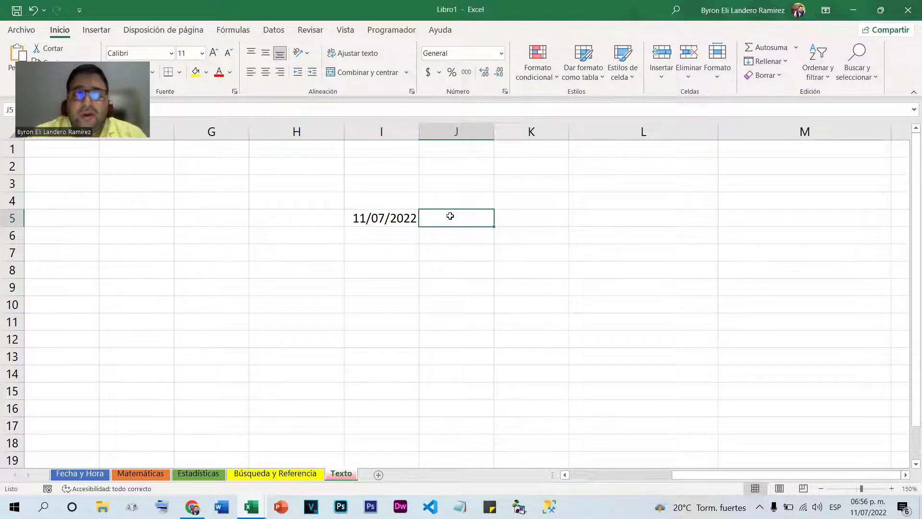
{"action": "left_click", "coordinate": [382, 217]}
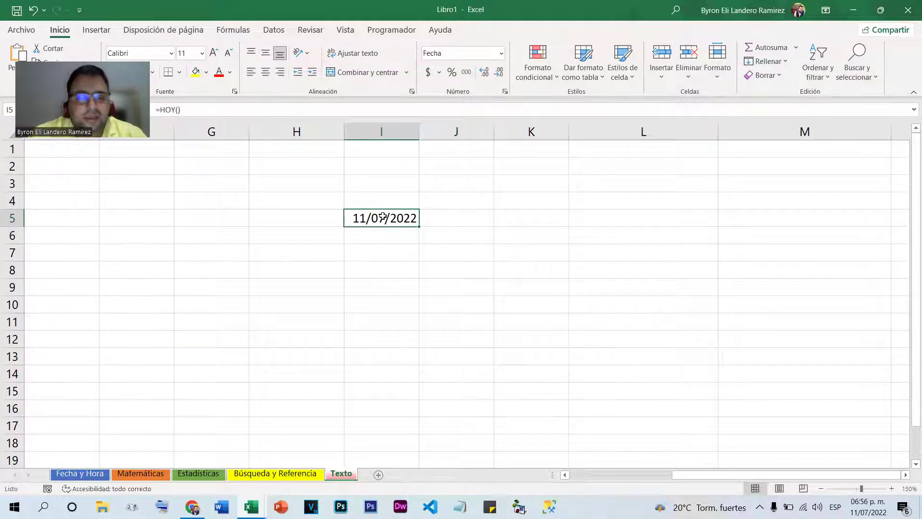
Enter =AHORA() in K5 to show 11/07/2022 18:56, and compare it with the HOY formula in I5
{"action": "left_click", "coordinate": [475, 211]}
{"action": "left_click", "coordinate": [498, 220]}
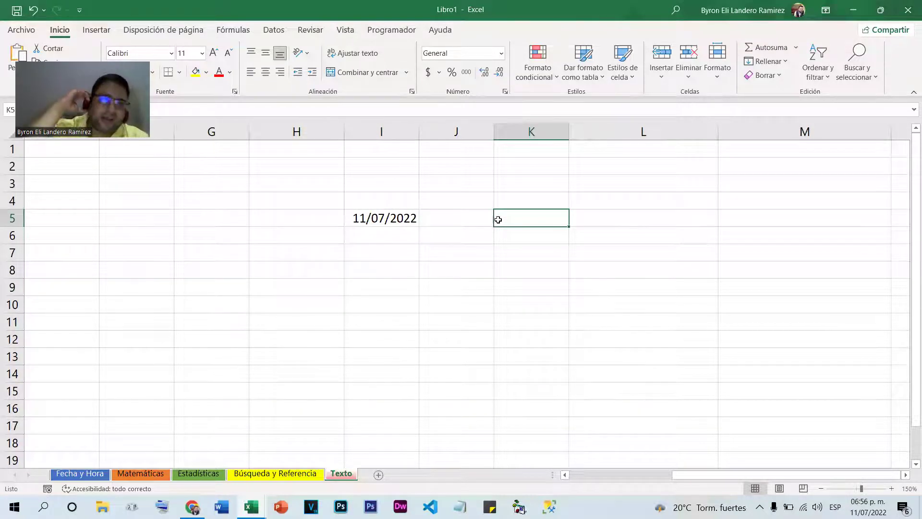
{"action": "type", "text": "="}
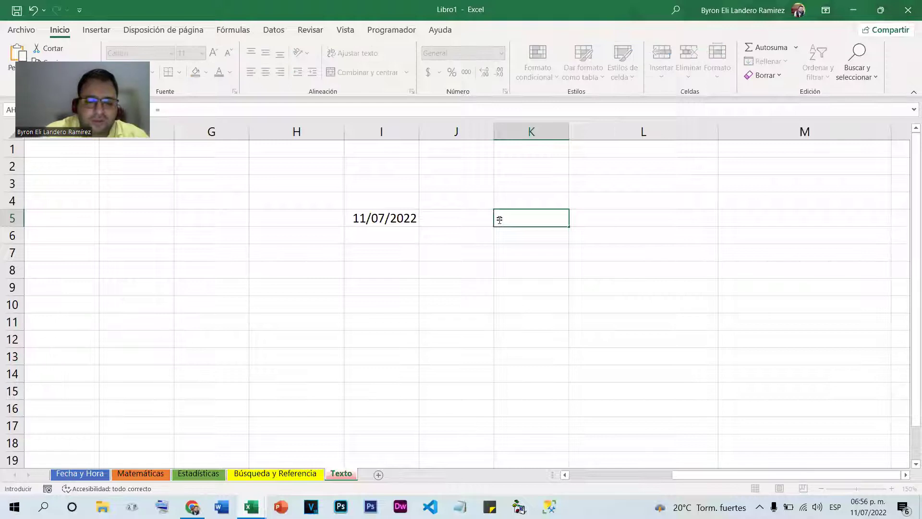
{"action": "type", "text": "ah"}
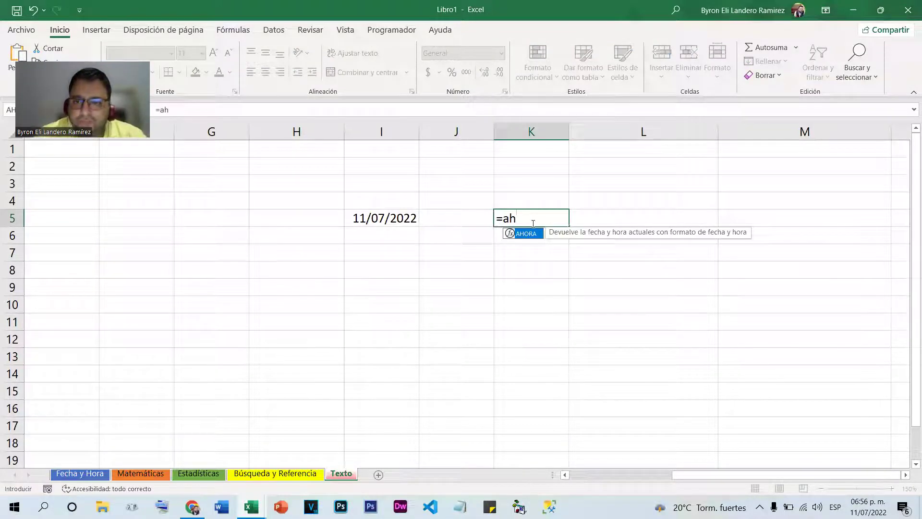
{"action": "double_click", "coordinate": [532, 234]}
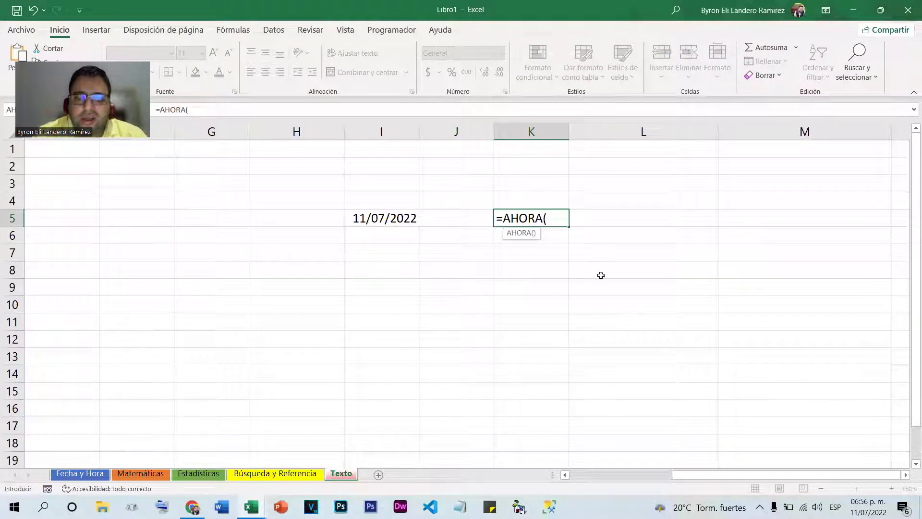
{"action": "type", "text": ")"}
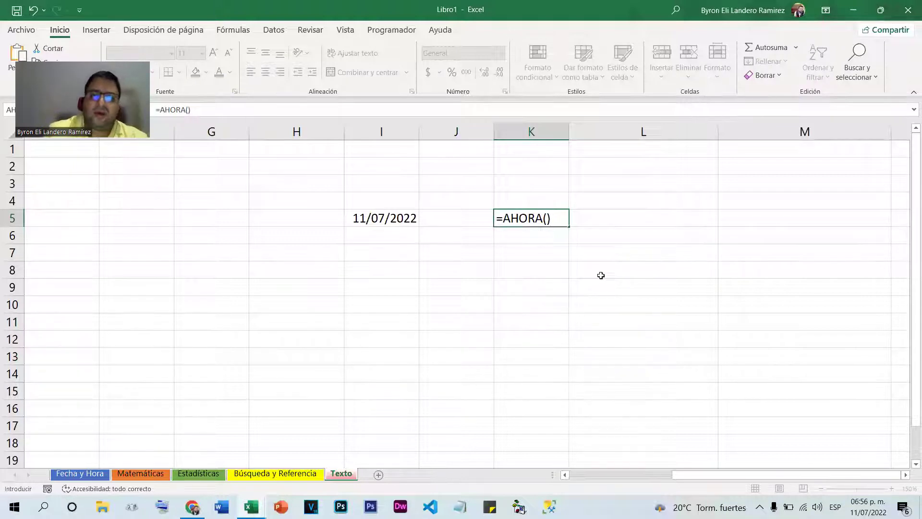
{"action": "key", "text": "Return"}
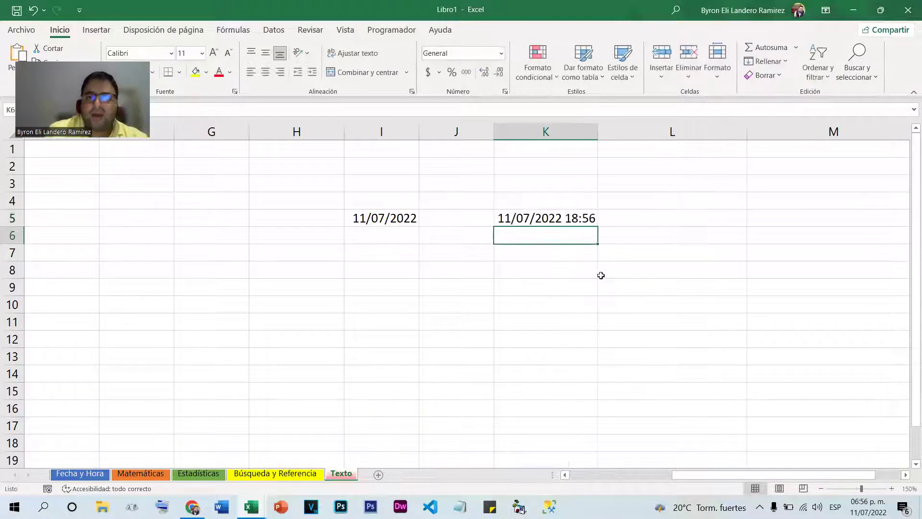
{"action": "left_click", "coordinate": [576, 216]}
{"action": "left_click", "coordinate": [389, 222]}
{"action": "left_click", "coordinate": [541, 222]}
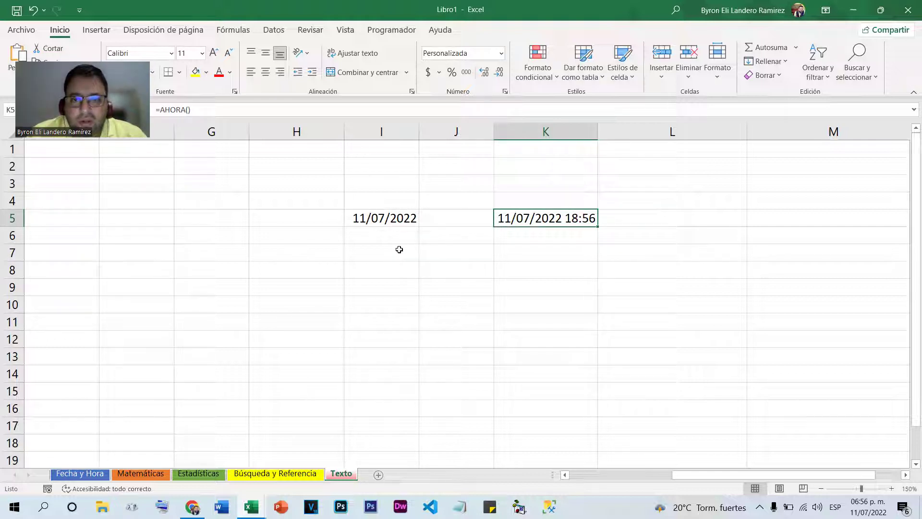
{"action": "left_click_drag", "start_coordinate": [354, 182], "coordinate": [547, 228]}
{"action": "left_click", "coordinate": [528, 265]}
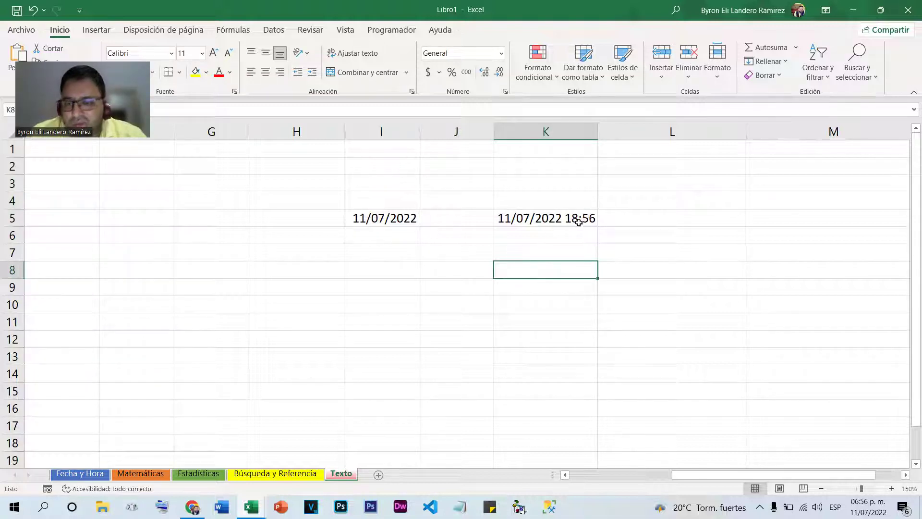
Save the workbook as Libro1.xlsx on the desktop (Escritorio)
{"action": "left_click", "coordinate": [22, 30]}
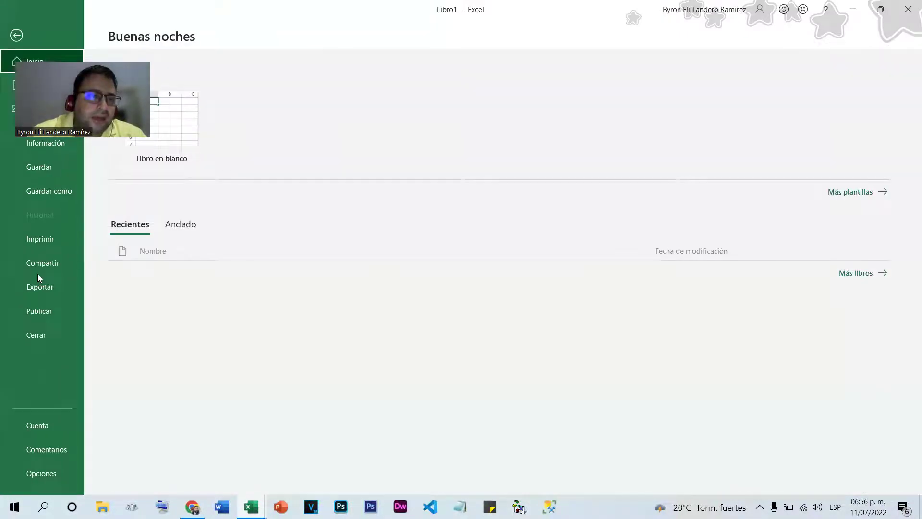
{"action": "left_click", "coordinate": [49, 192]}
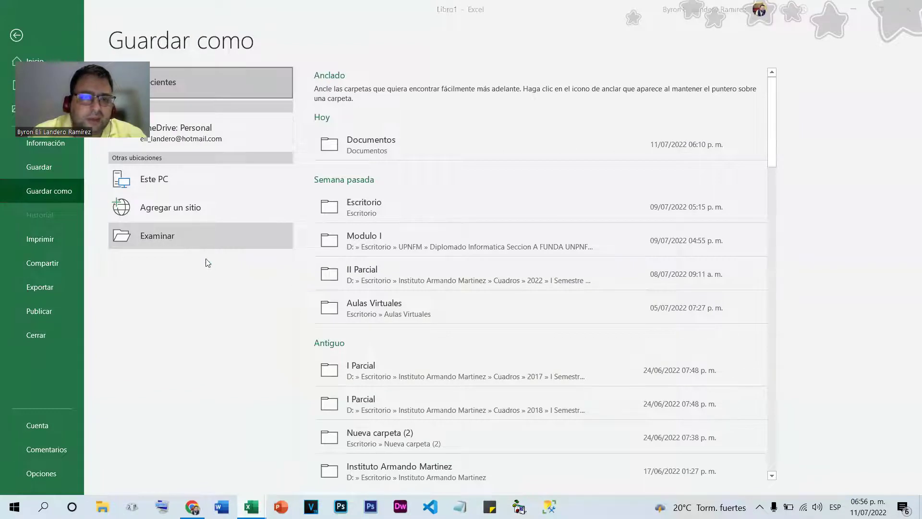
{"action": "left_click", "coordinate": [182, 236]}
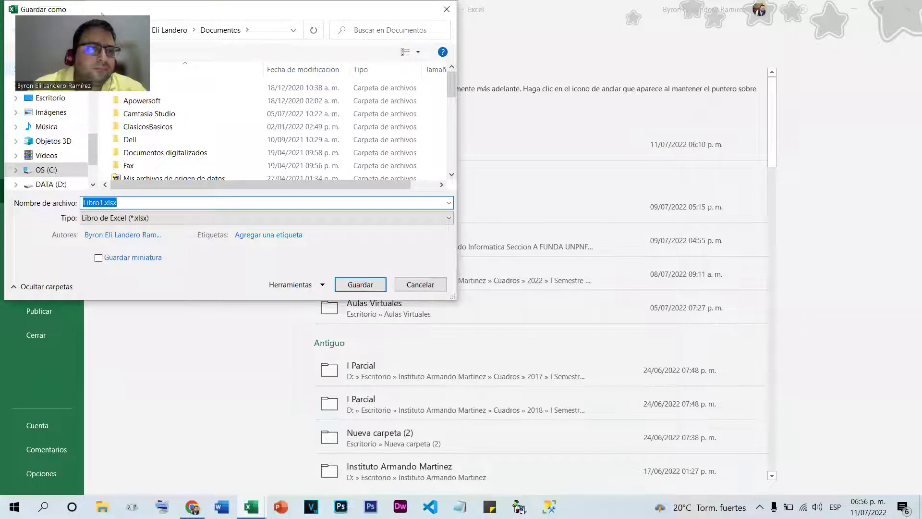
{"action": "left_click", "coordinate": [48, 117]}
{"action": "left_click", "coordinate": [359, 292]}
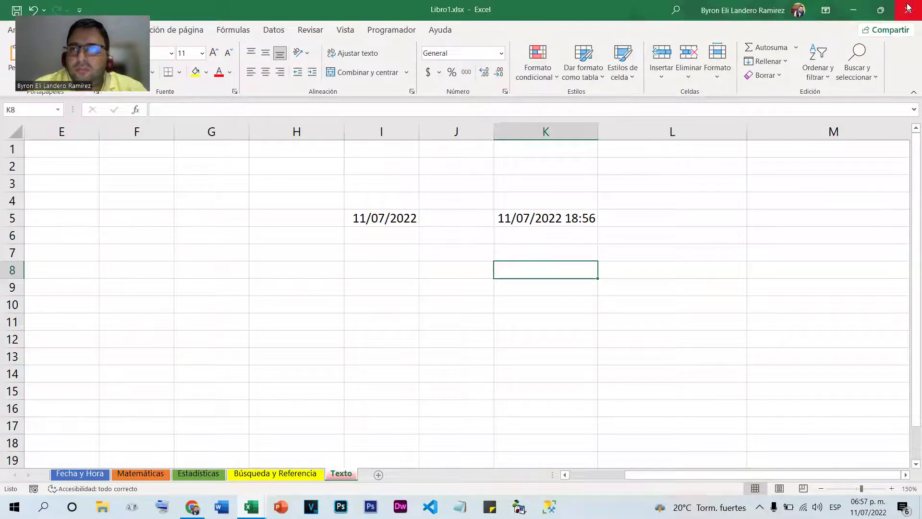
Close Excel and reopen Libro1.xlsx from the desktop so K5 refreshes to 18:57
{"action": "left_click", "coordinate": [907, 6]}
{"action": "left_click", "coordinate": [854, 6]}
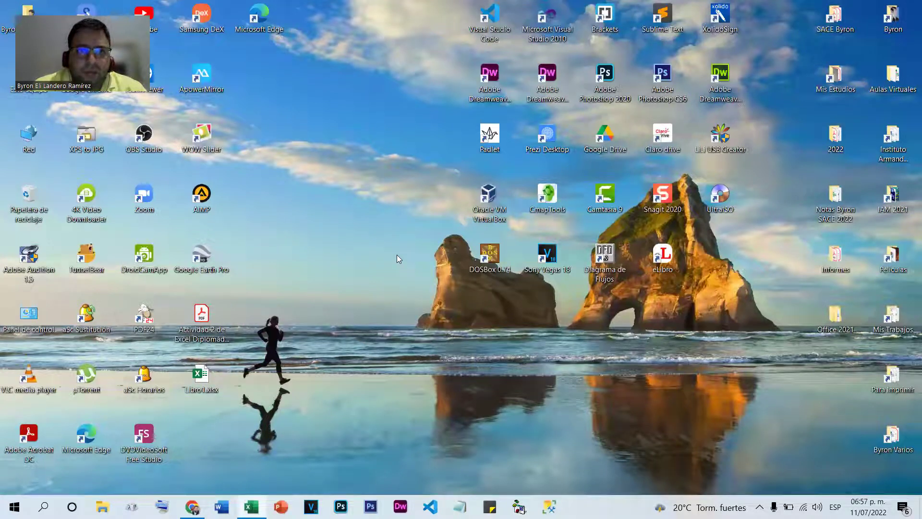
{"action": "double_click", "coordinate": [202, 377]}
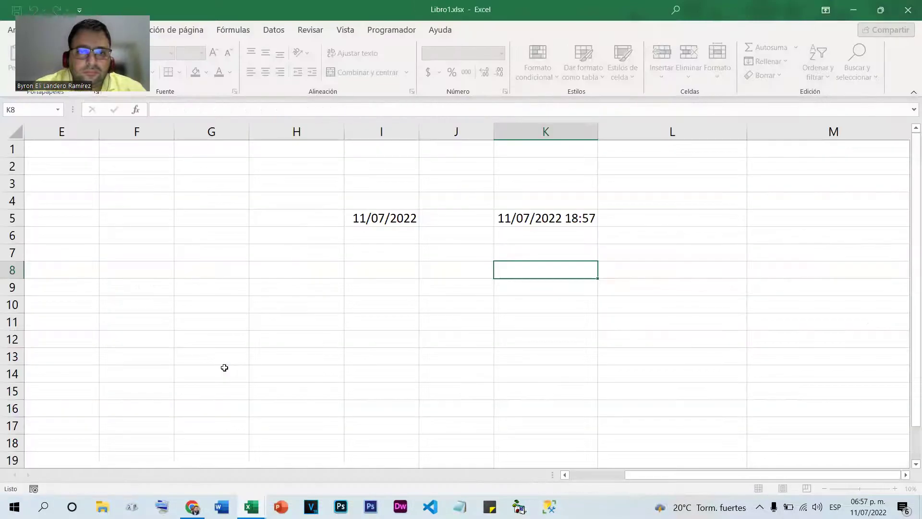
{"action": "left_click", "coordinate": [590, 222]}
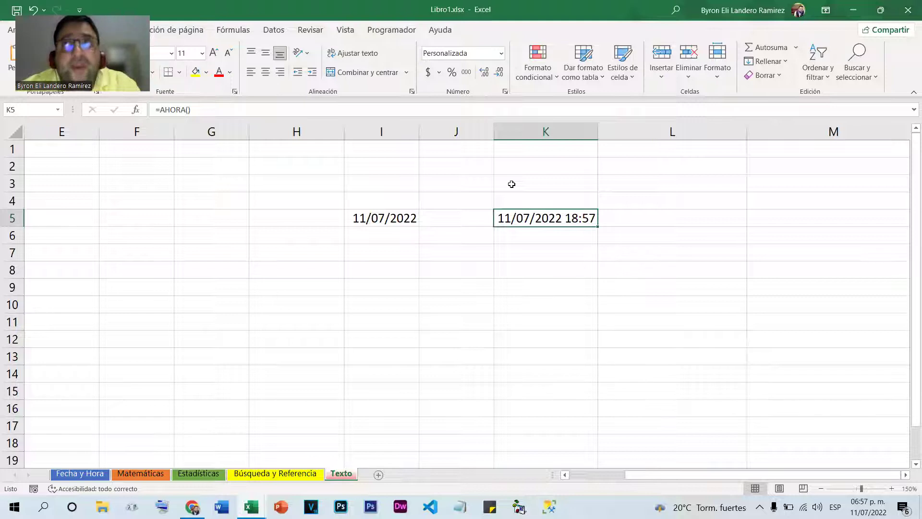
{"action": "left_click", "coordinate": [407, 218]}
{"action": "key", "text": "Right"}
{"action": "key", "text": "Right"}
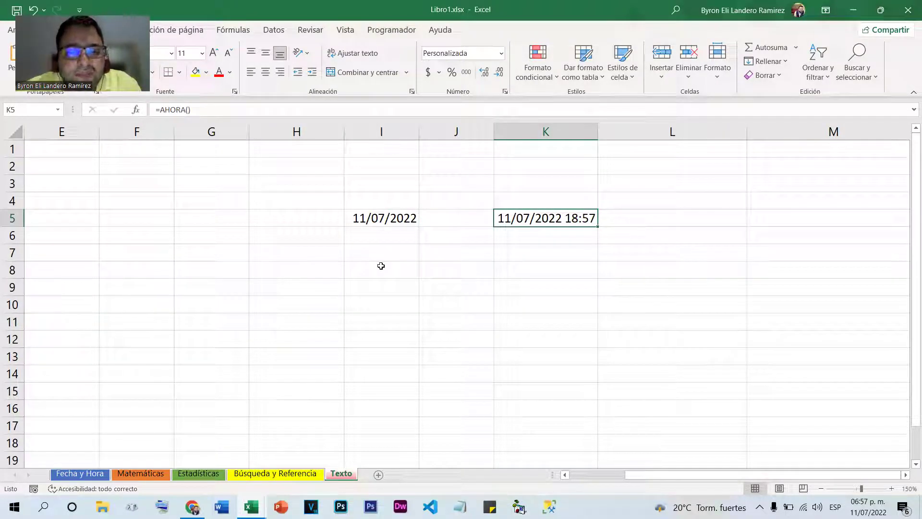
{"action": "scroll", "coordinate": [465, 248], "scroll_direction": "down", "scroll_amount": 1}
{"action": "scroll", "coordinate": [479, 241], "scroll_direction": "up", "scroll_amount": 1}
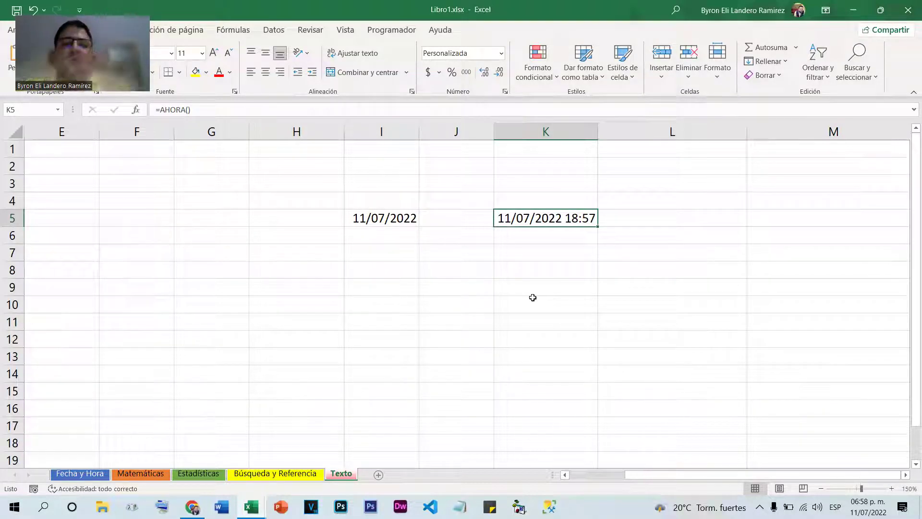
{"action": "left_click", "coordinate": [363, 212]}
{"action": "key", "text": "Right"}
{"action": "key", "text": "Right"}
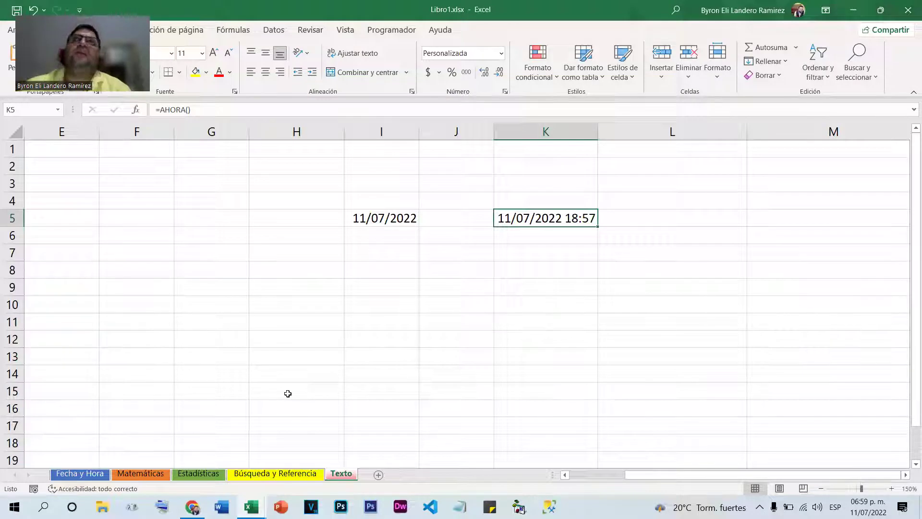
{"action": "left_click", "coordinate": [401, 218]}
{"action": "left_click", "coordinate": [518, 222]}
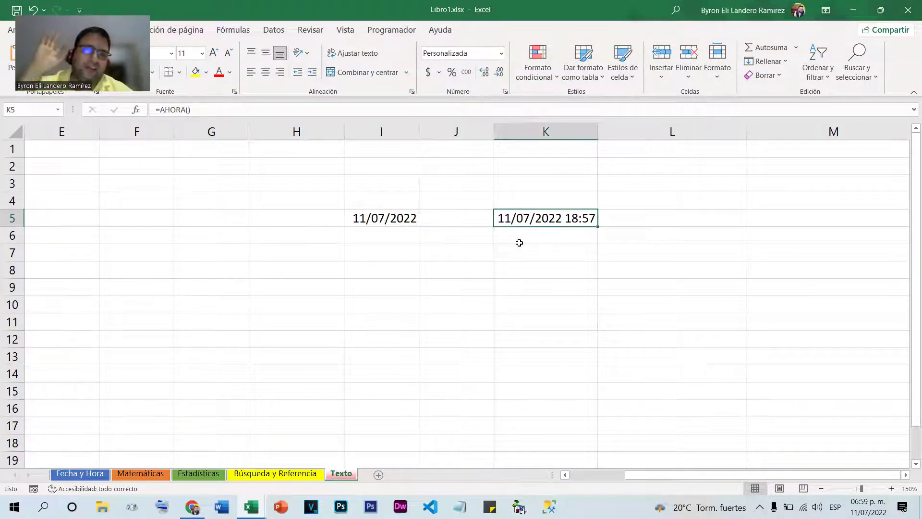
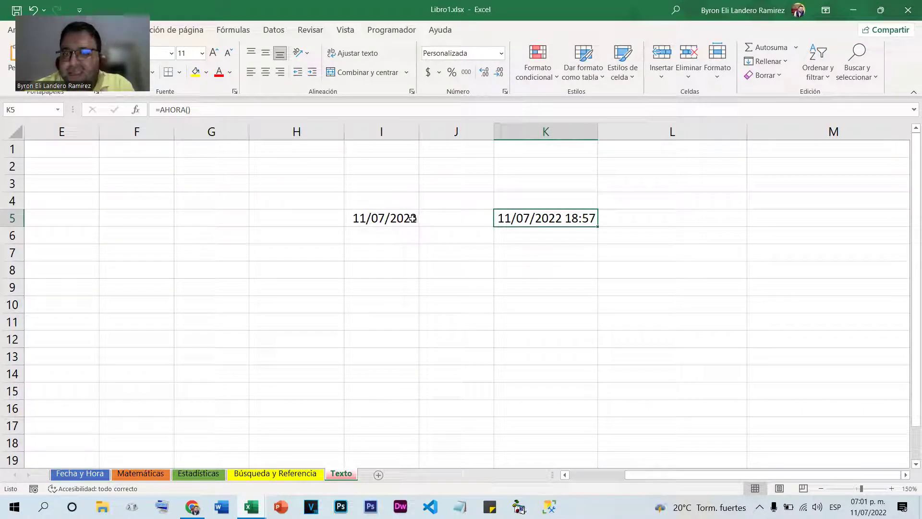
Select J9 and open the full function library from Autosuma's Más funciones
{"action": "left_click", "coordinate": [443, 279]}
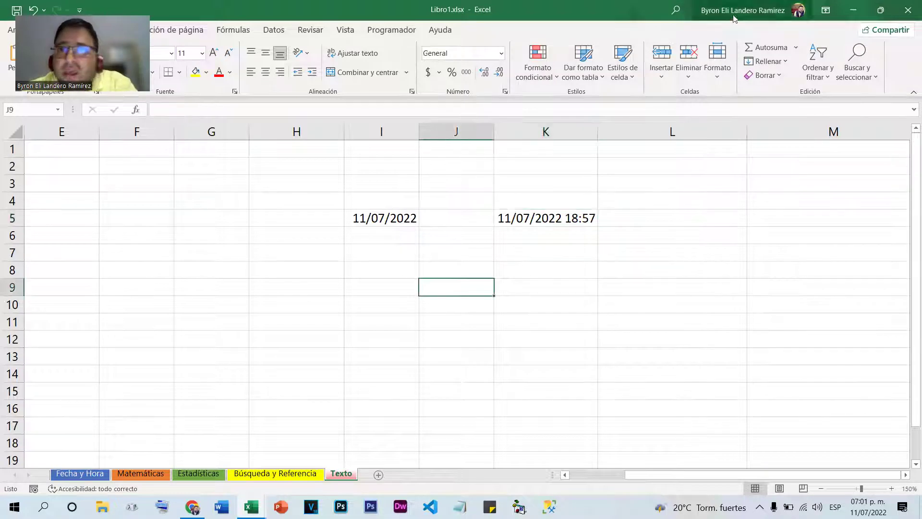
{"action": "left_click", "coordinate": [795, 47]}
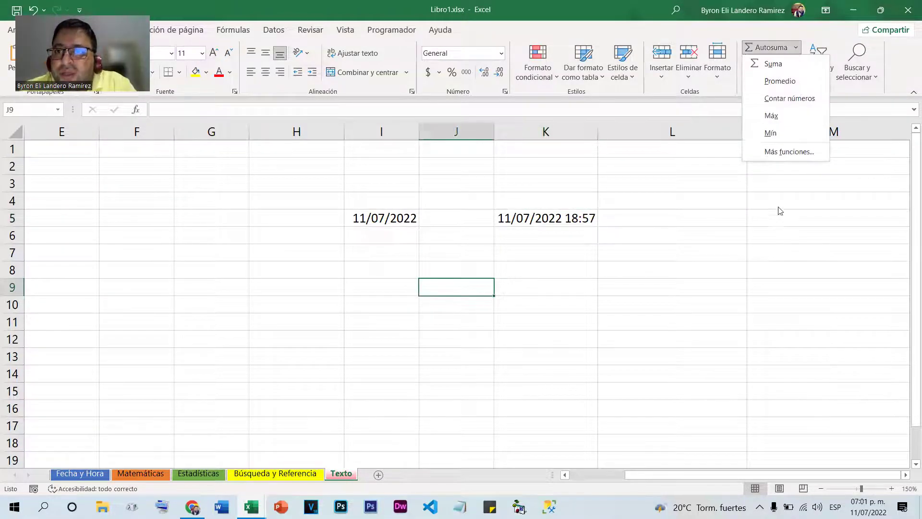
{"action": "left_click", "coordinate": [783, 151]}
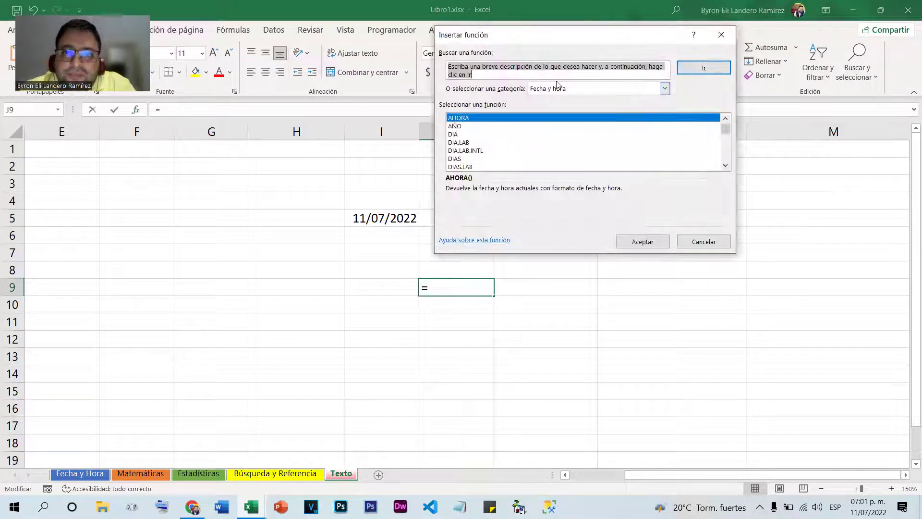
Read the descriptions of the AÑO, DIA and DIA.LAB date functions
{"action": "left_click", "coordinate": [454, 125]}
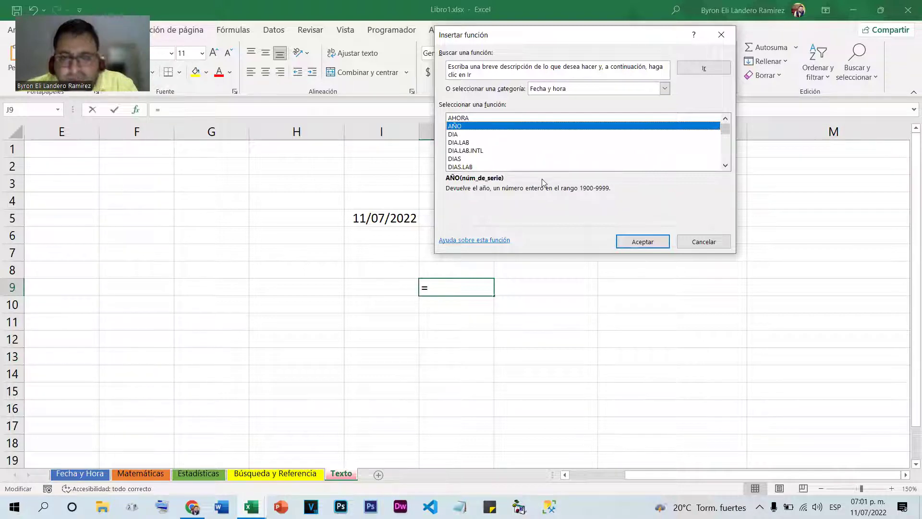
{"action": "left_click", "coordinate": [463, 135]}
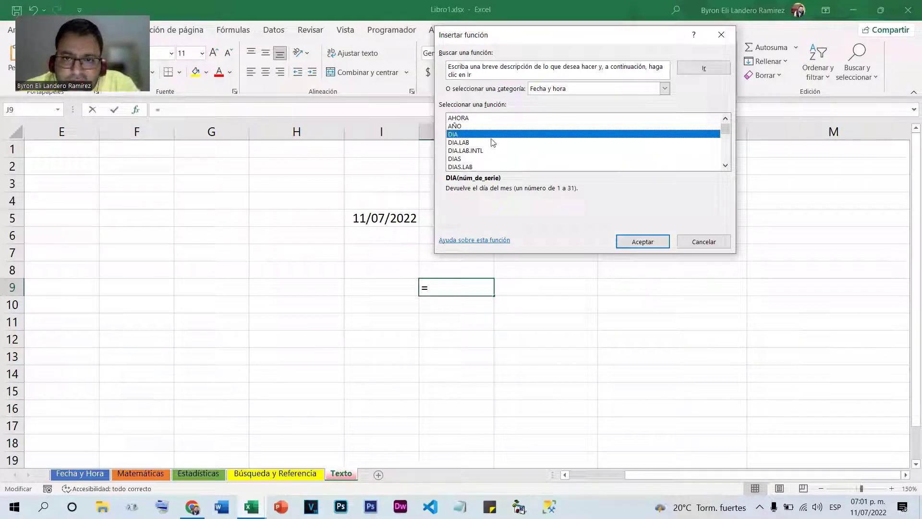
{"action": "left_click", "coordinate": [464, 143]}
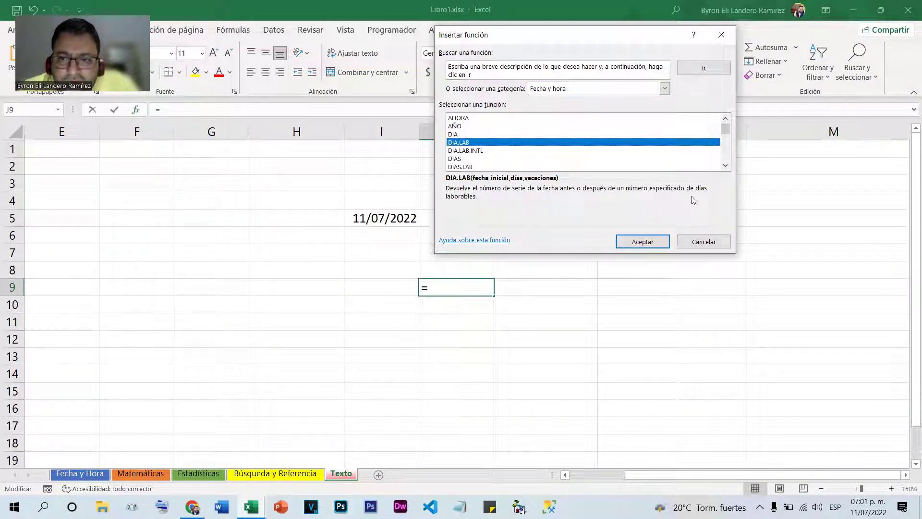
{"action": "scroll", "coordinate": [556, 161], "scroll_direction": "down", "scroll_amount": 1}
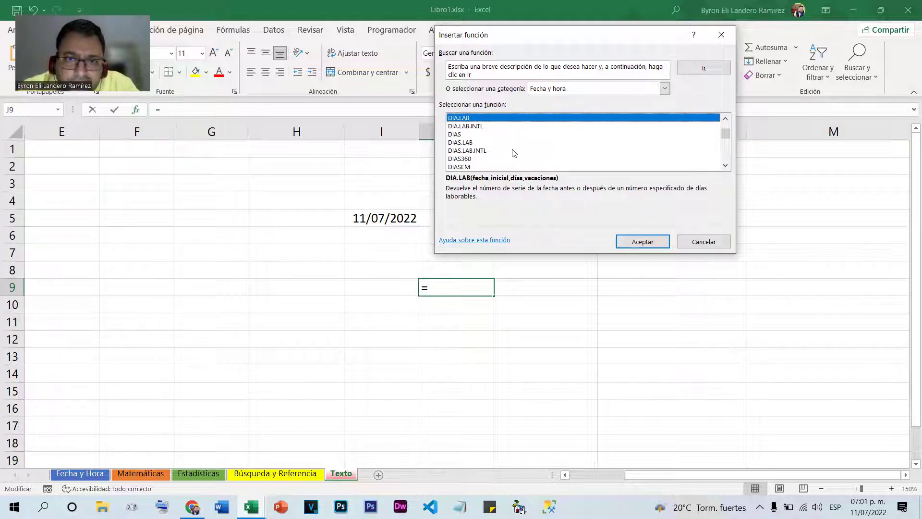
{"action": "scroll", "coordinate": [513, 153], "scroll_direction": "down", "scroll_amount": 2}
{"action": "scroll", "coordinate": [514, 152], "scroll_direction": "down", "scroll_amount": 3}
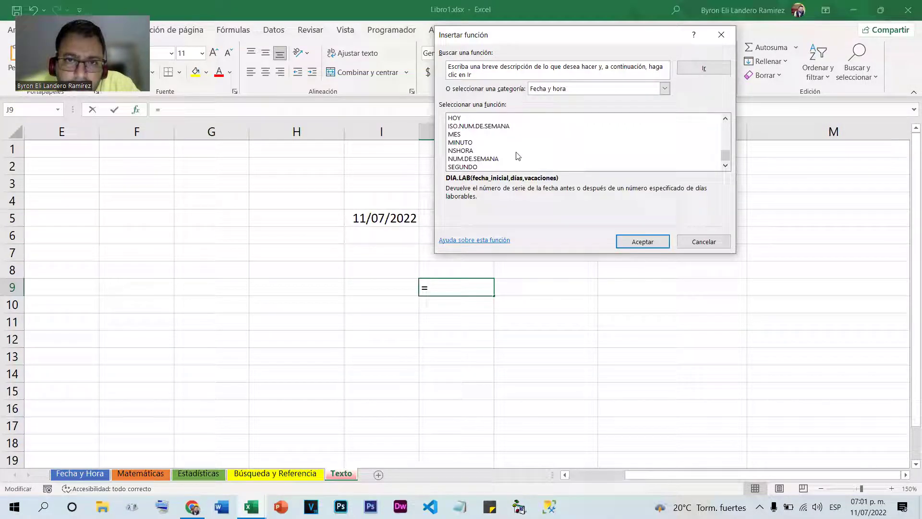
Read the descriptions of SEGUNDO, NUM.DE.SEMANA and FECHA.MES
{"action": "left_click", "coordinate": [455, 167]}
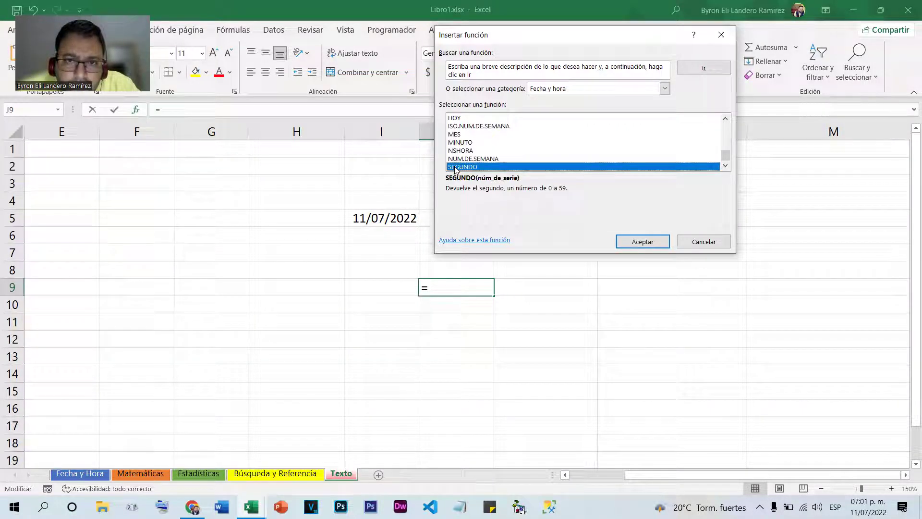
{"action": "left_click", "coordinate": [460, 160]}
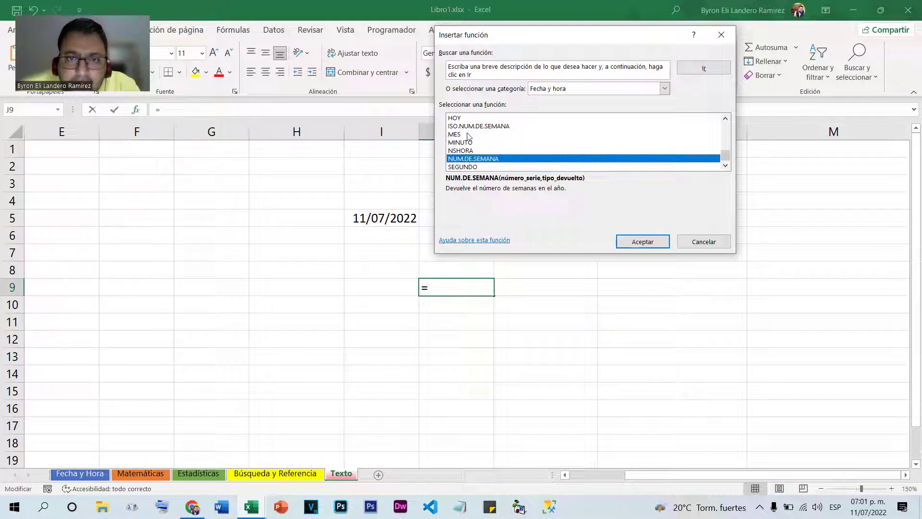
{"action": "scroll", "coordinate": [494, 142], "scroll_direction": "up", "scroll_amount": 2}
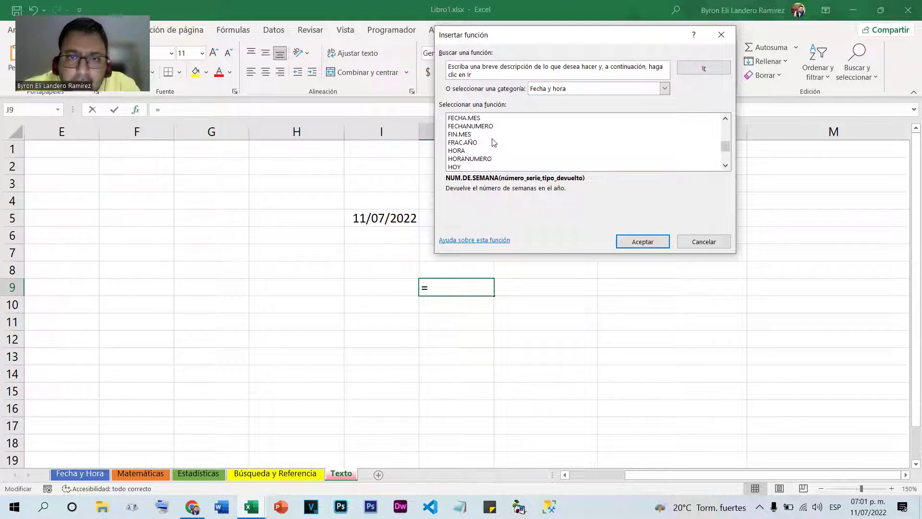
{"action": "left_click", "coordinate": [473, 119]}
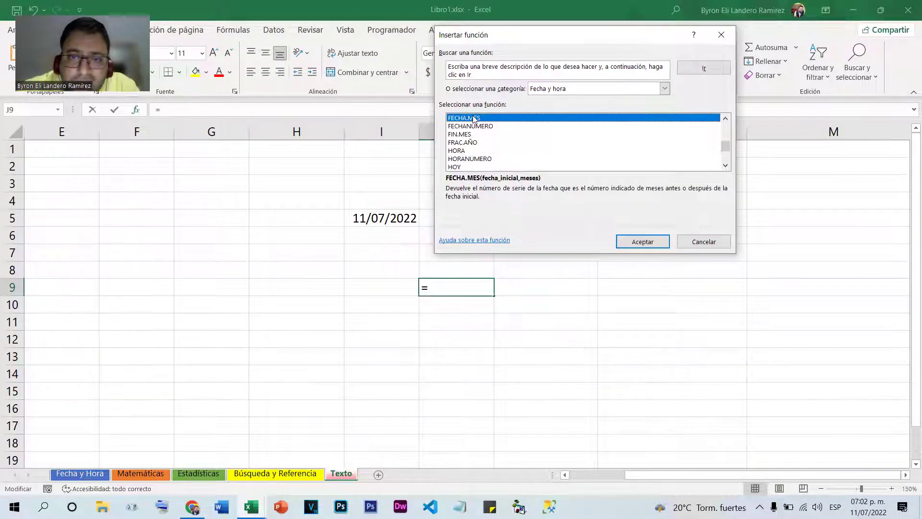
{"action": "scroll", "coordinate": [511, 142], "scroll_direction": "up", "scroll_amount": 1}
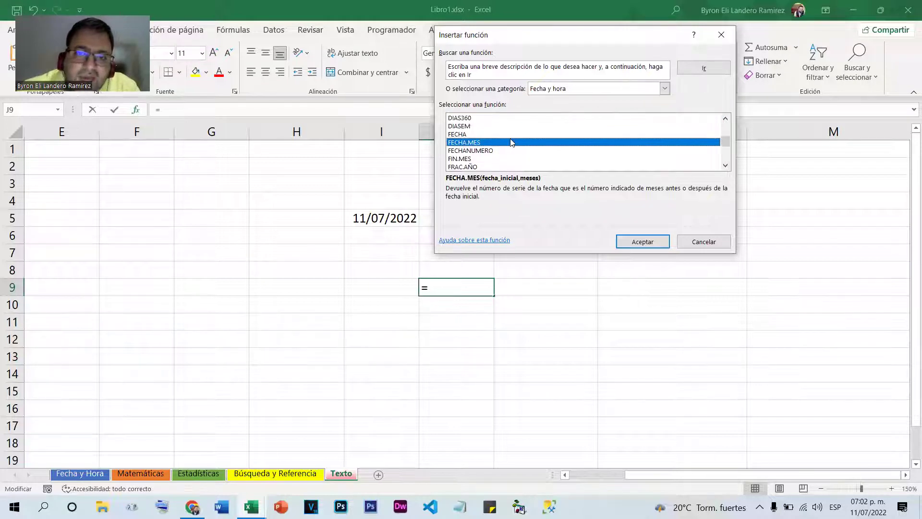
{"action": "scroll", "coordinate": [512, 142], "scroll_direction": "up", "scroll_amount": 1}
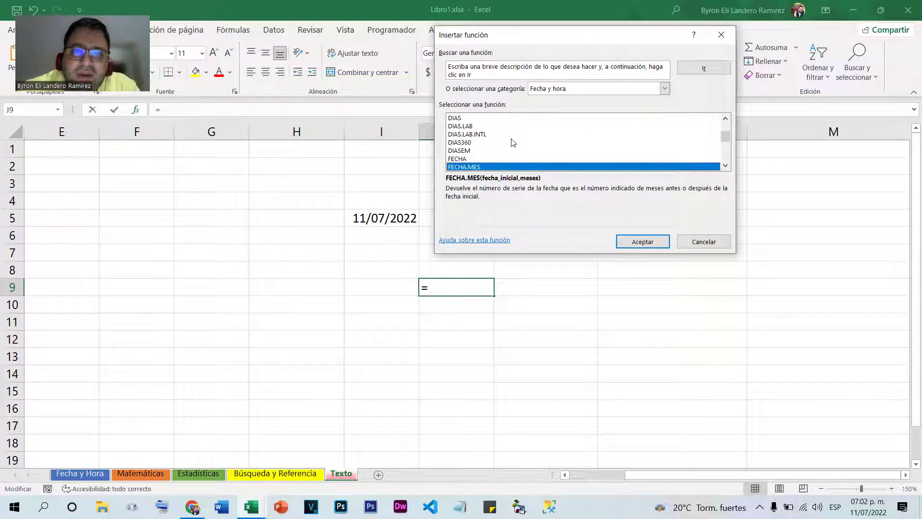
{"action": "scroll", "coordinate": [513, 142], "scroll_direction": "up", "scroll_amount": 2}
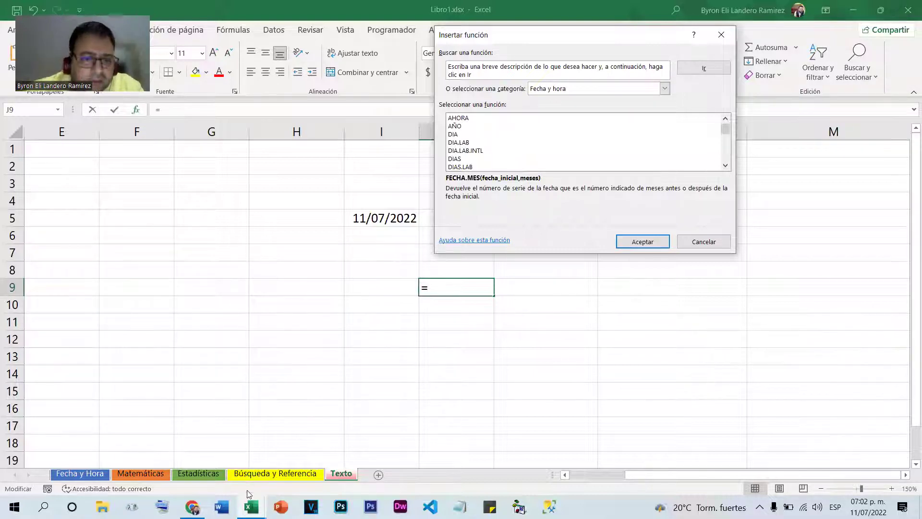
{"action": "left_click", "coordinate": [192, 507]}
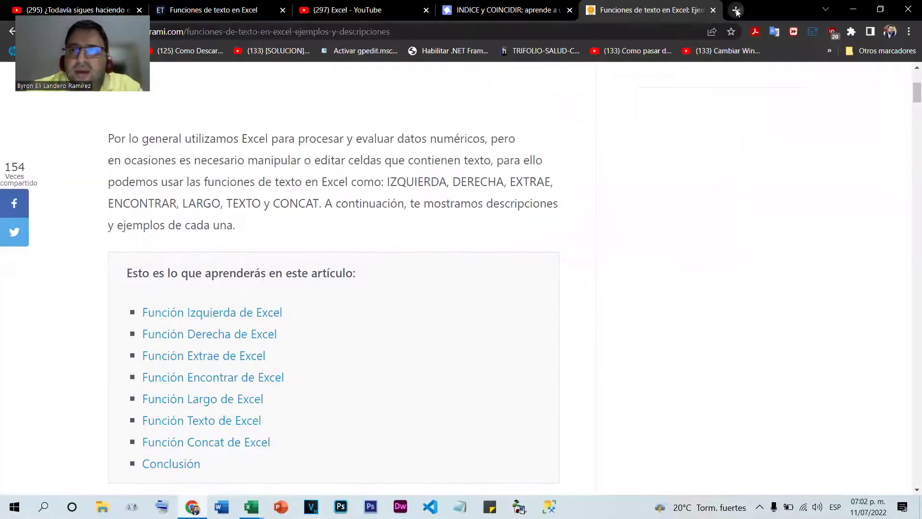
Search Google in a new tab for 'funcion dia.lab en excel'
{"action": "left_click", "coordinate": [736, 10]}
{"action": "left_click", "coordinate": [453, 255]}
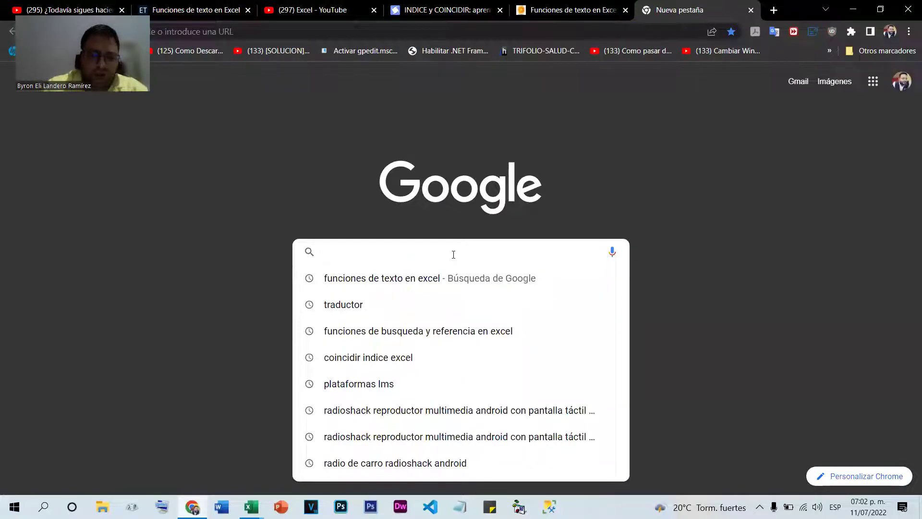
{"action": "type", "text": "funcion dia.lab"}
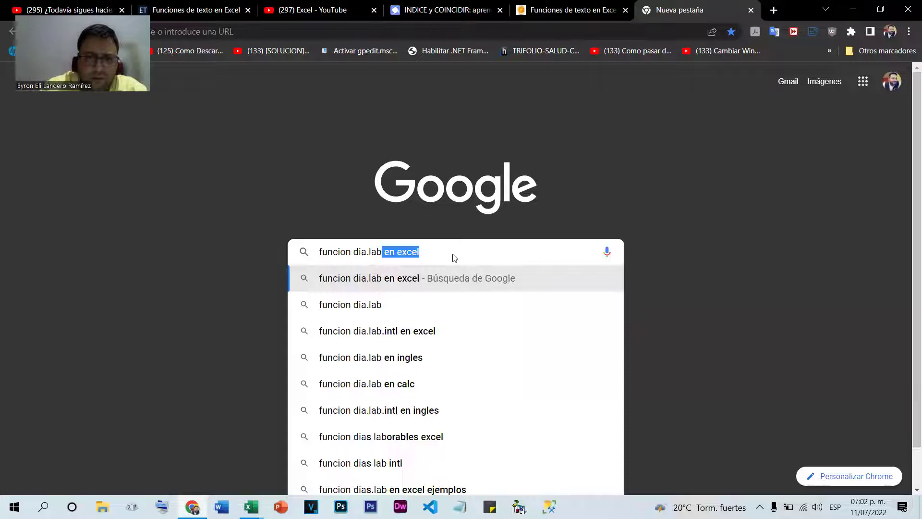
{"action": "left_click", "coordinate": [461, 256]}
{"action": "key", "text": "Return"}
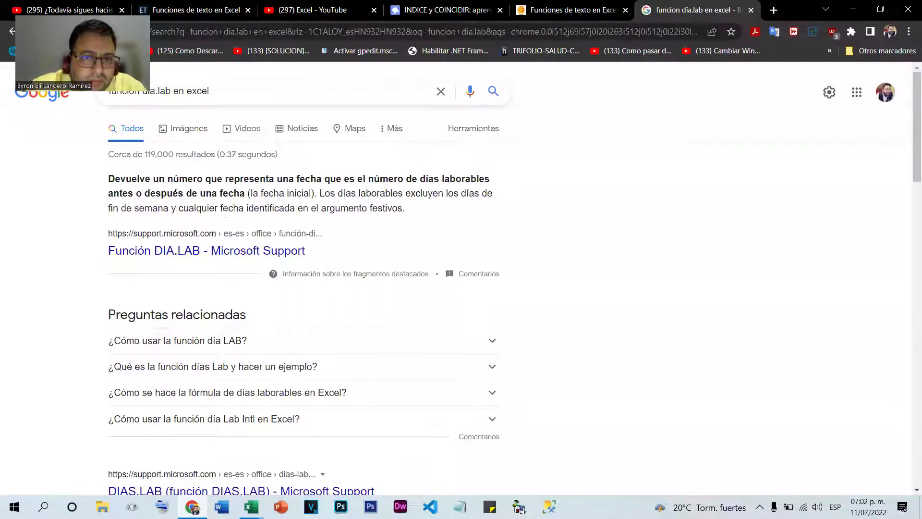
Read the Excel Total article's DIAS.LAB syntax and examples
{"action": "scroll", "coordinate": [310, 216], "scroll_direction": "down", "scroll_amount": 4}
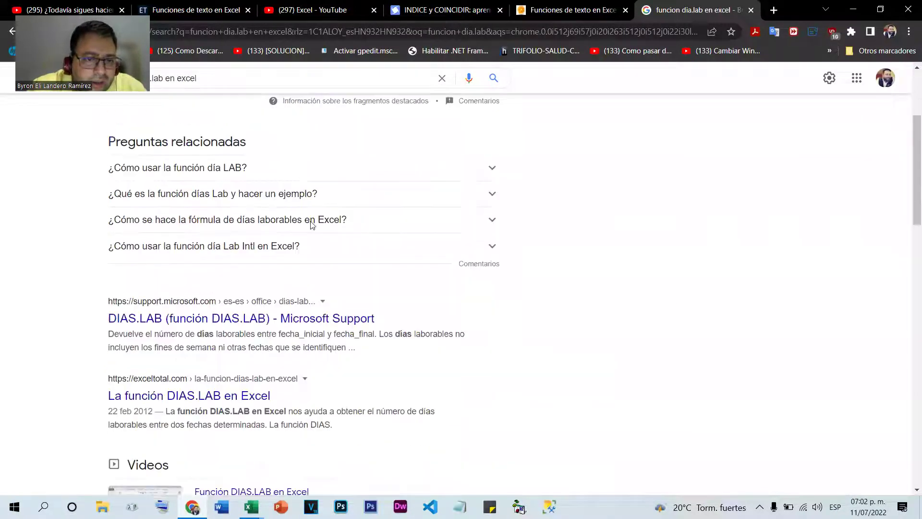
{"action": "scroll", "coordinate": [311, 224], "scroll_direction": "down", "scroll_amount": 2}
{"action": "left_click", "coordinate": [217, 330]}
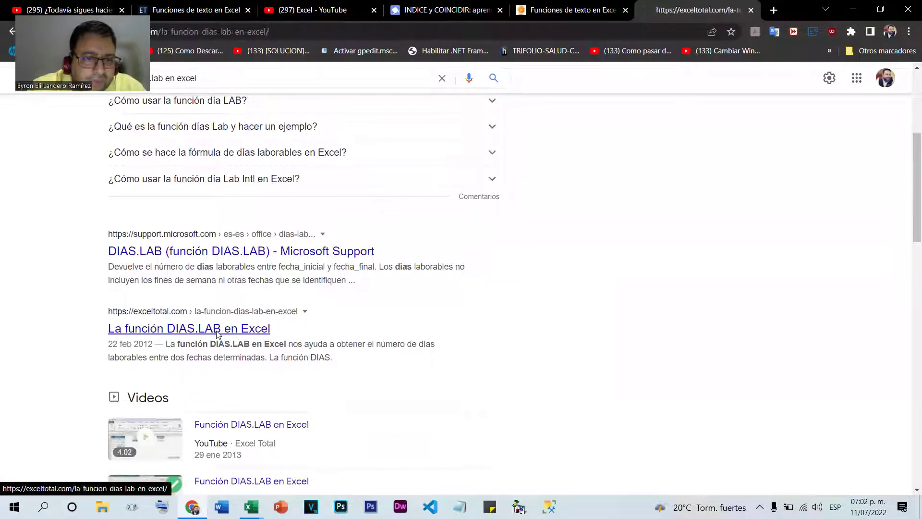
{"action": "scroll", "coordinate": [306, 276], "scroll_direction": "down", "scroll_amount": 3}
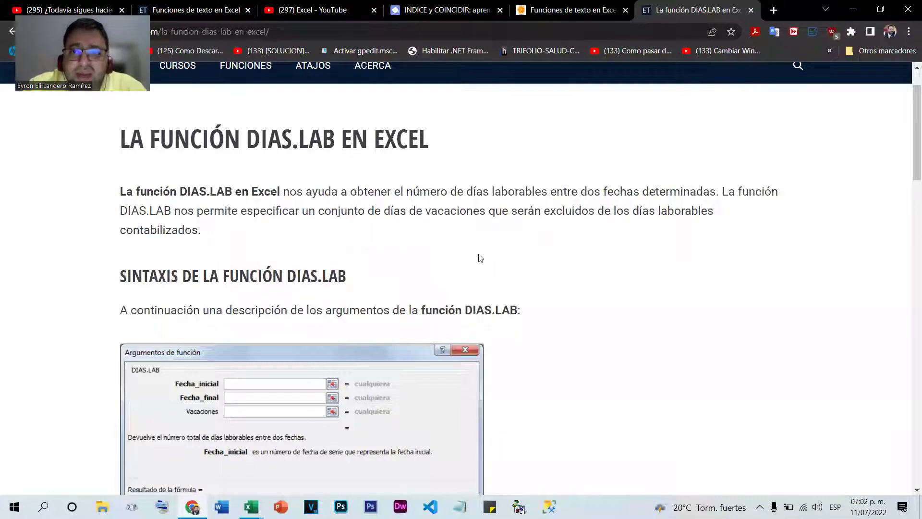
{"action": "scroll", "coordinate": [461, 226], "scroll_direction": "down", "scroll_amount": 1}
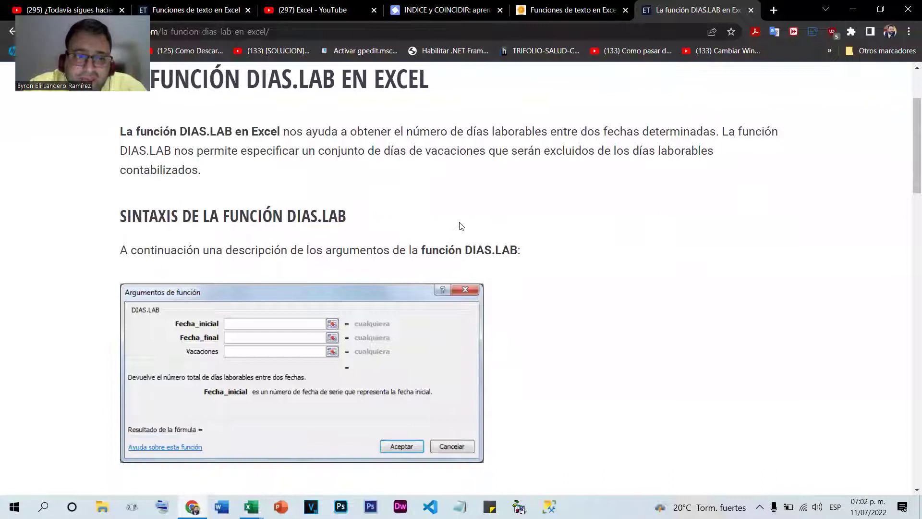
{"action": "scroll", "coordinate": [447, 226], "scroll_direction": "down", "scroll_amount": 5}
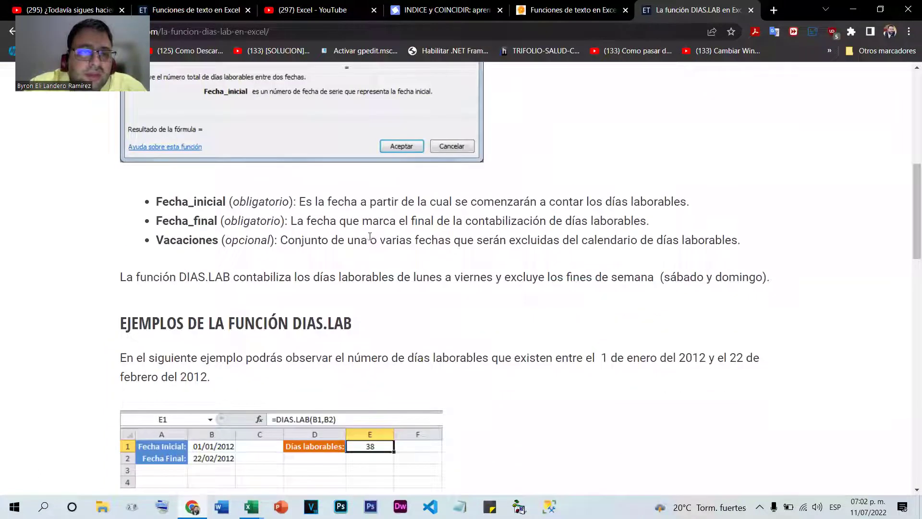
{"action": "scroll", "coordinate": [370, 236], "scroll_direction": "up", "scroll_amount": 1}
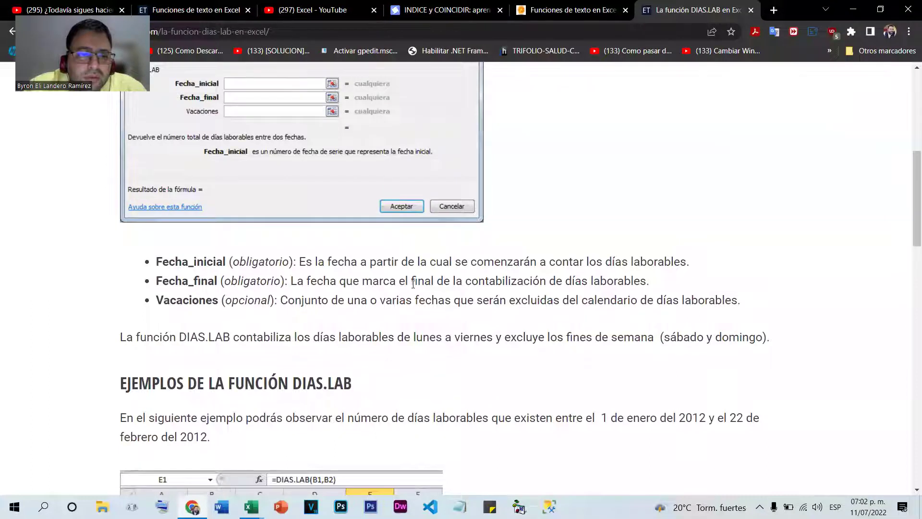
{"action": "scroll", "coordinate": [413, 284], "scroll_direction": "down", "scroll_amount": 3}
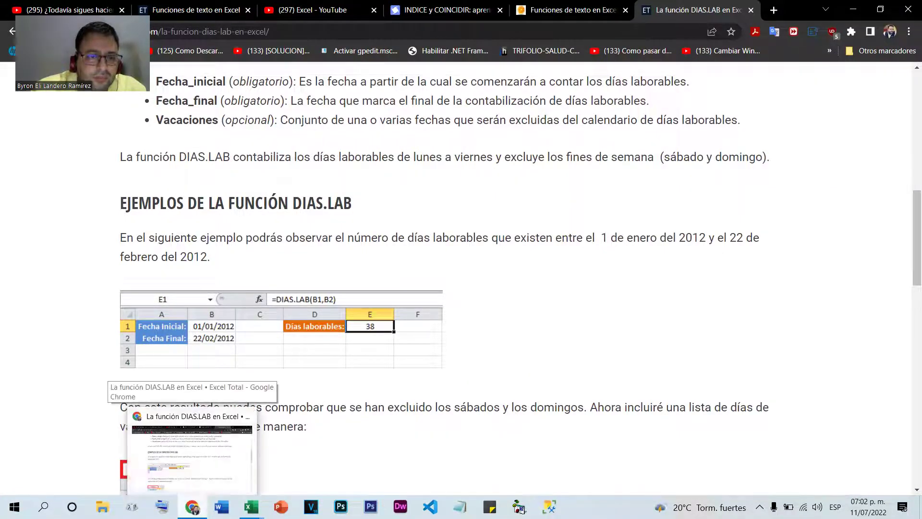
{"action": "left_click", "coordinate": [251, 506]}
Close the function library and enter the date 11/02/2022 in I4
{"action": "left_click", "coordinate": [697, 242]}
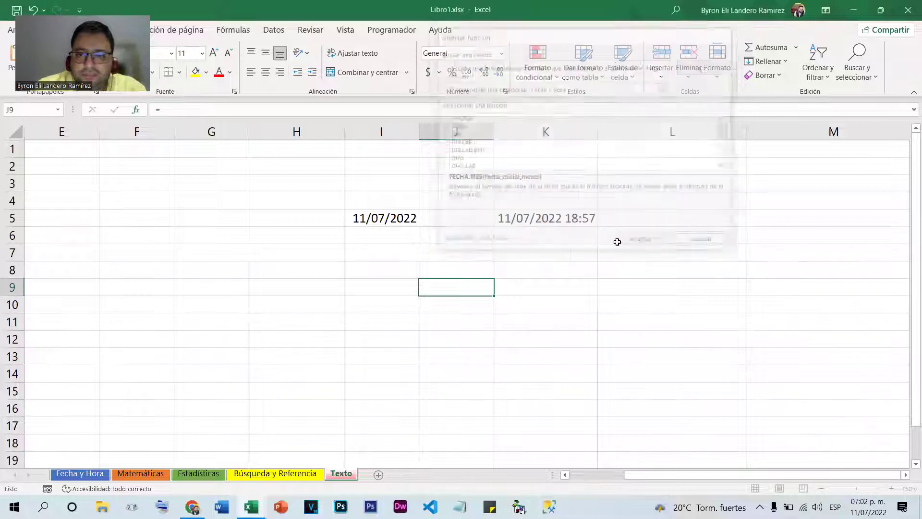
{"action": "left_click", "coordinate": [463, 336]}
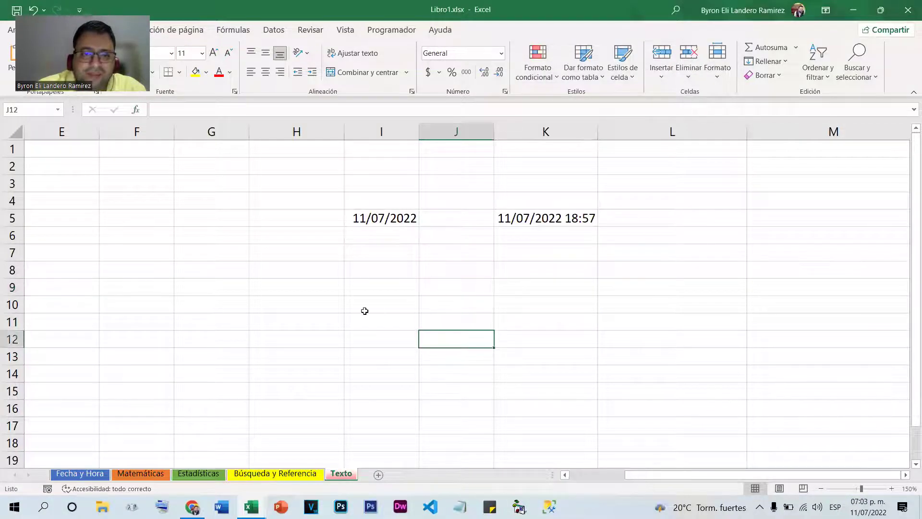
{"action": "left_click", "coordinate": [369, 237]}
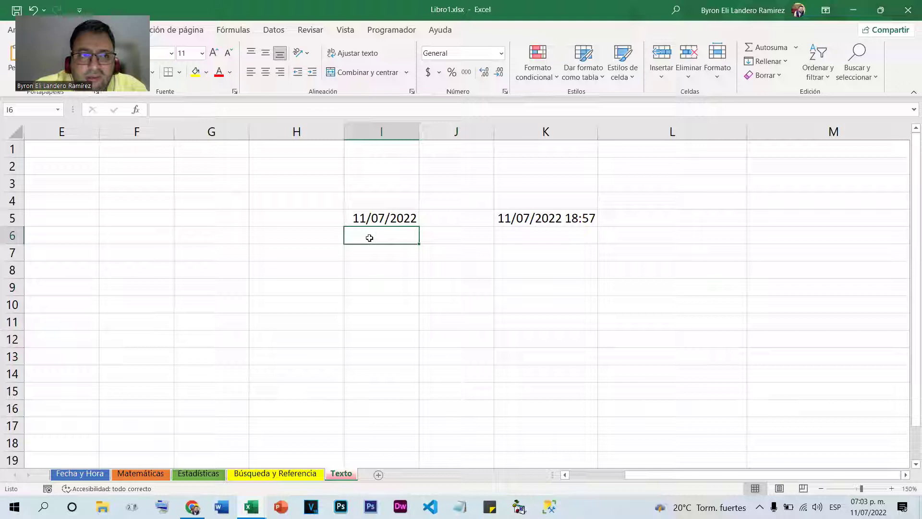
{"action": "left_click", "coordinate": [377, 197]}
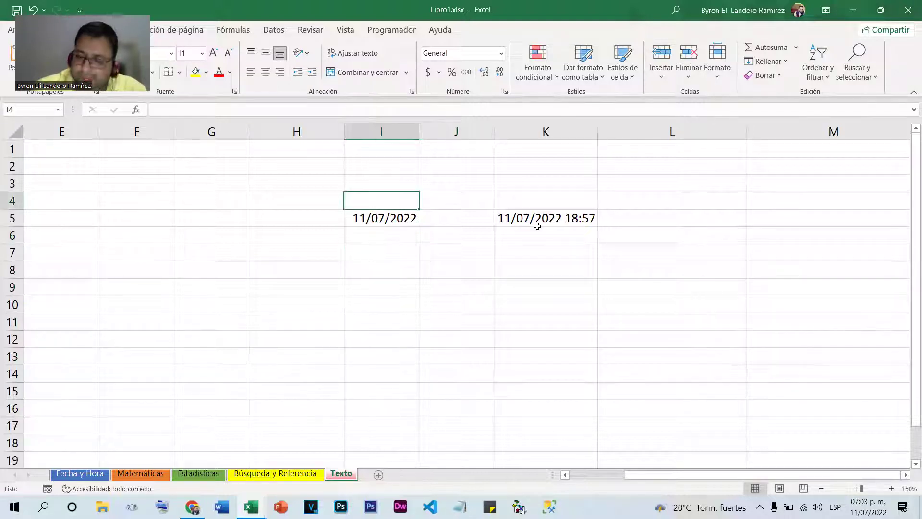
{"action": "type", "text": "1"}
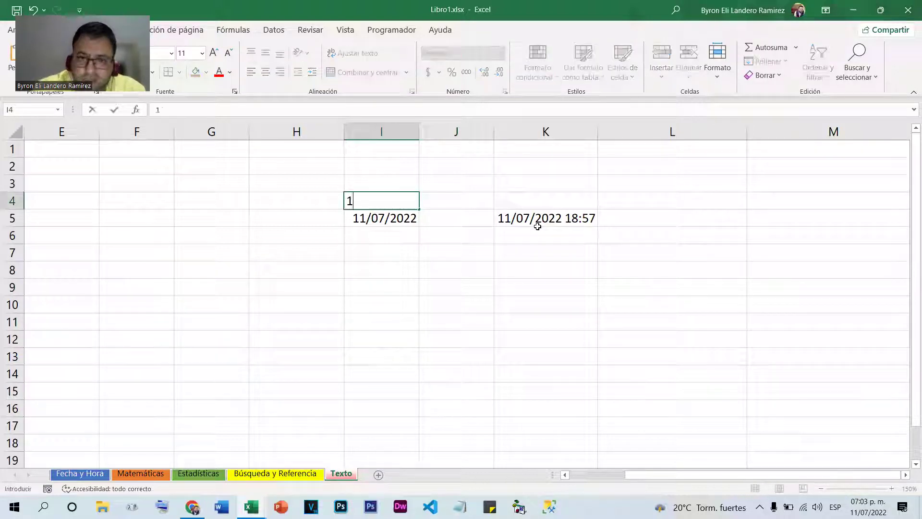
{"action": "type", "text": "1/02"}
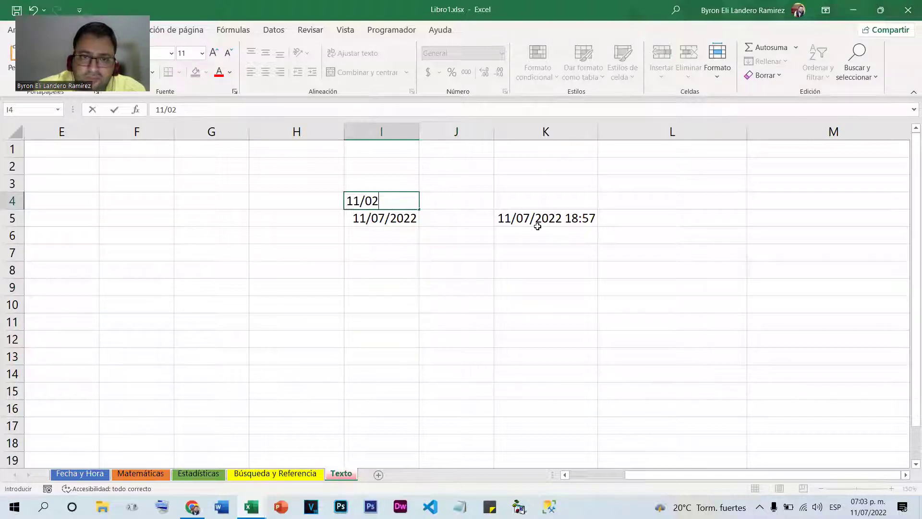
{"action": "type", "text": "/200"}
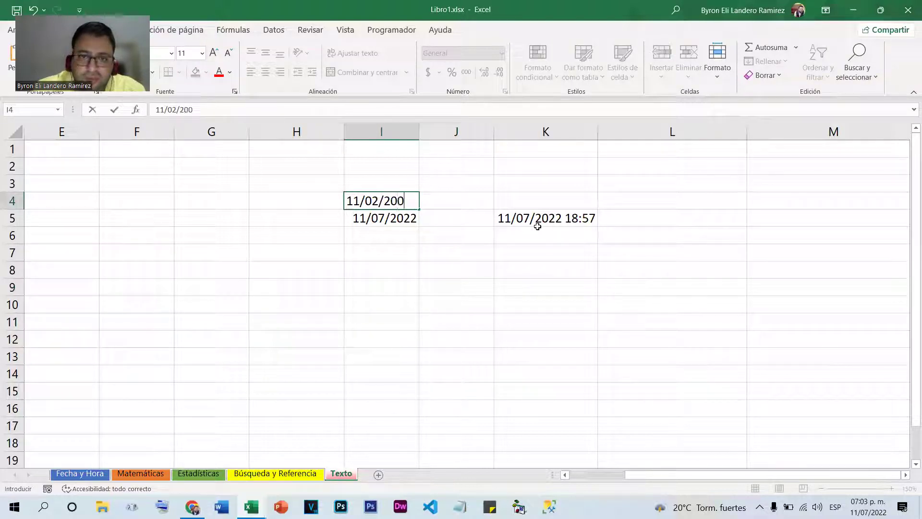
{"action": "key", "text": "BackSpace"}
{"action": "type", "text": "22"}
{"action": "key", "text": "Return"}
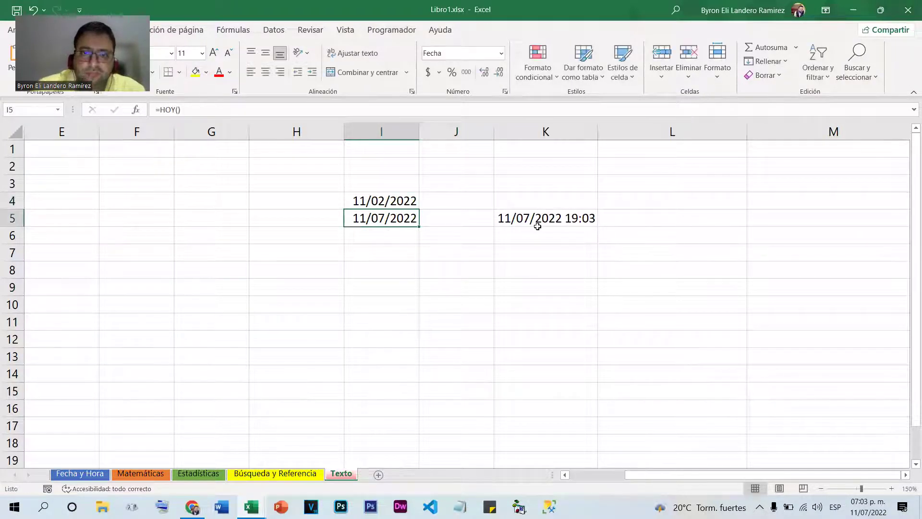
Replace K5's date-time formula with =DIAS.LAB(I4,I5)
{"action": "left_click", "coordinate": [536, 217]}
{"action": "key", "text": "Delete"}
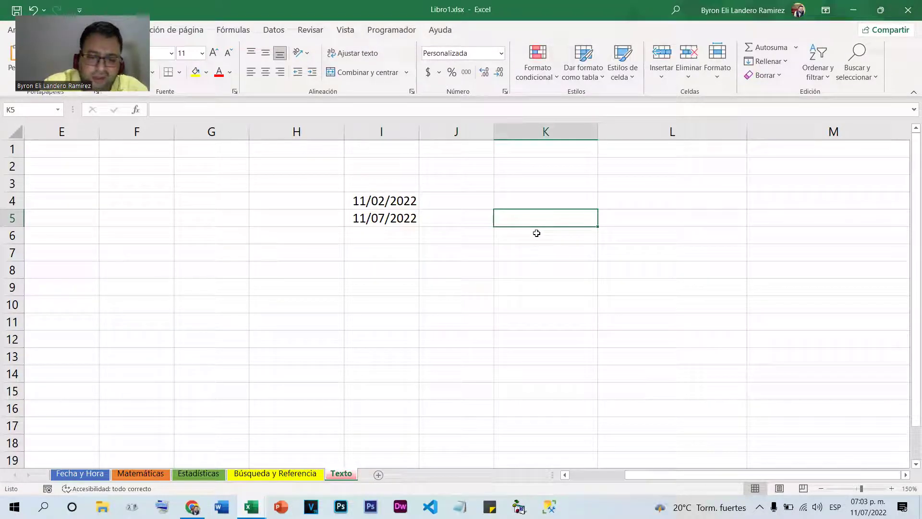
{"action": "type", "text": "=dias"}
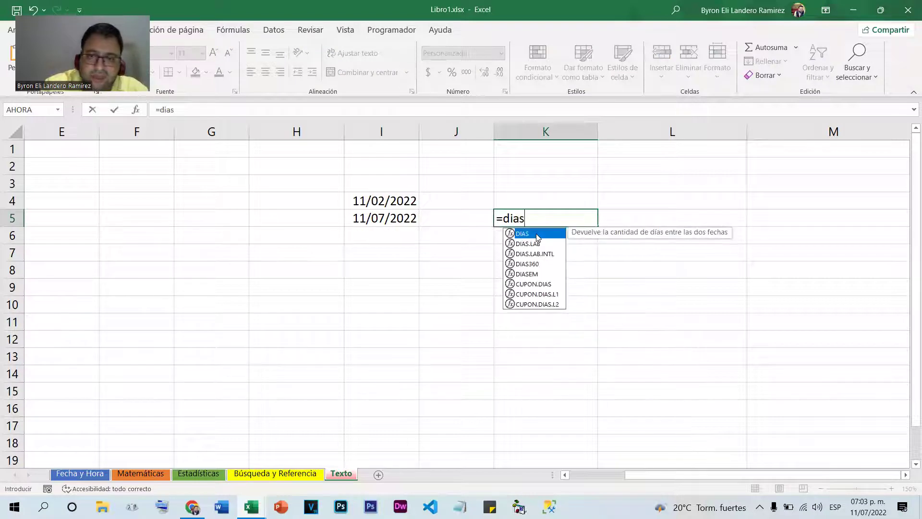
{"action": "double_click", "coordinate": [538, 244]}
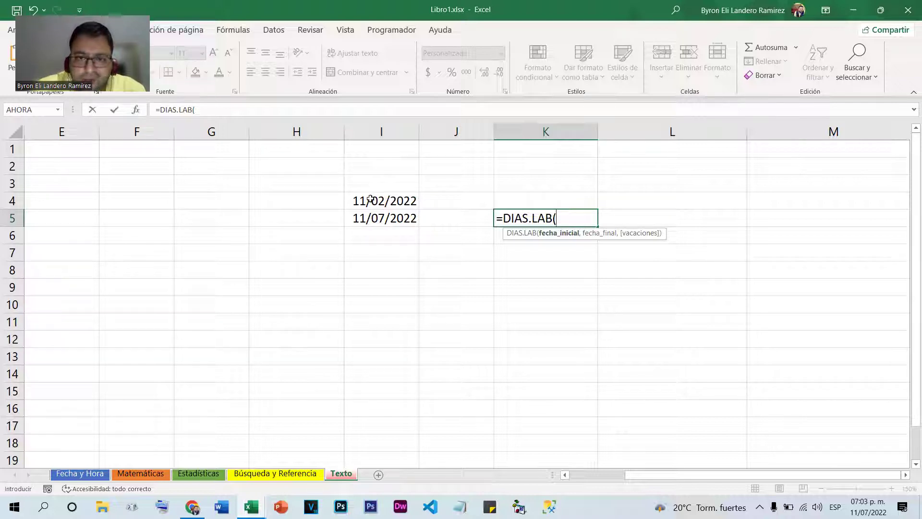
{"action": "left_click", "coordinate": [371, 199]}
{"action": "type", "text": ","}
{"action": "left_click", "coordinate": [380, 216]}
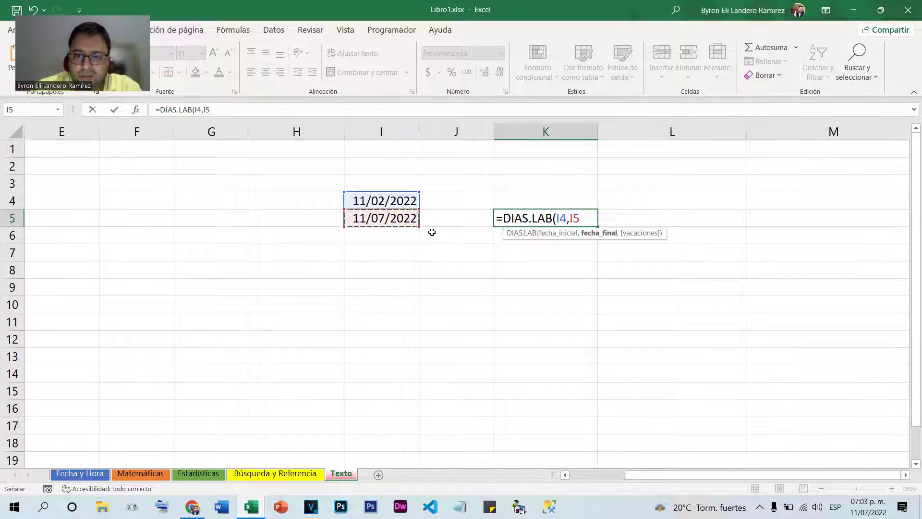
{"action": "type", "text": ")"}
{"action": "key", "text": "Return"}
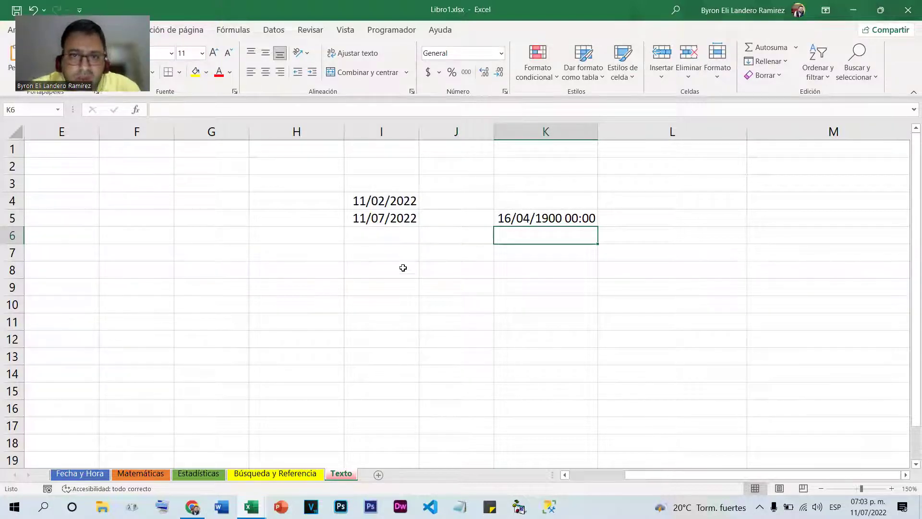
Clear K5 and enter =DIA.LAB(I4,I5) in L5
{"action": "left_click", "coordinate": [556, 218]}
{"action": "key", "text": "Delete"}
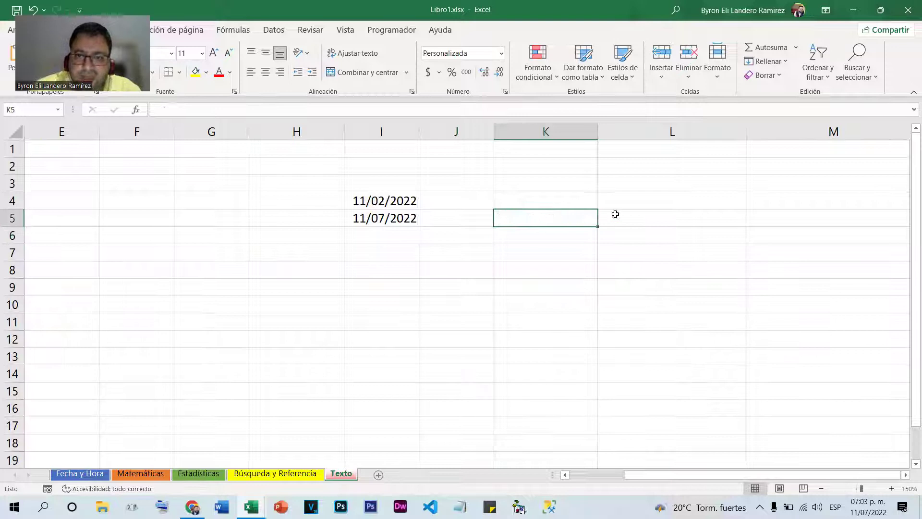
{"action": "left_click", "coordinate": [643, 219]}
{"action": "type", "text": "="}
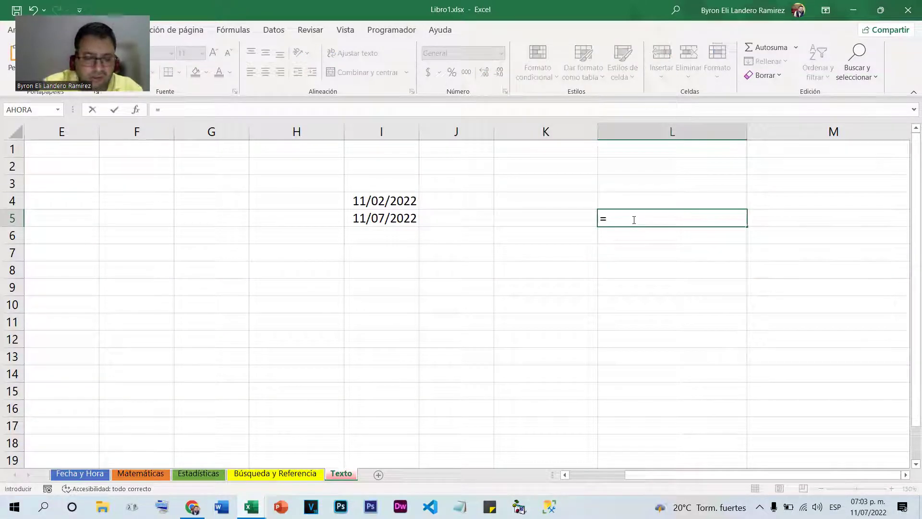
{"action": "type", "text": "dia"}
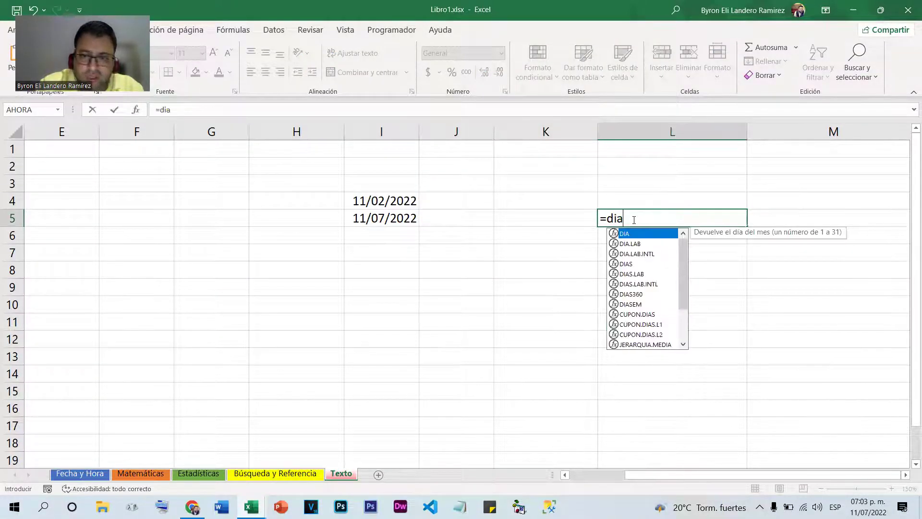
{"action": "double_click", "coordinate": [630, 243]}
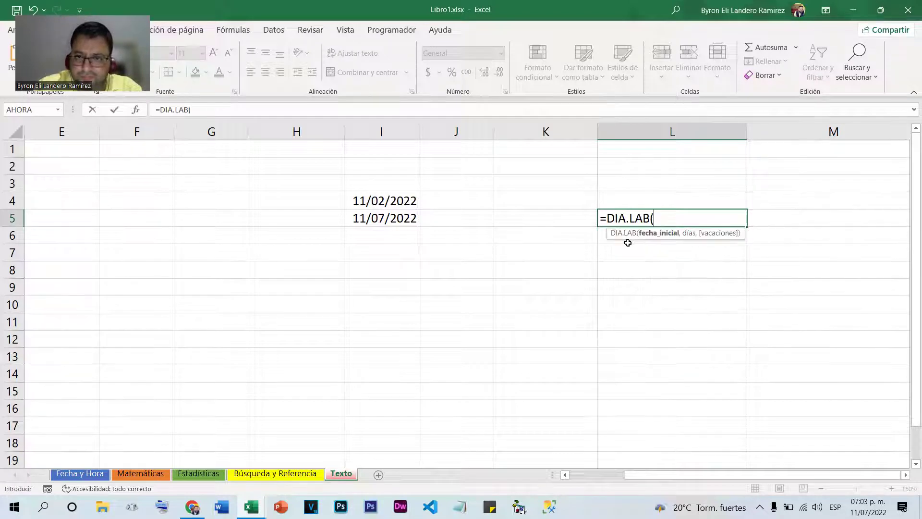
{"action": "left_click", "coordinate": [377, 200]}
{"action": "type", "text": ","}
{"action": "left_click", "coordinate": [382, 220]}
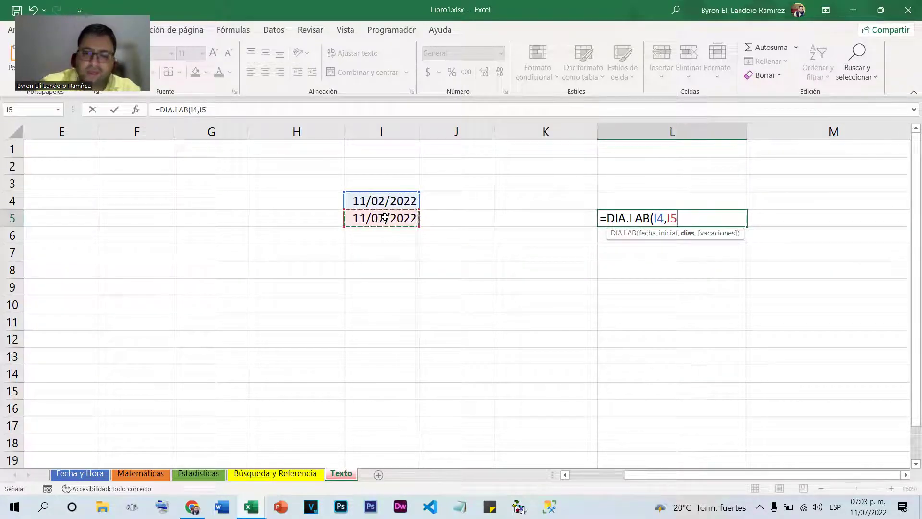
{"action": "type", "text": ")"}
{"action": "key", "text": "Return"}
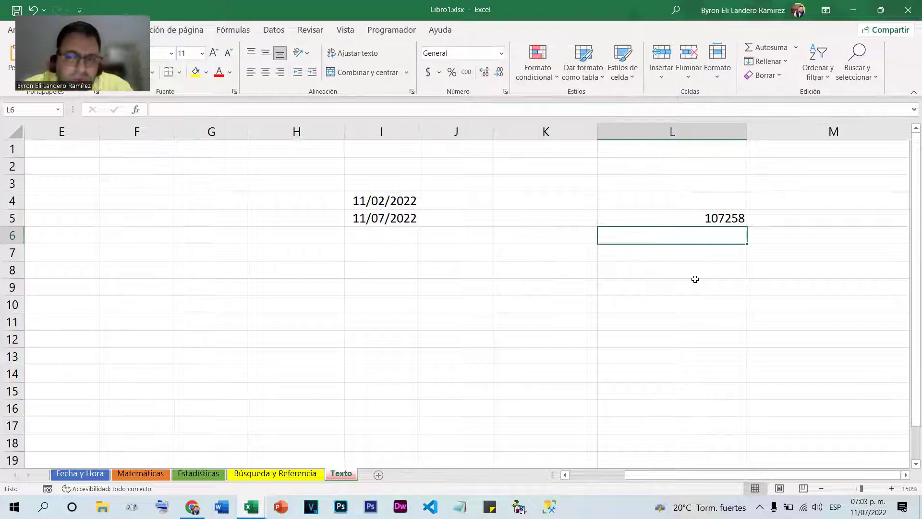
Edit L5's formula to change the I5 reference to I, producing #¿NOMBRE?
{"action": "left_click", "coordinate": [697, 218]}
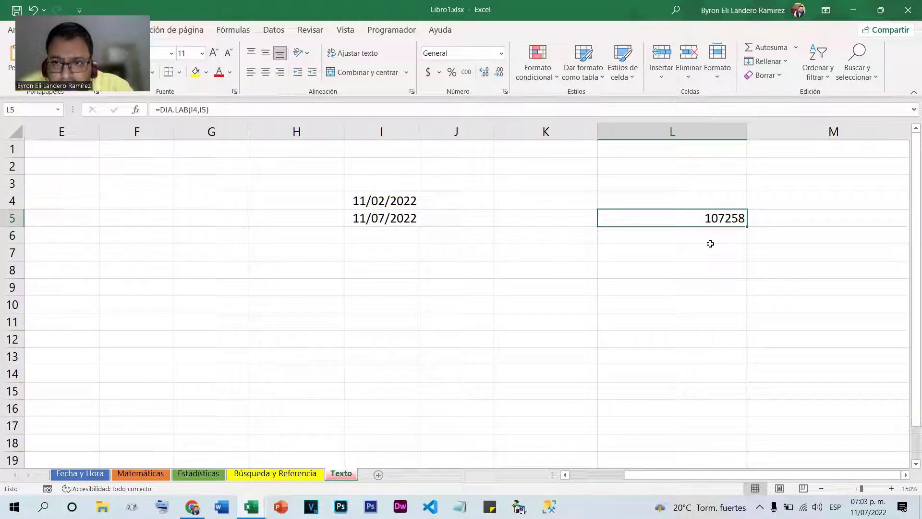
{"action": "double_click", "coordinate": [696, 219]}
{"action": "left_click", "coordinate": [678, 215]}
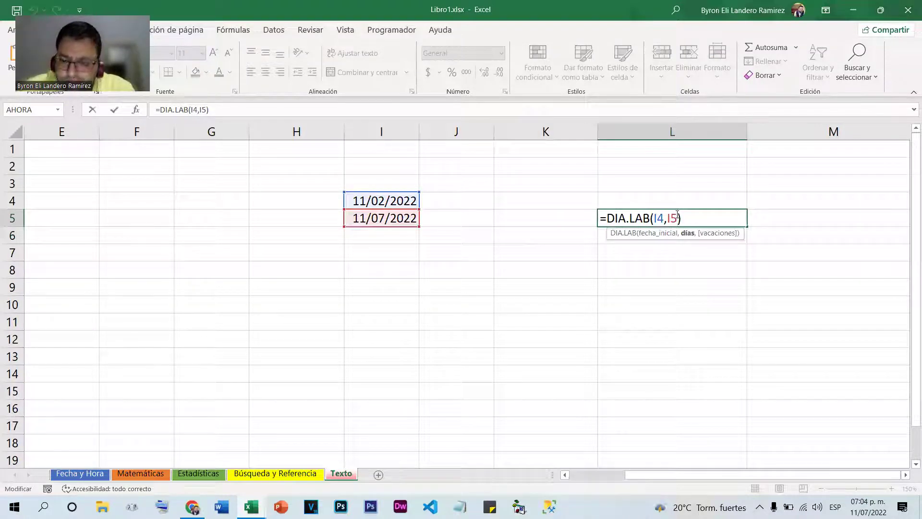
{"action": "key", "text": "BackSpace"}
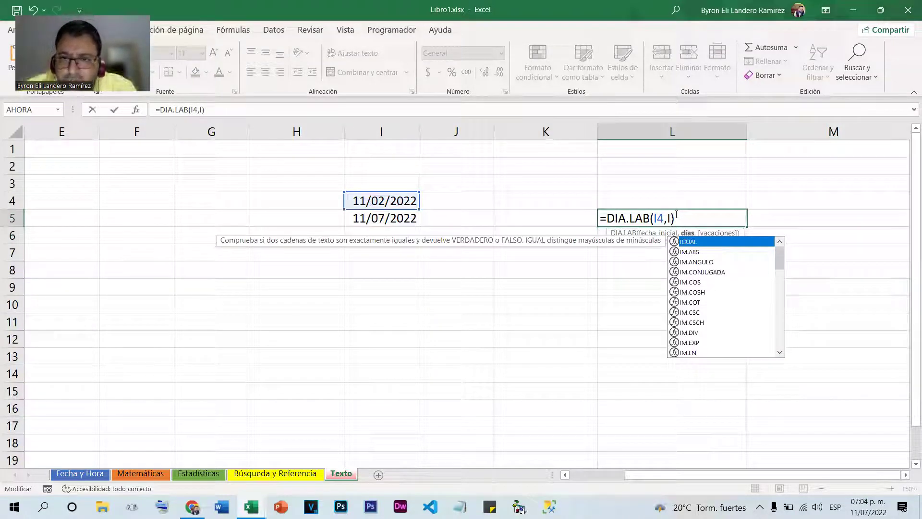
{"action": "key", "text": "Return"}
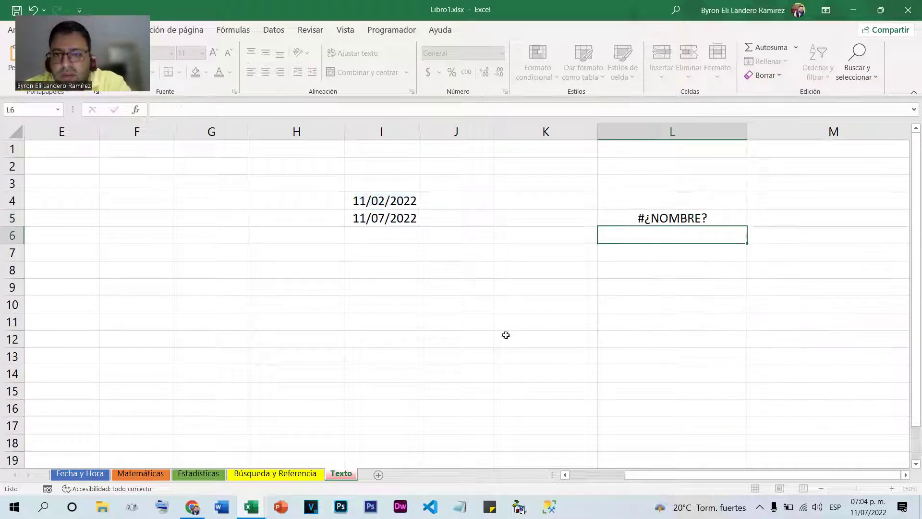
{"action": "left_click", "coordinate": [192, 506]}
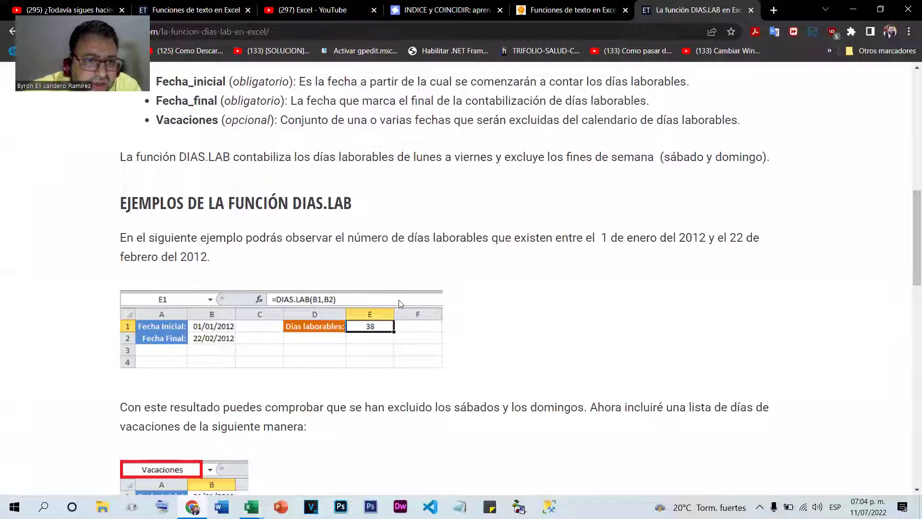
{"action": "scroll", "coordinate": [538, 287], "scroll_direction": "up", "scroll_amount": 3}
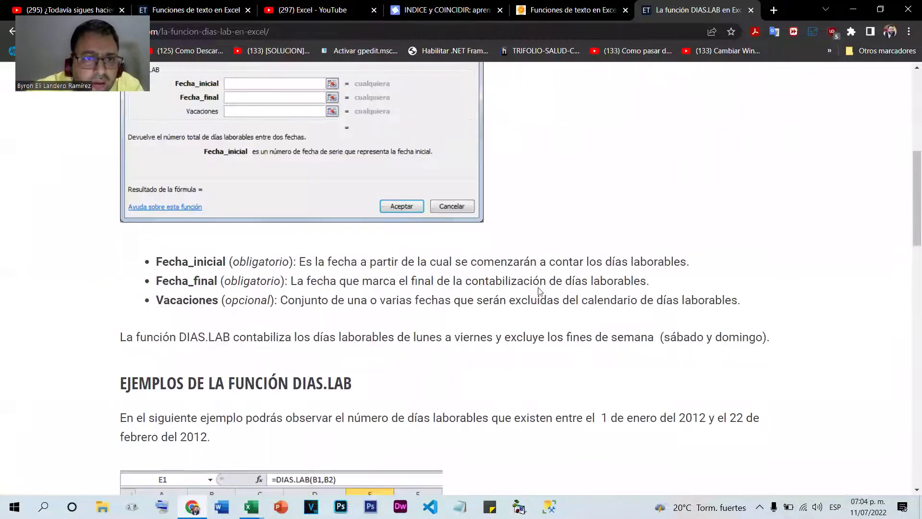
{"action": "scroll", "coordinate": [570, 282], "scroll_direction": "up", "scroll_amount": 1}
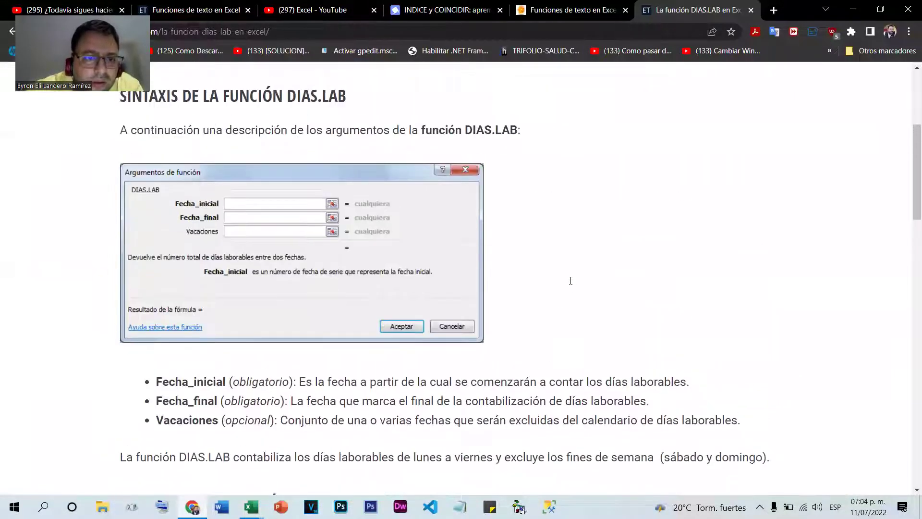
{"action": "scroll", "coordinate": [571, 274], "scroll_direction": "down", "scroll_amount": 1}
{"action": "scroll", "coordinate": [571, 274], "scroll_direction": "down", "scroll_amount": 8}
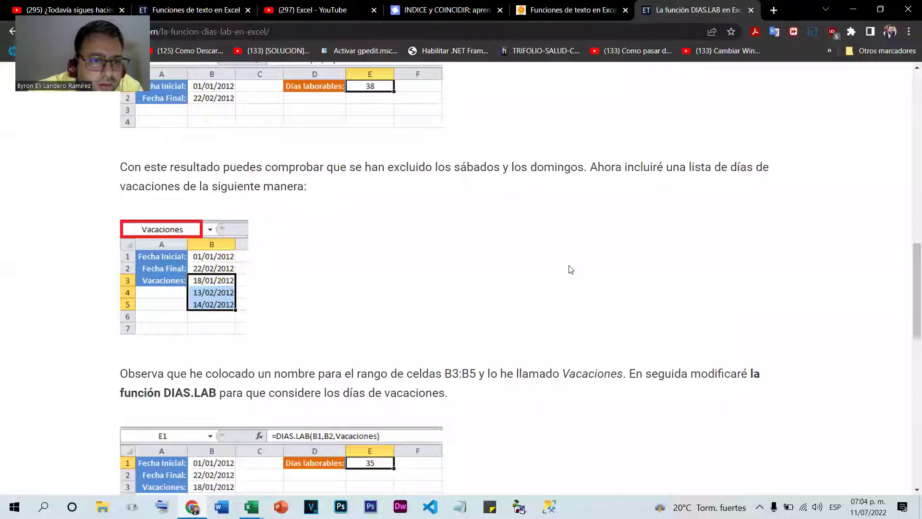
{"action": "scroll", "coordinate": [570, 269], "scroll_direction": "down", "scroll_amount": 2}
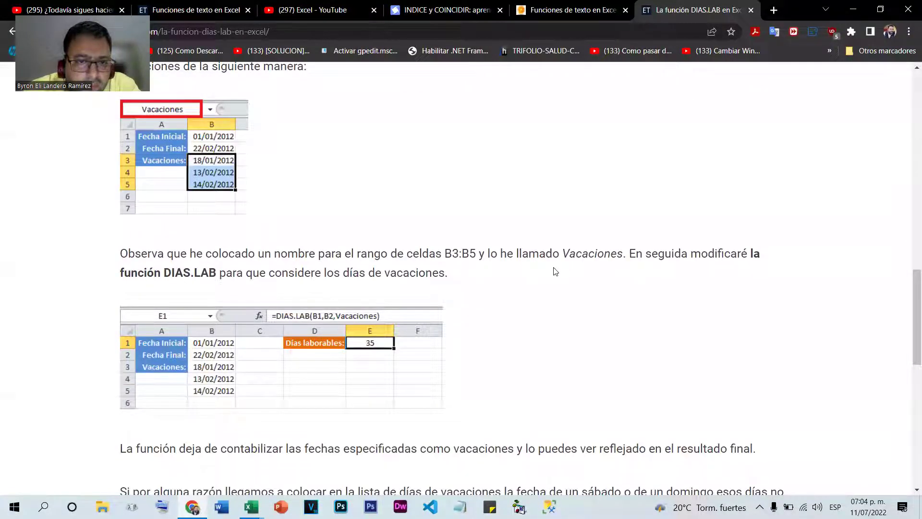
{"action": "scroll", "coordinate": [555, 271], "scroll_direction": "up", "scroll_amount": 4}
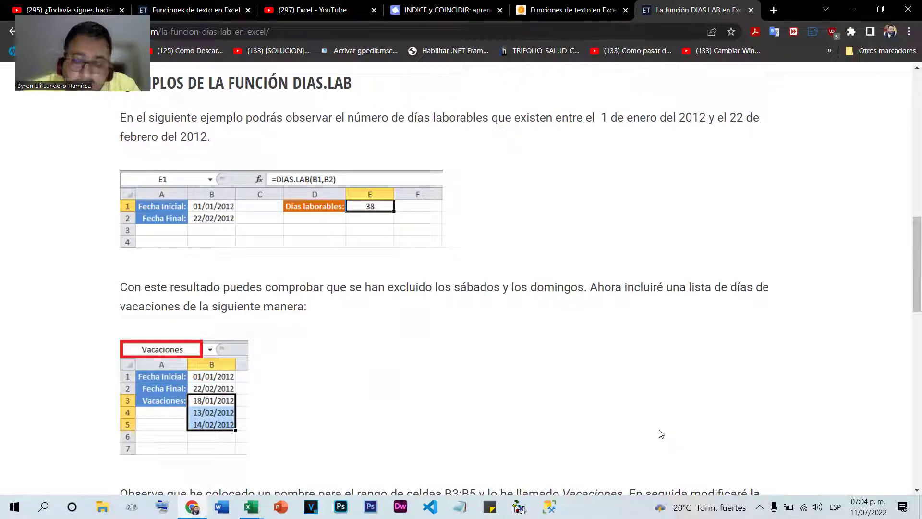
{"action": "mouse_move", "coordinate": [251, 507]}
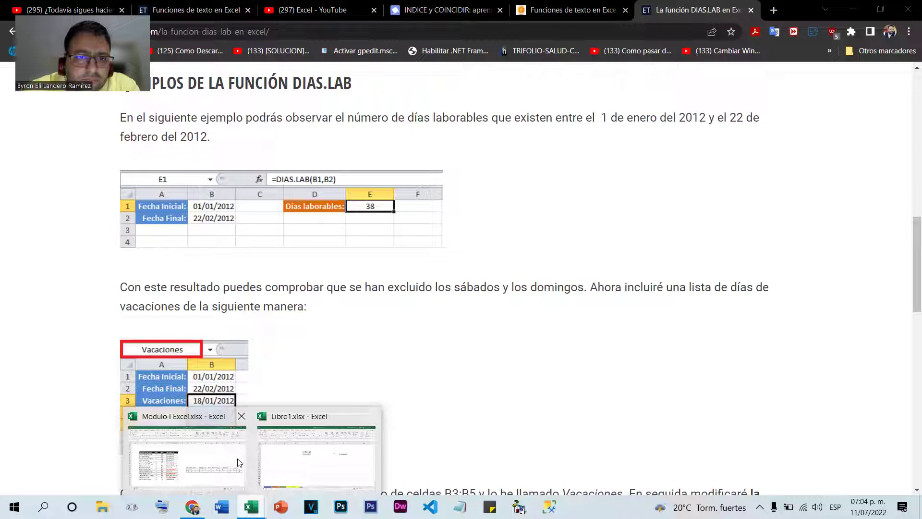
Clear L5's error and delete columns J through L, then the empty column J
{"action": "left_click", "coordinate": [287, 460]}
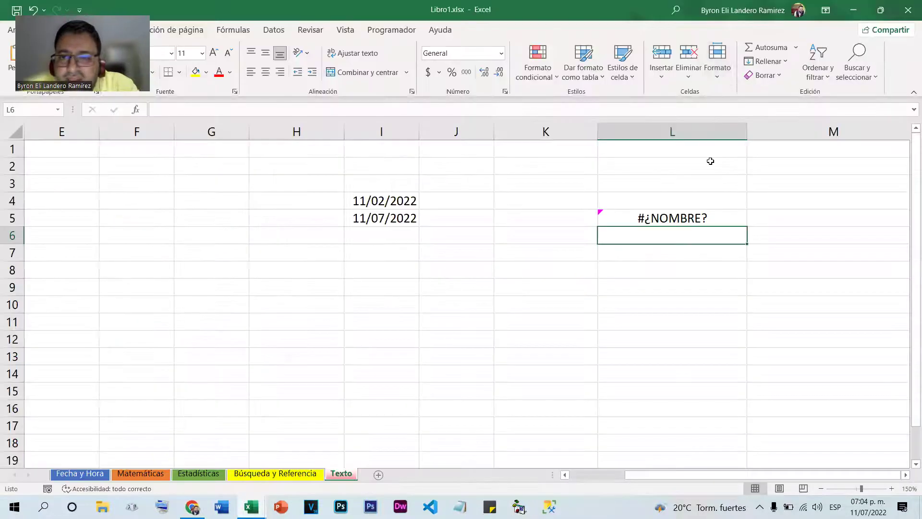
{"action": "left_click", "coordinate": [638, 217]}
{"action": "key", "text": "Delete"}
{"action": "left_click_drag", "start_coordinate": [481, 130], "coordinate": [665, 131]}
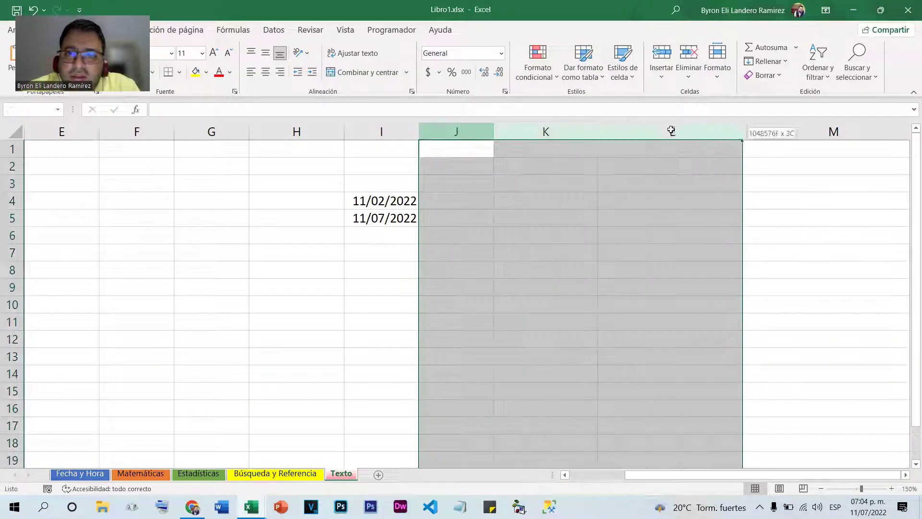
{"action": "right_click", "coordinate": [665, 131]}
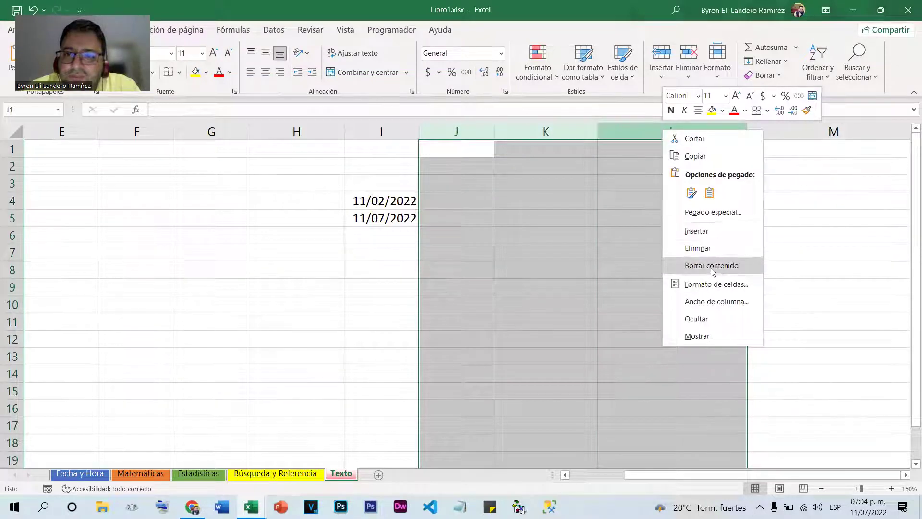
{"action": "left_click", "coordinate": [699, 248]}
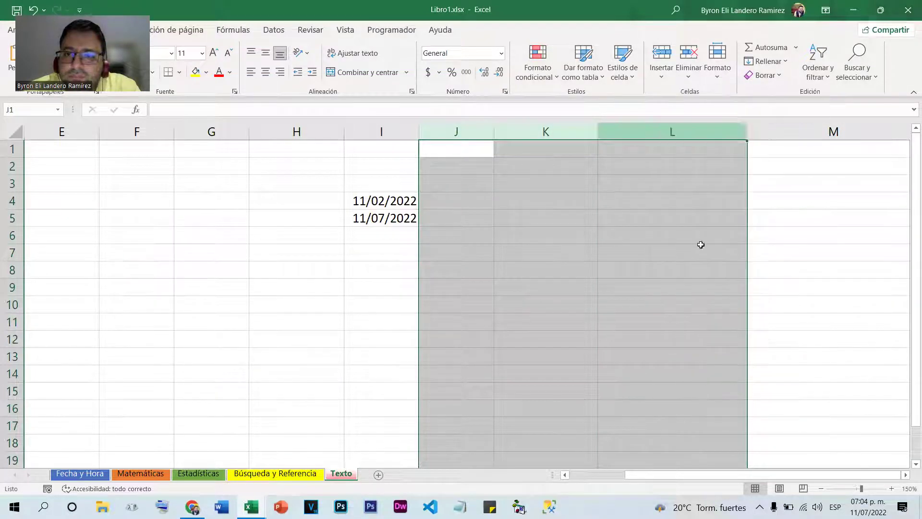
{"action": "left_click", "coordinate": [517, 206]}
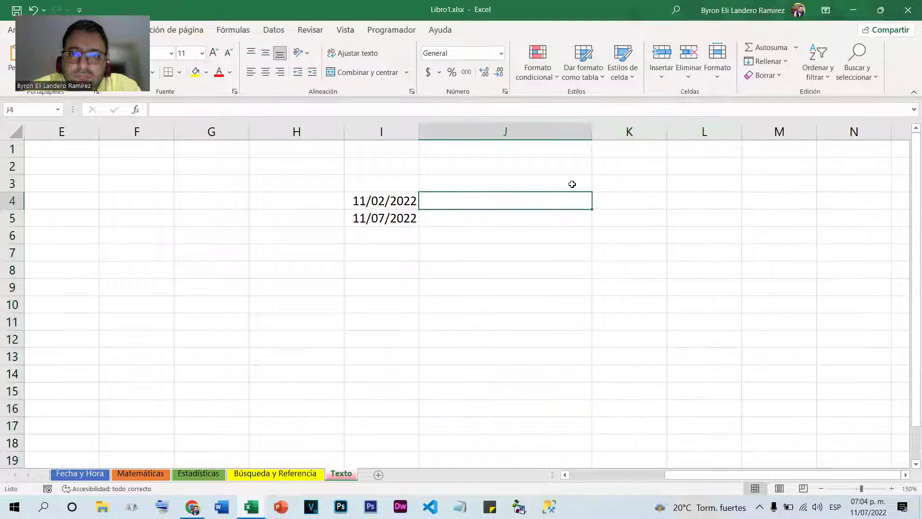
{"action": "right_click", "coordinate": [538, 127]}
{"action": "left_click", "coordinate": [600, 248]}
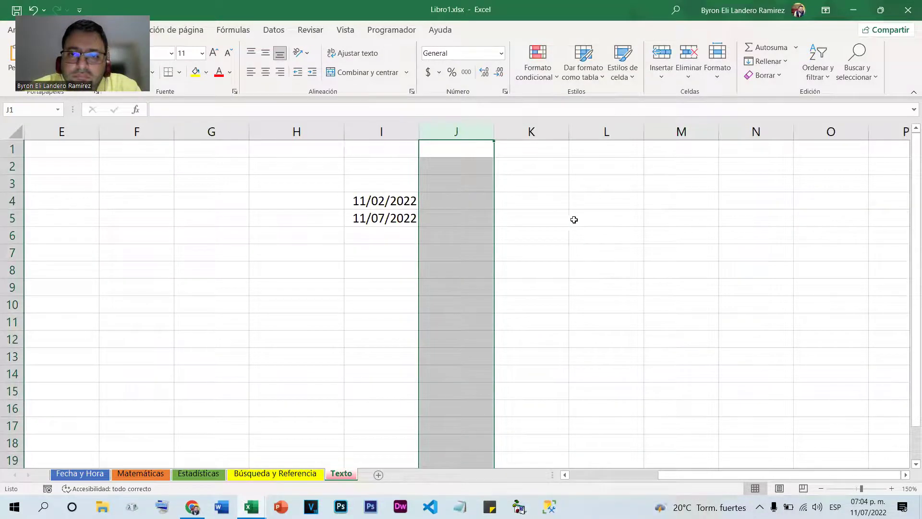
Enter =DIAS.LAB(I4,I5) in K4, returning 107 working days
{"action": "left_click", "coordinate": [539, 202]}
{"action": "type", "text": "=dias"}
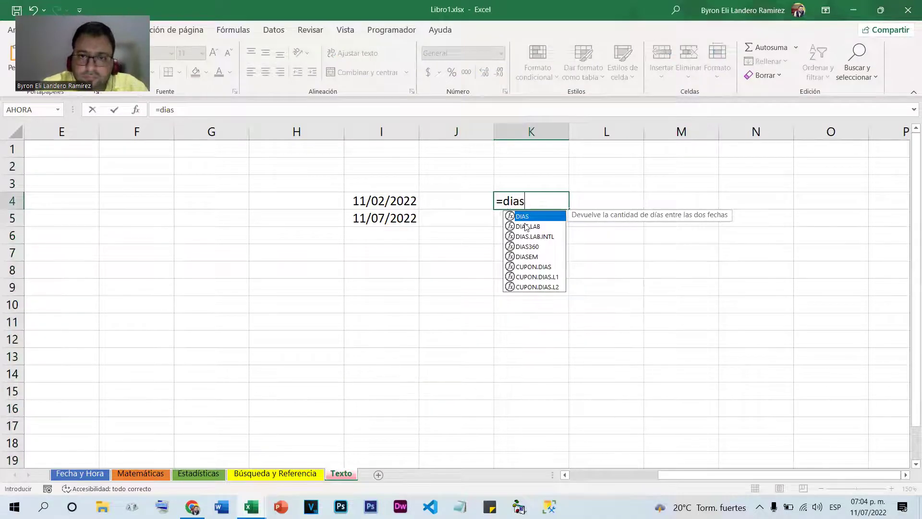
{"action": "double_click", "coordinate": [527, 226]}
{"action": "left_click", "coordinate": [407, 201]}
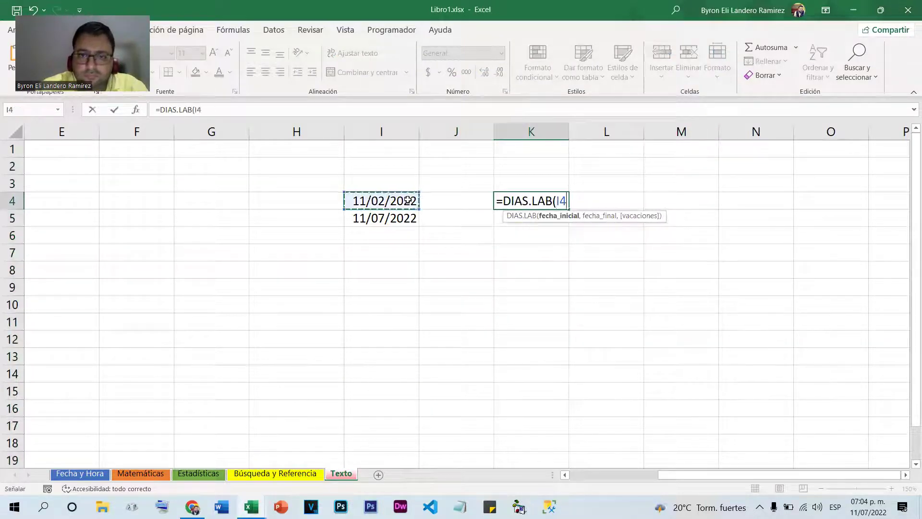
{"action": "type", "text": ","}
{"action": "left_click", "coordinate": [411, 217]}
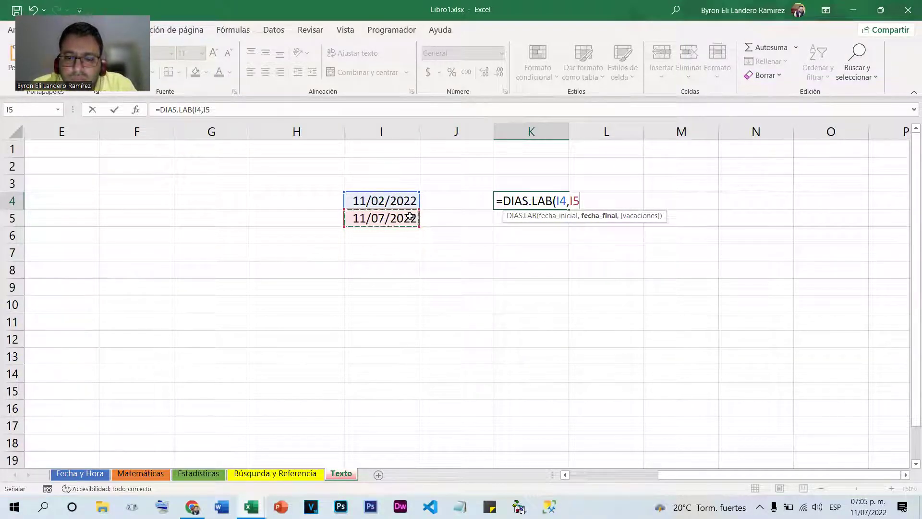
{"action": "type", "text": ")"}
{"action": "key", "text": "Return"}
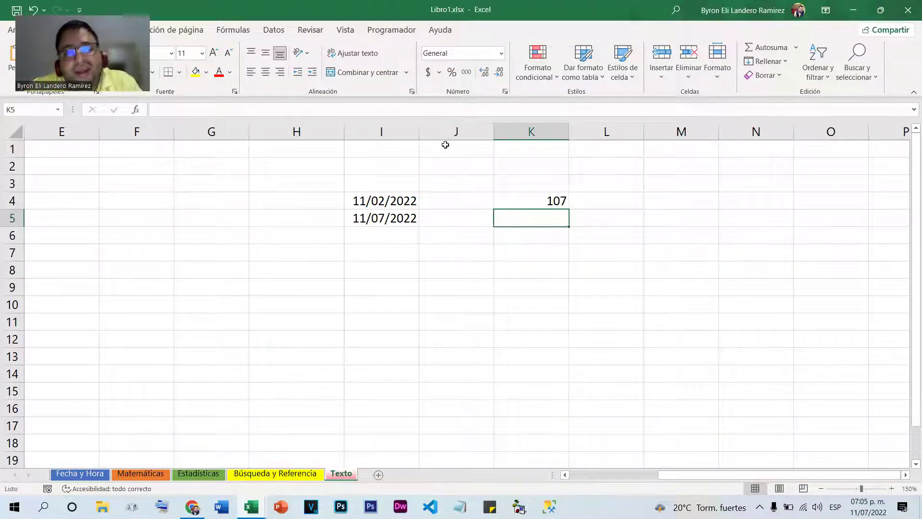
Edit I4's start date from 11/02/2022 to 08/07/2022, leaving I5's today formula unchanged
{"action": "left_click", "coordinate": [516, 271]}
{"action": "left_click", "coordinate": [396, 195]}
{"action": "left_click", "coordinate": [402, 219]}
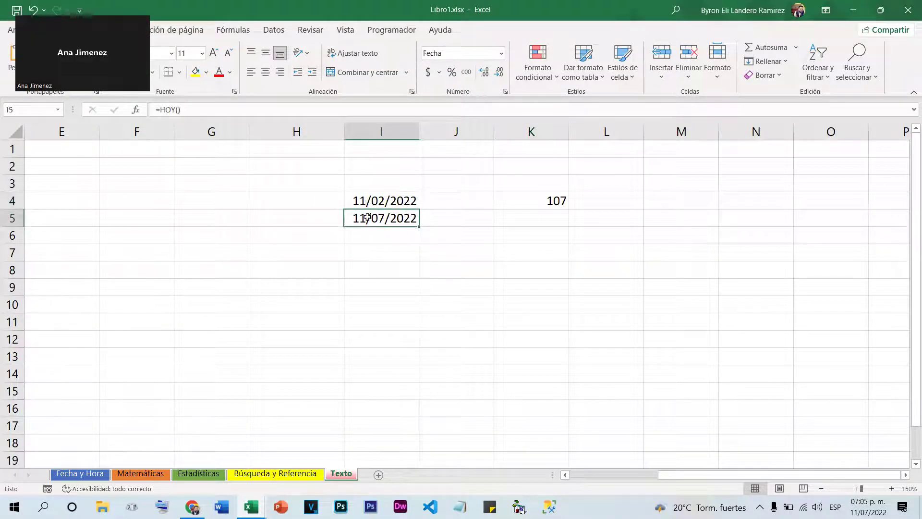
{"action": "double_click", "coordinate": [361, 217]}
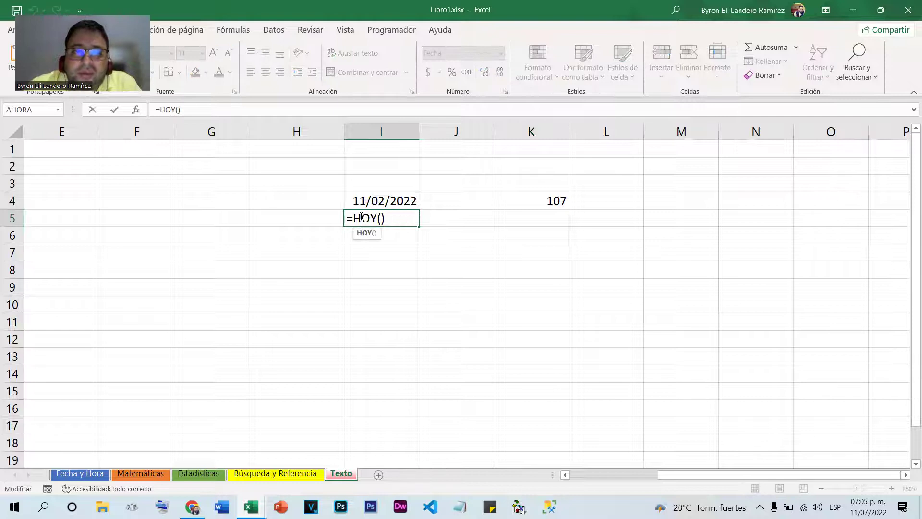
{"action": "key", "text": "Return"}
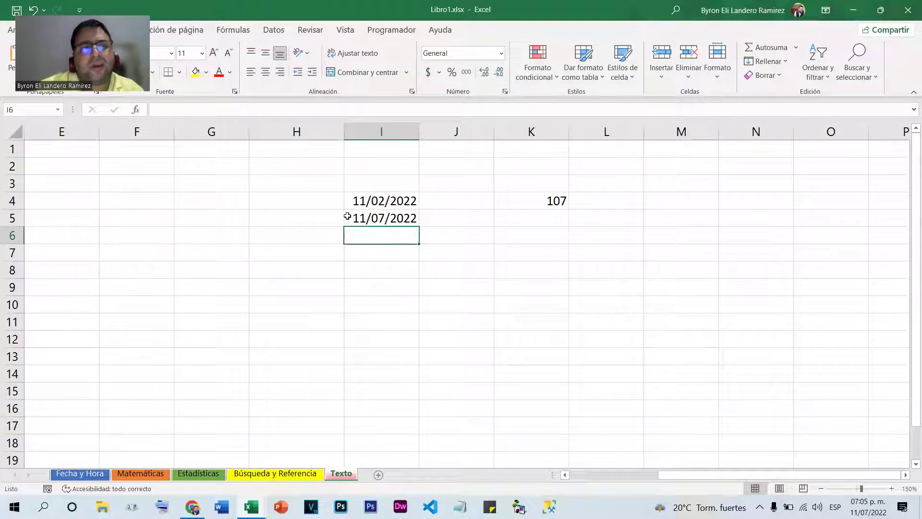
{"action": "double_click", "coordinate": [371, 202]}
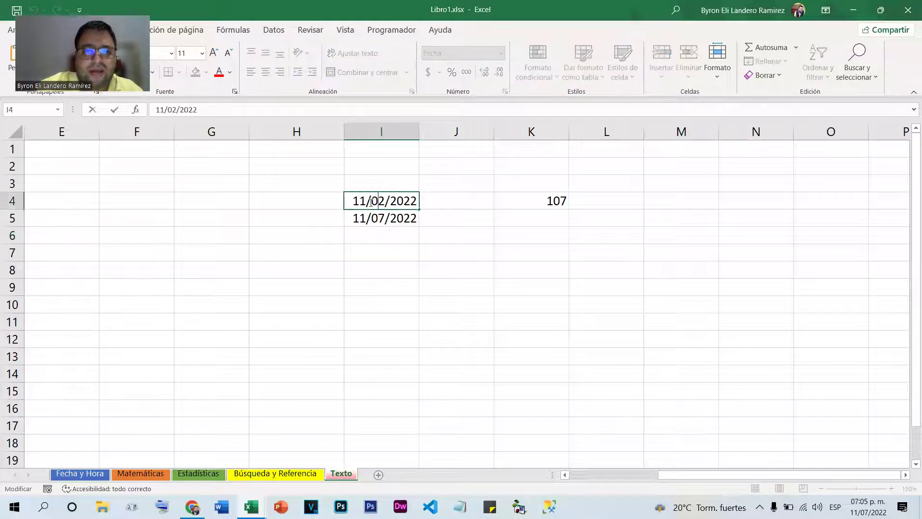
{"action": "left_click_drag", "start_coordinate": [350, 203], "coordinate": [366, 202]}
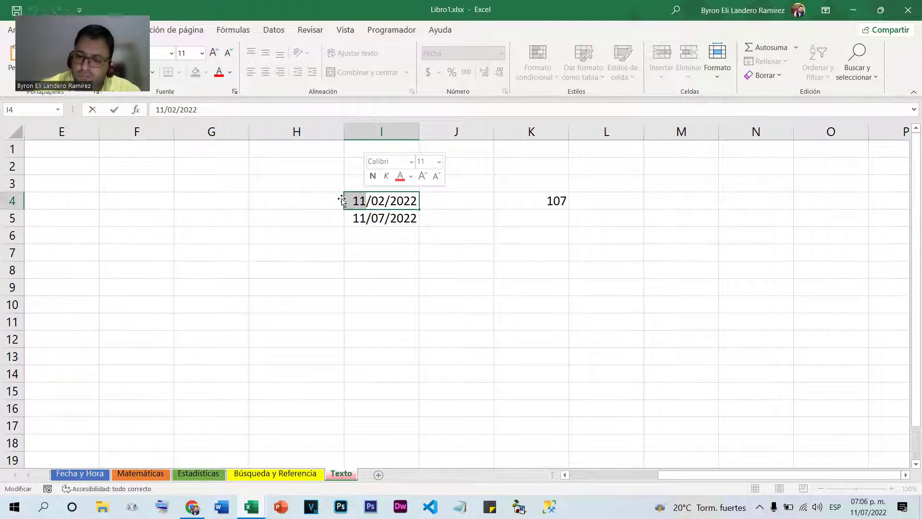
{"action": "type", "text": "08"}
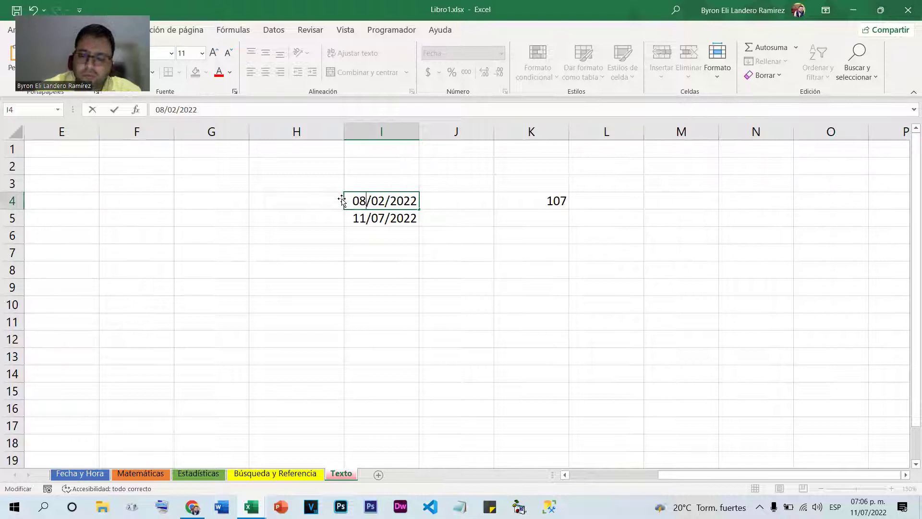
{"action": "key", "text": "Delete"}
{"action": "type", "text": "7"}
{"action": "key", "text": "Return"}
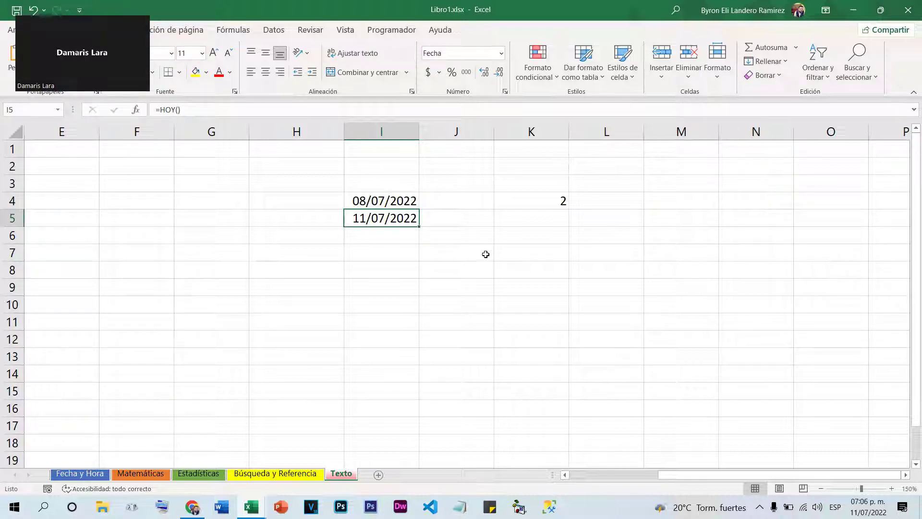
Change the start date in I4 to 09/07/2022
{"action": "left_click", "coordinate": [536, 203]}
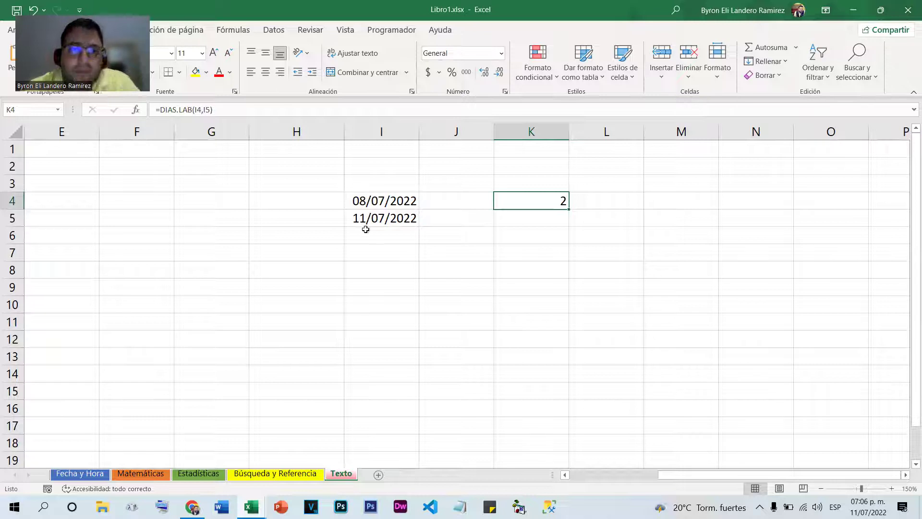
{"action": "double_click", "coordinate": [364, 199]}
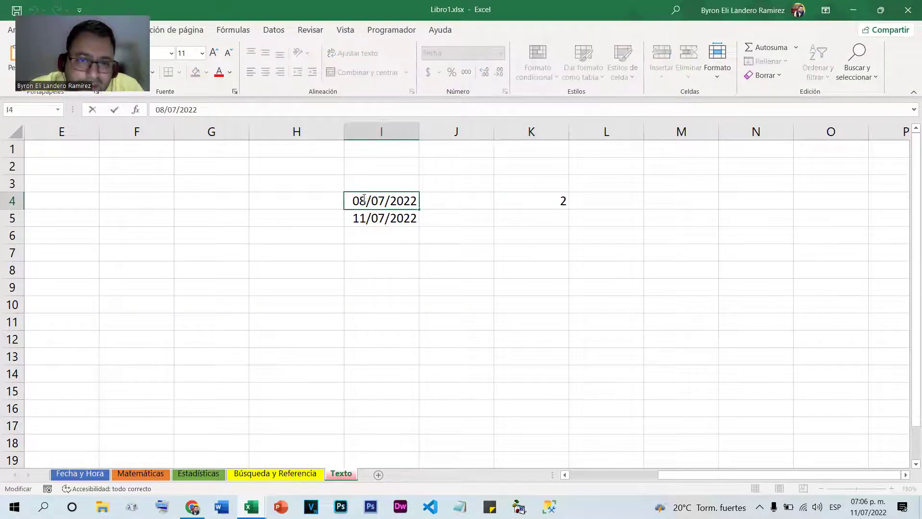
{"action": "left_click_drag", "start_coordinate": [363, 199], "coordinate": [368, 200]}
{"action": "type", "text": "9"}
{"action": "key", "text": "Return"}
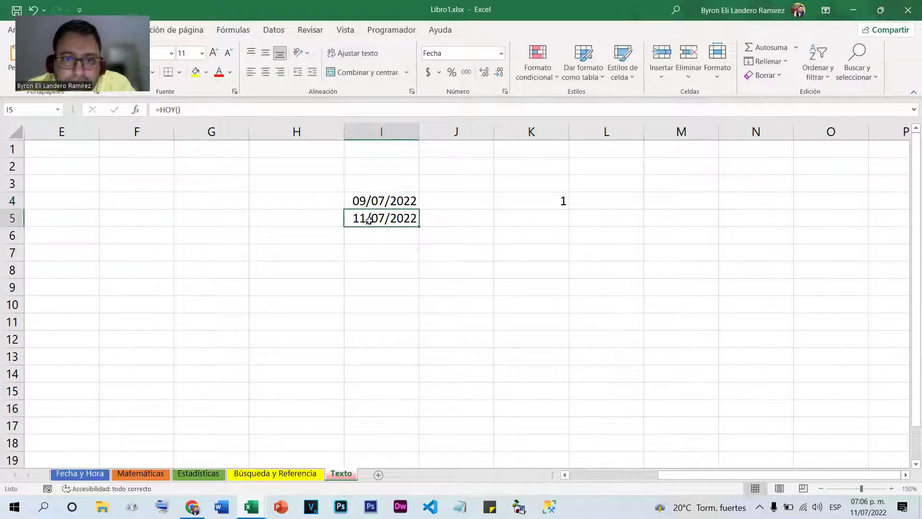
Overwrite I5's =HOY() with 10/07/2022 and check K4 now shows 0
{"action": "double_click", "coordinate": [368, 220]}
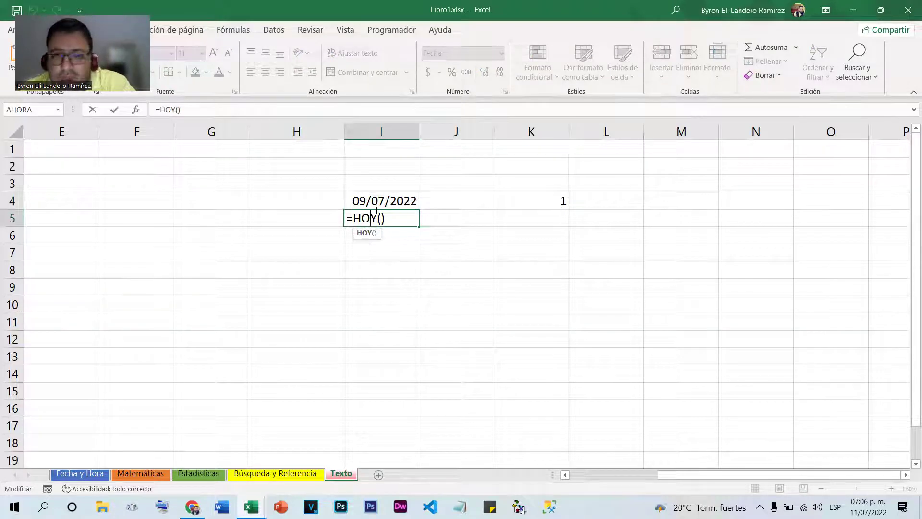
{"action": "left_click_drag", "start_coordinate": [385, 219], "coordinate": [319, 220]}
{"action": "type", "text": "10/0/"}
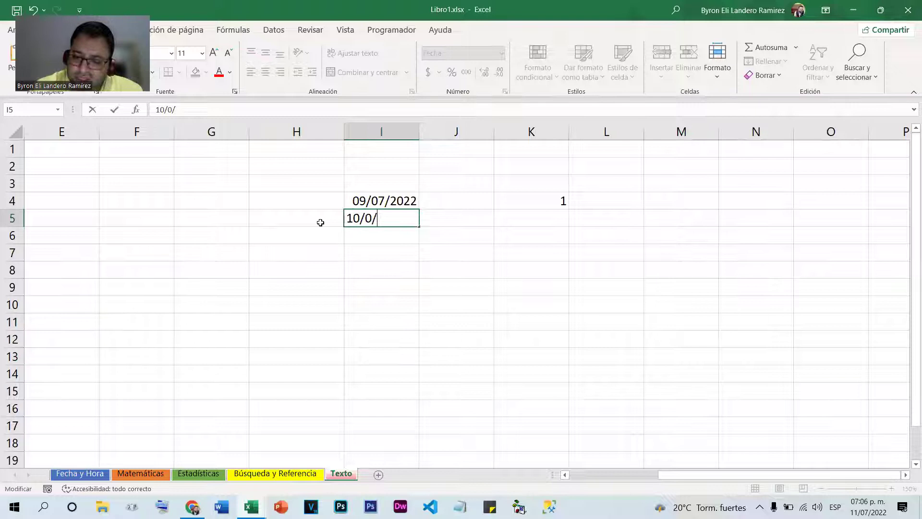
{"action": "key", "text": "BackSpace"}
{"action": "key", "text": "BackSpace"}
{"action": "type", "text": "07/"}
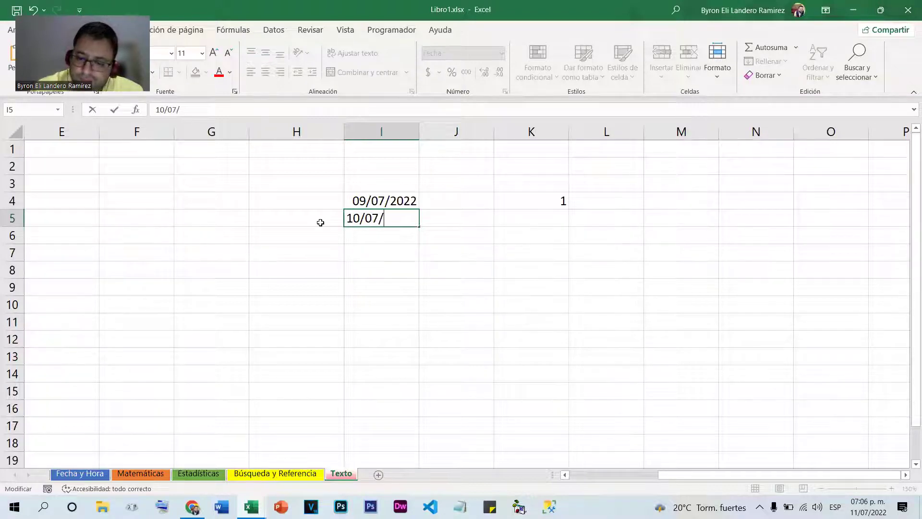
{"action": "type", "text": "2022"}
{"action": "key", "text": "Return"}
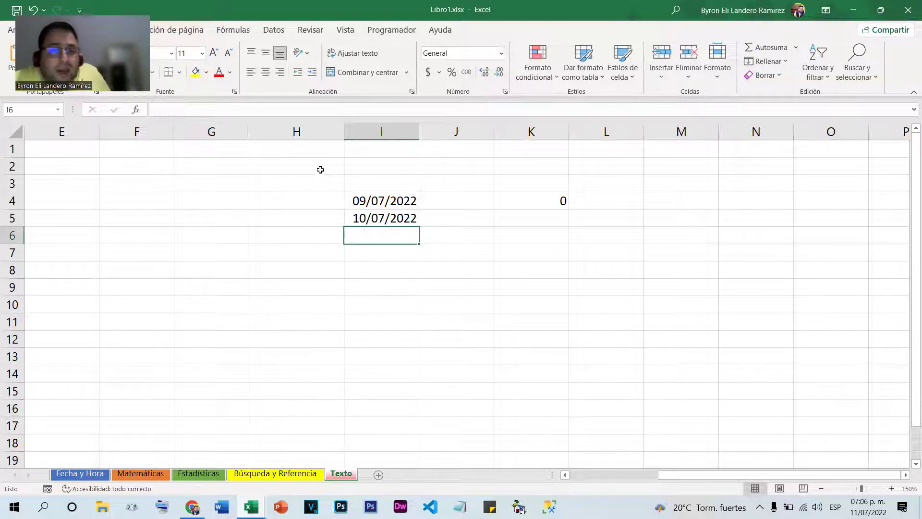
{"action": "left_click", "coordinate": [355, 197]}
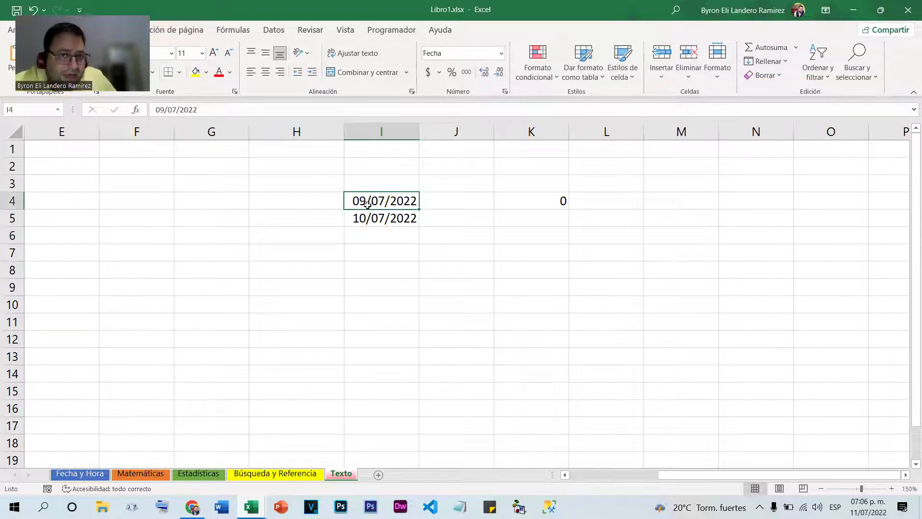
{"action": "left_click", "coordinate": [354, 217]}
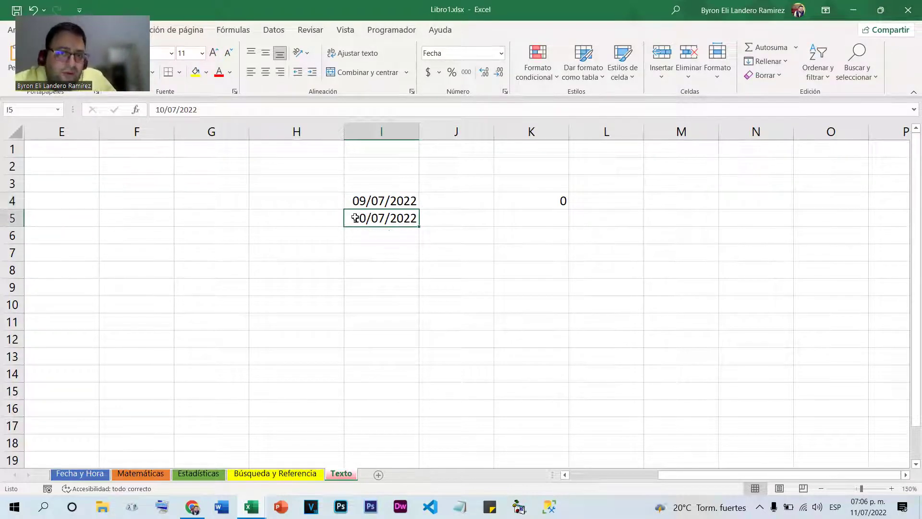
{"action": "left_click_drag", "start_coordinate": [386, 199], "coordinate": [384, 213]}
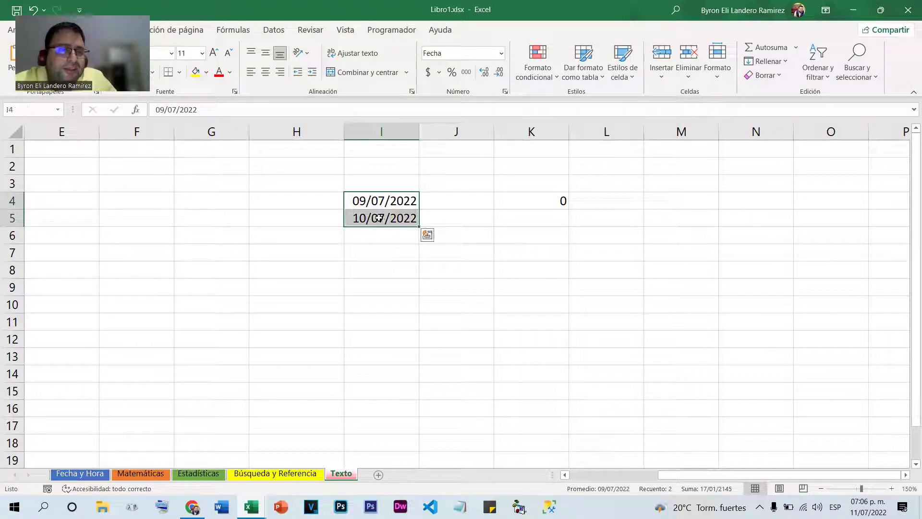
{"action": "left_click_drag", "start_coordinate": [567, 206], "coordinate": [576, 205]}
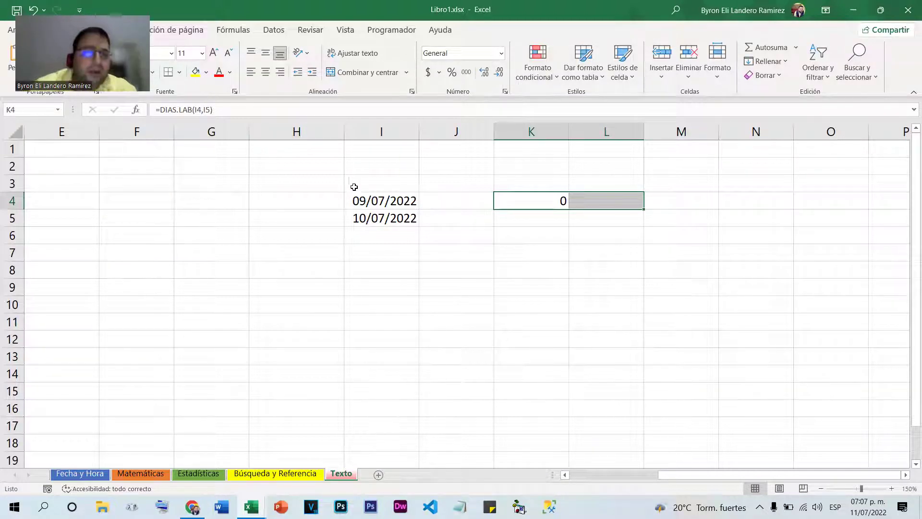
Change the start date in I4 to 01/01/2022
{"action": "left_click", "coordinate": [351, 201]}
{"action": "double_click", "coordinate": [351, 201]}
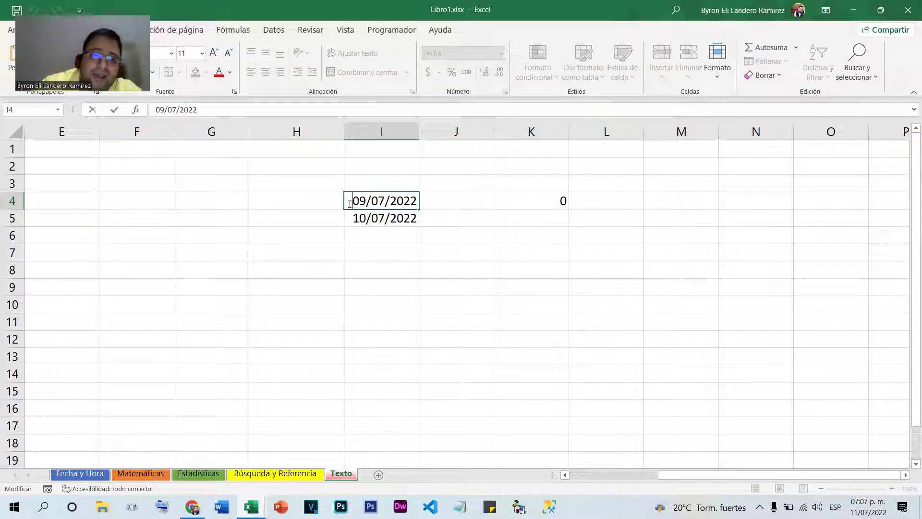
{"action": "double_click", "coordinate": [346, 201]}
{"action": "left_click_drag", "start_coordinate": [347, 200], "coordinate": [366, 212]}
{"action": "type", "text": "01/01"}
{"action": "key", "text": "Return"}
Change the end date in I5 to 31/12/2022 and check K4 shows 260
{"action": "double_click", "coordinate": [352, 219]}
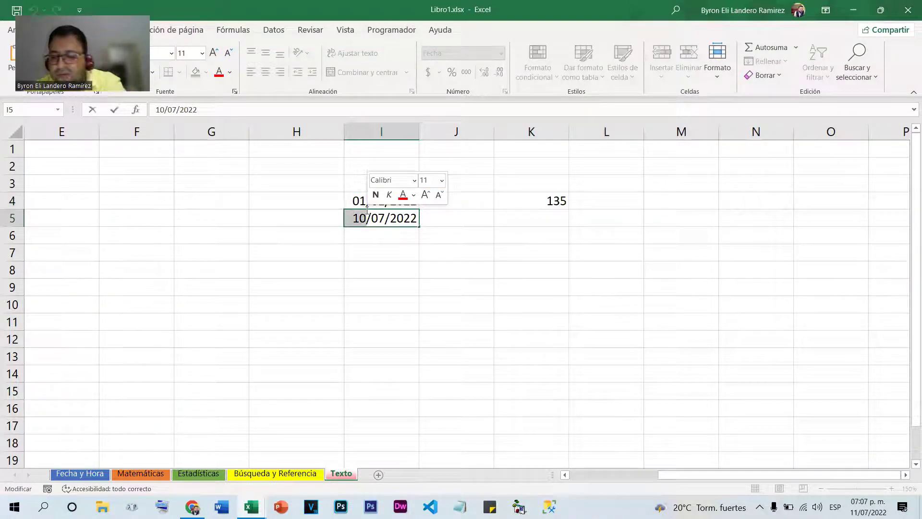
{"action": "type", "text": "31"}
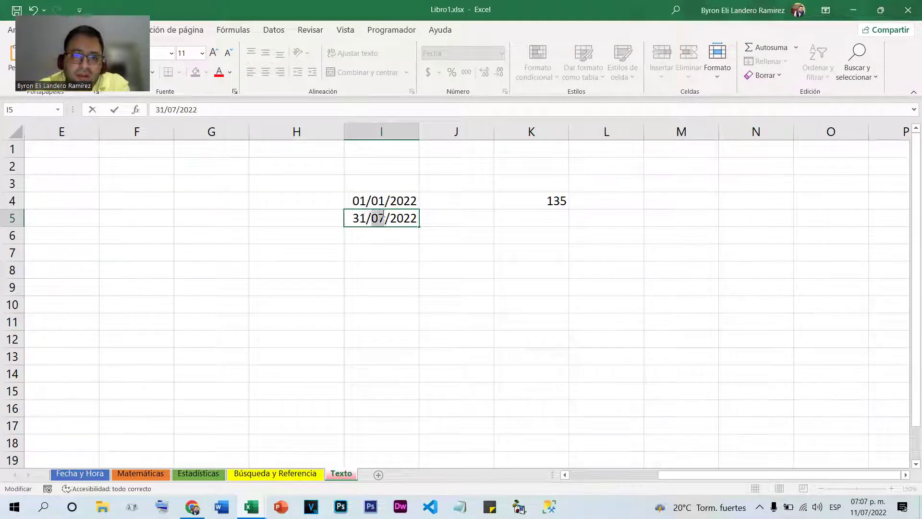
{"action": "double_click", "coordinate": [377, 215]}
{"action": "type", "text": "12"}
{"action": "key", "text": "Return"}
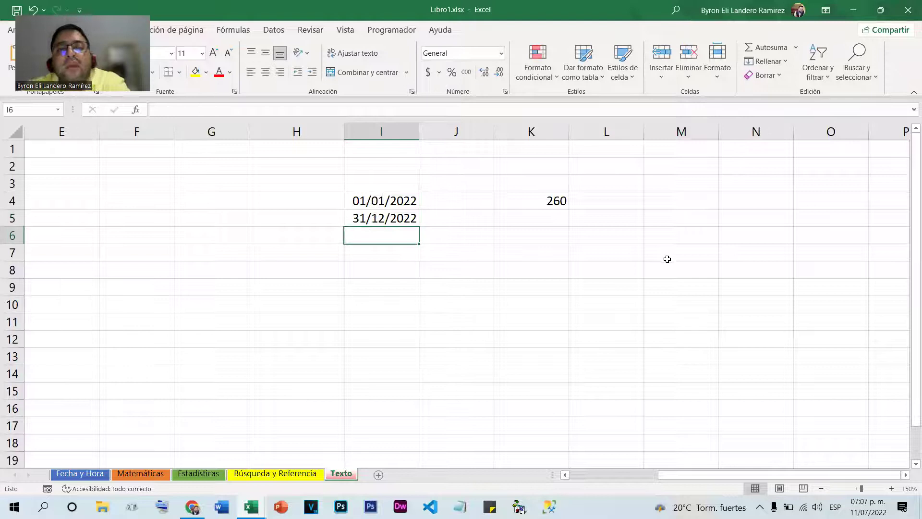
{"action": "left_click", "coordinate": [552, 201]}
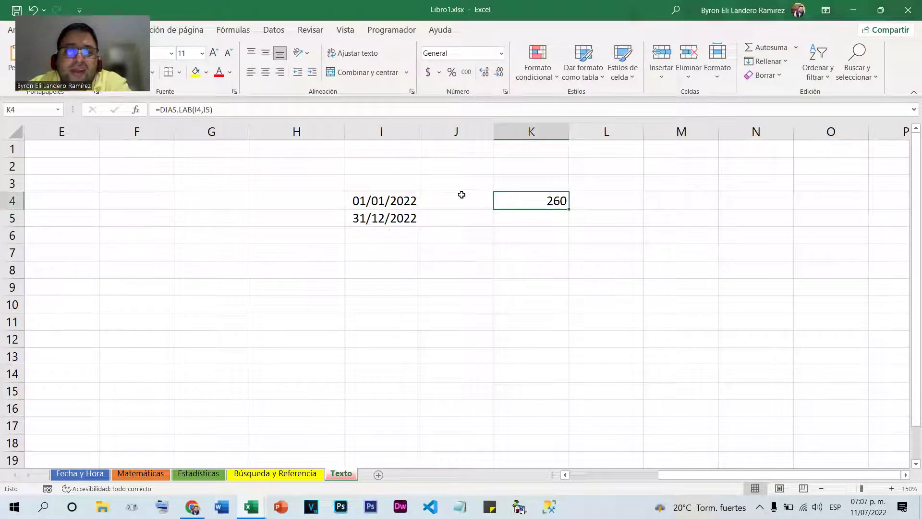
{"action": "left_click_drag", "start_coordinate": [382, 196], "coordinate": [407, 214]}
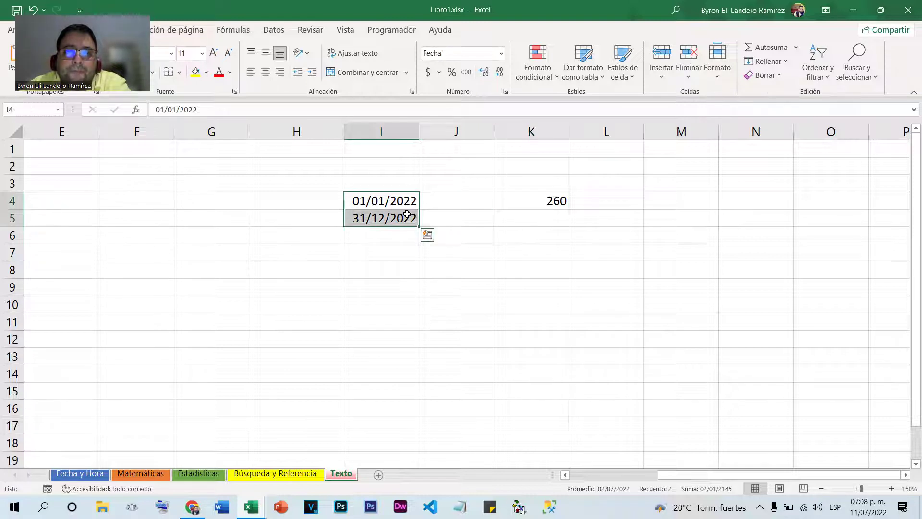
{"action": "left_click", "coordinate": [611, 206]}
{"action": "left_click", "coordinate": [698, 204]}
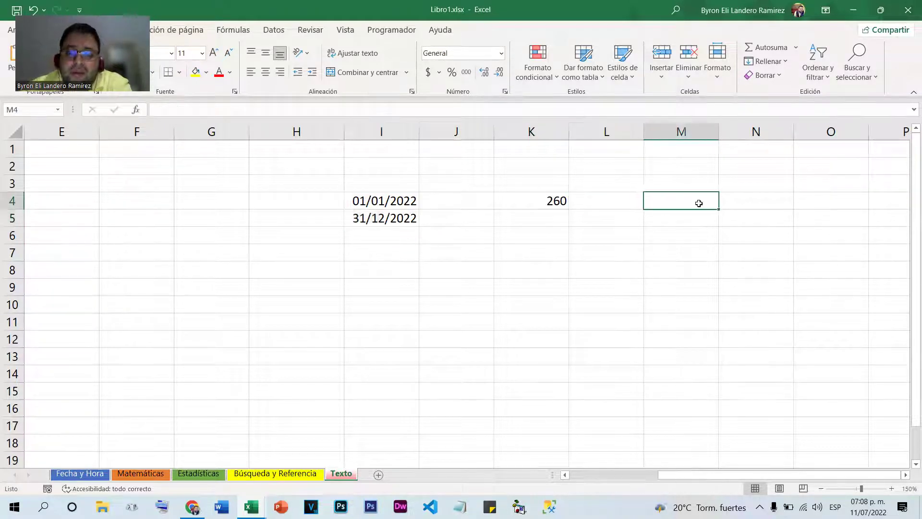
Enter =365-K4 in L4 to get 105 remaining days
{"action": "left_click", "coordinate": [620, 200]}
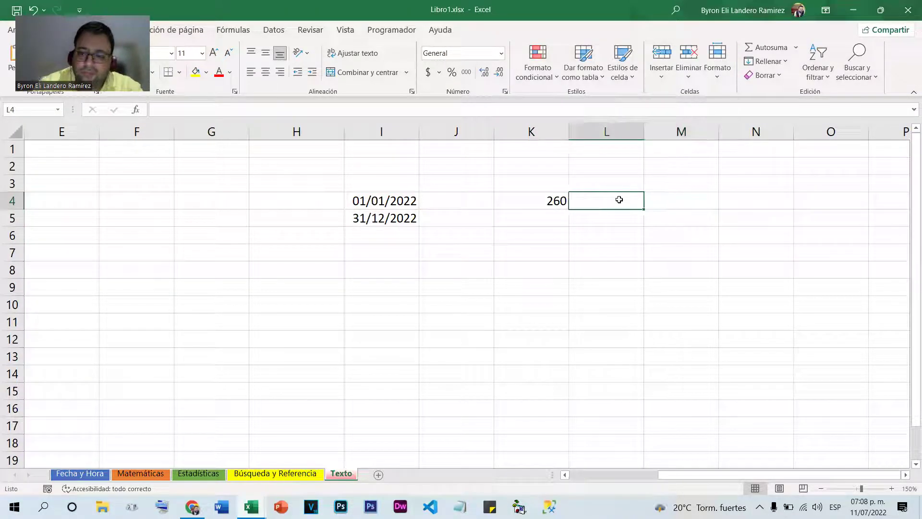
{"action": "type", "text": "=6"}
{"action": "key", "text": "BackSpace"}
{"action": "type", "text": "365-"}
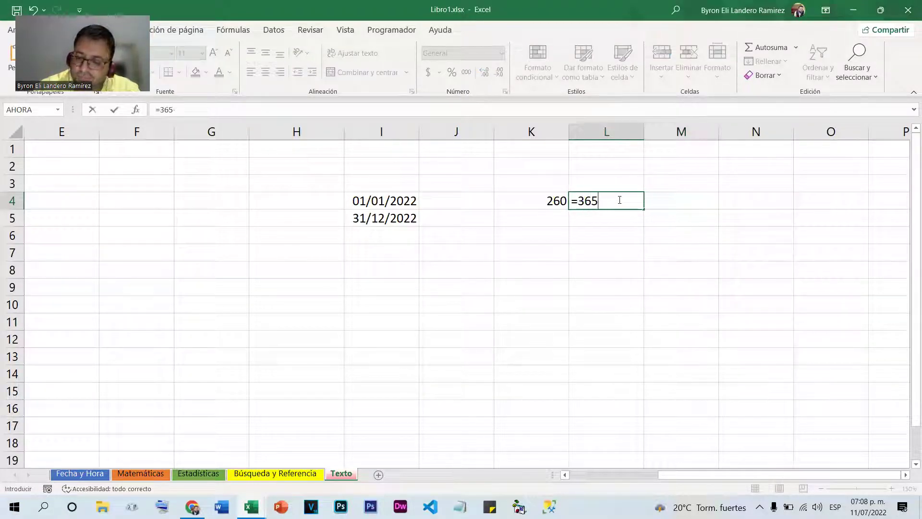
{"action": "left_click", "coordinate": [540, 203]}
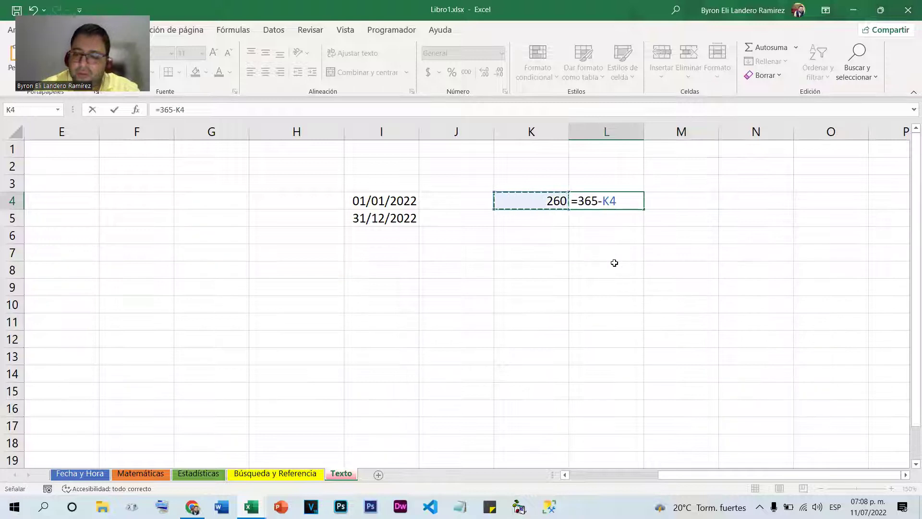
{"action": "key", "text": "Return"}
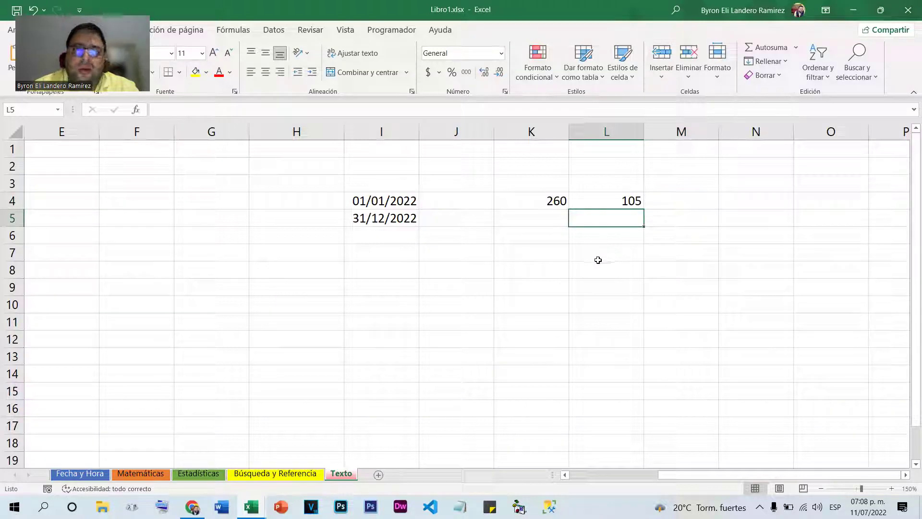
{"action": "left_click", "coordinate": [611, 197]}
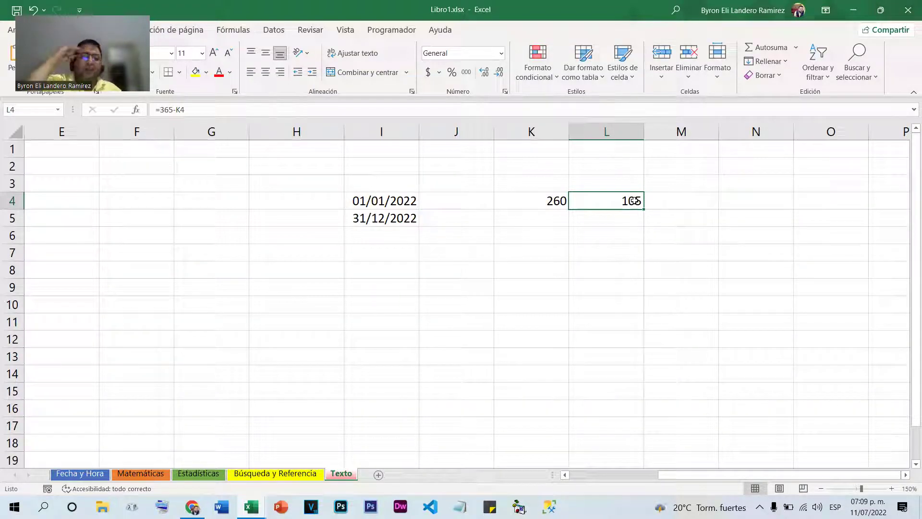
{"action": "left_click", "coordinate": [551, 219]}
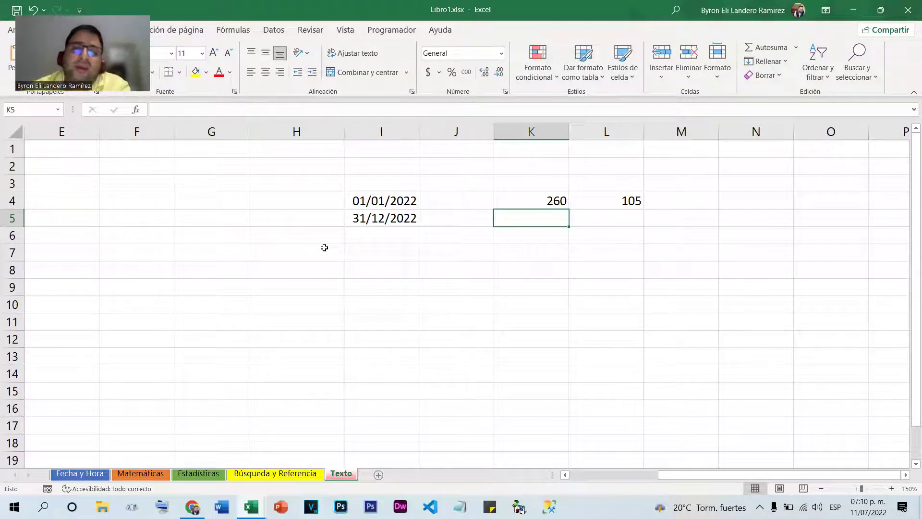
{"action": "left_click", "coordinate": [527, 239]}
{"action": "left_click", "coordinate": [518, 219]}
{"action": "left_click_drag", "start_coordinate": [518, 219], "coordinate": [585, 383]}
{"action": "left_click_drag", "start_coordinate": [519, 218], "coordinate": [604, 383]}
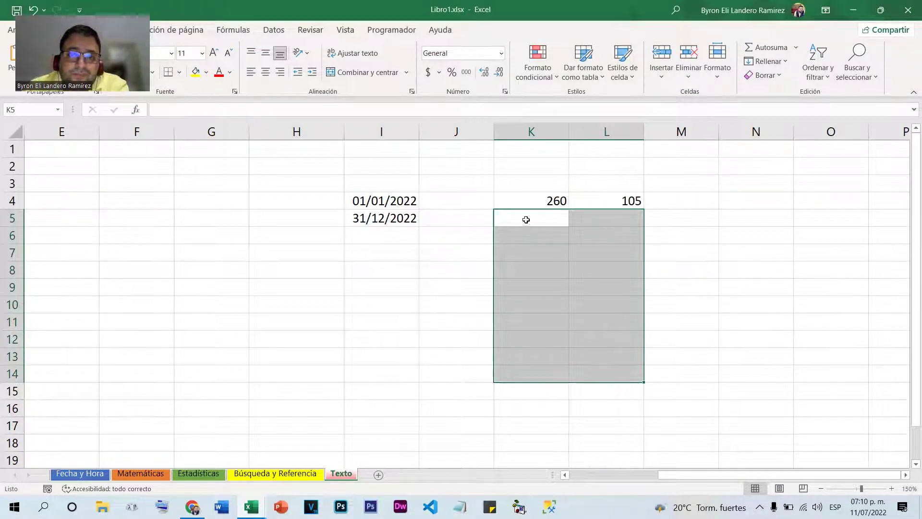
{"action": "left_click", "coordinate": [378, 335]}
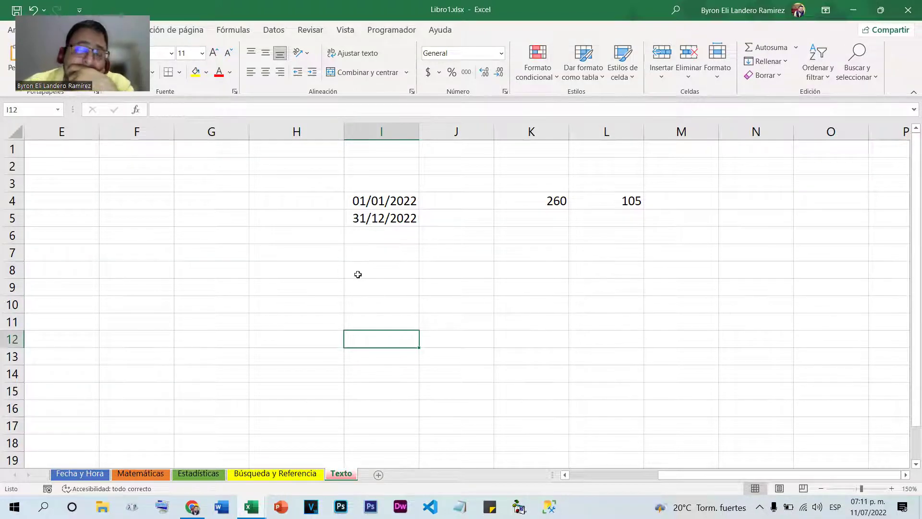
Change the end date in I5 to 11/07/2022
{"action": "left_click_drag", "start_coordinate": [367, 207], "coordinate": [619, 232]}
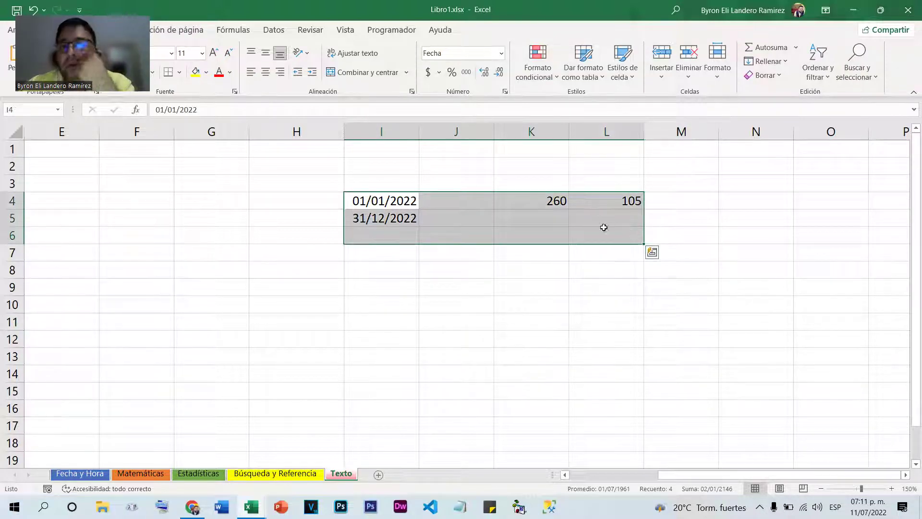
{"action": "left_click", "coordinate": [375, 201]}
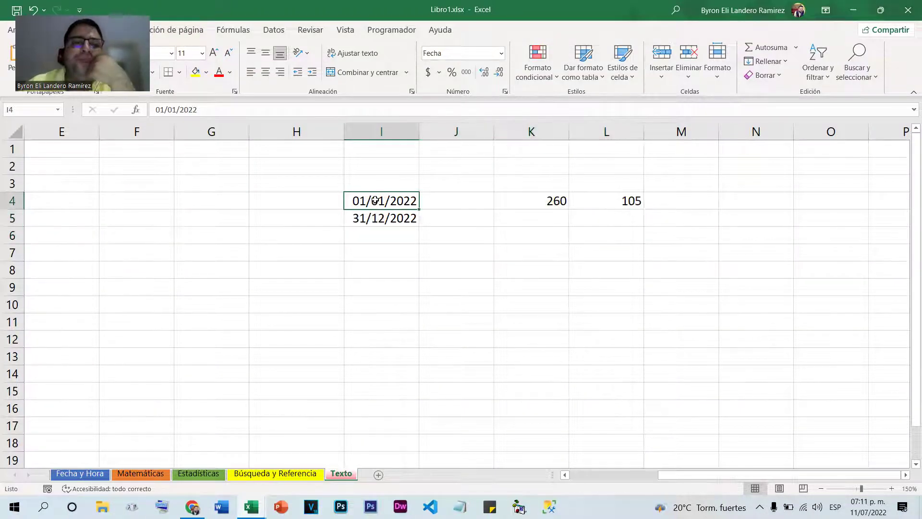
{"action": "double_click", "coordinate": [360, 216]}
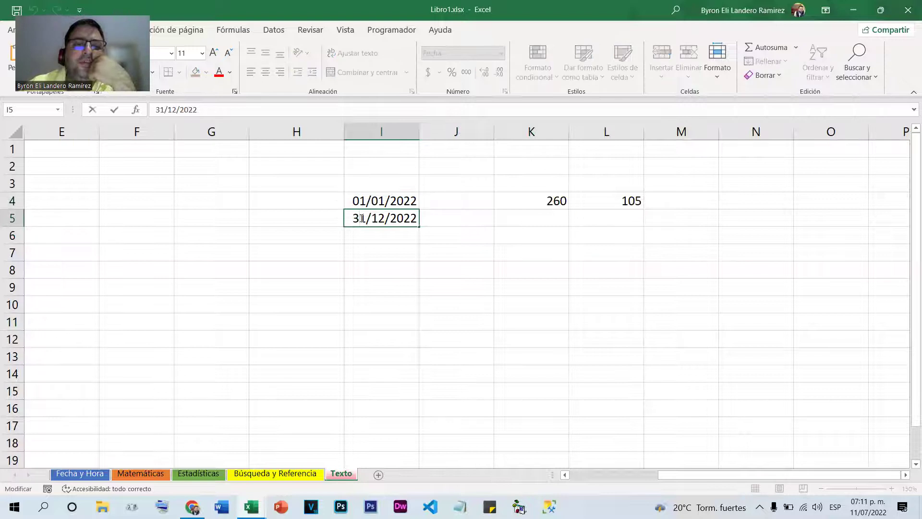
{"action": "double_click", "coordinate": [352, 216]}
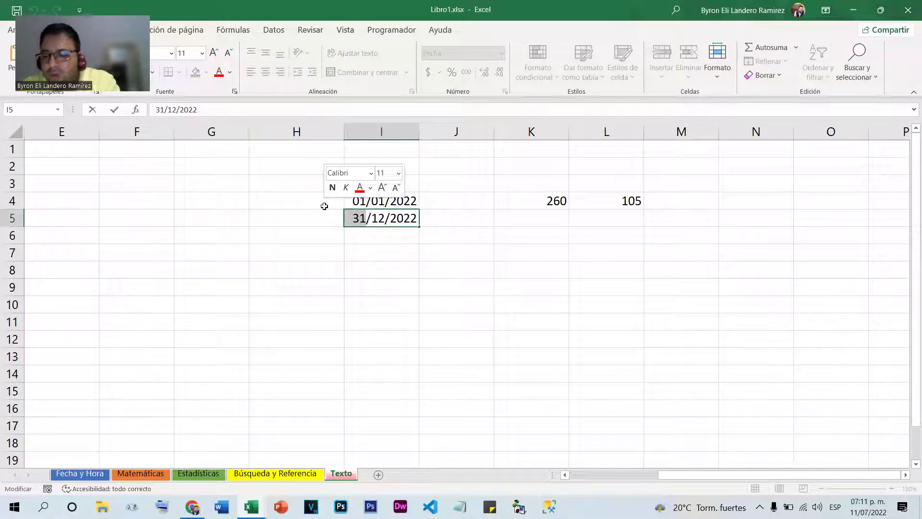
{"action": "type", "text": "11"}
{"action": "double_click", "coordinate": [381, 219]}
{"action": "type", "text": "7"}
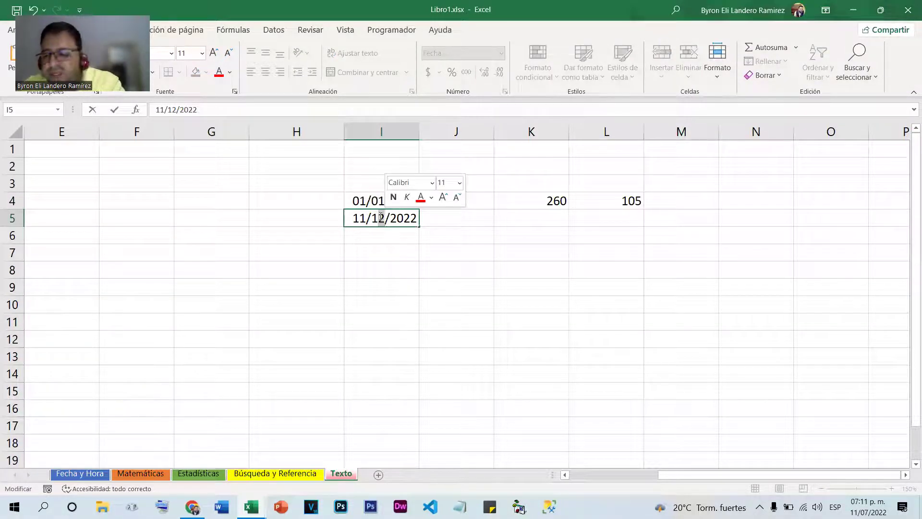
{"action": "key", "text": "Return"}
{"action": "left_click", "coordinate": [356, 205]}
{"action": "double_click", "coordinate": [353, 201]}
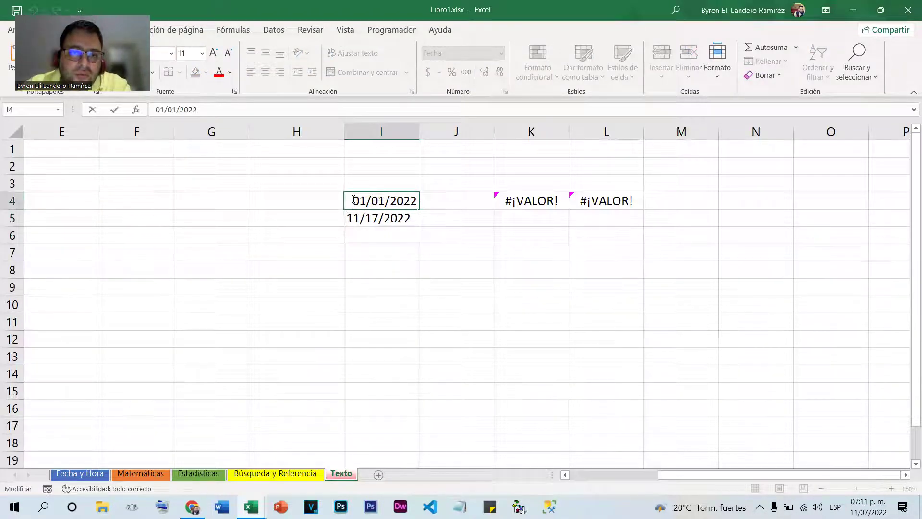
{"action": "key", "text": "Return"}
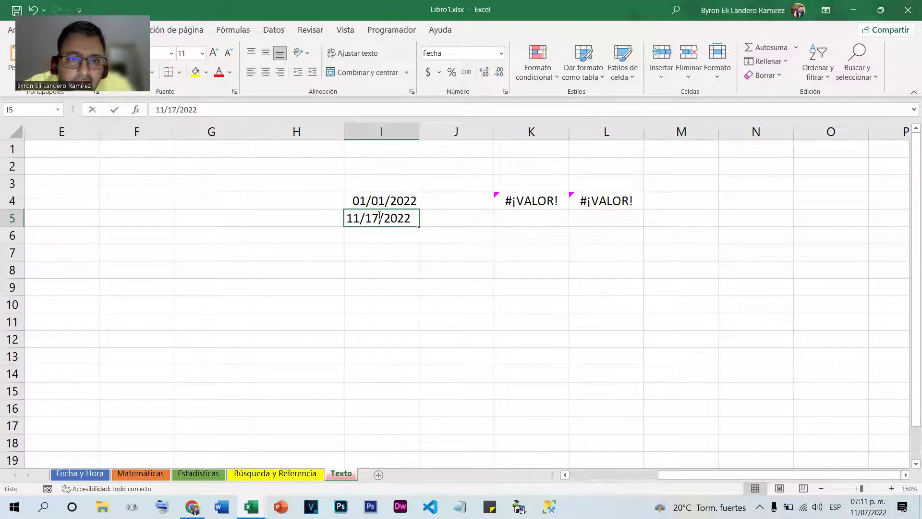
{"action": "double_click", "coordinate": [377, 216]}
{"action": "key", "text": "Return"}
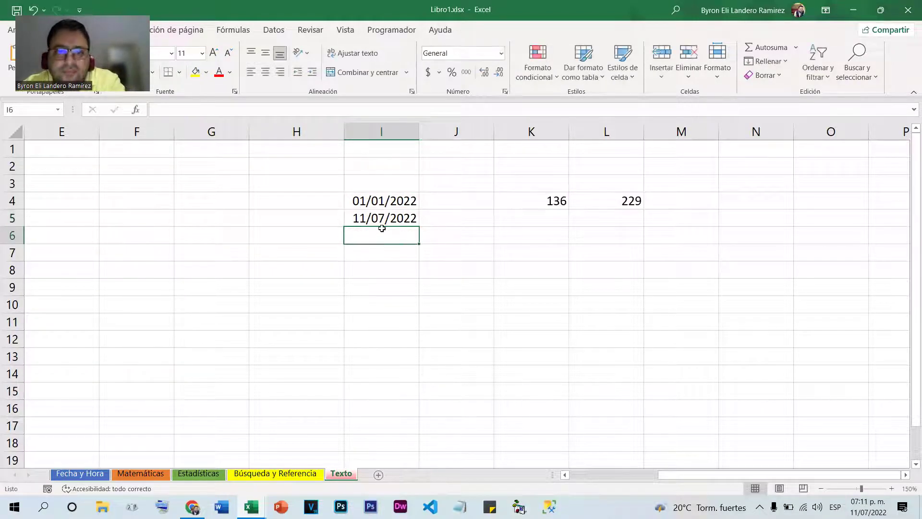
Change the start date in I4 to 21/07/2007 so K4 shows 3906 days, and clear L4
{"action": "left_click", "coordinate": [366, 202]}
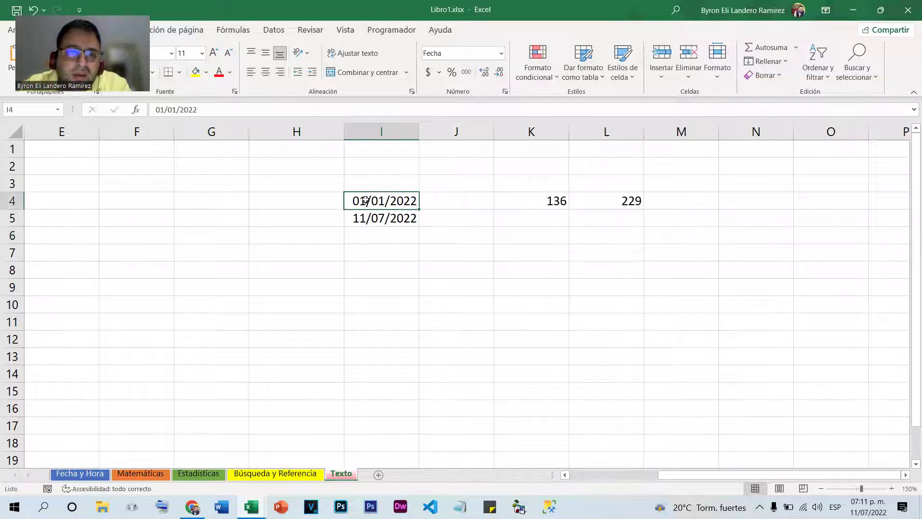
{"action": "double_click", "coordinate": [364, 201]}
{"action": "left_click_drag", "start_coordinate": [361, 200], "coordinate": [353, 198]}
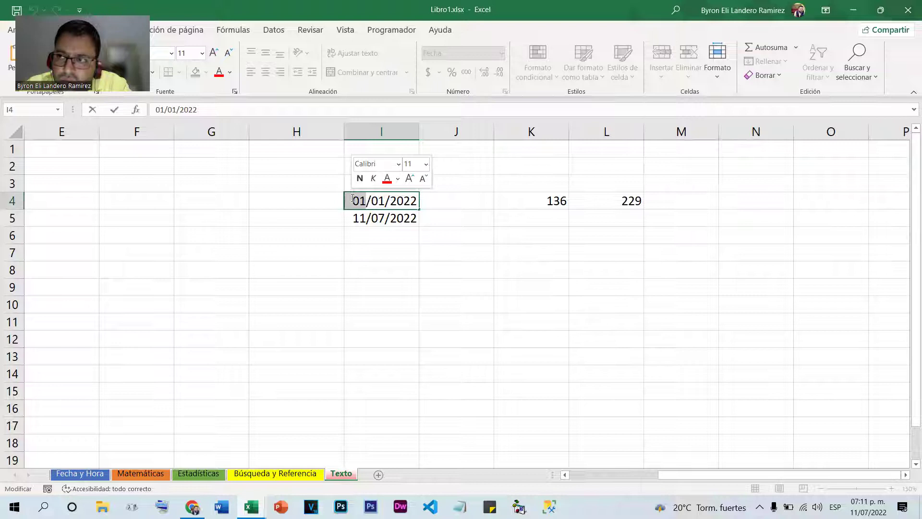
{"action": "type", "text": "2"}
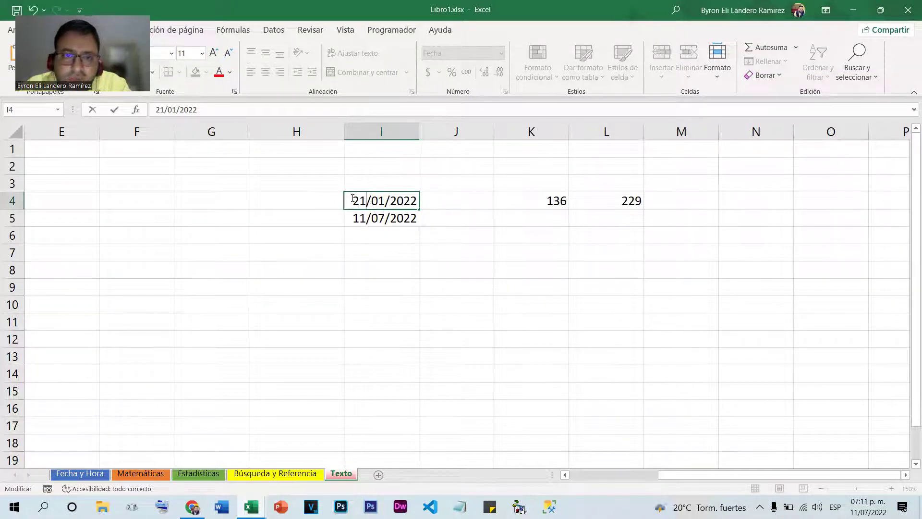
{"action": "left_click_drag", "start_coordinate": [372, 199], "coordinate": [385, 200]}
{"action": "type", "text": "07"}
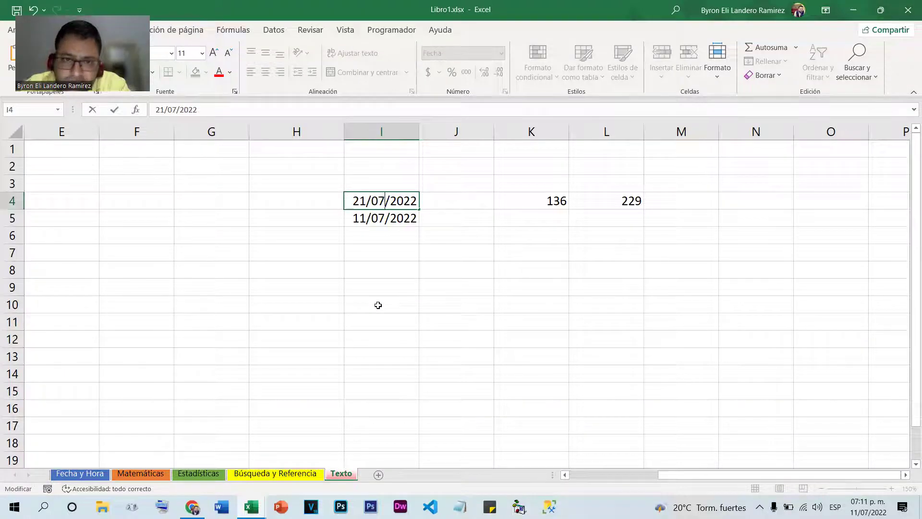
{"action": "left_click_drag", "start_coordinate": [403, 201], "coordinate": [425, 201]}
{"action": "type", "text": "07"}
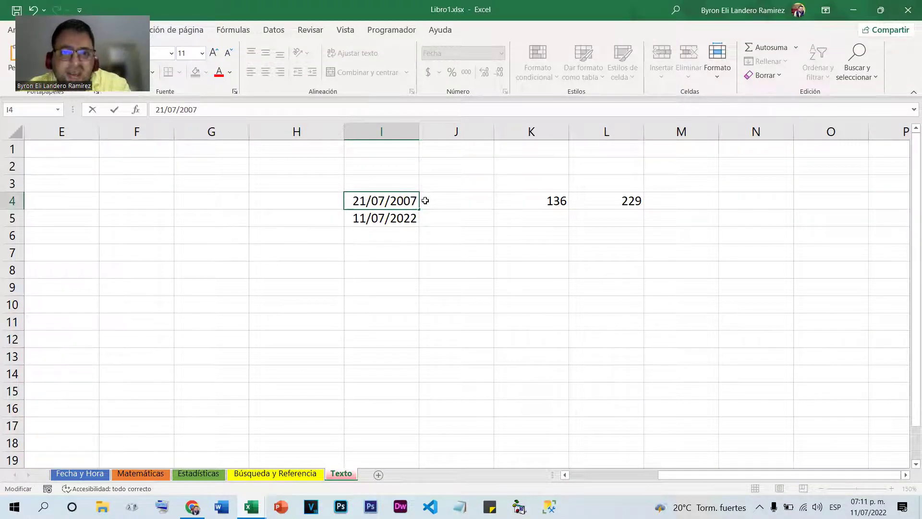
{"action": "key", "text": "Return"}
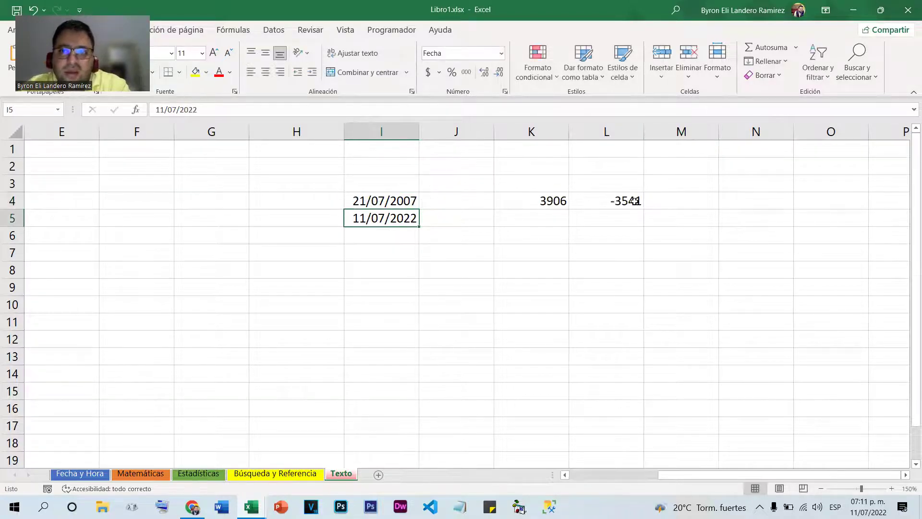
{"action": "left_click", "coordinate": [631, 201]}
{"action": "key", "text": "Delete"}
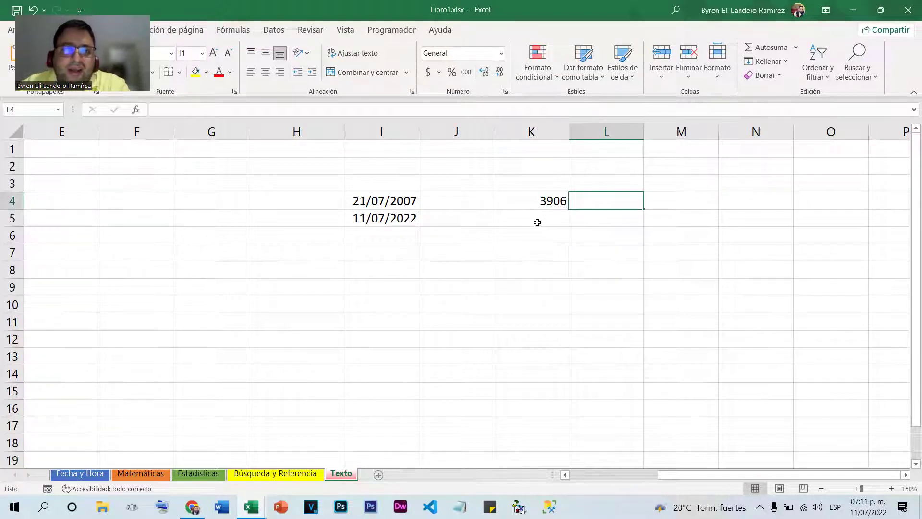
Enter =K4/365 in L4 to convert the 3906 days into 10.7013699 years
{"action": "type", "text": "="}
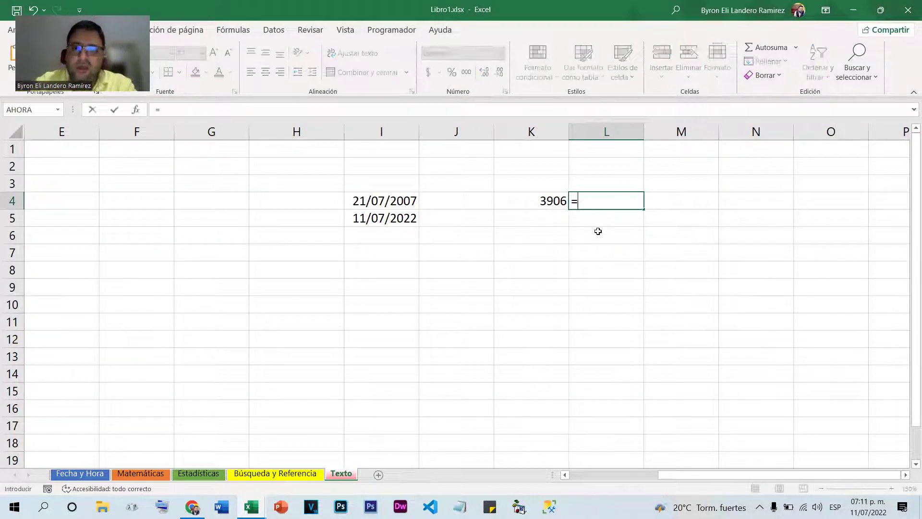
{"action": "left_click", "coordinate": [532, 199]}
{"action": "type", "text": "/365"}
{"action": "key", "text": "Return"}
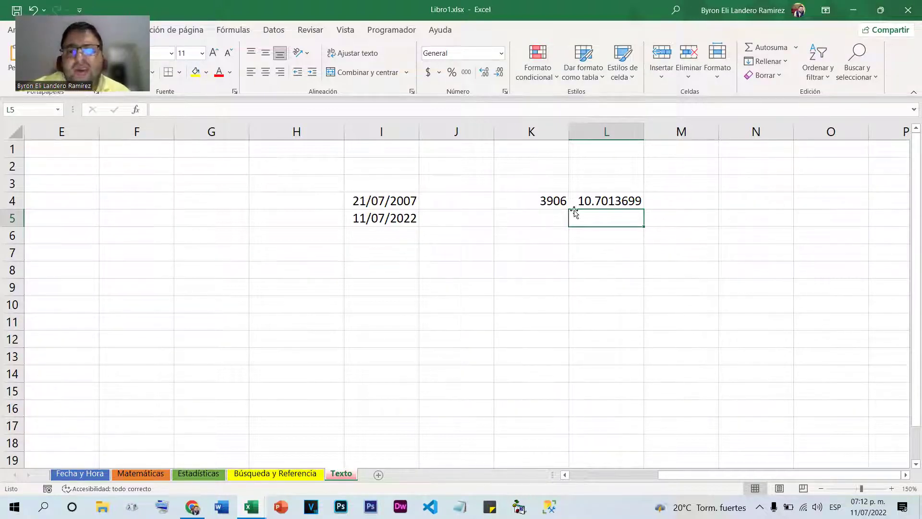
Delete the dates and results in I4:L6, then open the Autosuma list from J4
{"action": "left_click", "coordinate": [530, 218]}
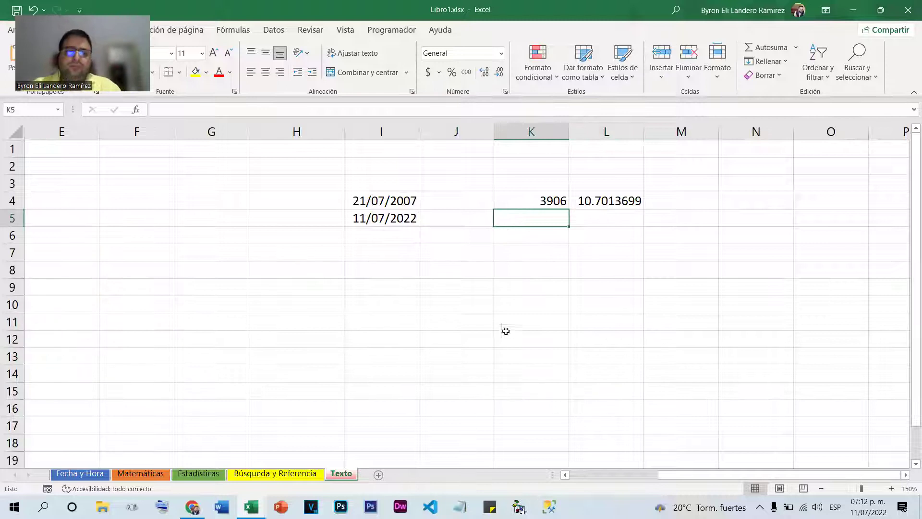
{"action": "left_click_drag", "start_coordinate": [356, 196], "coordinate": [608, 232]}
{"action": "key", "text": "Delete"}
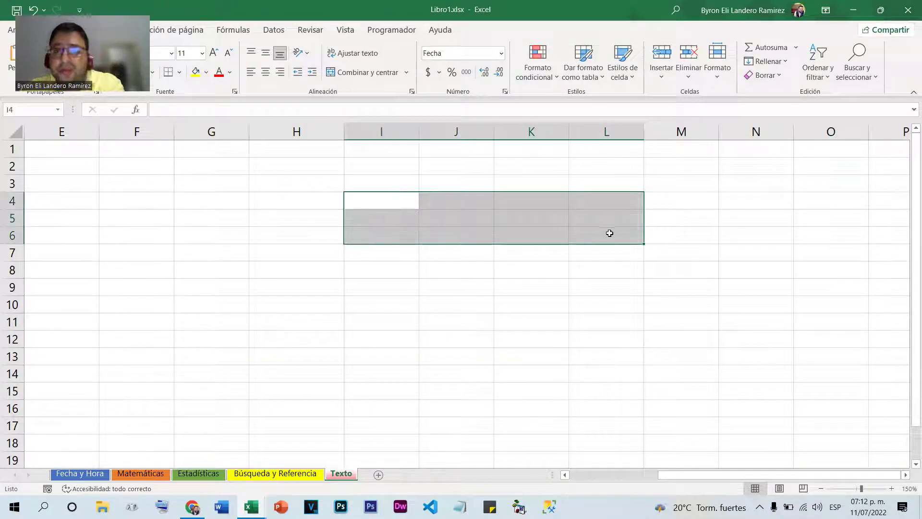
{"action": "left_click", "coordinate": [682, 234]}
{"action": "left_click", "coordinate": [435, 194]}
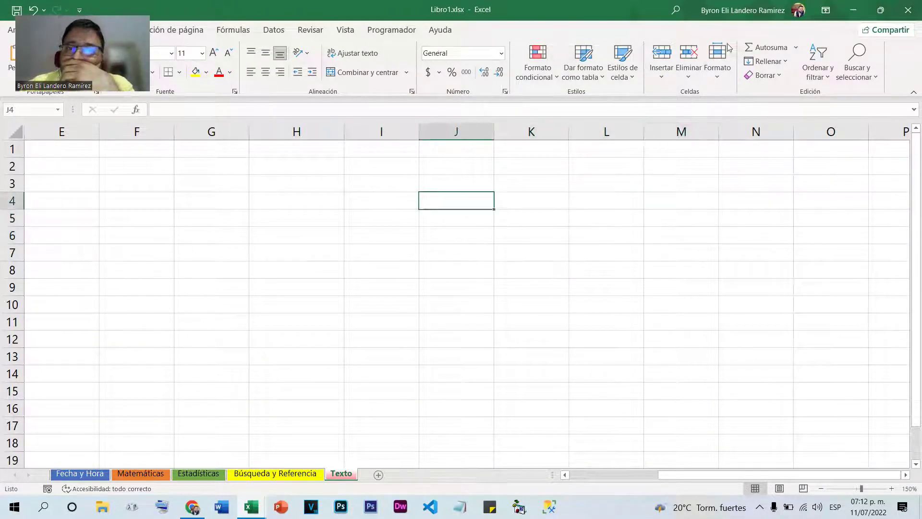
{"action": "left_click", "coordinate": [797, 54]}
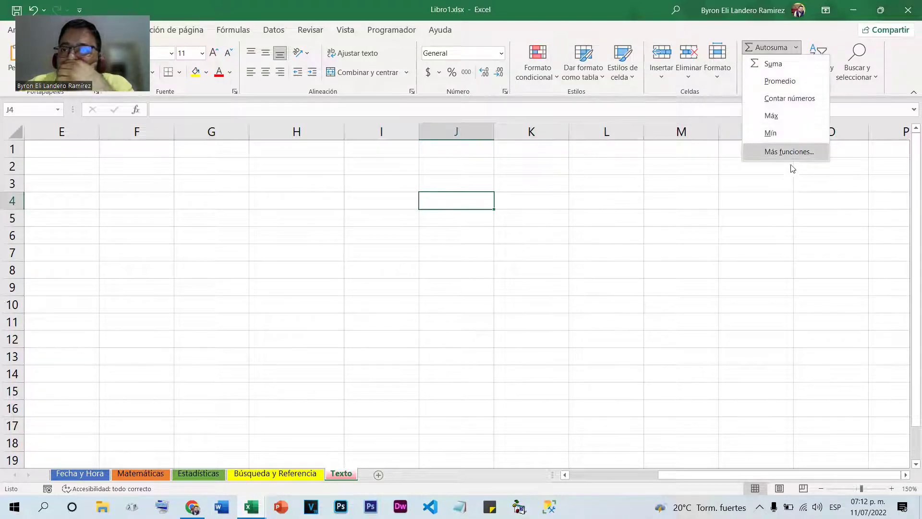
Open Insertar función and browse the Matemáticas y trigonométricas functions
{"action": "left_click", "coordinate": [785, 150]}
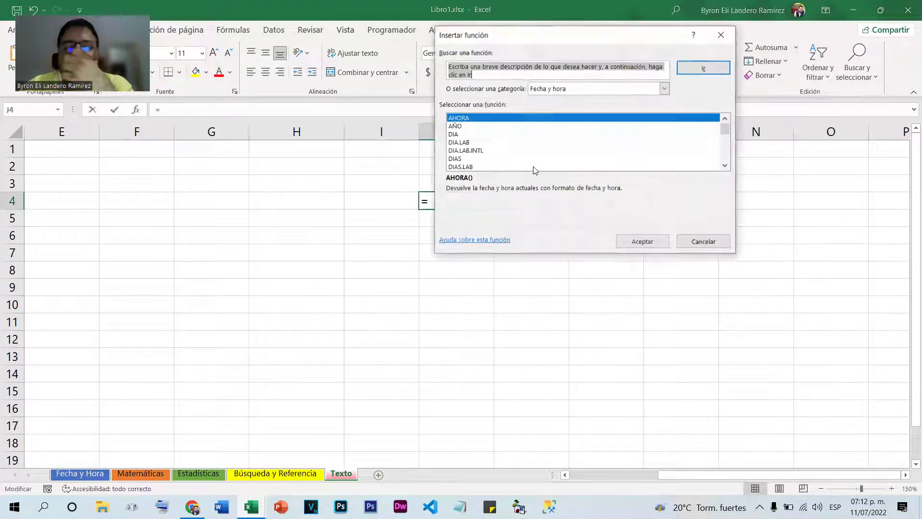
{"action": "left_click", "coordinate": [608, 89]}
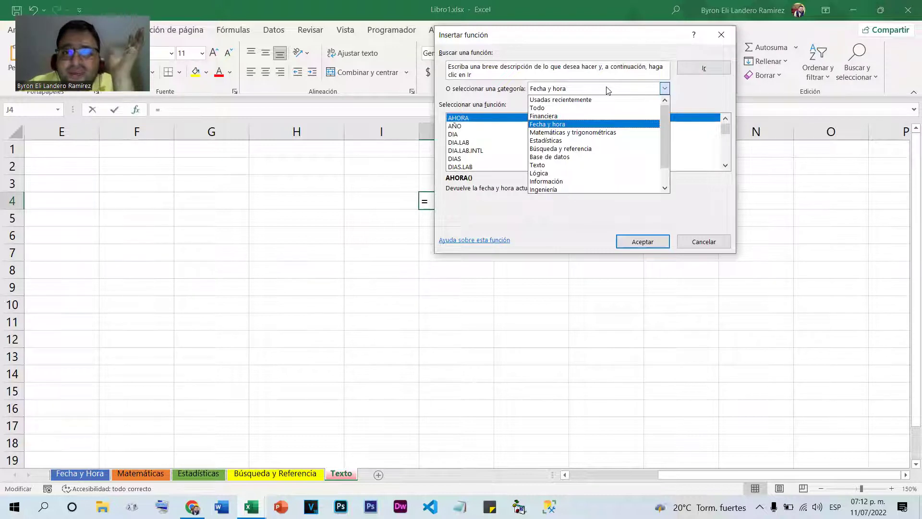
{"action": "scroll", "coordinate": [571, 180], "scroll_direction": "down", "scroll_amount": 2}
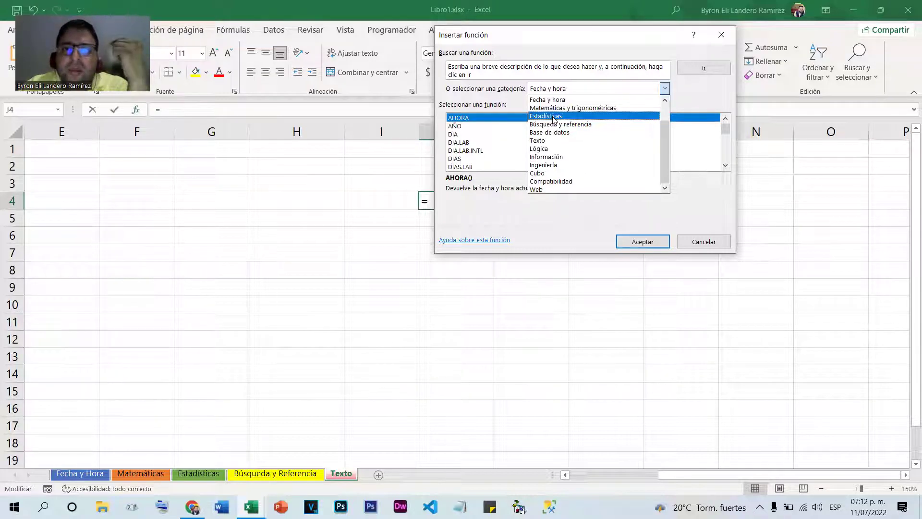
{"action": "scroll", "coordinate": [555, 118], "scroll_direction": "up", "scroll_amount": 1}
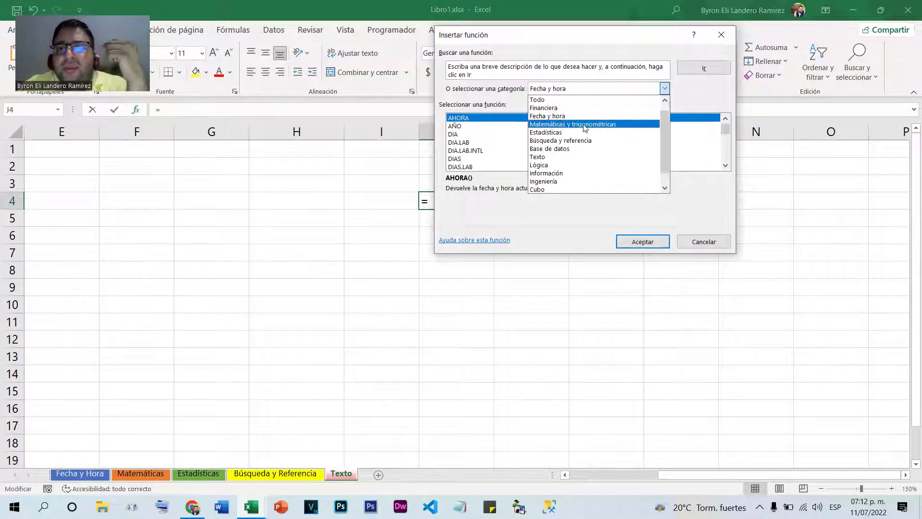
{"action": "left_click", "coordinate": [588, 117]}
{"action": "scroll", "coordinate": [544, 146], "scroll_direction": "down", "scroll_amount": 7}
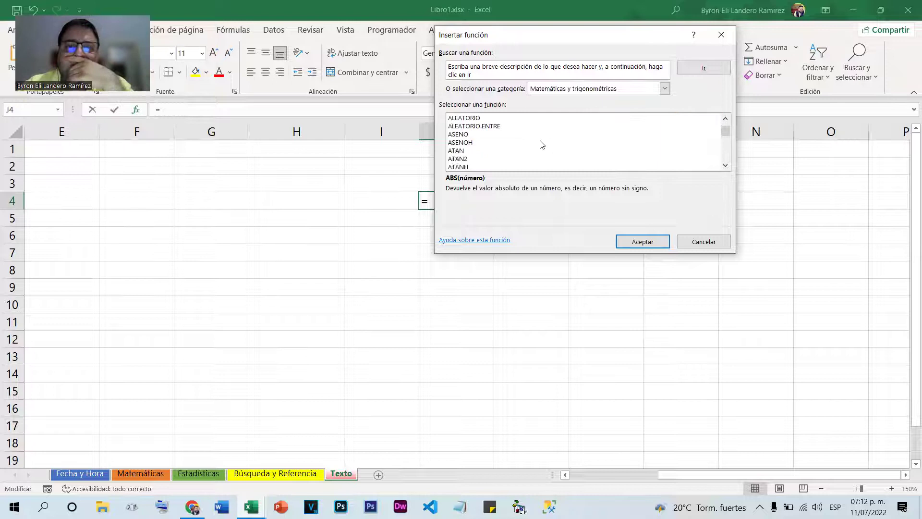
{"action": "scroll", "coordinate": [546, 147], "scroll_direction": "down", "scroll_amount": 3}
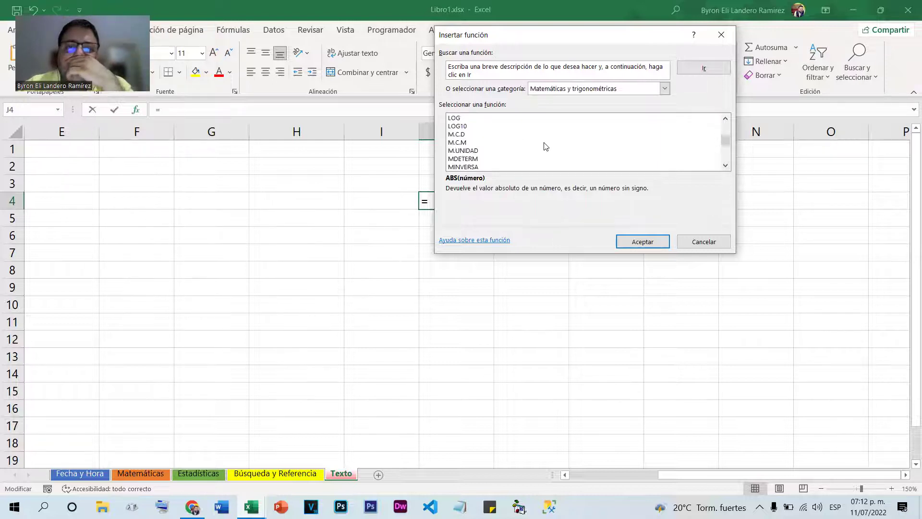
{"action": "scroll", "coordinate": [547, 146], "scroll_direction": "down", "scroll_amount": 5}
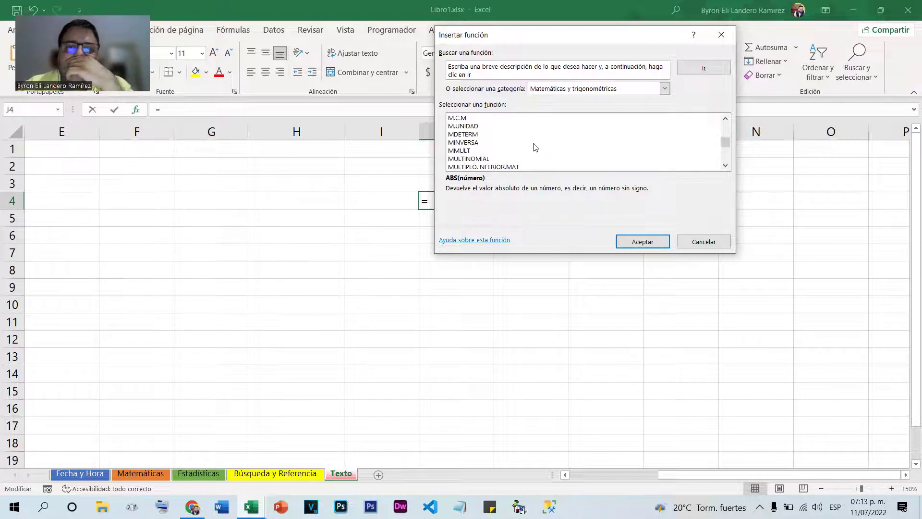
{"action": "scroll", "coordinate": [515, 152], "scroll_direction": "down", "scroll_amount": 1}
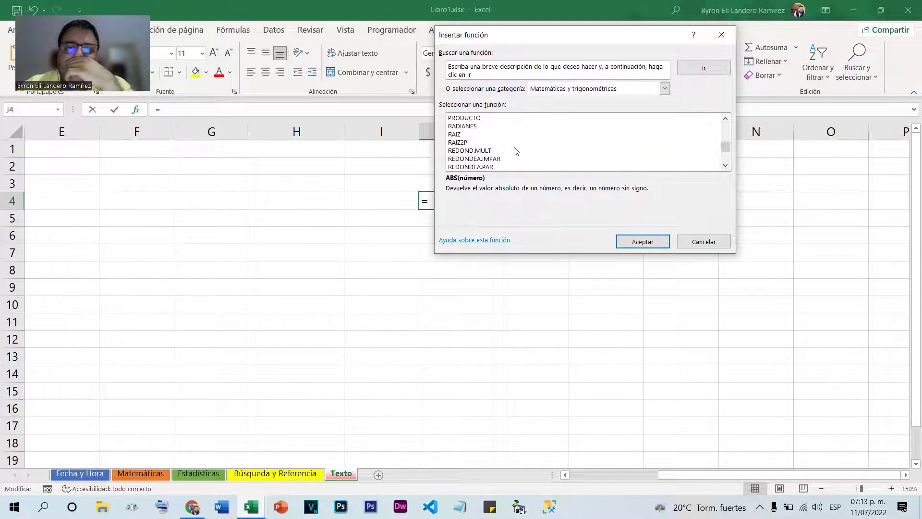
{"action": "scroll", "coordinate": [516, 152], "scroll_direction": "down", "scroll_amount": 4}
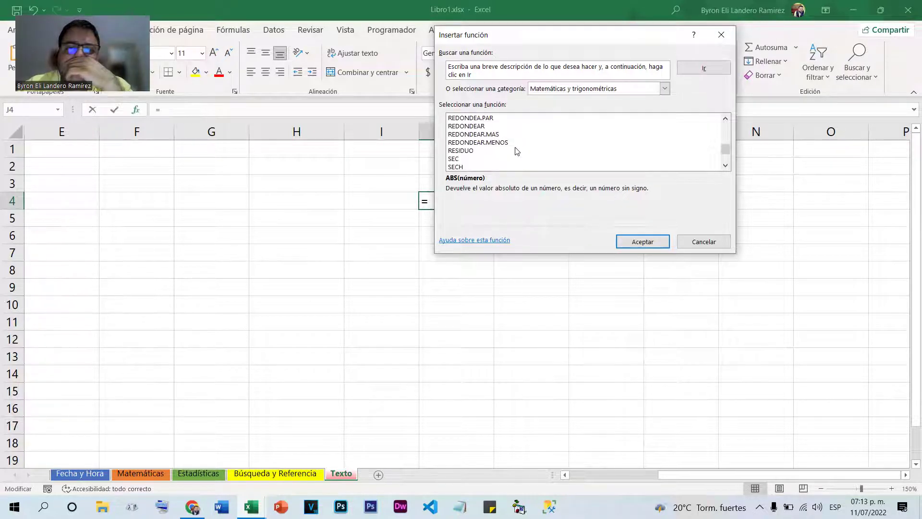
{"action": "scroll", "coordinate": [516, 151], "scroll_direction": "up", "scroll_amount": 2}
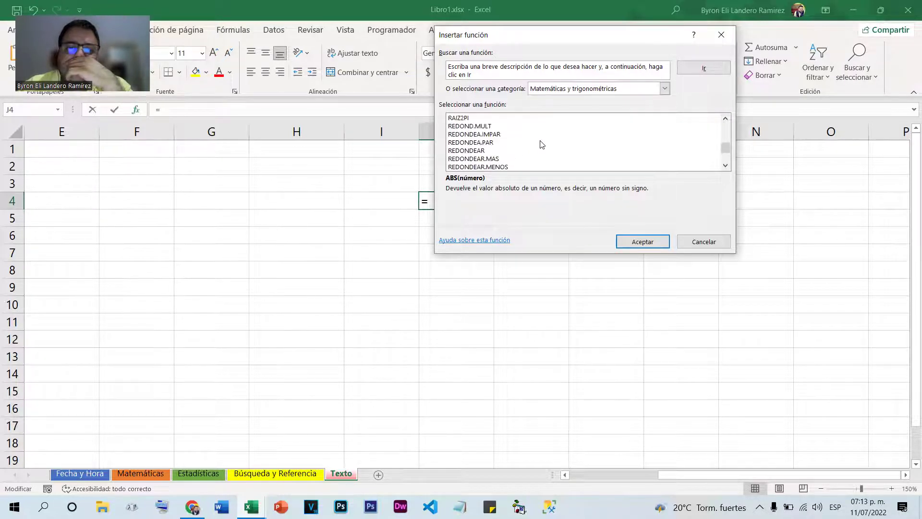
{"action": "scroll", "coordinate": [542, 144], "scroll_direction": "down", "scroll_amount": 1}
{"action": "scroll", "coordinate": [542, 144], "scroll_direction": "down", "scroll_amount": 4}
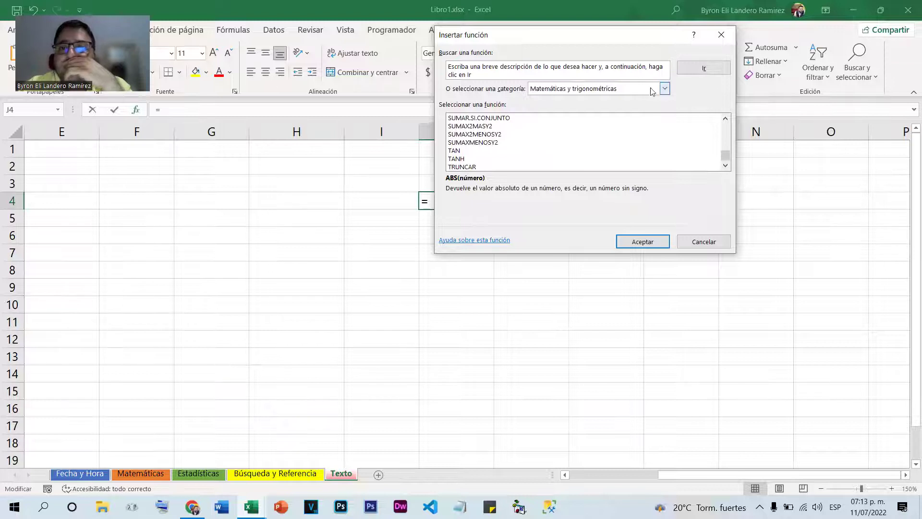
Browse the Financiera functions, then close the dialog without inserting anything
{"action": "left_click", "coordinate": [666, 87]}
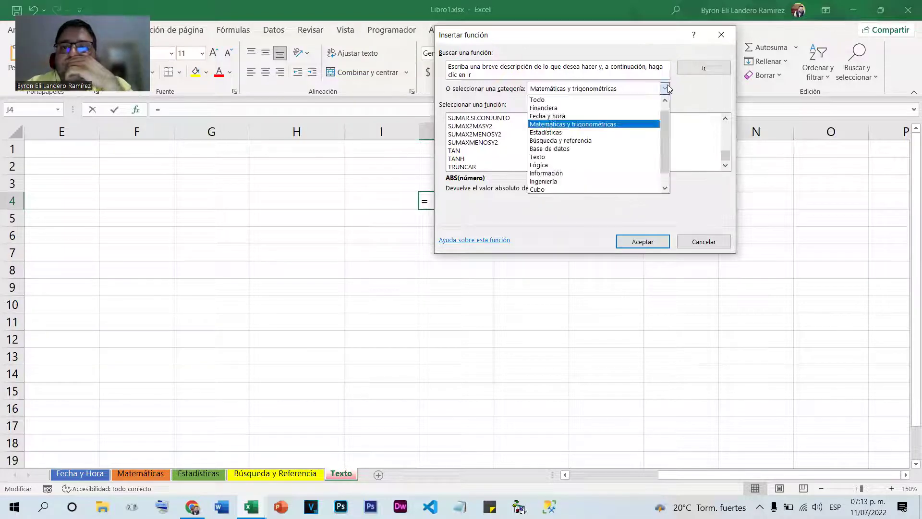
{"action": "left_click", "coordinate": [591, 108]}
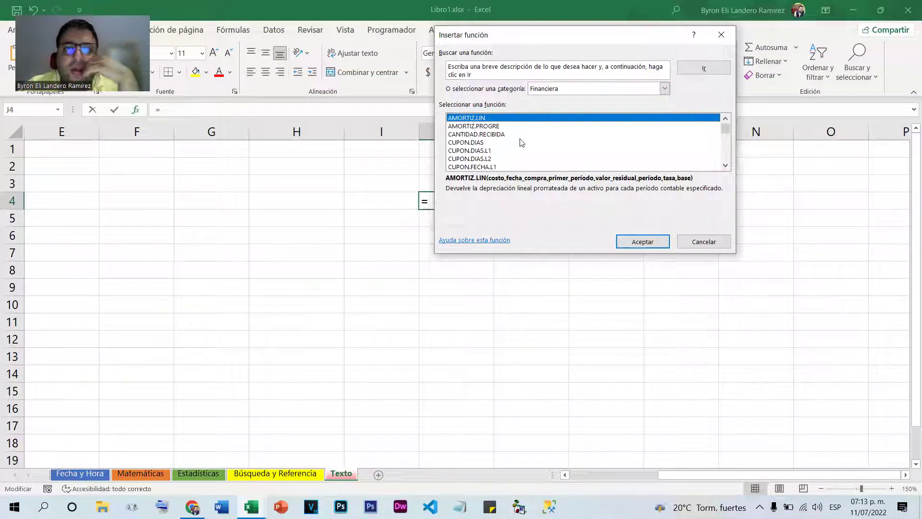
{"action": "scroll", "coordinate": [522, 143], "scroll_direction": "down", "scroll_amount": 7}
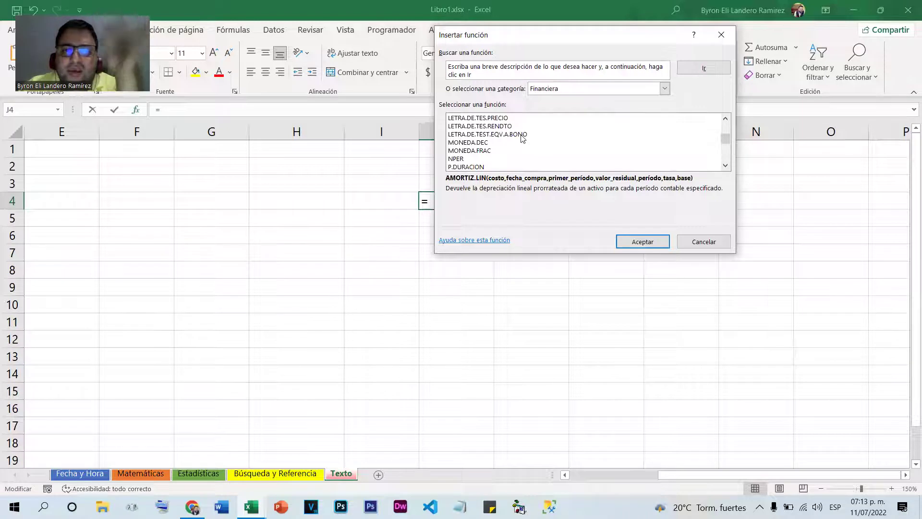
{"action": "scroll", "coordinate": [523, 139], "scroll_direction": "down", "scroll_amount": 1}
{"action": "scroll", "coordinate": [522, 139], "scroll_direction": "down", "scroll_amount": 1}
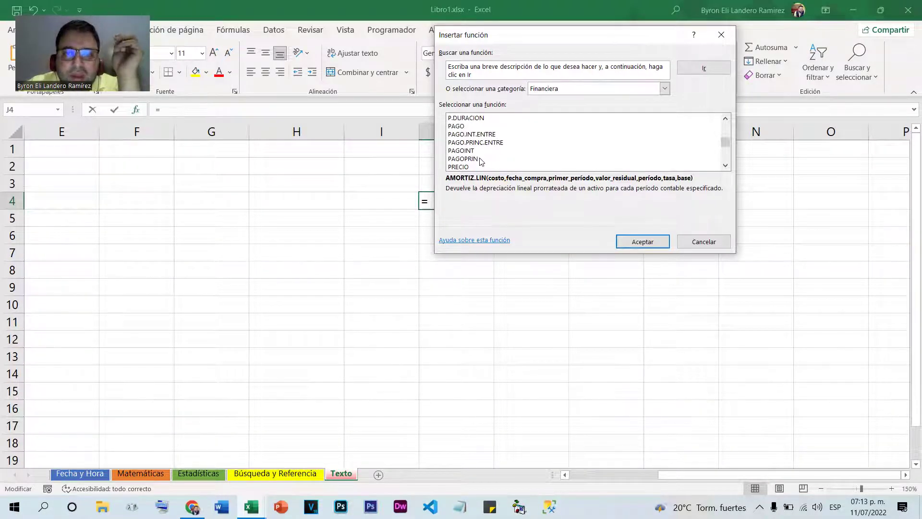
{"action": "scroll", "coordinate": [487, 163], "scroll_direction": "down", "scroll_amount": 4}
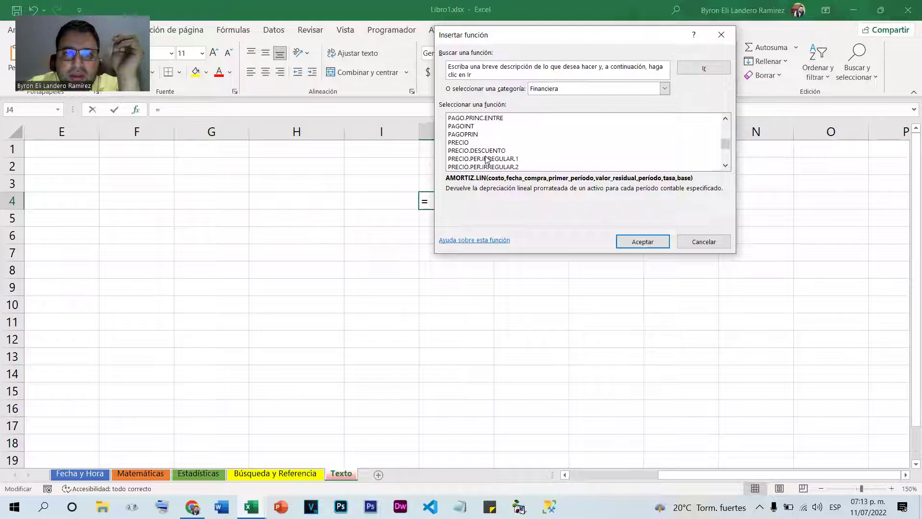
{"action": "scroll", "coordinate": [512, 164], "scroll_direction": "down", "scroll_amount": 4}
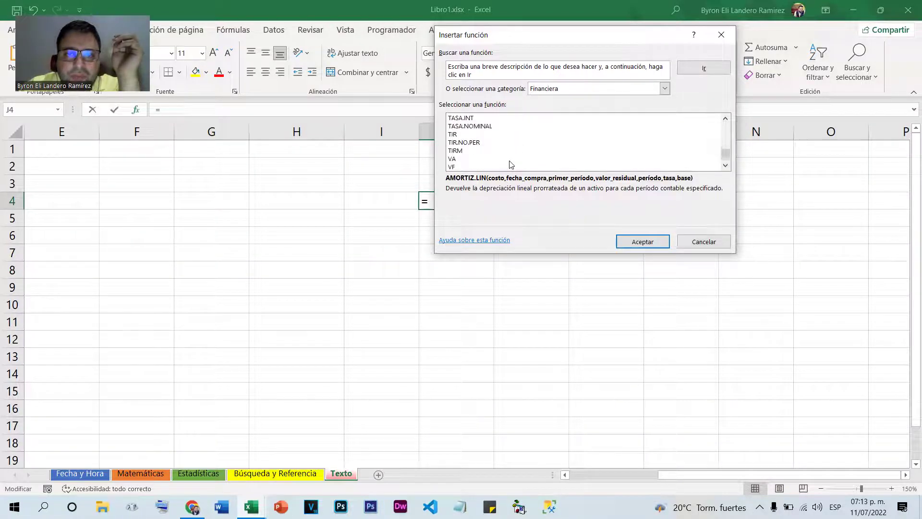
{"action": "scroll", "coordinate": [514, 163], "scroll_direction": "up", "scroll_amount": 8}
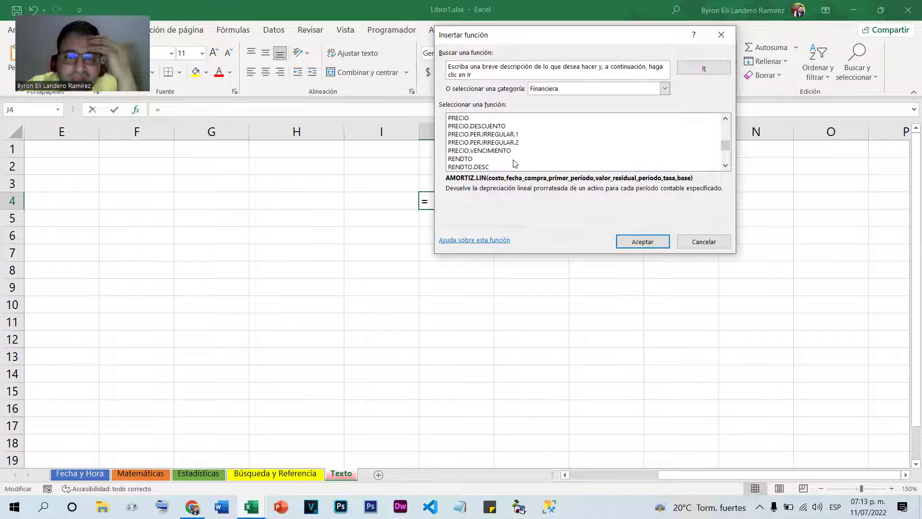
{"action": "scroll", "coordinate": [514, 161], "scroll_direction": "up", "scroll_amount": 3}
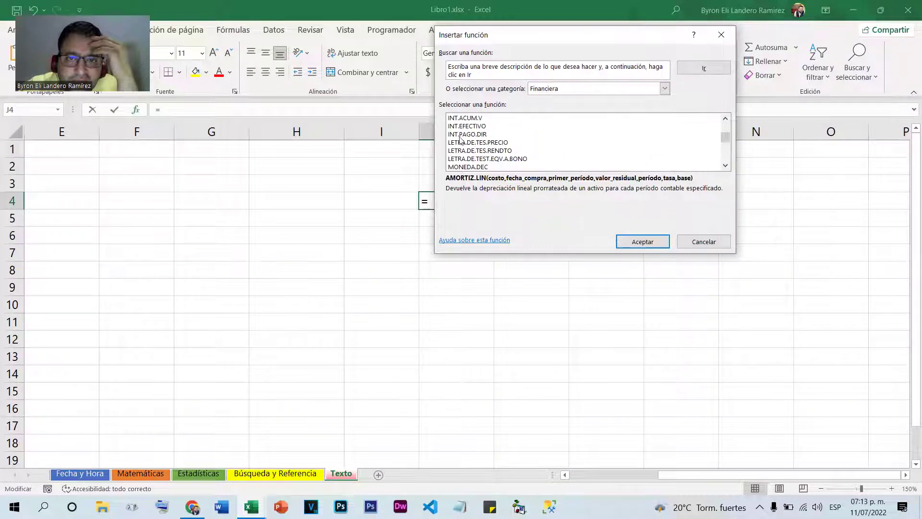
{"action": "scroll", "coordinate": [511, 143], "scroll_direction": "up", "scroll_amount": 3}
{"action": "scroll", "coordinate": [503, 143], "scroll_direction": "up", "scroll_amount": 2}
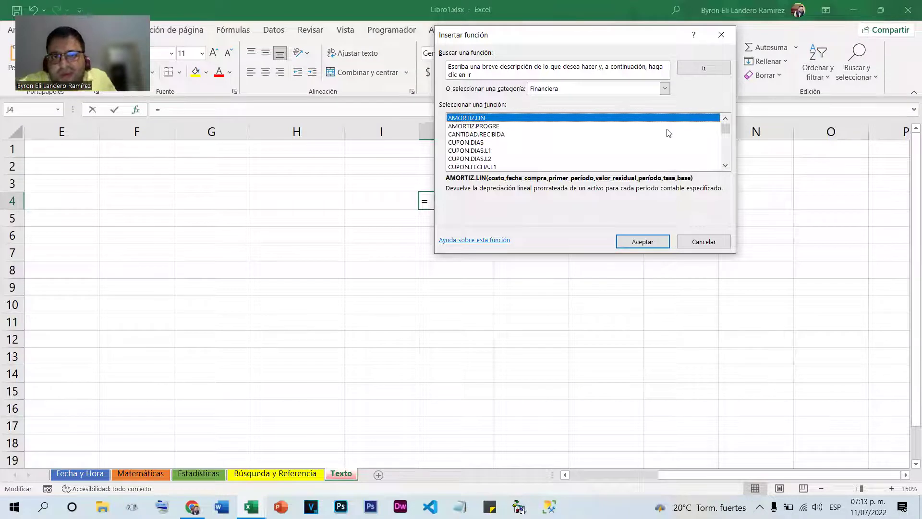
{"action": "left_click", "coordinate": [664, 88]}
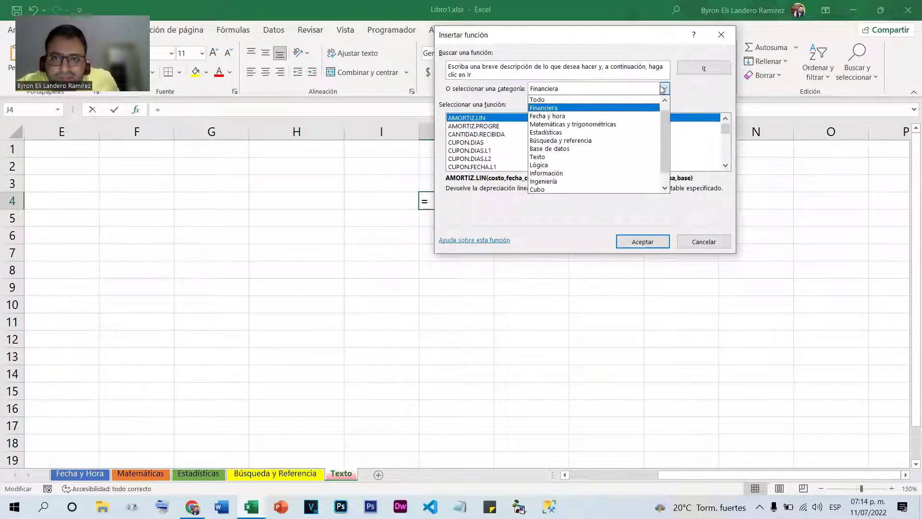
{"action": "mouse_move", "coordinate": [661, 118]}
{"action": "left_mouse_down"}
{"action": "mouse_move", "coordinate": [666, 141]}
{"action": "mouse_move", "coordinate": [667, 107]}
{"action": "left_mouse_up"}
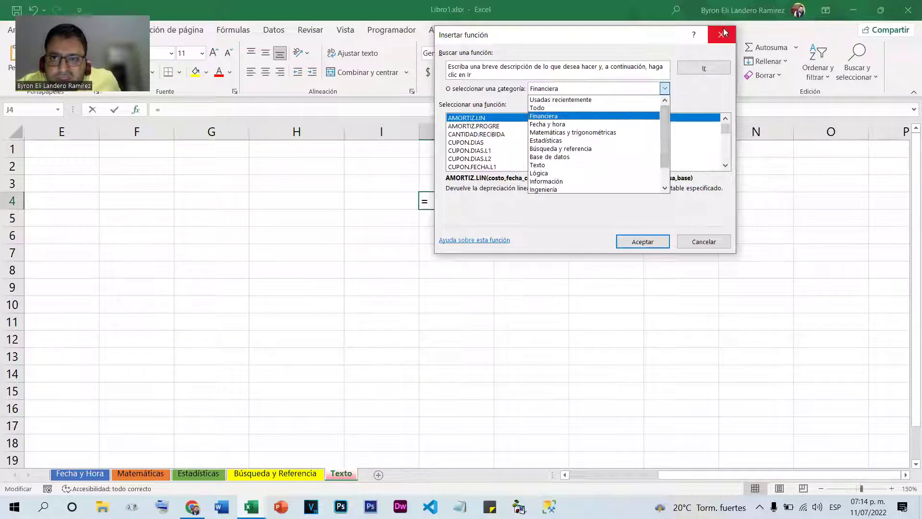
{"action": "left_click", "coordinate": [522, 242]}
{"action": "left_click", "coordinate": [721, 34]}
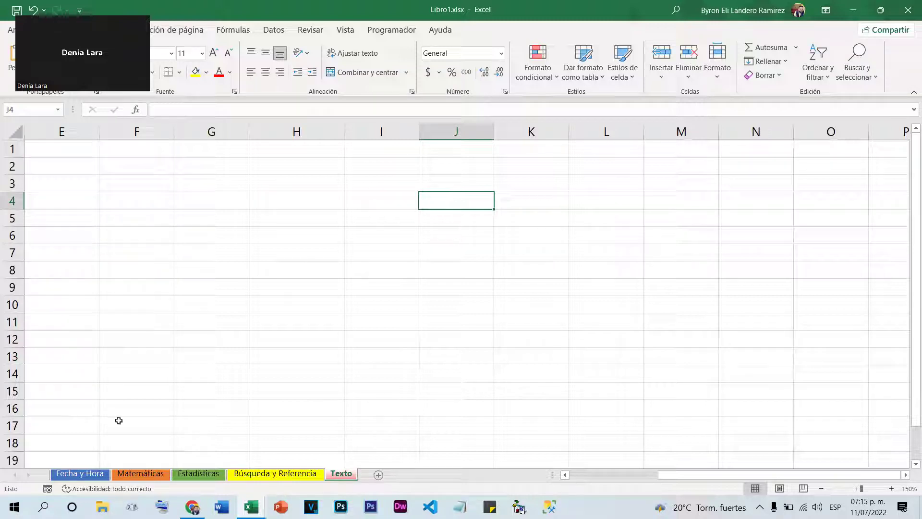
Look at the Matemáticas sheet's Color de pestaña options without changing them, then select H15 and G14
{"action": "right_click", "coordinate": [132, 474]}
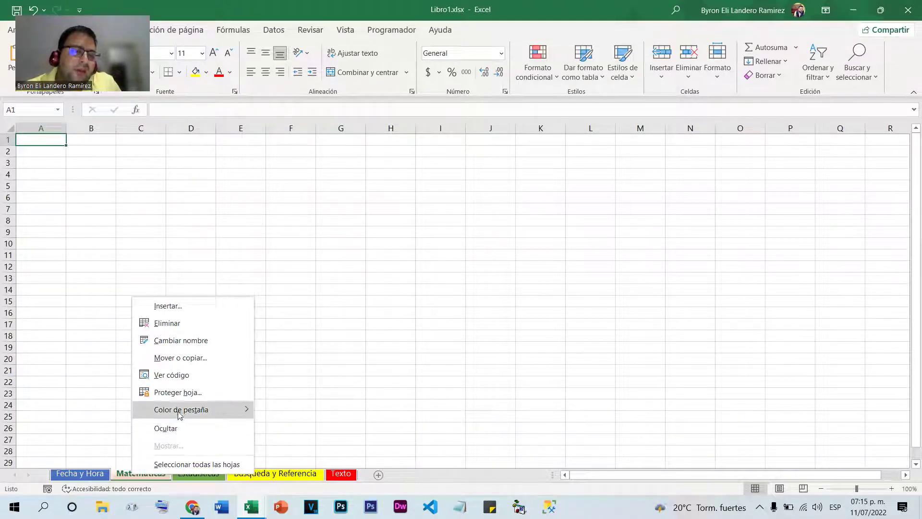
{"action": "mouse_move", "coordinate": [182, 411]}
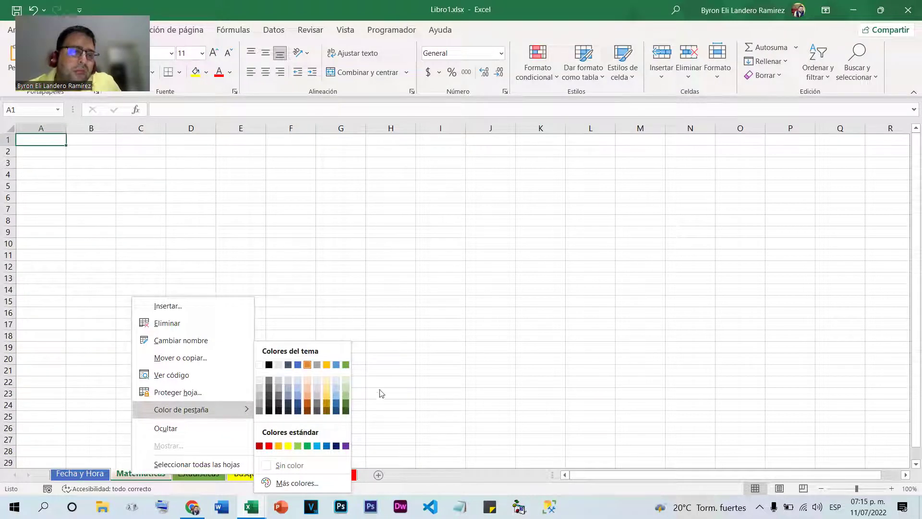
{"action": "key", "text": "Escape"}
{"action": "key", "text": "Escape"}
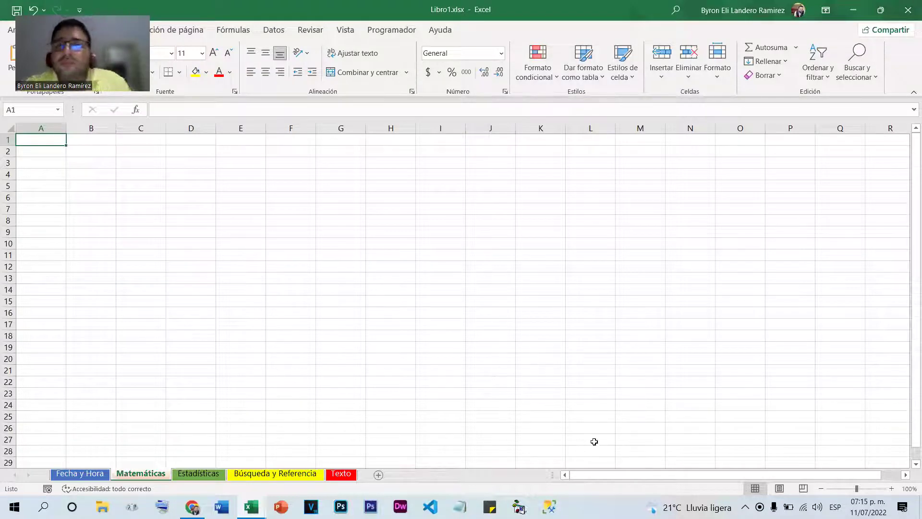
{"action": "left_click", "coordinate": [376, 301]}
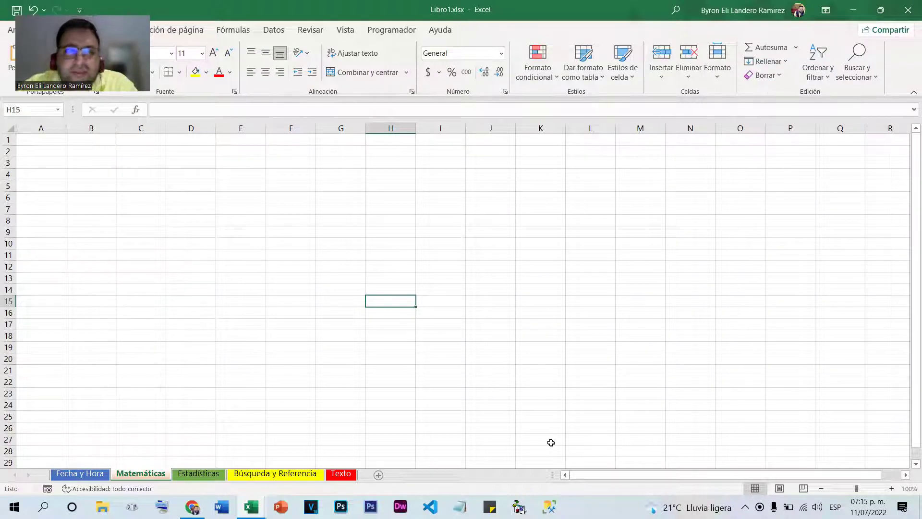
{"action": "left_click", "coordinate": [354, 286]}
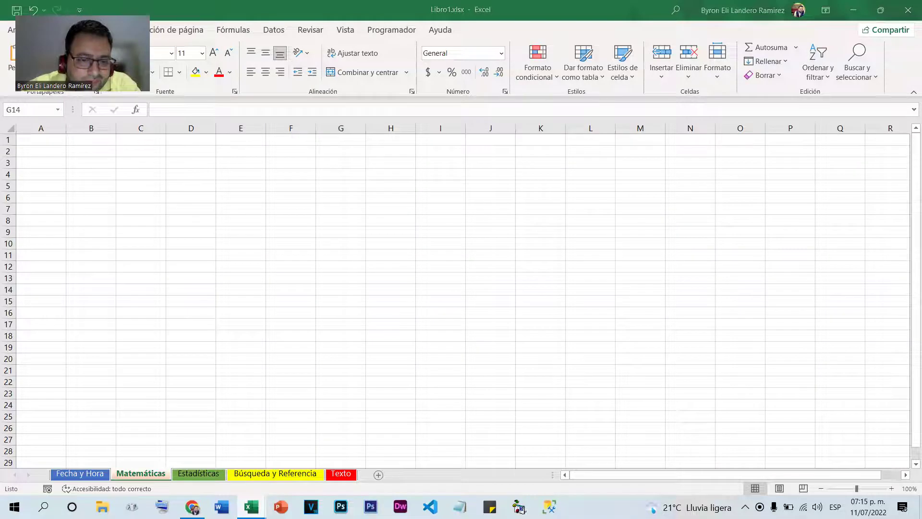
Start a blank workbook from the Excel taskbar icon, then open Actividad 1 de Excel.xlsx
{"action": "right_click", "coordinate": [251, 507]}
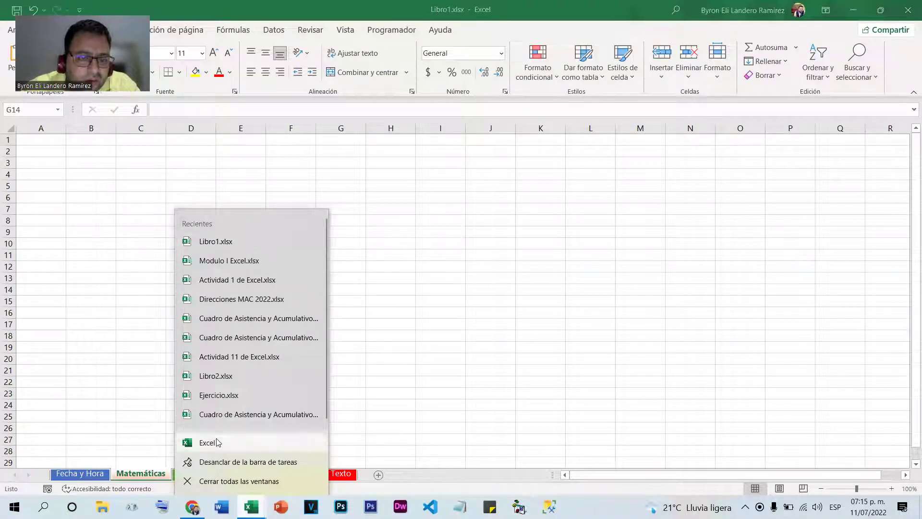
{"action": "left_click", "coordinate": [228, 437]}
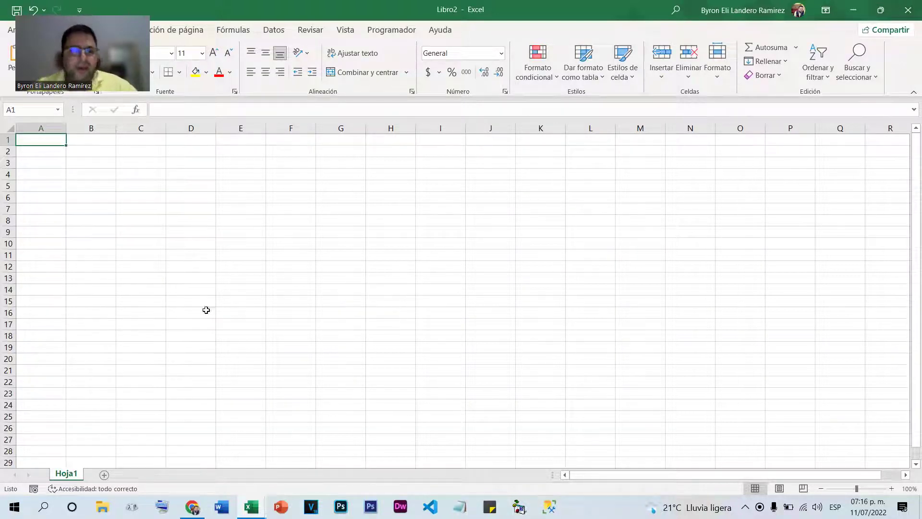
{"action": "mouse_move", "coordinate": [251, 507]}
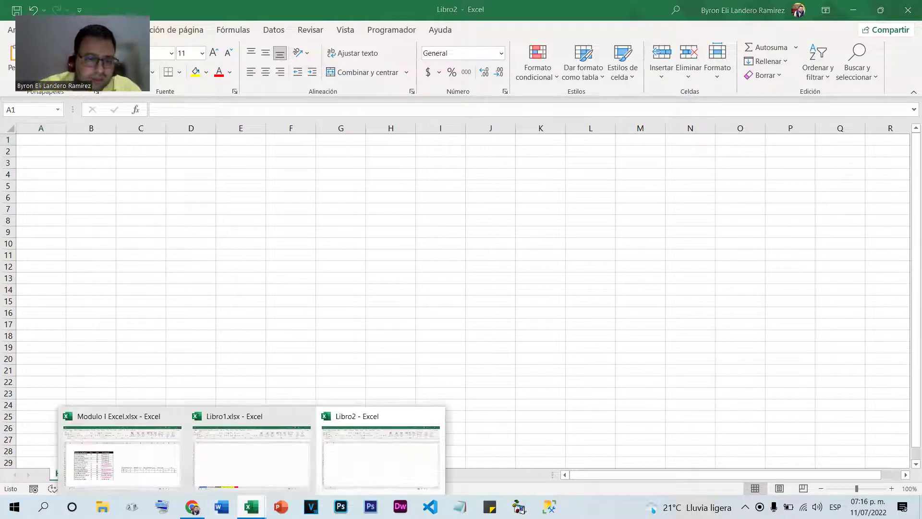
{"action": "right_click", "coordinate": [251, 507]}
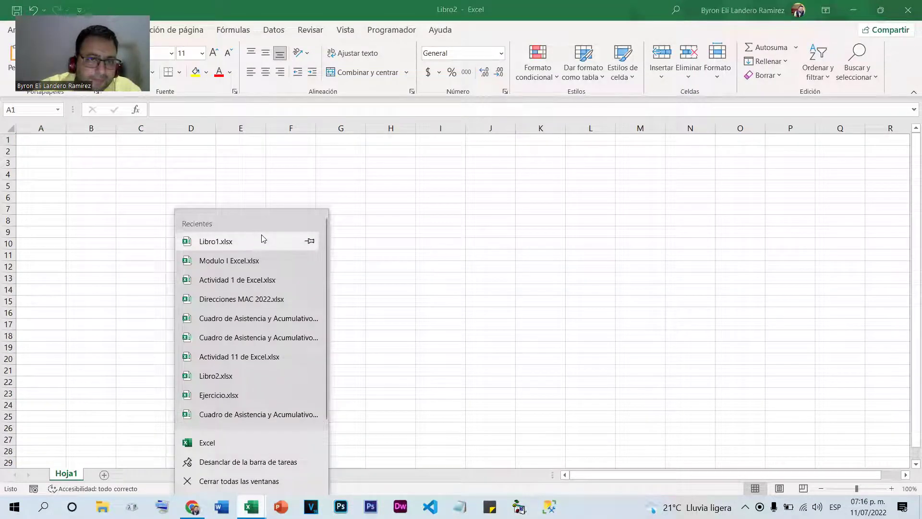
{"action": "left_click", "coordinate": [259, 277]}
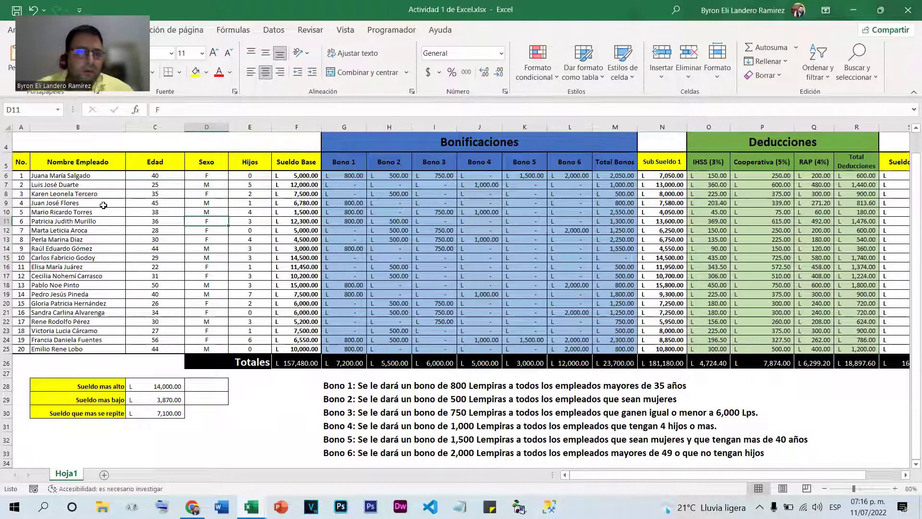
Copy the employee table B5:F24 and paste it into Libro2 at cell E4
{"action": "left_click_drag", "start_coordinate": [62, 179], "coordinate": [288, 344]}
{"action": "left_click_drag", "start_coordinate": [77, 164], "coordinate": [289, 347]}
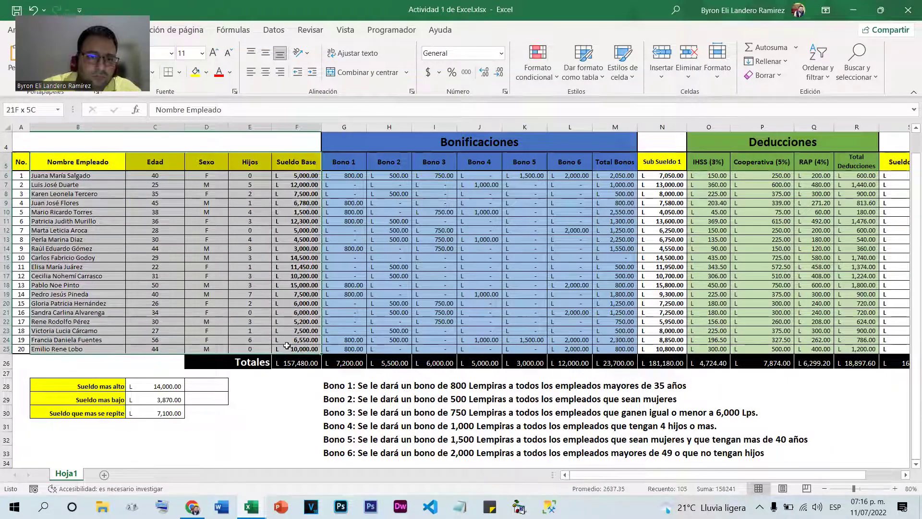
{"action": "key", "text": "ctrl+c"}
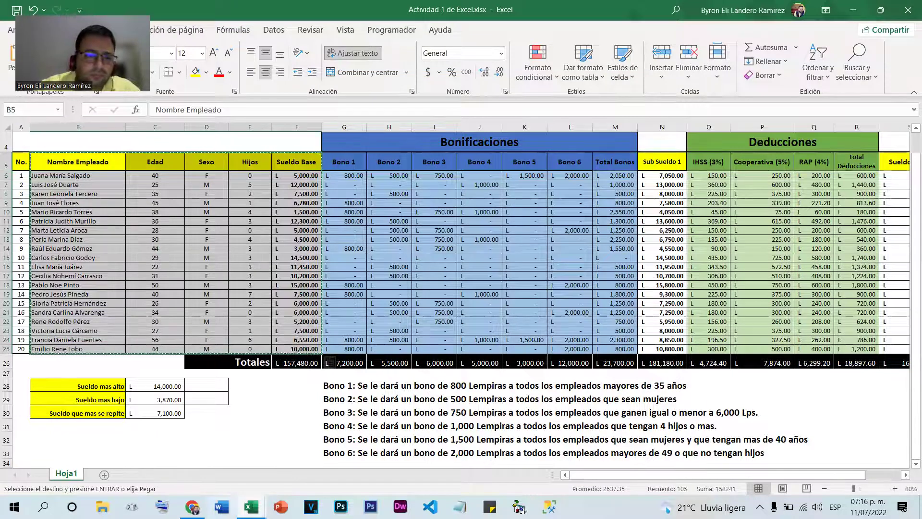
{"action": "left_click", "coordinate": [221, 506]}
{"action": "right_click", "coordinate": [250, 507]}
{"action": "left_click", "coordinate": [250, 507]}
{"action": "left_click", "coordinate": [172, 475]}
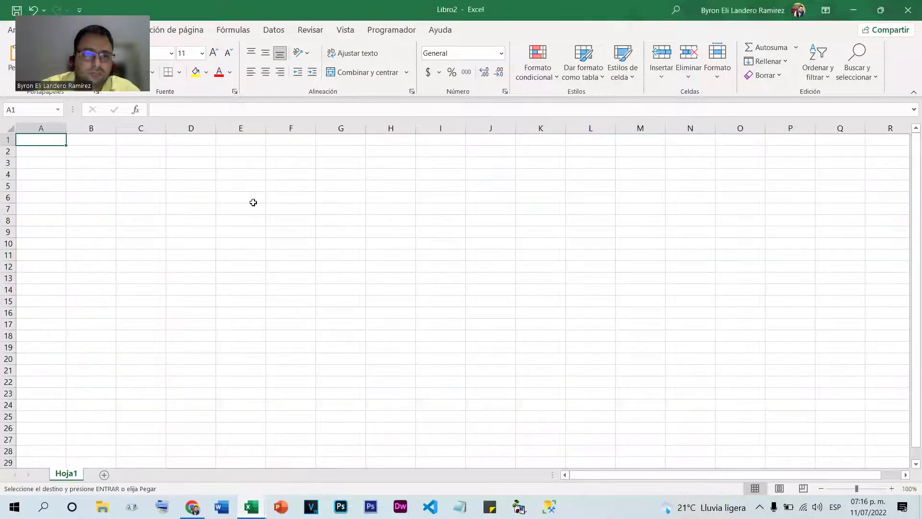
{"action": "right_click", "coordinate": [233, 169]}
{"action": "left_click", "coordinate": [298, 230]}
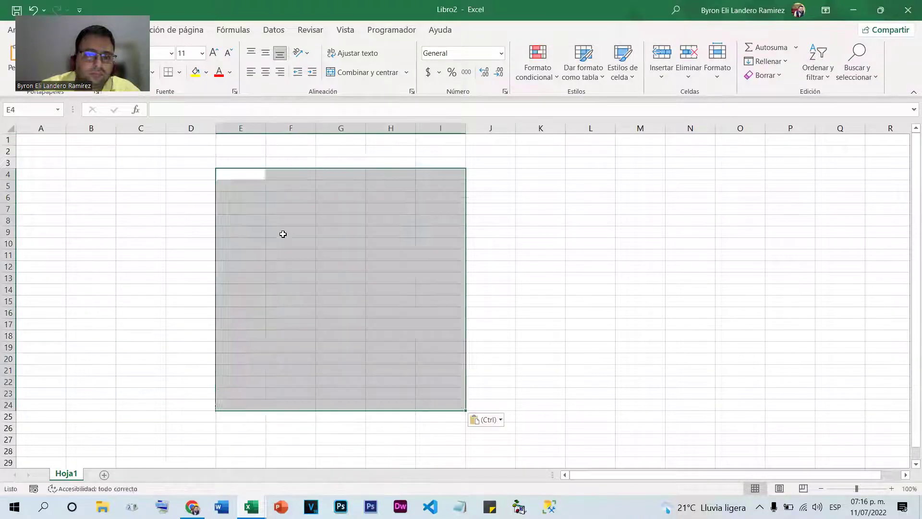
Autofit columns E:I, centre and widen F:I, and select the salaries I5:I24
{"action": "left_click_drag", "start_coordinate": [258, 129], "coordinate": [465, 129]}
{"action": "double_click", "coordinate": [465, 129]}
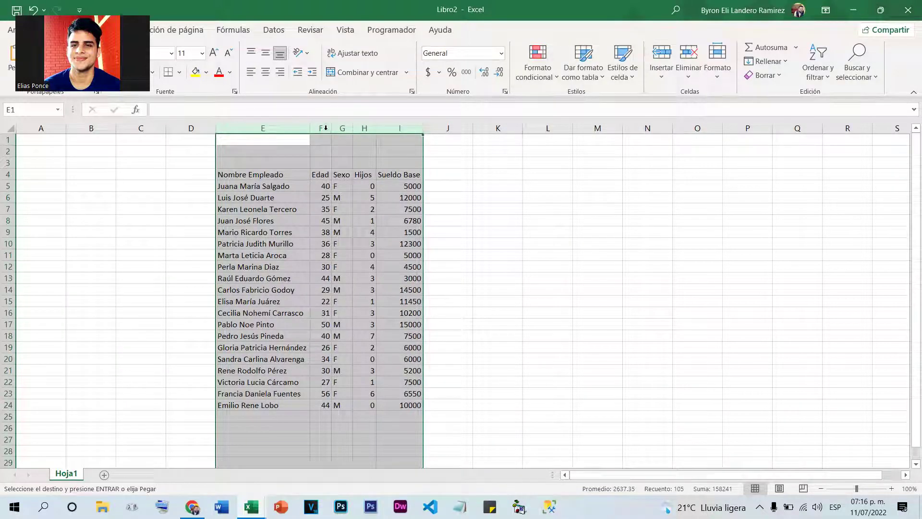
{"action": "left_click", "coordinate": [344, 120]}
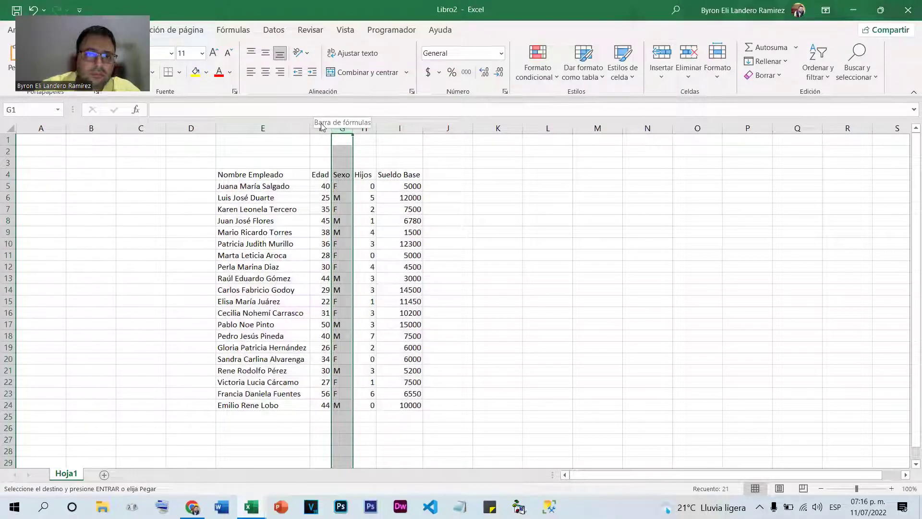
{"action": "left_click", "coordinate": [320, 128]}
{"action": "left_click_drag", "start_coordinate": [318, 129], "coordinate": [401, 129]}
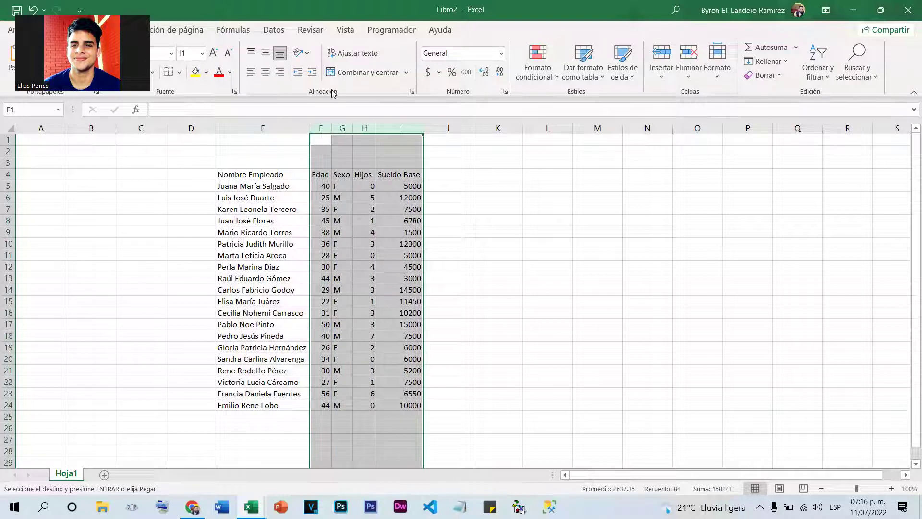
{"action": "left_click", "coordinate": [269, 73]}
{"action": "left_click_drag", "start_coordinate": [331, 128], "coordinate": [346, 128]}
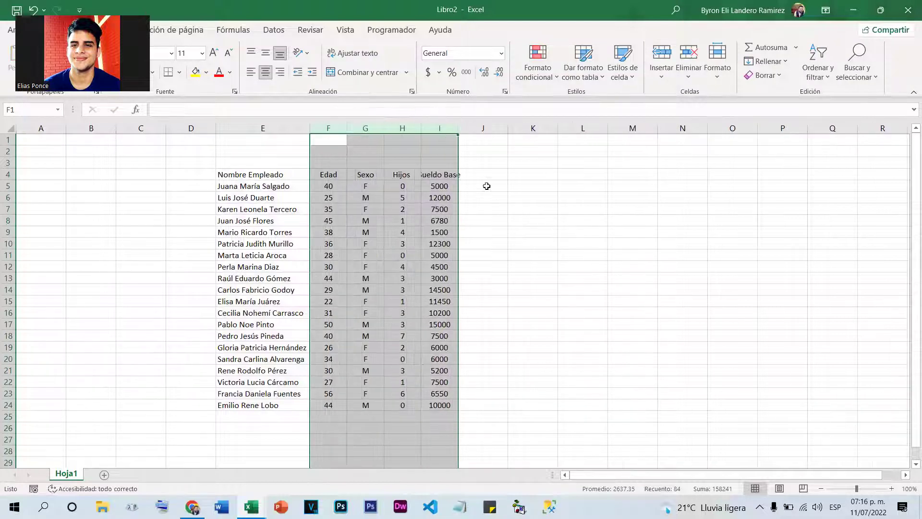
{"action": "left_click", "coordinate": [467, 128]}
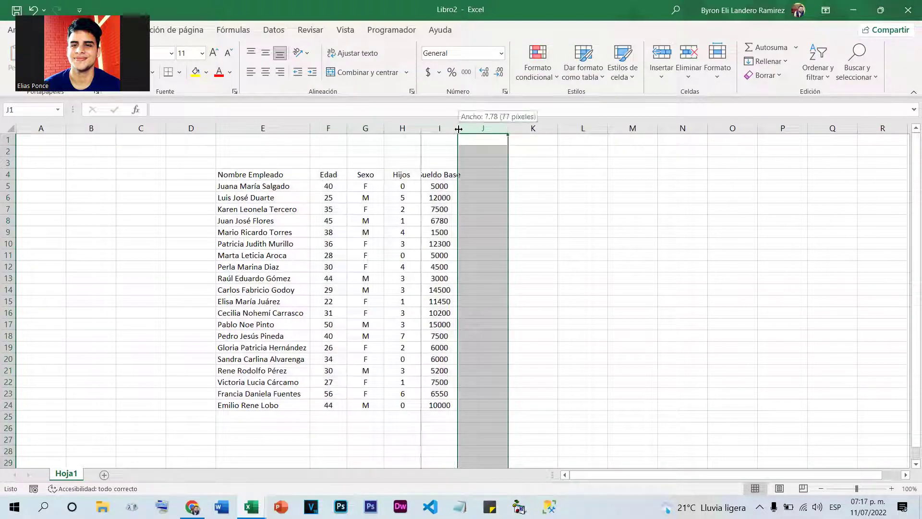
{"action": "left_click_drag", "start_coordinate": [459, 129], "coordinate": [468, 128]}
{"action": "left_click", "coordinate": [583, 265]}
{"action": "left_click_drag", "start_coordinate": [433, 186], "coordinate": [434, 404]}
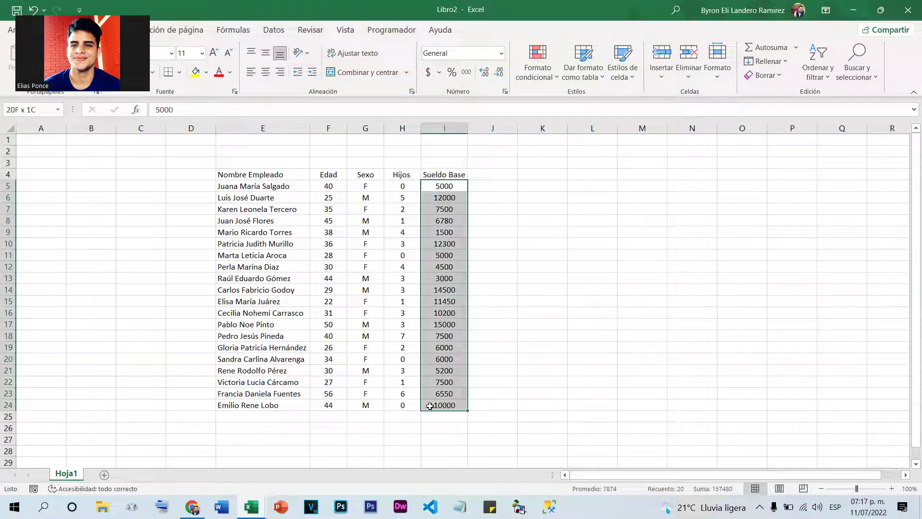
Format the salaries as Contabilidad with the L Español (Honduras) symbol, e.g. L 5,000.00
{"action": "left_click", "coordinate": [282, 72]}
{"action": "left_click", "coordinate": [439, 72]}
{"action": "left_click", "coordinate": [487, 146]}
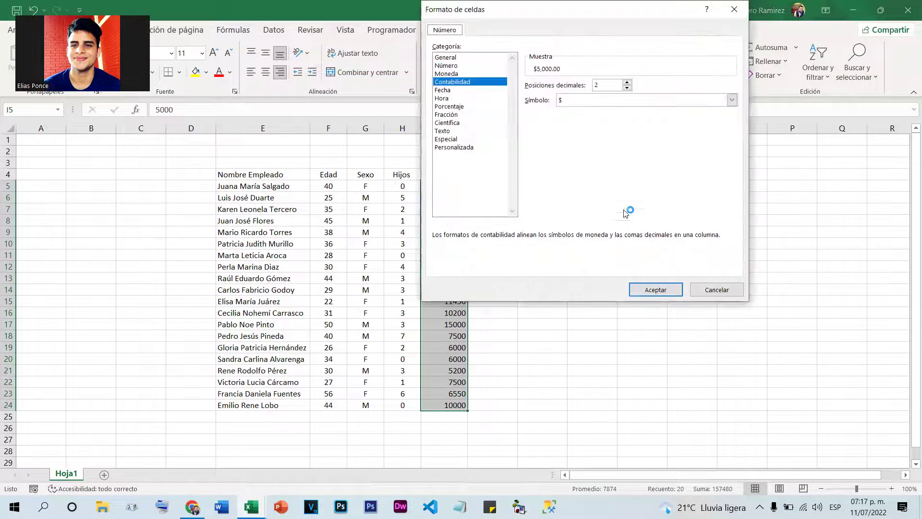
{"action": "left_click", "coordinate": [702, 100]}
{"action": "left_click_drag", "start_coordinate": [732, 126], "coordinate": [734, 173]}
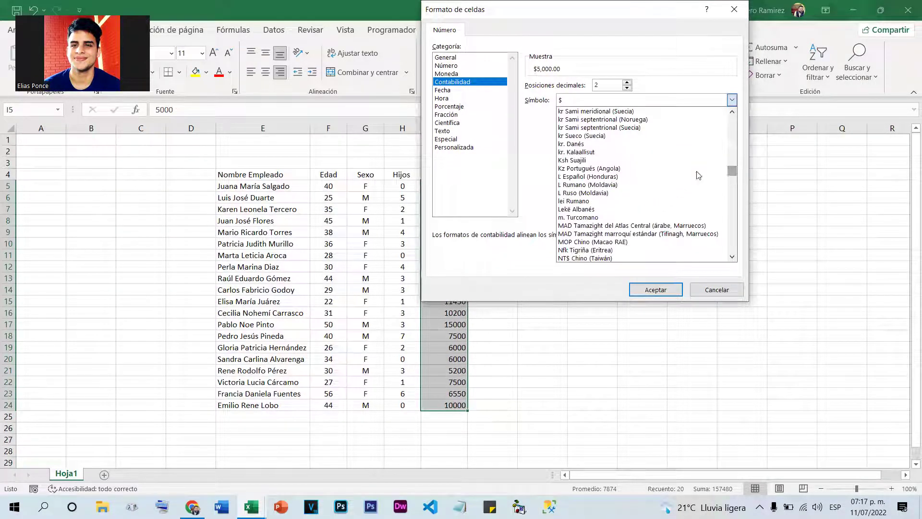
{"action": "left_click", "coordinate": [595, 177]}
{"action": "left_click", "coordinate": [656, 290]}
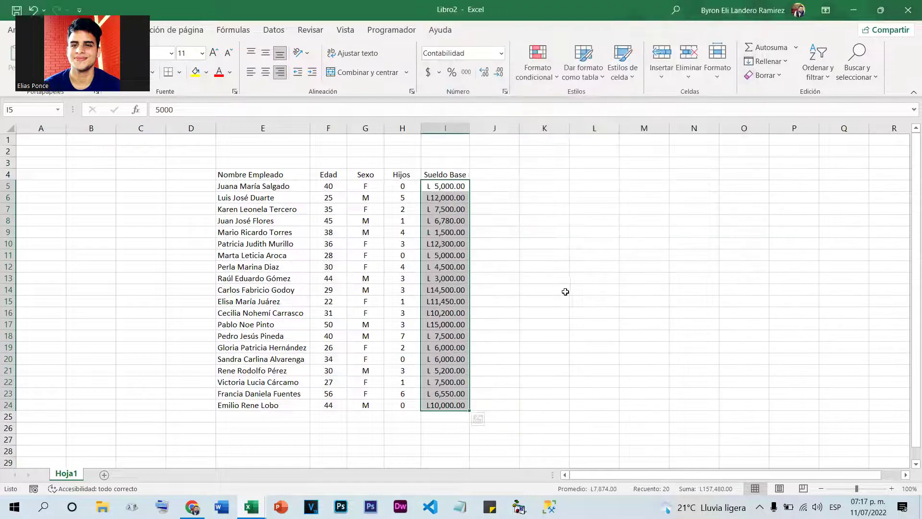
{"action": "left_click", "coordinate": [566, 291]}
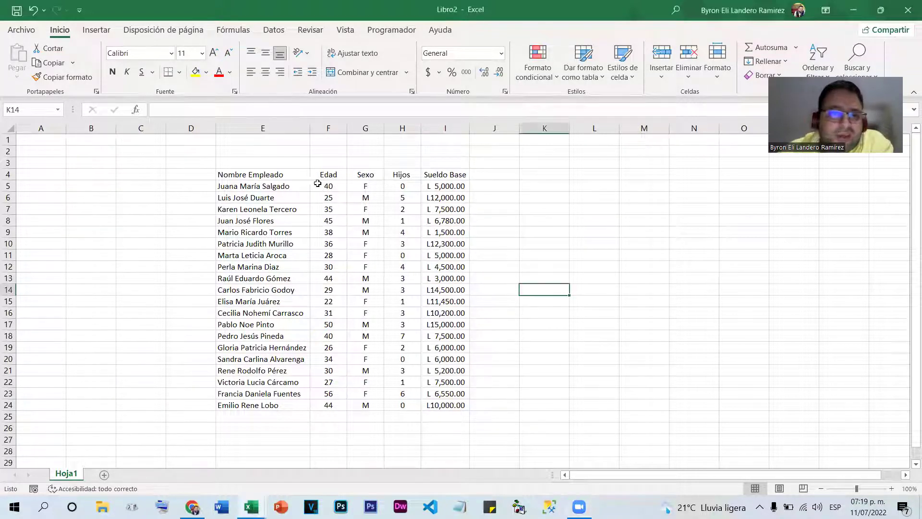
Apply Todos los bordes to the employee table E4:I24
{"action": "left_click_drag", "start_coordinate": [248, 174], "coordinate": [462, 417]}
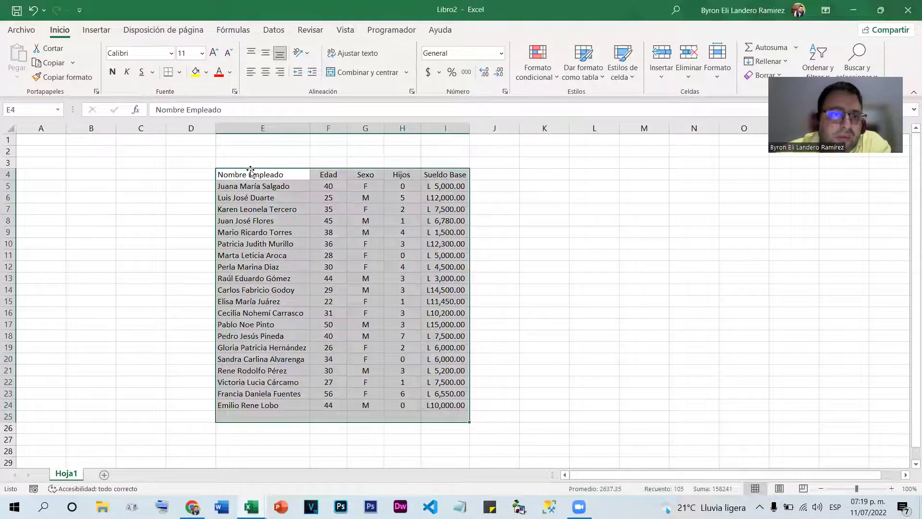
{"action": "left_click_drag", "start_coordinate": [250, 173], "coordinate": [459, 405]}
{"action": "left_click", "coordinate": [179, 72]}
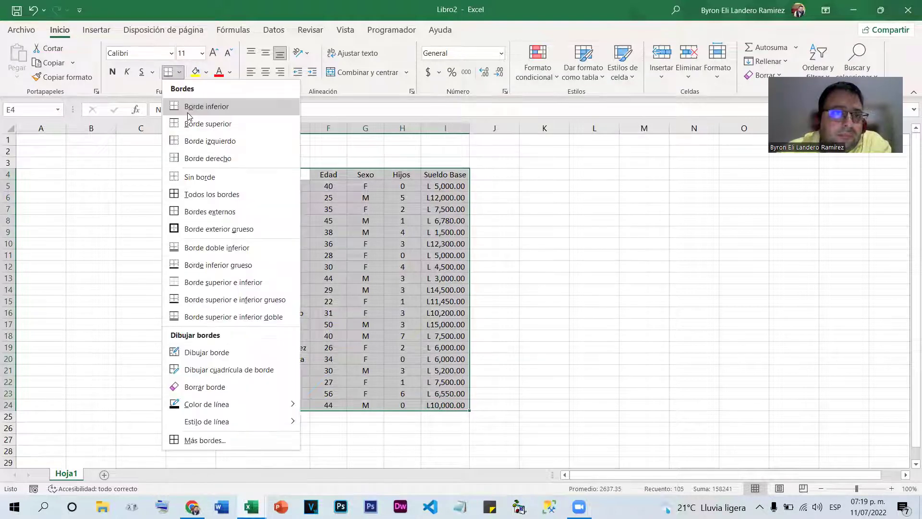
{"action": "left_click", "coordinate": [202, 199]}
Fill the header row E4:I4 yellow and the name cells E5:E24 blue
{"action": "left_click_drag", "start_coordinate": [264, 174], "coordinate": [439, 176]}
{"action": "left_click", "coordinate": [196, 72]}
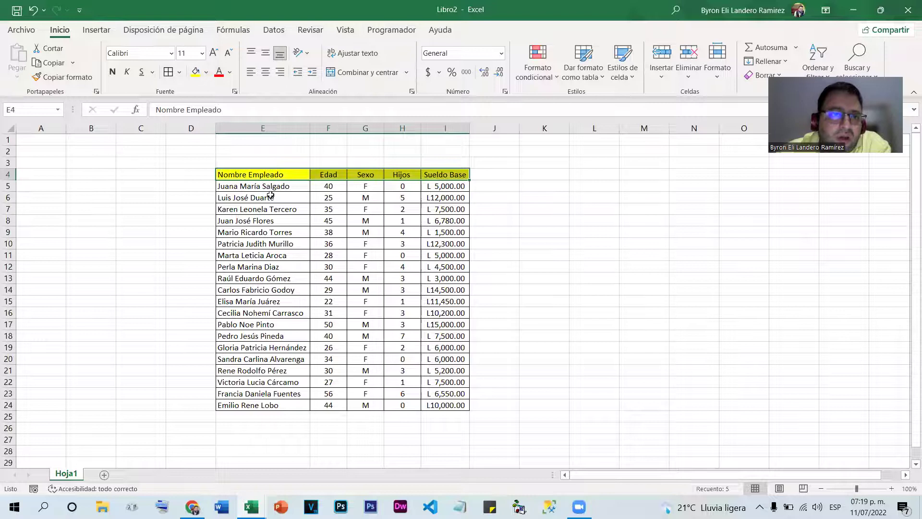
{"action": "left_click_drag", "start_coordinate": [268, 189], "coordinate": [299, 405]}
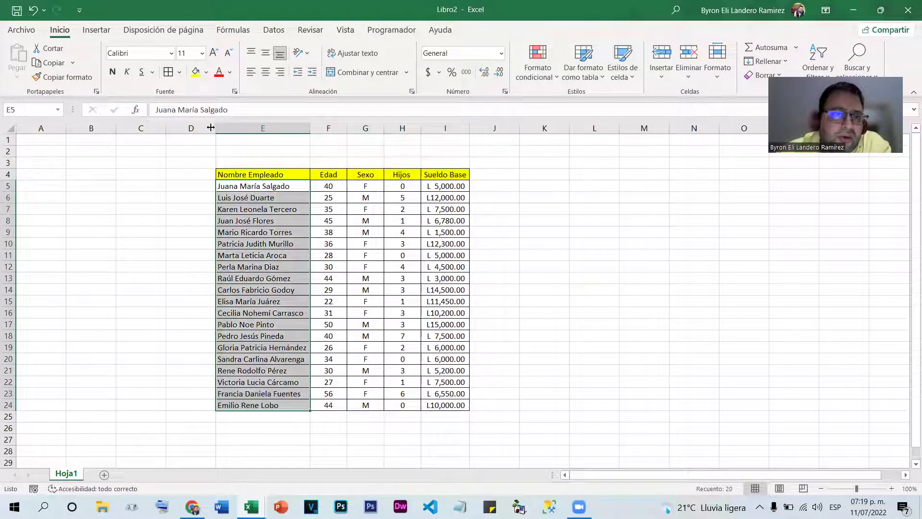
{"action": "left_click", "coordinate": [206, 73]}
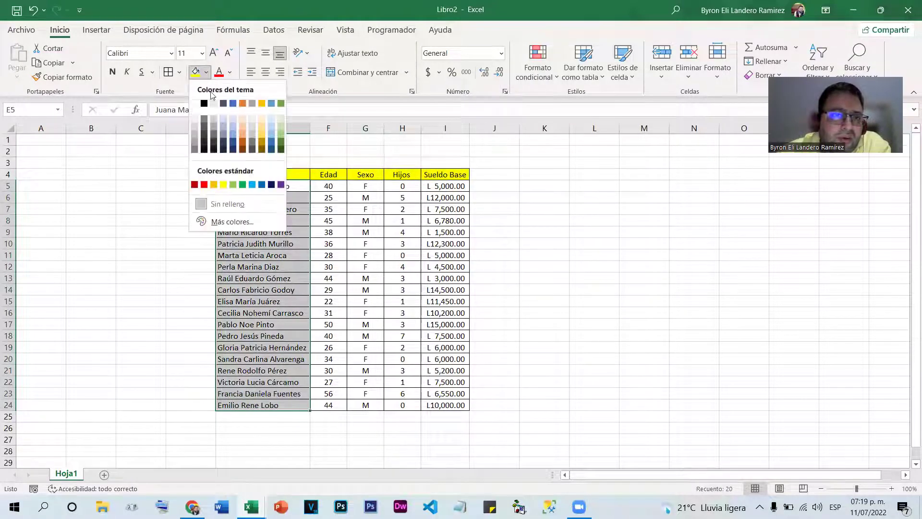
{"action": "left_click", "coordinate": [233, 104]}
{"action": "left_click", "coordinate": [557, 214]}
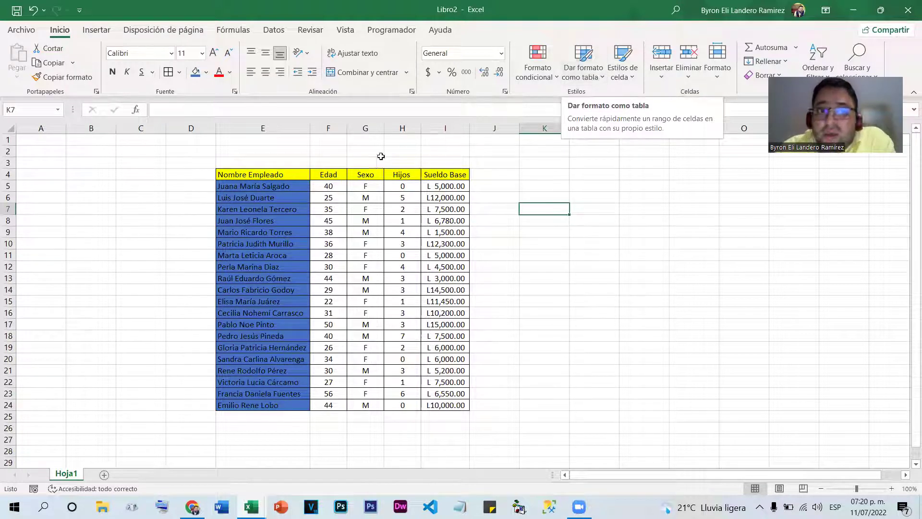
Format E4:I24 as a table with a medium table style
{"action": "left_click", "coordinate": [369, 290]}
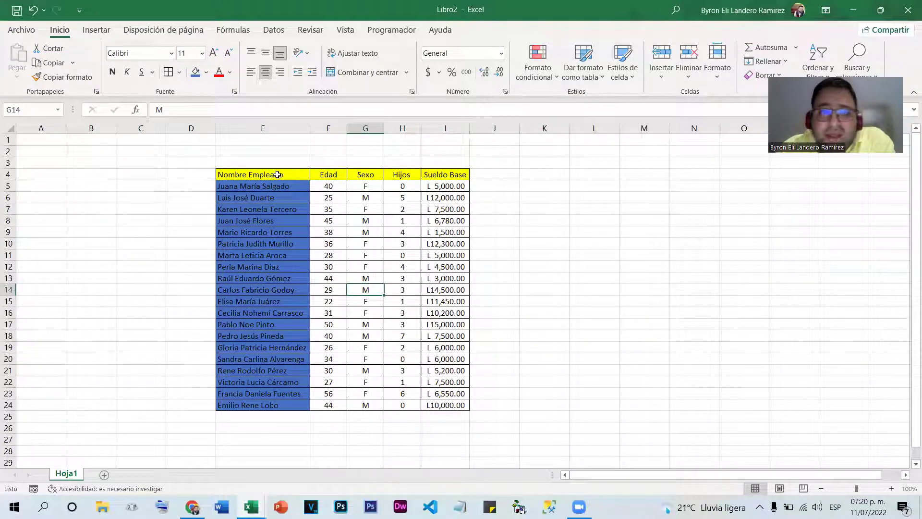
{"action": "left_click_drag", "start_coordinate": [225, 172], "coordinate": [444, 406]}
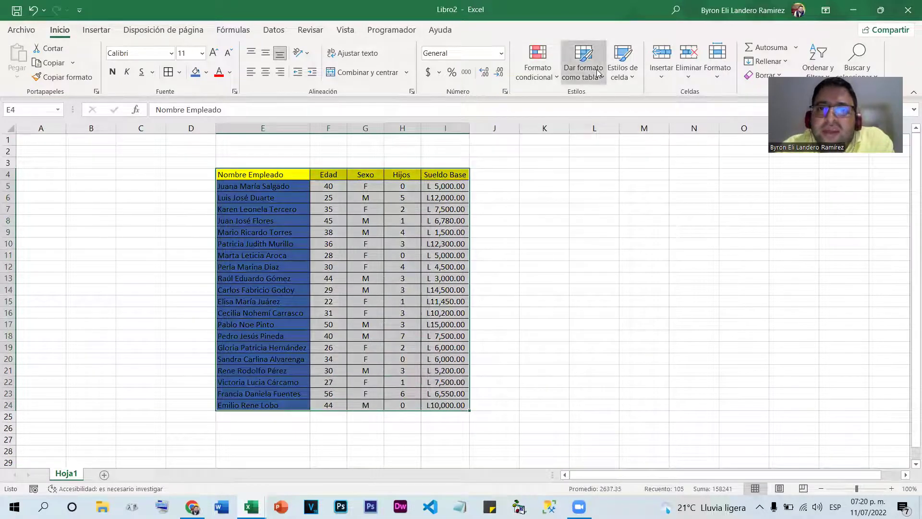
{"action": "left_click", "coordinate": [598, 73]}
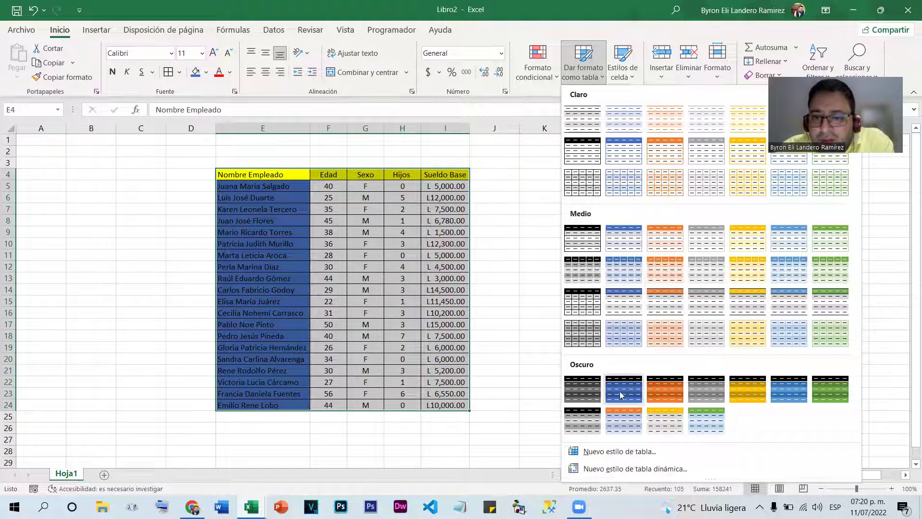
{"action": "left_click", "coordinate": [818, 263]}
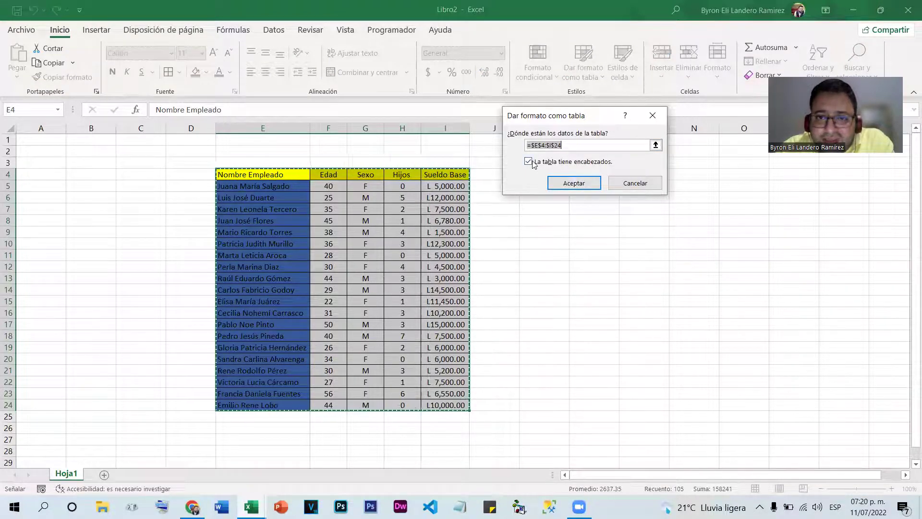
{"action": "left_click", "coordinate": [585, 184]}
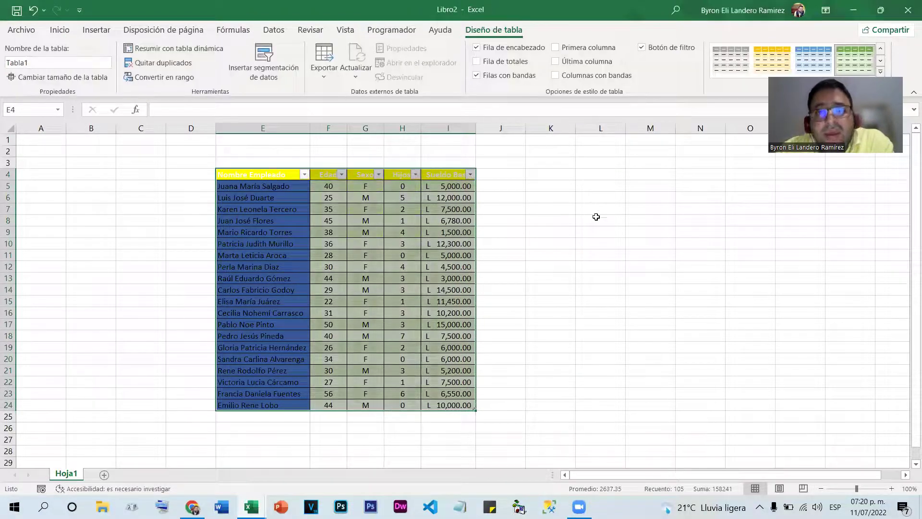
{"action": "left_click", "coordinate": [596, 216]}
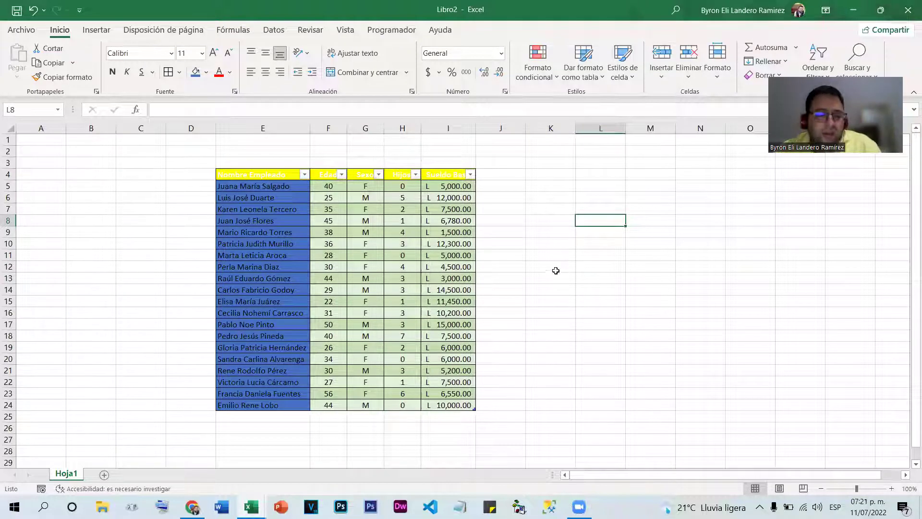
Undo the table style and the yellow and blue fills, then reselect E4:I24
{"action": "key", "text": "ctrl+z"}
{"action": "key", "text": "ctrl+z"}
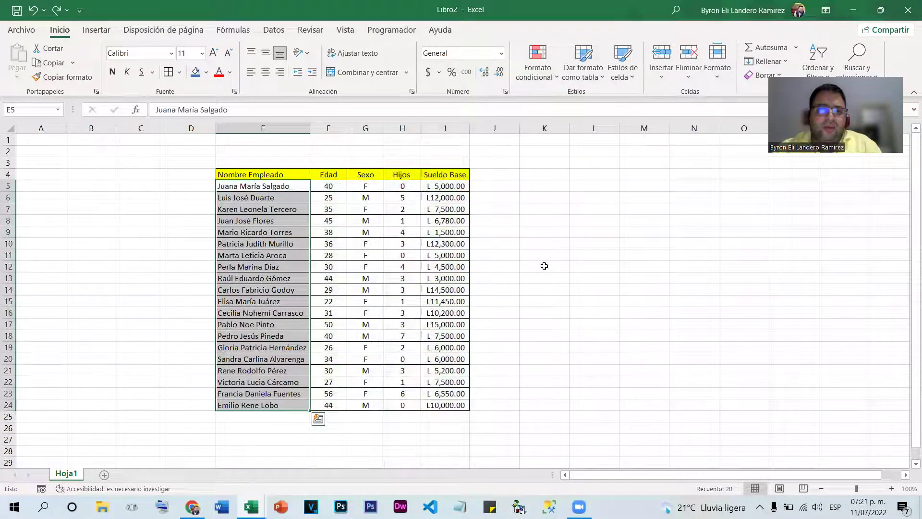
{"action": "key", "text": "ctrl+z"}
{"action": "left_click", "coordinate": [498, 266]}
{"action": "left_click_drag", "start_coordinate": [292, 178], "coordinate": [446, 405]}
Format the range as a table using the green Estilo de tabla medio 7
{"action": "left_click", "coordinate": [588, 66]}
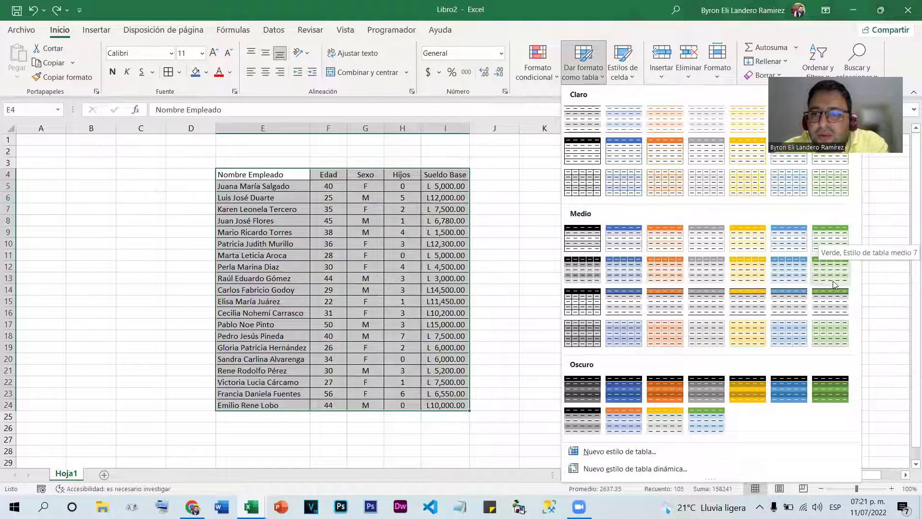
{"action": "left_click", "coordinate": [830, 266]}
{"action": "left_click", "coordinate": [591, 184]}
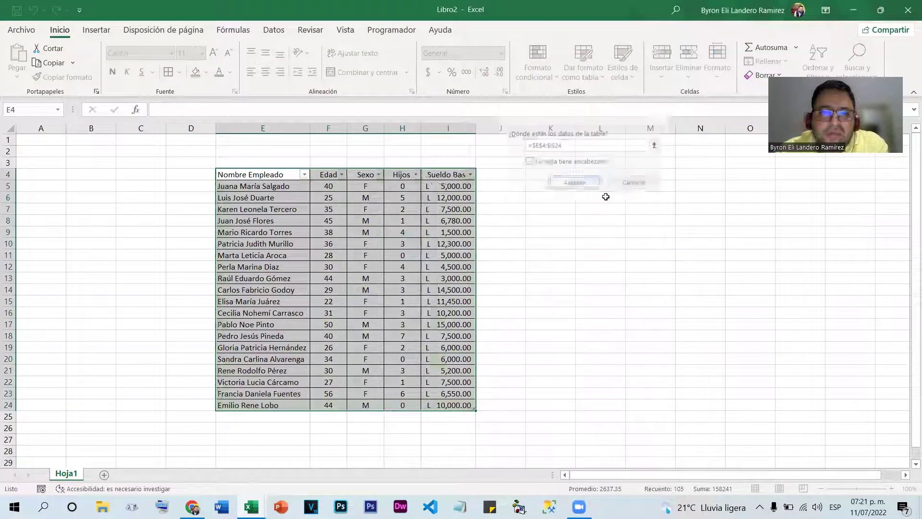
{"action": "left_click", "coordinate": [534, 232]}
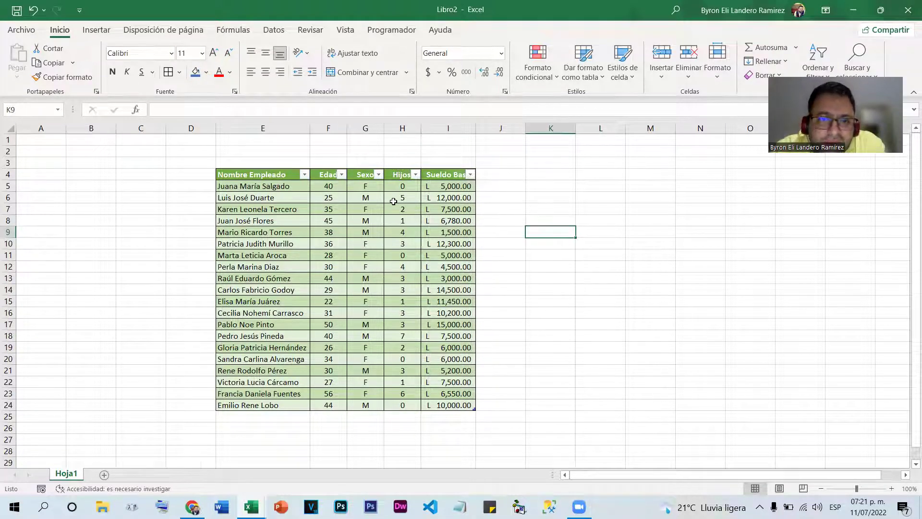
Filter the Sexo column to F only, showing 11 of 20 employees
{"action": "left_click", "coordinate": [379, 174]}
{"action": "left_click", "coordinate": [256, 315]}
{"action": "left_click", "coordinate": [256, 326]}
{"action": "left_click", "coordinate": [310, 429]}
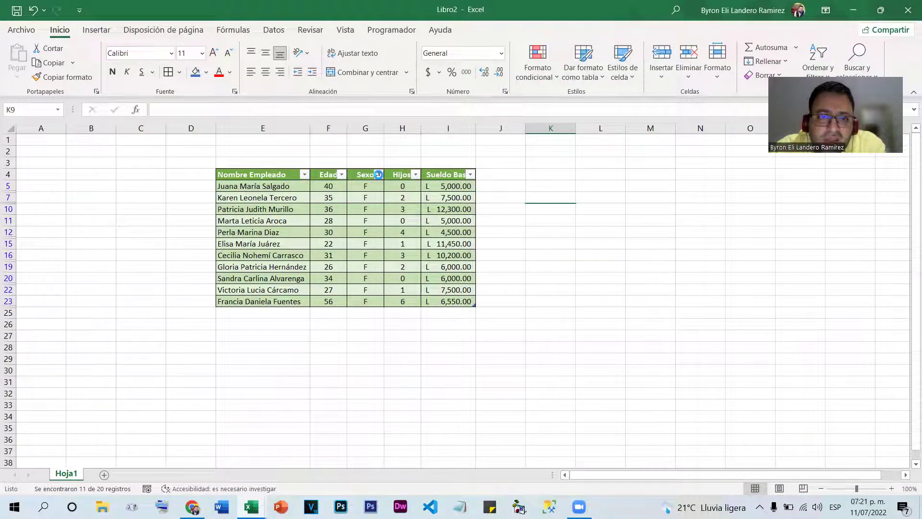
Filter the Sexo column to M only, then restore both F and M
{"action": "left_click", "coordinate": [378, 174]}
{"action": "left_click", "coordinate": [256, 326]}
{"action": "left_click", "coordinate": [256, 337]}
{"action": "left_click", "coordinate": [310, 428]}
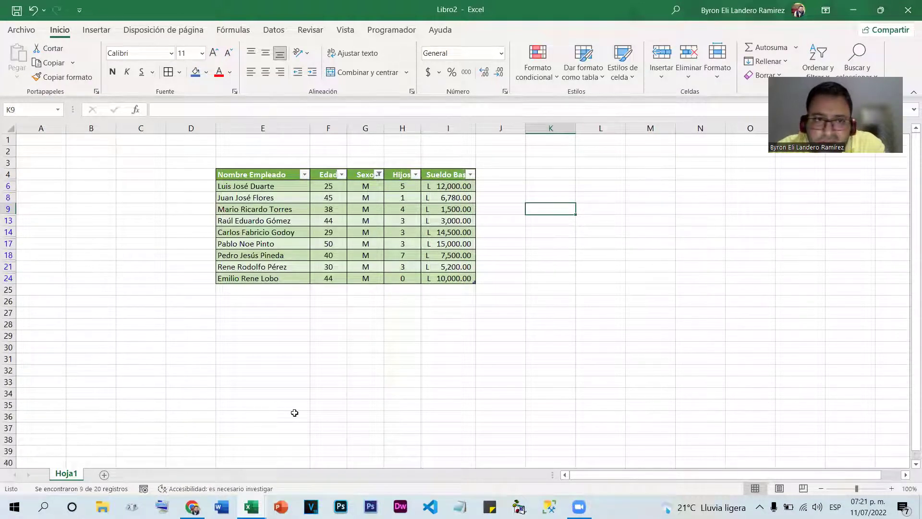
{"action": "left_click", "coordinate": [379, 174]}
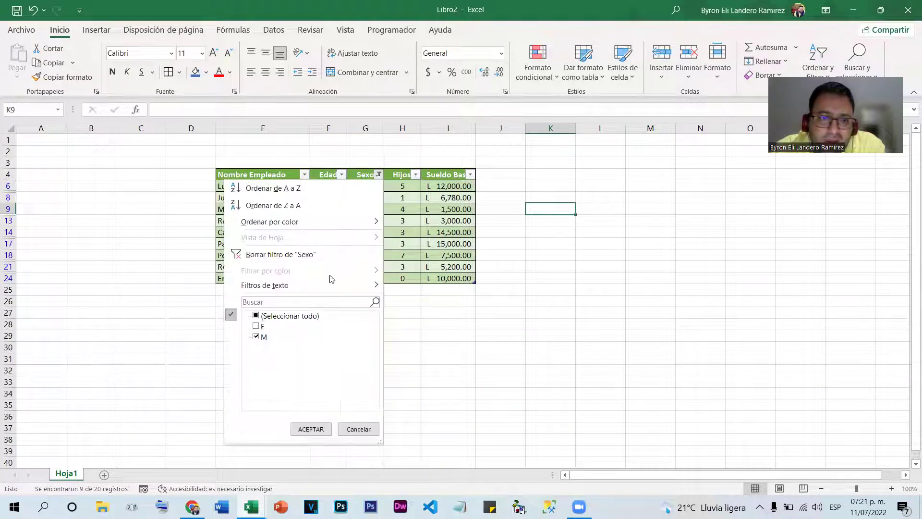
{"action": "left_click", "coordinate": [254, 316]}
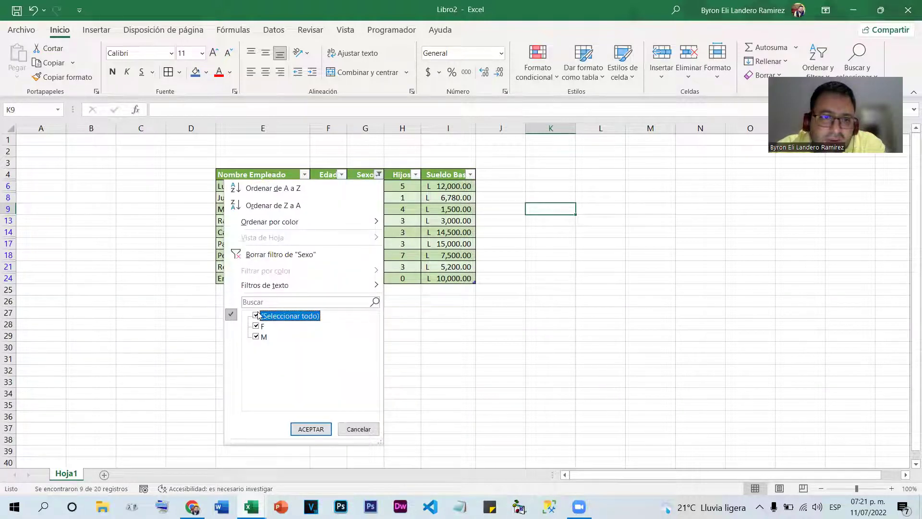
{"action": "left_click", "coordinate": [256, 315]}
{"action": "left_click", "coordinate": [310, 429]}
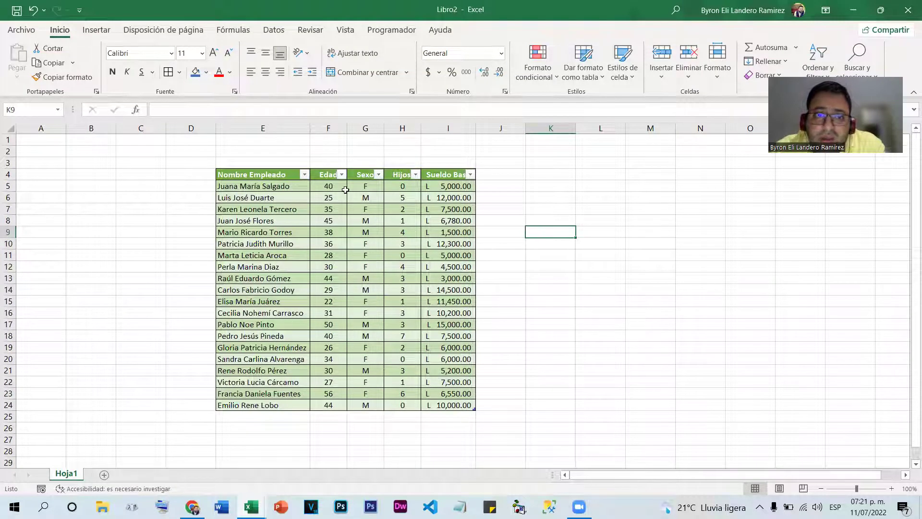
Filter the table to employees aged 30 with Sexo M
{"action": "left_click", "coordinate": [342, 174]}
{"action": "scroll", "coordinate": [286, 369], "scroll_direction": "down", "scroll_amount": 2}
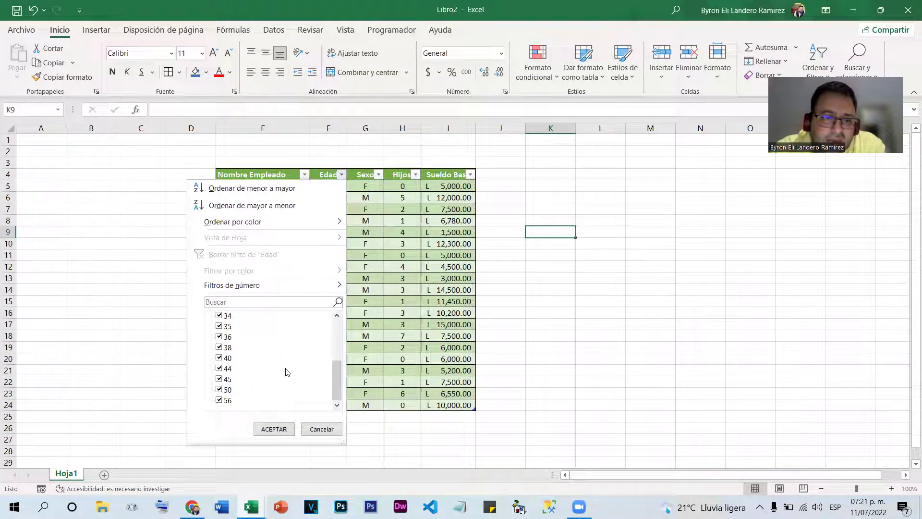
{"action": "scroll", "coordinate": [287, 369], "scroll_direction": "up", "scroll_amount": 3}
{"action": "left_click", "coordinate": [219, 316]}
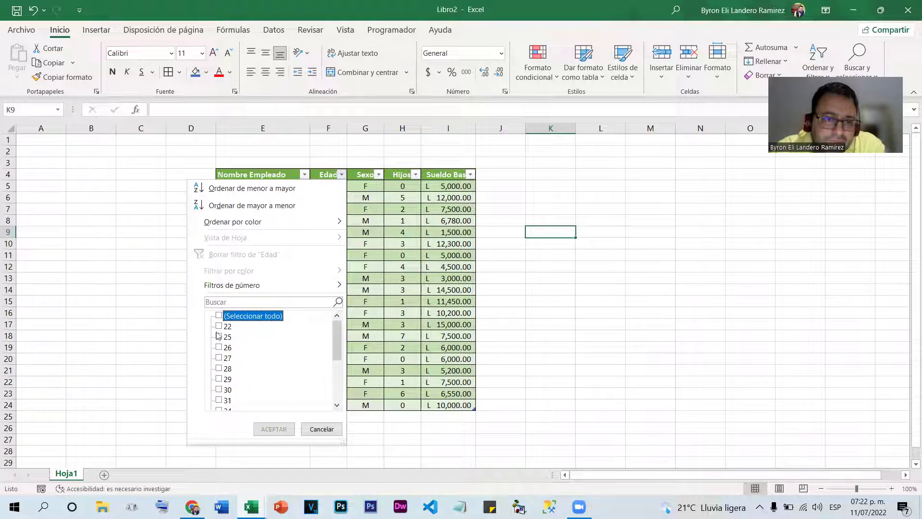
{"action": "left_click", "coordinate": [218, 391]}
{"action": "left_click", "coordinate": [273, 428]}
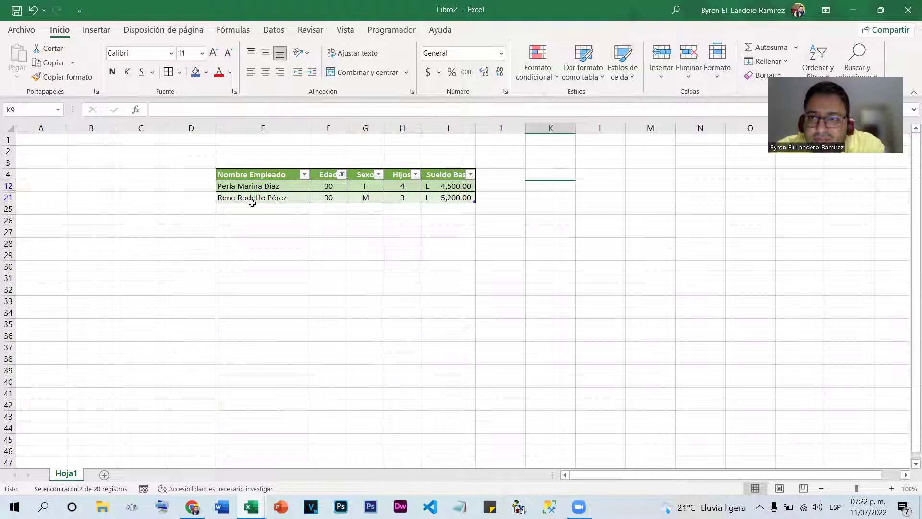
{"action": "left_click", "coordinate": [378, 174]}
{"action": "left_click", "coordinate": [256, 326]}
{"action": "left_click", "coordinate": [310, 428]}
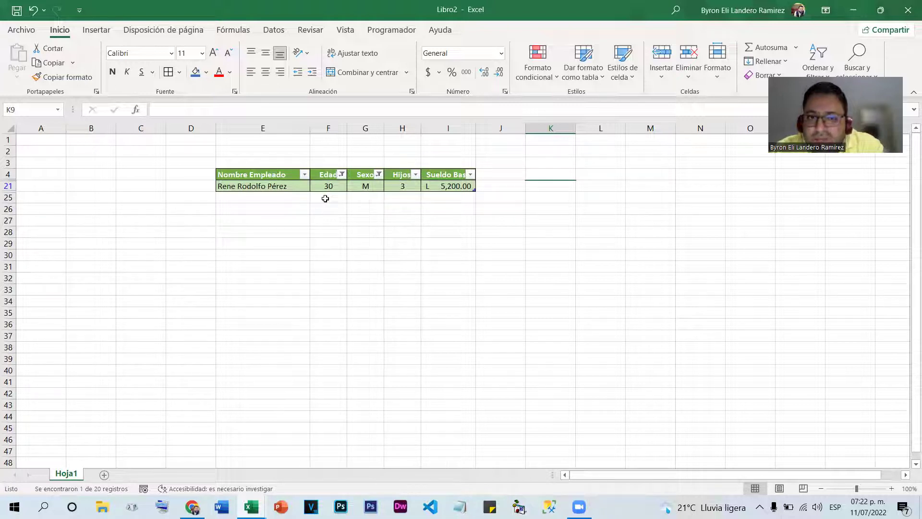
Select all values in the Edad and Sexo filters so all 20 employees reappear
{"action": "left_click", "coordinate": [342, 174]}
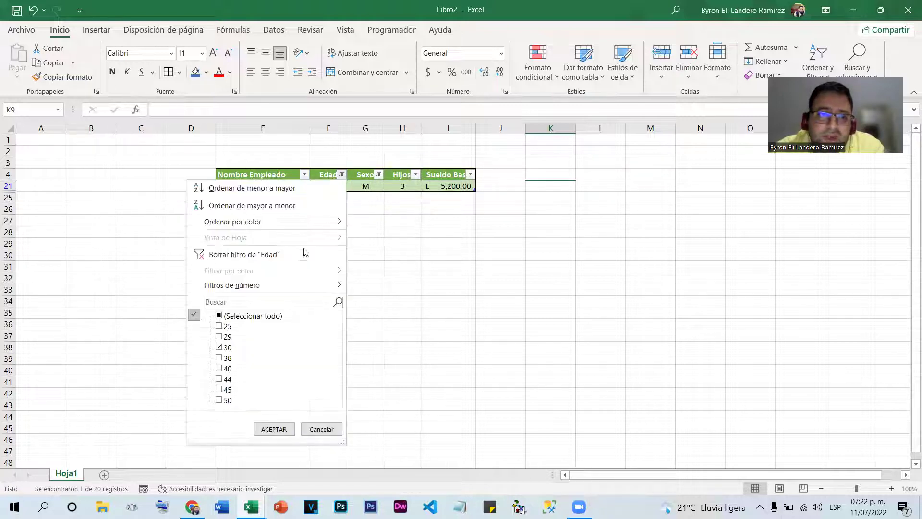
{"action": "left_click", "coordinate": [236, 317]}
{"action": "left_click", "coordinate": [380, 176]}
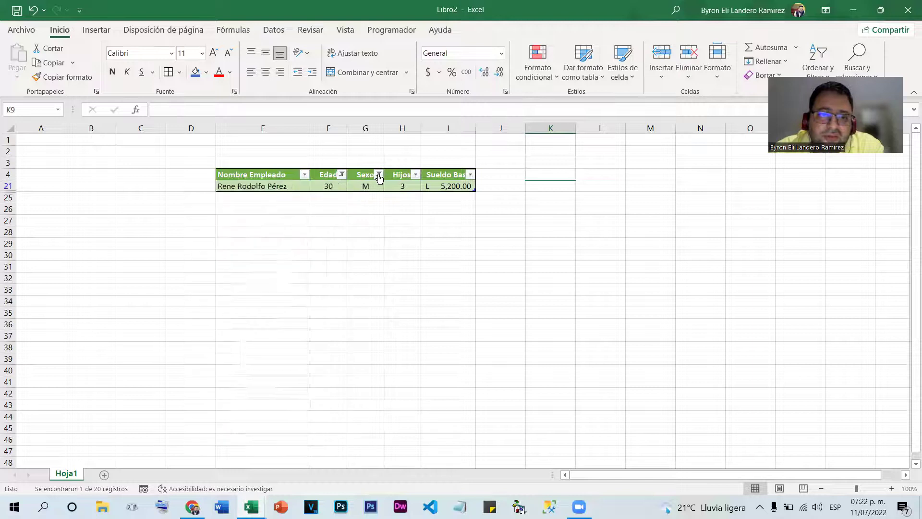
{"action": "left_click", "coordinate": [343, 173]}
{"action": "left_click", "coordinate": [252, 318]}
{"action": "left_click", "coordinate": [261, 428]}
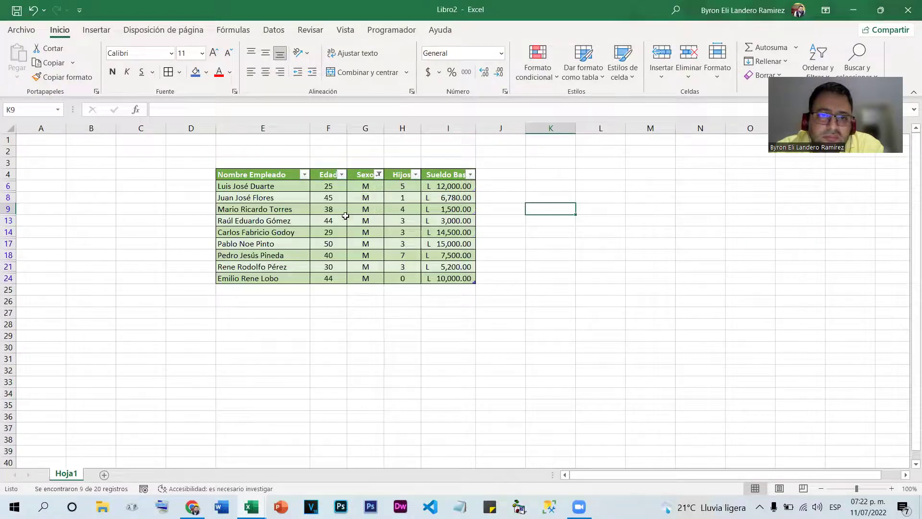
{"action": "left_click", "coordinate": [379, 173]}
{"action": "left_click", "coordinate": [255, 316]}
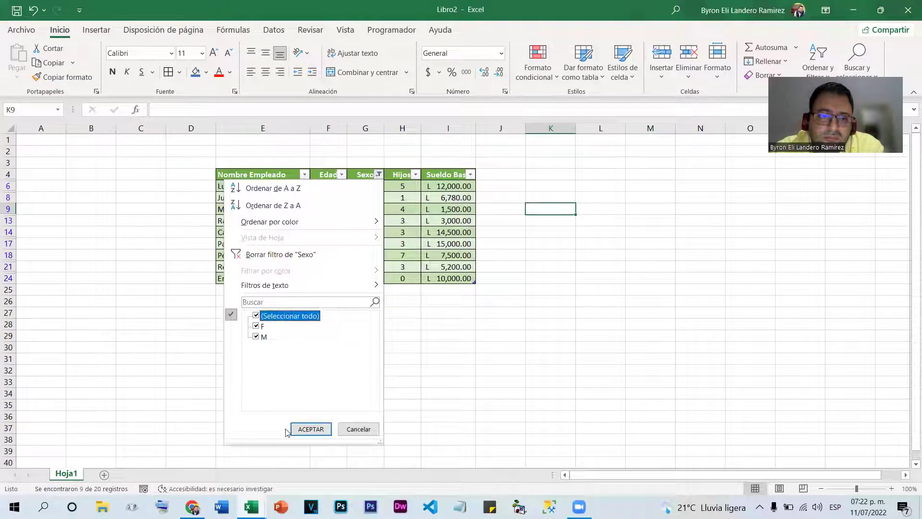
{"action": "left_click", "coordinate": [310, 429]}
{"action": "left_click", "coordinate": [562, 288]}
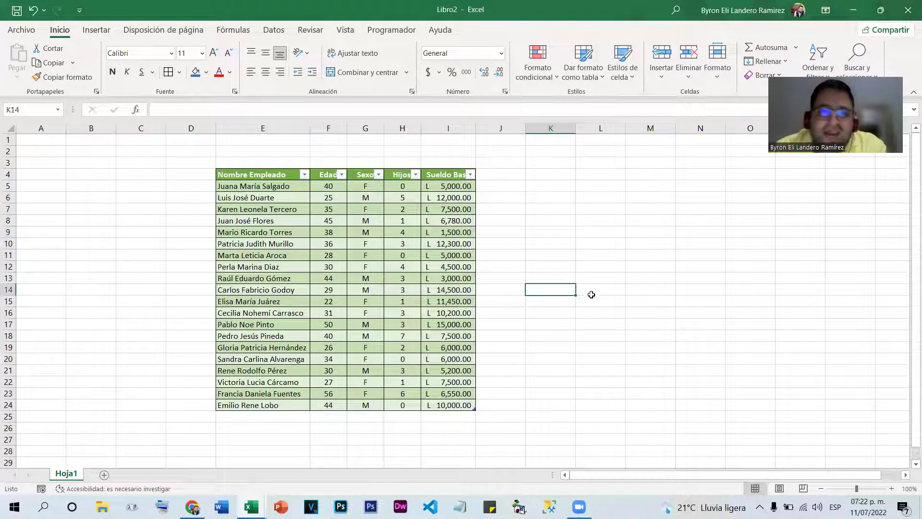
Select cells inside the employee table and browse the table style gallery
{"action": "left_click", "coordinate": [273, 185]}
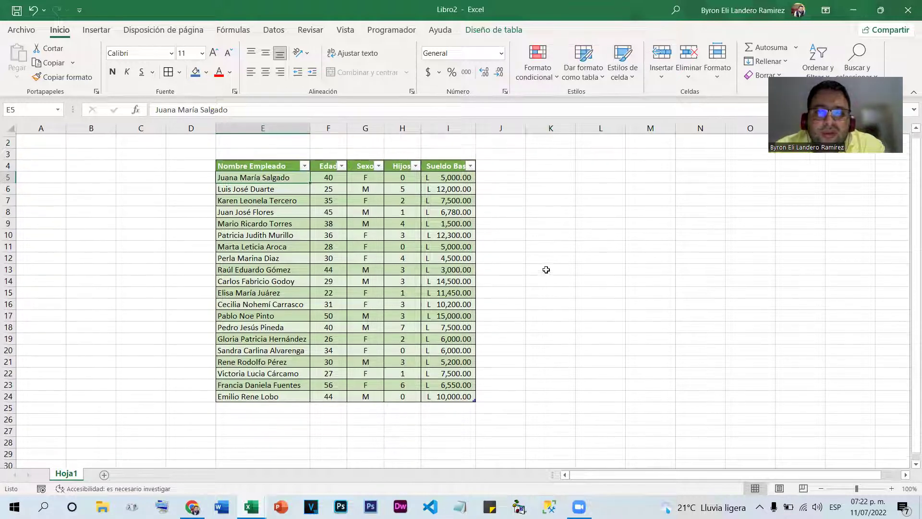
{"action": "left_click", "coordinate": [235, 174]}
{"action": "left_click", "coordinate": [315, 245]}
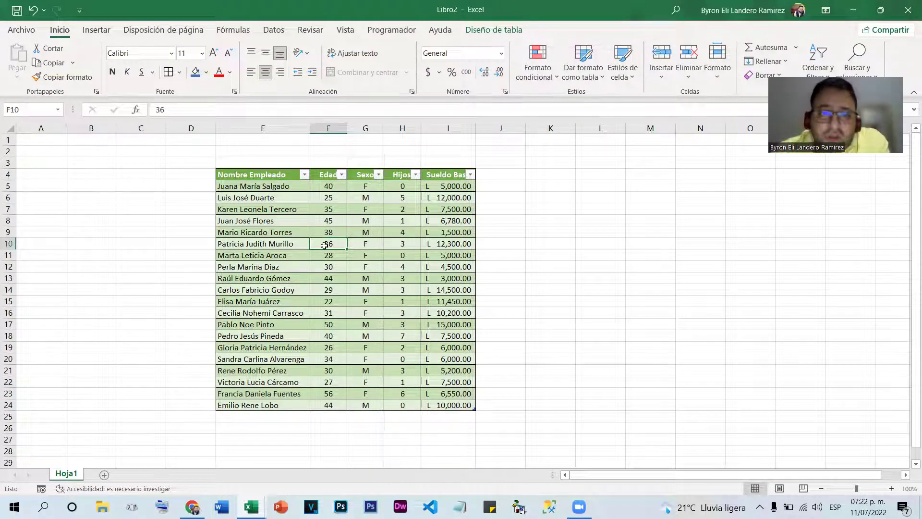
{"action": "left_click", "coordinate": [277, 220]}
{"action": "left_click", "coordinate": [367, 232]}
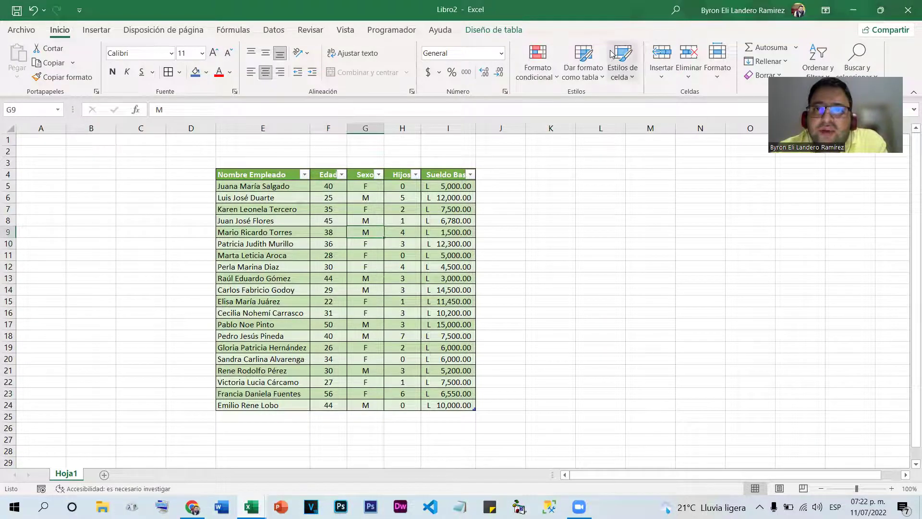
{"action": "left_click", "coordinate": [583, 61]}
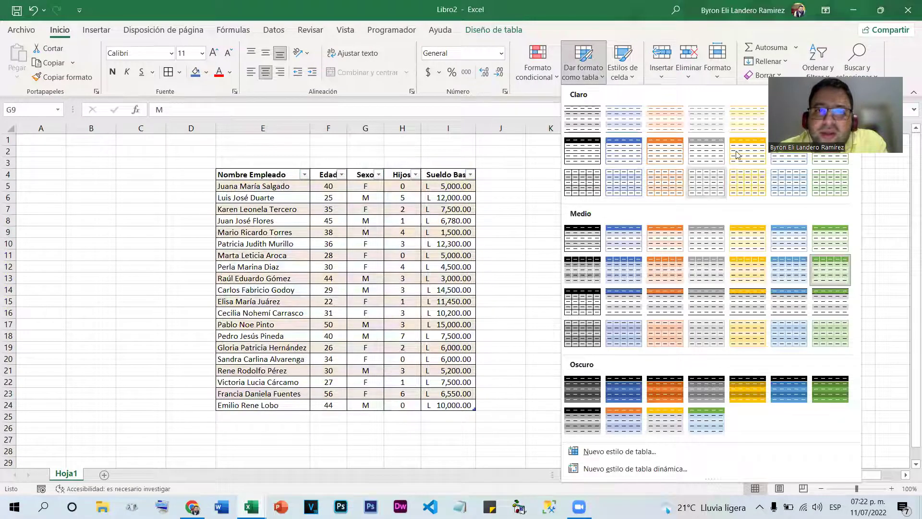
{"action": "left_click", "coordinate": [403, 213]}
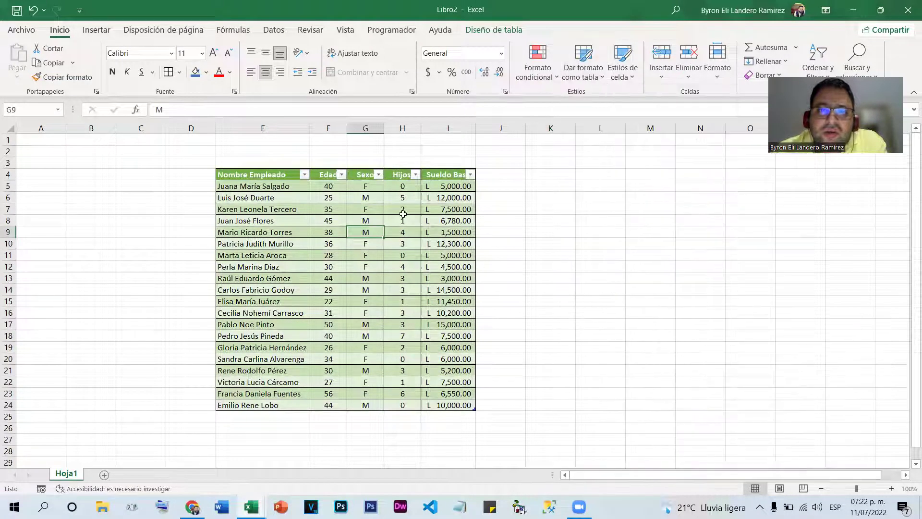
Apply the blue Estilo de tabla medio 9 to the employee table
{"action": "left_click", "coordinate": [321, 279]}
{"action": "left_click", "coordinate": [587, 73]}
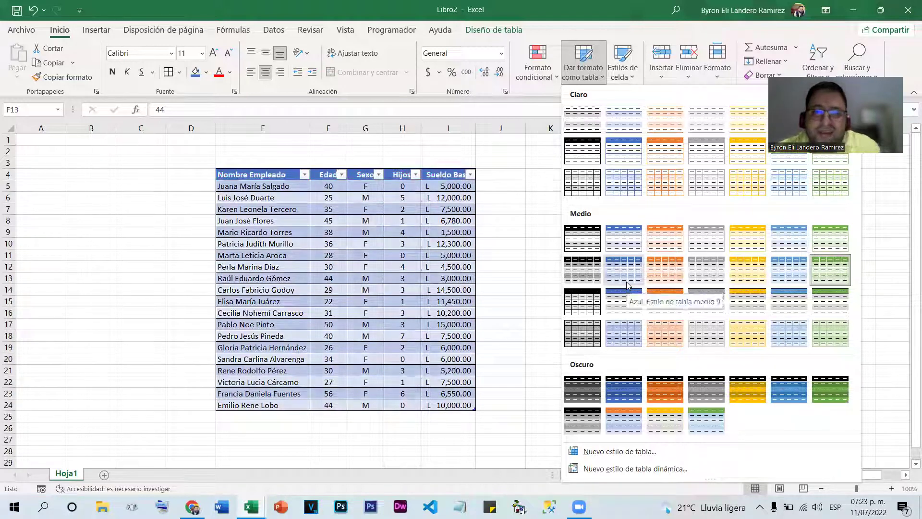
{"action": "left_click", "coordinate": [626, 285]}
{"action": "left_click", "coordinate": [481, 268]}
{"action": "scroll", "coordinate": [595, 232], "scroll_direction": "down", "scroll_amount": 2}
{"action": "scroll", "coordinate": [595, 232], "scroll_direction": "down", "scroll_amount": 2}
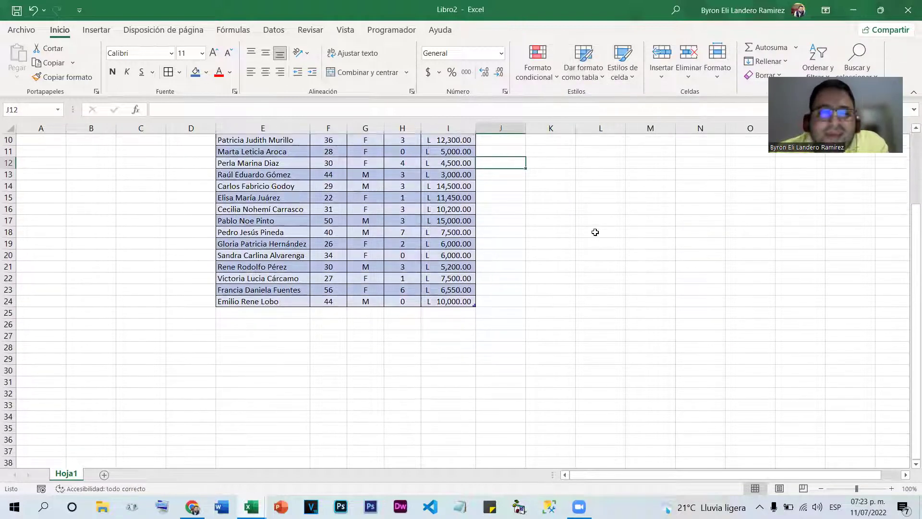
{"action": "left_click", "coordinate": [248, 313]}
{"action": "scroll", "coordinate": [706, 307], "scroll_direction": "up", "scroll_amount": 3}
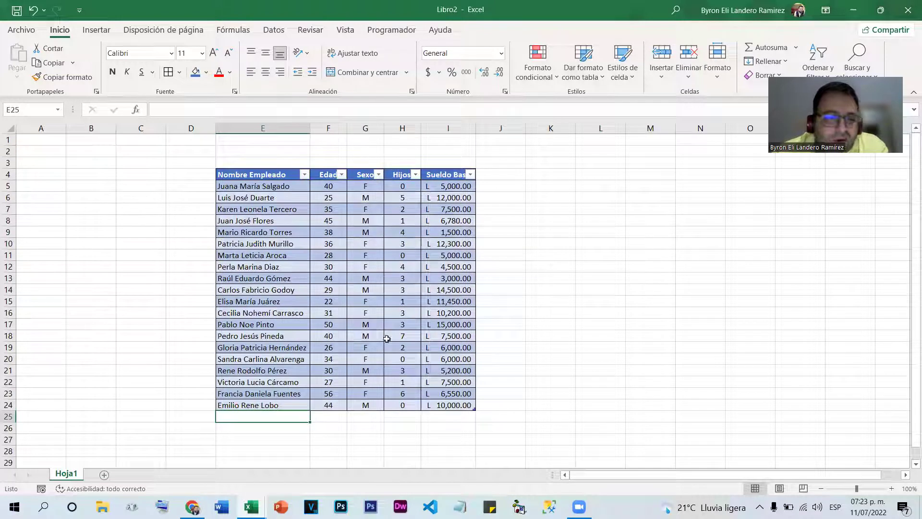
{"action": "left_click", "coordinate": [654, 207]}
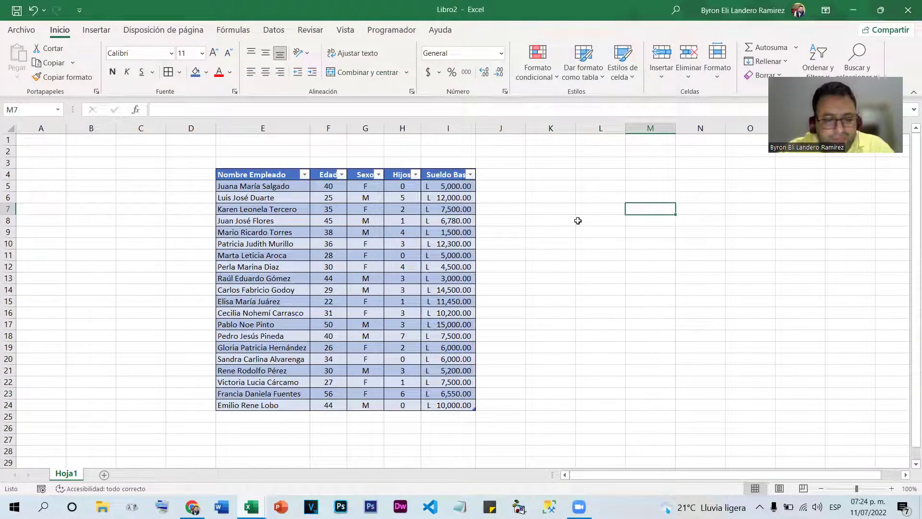
Undo the table formatting and paste a copy of the employee data at L4
{"action": "key", "text": "ctrl+shift+m"}
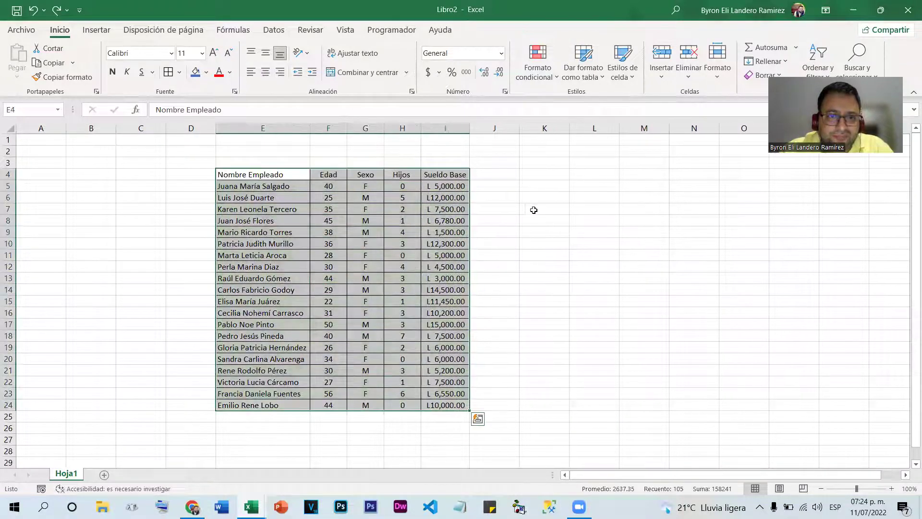
{"action": "key", "text": "ctrl+c"}
{"action": "left_click", "coordinate": [604, 176]}
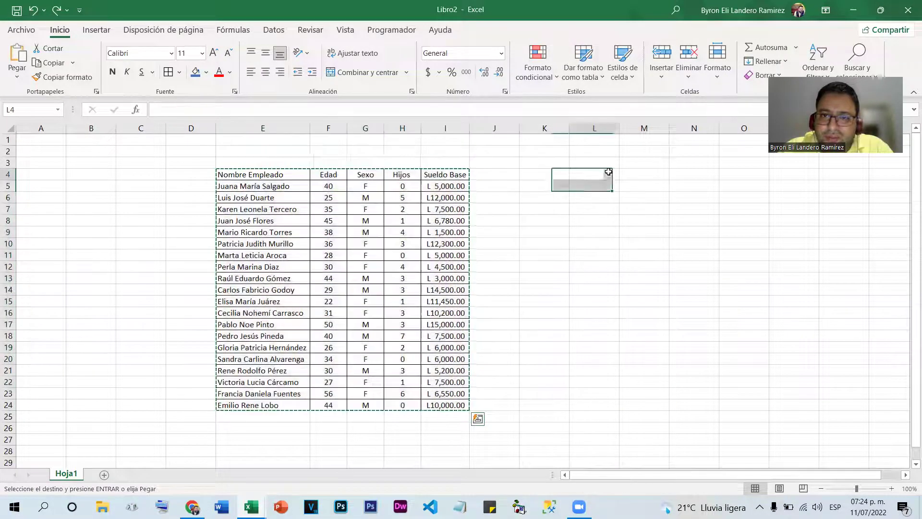
{"action": "right_click", "coordinate": [607, 171]}
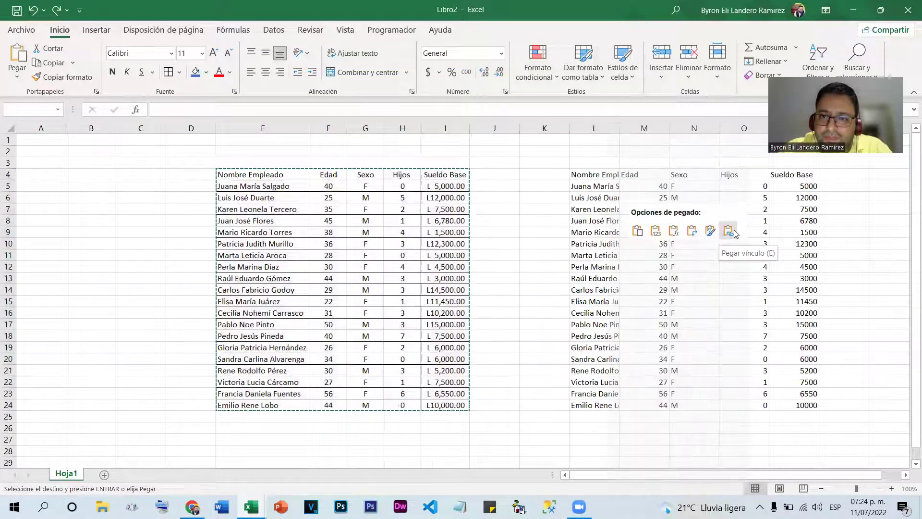
{"action": "left_click", "coordinate": [633, 229]}
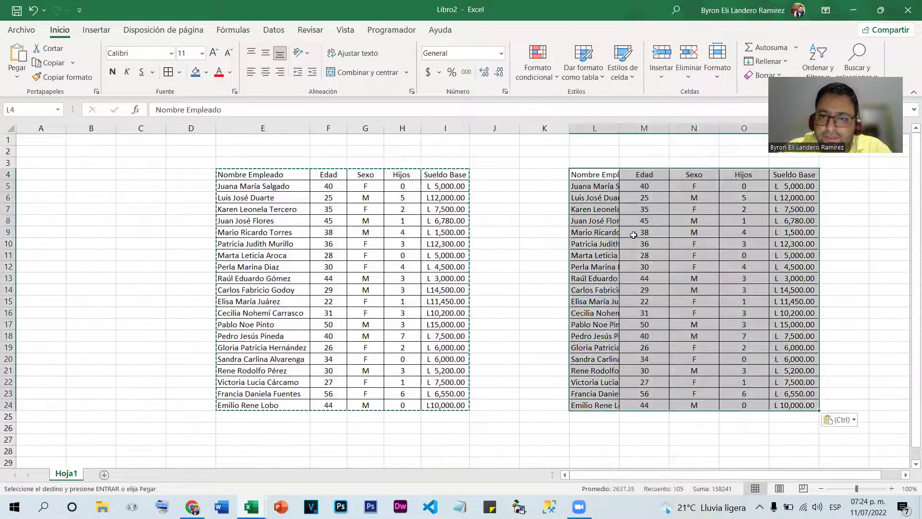
Autofit column L so the pasted employee names show in full
{"action": "left_click", "coordinate": [642, 255]}
{"action": "double_click", "coordinate": [617, 125]}
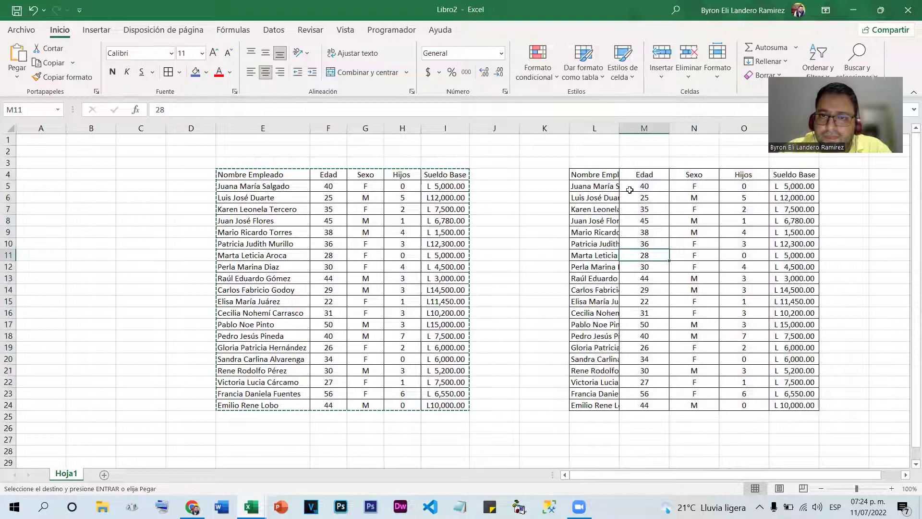
{"action": "left_click", "coordinate": [628, 232]}
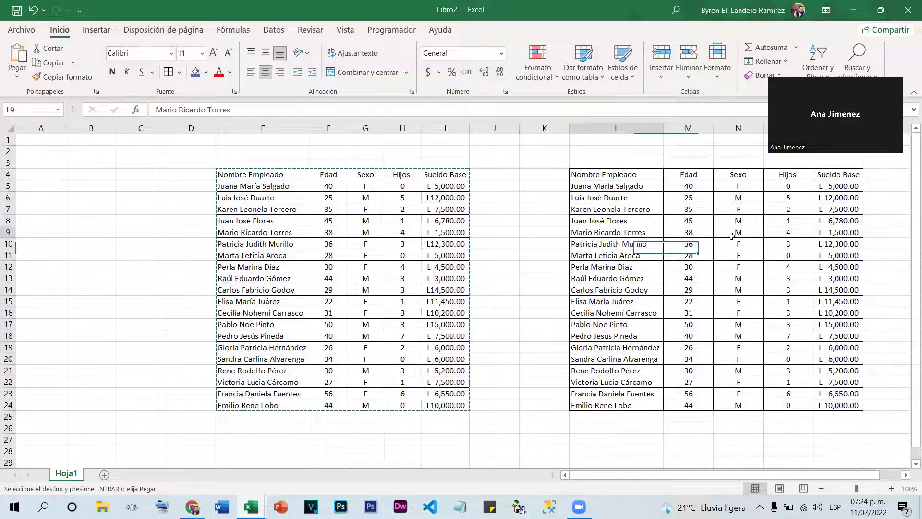
{"action": "double_click", "coordinate": [495, 232]}
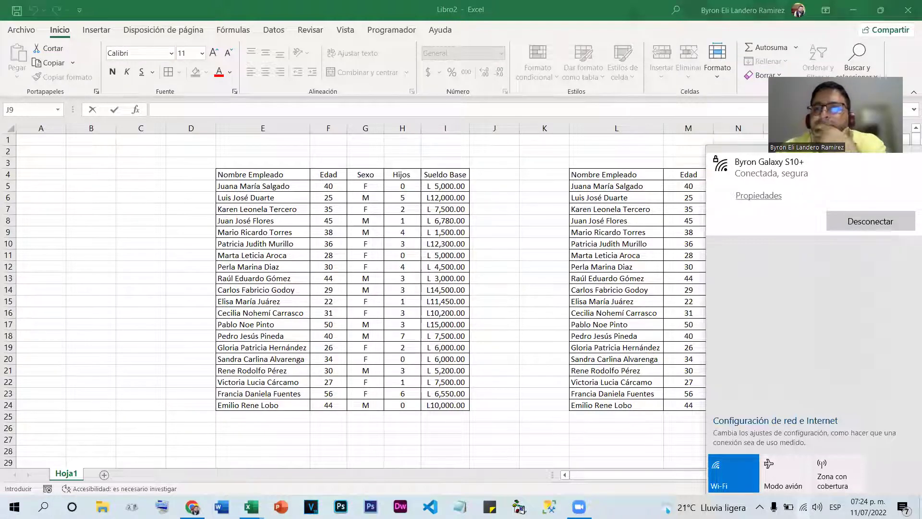
Dismiss the Windows Wi-Fi flyout covering the Excel window
{"action": "left_click", "coordinate": [803, 494]}
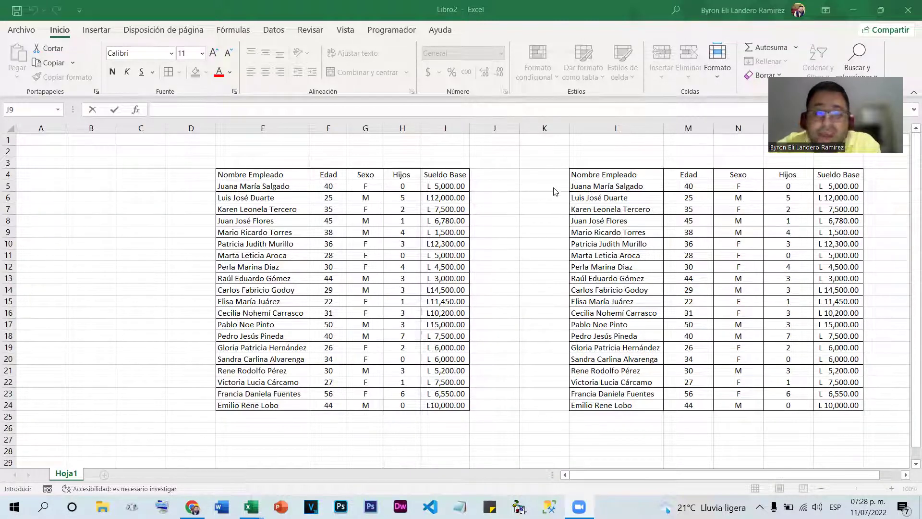
Widen columns F to H and delete the empty columns A to C
{"action": "left_click_drag", "start_coordinate": [327, 127], "coordinate": [356, 124]}
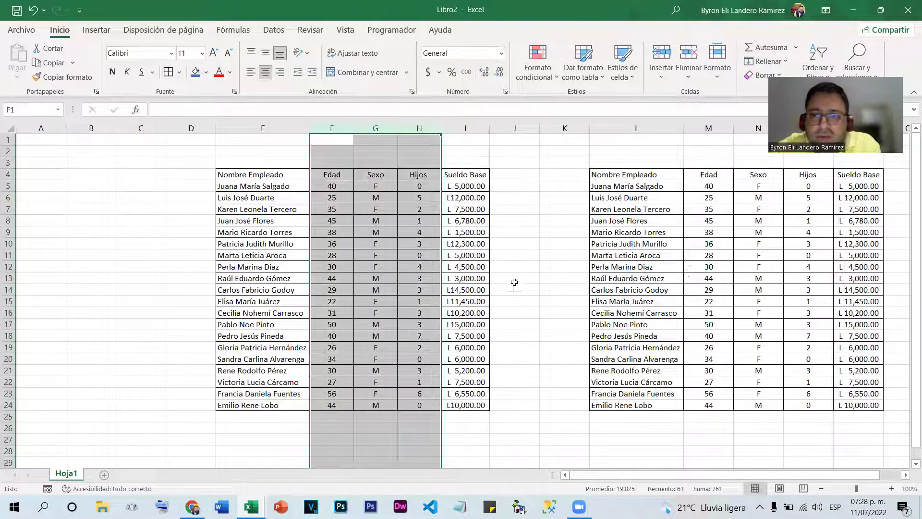
{"action": "left_click", "coordinate": [536, 287]}
{"action": "left_click_drag", "start_coordinate": [42, 127], "coordinate": [164, 125]}
{"action": "right_click", "coordinate": [164, 125]}
{"action": "left_click", "coordinate": [182, 244]}
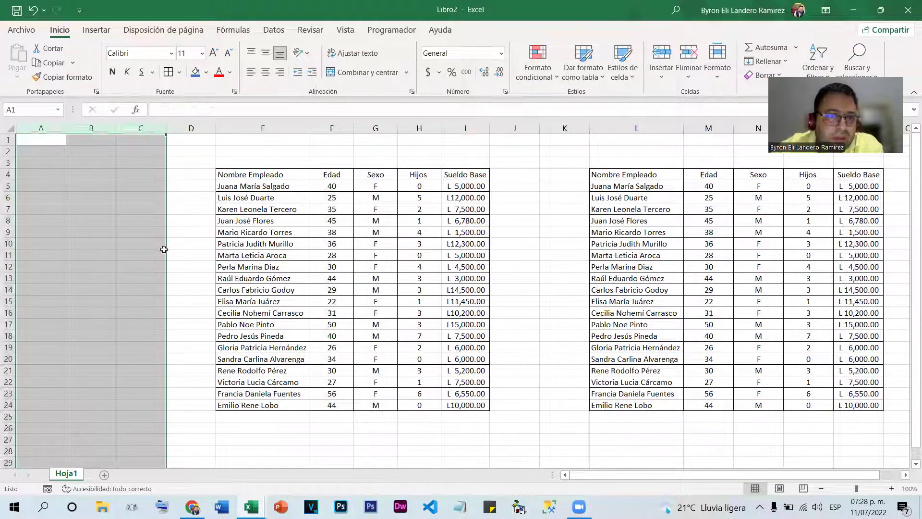
Format B4:F24 as a table with a medium blue style and headers
{"action": "left_click", "coordinate": [154, 230]}
{"action": "left_click_drag", "start_coordinate": [114, 175], "coordinate": [336, 406]}
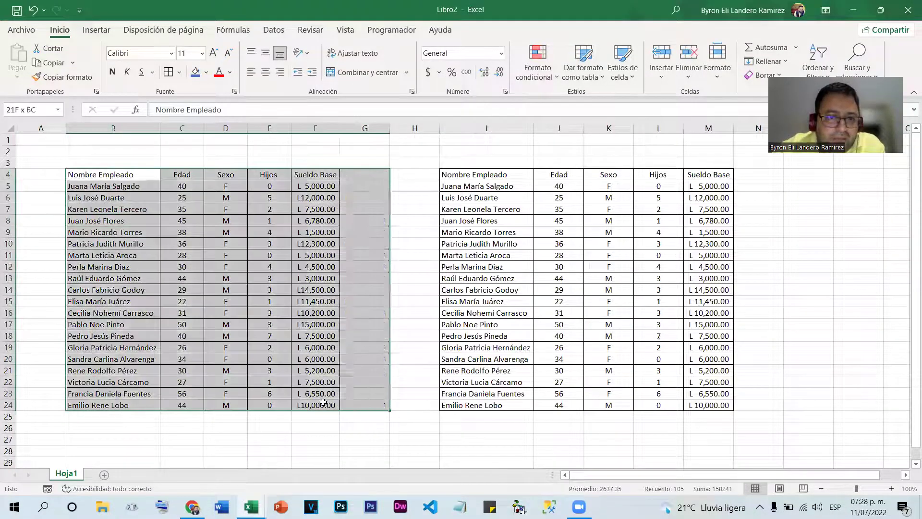
{"action": "left_click", "coordinate": [583, 63]}
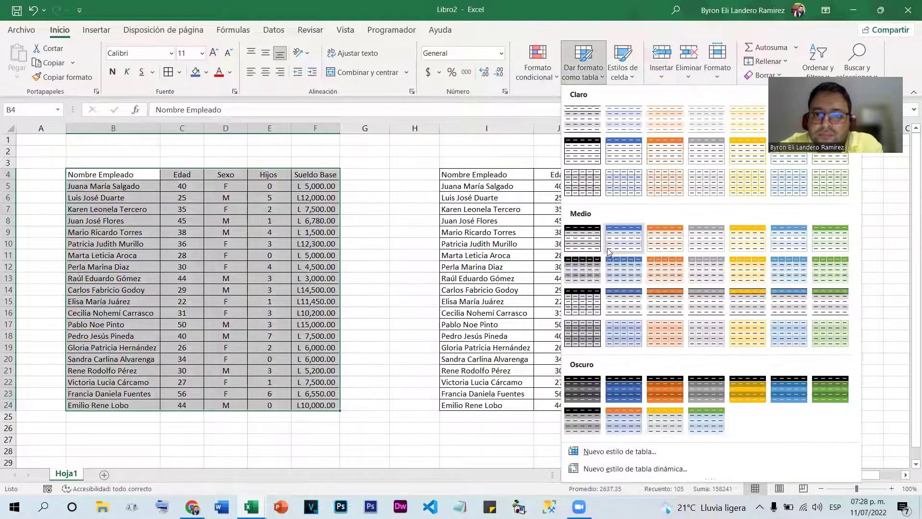
{"action": "left_click", "coordinate": [623, 275]}
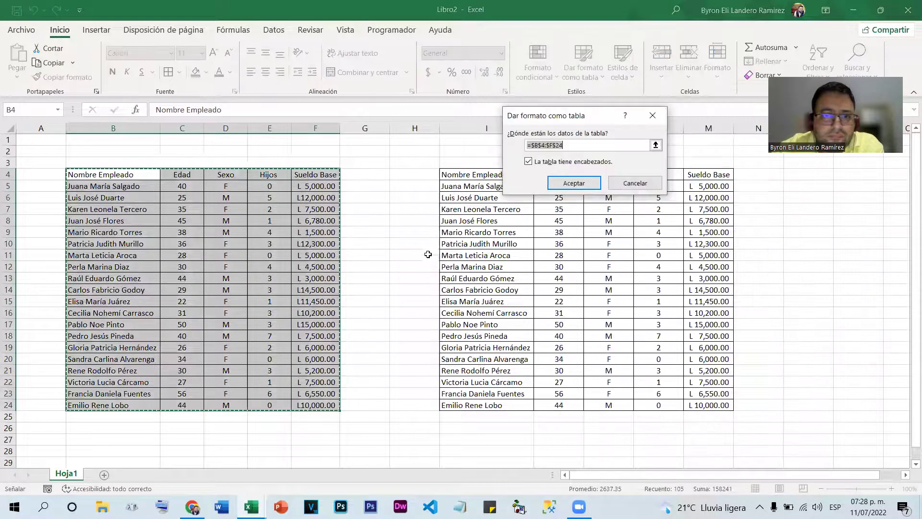
{"action": "left_click", "coordinate": [567, 187]}
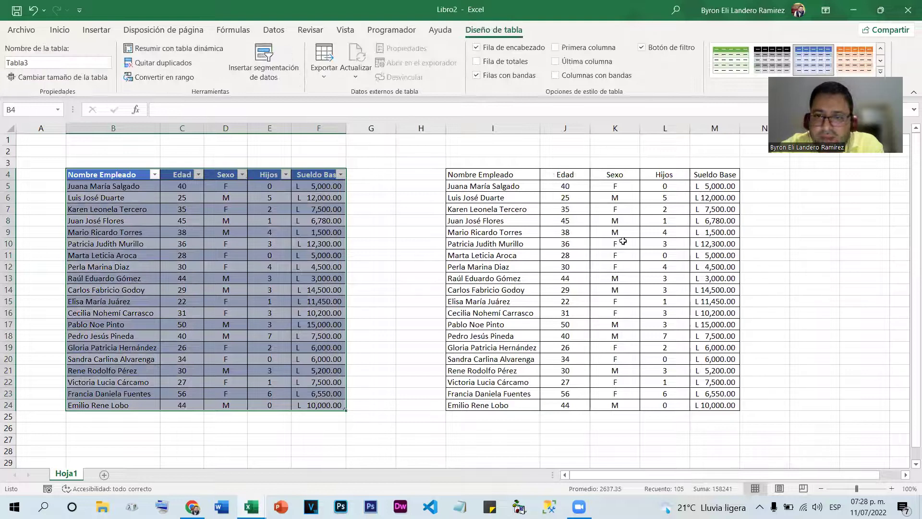
{"action": "left_click", "coordinate": [752, 278]}
{"action": "left_click_drag", "start_coordinate": [511, 169], "coordinate": [716, 175]}
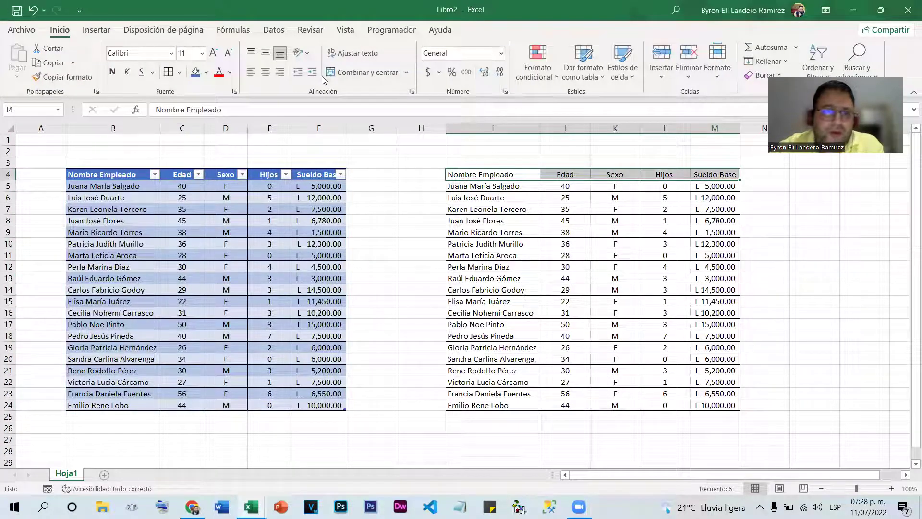
Give header row I4:M4 a blue fill with bold white text
{"action": "left_click", "coordinate": [194, 71]}
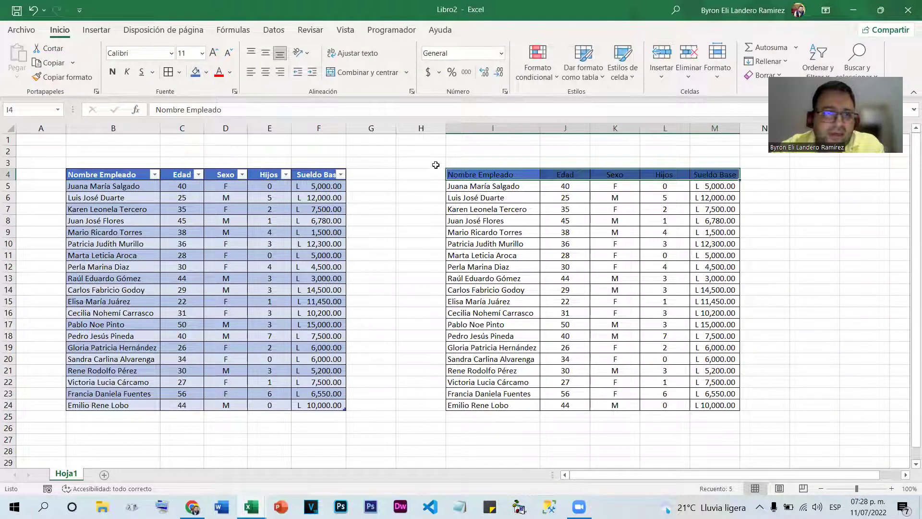
{"action": "left_click", "coordinate": [230, 72]}
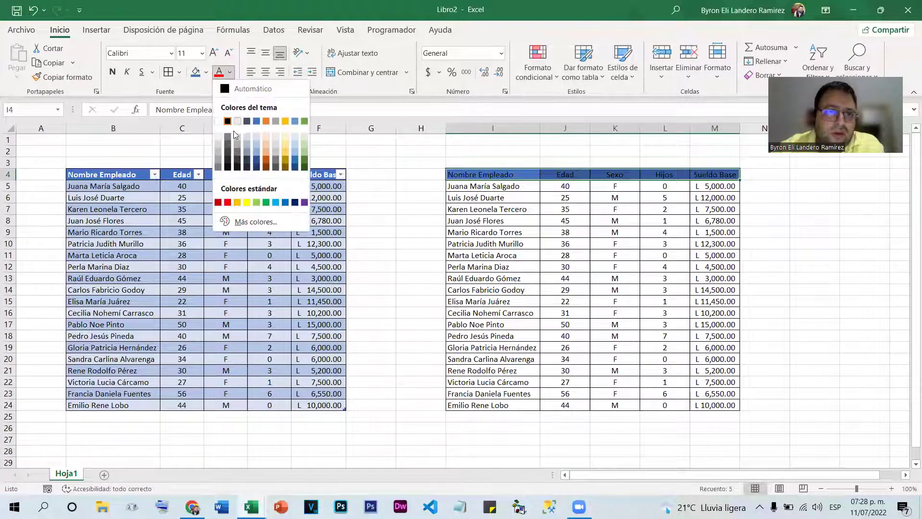
{"action": "left_click", "coordinate": [219, 121]}
{"action": "left_click", "coordinate": [113, 71]}
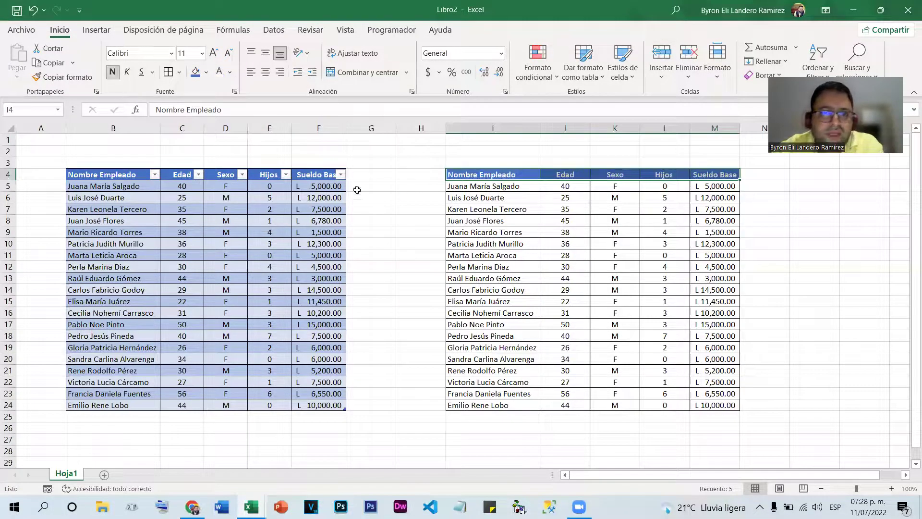
{"action": "left_click", "coordinate": [531, 202]}
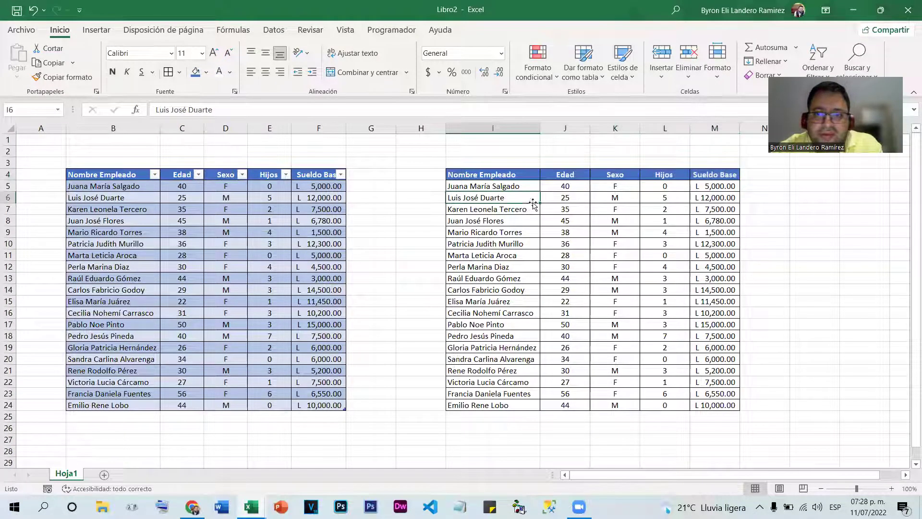
Fill row I5:M5 with Azul, Énfasis 1, Claro 40%
{"action": "left_click", "coordinate": [496, 186]}
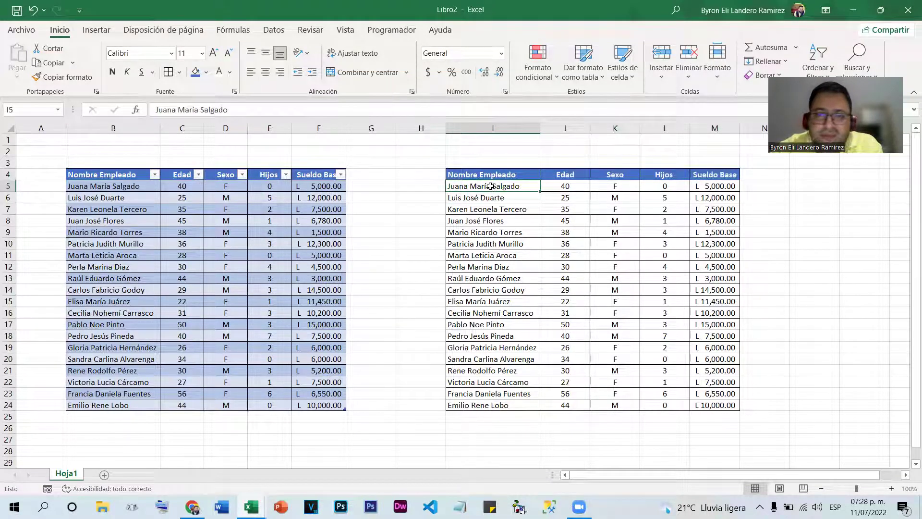
{"action": "left_click", "coordinate": [624, 290]}
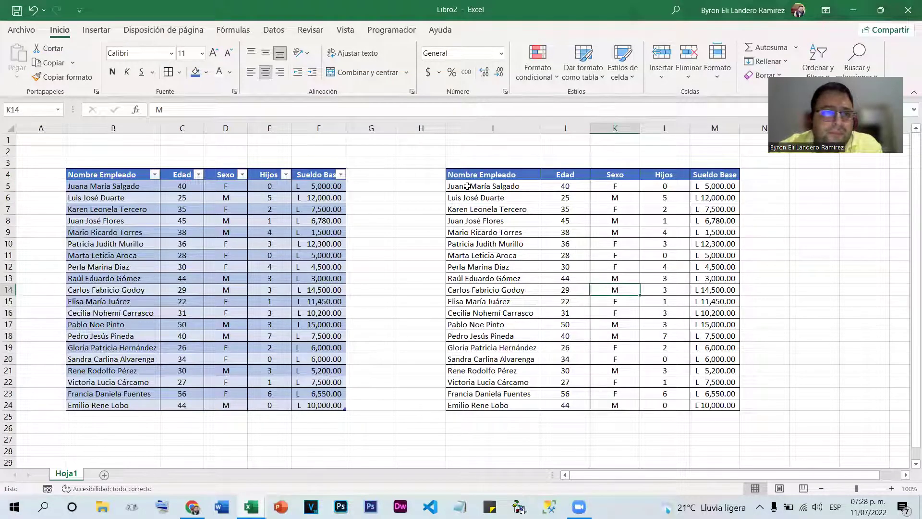
{"action": "left_click_drag", "start_coordinate": [466, 186], "coordinate": [703, 186]}
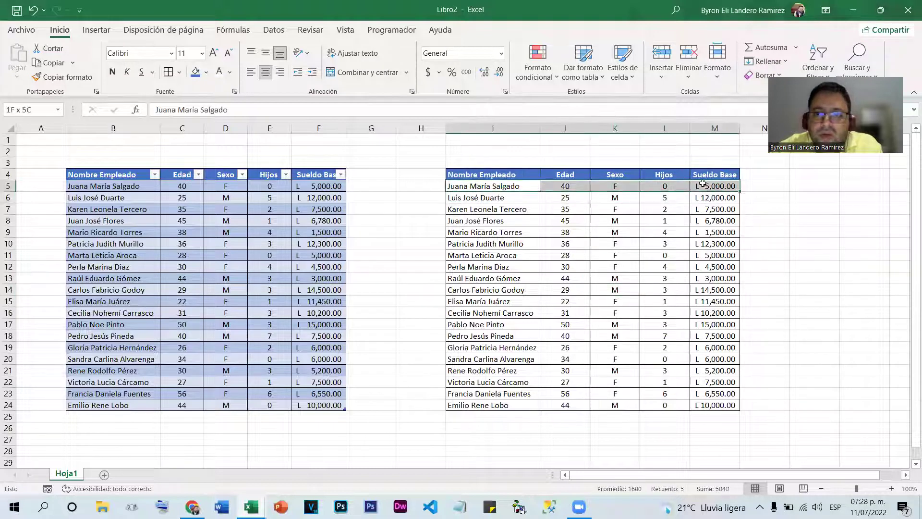
{"action": "left_click", "coordinate": [206, 72]}
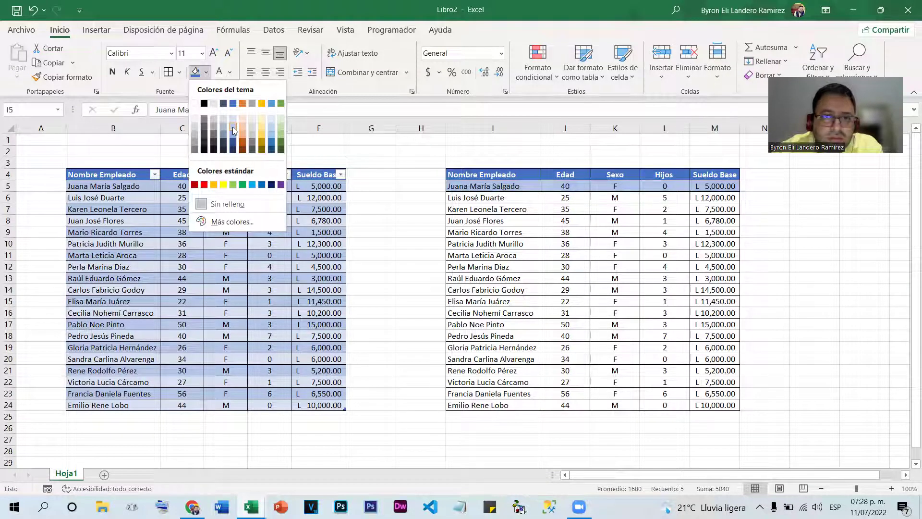
{"action": "left_click", "coordinate": [233, 128]}
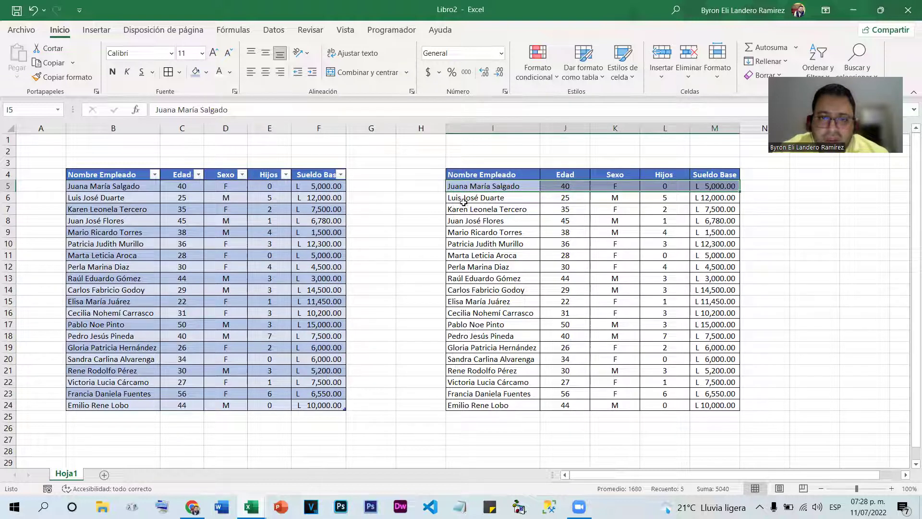
Shade the right table's odd rows 7, 9, 11 through 23 in the same light blue
{"action": "left_click_drag", "start_coordinate": [459, 209], "coordinate": [698, 209]}
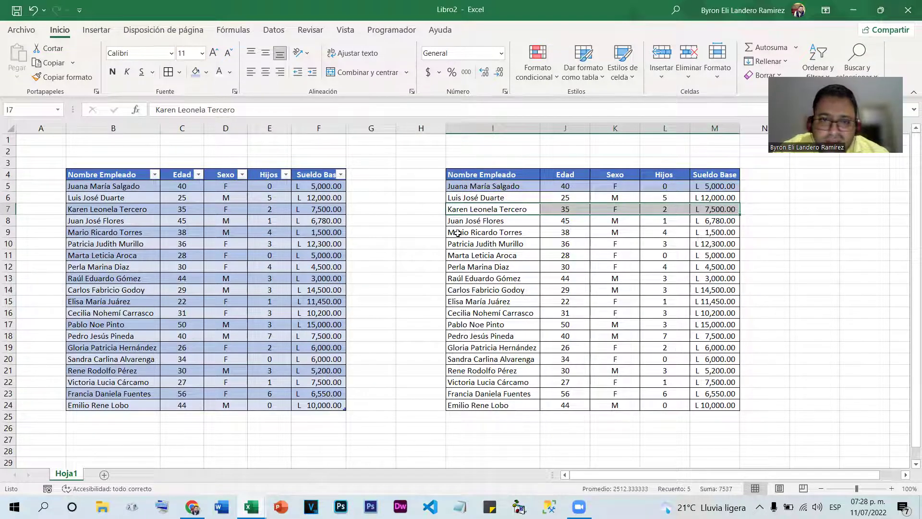
{"action": "left_click_drag", "start_coordinate": [454, 233], "coordinate": [702, 233], "text": "ctrl"}
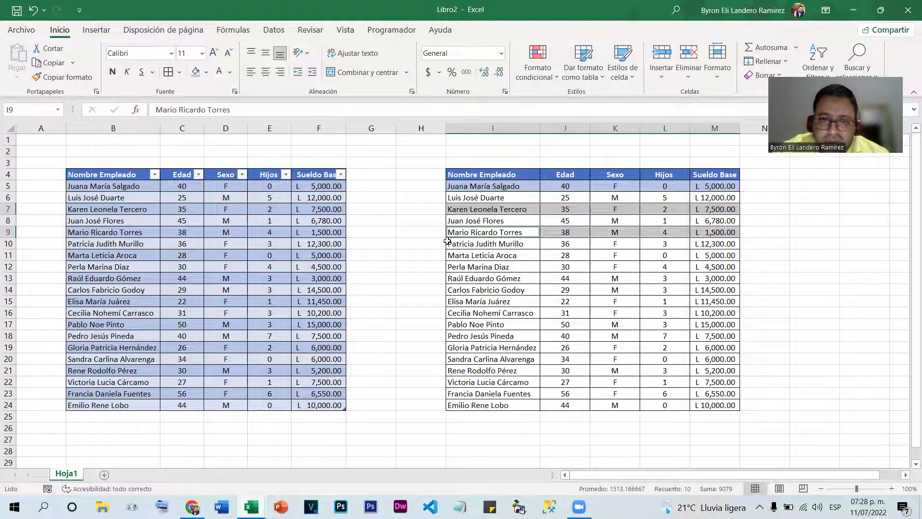
{"action": "left_click", "coordinate": [459, 255], "text": "ctrl"}
{"action": "left_click_drag", "start_coordinate": [599, 256], "coordinate": [701, 251], "text": "ctrl"}
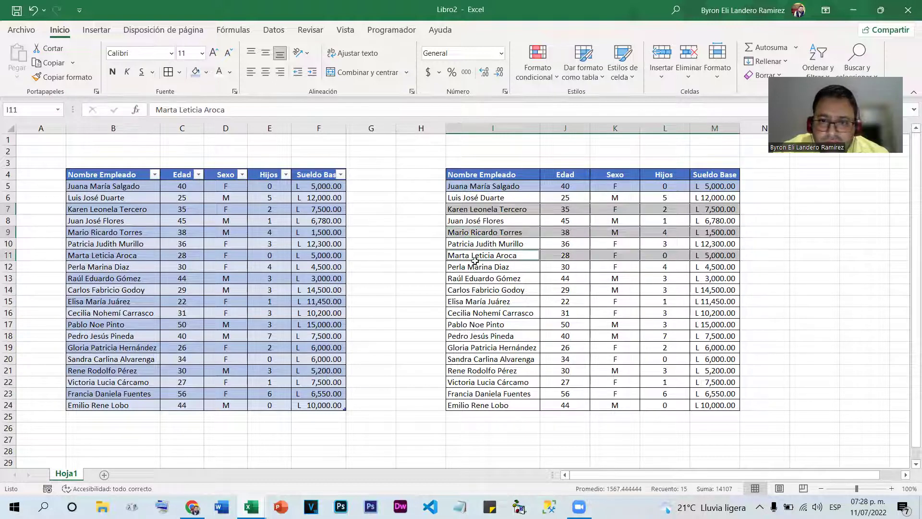
{"action": "left_click_drag", "start_coordinate": [451, 279], "coordinate": [705, 278], "text": "ctrl"}
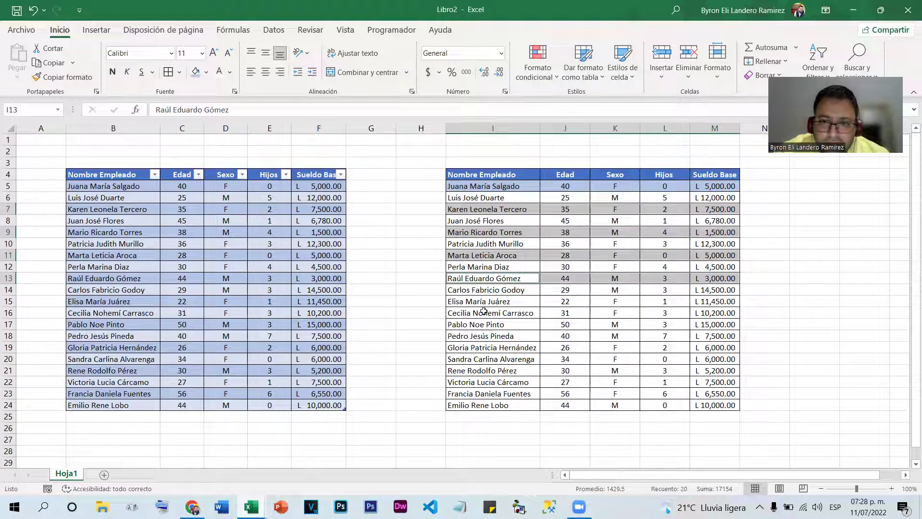
{"action": "left_click_drag", "start_coordinate": [455, 301], "coordinate": [702, 301], "text": "ctrl"}
{"action": "left_click_drag", "start_coordinate": [451, 327], "coordinate": [715, 327], "text": "ctrl"}
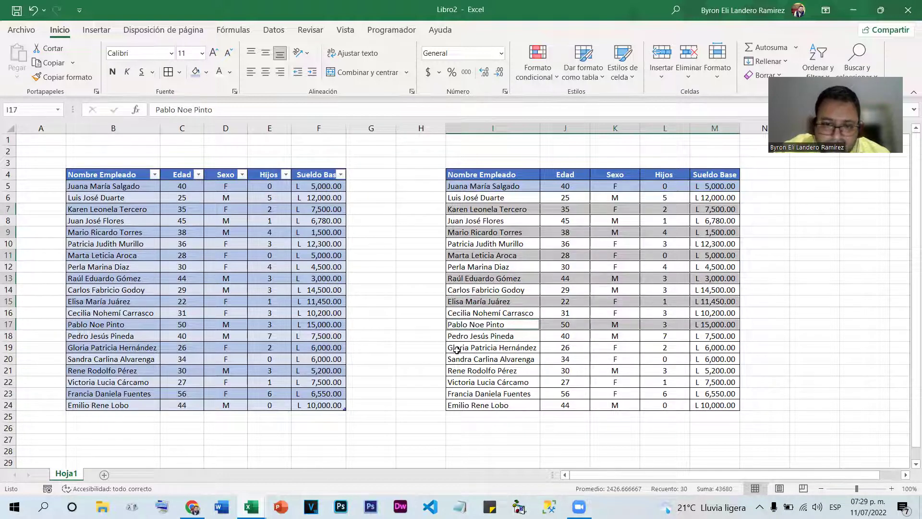
{"action": "left_click_drag", "start_coordinate": [456, 349], "coordinate": [691, 344], "text": "ctrl"}
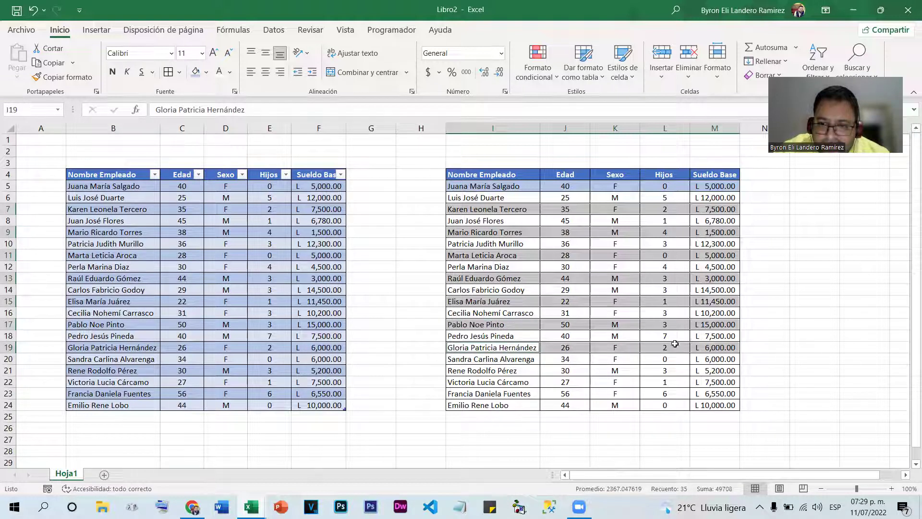
{"action": "left_click_drag", "start_coordinate": [456, 371], "coordinate": [709, 372], "text": "ctrl"}
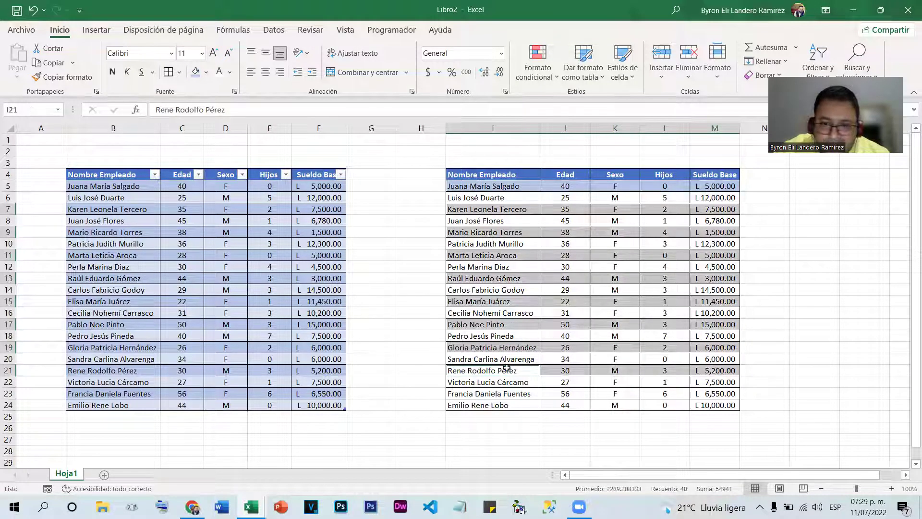
{"action": "left_click_drag", "start_coordinate": [456, 393], "coordinate": [711, 392], "text": "ctrl"}
{"action": "left_click", "coordinate": [195, 72]}
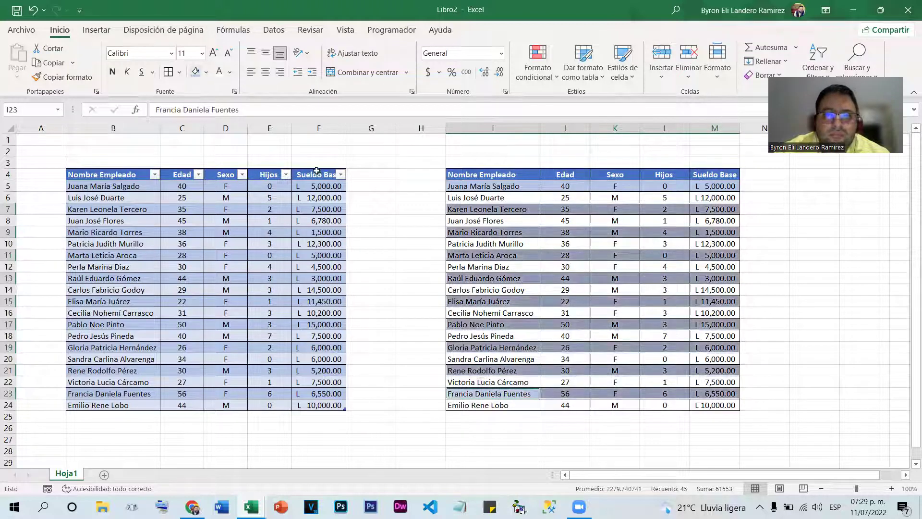
{"action": "left_click", "coordinate": [561, 315]}
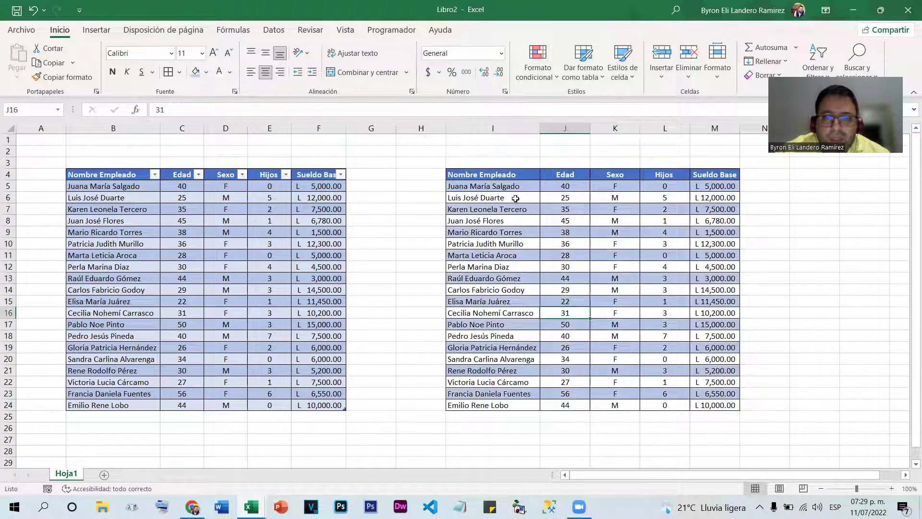
{"action": "left_click_drag", "start_coordinate": [462, 188], "coordinate": [716, 197]}
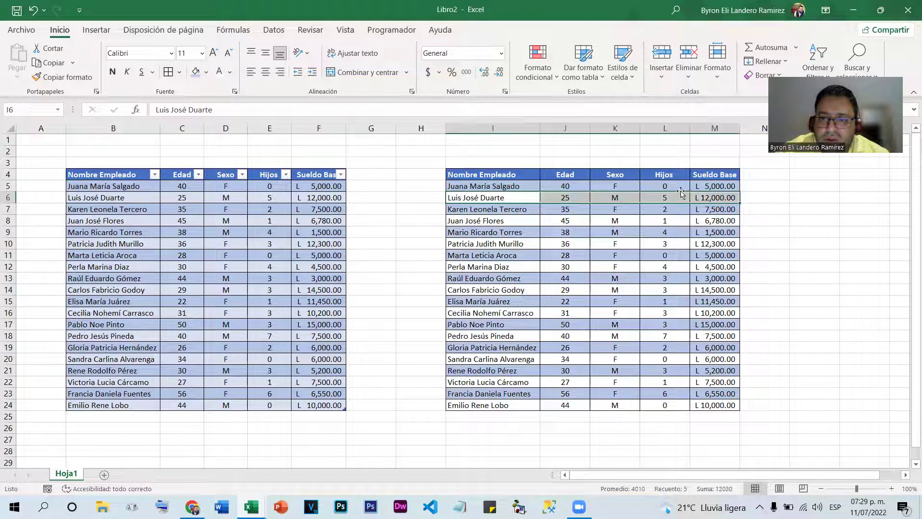
Fill row 6 and even rows 8 through 24 with Azul, Énfasis 1, Claro 60%
{"action": "left_click", "coordinate": [206, 72]}
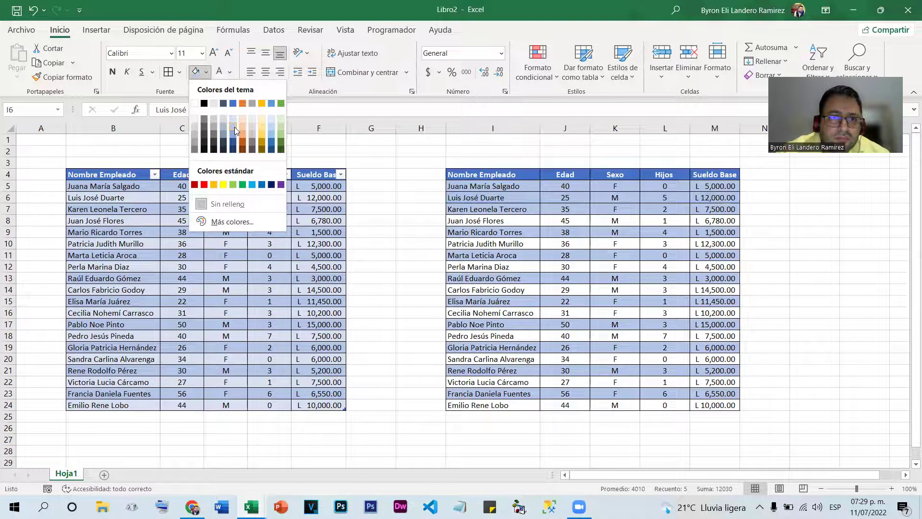
{"action": "left_click", "coordinate": [236, 118]}
{"action": "left_click_drag", "start_coordinate": [500, 222], "coordinate": [716, 219]}
{"action": "left_click_drag", "start_coordinate": [473, 243], "coordinate": [698, 240]}
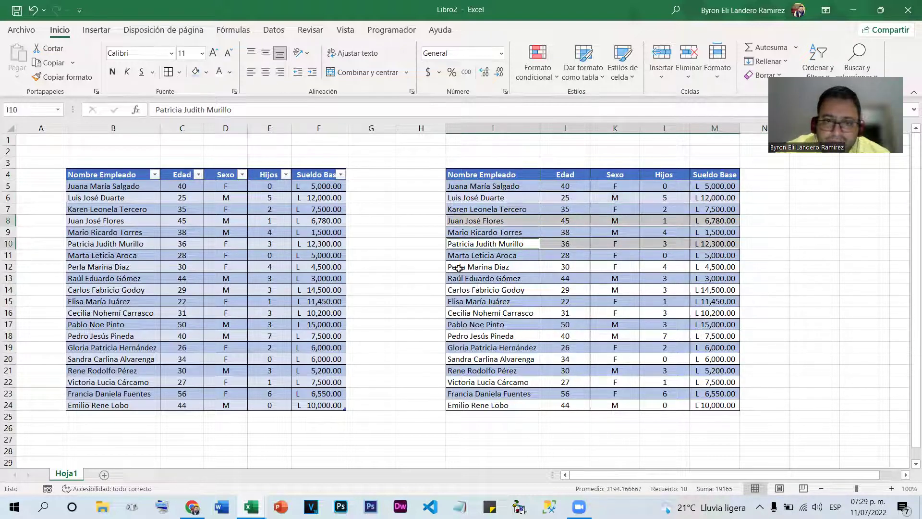
{"action": "left_click_drag", "start_coordinate": [459, 267], "coordinate": [695, 267]}
{"action": "left_click_drag", "start_coordinate": [463, 291], "coordinate": [705, 289]}
{"action": "left_click_drag", "start_coordinate": [460, 314], "coordinate": [702, 313]}
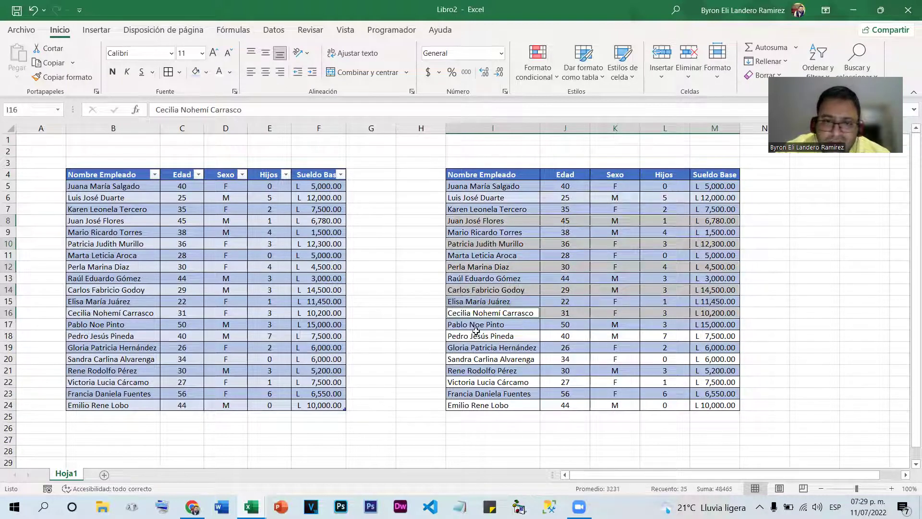
{"action": "left_click_drag", "start_coordinate": [461, 336], "coordinate": [711, 336]}
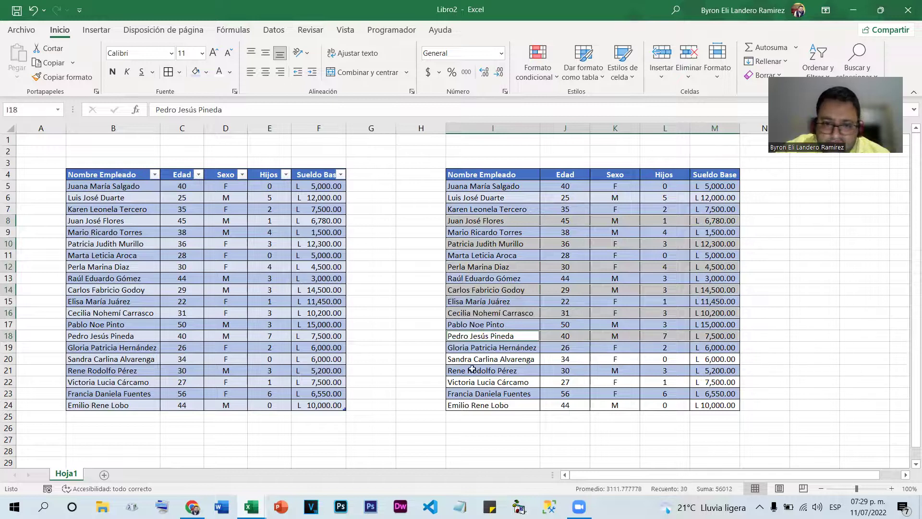
{"action": "left_click_drag", "start_coordinate": [471, 360], "coordinate": [711, 360]}
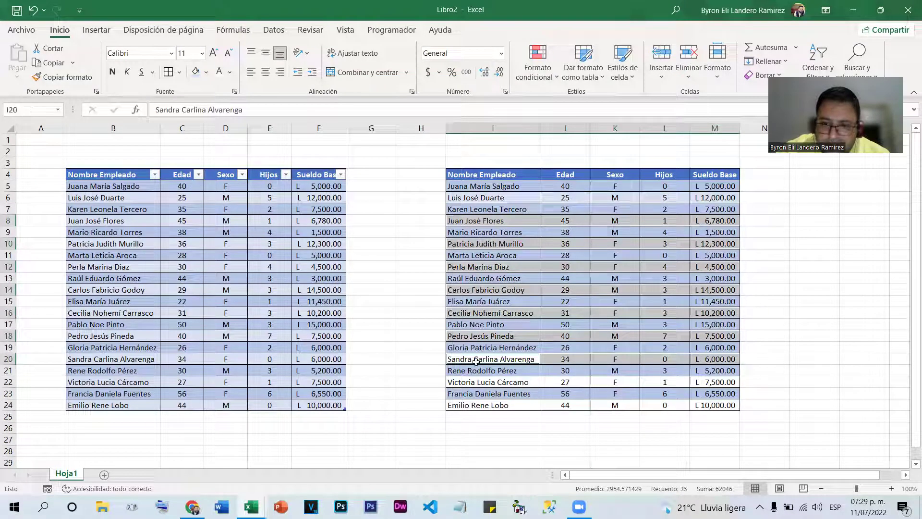
{"action": "left_click", "coordinate": [469, 383], "text": "ctrl"}
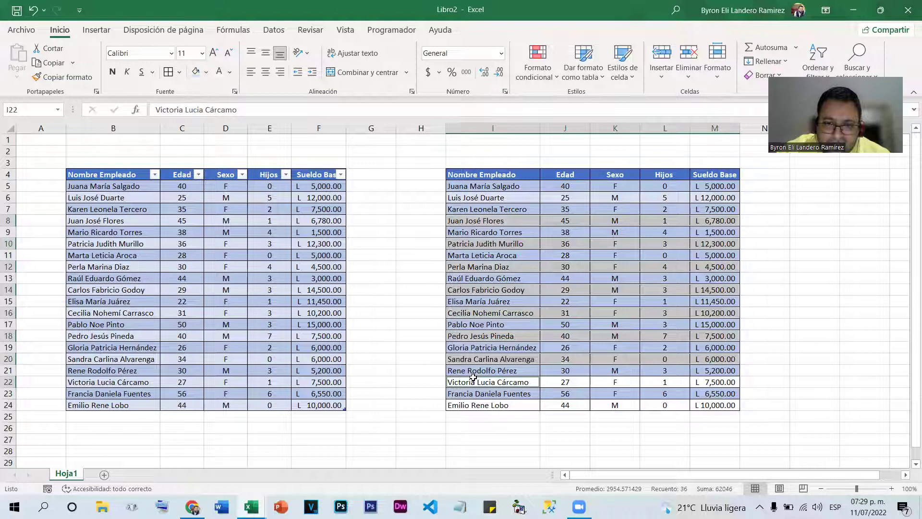
{"action": "left_click_drag", "start_coordinate": [553, 384], "coordinate": [711, 382]}
{"action": "left_click_drag", "start_coordinate": [470, 406], "coordinate": [713, 406]}
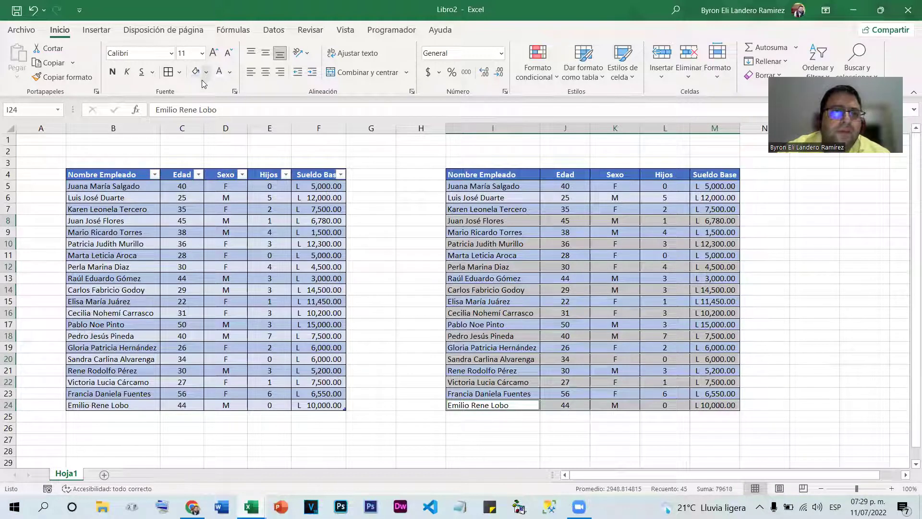
{"action": "left_click", "coordinate": [420, 266]}
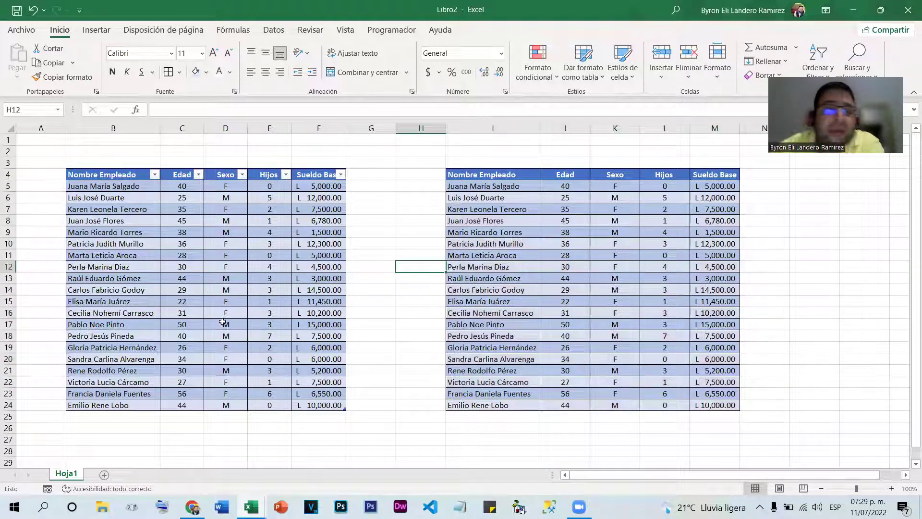
{"action": "left_click", "coordinate": [208, 258]}
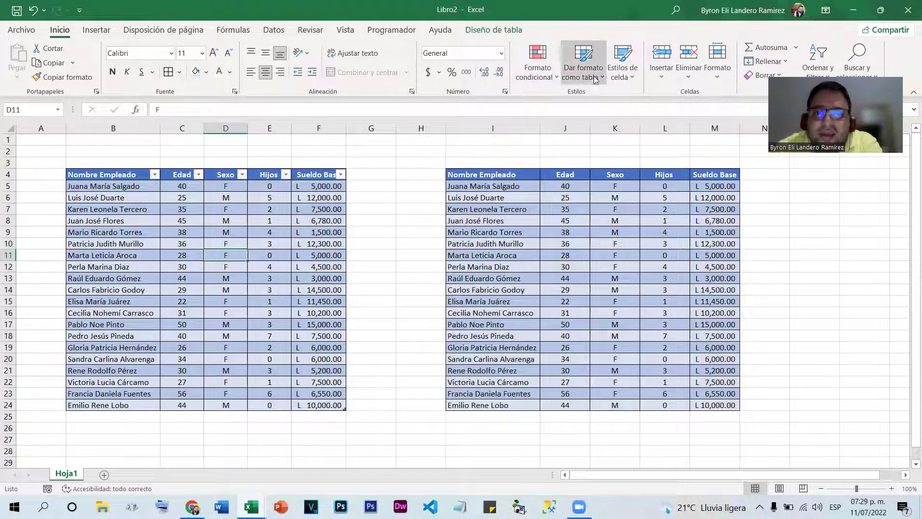
{"action": "left_click", "coordinate": [600, 72]}
{"action": "left_click", "coordinate": [487, 312]}
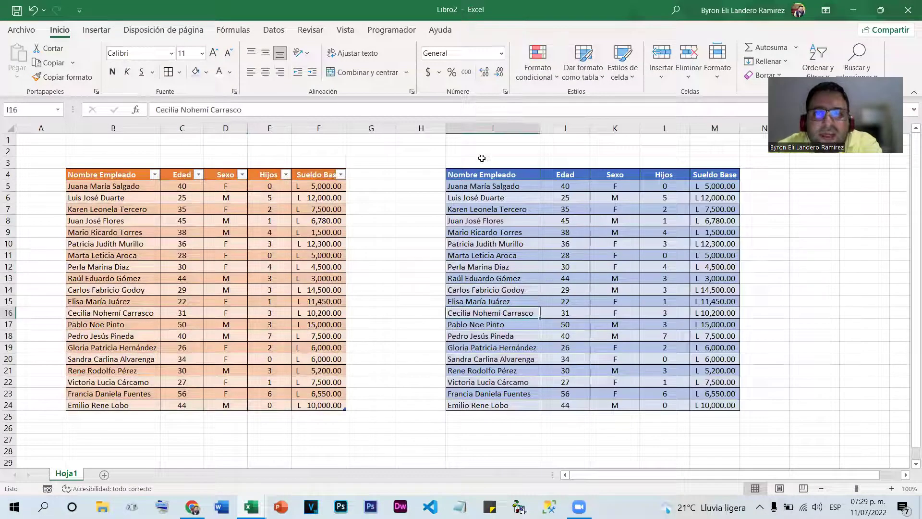
{"action": "left_click_drag", "start_coordinate": [513, 185], "coordinate": [679, 371]}
{"action": "left_click", "coordinate": [639, 279]}
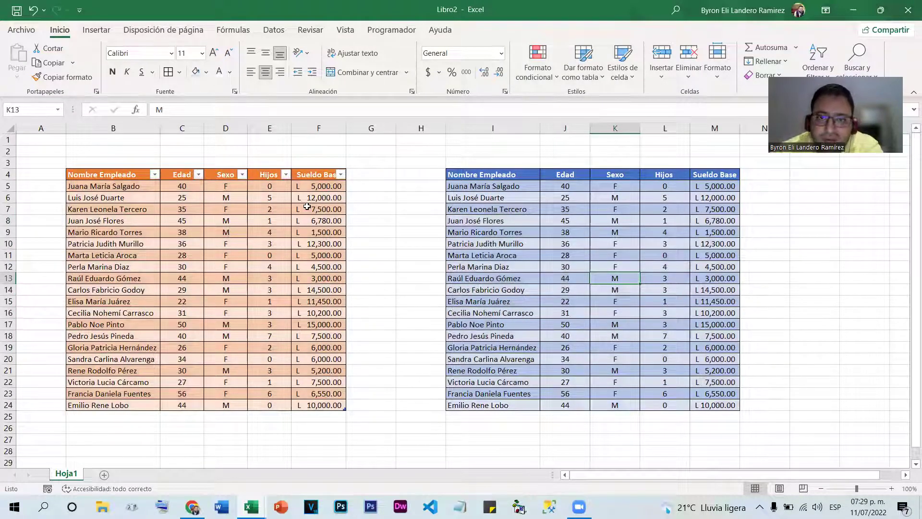
{"action": "key", "text": "ctrl+z"}
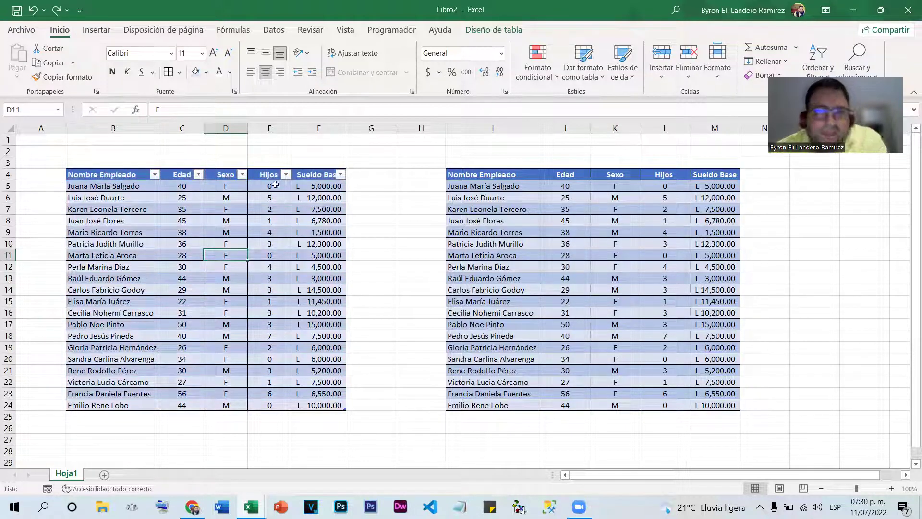
Merge B1:F2 and enter the title 'Formato de Tabla', correcting the typo
{"action": "left_click_drag", "start_coordinate": [87, 142], "coordinate": [329, 151]}
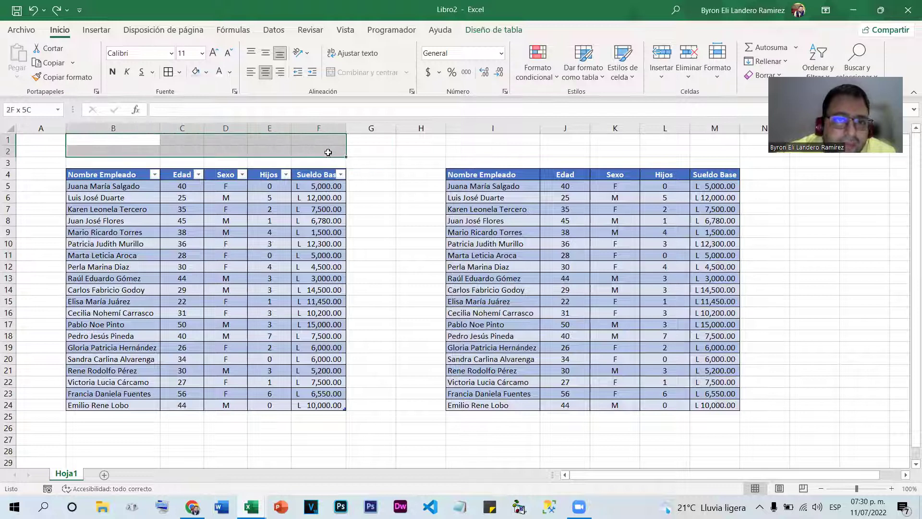
{"action": "left_click", "coordinate": [349, 75]}
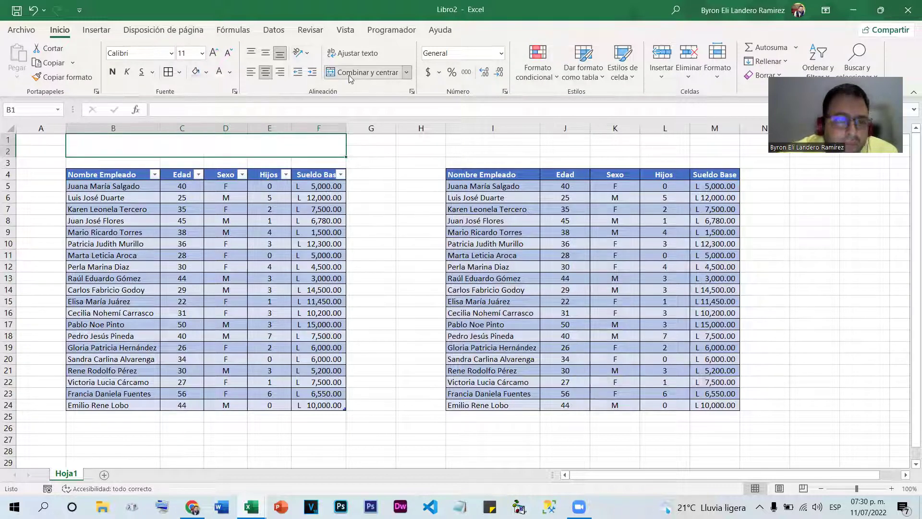
{"action": "type", "text": "Frimato d"}
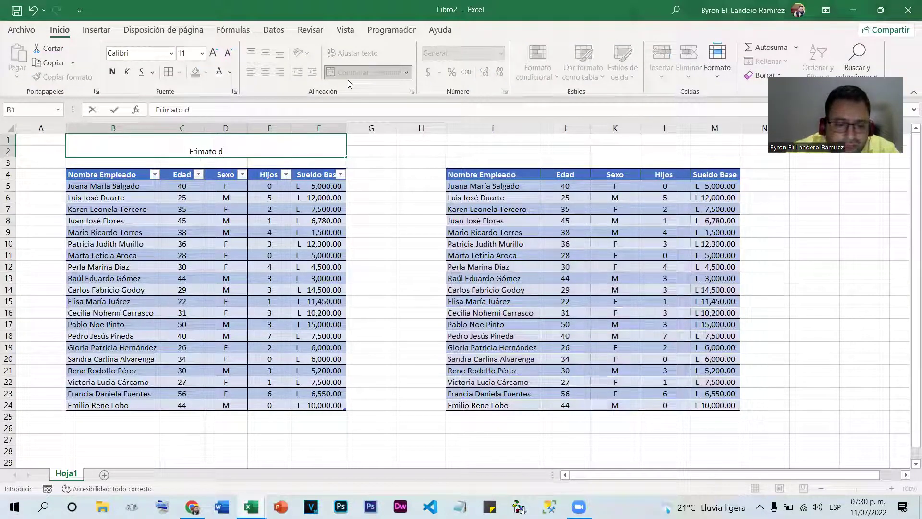
{"action": "type", "text": "e Tabla"}
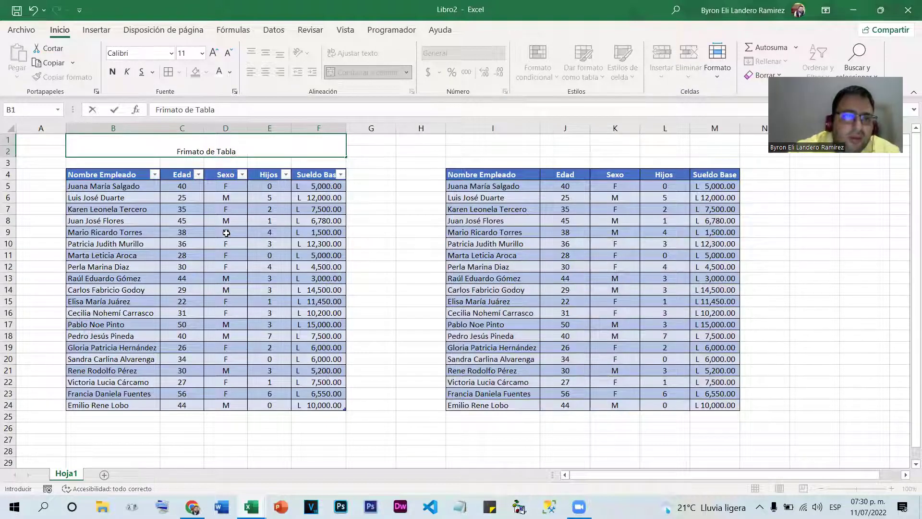
{"action": "left_click", "coordinate": [186, 151]}
{"action": "key", "text": "BackSpace"}
{"action": "key", "text": "Delete"}
{"action": "type", "text": "or"}
{"action": "key", "text": "Return"}
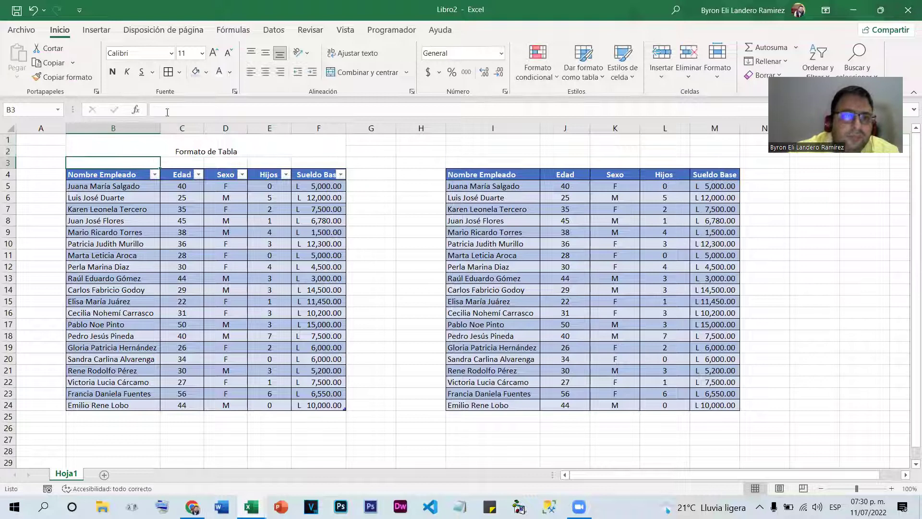
Make the title bold, middle-aligned and 16-point
{"action": "left_click", "coordinate": [192, 146]}
{"action": "left_click", "coordinate": [267, 56]}
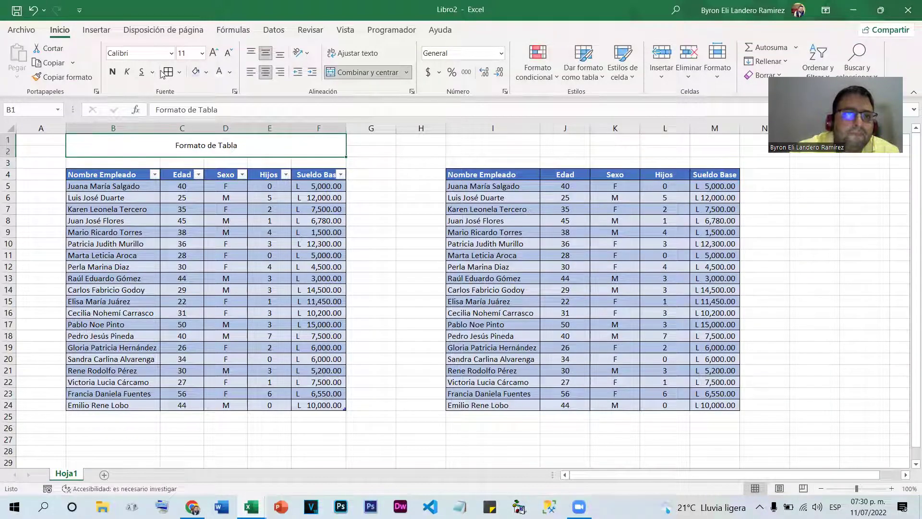
{"action": "left_click", "coordinate": [113, 72]}
{"action": "left_click", "coordinate": [213, 53]}
{"action": "left_click", "coordinate": [214, 52]}
{"action": "left_click", "coordinate": [213, 52]}
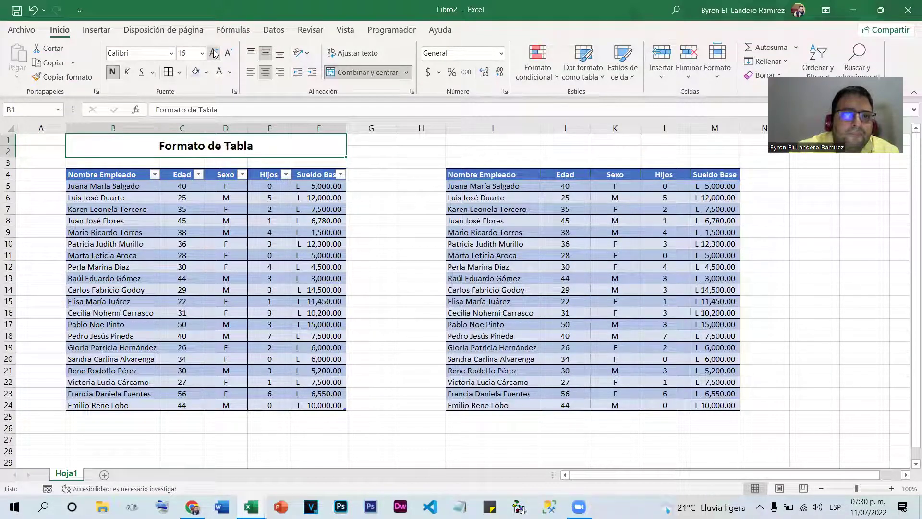
{"action": "left_click", "coordinate": [488, 140]}
{"action": "left_click_drag", "start_coordinate": [681, 153], "coordinate": [721, 151]}
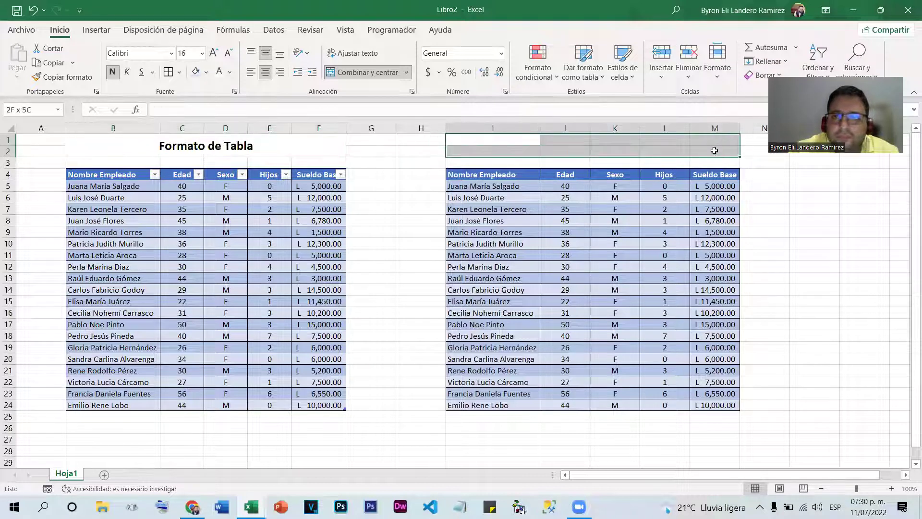
Merge I1:M2 and paste the left table's title into it
{"action": "left_click", "coordinate": [362, 72]}
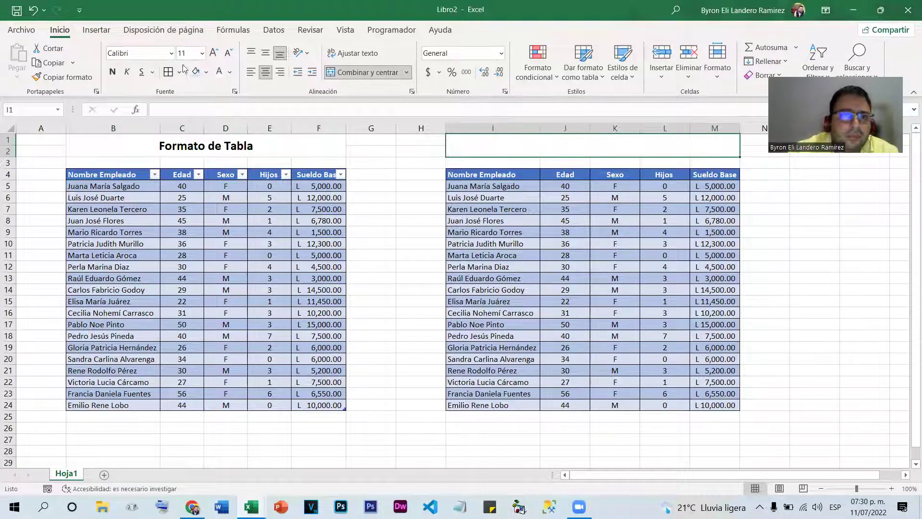
{"action": "left_click", "coordinate": [176, 148]}
{"action": "key", "text": "ctrl+c"}
{"action": "left_click", "coordinate": [610, 145]}
{"action": "key", "text": "ctrl+v"}
Edit the right title to read 'Sin Formato de Tabla'
{"action": "double_click", "coordinate": [610, 146]}
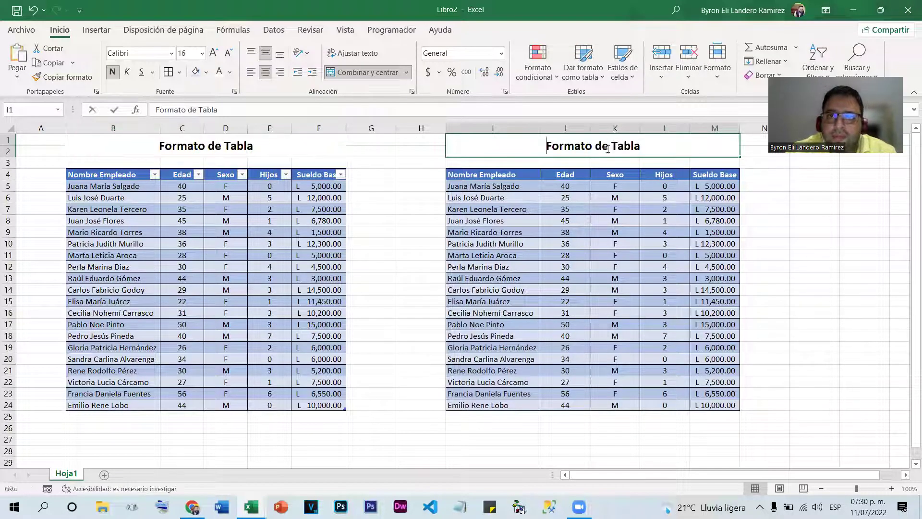
{"action": "left_click_drag", "start_coordinate": [598, 148], "coordinate": [662, 150]}
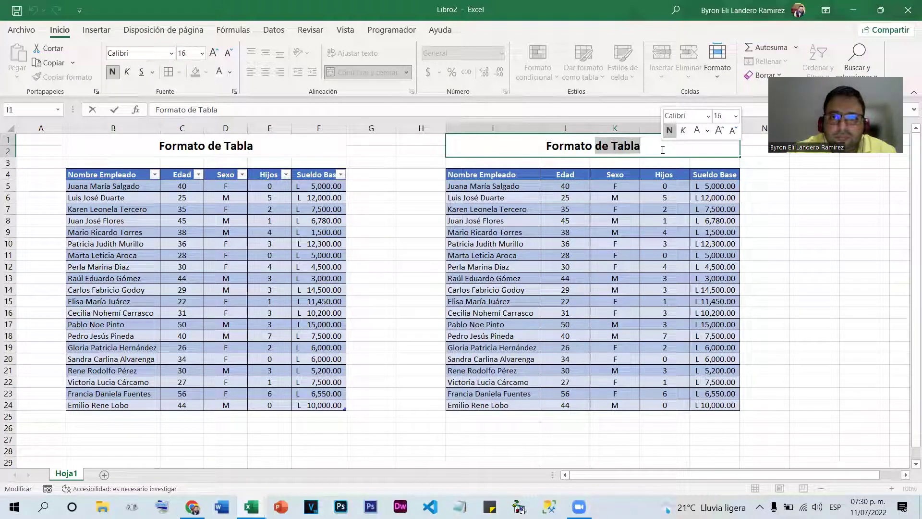
{"action": "left_click", "coordinate": [663, 150]}
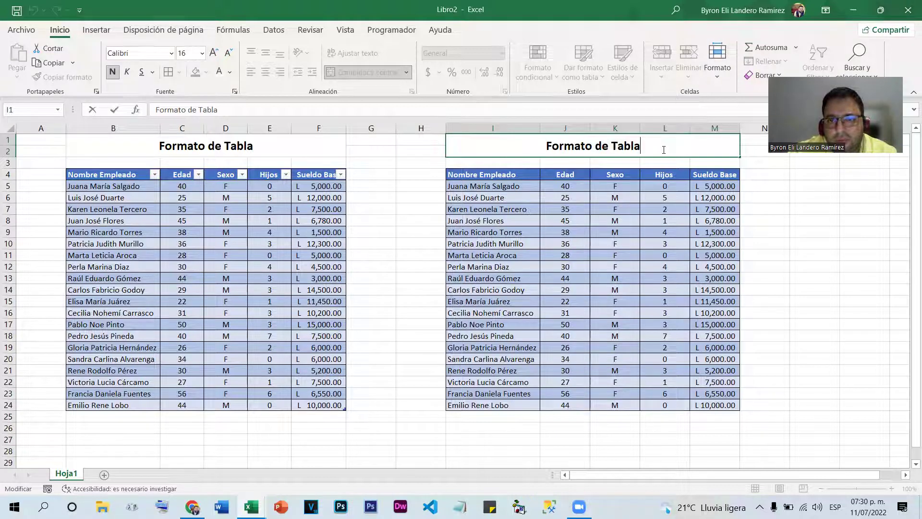
{"action": "left_click_drag", "start_coordinate": [552, 147], "coordinate": [537, 149]}
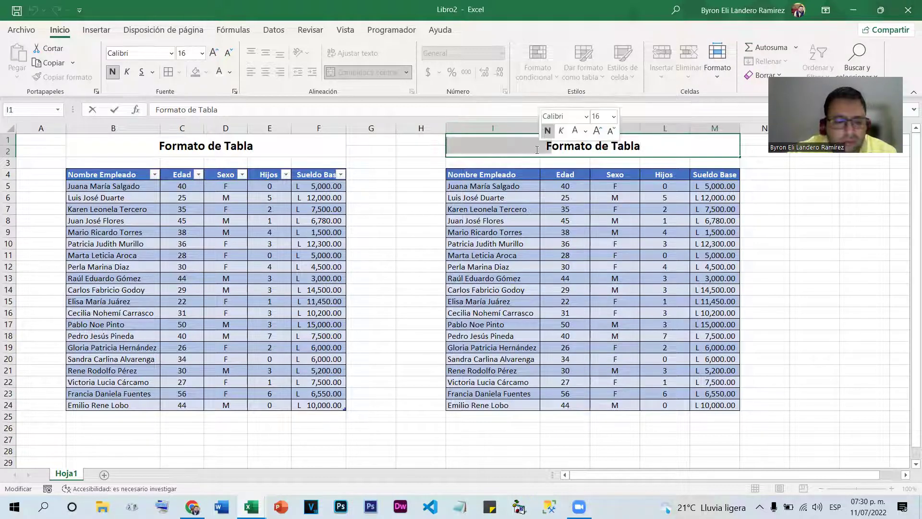
{"action": "type", "text": "Sin"}
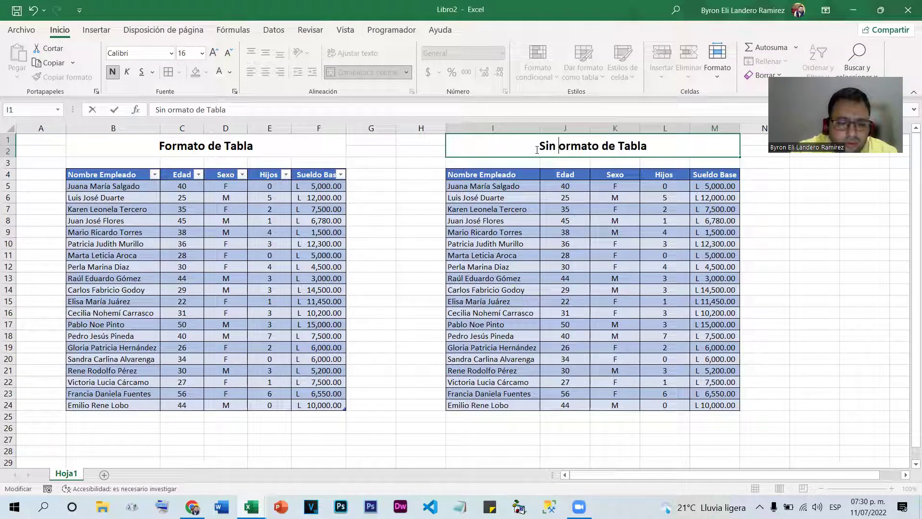
{"action": "type", "text": " F"}
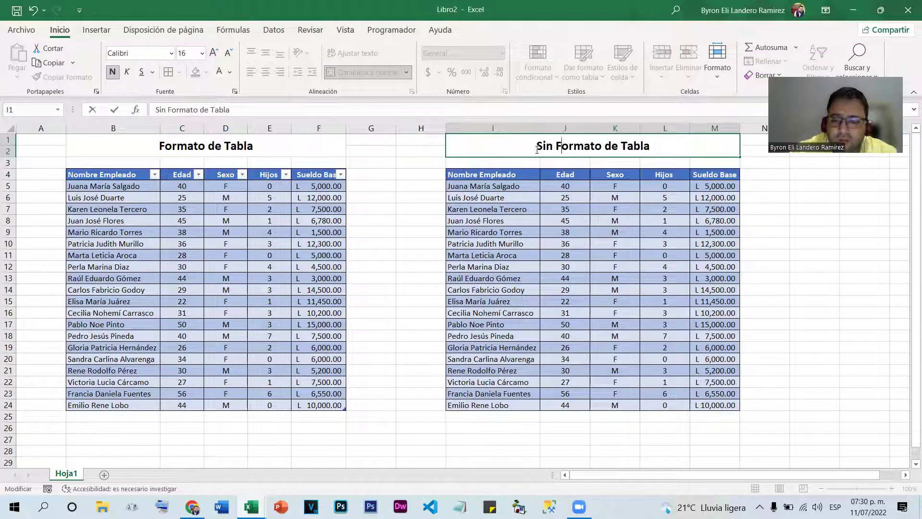
{"action": "key", "text": "Return"}
Change the left title to 'Con Formato de Tabla'
{"action": "double_click", "coordinate": [179, 149]}
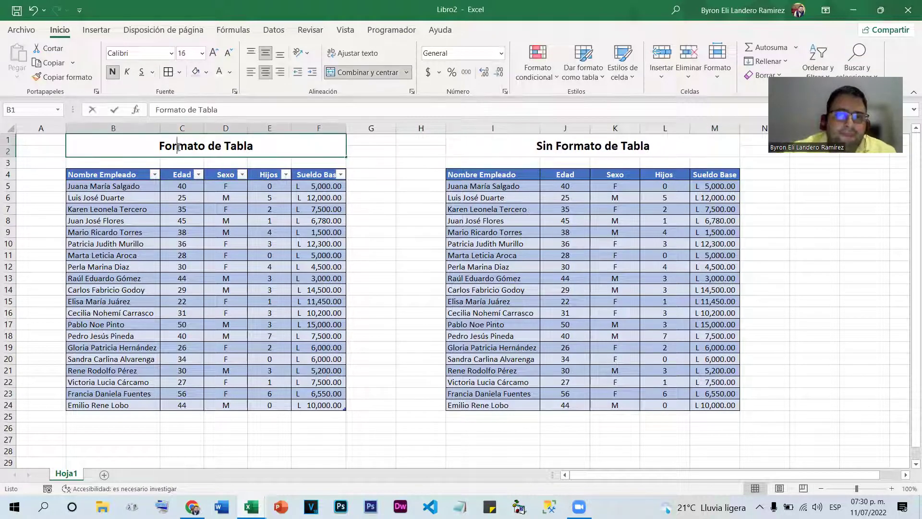
{"action": "left_click", "coordinate": [152, 140]}
{"action": "type", "text": "Con"}
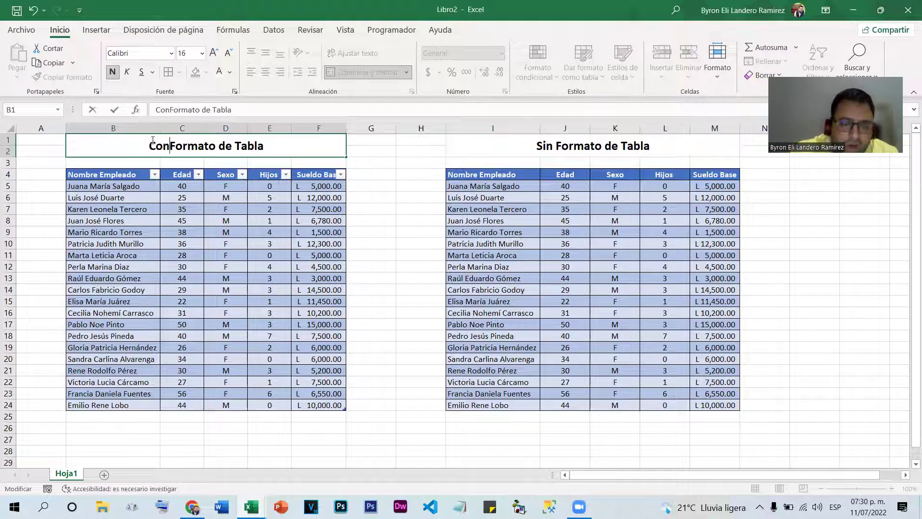
{"action": "left_click", "coordinate": [392, 246]}
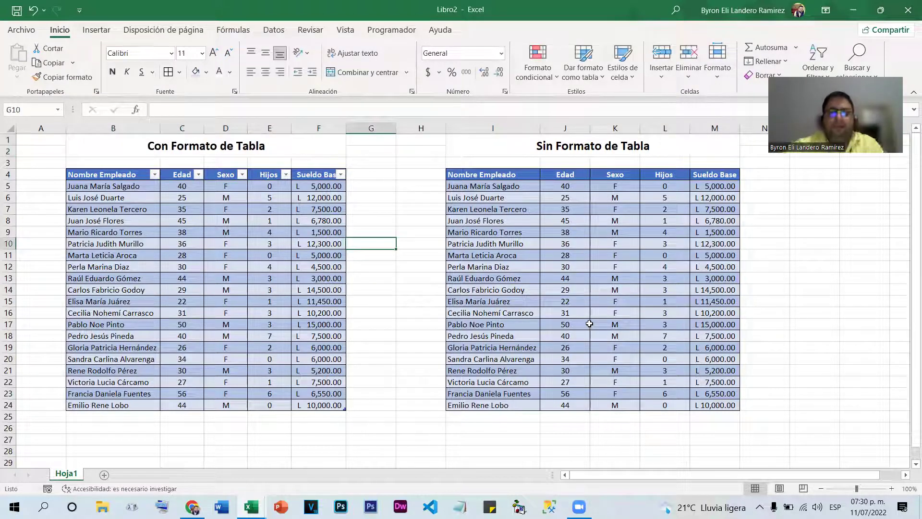
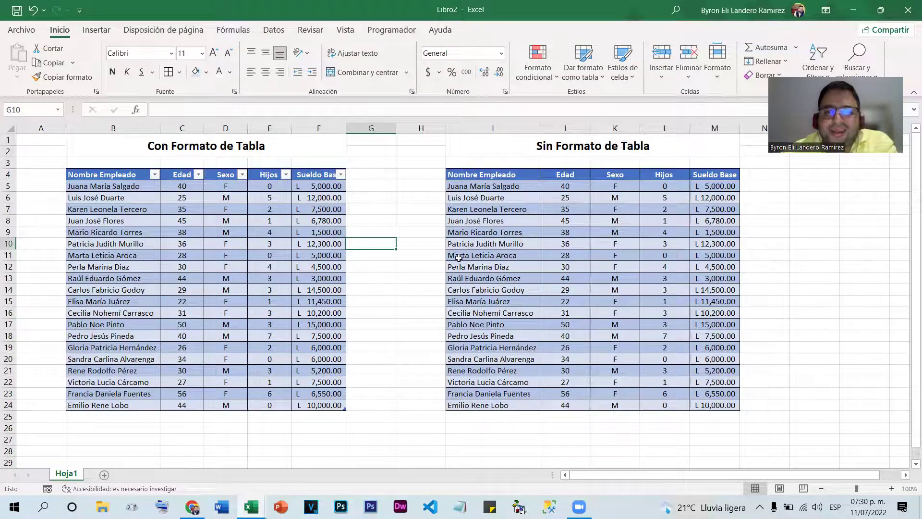
Enter the first new employee's full name in I25, below the unformatted table
{"action": "scroll", "coordinate": [567, 283], "scroll_direction": "down", "scroll_amount": 3}
{"action": "left_click", "coordinate": [488, 312]}
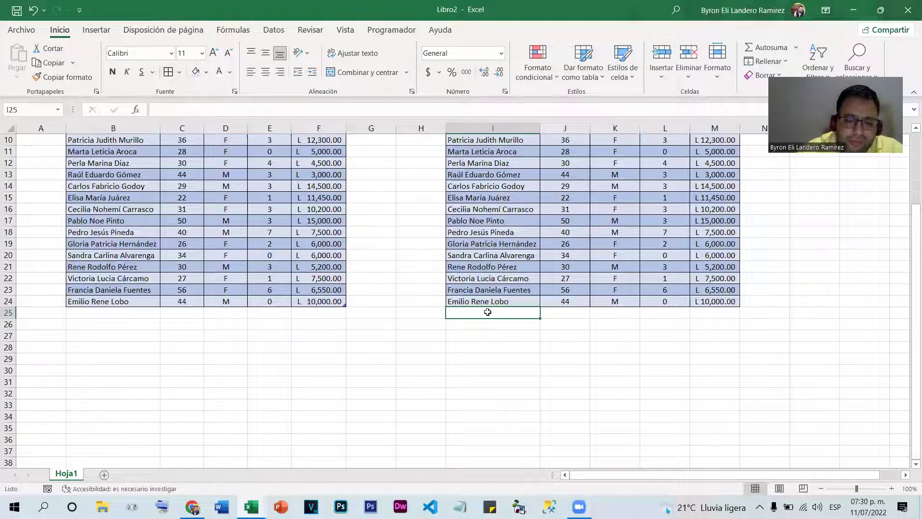
{"action": "key", "text": "Return"}
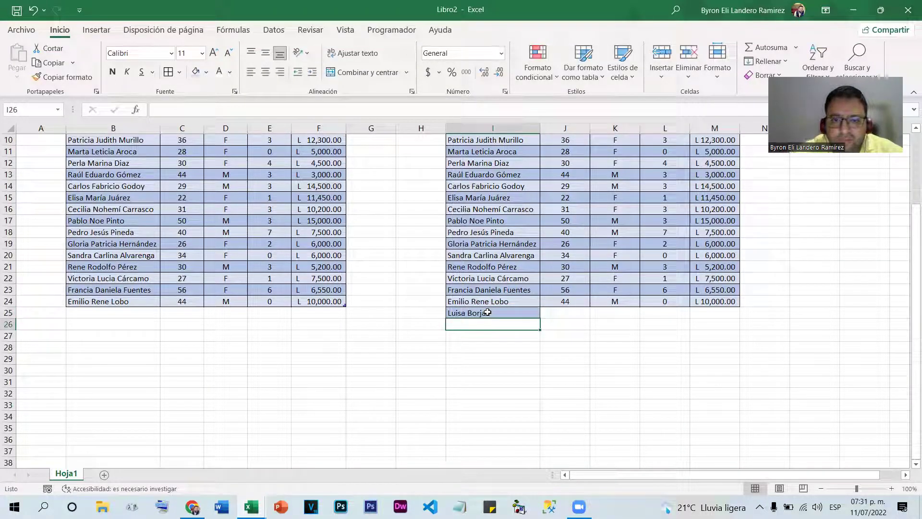
{"action": "left_click", "coordinate": [512, 313]}
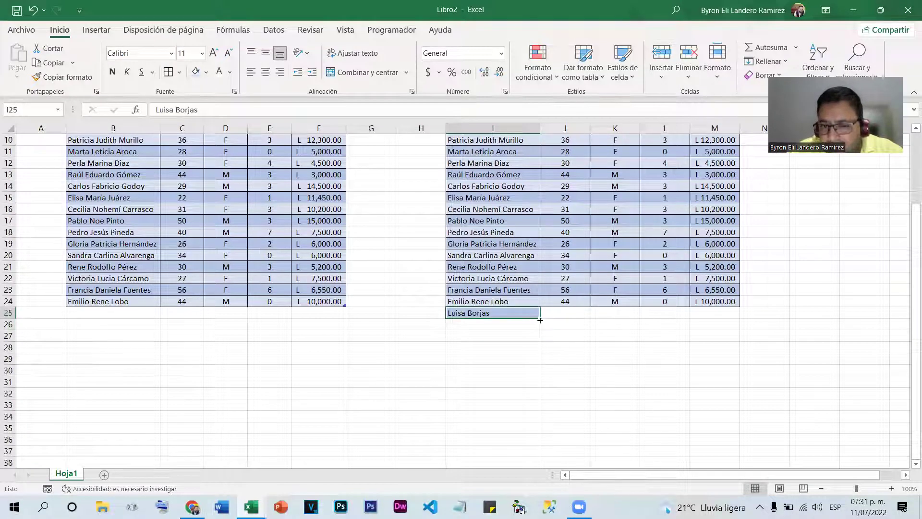
Enter the second new employee's full name in I26 and review both new rows
{"action": "left_click", "coordinate": [512, 324]}
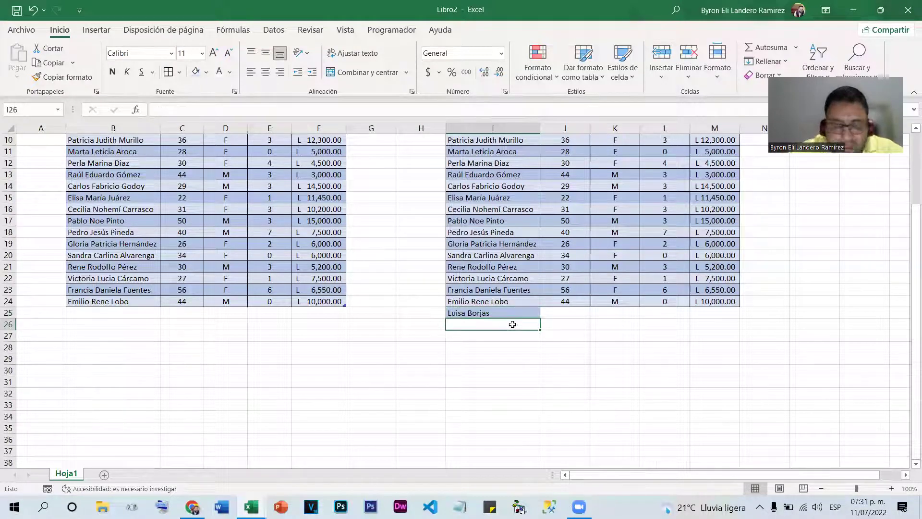
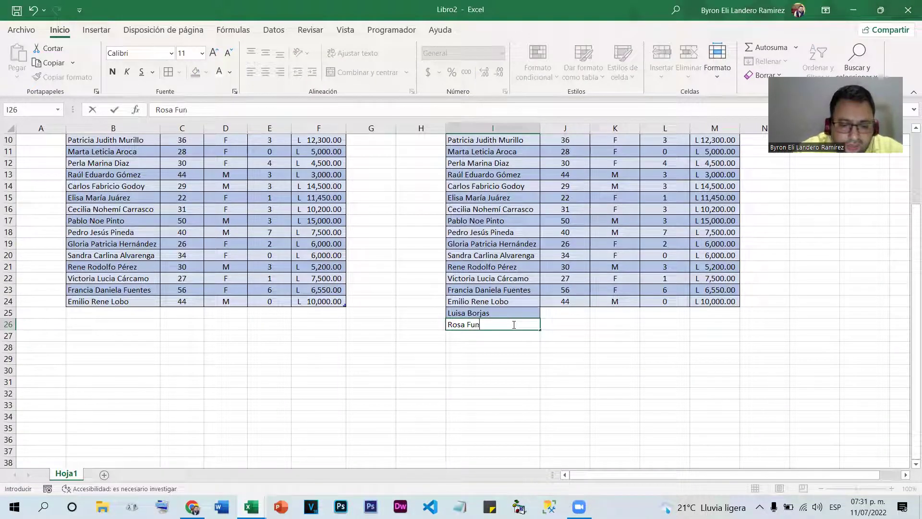
{"action": "key", "text": "Return"}
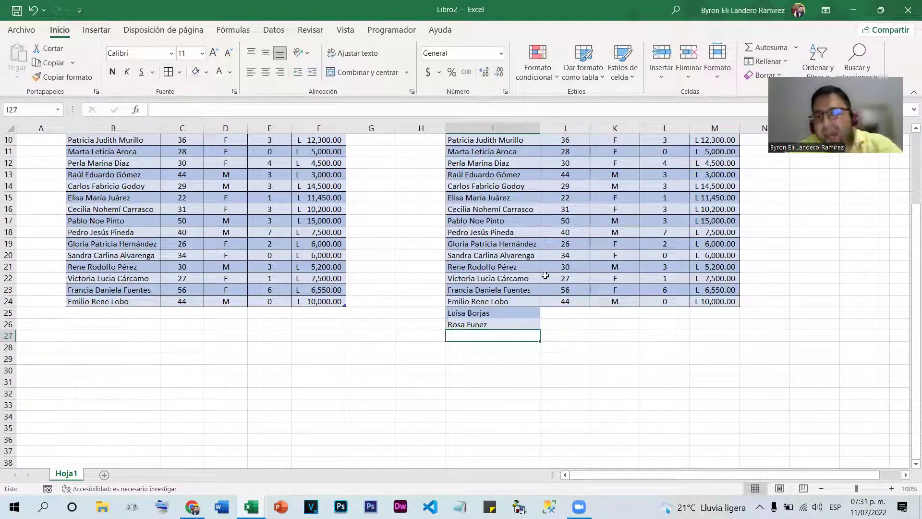
{"action": "scroll", "coordinate": [574, 251], "scroll_direction": "up", "scroll_amount": 2}
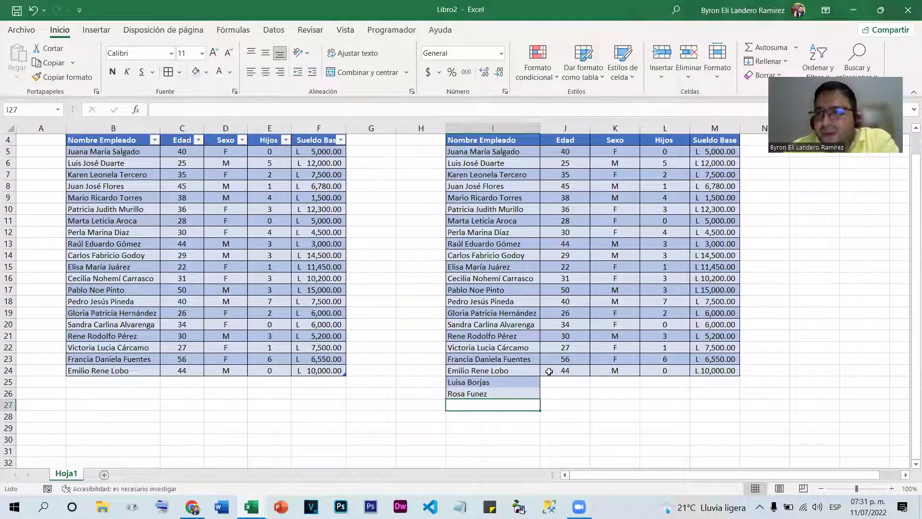
{"action": "scroll", "coordinate": [549, 341], "scroll_direction": "down", "scroll_amount": 2}
{"action": "left_click", "coordinate": [525, 310]}
{"action": "left_click", "coordinate": [516, 324]}
{"action": "left_click", "coordinate": [514, 310]}
{"action": "left_click", "coordinate": [509, 341]}
{"action": "left_click", "coordinate": [514, 313]}
{"action": "left_click", "coordinate": [522, 320]}
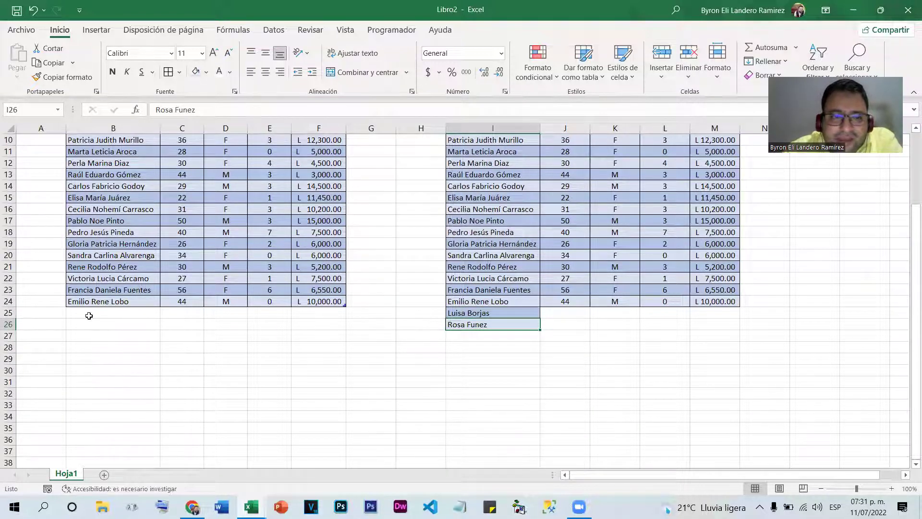
Type the two new employees' names into B25 and B26 so the formatted table extends over both rows
{"action": "left_click", "coordinate": [89, 313]}
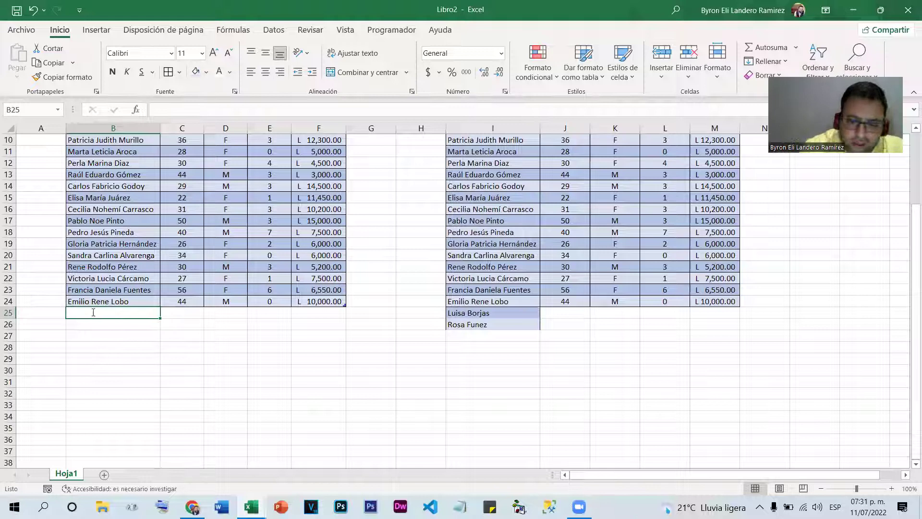
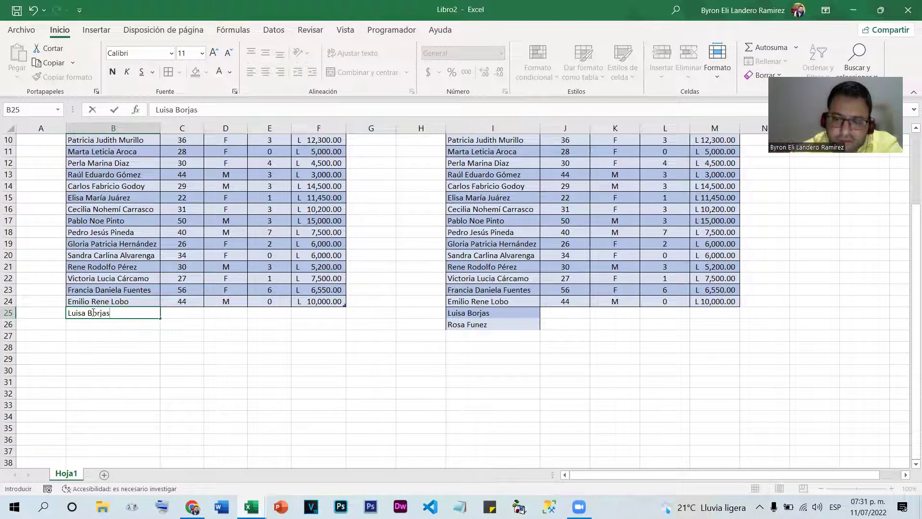
{"action": "key", "text": "Return"}
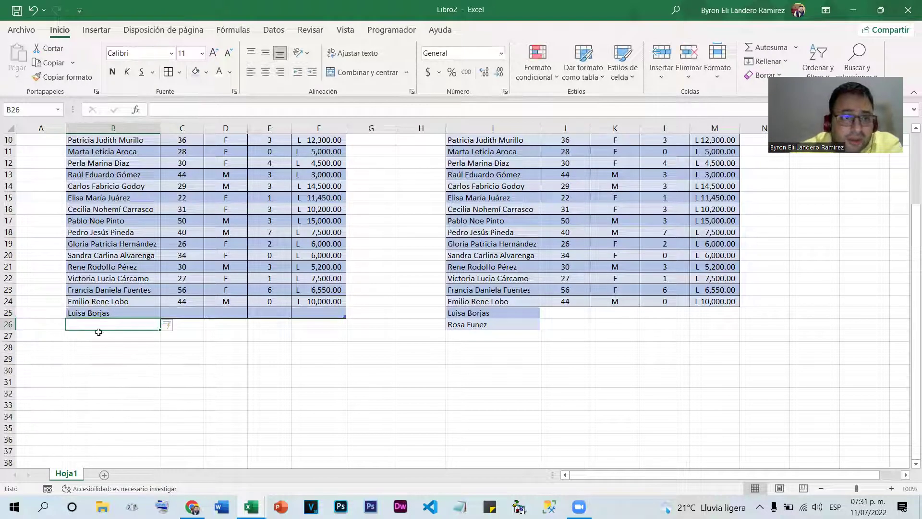
{"action": "left_click_drag", "start_coordinate": [95, 313], "coordinate": [330, 315]}
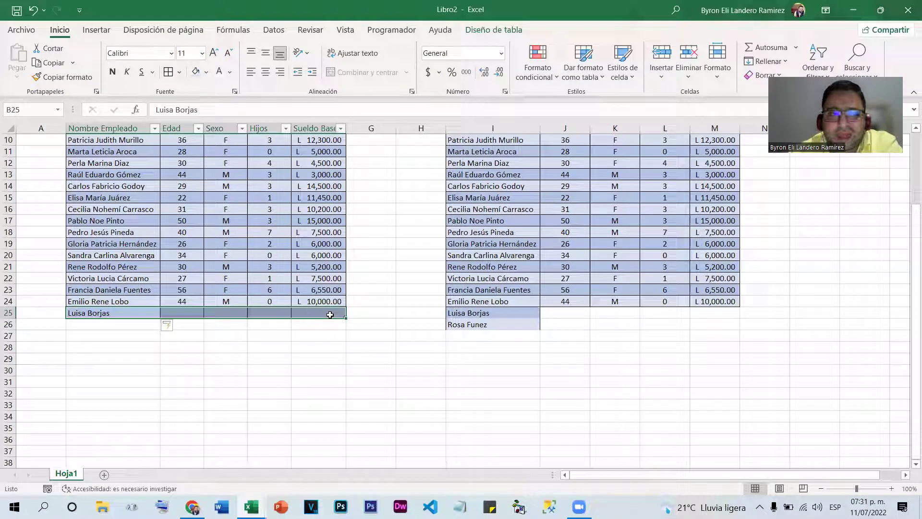
{"action": "left_click", "coordinate": [249, 312]}
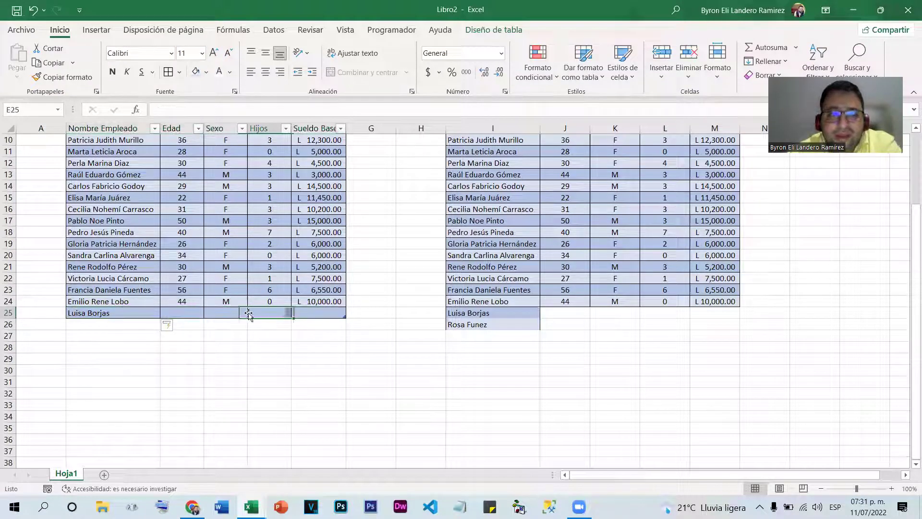
{"action": "left_click", "coordinate": [120, 325]}
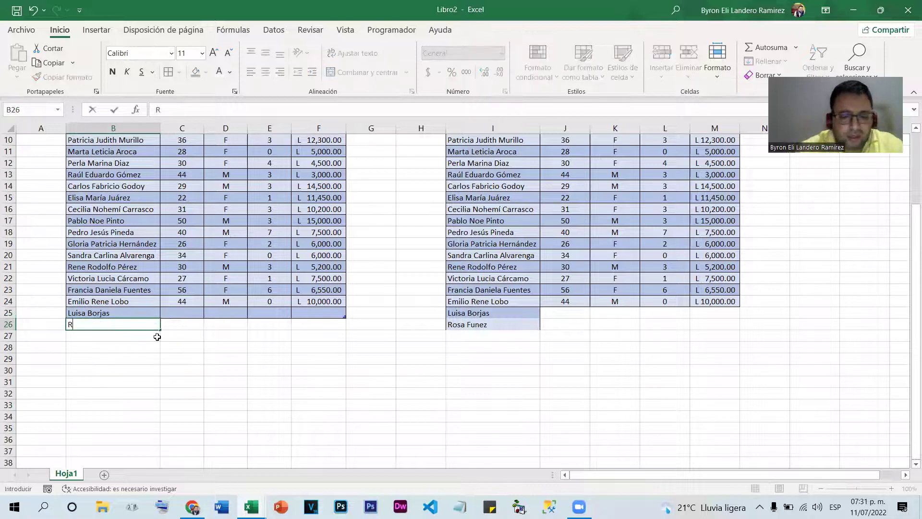
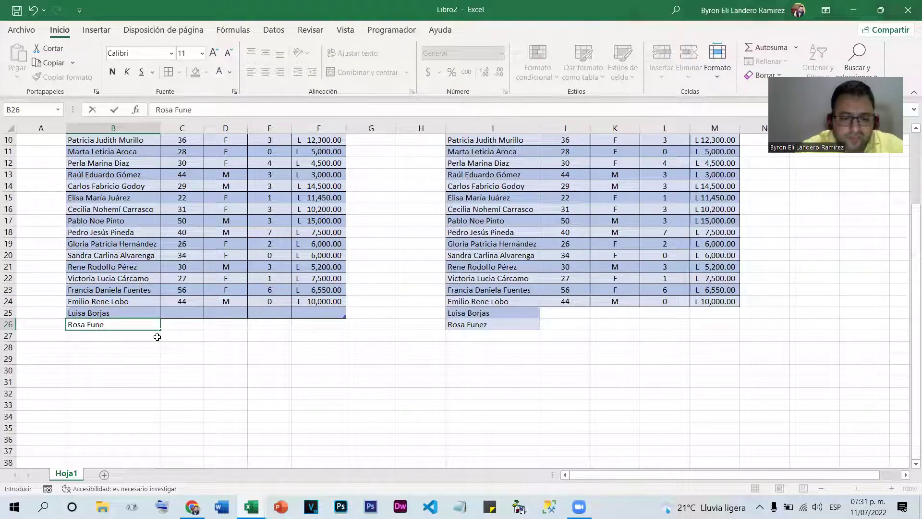
{"action": "key", "text": "Return"}
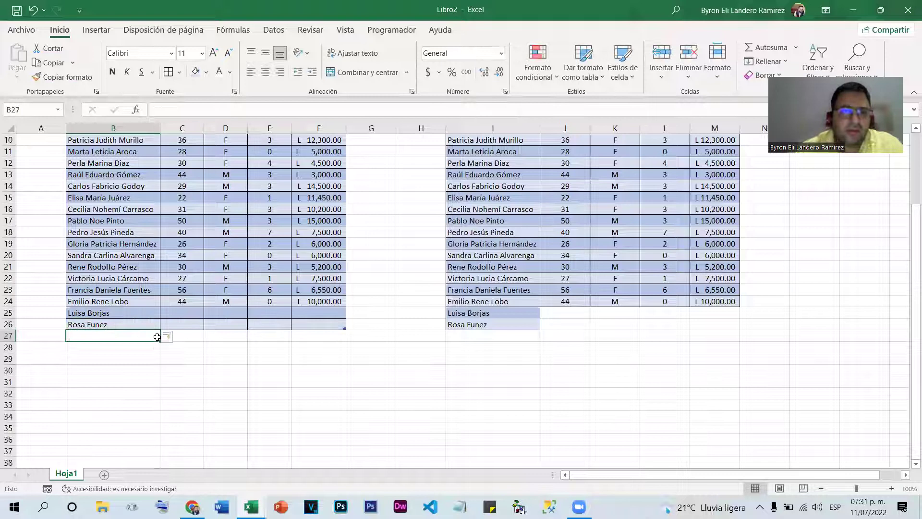
{"action": "scroll", "coordinate": [491, 311], "scroll_direction": "up", "scroll_amount": 3}
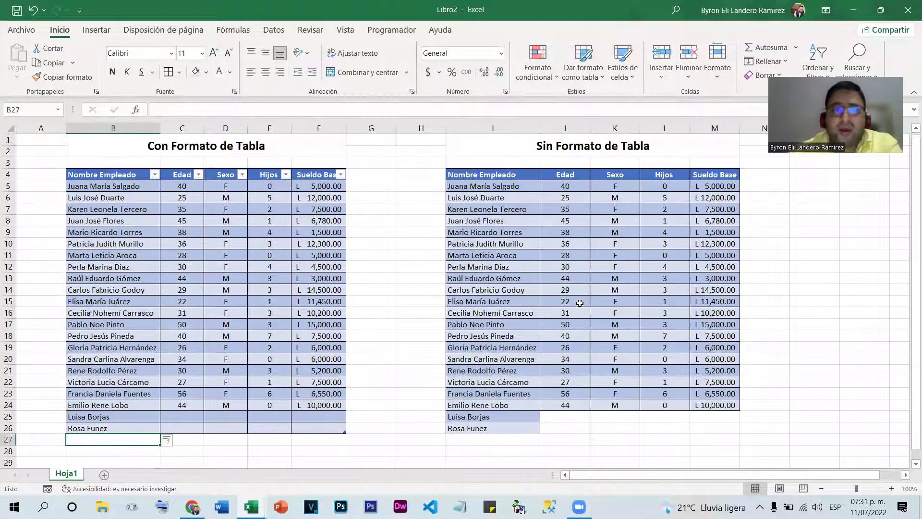
Add a Bonos heading in G4 so the formatted table expands to include column G
{"action": "left_click", "coordinate": [340, 174]}
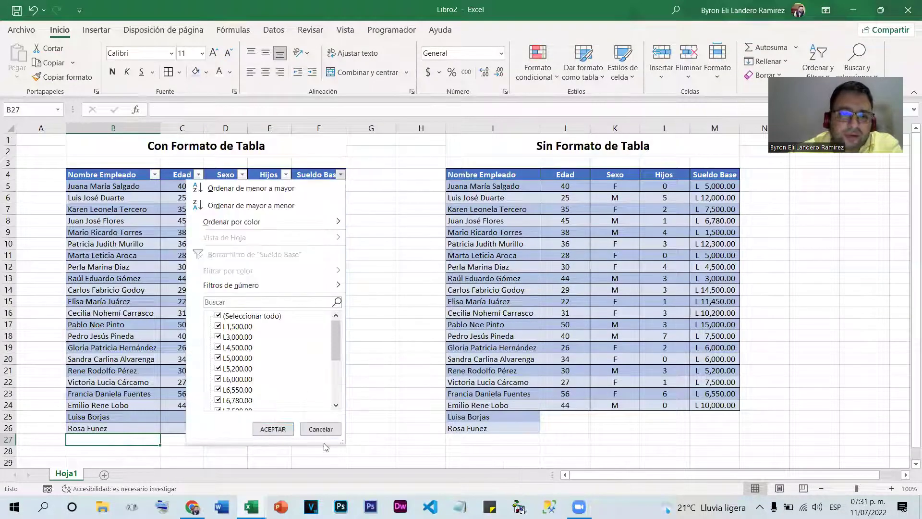
{"action": "left_click", "coordinate": [361, 175]}
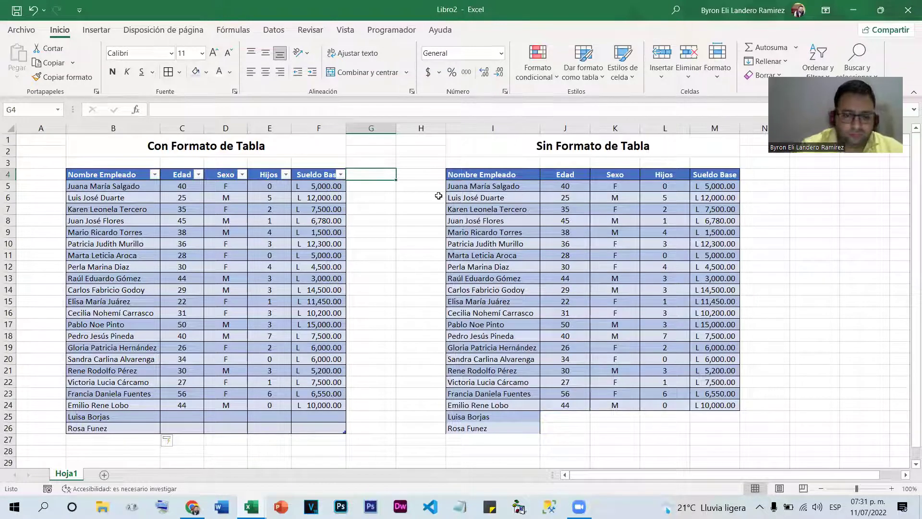
{"action": "type", "text": "Bonos"}
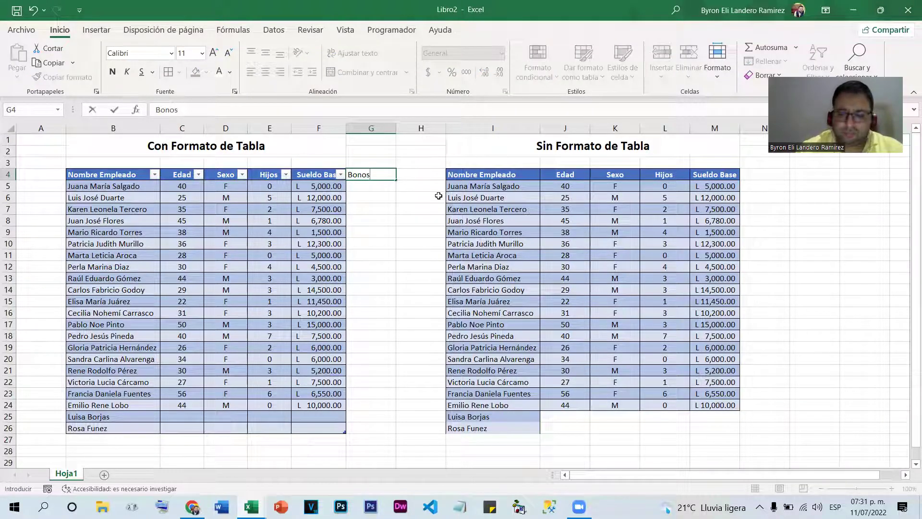
{"action": "key", "text": "Return"}
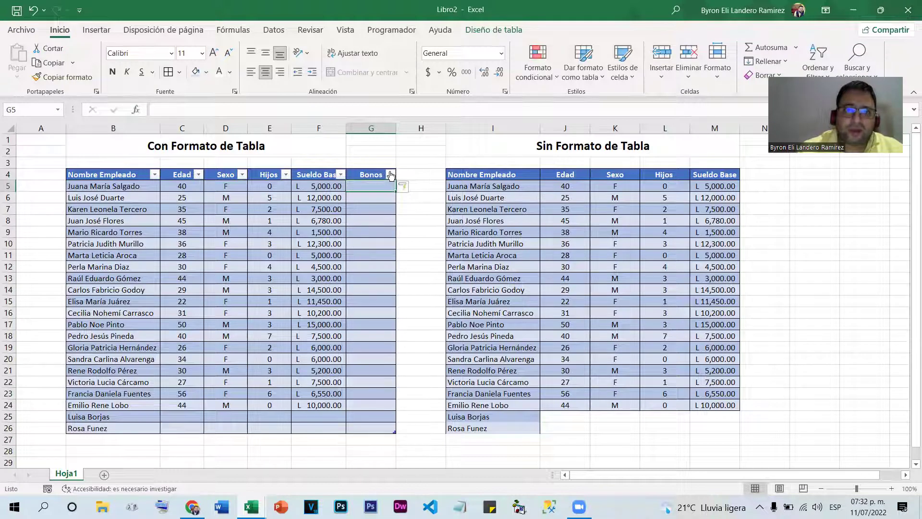
{"action": "left_click", "coordinate": [412, 252]}
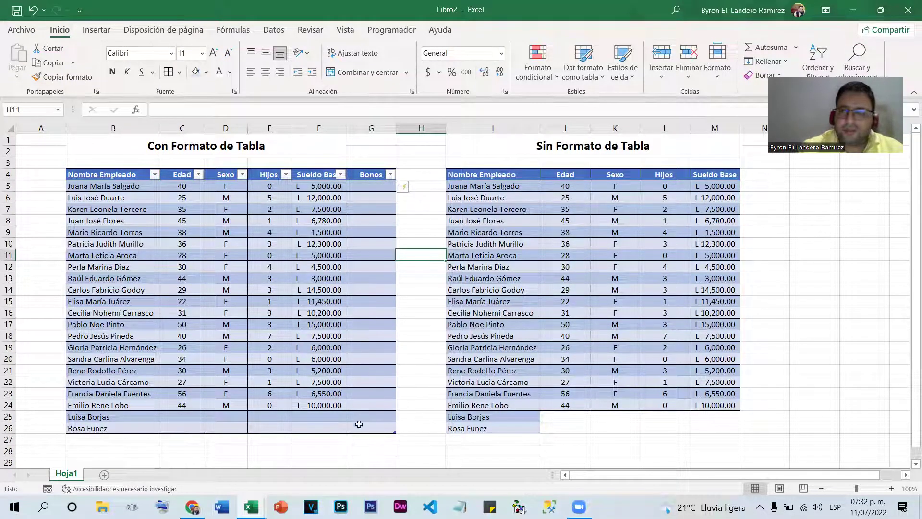
Add a Bonos heading in N4 for the plain table and select its empty cells N5:N24
{"action": "left_click", "coordinate": [763, 175]}
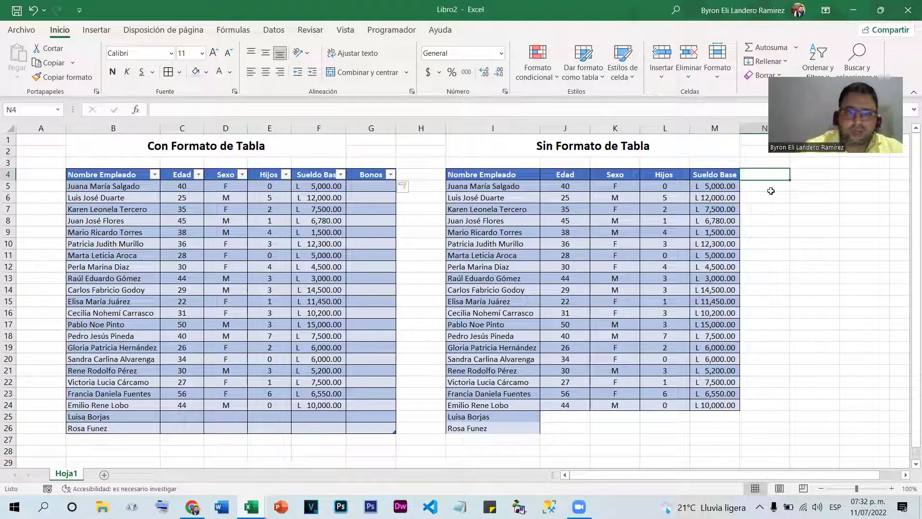
{"action": "type", "text": "Bonp"}
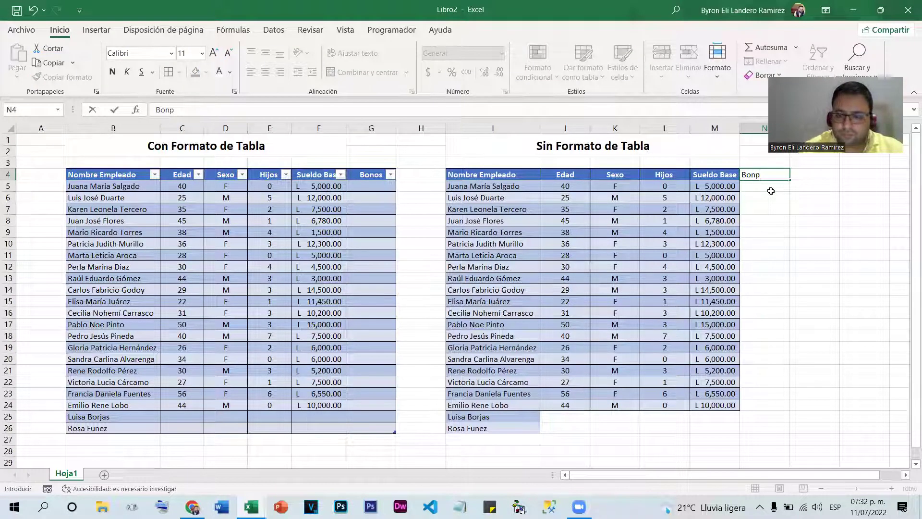
{"action": "key", "text": "BackSpace"}
{"action": "type", "text": "os"}
{"action": "key", "text": "Return"}
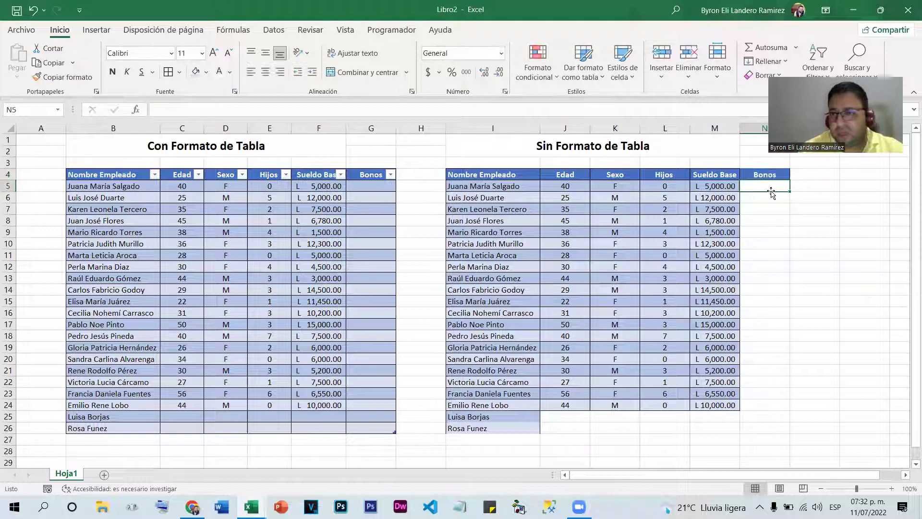
{"action": "key", "text": "Down"}
{"action": "key", "text": "Down"}
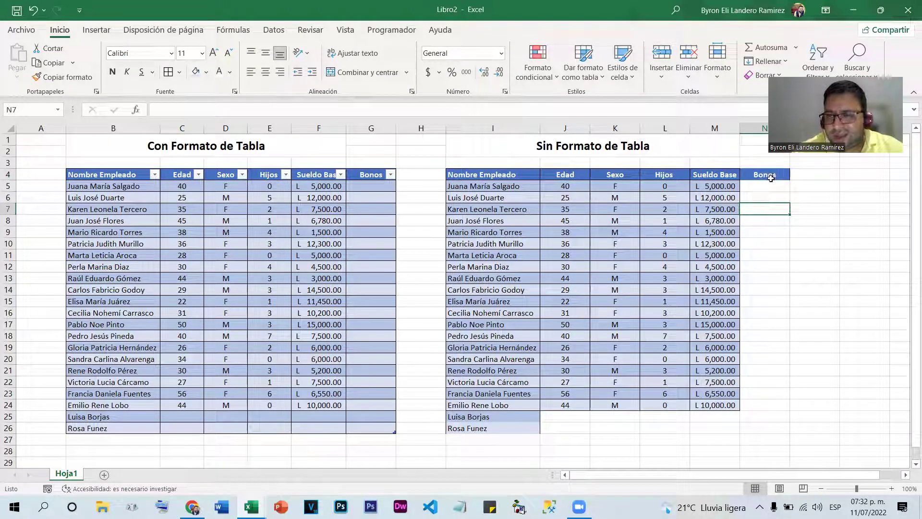
{"action": "left_click_drag", "start_coordinate": [764, 186], "coordinate": [782, 406]}
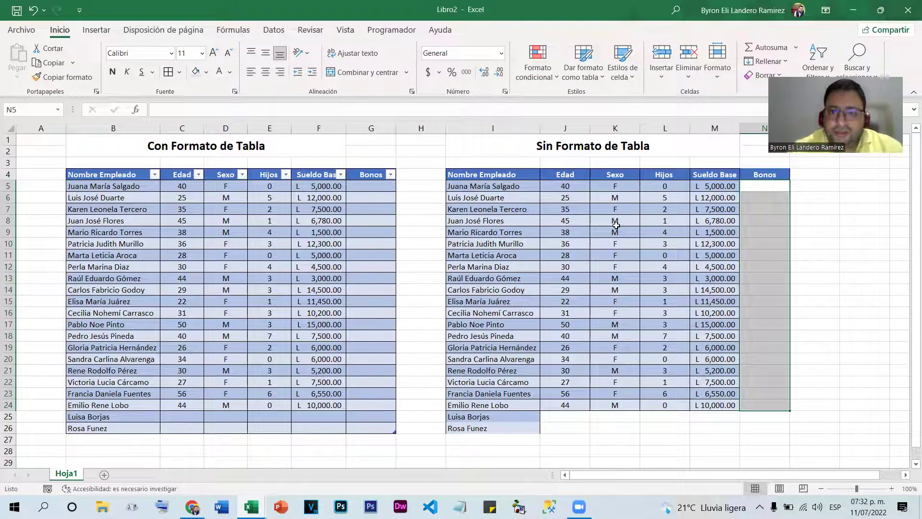
{"action": "left_click", "coordinate": [319, 311]}
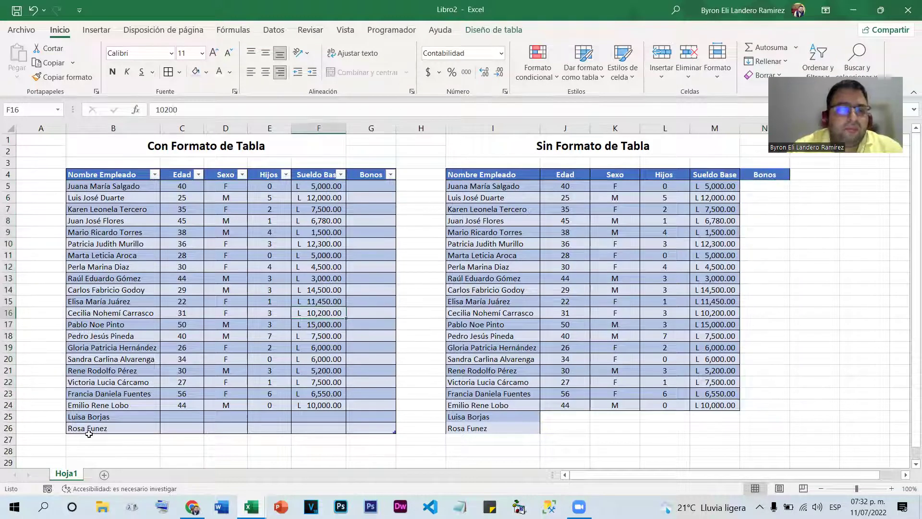
{"action": "left_click_drag", "start_coordinate": [8, 416], "coordinate": [4, 450]}
{"action": "right_click", "coordinate": [8, 428]}
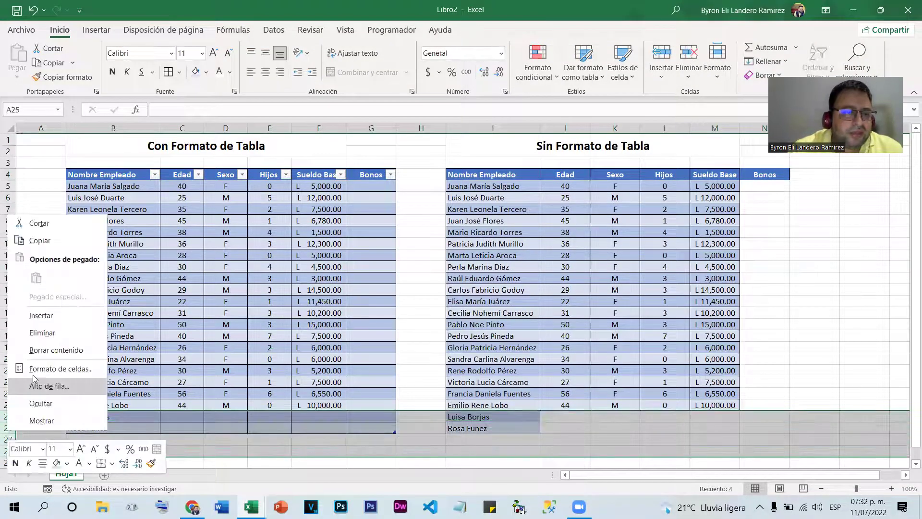
{"action": "left_click", "coordinate": [58, 332]}
{"action": "left_click", "coordinate": [371, 417]}
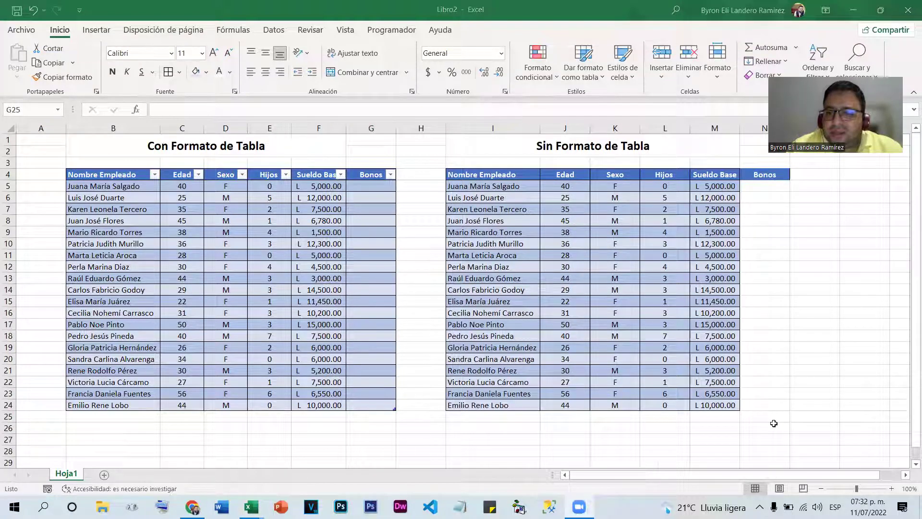
{"action": "left_click", "coordinate": [183, 416]}
{"action": "key", "text": "Up"}
{"action": "key", "text": "Up"}
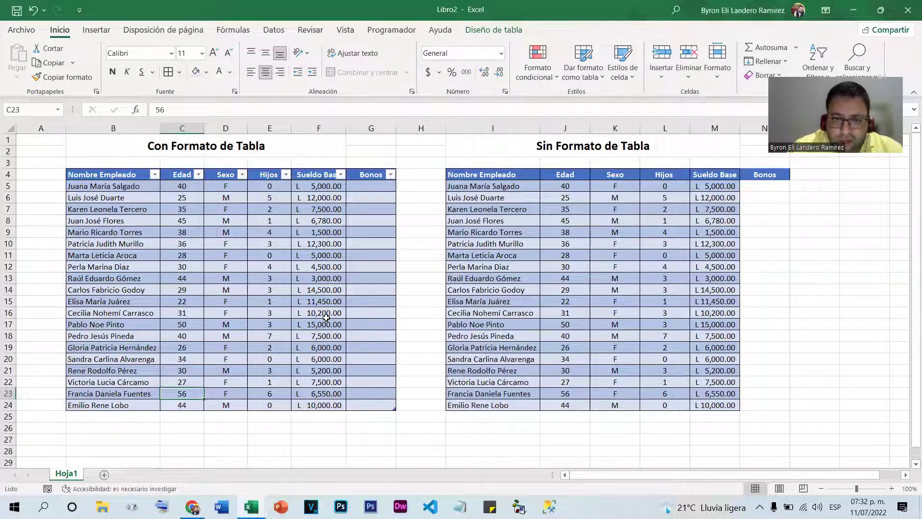
{"action": "left_click", "coordinate": [246, 311]}
{"action": "left_click", "coordinate": [237, 339]}
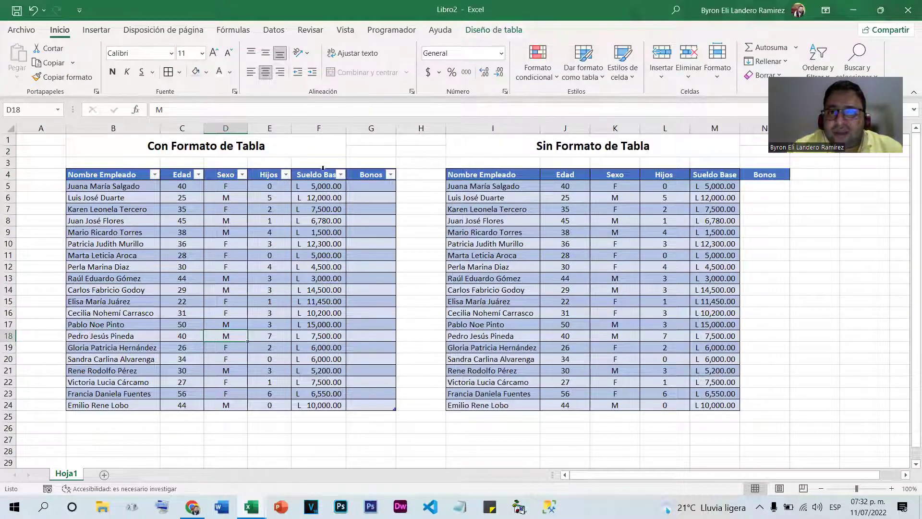
{"action": "left_click", "coordinate": [603, 317]}
{"action": "left_click", "coordinate": [592, 269]}
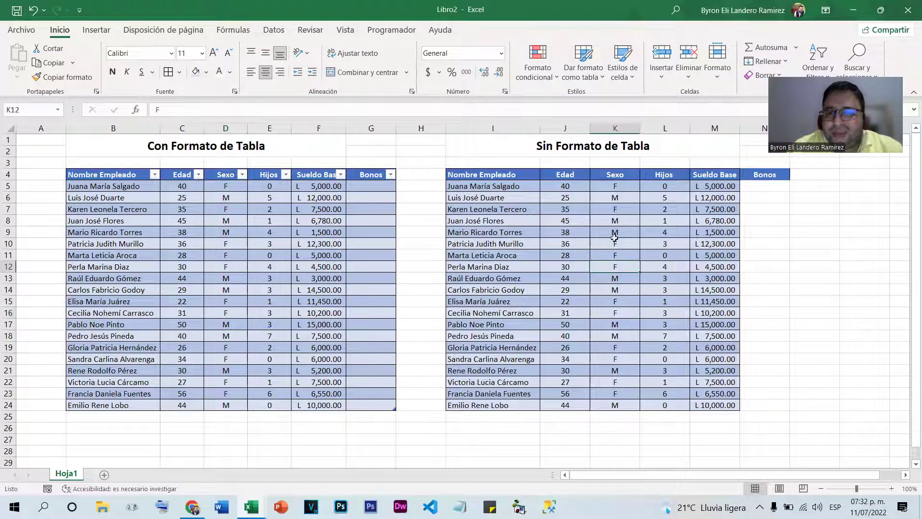
{"action": "left_click", "coordinate": [563, 219]}
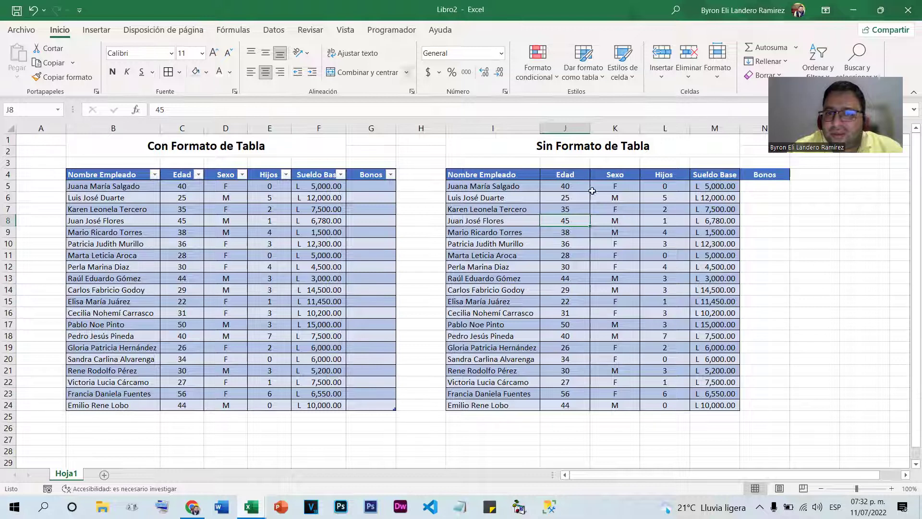
{"action": "left_click", "coordinate": [625, 252]}
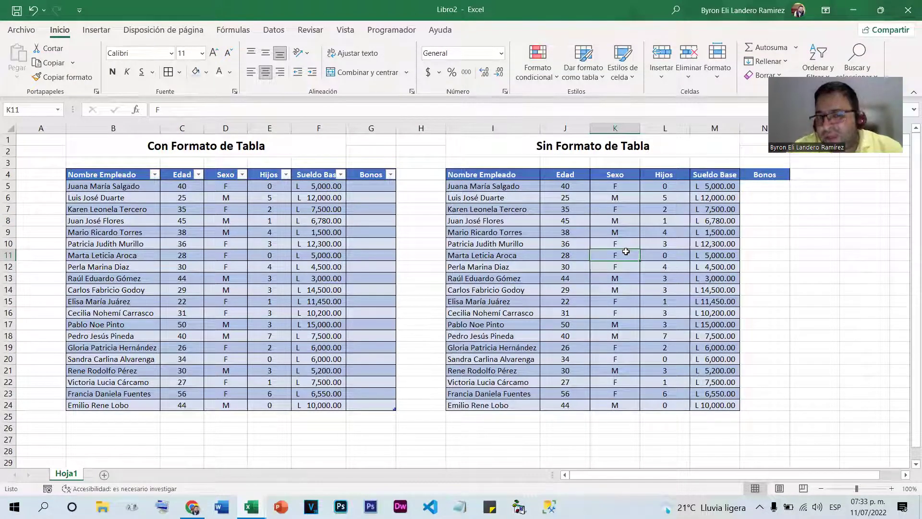
{"action": "left_click", "coordinate": [216, 246]}
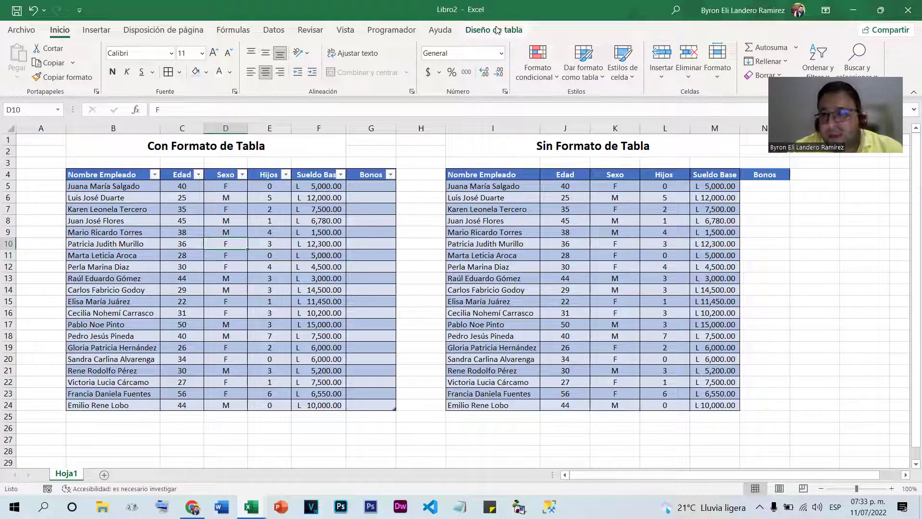
Add the formatted table's total row and undo it, then delete column G's empty Bonos column
{"action": "left_click", "coordinate": [473, 30]}
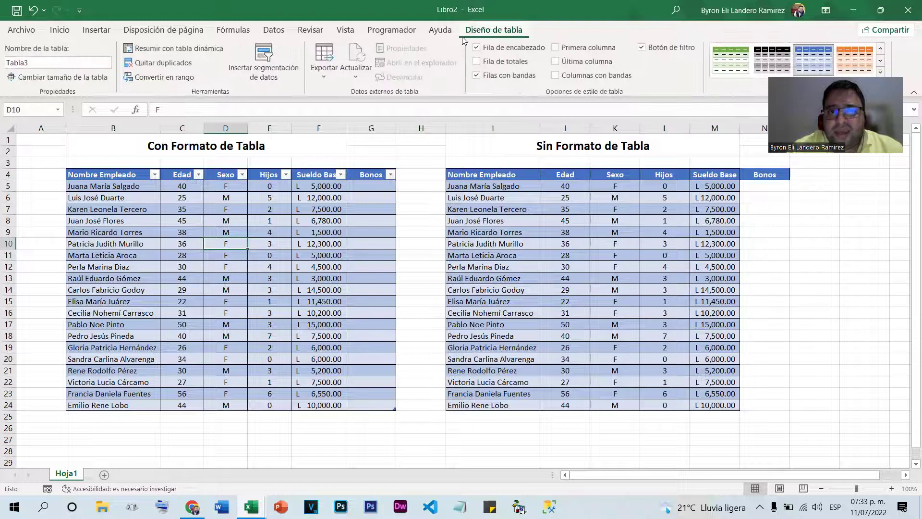
{"action": "left_click", "coordinate": [242, 264]}
{"action": "left_click", "coordinate": [165, 245]}
{"action": "left_click", "coordinate": [220, 205]}
{"action": "left_click", "coordinate": [311, 210]}
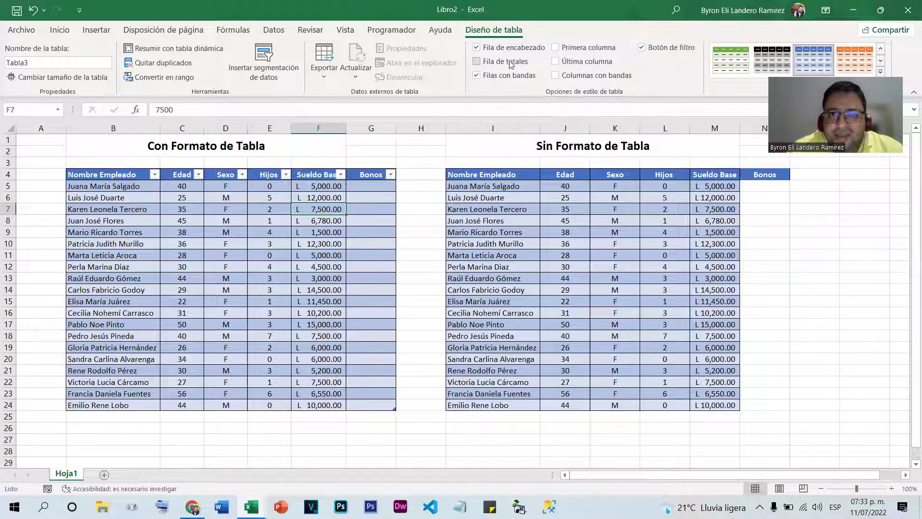
{"action": "left_click", "coordinate": [477, 62]}
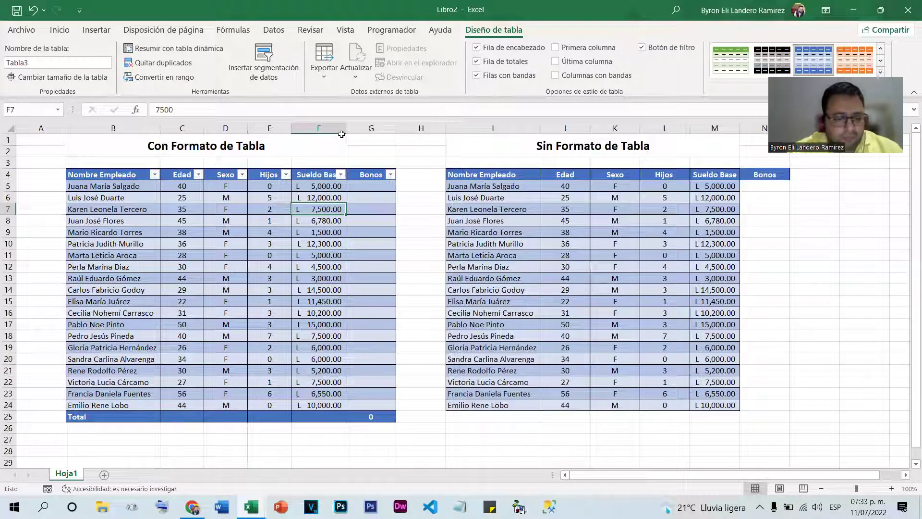
{"action": "key", "text": "ctrl+z"}
{"action": "right_click", "coordinate": [367, 128]}
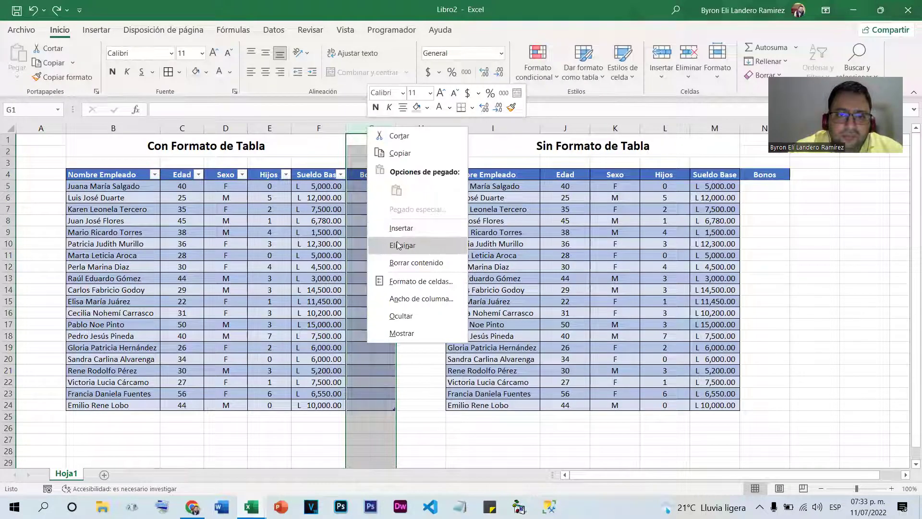
{"action": "left_click", "coordinate": [397, 245]}
Delete the right table's empty Bonos column
{"action": "left_click", "coordinate": [614, 128]}
{"action": "right_click", "coordinate": [711, 130]}
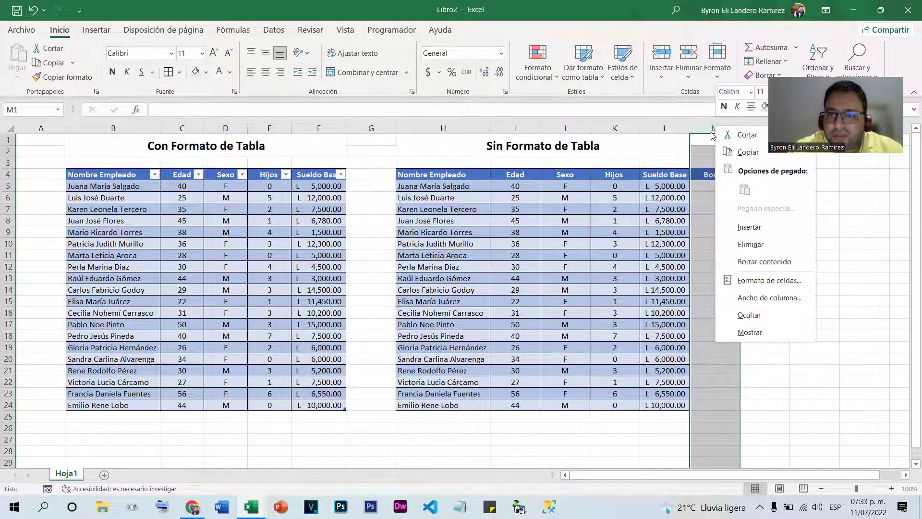
{"action": "left_click", "coordinate": [754, 244]}
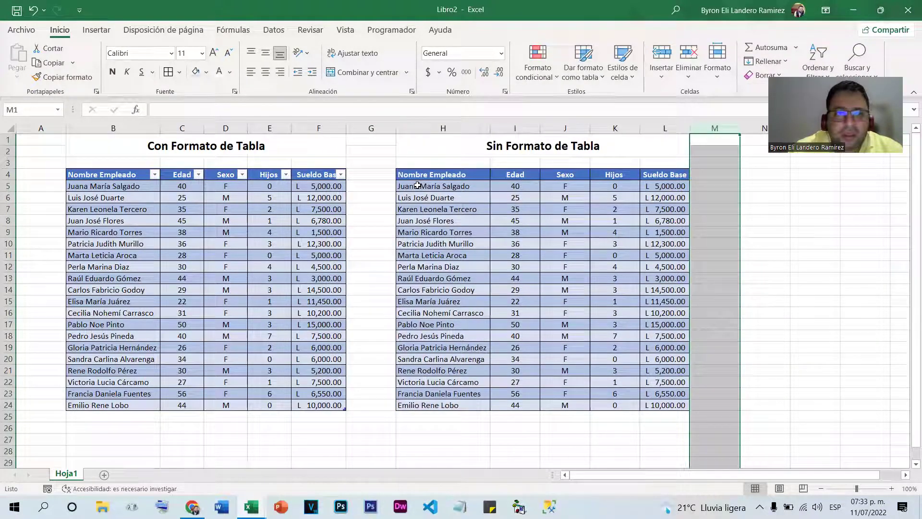
Turn on the formatted table's Total row, which sums Sueldo Base to L 157,480.00
{"action": "left_click", "coordinate": [232, 301]}
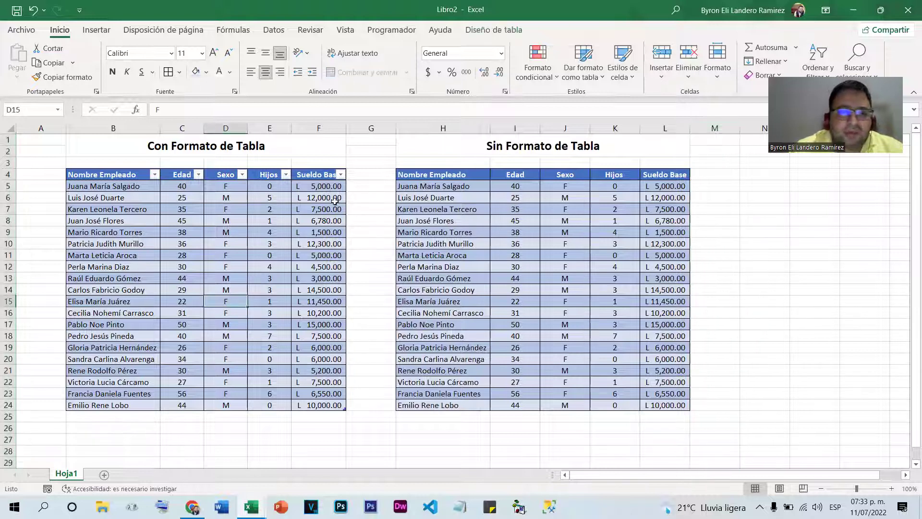
{"action": "left_click", "coordinate": [478, 31]}
{"action": "left_click", "coordinate": [500, 62]}
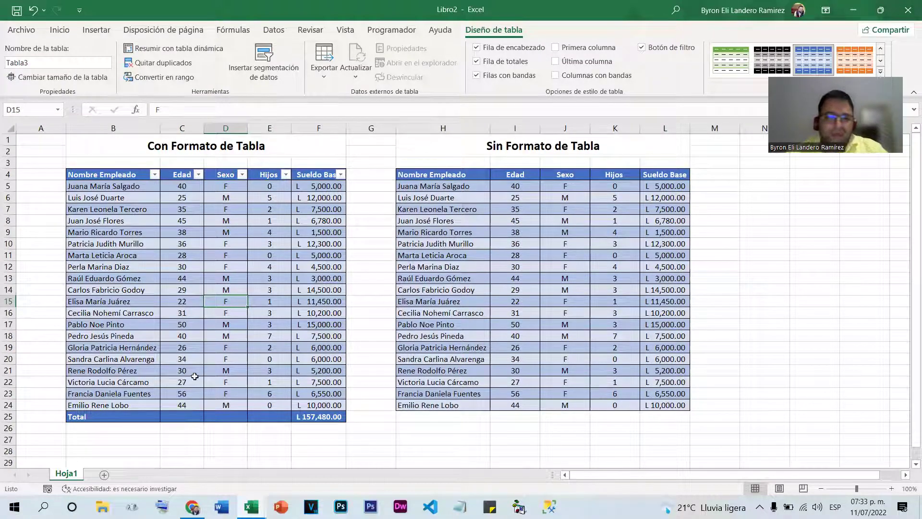
{"action": "scroll", "coordinate": [278, 261], "scroll_direction": "down", "scroll_amount": 1}
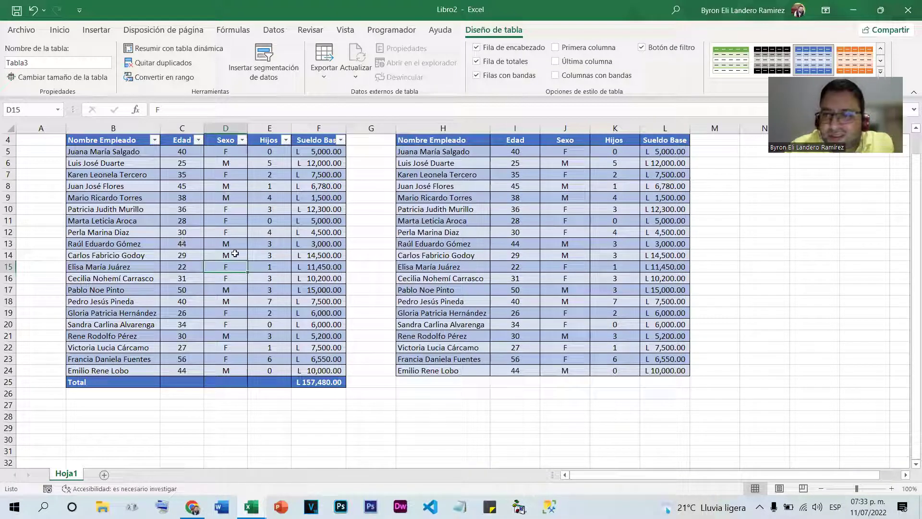
{"action": "scroll", "coordinate": [274, 261], "scroll_direction": "up", "scroll_amount": 1}
{"action": "scroll", "coordinate": [274, 261], "scroll_direction": "down", "scroll_amount": 1}
{"action": "scroll", "coordinate": [309, 338], "scroll_direction": "up", "scroll_amount": 1}
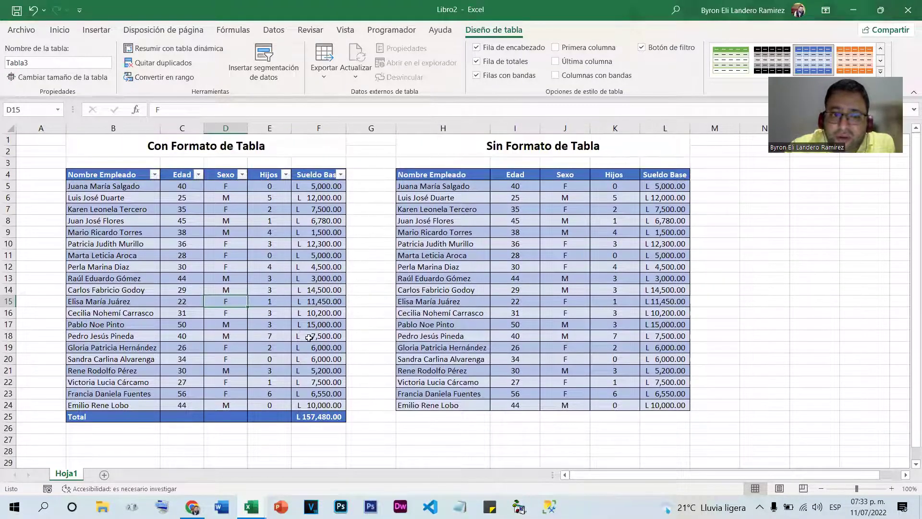
Explore the Sueldo Base total's function list and switch it to an average
{"action": "left_click", "coordinate": [276, 417]}
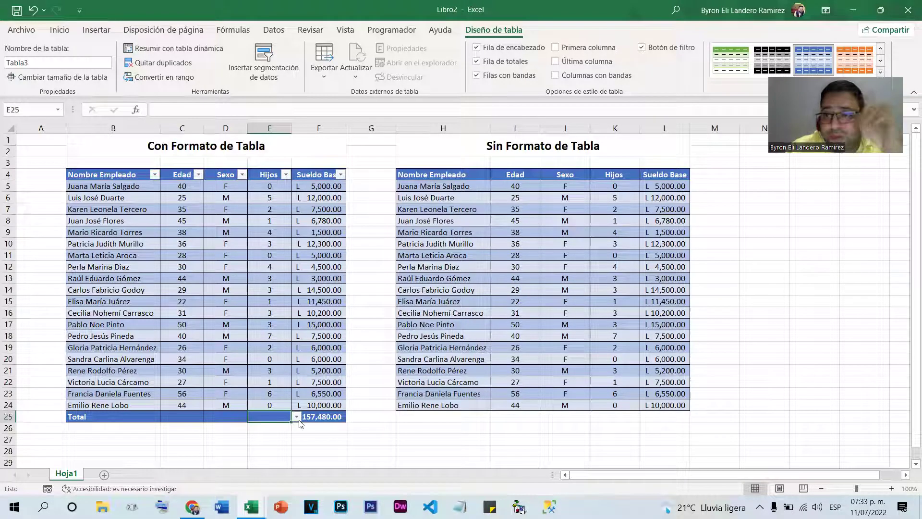
{"action": "left_click", "coordinate": [320, 413]}
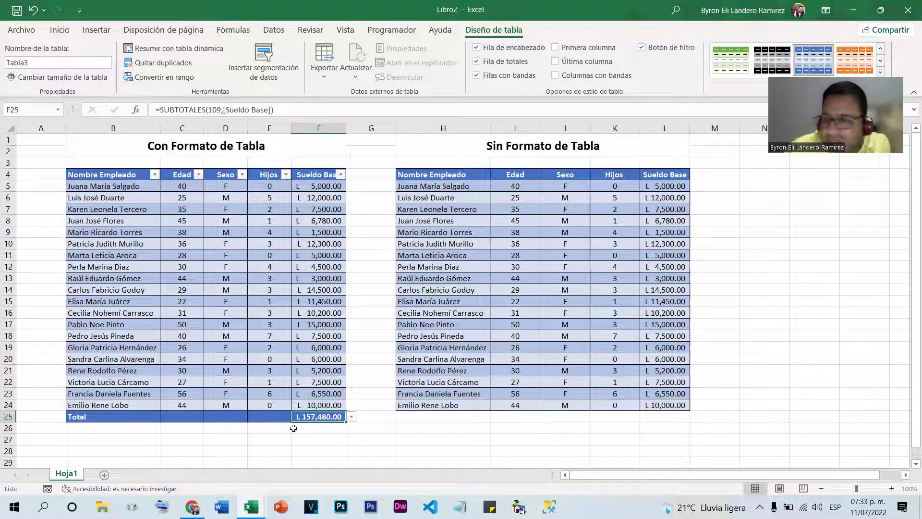
{"action": "left_click", "coordinate": [351, 417]}
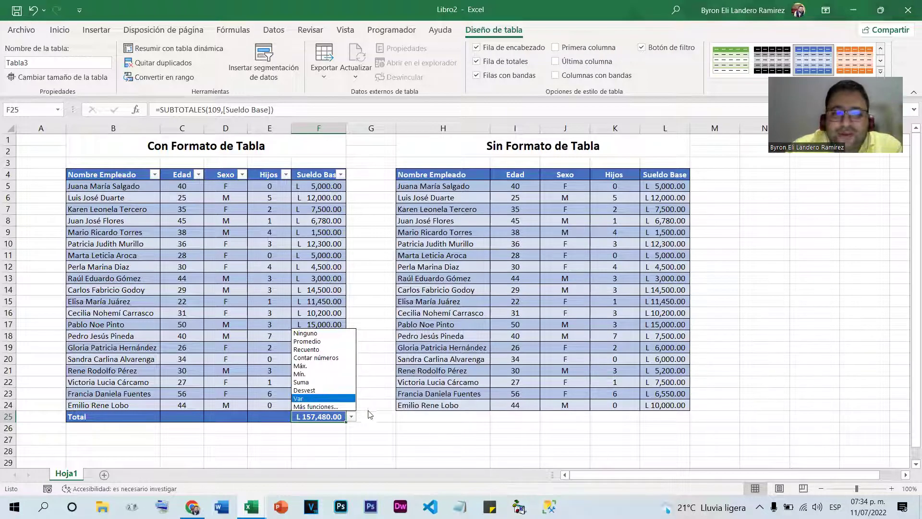
{"action": "left_click", "coordinate": [316, 406]}
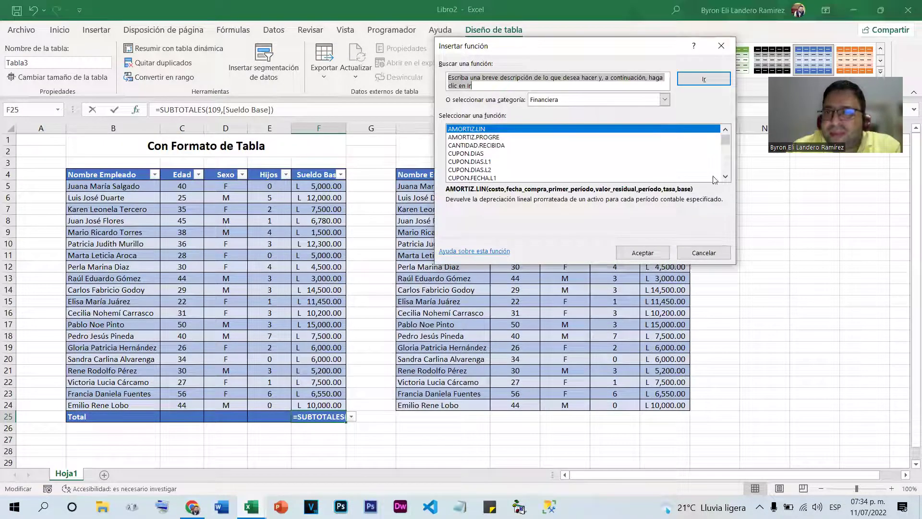
{"action": "left_click", "coordinate": [703, 252]}
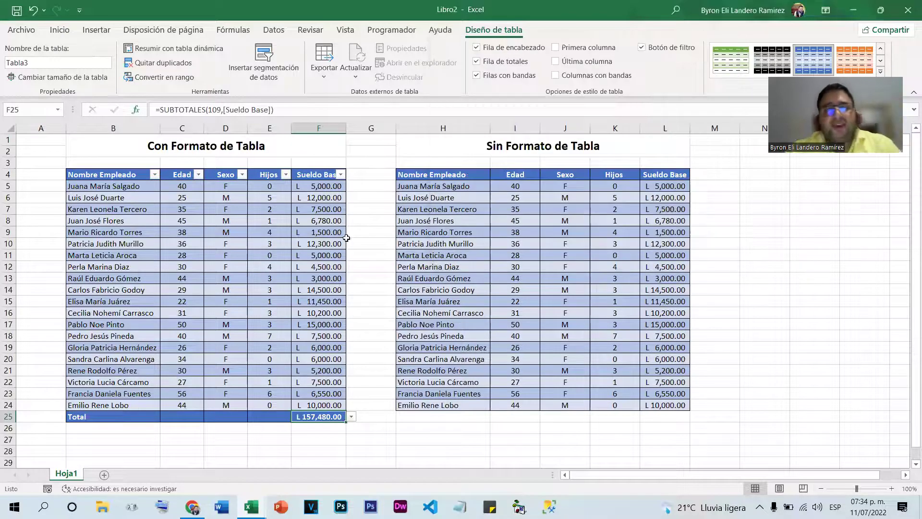
{"action": "left_click", "coordinate": [352, 416]}
{"action": "left_click", "coordinate": [307, 341]}
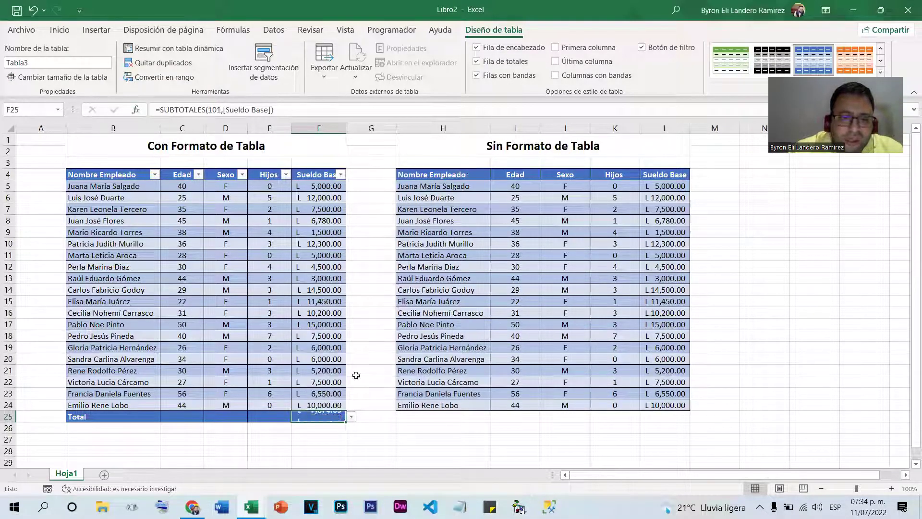
Switch the Edad and Hijos totals to averages
{"action": "left_click", "coordinate": [186, 417]}
{"action": "left_click", "coordinate": [209, 416]}
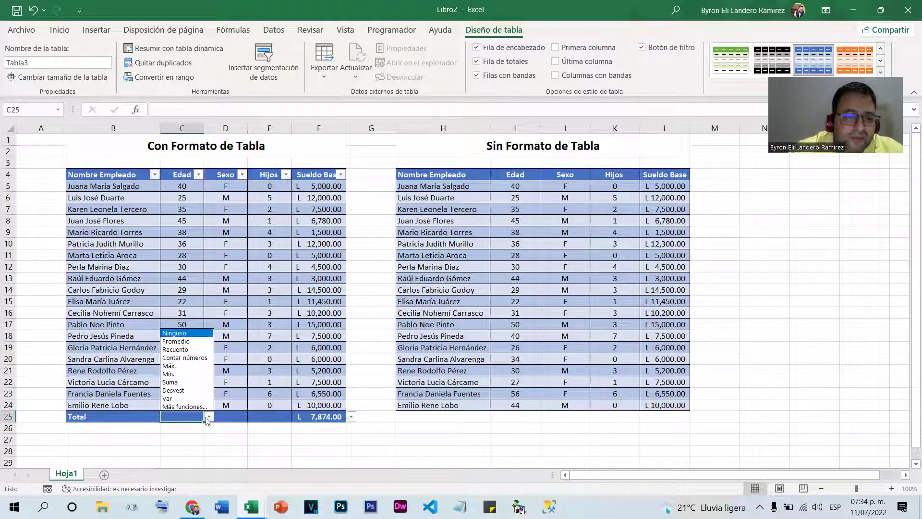
{"action": "left_click", "coordinate": [182, 341]}
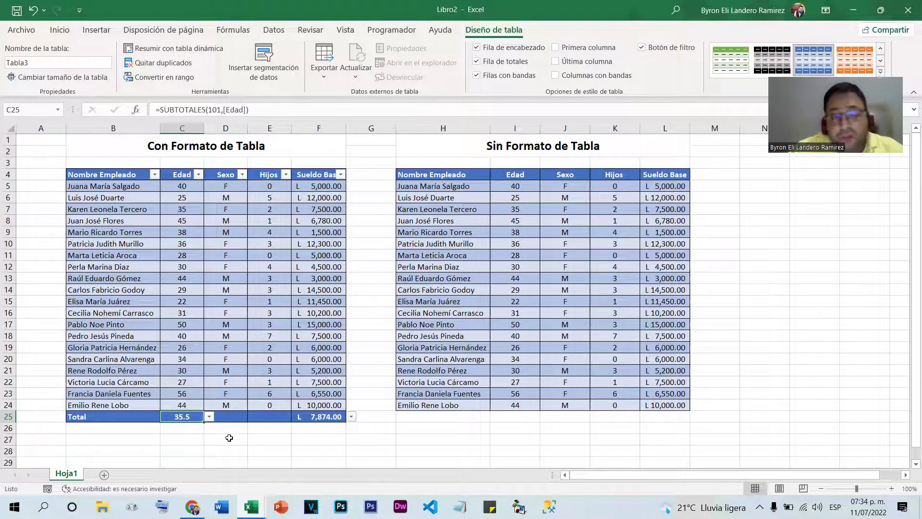
{"action": "left_click", "coordinate": [250, 418]}
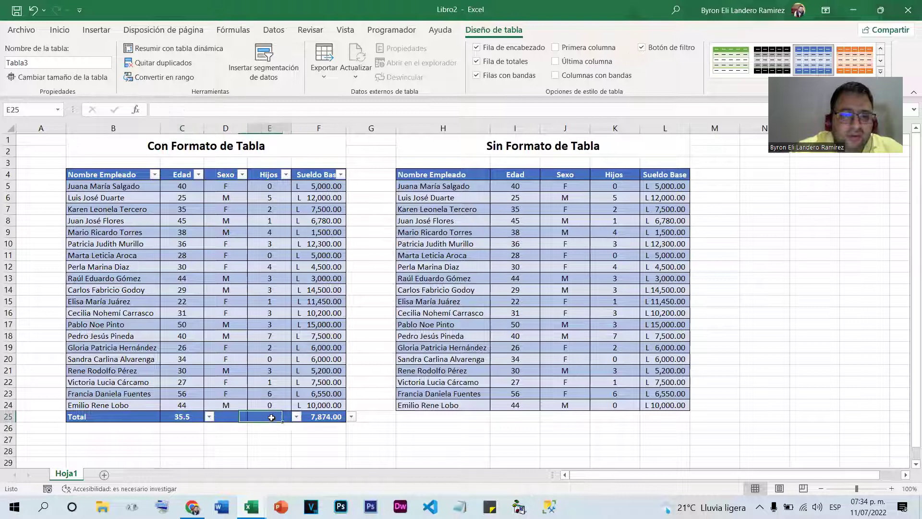
{"action": "left_click", "coordinate": [297, 417]}
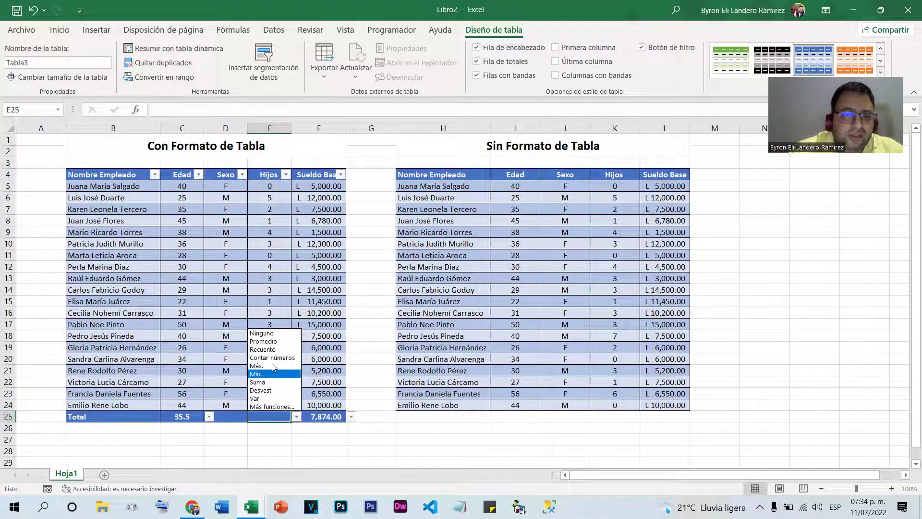
{"action": "left_click", "coordinate": [263, 341]}
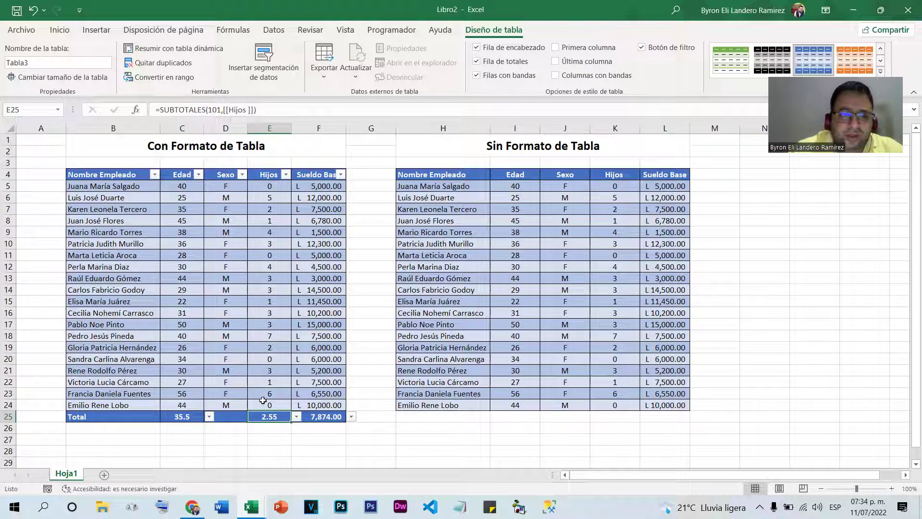
Change the Edad total to a sum (710) and the Hijos total to a sum (51)
{"action": "left_click", "coordinate": [211, 417]}
{"action": "left_click", "coordinate": [194, 416]}
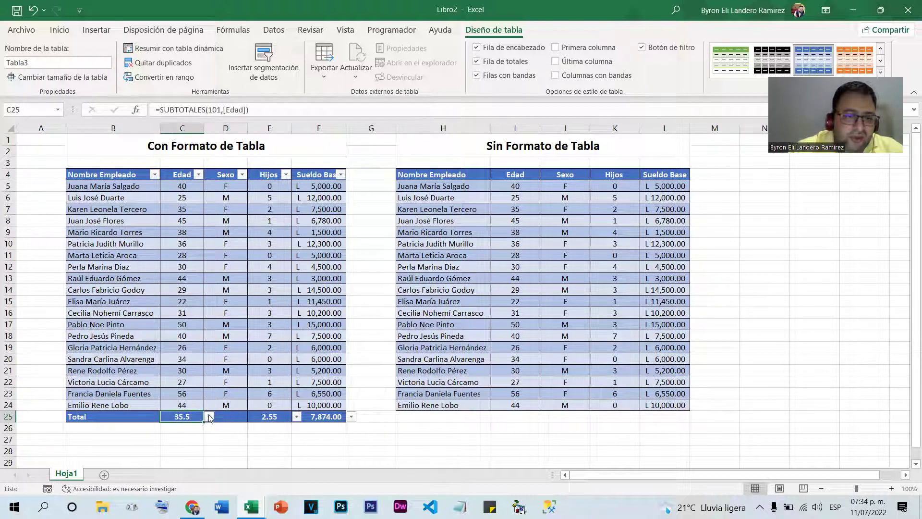
{"action": "left_click", "coordinate": [209, 417]}
{"action": "left_click", "coordinate": [188, 383]}
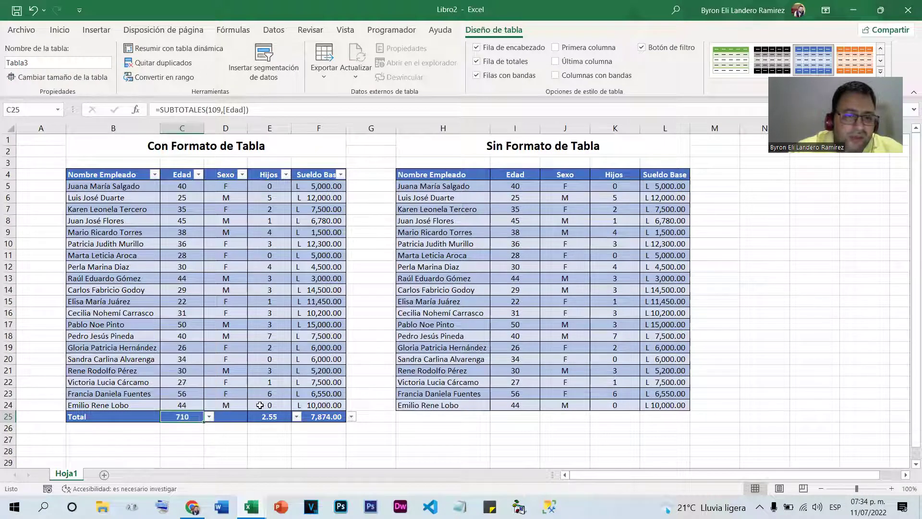
{"action": "left_click", "coordinate": [296, 416]}
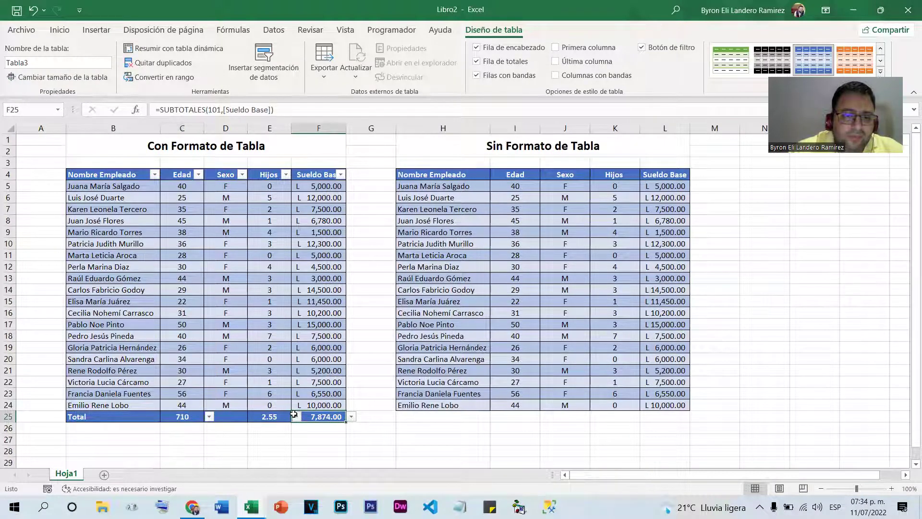
{"action": "double_click", "coordinate": [294, 414]}
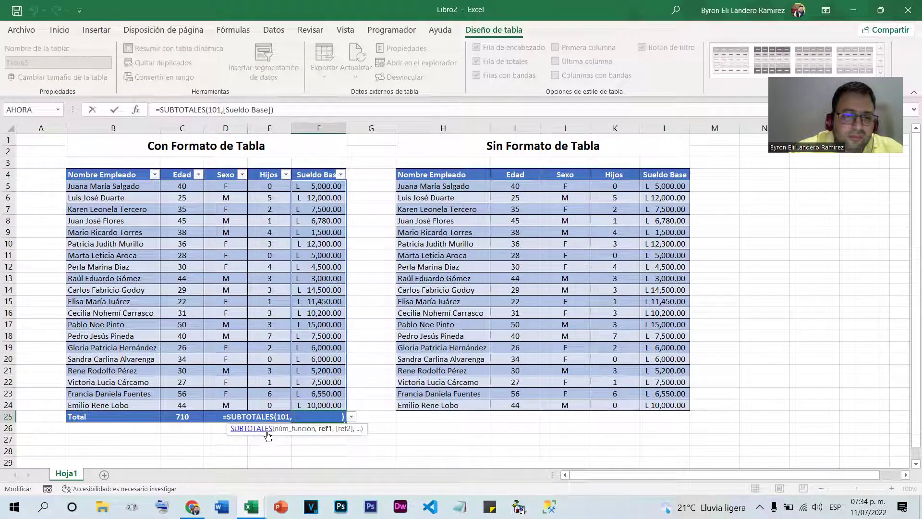
{"action": "key", "text": "Escape"}
{"action": "left_click", "coordinate": [288, 417]}
{"action": "left_click", "coordinate": [298, 417]}
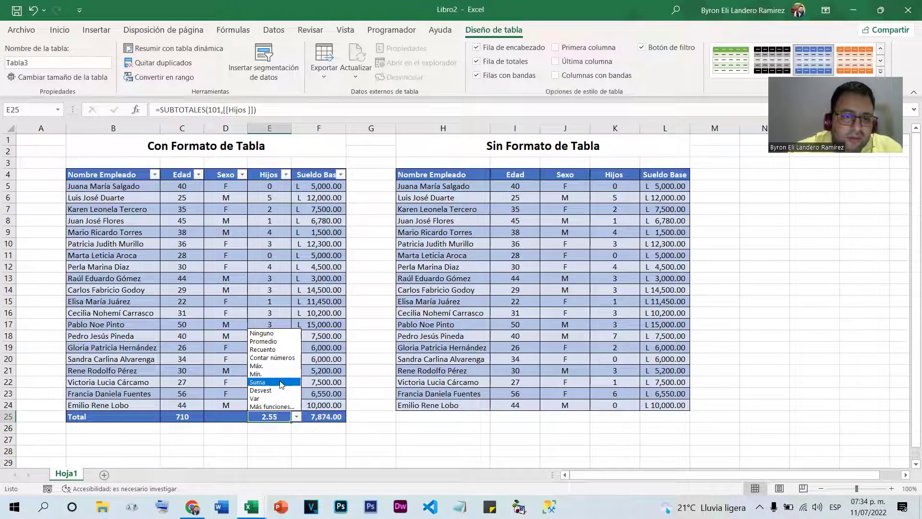
{"action": "left_click", "coordinate": [281, 382]}
{"action": "left_click", "coordinate": [276, 451]}
Try minimum on the Sueldo Base total, then set it back to a sum (L 157,480.00)
{"action": "left_click", "coordinate": [337, 418]}
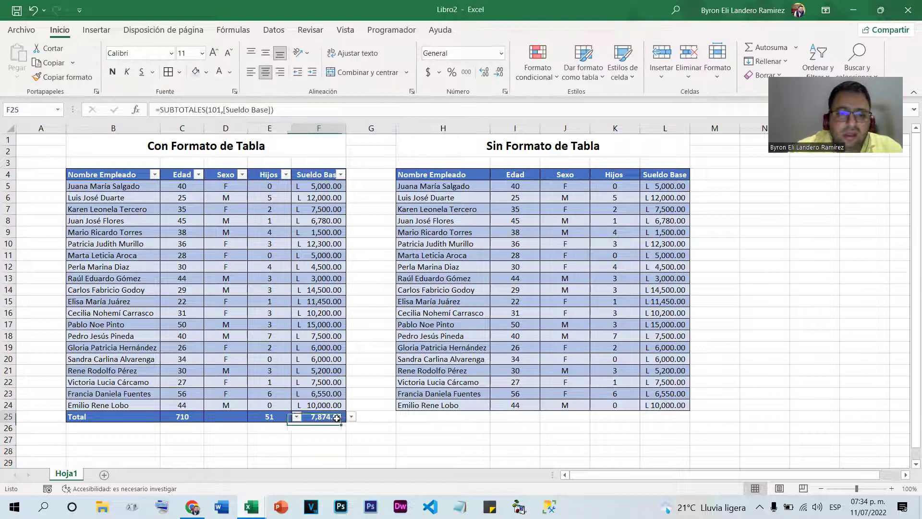
{"action": "left_click", "coordinate": [351, 416]}
{"action": "left_click", "coordinate": [323, 376]}
{"action": "left_click", "coordinate": [323, 377]}
{"action": "left_click", "coordinate": [347, 424]}
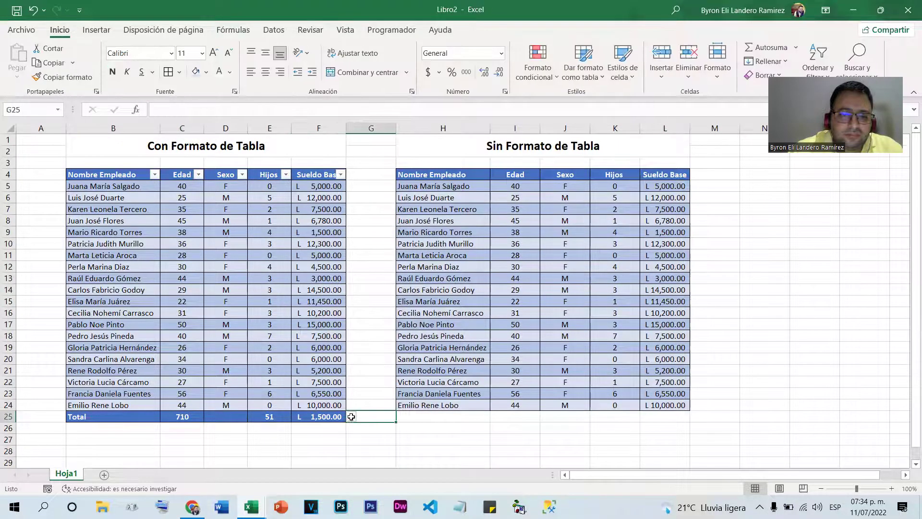
{"action": "left_click", "coordinate": [342, 417]}
{"action": "left_click", "coordinate": [352, 416]}
{"action": "left_click", "coordinate": [323, 381]}
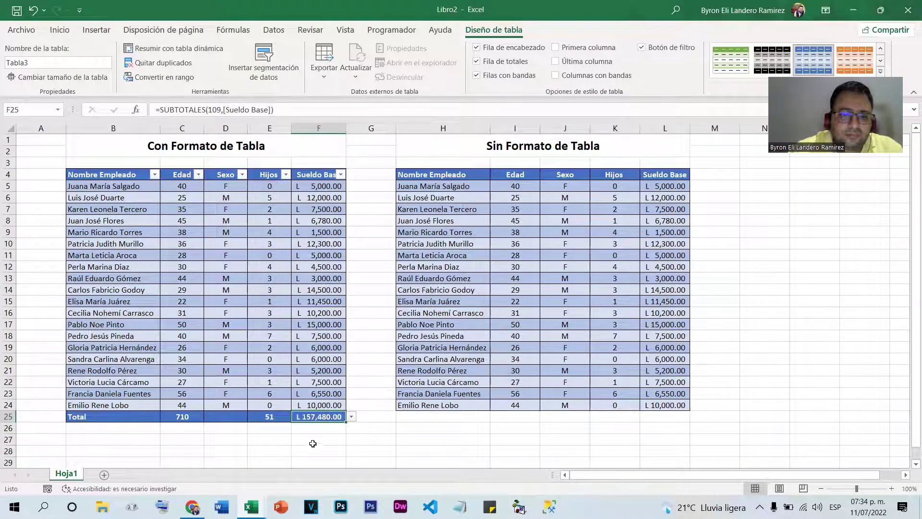
{"action": "left_click", "coordinate": [300, 440]}
{"action": "left_click_drag", "start_coordinate": [423, 416], "coordinate": [660, 416]}
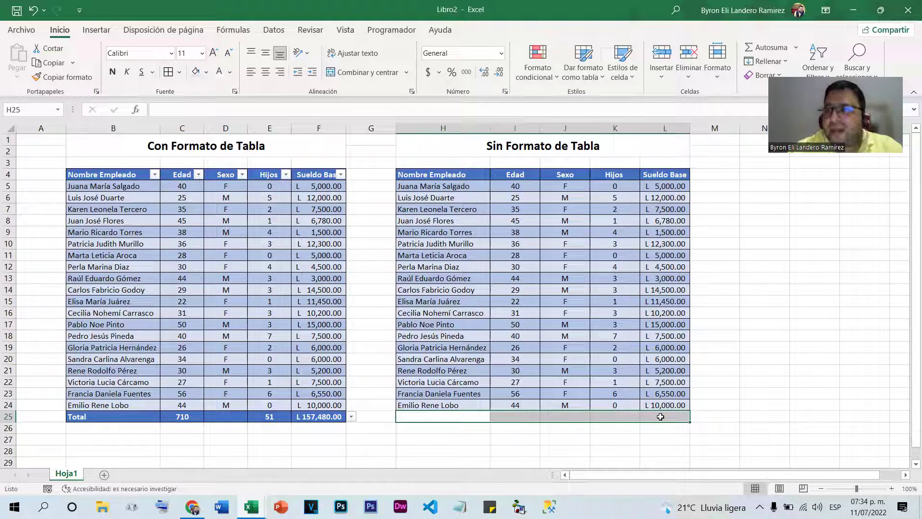
{"action": "left_click", "coordinate": [660, 416]}
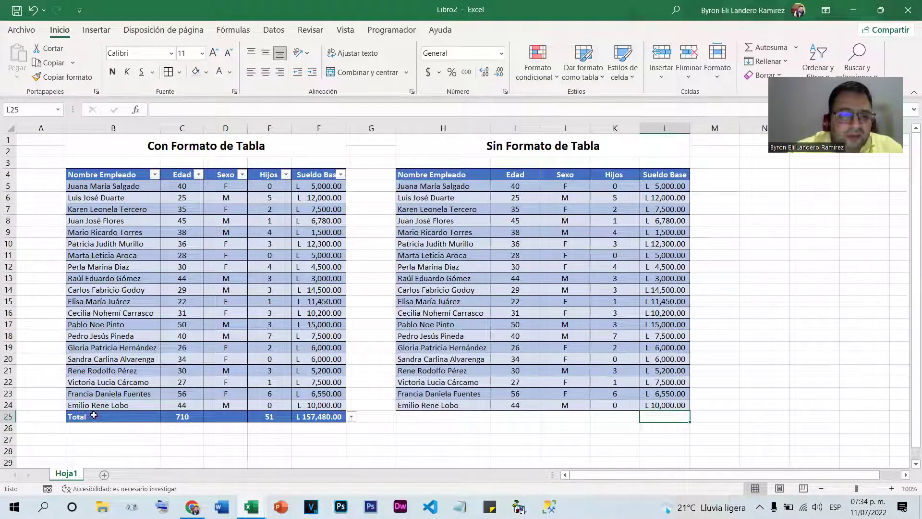
{"action": "left_click", "coordinate": [460, 414]}
{"action": "left_click", "coordinate": [671, 413]}
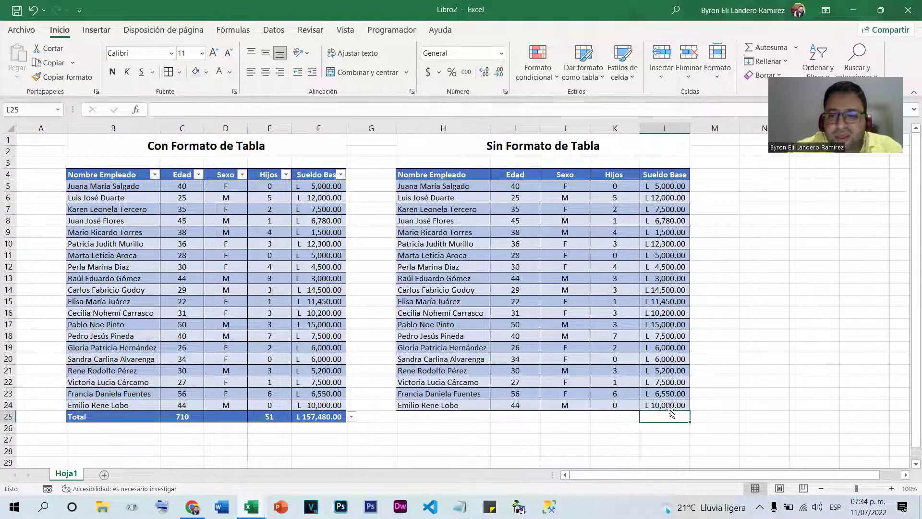
{"action": "left_click_drag", "start_coordinate": [662, 186], "coordinate": [652, 418]}
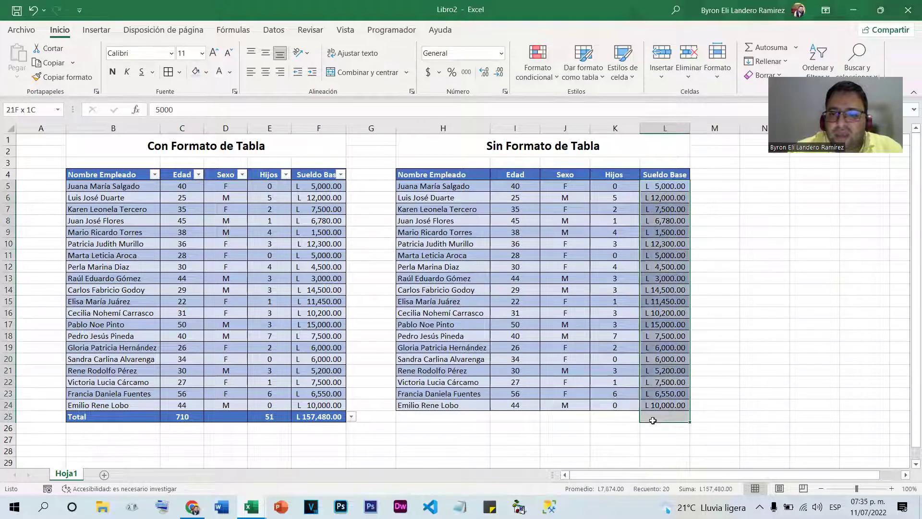
{"action": "left_click", "coordinate": [767, 47]}
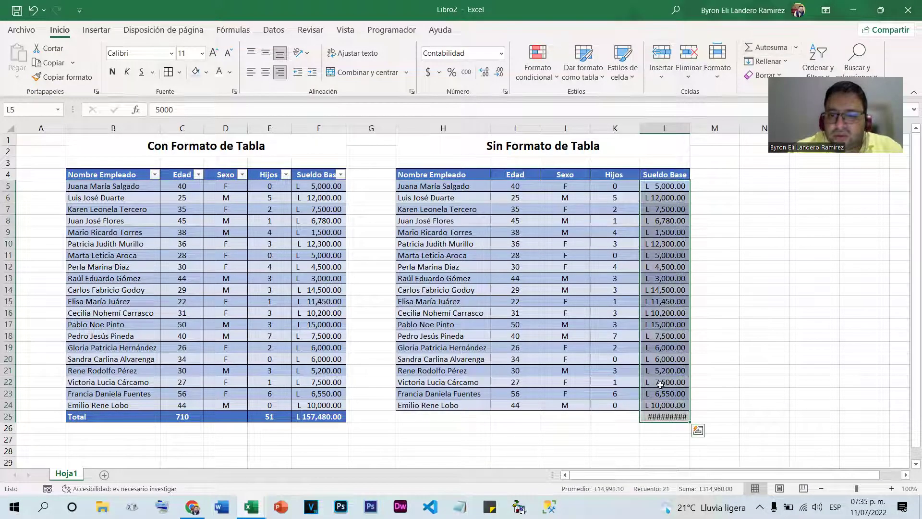
{"action": "double_click", "coordinate": [690, 126]}
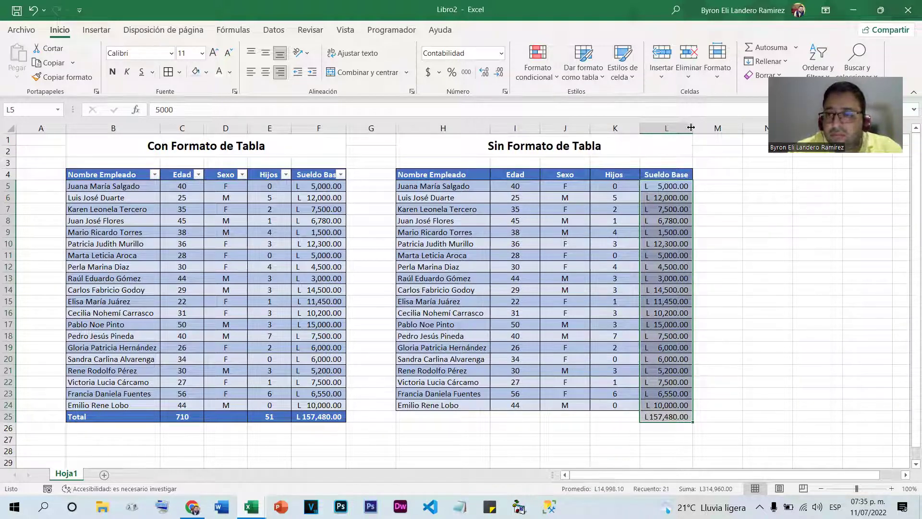
{"action": "left_click_drag", "start_coordinate": [619, 419], "coordinate": [422, 419]}
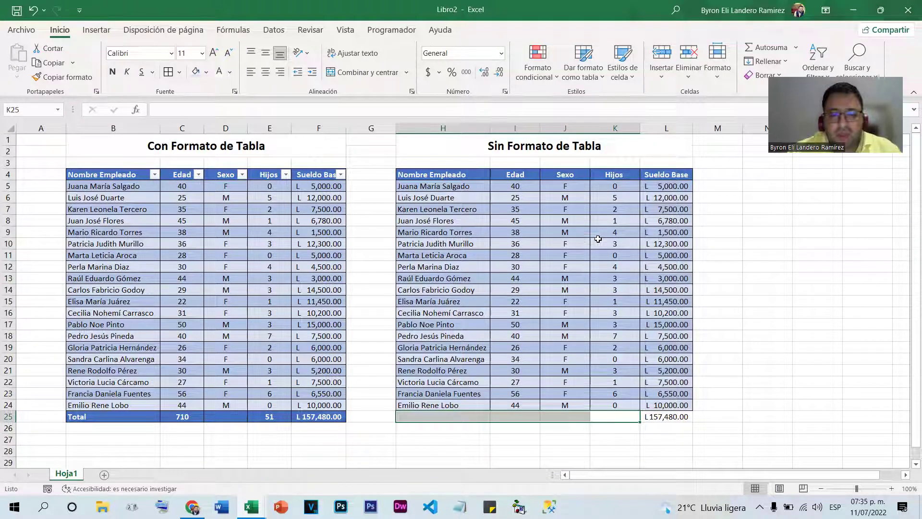
{"action": "key", "text": "ctrl+z"}
{"action": "left_click", "coordinate": [218, 268]}
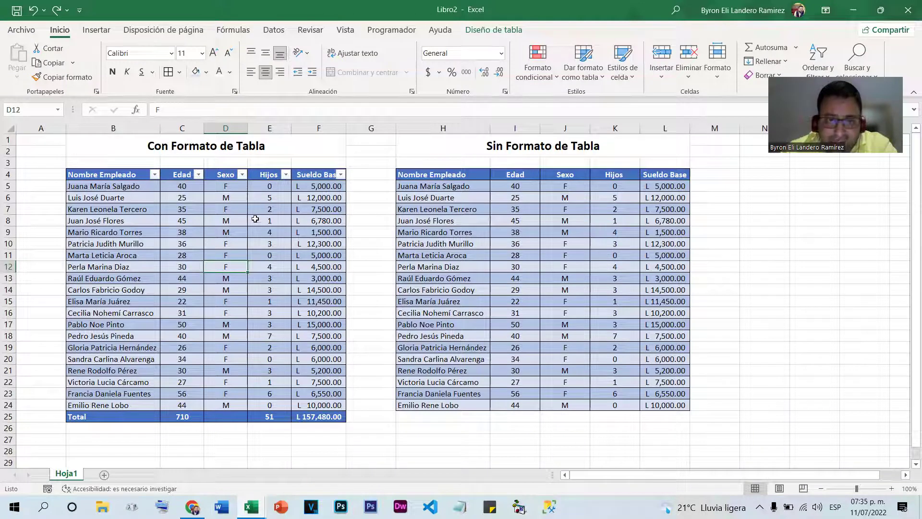
Turn off the formatted table's Total Row
{"action": "left_click", "coordinate": [268, 380]}
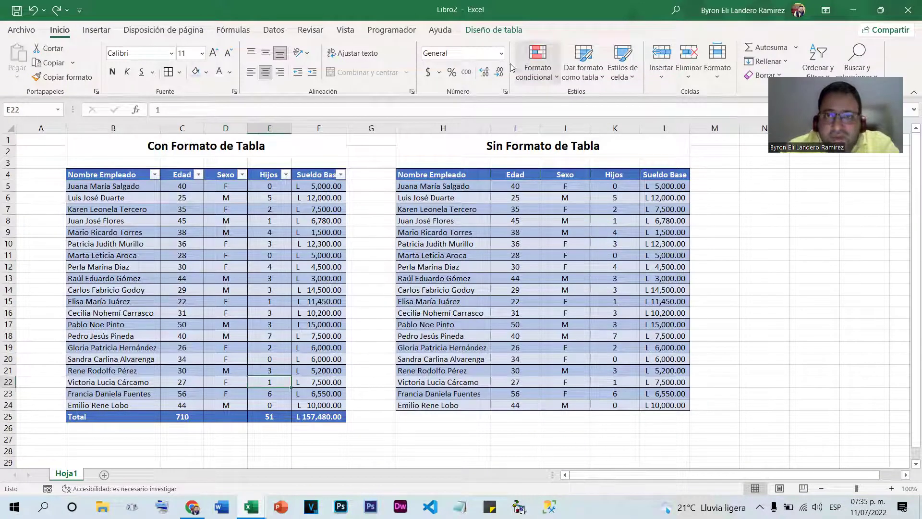
{"action": "left_click", "coordinate": [494, 29]}
{"action": "left_click", "coordinate": [515, 65]}
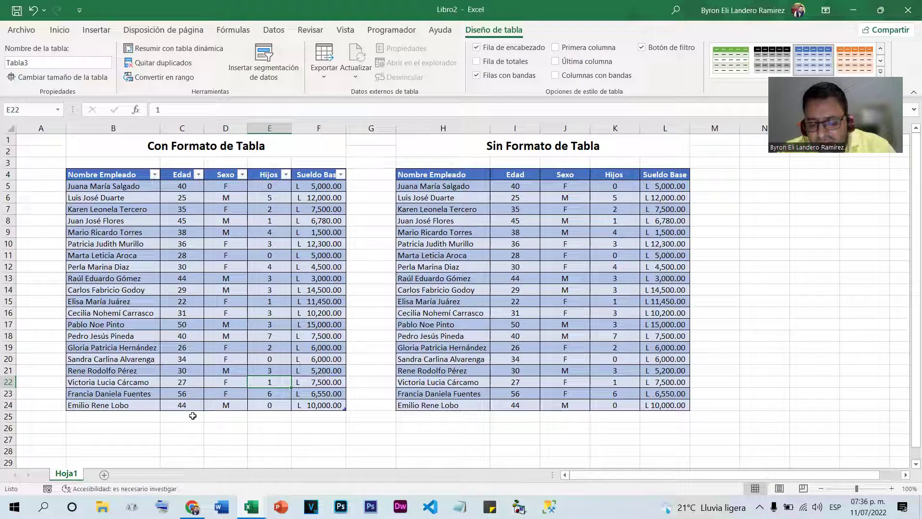
AutoSum the plain table's Sueldo Base into L25 (L157,480.00) and autofit column L
{"action": "scroll", "coordinate": [538, 428], "scroll_direction": "down", "scroll_amount": 1}
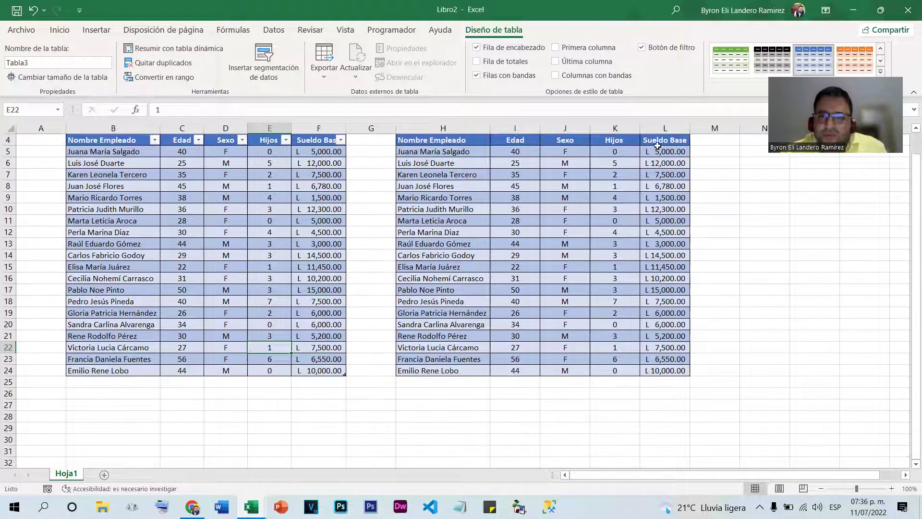
{"action": "left_click_drag", "start_coordinate": [657, 143], "coordinate": [666, 387]}
{"action": "left_click", "coordinate": [767, 47]}
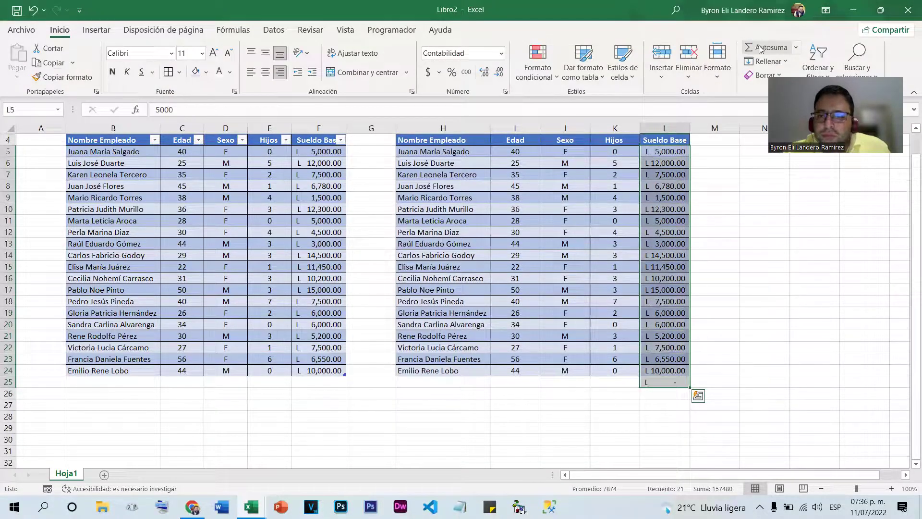
{"action": "double_click", "coordinate": [691, 128]}
{"action": "left_click", "coordinate": [596, 405]}
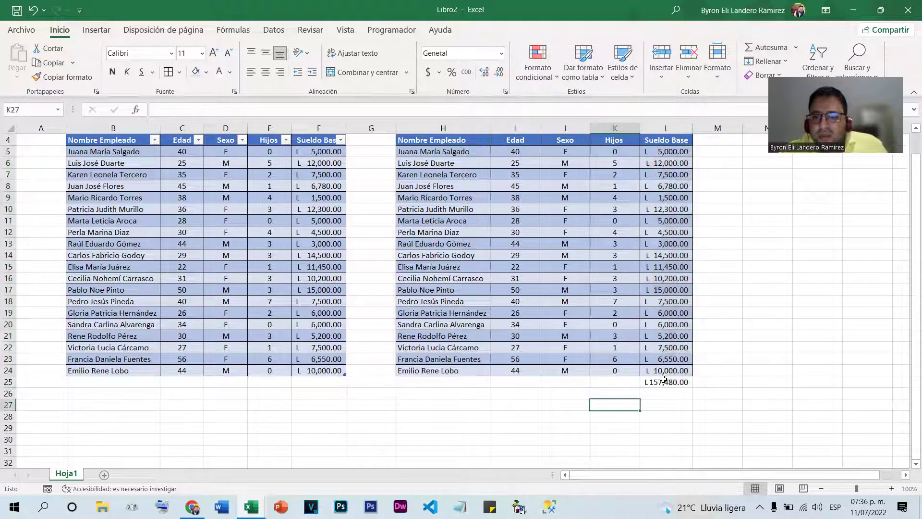
{"action": "scroll", "coordinate": [637, 194], "scroll_direction": "up", "scroll_amount": 1}
{"action": "scroll", "coordinate": [638, 194], "scroll_direction": "up", "scroll_amount": 1}
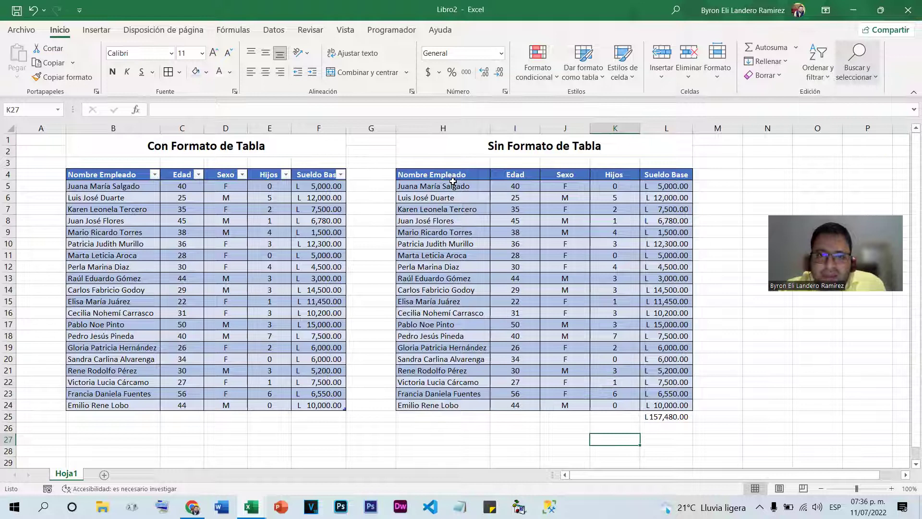
Add filter dropdowns to the plain table's headers
{"action": "left_click", "coordinate": [666, 175]}
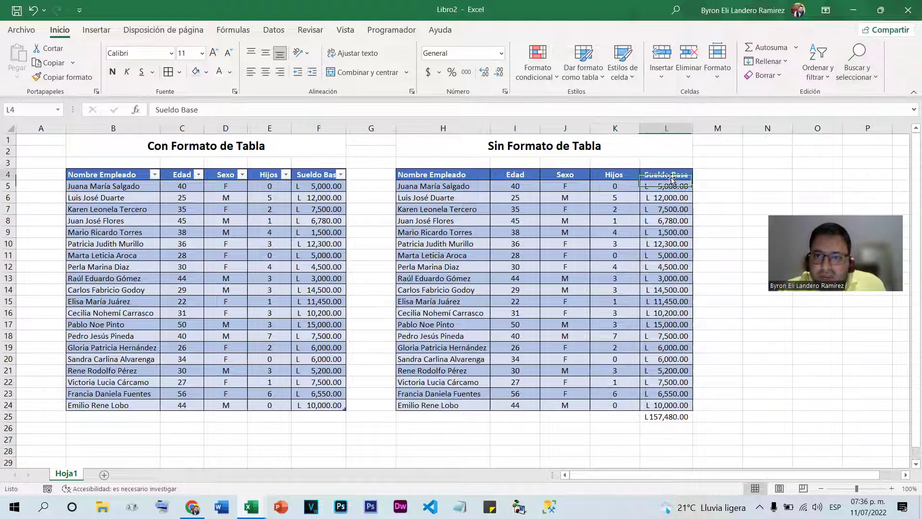
{"action": "left_click", "coordinate": [816, 56]}
{"action": "left_click", "coordinate": [807, 144]}
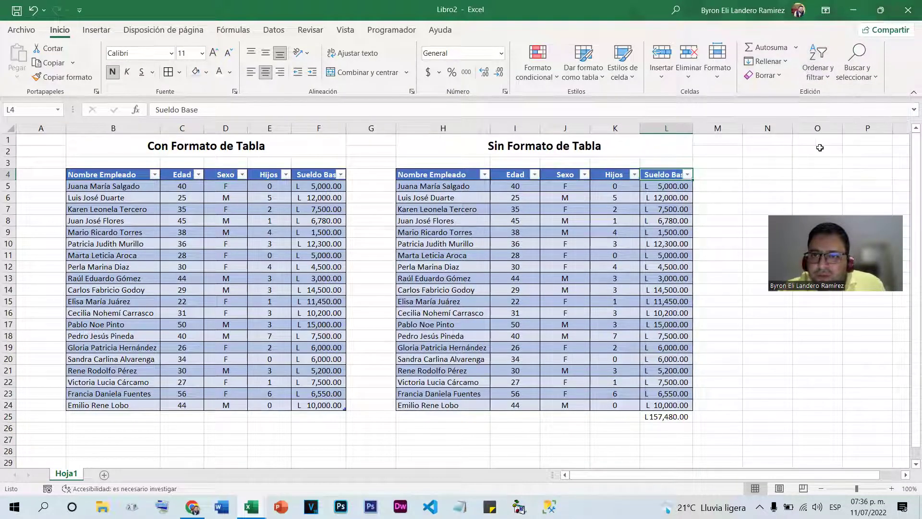
{"action": "left_click", "coordinate": [688, 175]}
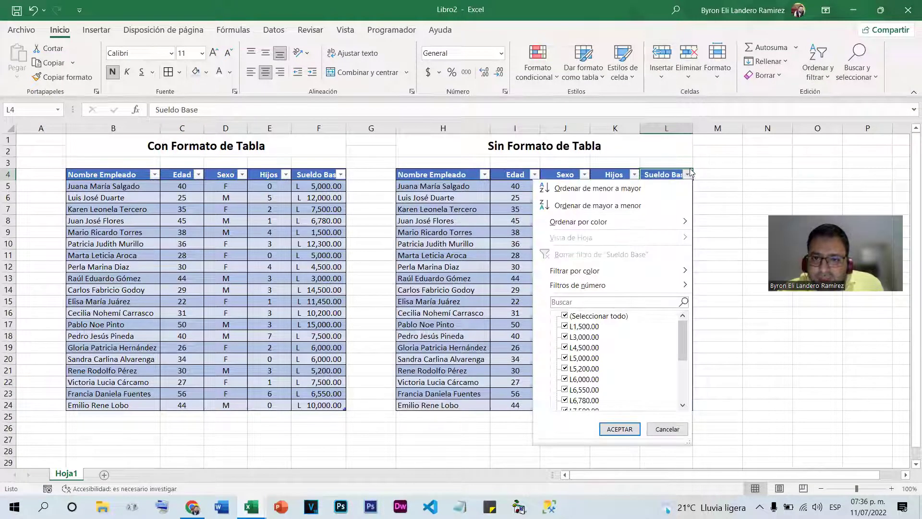
{"action": "left_click", "coordinate": [688, 174]}
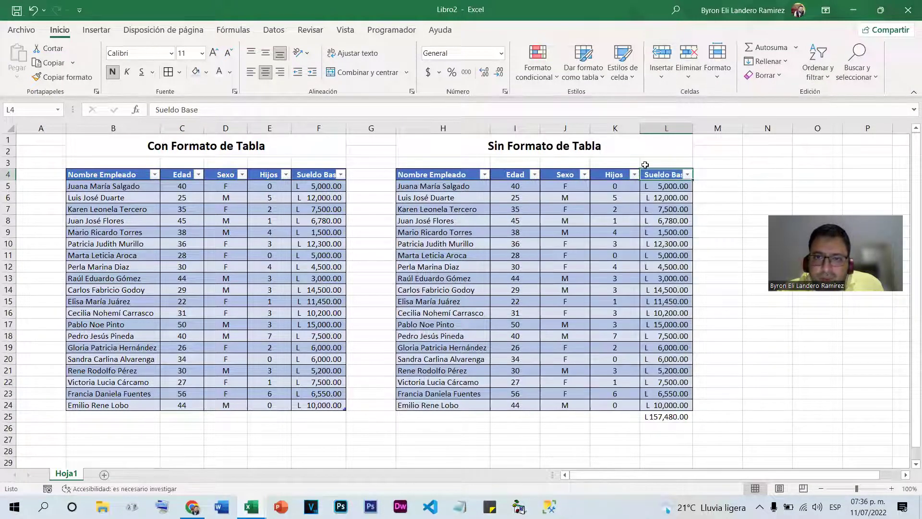
Filter the Sexo column to show only M employees, then undo to show all rows
{"action": "left_click", "coordinate": [585, 173]}
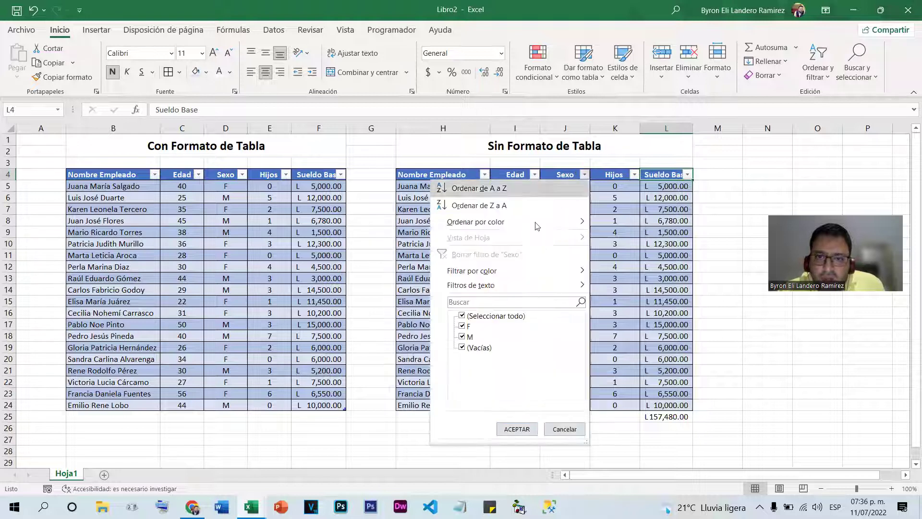
{"action": "left_click", "coordinate": [463, 316]}
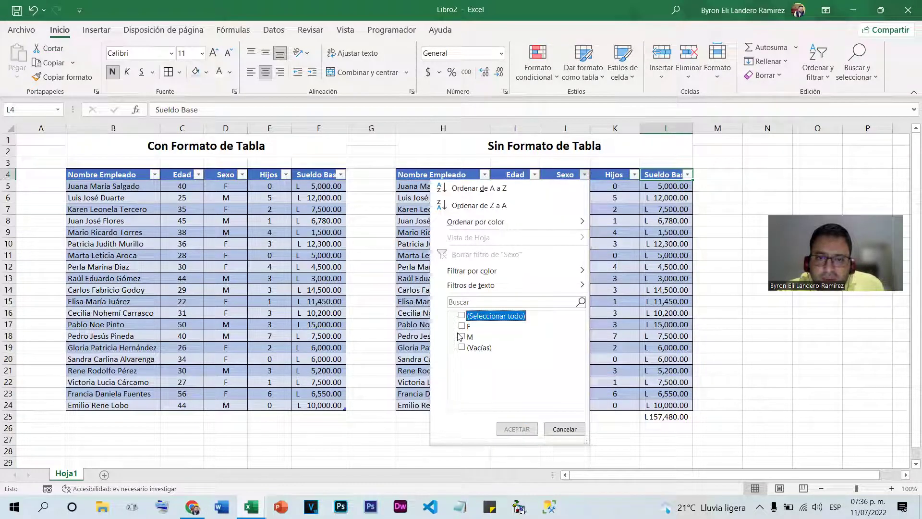
{"action": "left_click", "coordinate": [462, 337]}
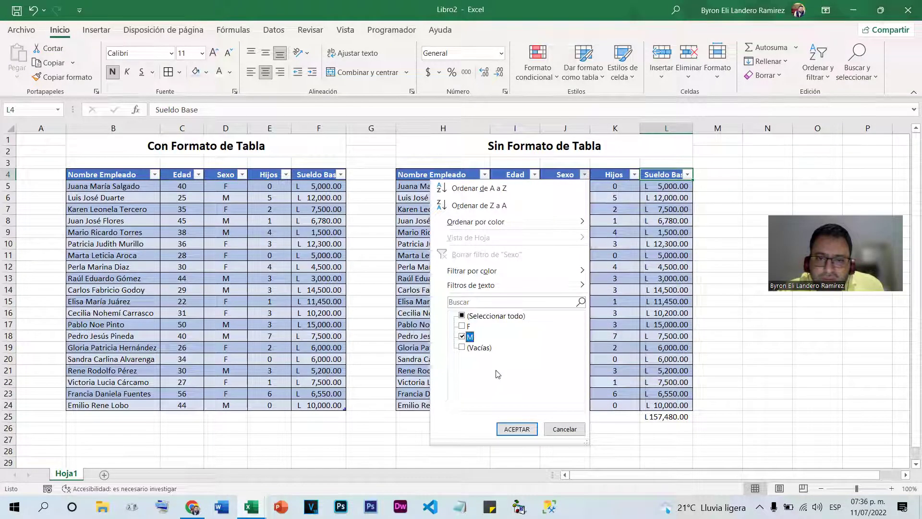
{"action": "left_click", "coordinate": [517, 429]}
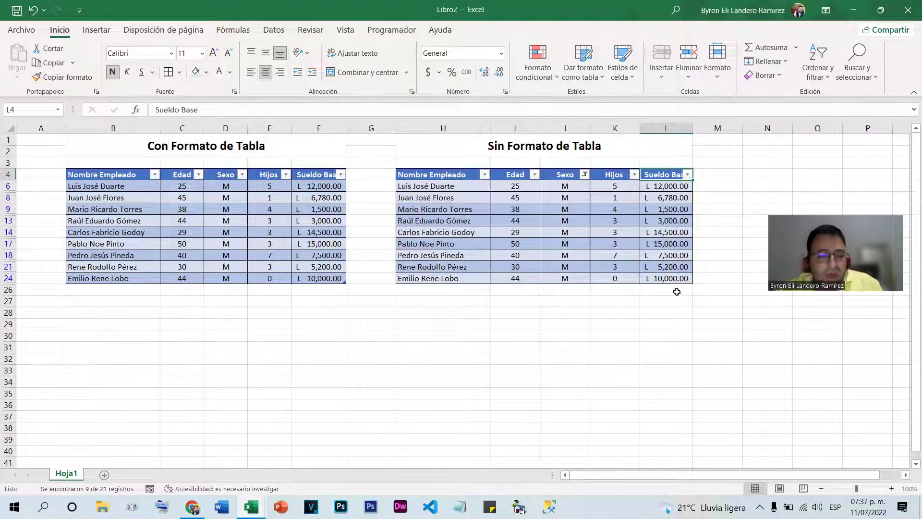
{"action": "key", "text": "ctrl+z"}
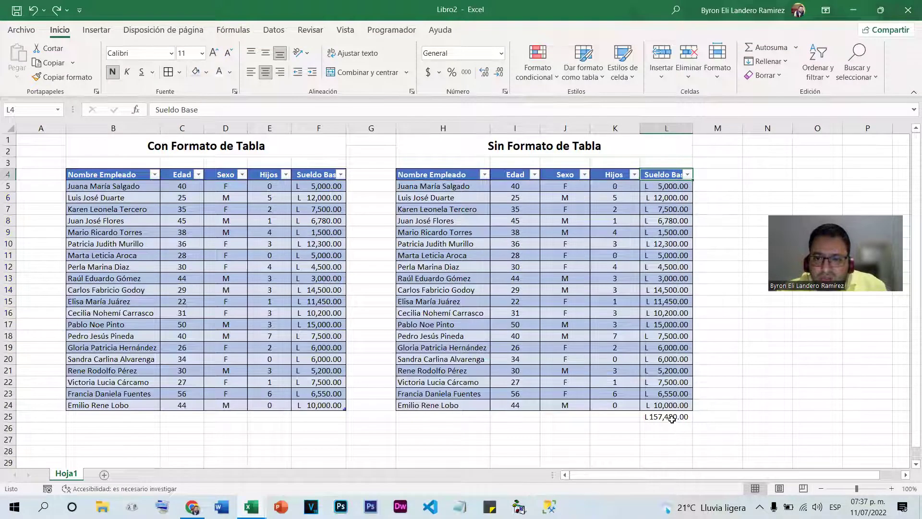
Replace the L25 total with a typed =SUMA(L5:L24) formula giving L157,480.00
{"action": "left_click", "coordinate": [672, 417]}
{"action": "key", "text": "Delete"}
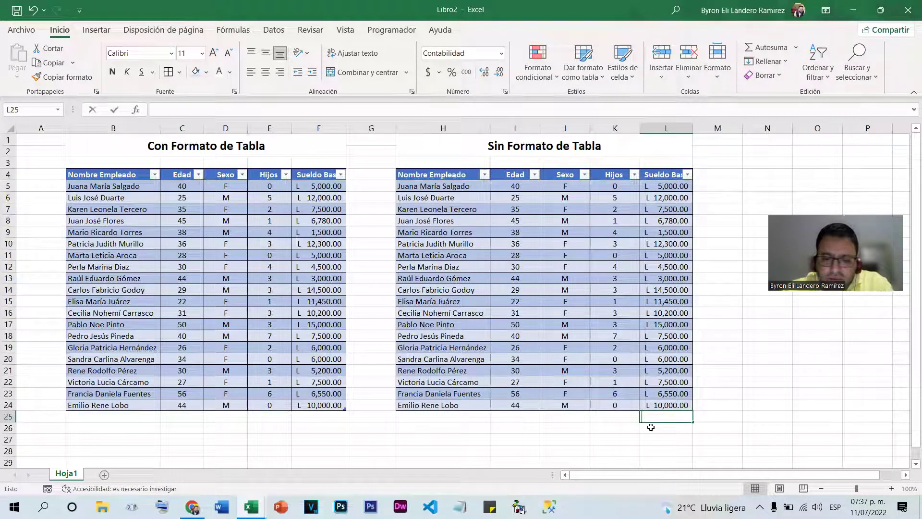
{"action": "type", "text": "=suma"}
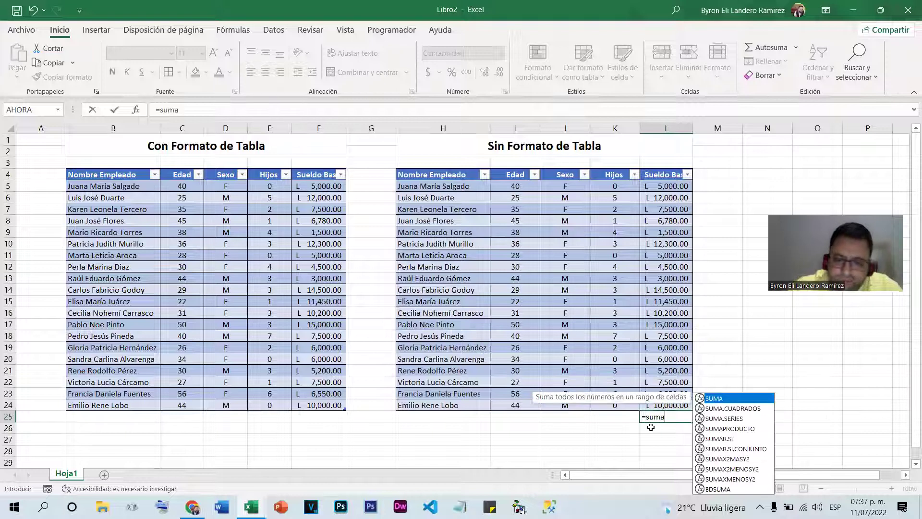
{"action": "type", "text": "("}
{"action": "left_click_drag", "start_coordinate": [673, 188], "coordinate": [654, 405]}
{"action": "type", "text": ")"}
{"action": "key", "text": "Return"}
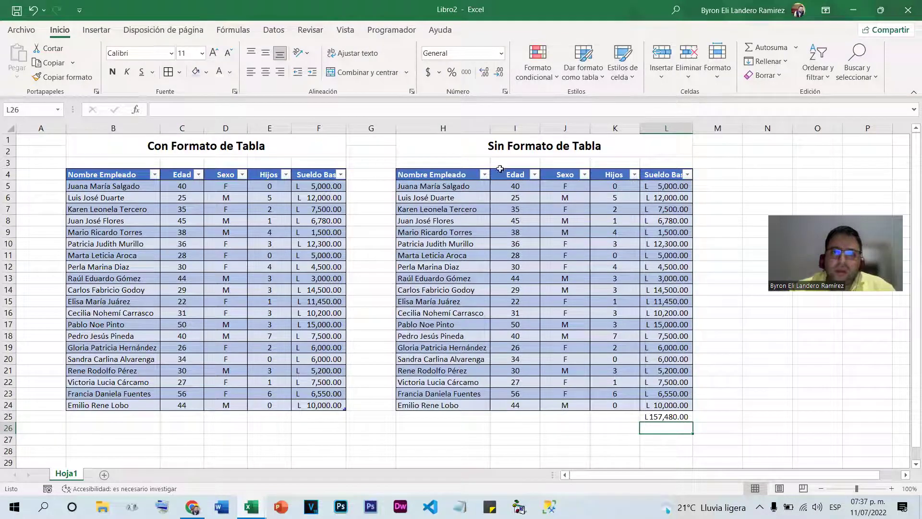
Filter the Sexo column to show only F employees
{"action": "left_click", "coordinate": [585, 175]}
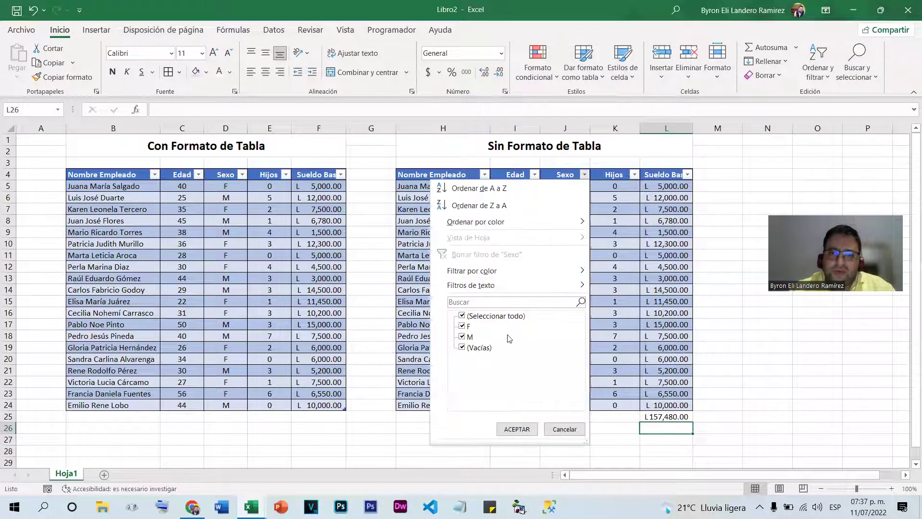
{"action": "left_click", "coordinate": [462, 316]}
{"action": "left_click", "coordinate": [462, 325]}
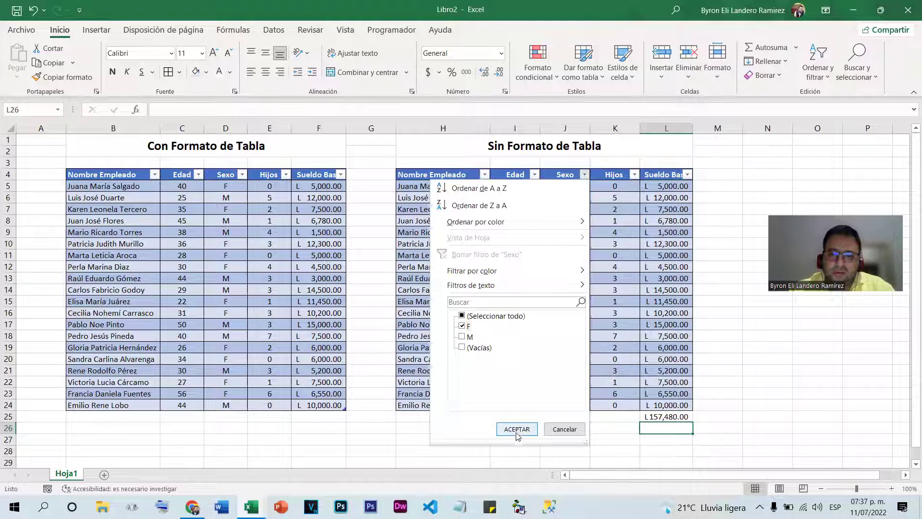
{"action": "left_click", "coordinate": [517, 429]}
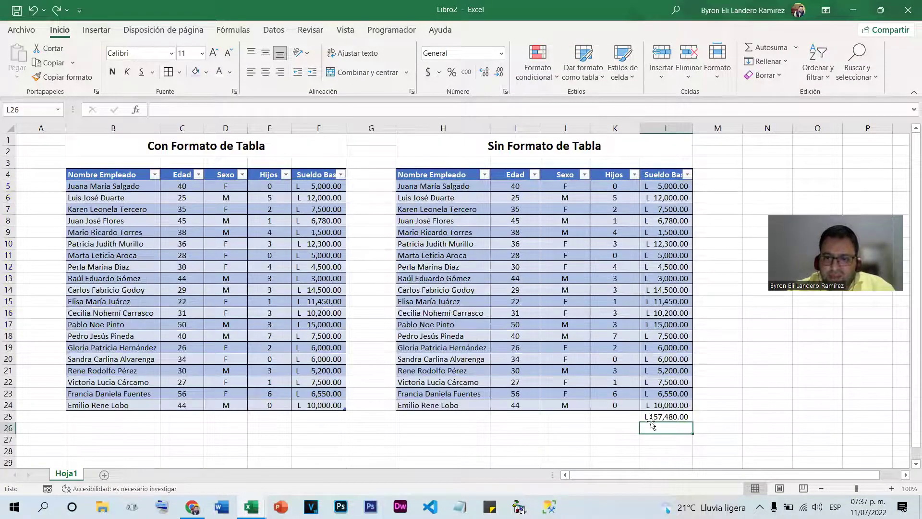
Move the salary total from L25 to L26 as =SUMA(L5:L24), giving L 157,480.00
{"action": "left_click", "coordinate": [653, 417]}
{"action": "key", "text": "Delete"}
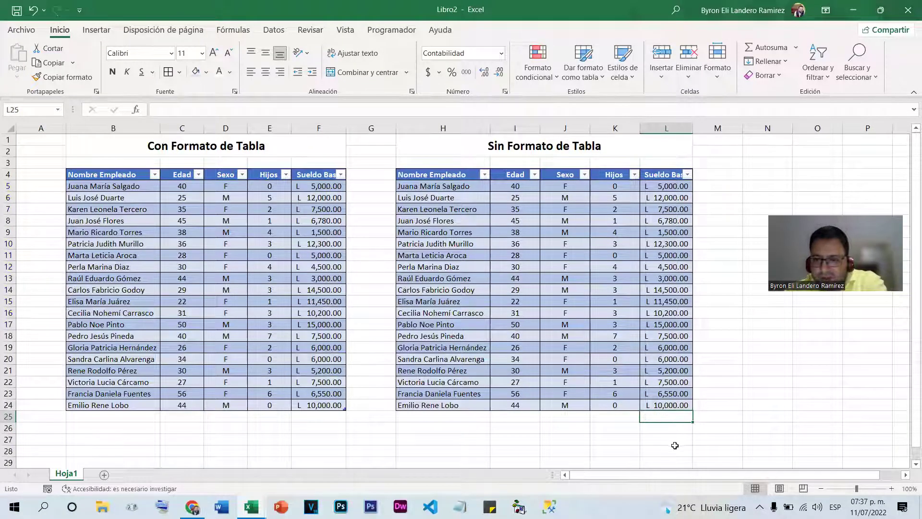
{"action": "left_click", "coordinate": [656, 426]}
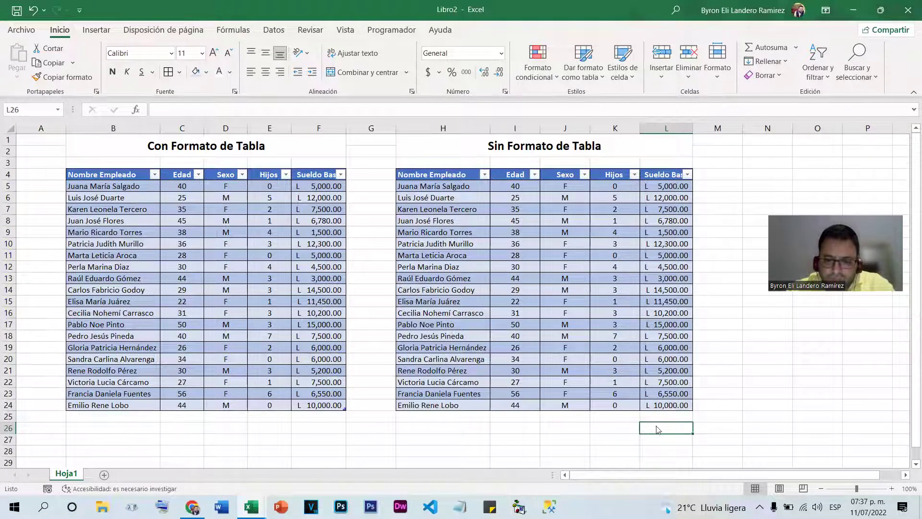
{"action": "type", "text": "=suma("}
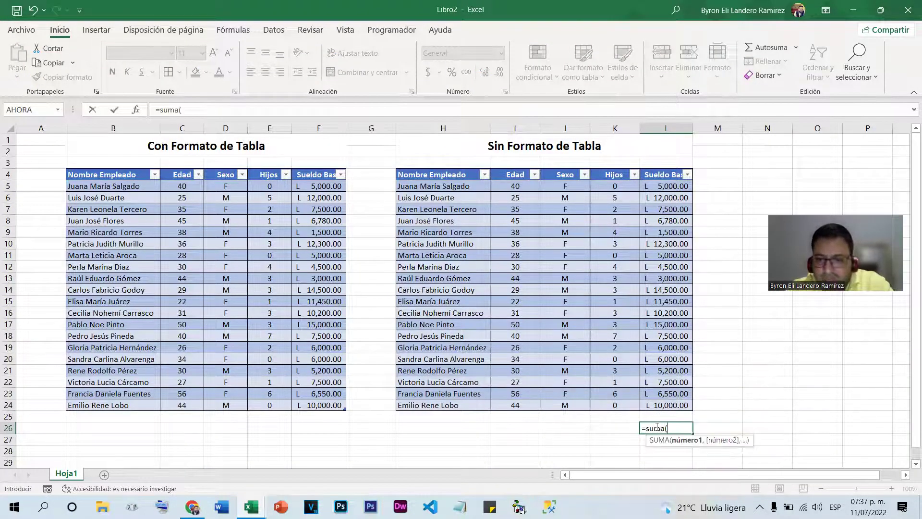
{"action": "left_click_drag", "start_coordinate": [663, 188], "coordinate": [651, 406]}
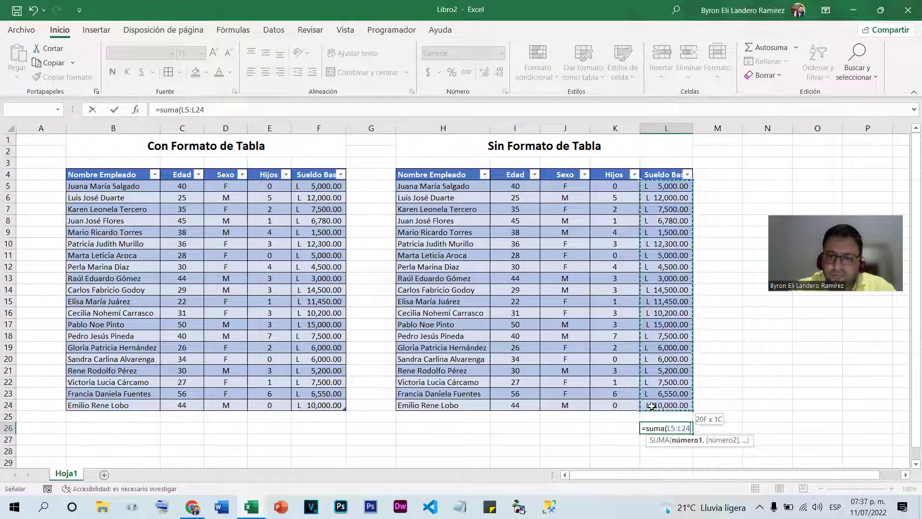
{"action": "type", "text": ")"}
{"action": "key", "text": "Return"}
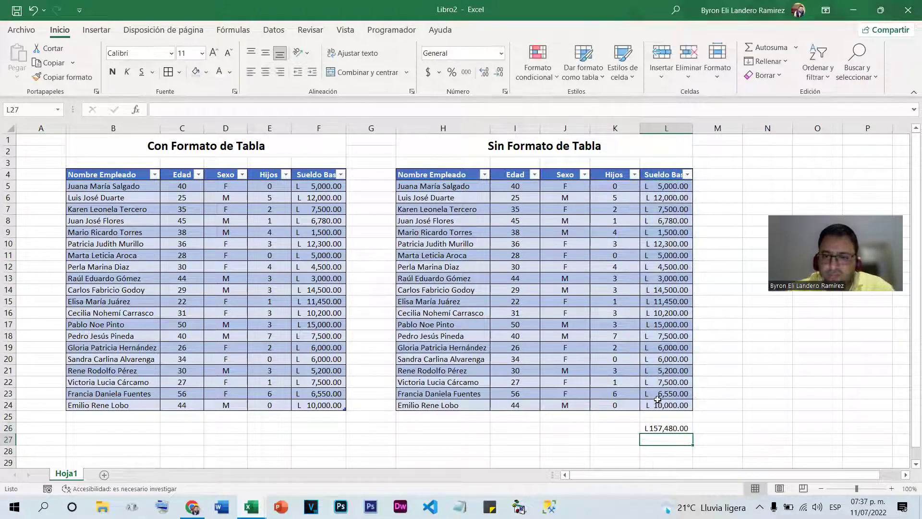
Filter Sexo to F only, then undo it so all 20 employees show again
{"action": "left_click", "coordinate": [584, 175]}
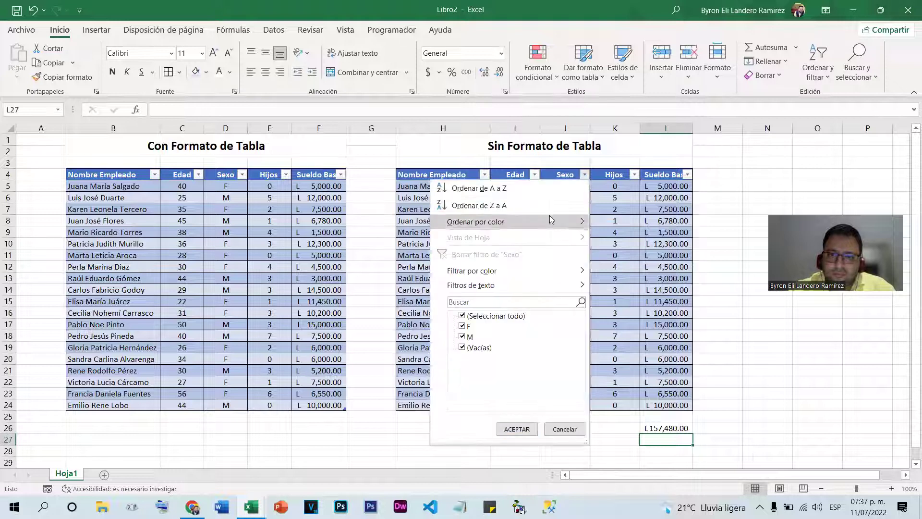
{"action": "left_click", "coordinate": [462, 315]}
{"action": "left_click", "coordinate": [462, 326]}
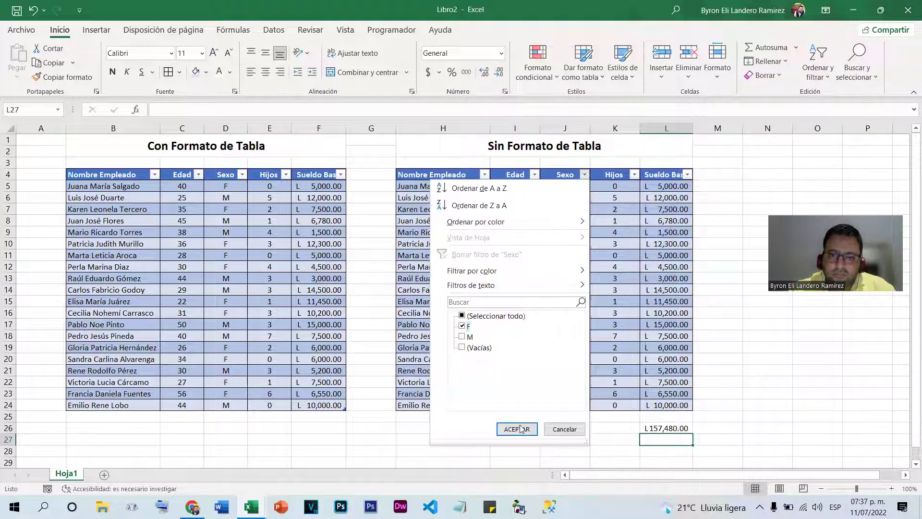
{"action": "left_click", "coordinate": [517, 428]}
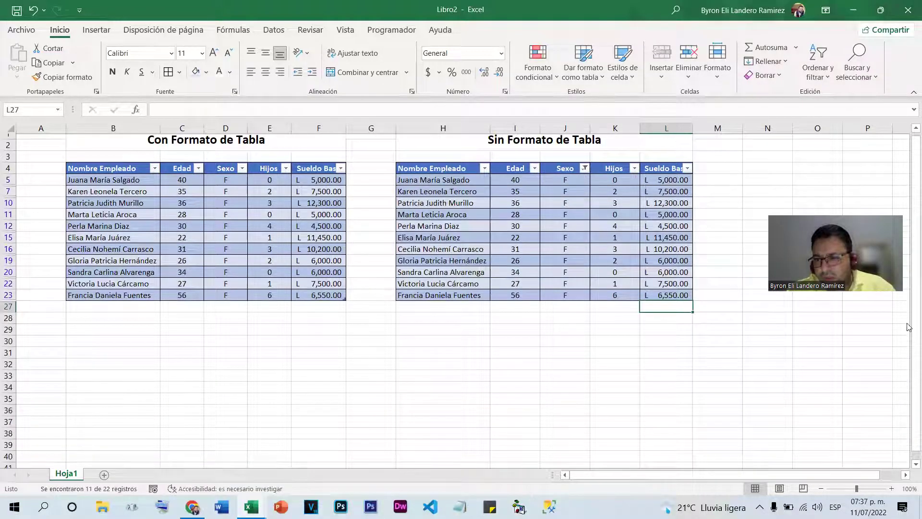
{"action": "scroll", "coordinate": [863, 383], "scroll_direction": "down", "scroll_amount": 8}
{"action": "scroll", "coordinate": [862, 383], "scroll_direction": "up", "scroll_amount": 8}
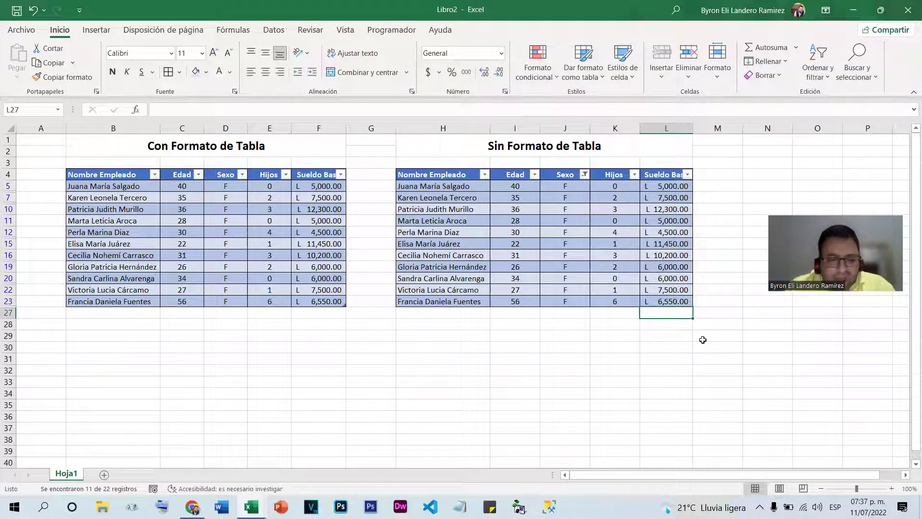
{"action": "key", "text": "ctrl+z"}
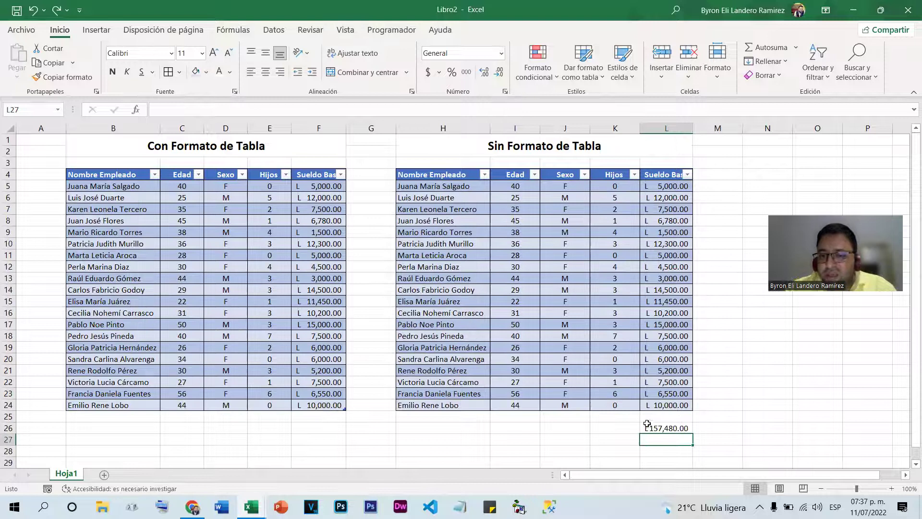
{"action": "left_click", "coordinate": [666, 423]}
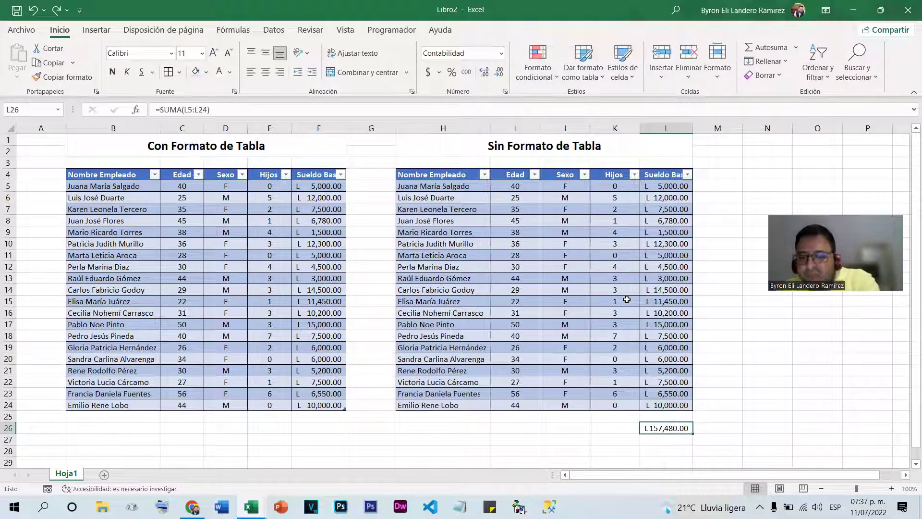
Delete the L26 salary sum and turn on the formatted table's Total row
{"action": "key", "text": "Delete"}
{"action": "left_click", "coordinate": [276, 370]}
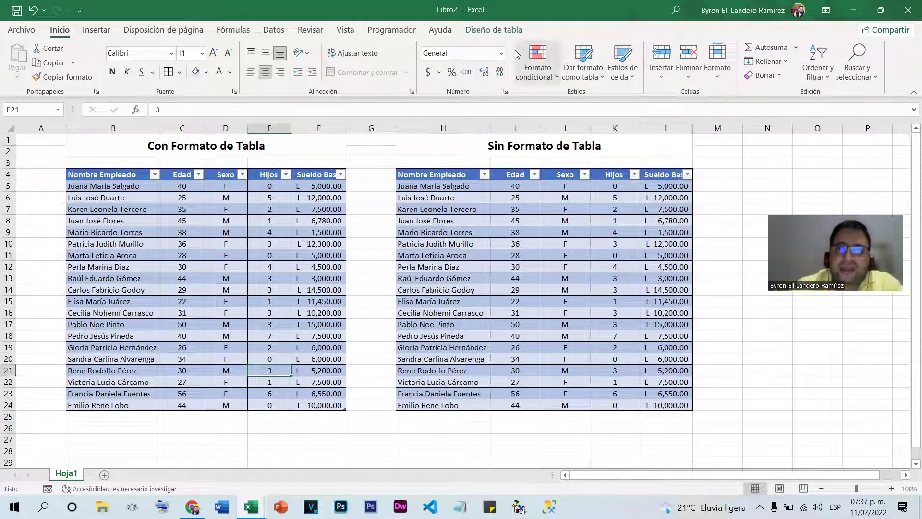
{"action": "left_click", "coordinate": [499, 30]}
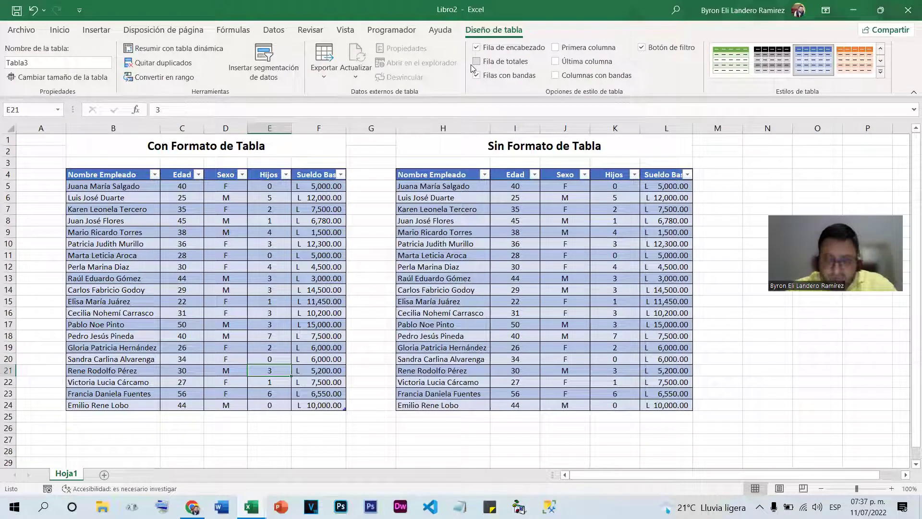
{"action": "left_click", "coordinate": [507, 62]}
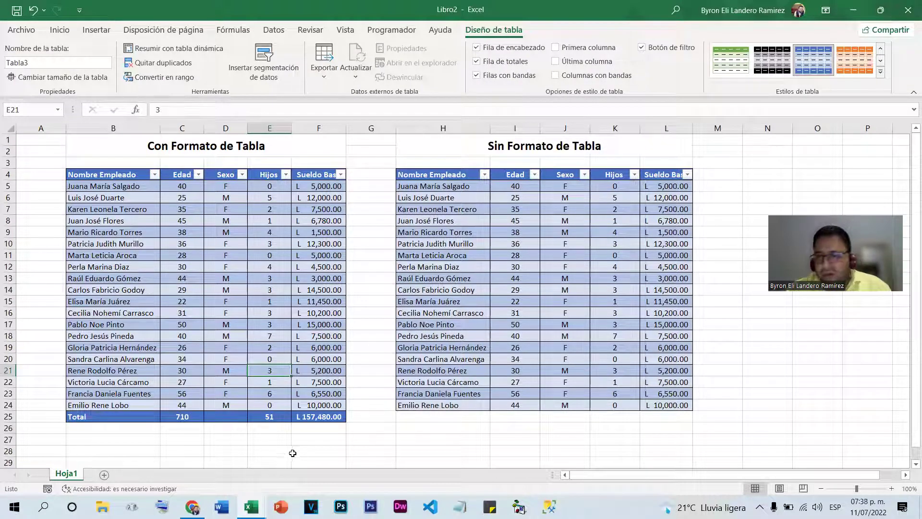
Filter the table's Sexo column to show only the F employees
{"action": "left_click", "coordinate": [243, 175]}
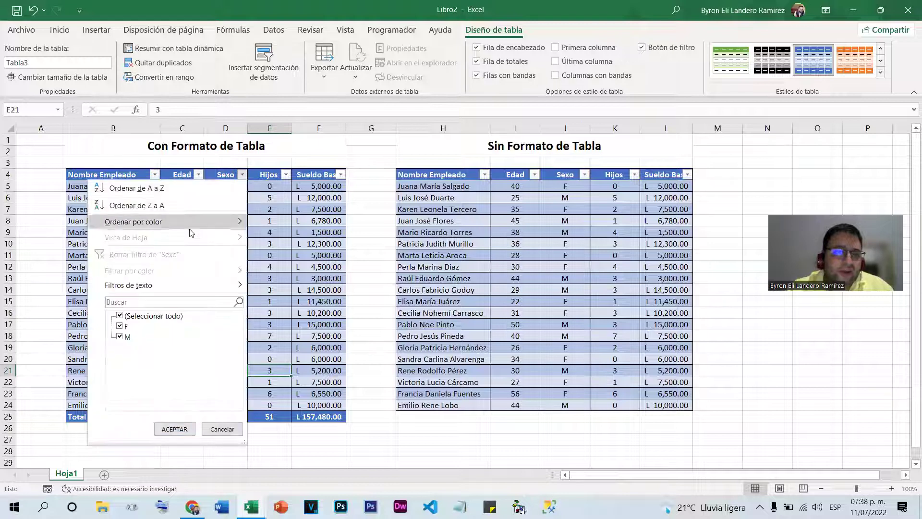
{"action": "left_click", "coordinate": [119, 315]}
{"action": "left_click", "coordinate": [119, 325]}
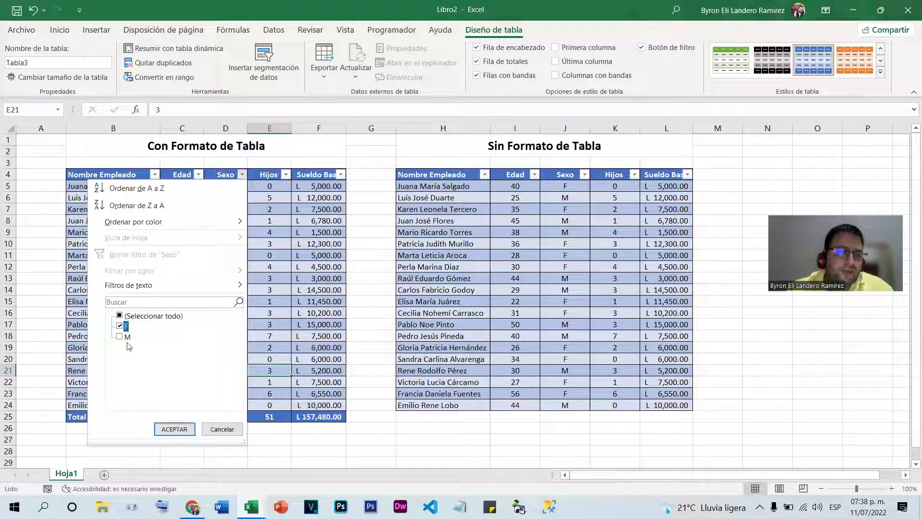
{"action": "left_click", "coordinate": [174, 429]}
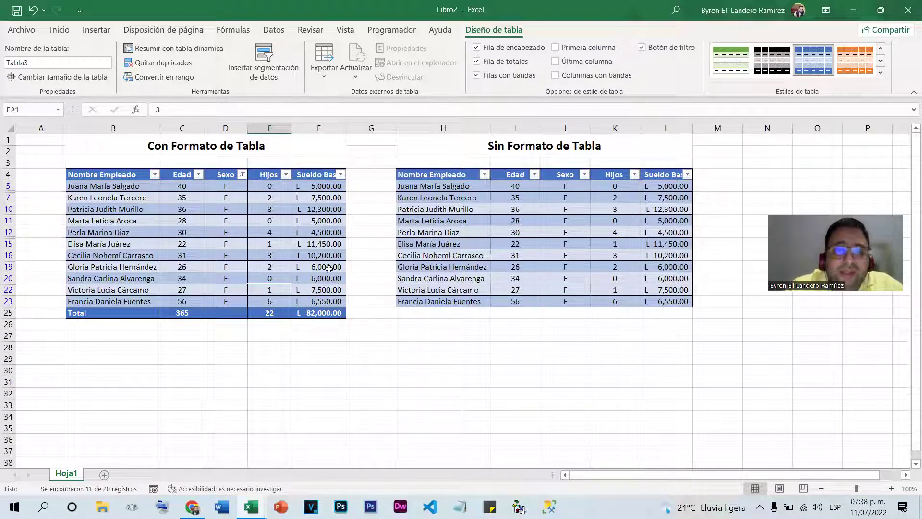
Clear the Sexo filter so every employee shows again
{"action": "left_click", "coordinate": [242, 175]}
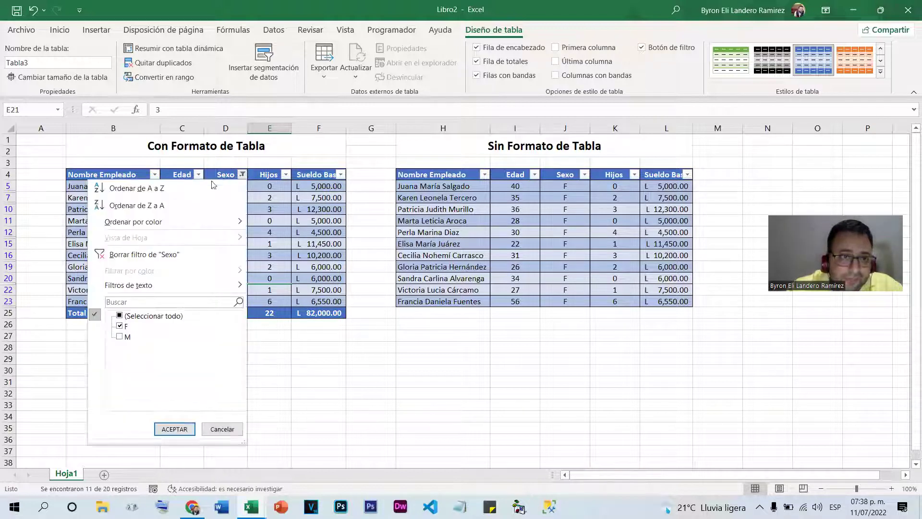
{"action": "left_click", "coordinate": [120, 316]}
{"action": "left_click", "coordinate": [174, 428]}
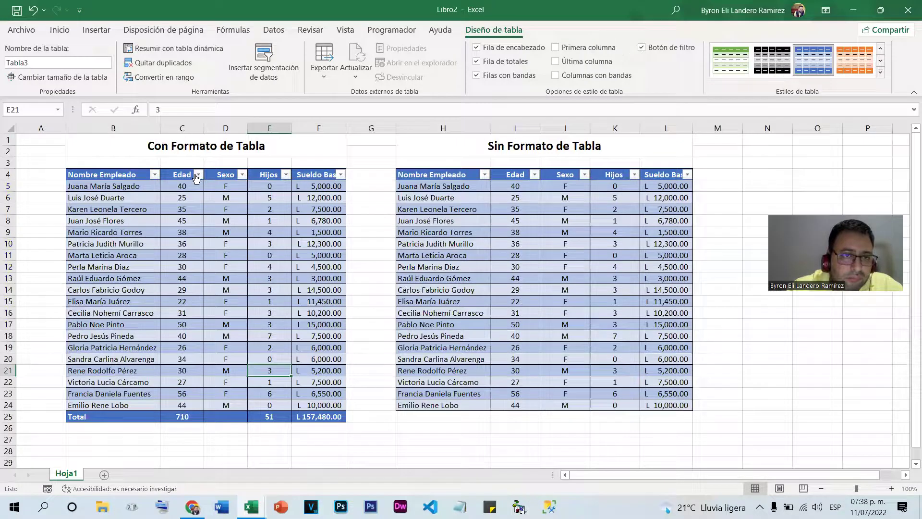
Filter the Edad column to show only employees aged 30
{"action": "left_click", "coordinate": [197, 176]}
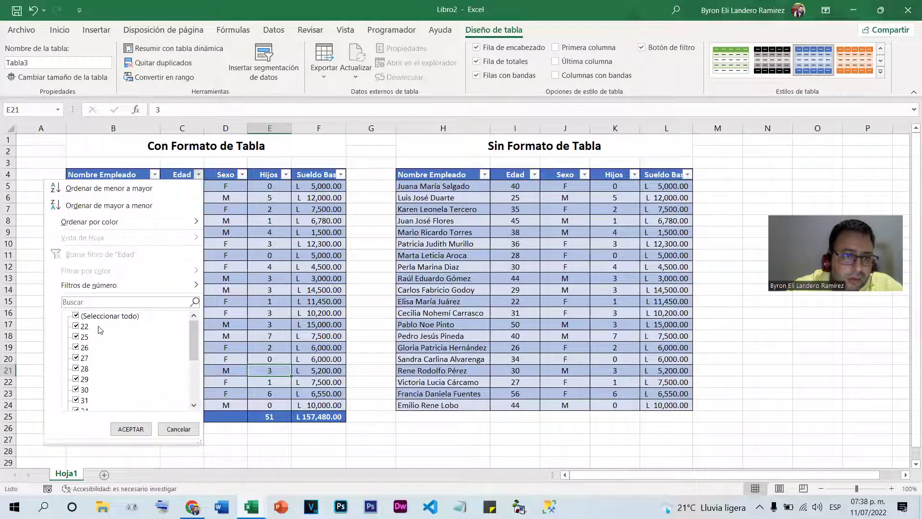
{"action": "left_click", "coordinate": [80, 316]}
{"action": "left_click", "coordinate": [76, 390]}
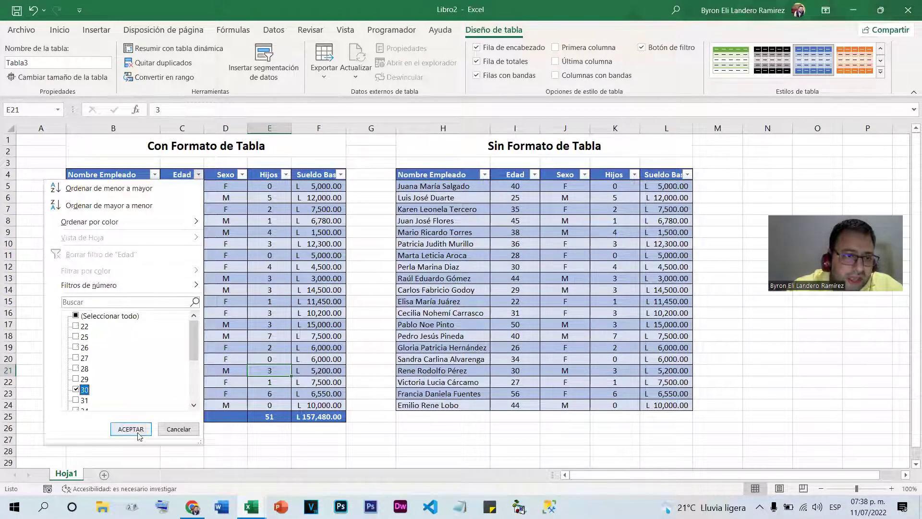
{"action": "left_click", "coordinate": [130, 429]}
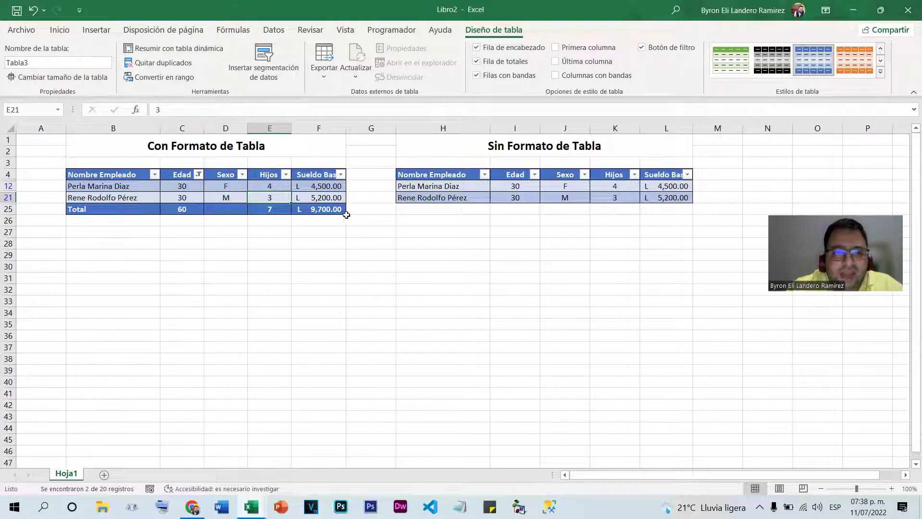
Clear the Edad filter to show all employees again
{"action": "left_click", "coordinate": [197, 175]}
{"action": "left_click", "coordinate": [107, 319]}
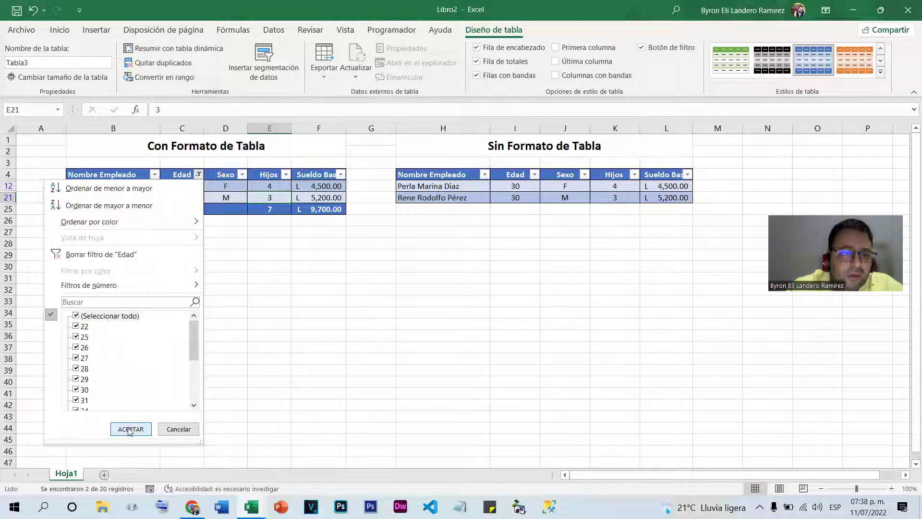
{"action": "left_click", "coordinate": [128, 429]}
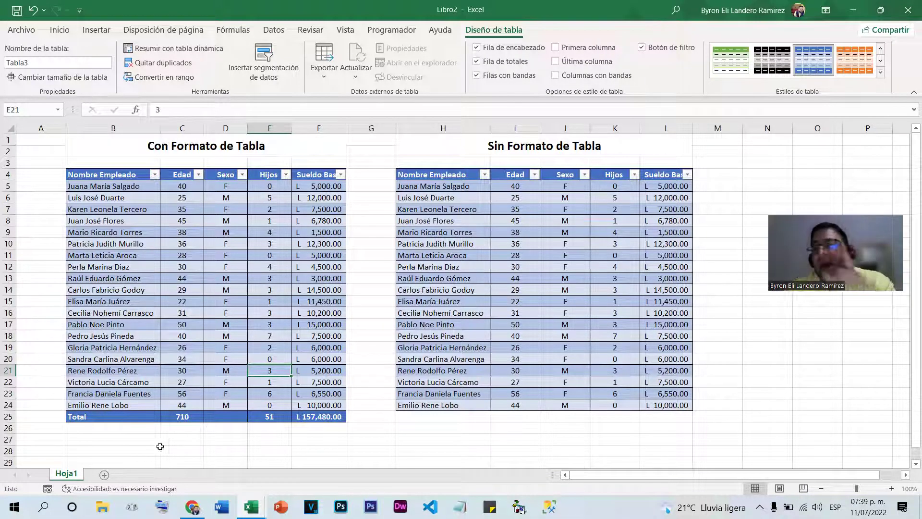
Enter test text 'sdfsdfsdf' in B26 below the table's Total row
{"action": "scroll", "coordinate": [201, 321], "scroll_direction": "down", "scroll_amount": 1}
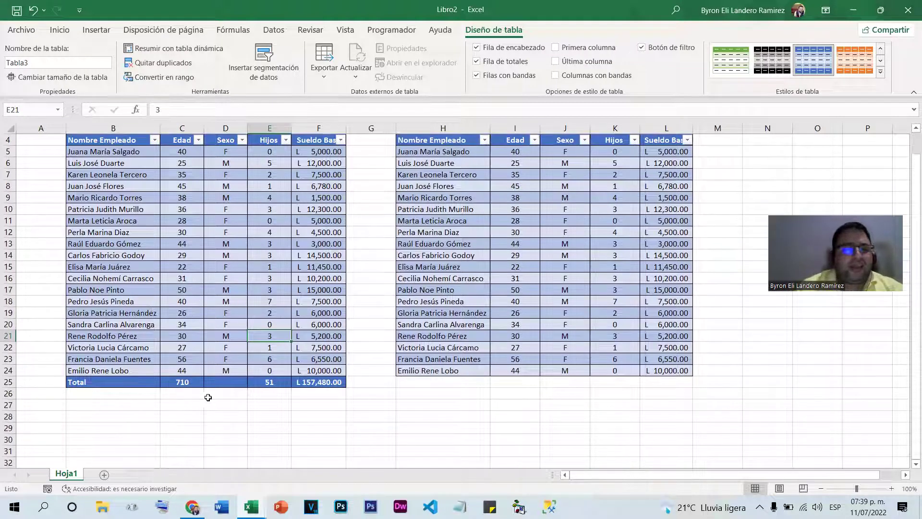
{"action": "left_click", "coordinate": [98, 393]}
{"action": "type", "text": "sdfsdfsdf"}
{"action": "key", "text": "Return"}
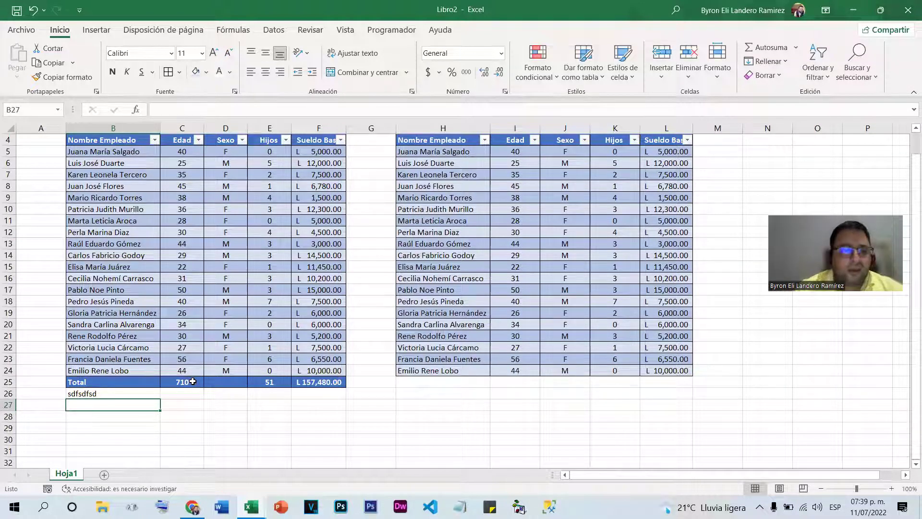
Replace the B26 text with 'asdasdasdasd' and reselect that cell
{"action": "left_click", "coordinate": [97, 391]}
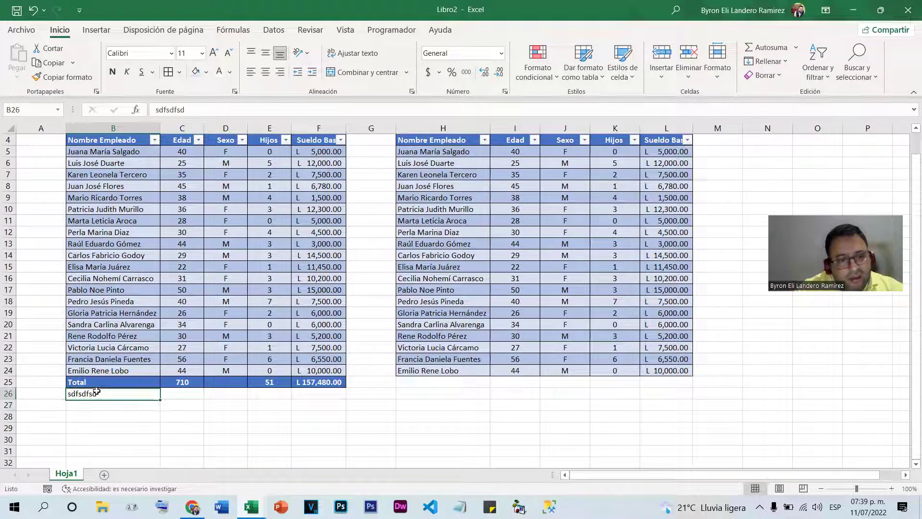
{"action": "key", "text": "Delete"}
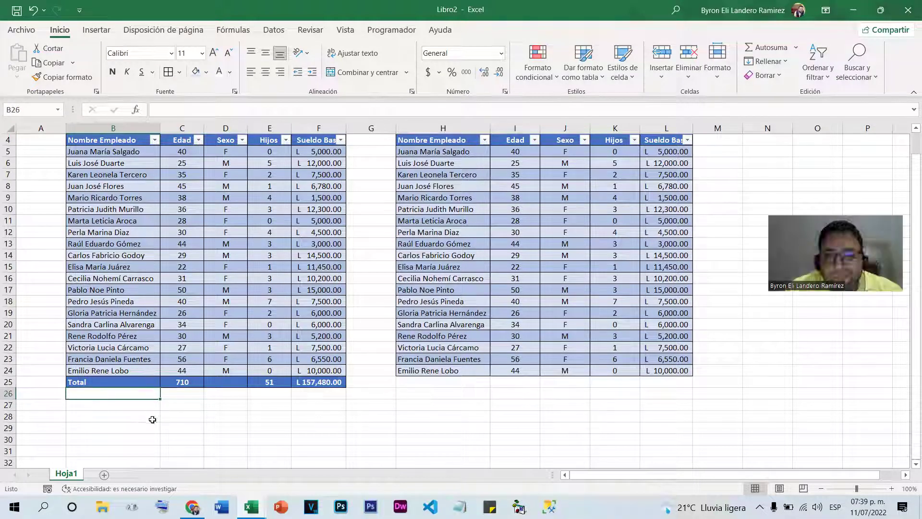
{"action": "type", "text": "asdasdasdasd"}
{"action": "key", "text": "Return"}
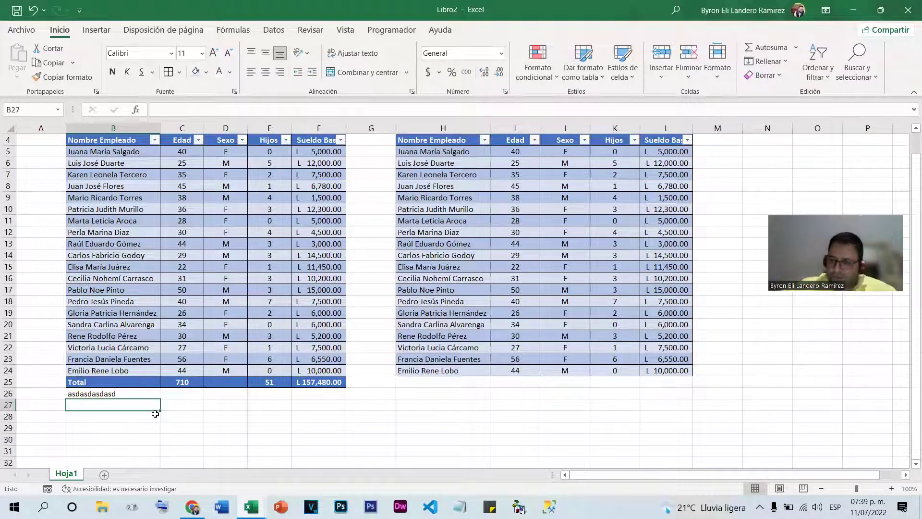
{"action": "left_click", "coordinate": [126, 380]}
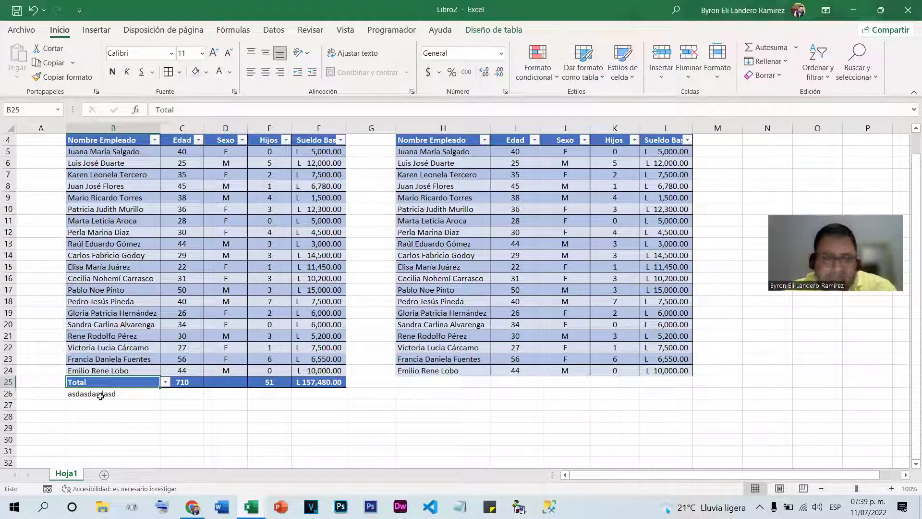
{"action": "left_click", "coordinate": [100, 396]}
Delete the 'asdasdasdasd' text from B26 and select a cell back inside the table
{"action": "key", "text": "Delete"}
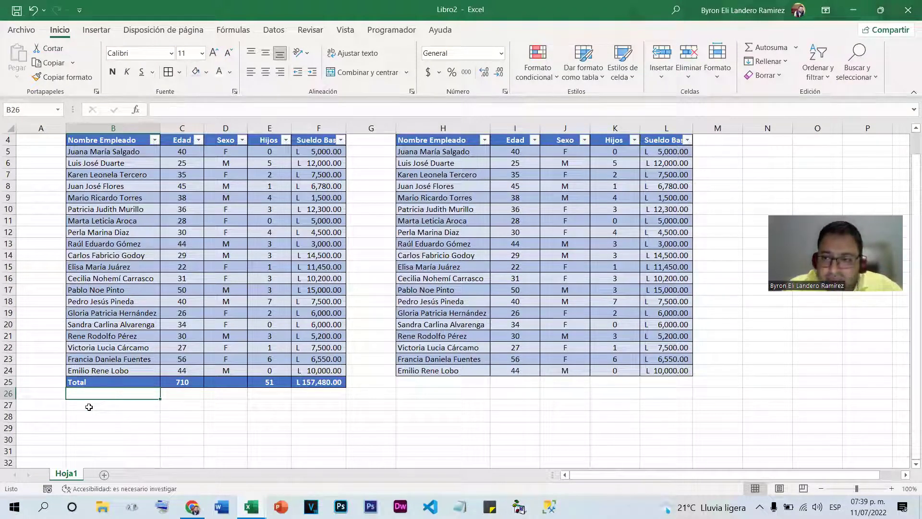
{"action": "left_click", "coordinate": [133, 407]}
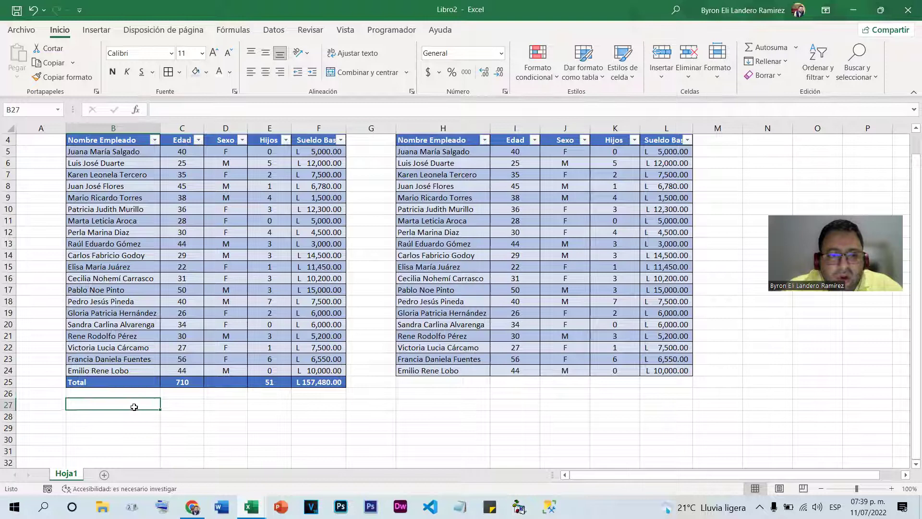
{"action": "left_click", "coordinate": [128, 348]}
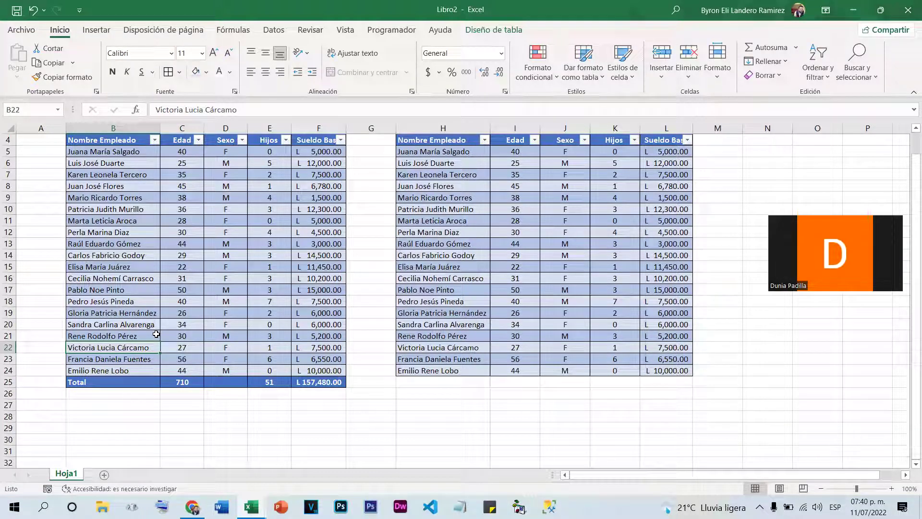
{"action": "left_click", "coordinate": [193, 289]}
{"action": "left_click", "coordinate": [493, 30]}
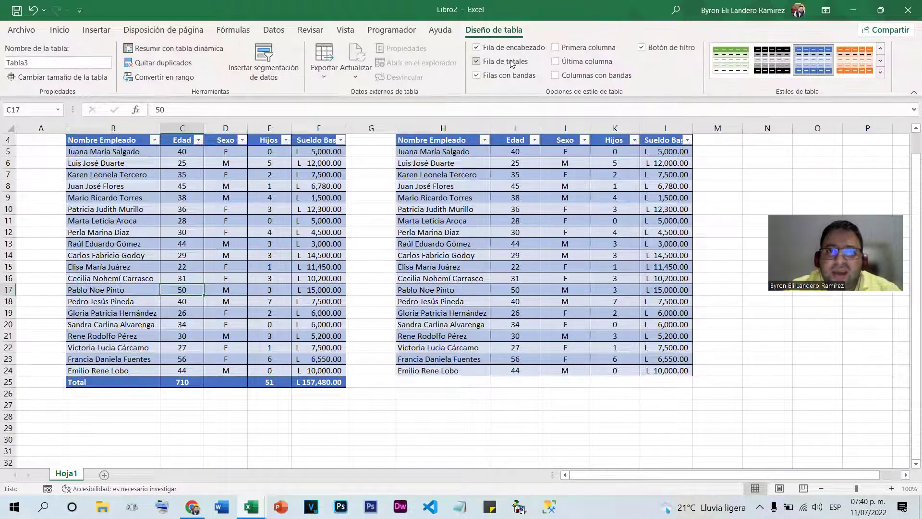
{"action": "left_click", "coordinate": [511, 62]}
{"action": "left_click", "coordinate": [130, 379]}
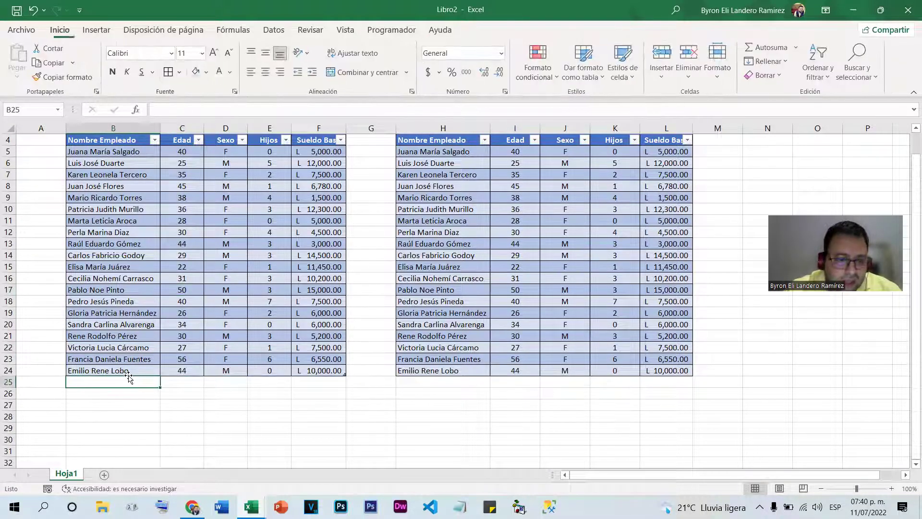
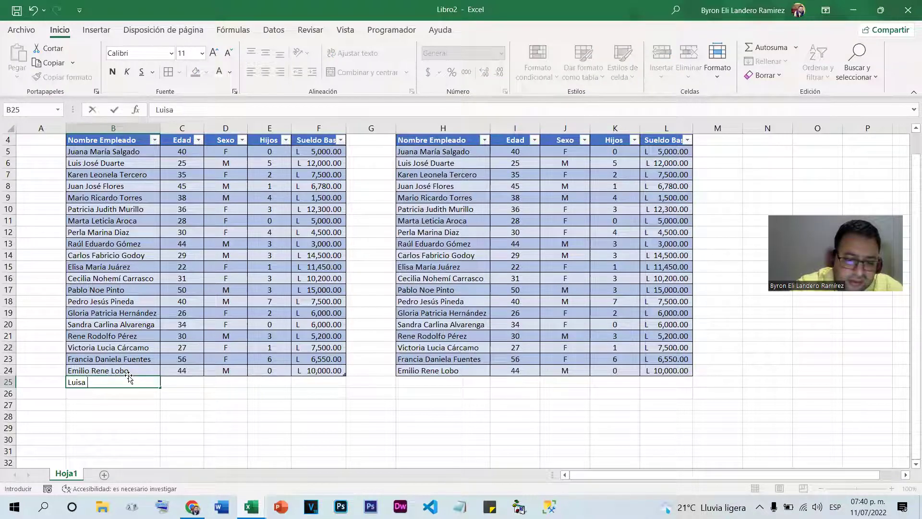
{"action": "key", "text": "Return"}
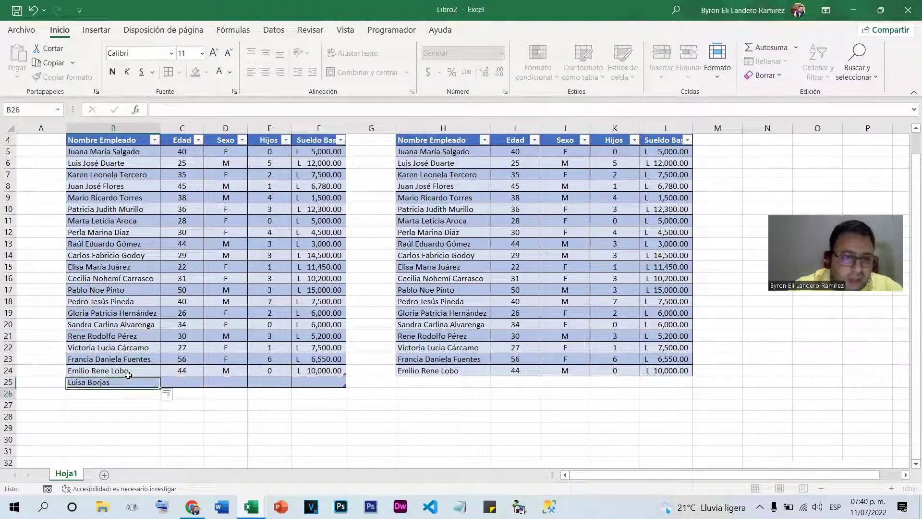
{"action": "left_click", "coordinate": [138, 382]}
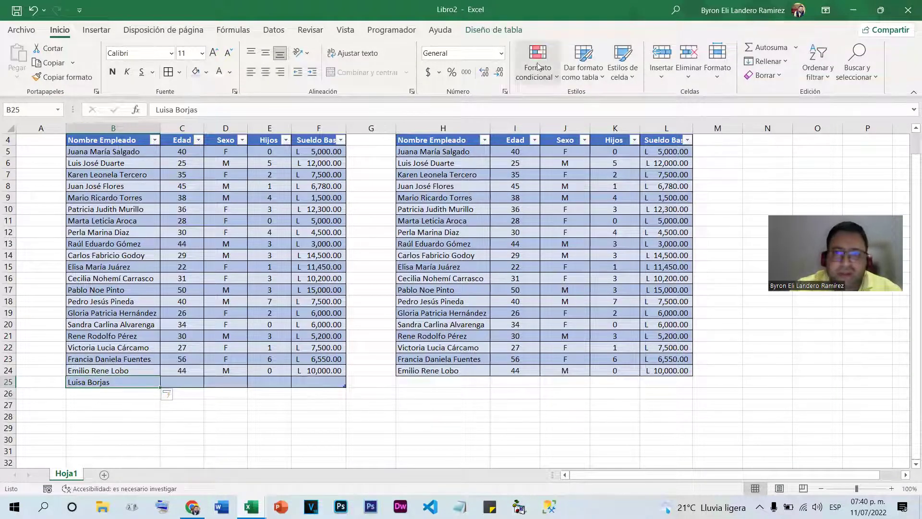
{"action": "left_click", "coordinate": [497, 31]}
{"action": "left_click", "coordinate": [509, 62]}
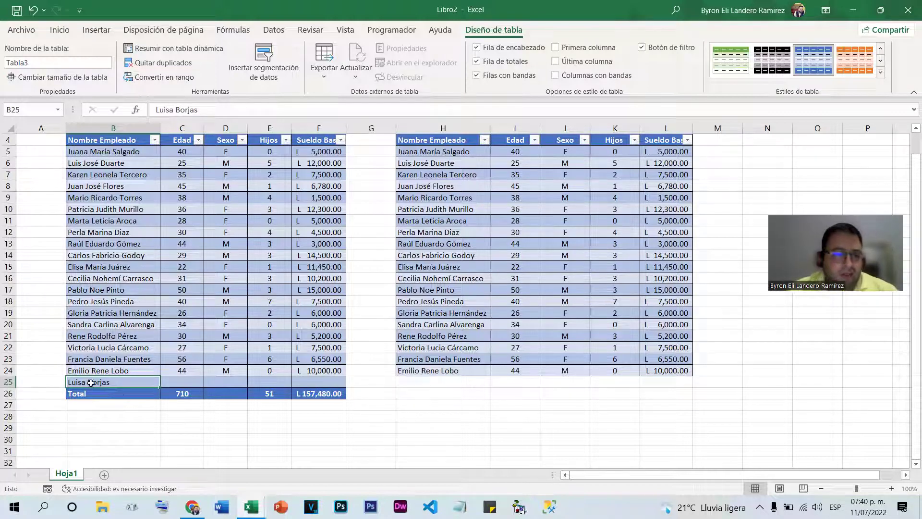
{"action": "key", "text": "ctrl+shift+t"}
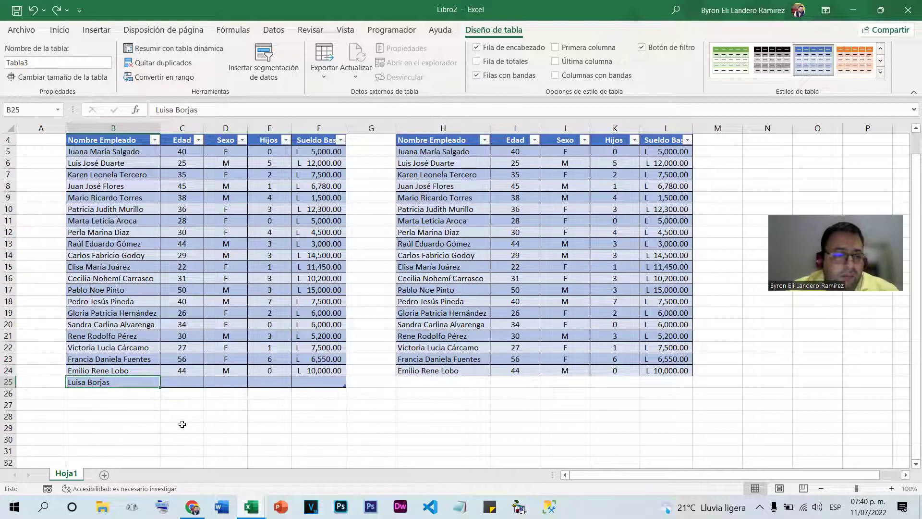
{"action": "key", "text": "ctrl+z"}
{"action": "key", "text": "ctrl+z"}
{"action": "key", "text": "ctrl+z"}
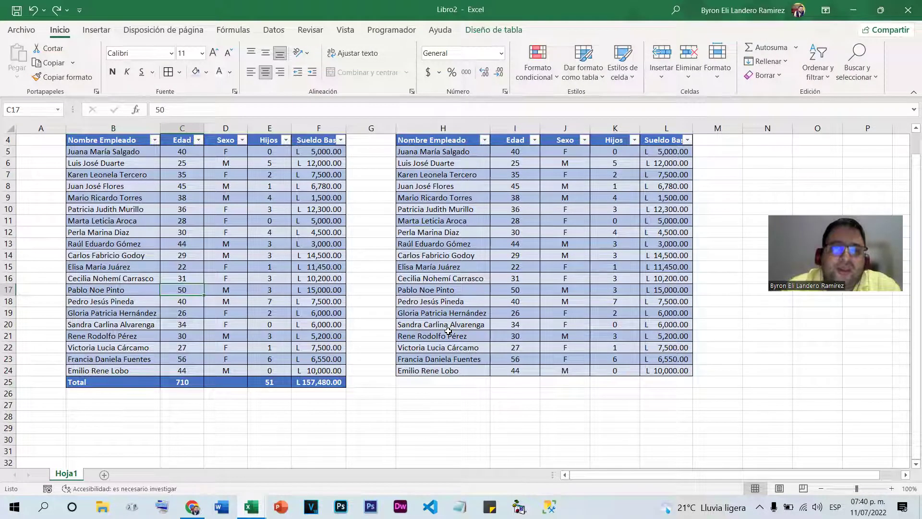
{"action": "scroll", "coordinate": [448, 331], "scroll_direction": "up", "scroll_amount": 1}
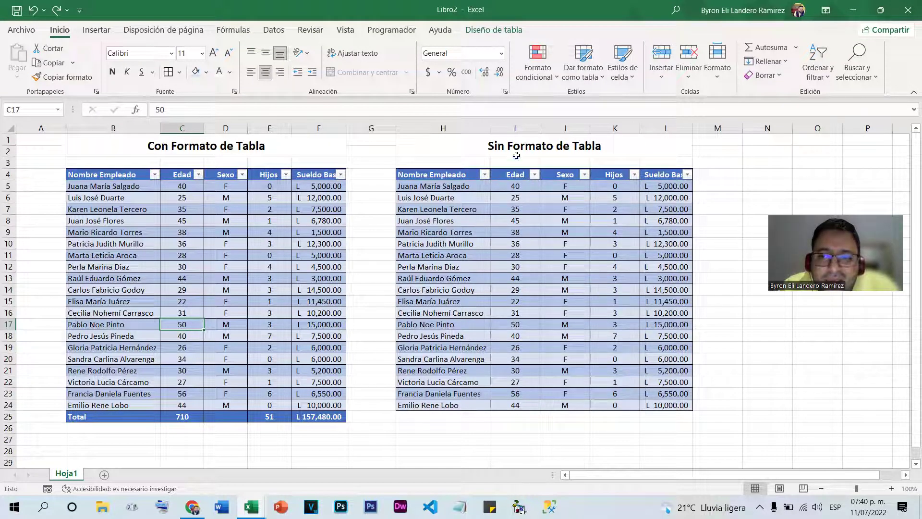
{"action": "right_click", "coordinate": [584, 131]}
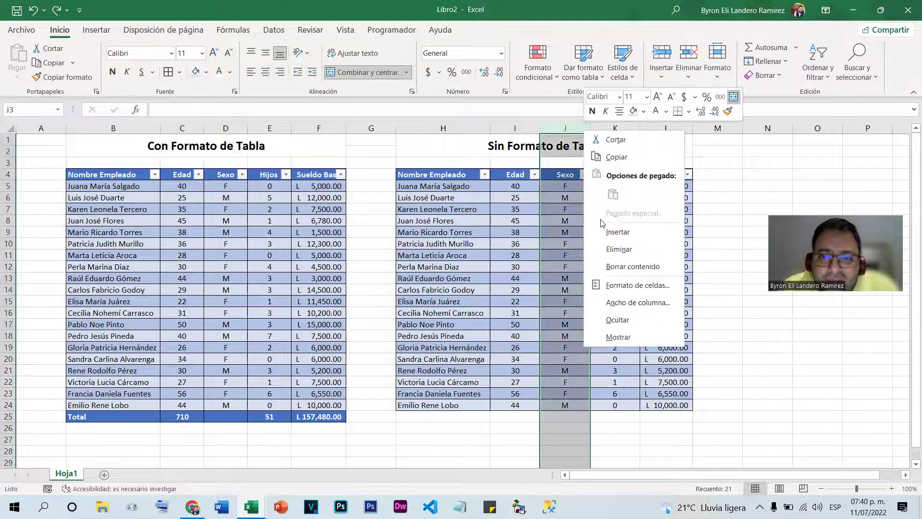
{"action": "left_click", "coordinate": [630, 141]}
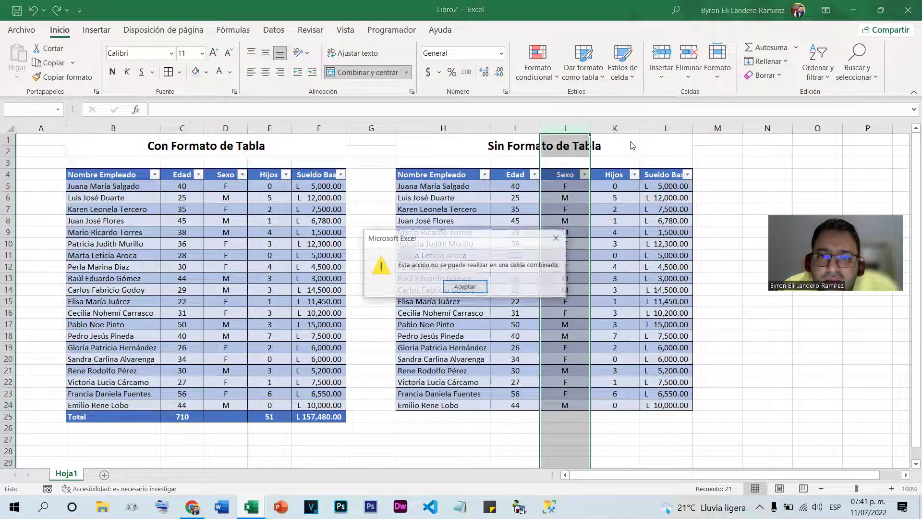
{"action": "left_click", "coordinate": [477, 286]}
{"action": "left_click", "coordinate": [584, 297]}
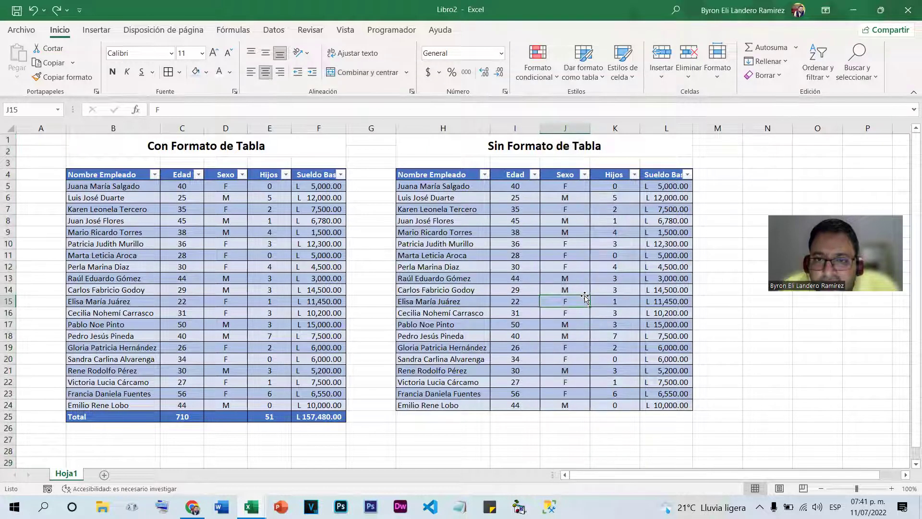
Move the Sexo column onto column I, then undo that move
{"action": "left_click_drag", "start_coordinate": [562, 170], "coordinate": [561, 405]}
{"action": "left_click_drag", "start_coordinate": [584, 227], "coordinate": [530, 174]}
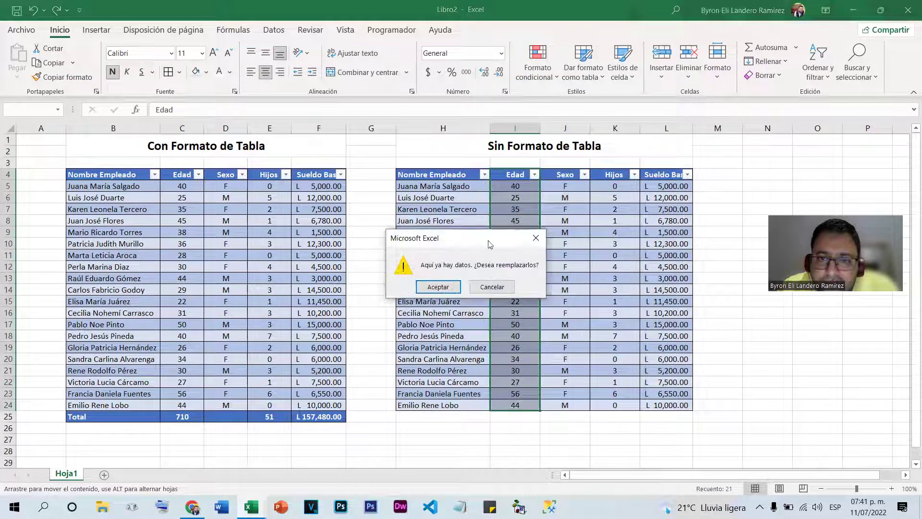
{"action": "key", "text": "Return"}
{"action": "left_click", "coordinate": [568, 205]}
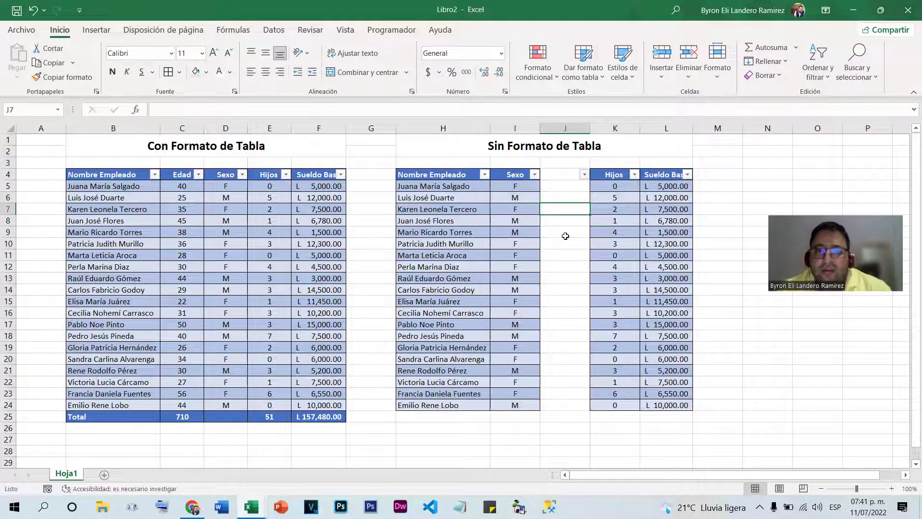
{"action": "key", "text": "ctrl+z"}
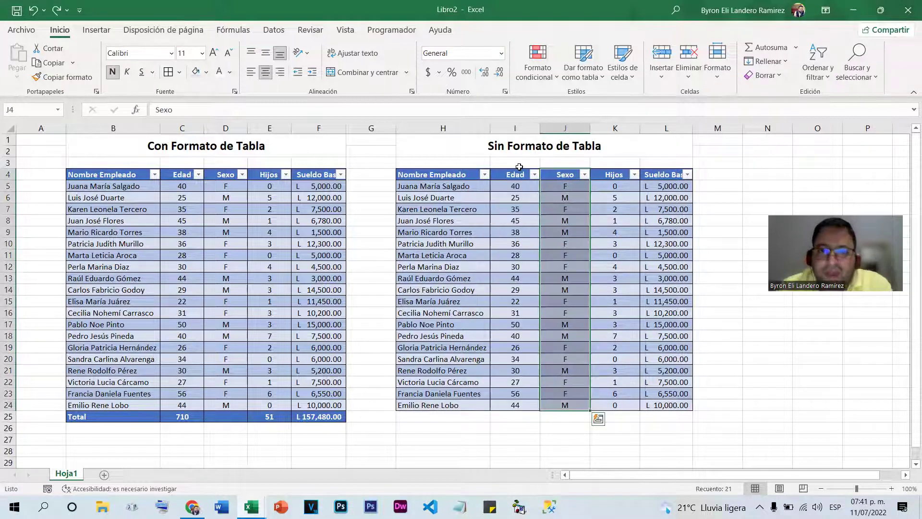
Move the Edad column from column I over to column M
{"action": "left_click_drag", "start_coordinate": [515, 174], "coordinate": [514, 405]}
{"action": "left_click_drag", "start_coordinate": [521, 173], "coordinate": [706, 175]}
{"action": "key", "text": "Down"}
{"action": "key", "text": "Down"}
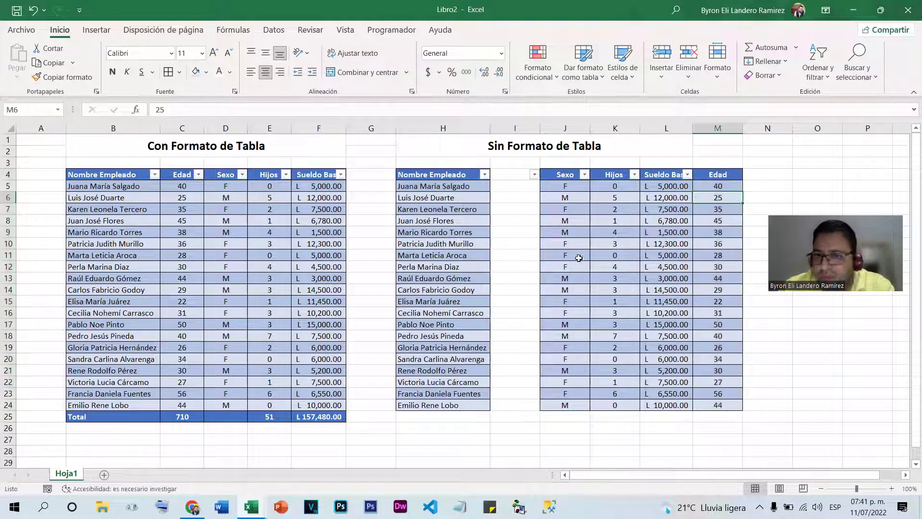
{"action": "left_click_drag", "start_coordinate": [509, 178], "coordinate": [517, 417]}
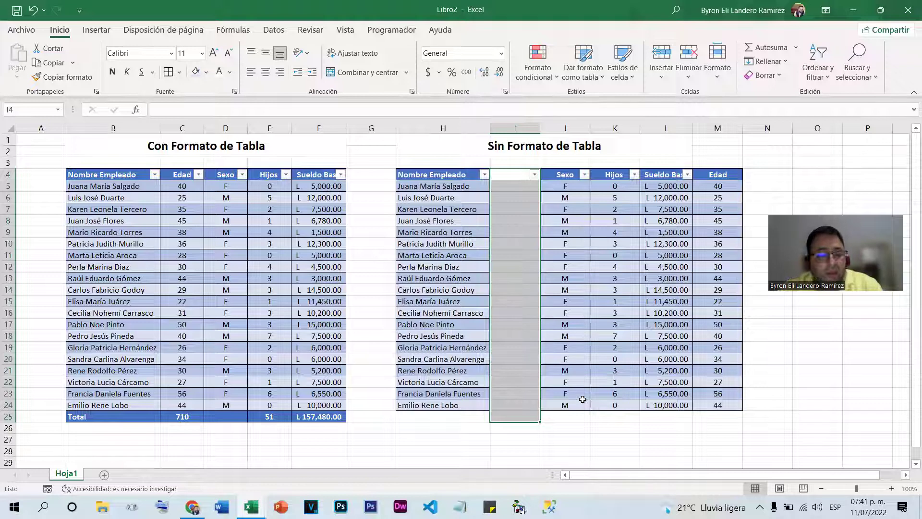
{"action": "key", "text": "ctrl+z"}
Move the formatted table's Hijos column left, ahead of Edad
{"action": "left_click", "coordinate": [225, 267]}
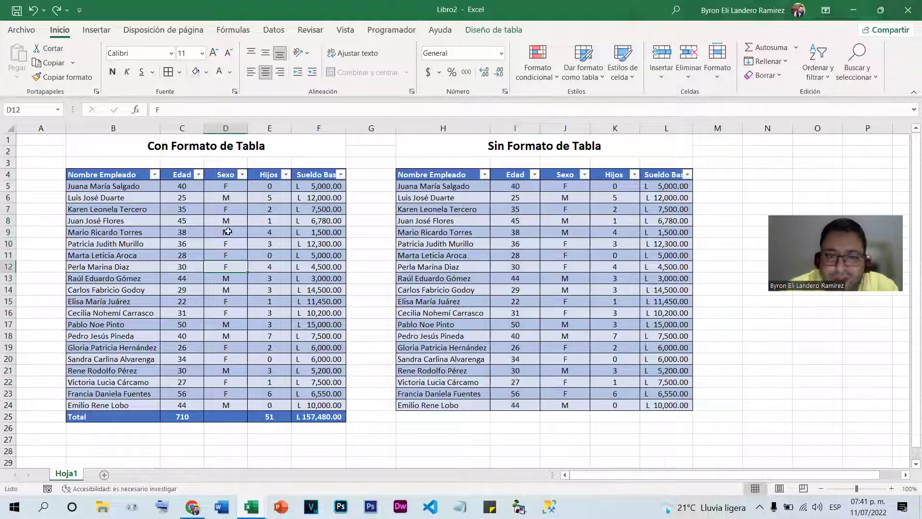
{"action": "left_click", "coordinate": [265, 172]}
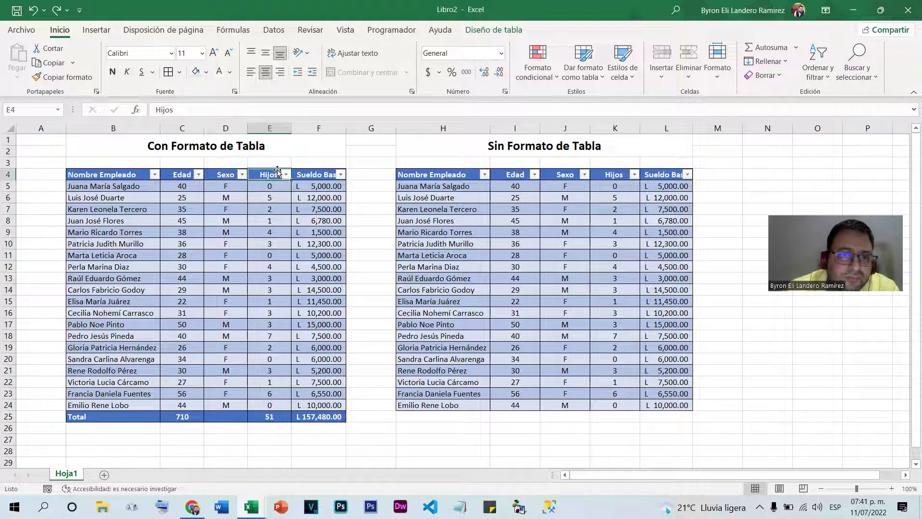
{"action": "left_click", "coordinate": [277, 169]}
{"action": "left_click_drag", "start_coordinate": [276, 170], "coordinate": [178, 174]}
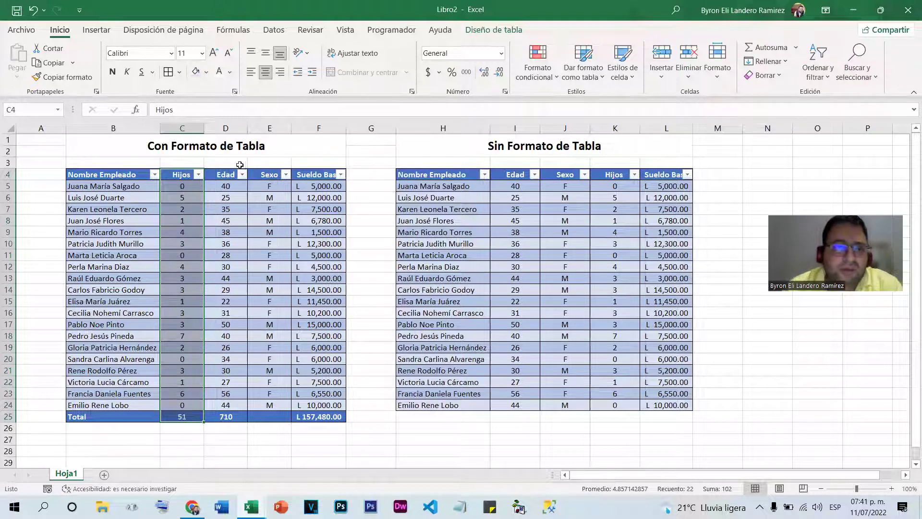
Move Sueldo Base to column C, right after Nombre Empleado
{"action": "left_click", "coordinate": [317, 171]}
{"action": "left_click", "coordinate": [317, 170]}
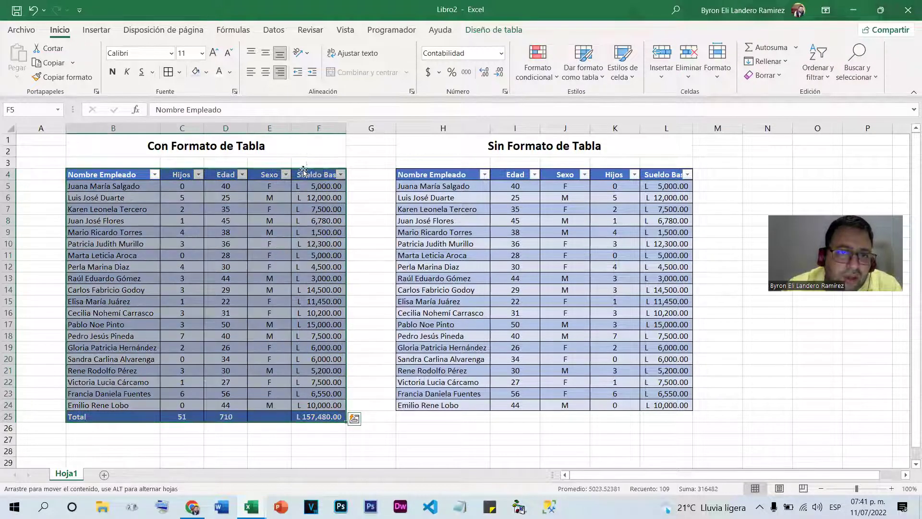
{"action": "left_click", "coordinate": [314, 169]}
{"action": "left_click", "coordinate": [314, 169]}
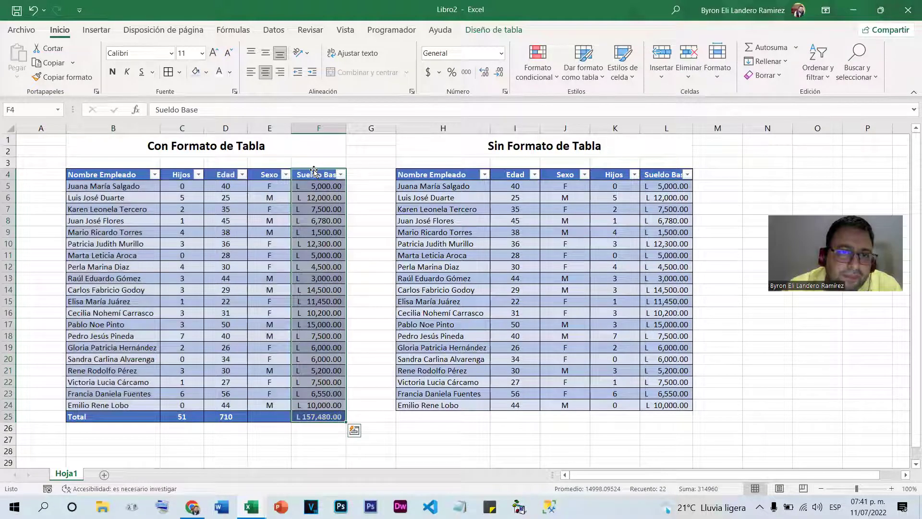
{"action": "left_click_drag", "start_coordinate": [316, 169], "coordinate": [179, 173]}
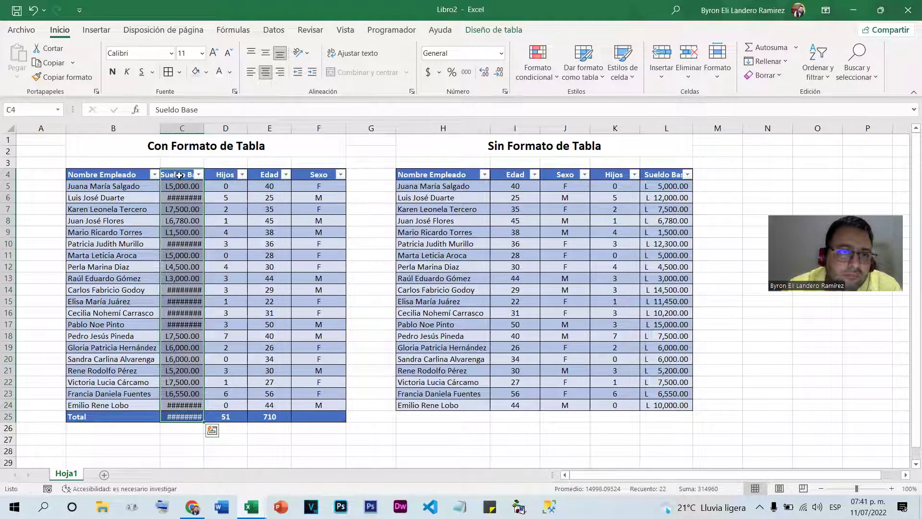
{"action": "double_click", "coordinate": [205, 128]}
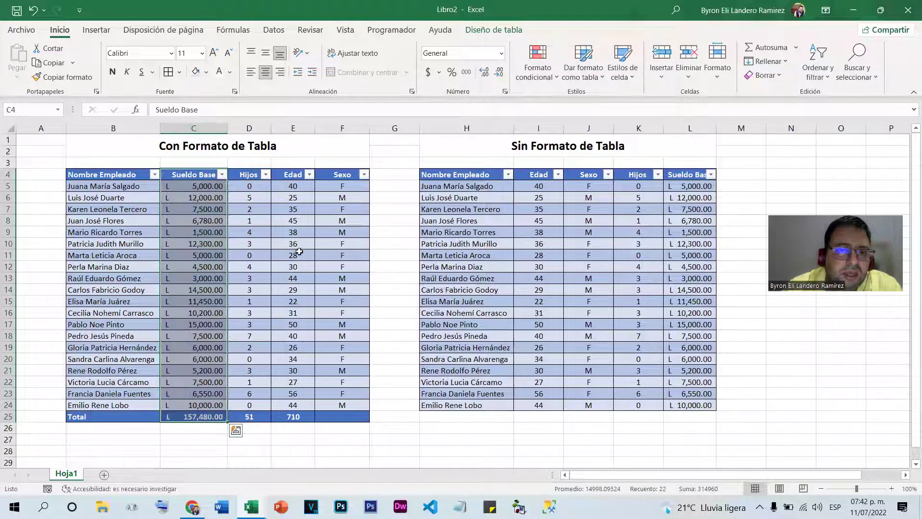
{"action": "left_click", "coordinate": [298, 252]}
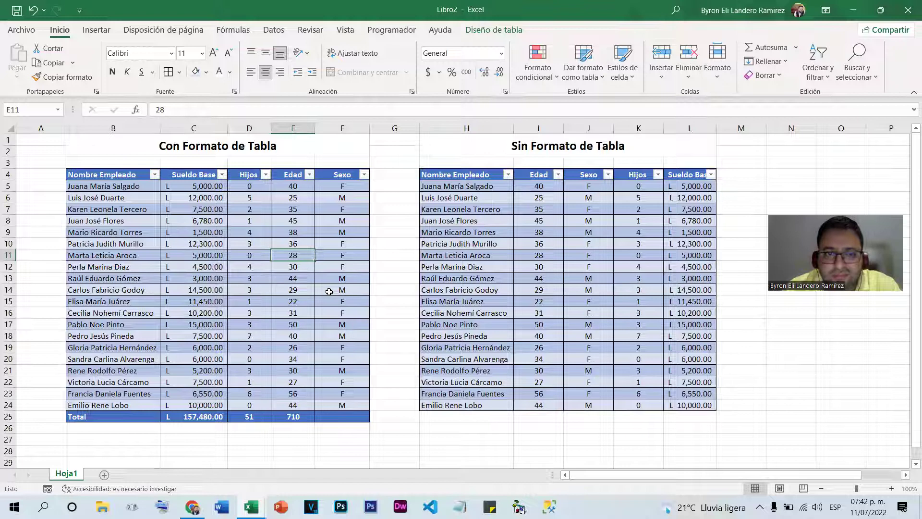
{"action": "key", "text": "ctrl+z"}
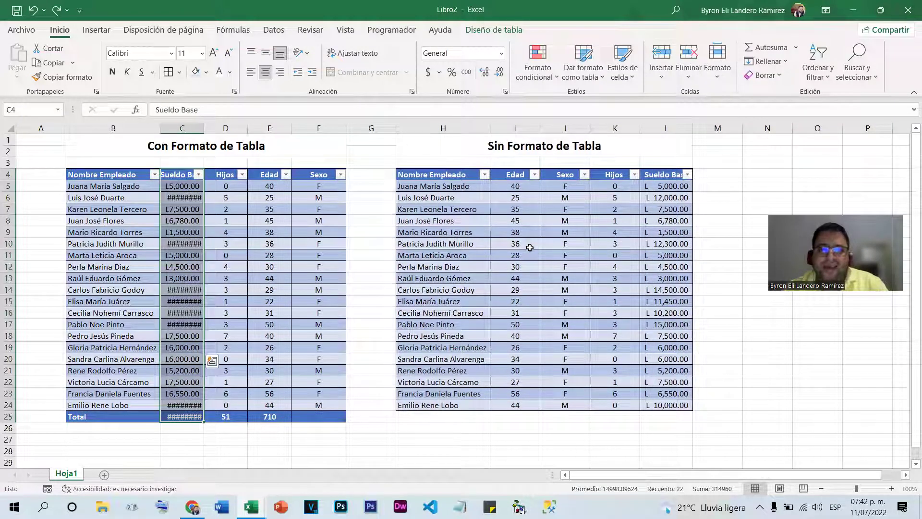
Copy the last five employee rows (H20:L24) and paste them into H29:L33
{"action": "scroll", "coordinate": [530, 247], "scroll_direction": "down", "scroll_amount": 2}
{"action": "left_click_drag", "start_coordinate": [422, 288], "coordinate": [655, 336]}
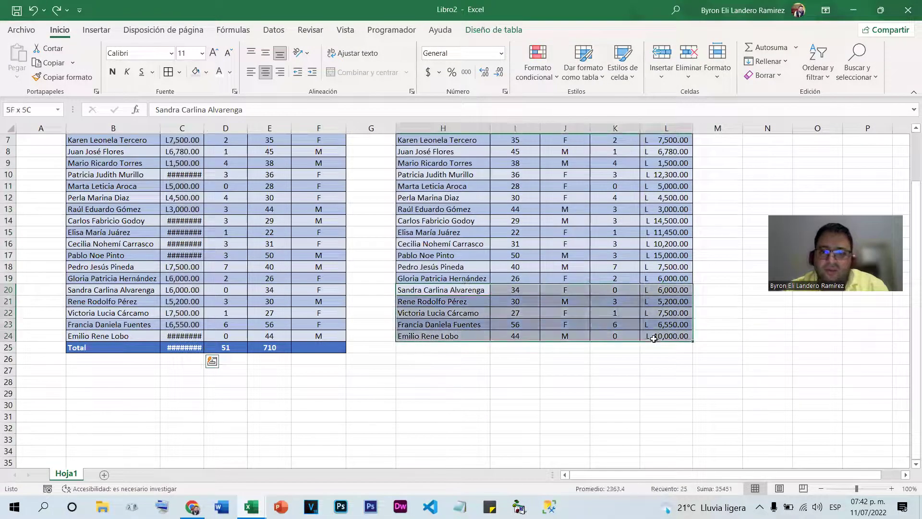
{"action": "key", "text": "ctrl+c"}
{"action": "scroll", "coordinate": [561, 353], "scroll_direction": "down", "scroll_amount": 2}
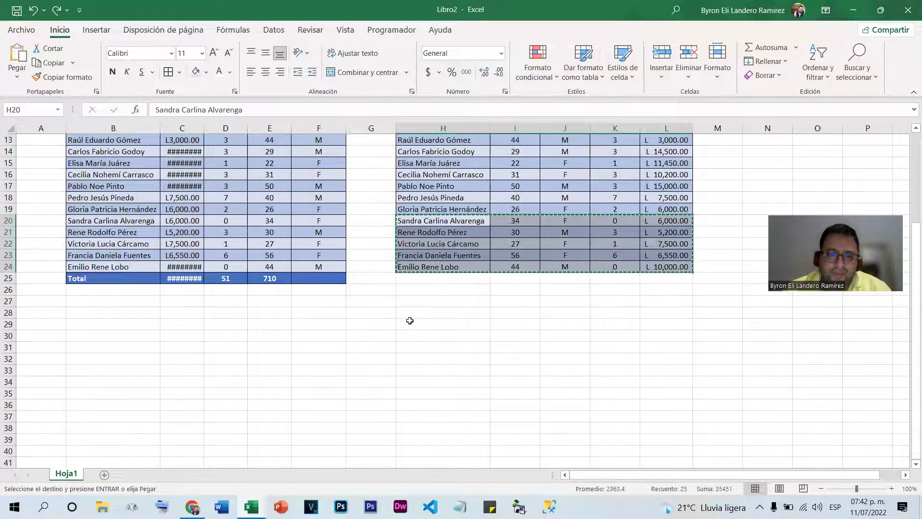
{"action": "left_click", "coordinate": [410, 321]}
{"action": "key", "text": "ctrl+v"}
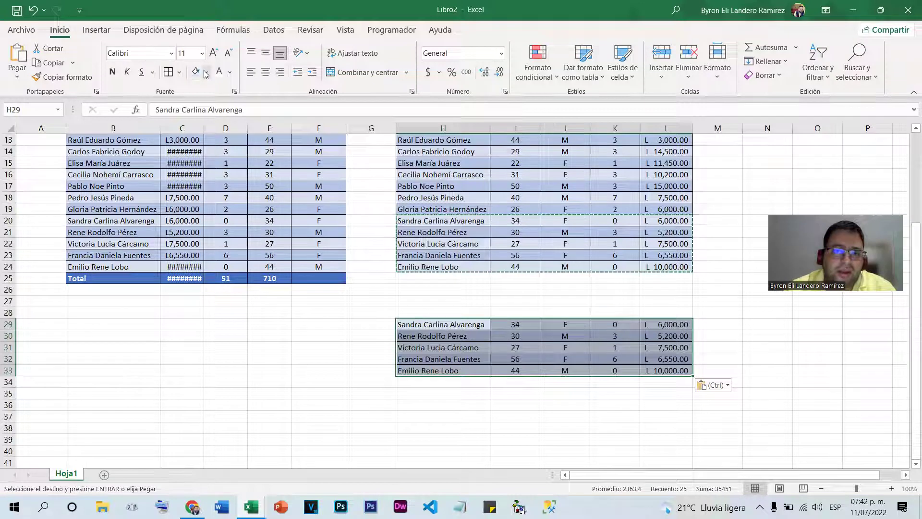
Paste the same five rows again into B29:F33
{"action": "left_click", "coordinate": [74, 324]}
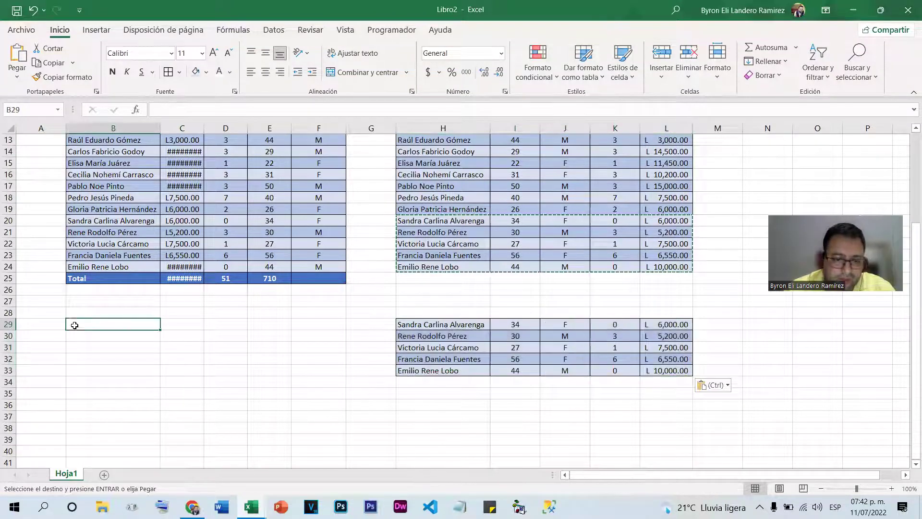
{"action": "key", "text": "ctrl+v"}
{"action": "left_click", "coordinate": [439, 417]}
{"action": "scroll", "coordinate": [439, 418], "scroll_direction": "up", "scroll_amount": 2}
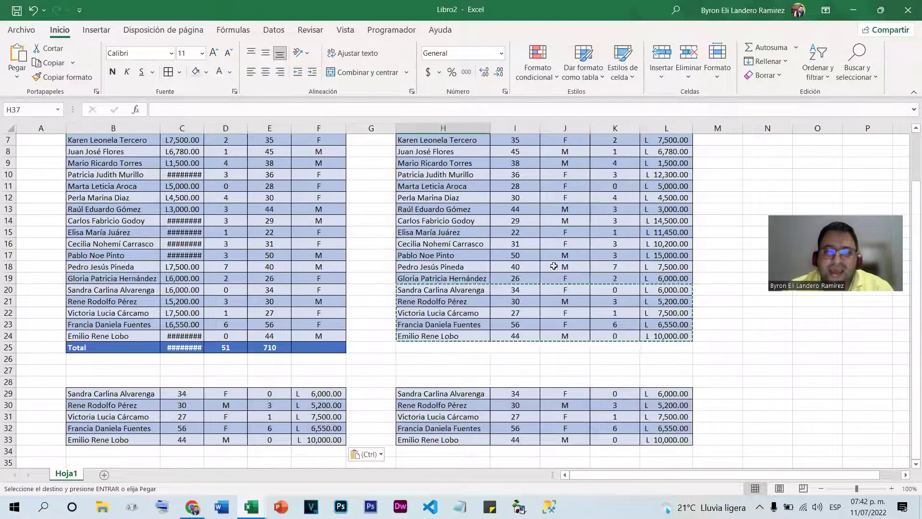
{"action": "double_click", "coordinate": [566, 232]}
{"action": "left_click", "coordinate": [608, 252]}
{"action": "scroll", "coordinate": [608, 252], "scroll_direction": "up", "scroll_amount": 2}
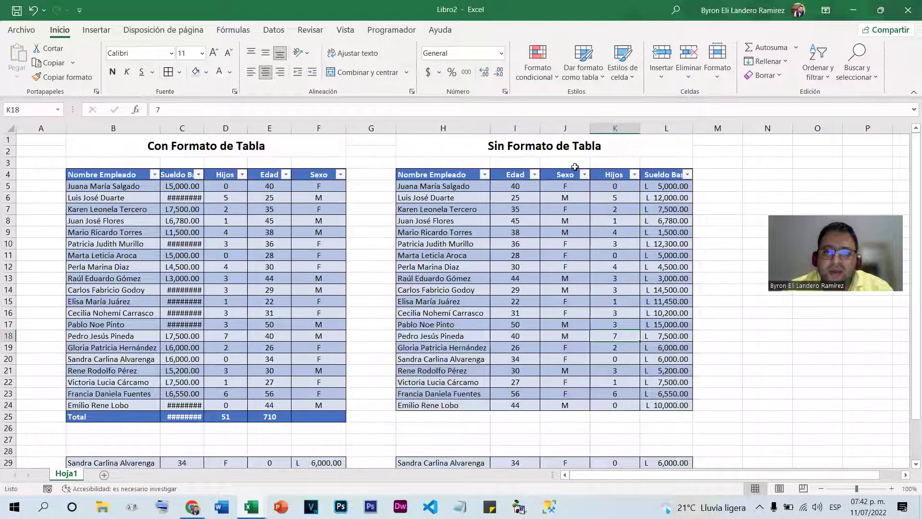
Insert a blank column J after Edad in the unformatted table
{"action": "right_click", "coordinate": [560, 133]}
{"action": "left_click", "coordinate": [594, 231]}
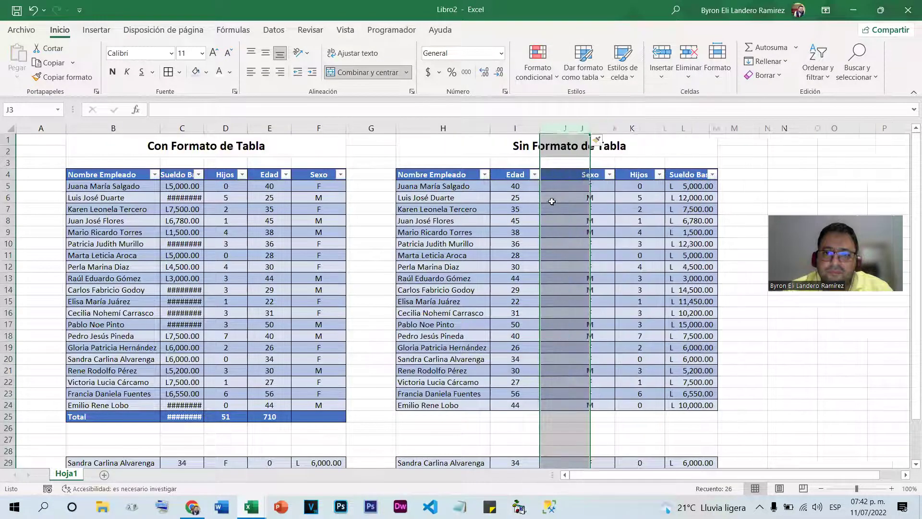
{"action": "left_click", "coordinate": [566, 209]}
{"action": "scroll", "coordinate": [583, 280], "scroll_direction": "down", "scroll_amount": 5}
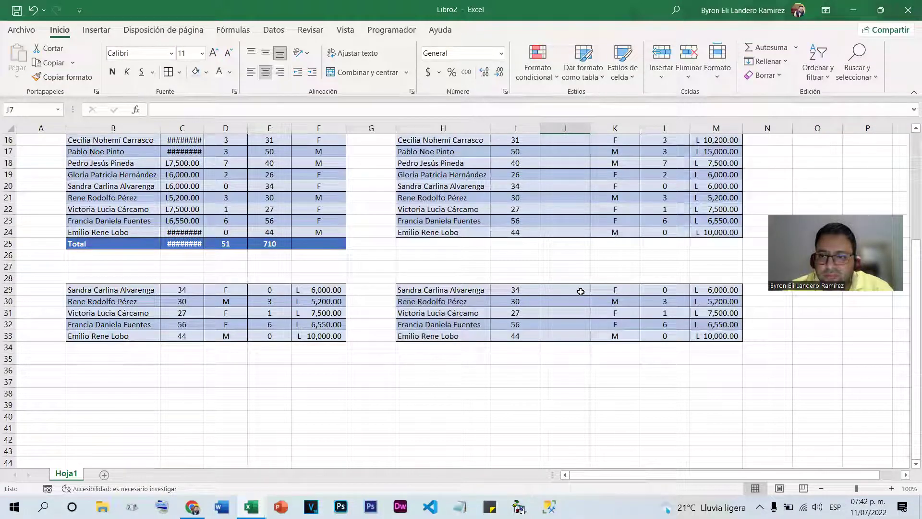
{"action": "scroll", "coordinate": [597, 206], "scroll_direction": "up", "scroll_amount": 3}
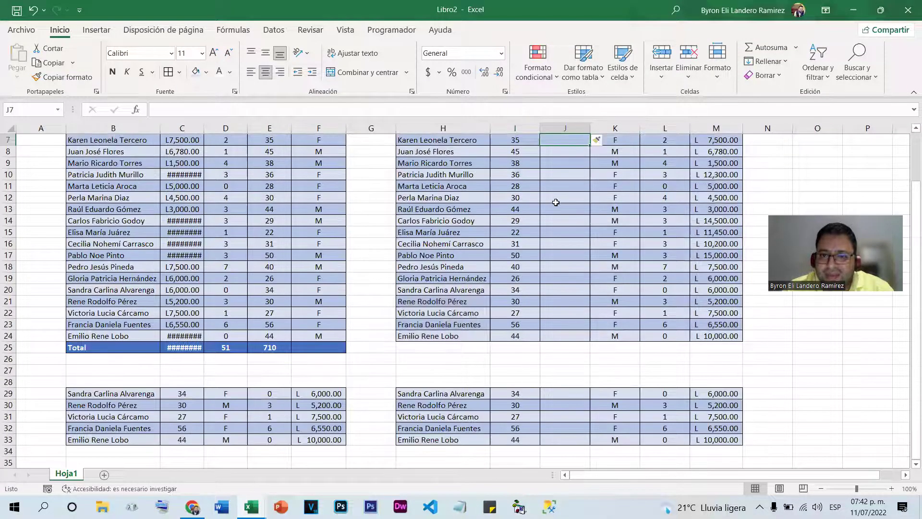
{"action": "scroll", "coordinate": [555, 202], "scroll_direction": "up", "scroll_amount": 2}
{"action": "scroll", "coordinate": [578, 319], "scroll_direction": "down", "scroll_amount": 2}
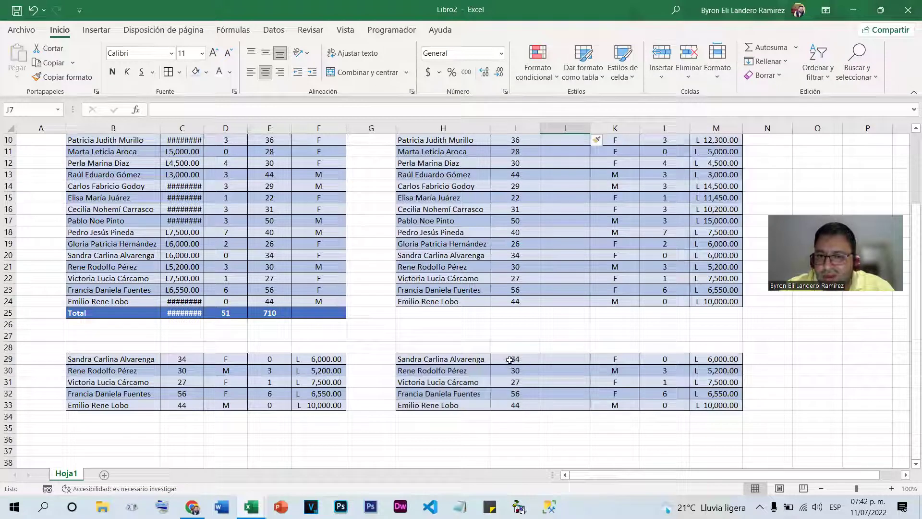
Check that column J is empty down to row 33, then select D9 in the formatted table
{"action": "left_click", "coordinate": [572, 231]}
{"action": "left_click", "coordinate": [557, 364]}
{"action": "left_click", "coordinate": [560, 391]}
{"action": "left_click", "coordinate": [562, 402]}
{"action": "left_click", "coordinate": [561, 380]}
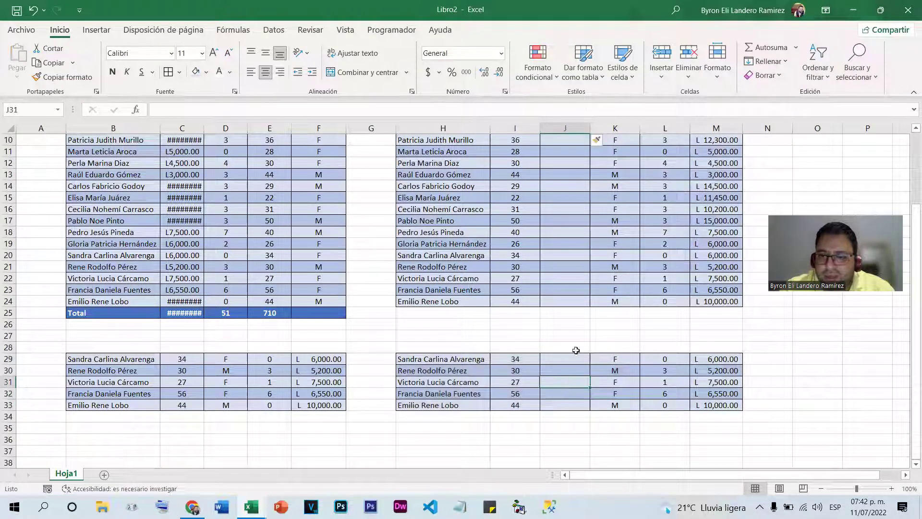
{"action": "scroll", "coordinate": [562, 372], "scroll_direction": "up", "scroll_amount": 3}
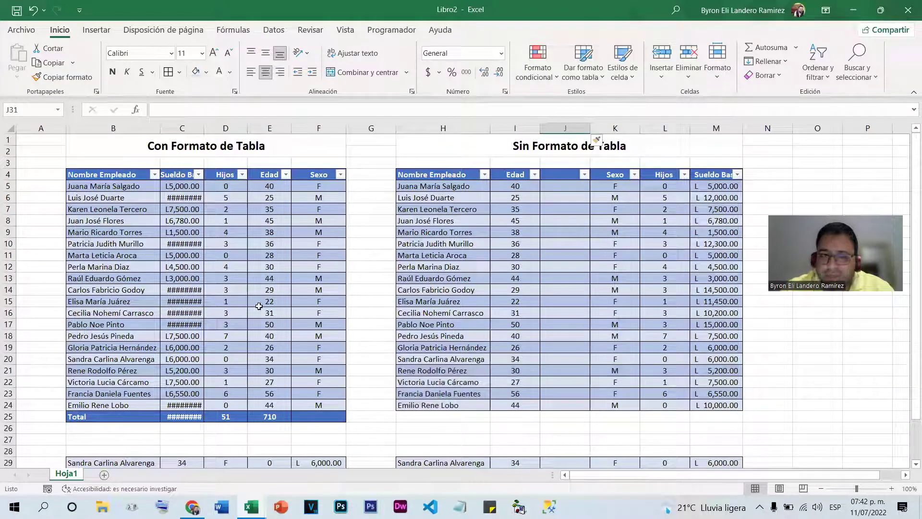
{"action": "scroll", "coordinate": [215, 240], "scroll_direction": "down", "scroll_amount": 2}
{"action": "scroll", "coordinate": [222, 232], "scroll_direction": "up", "scroll_amount": 2}
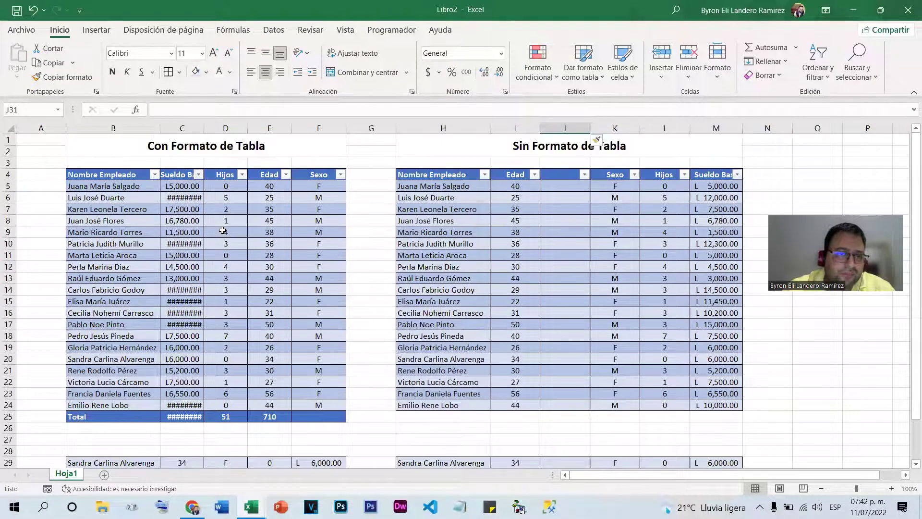
{"action": "left_click", "coordinate": [223, 231]}
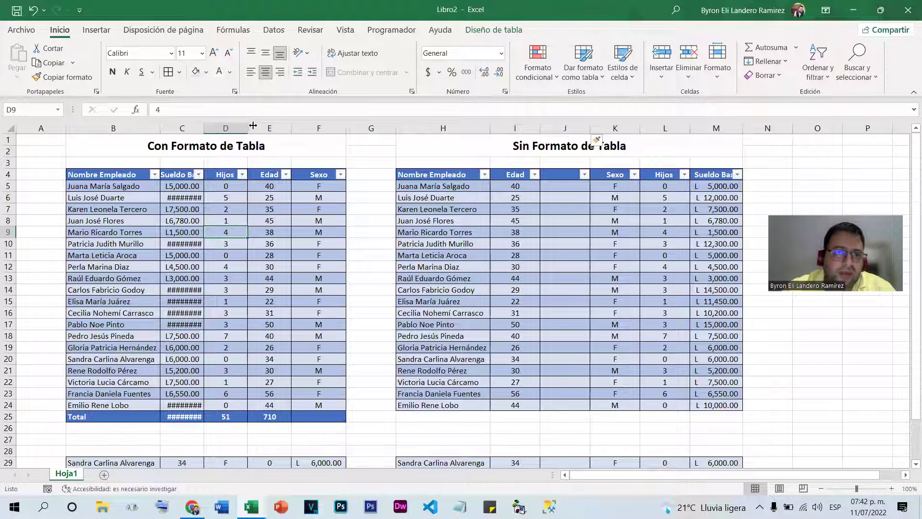
Insert a blank sheet column at E, then undo it
{"action": "left_click", "coordinate": [278, 129]}
{"action": "right_click", "coordinate": [278, 128]}
{"action": "left_click", "coordinate": [312, 233]}
{"action": "scroll", "coordinate": [296, 217], "scroll_direction": "down", "scroll_amount": 3}
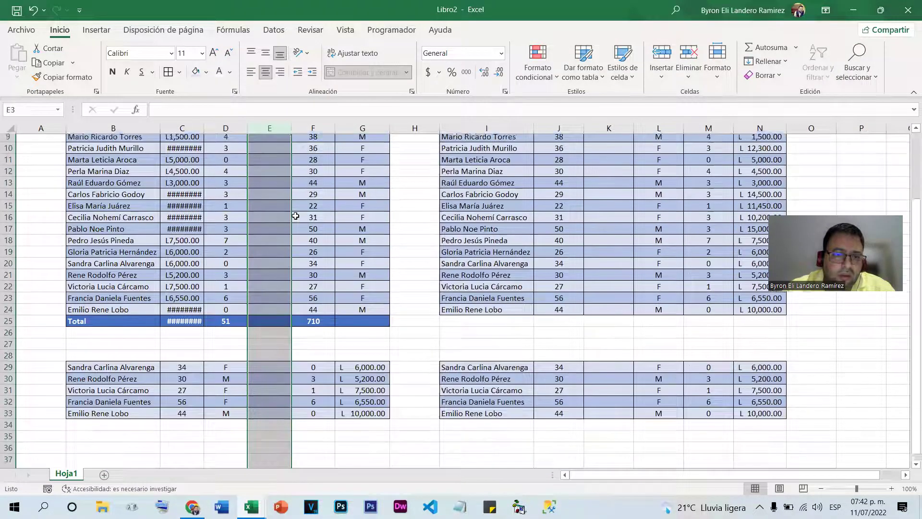
{"action": "scroll", "coordinate": [295, 217], "scroll_direction": "up", "scroll_amount": 3}
{"action": "key", "text": "ctrl+z"}
Insert a table column to the left of Edad inside the formatted table
{"action": "left_click", "coordinate": [258, 198]}
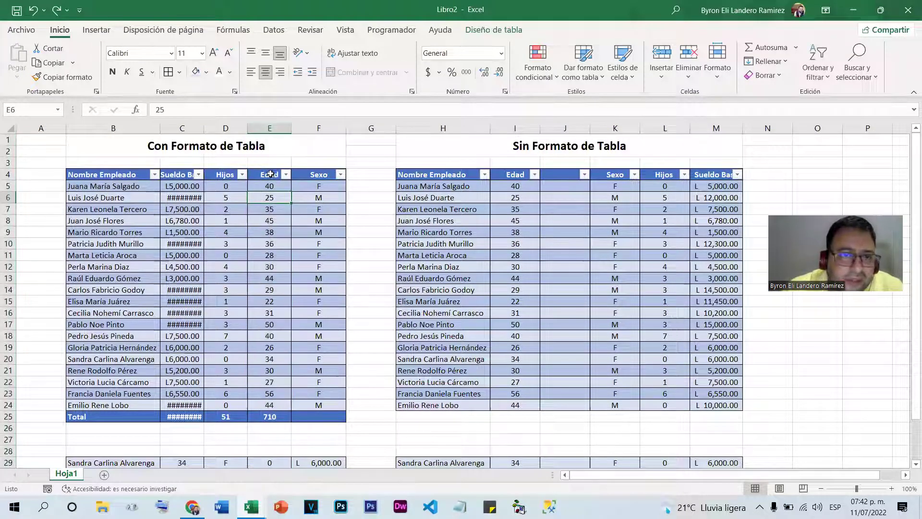
{"action": "left_click", "coordinate": [261, 168]}
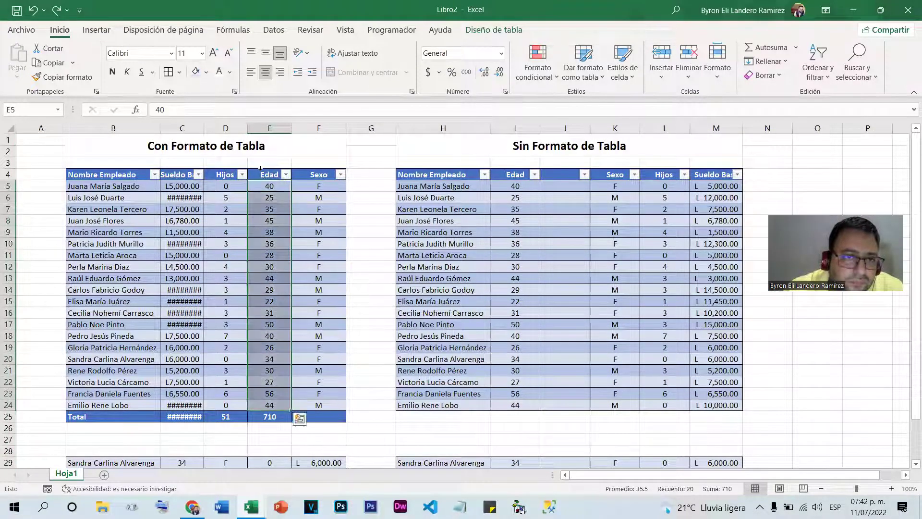
{"action": "right_click", "coordinate": [261, 171]}
{"action": "mouse_move", "coordinate": [324, 274]}
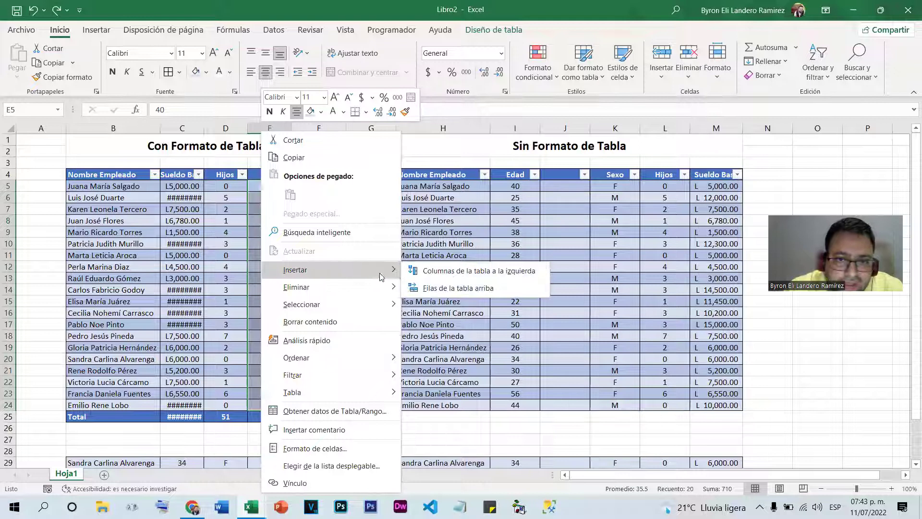
{"action": "left_click", "coordinate": [441, 272]}
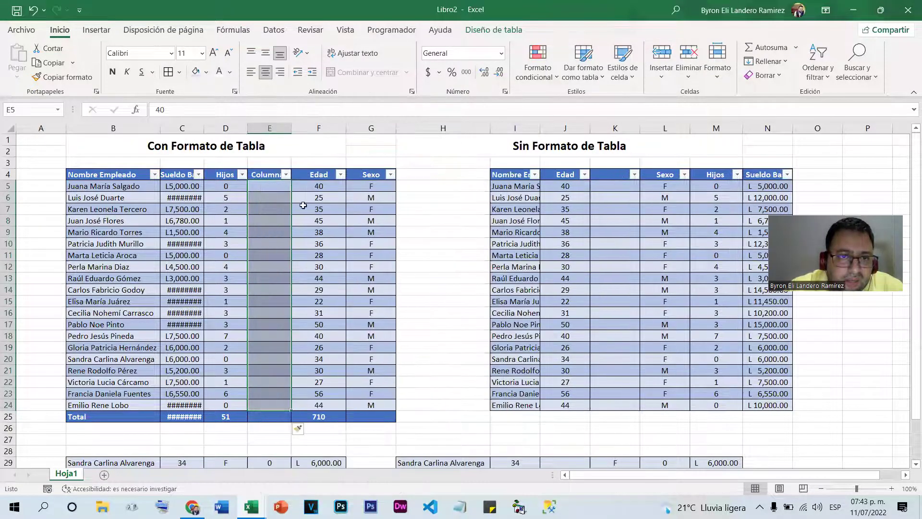
{"action": "scroll", "coordinate": [276, 230], "scroll_direction": "down", "scroll_amount": 2}
{"action": "scroll", "coordinate": [276, 229], "scroll_direction": "down", "scroll_amount": 3}
Select the pasted block B29:F33, then clear the selection
{"action": "left_click", "coordinate": [262, 290]}
{"action": "left_click_drag", "start_coordinate": [103, 292], "coordinate": [302, 341]}
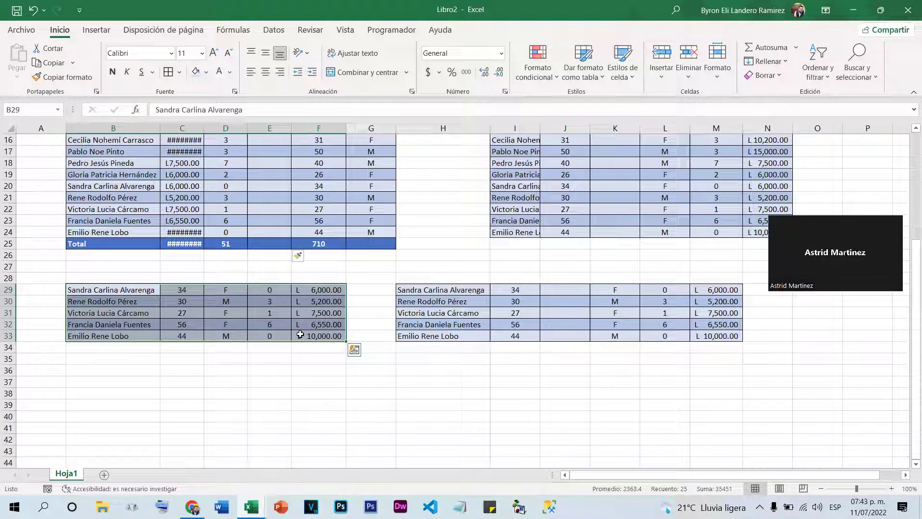
{"action": "key", "text": "Escape"}
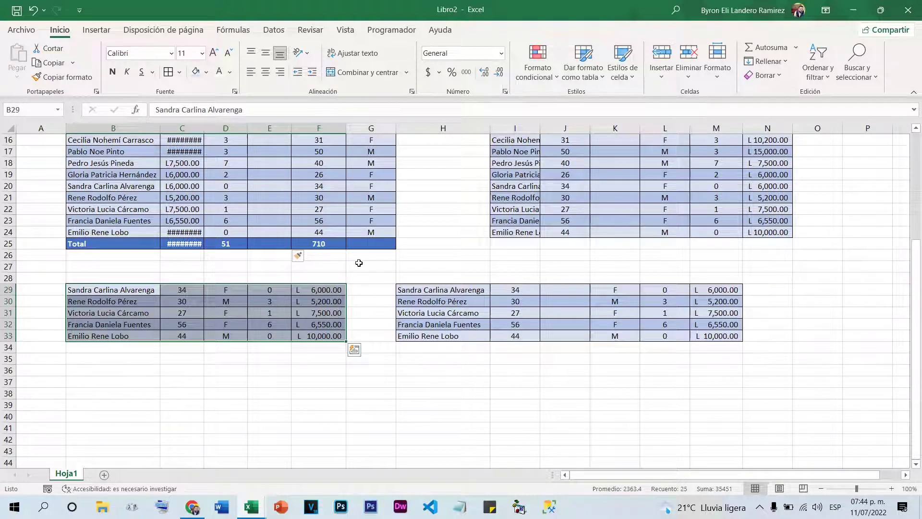
{"action": "left_click", "coordinate": [359, 264]}
{"action": "scroll", "coordinate": [547, 320], "scroll_direction": "up", "scroll_amount": 4}
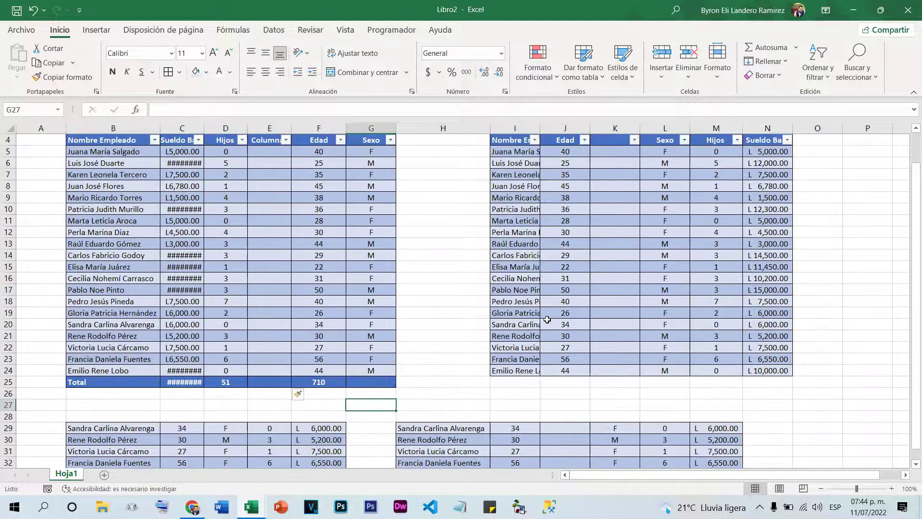
{"action": "scroll", "coordinate": [552, 295], "scroll_direction": "down", "scroll_amount": 1}
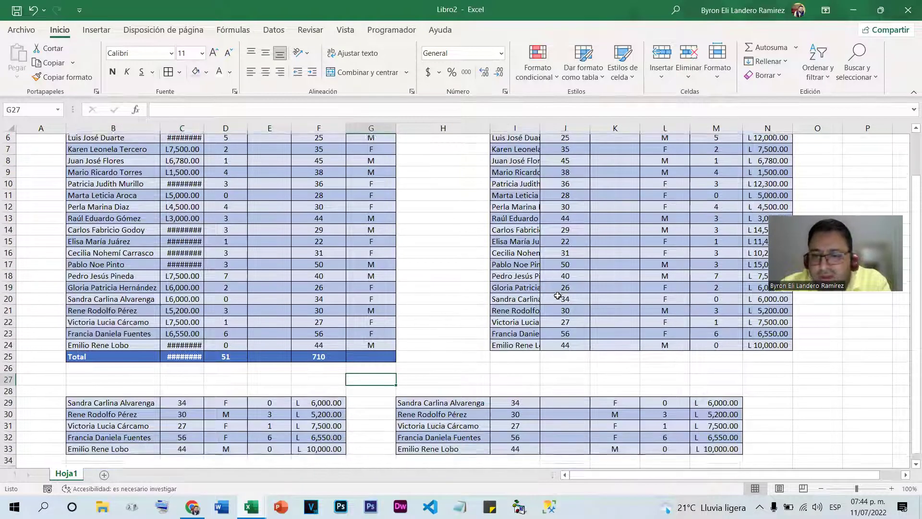
{"action": "scroll", "coordinate": [552, 290], "scroll_direction": "up", "scroll_amount": 1}
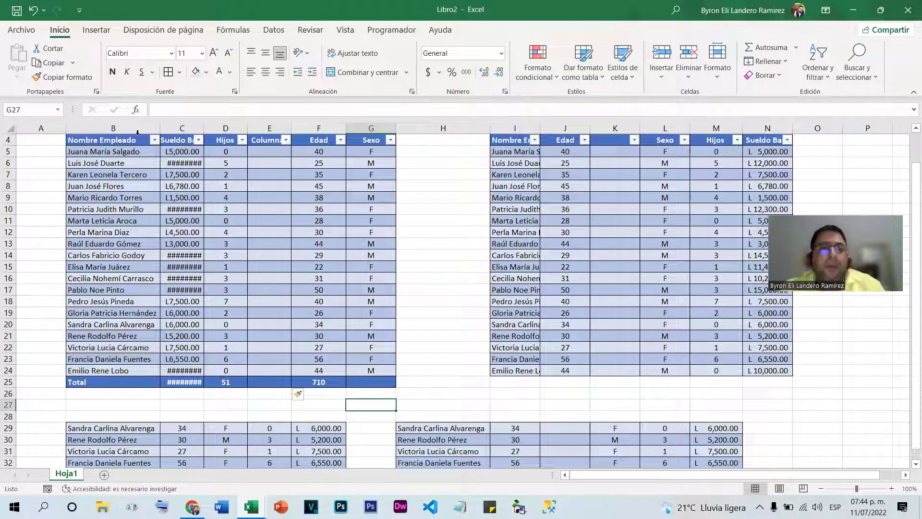
{"action": "scroll", "coordinate": [311, 134], "scroll_direction": "up", "scroll_amount": 1}
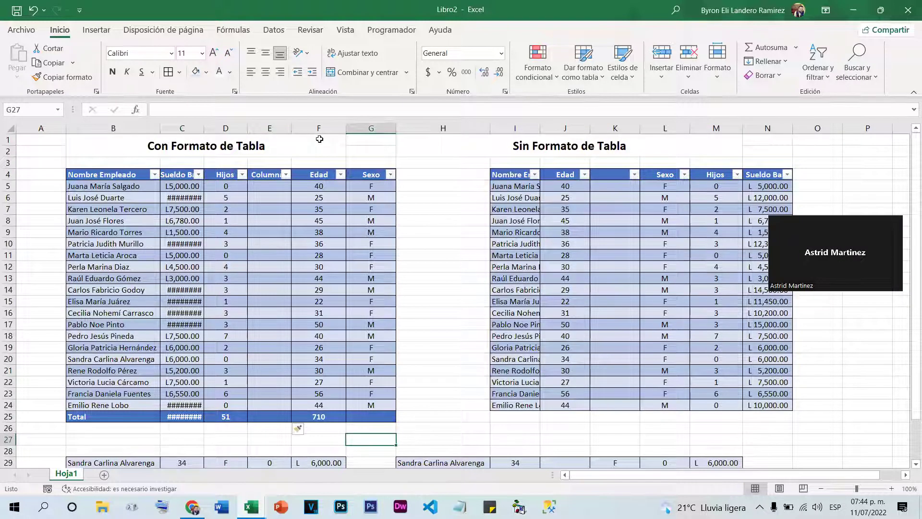
{"action": "scroll", "coordinate": [288, 140], "scroll_direction": "down", "scroll_amount": 1}
{"action": "scroll", "coordinate": [253, 163], "scroll_direction": "up", "scroll_amount": 1}
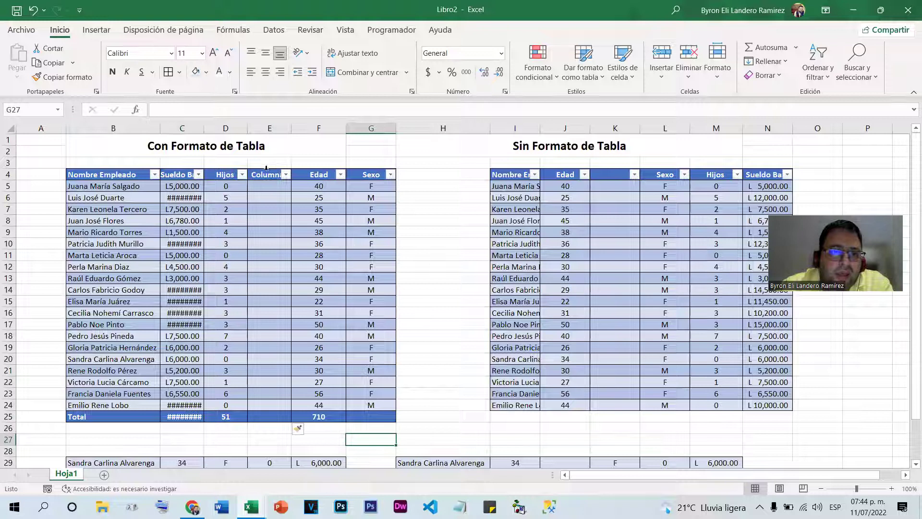
{"action": "left_click", "coordinate": [266, 168]}
{"action": "key", "text": "ctrl+a"}
{"action": "key", "text": "ctrl+a"}
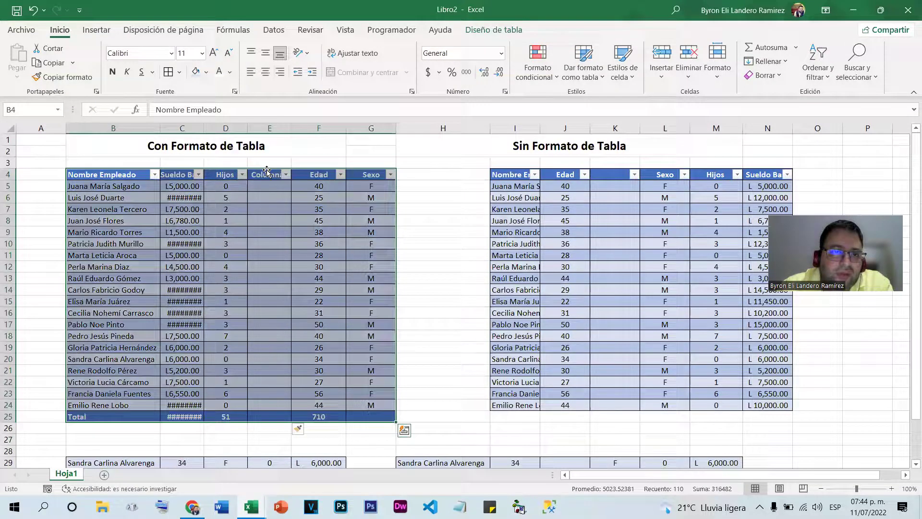
{"action": "left_click", "coordinate": [267, 170]}
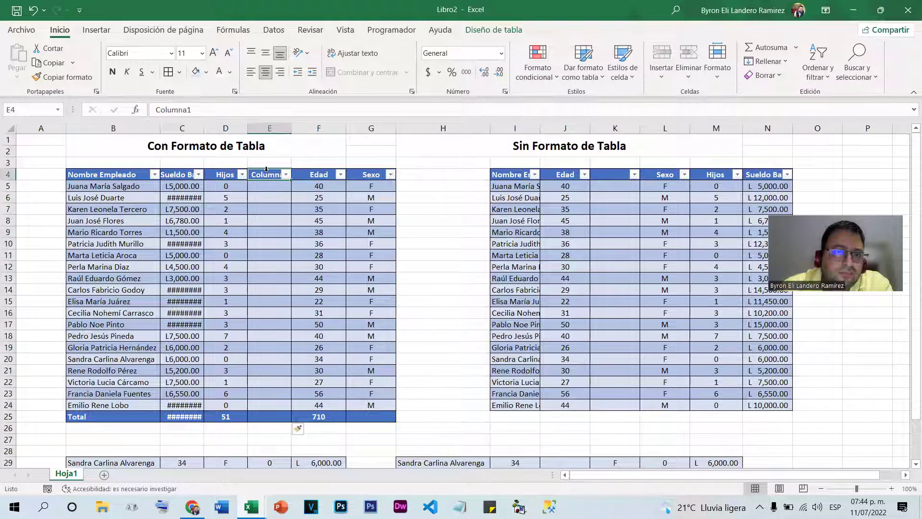
{"action": "left_click", "coordinate": [267, 169]}
{"action": "right_click", "coordinate": [267, 171]}
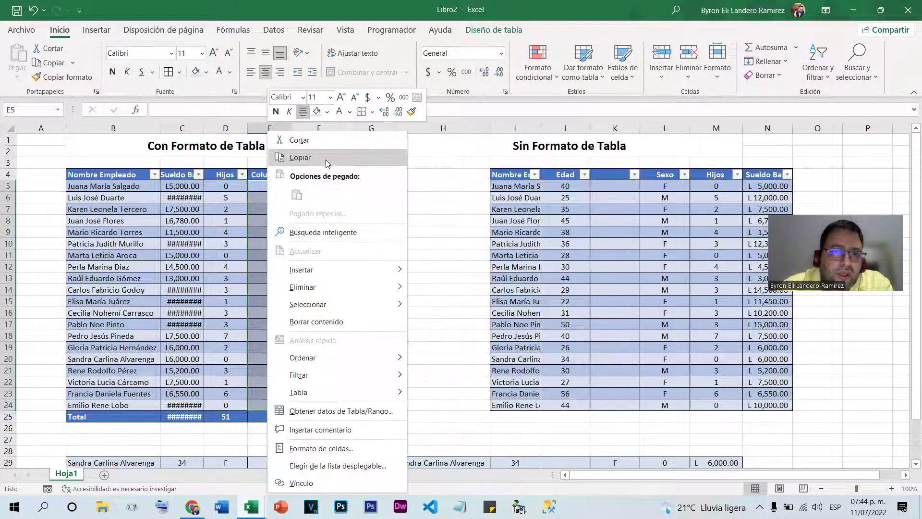
{"action": "mouse_move", "coordinate": [354, 287]}
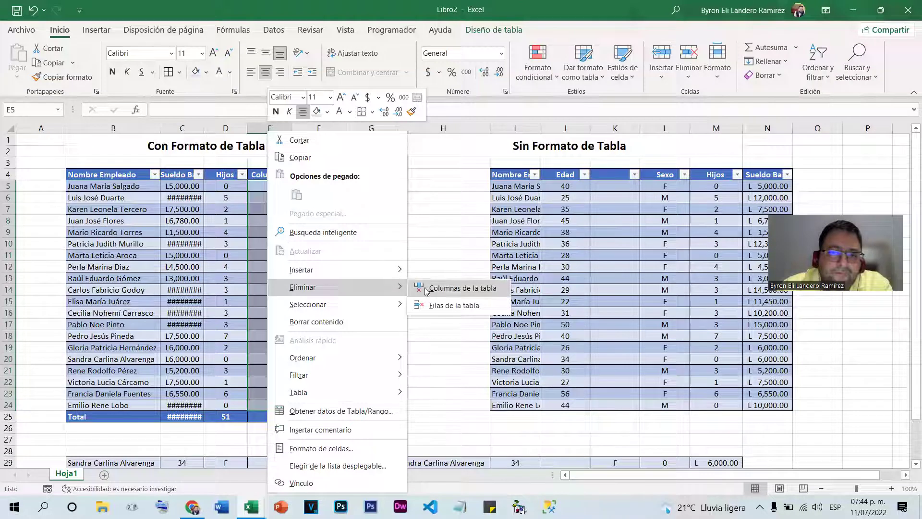
{"action": "left_click", "coordinate": [441, 288]}
{"action": "scroll", "coordinate": [298, 273], "scroll_direction": "down", "scroll_amount": 5}
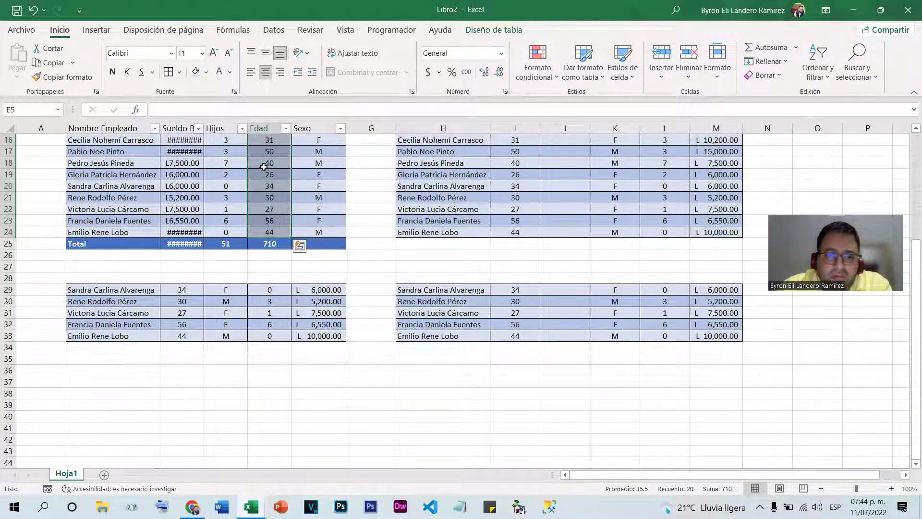
{"action": "left_click", "coordinate": [357, 252]}
{"action": "scroll", "coordinate": [260, 251], "scroll_direction": "up", "scroll_amount": 5}
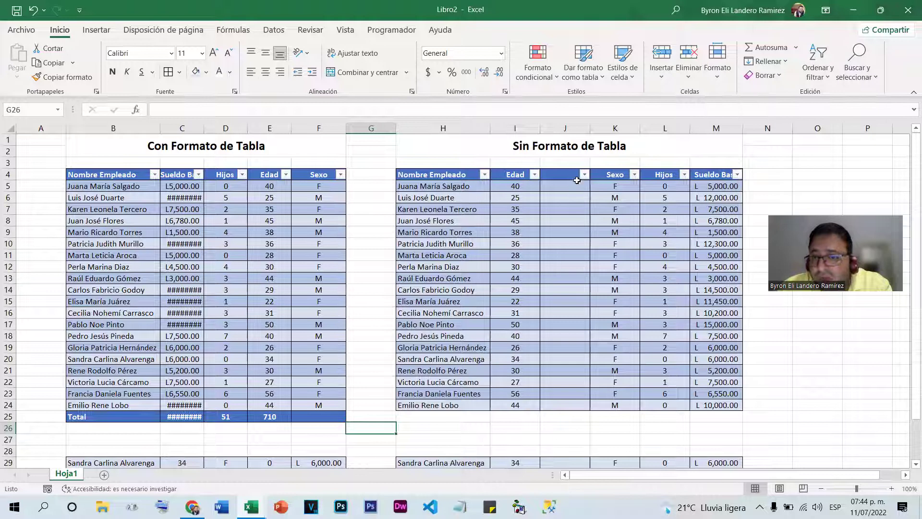
{"action": "scroll", "coordinate": [550, 228], "scroll_direction": "down", "scroll_amount": 5}
{"action": "left_click_drag", "start_coordinate": [565, 291], "coordinate": [568, 335]}
{"action": "left_click_drag", "start_coordinate": [144, 290], "coordinate": [323, 335]}
{"action": "left_click", "coordinate": [282, 290]}
{"action": "scroll", "coordinate": [279, 255], "scroll_direction": "up", "scroll_amount": 5}
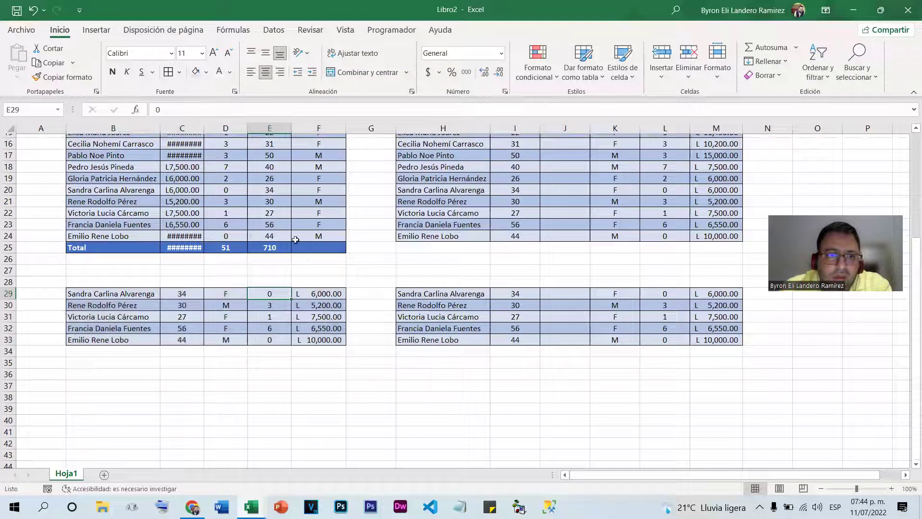
{"action": "left_click", "coordinate": [275, 174]}
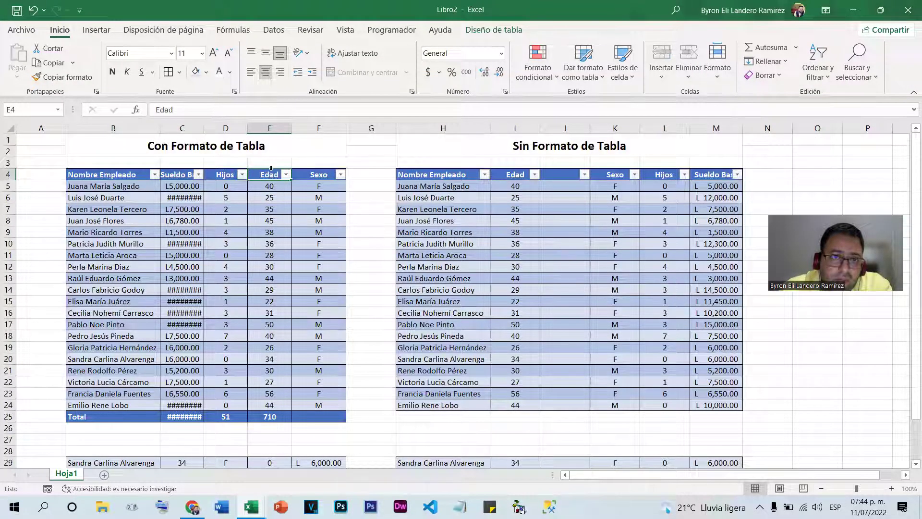
{"action": "left_click", "coordinate": [271, 168]}
{"action": "right_click", "coordinate": [272, 171]}
{"action": "mouse_move", "coordinate": [376, 270]}
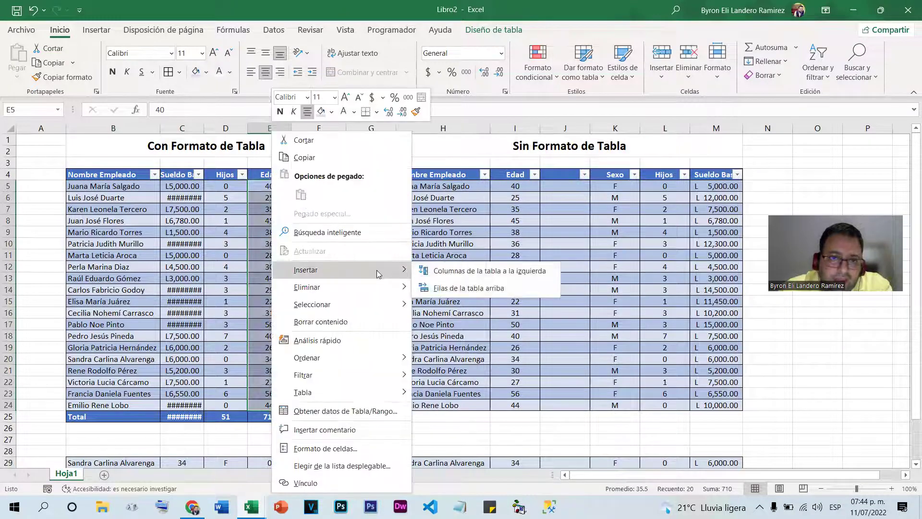
{"action": "left_click", "coordinate": [483, 271]}
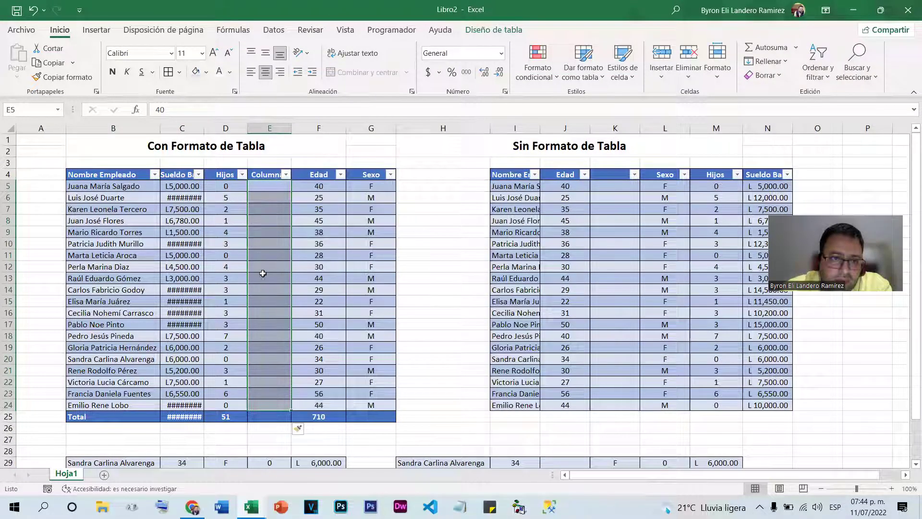
{"action": "scroll", "coordinate": [263, 273], "scroll_direction": "down", "scroll_amount": 4}
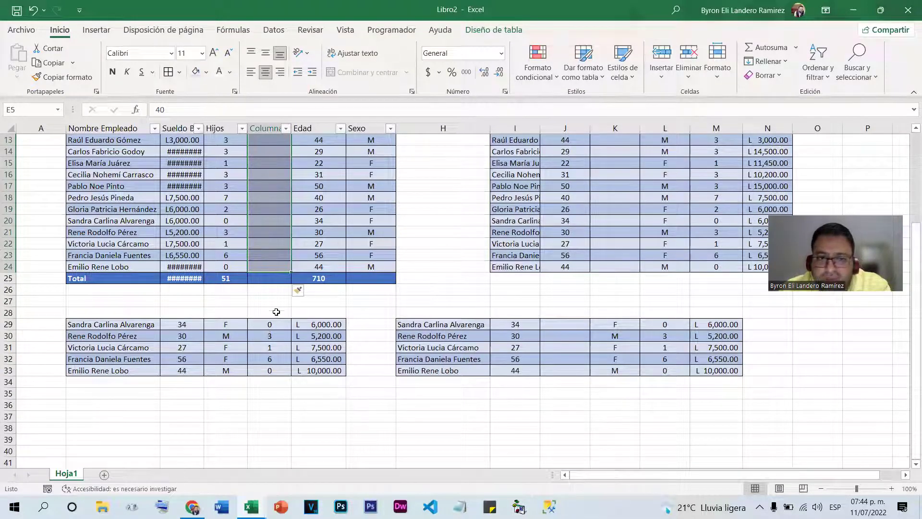
{"action": "key", "text": "ctrl+z"}
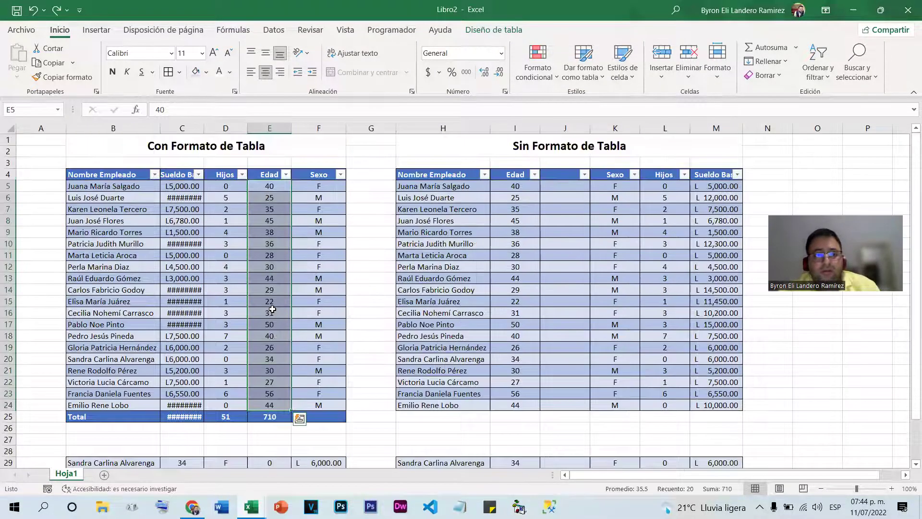
{"action": "left_click", "coordinate": [384, 211]}
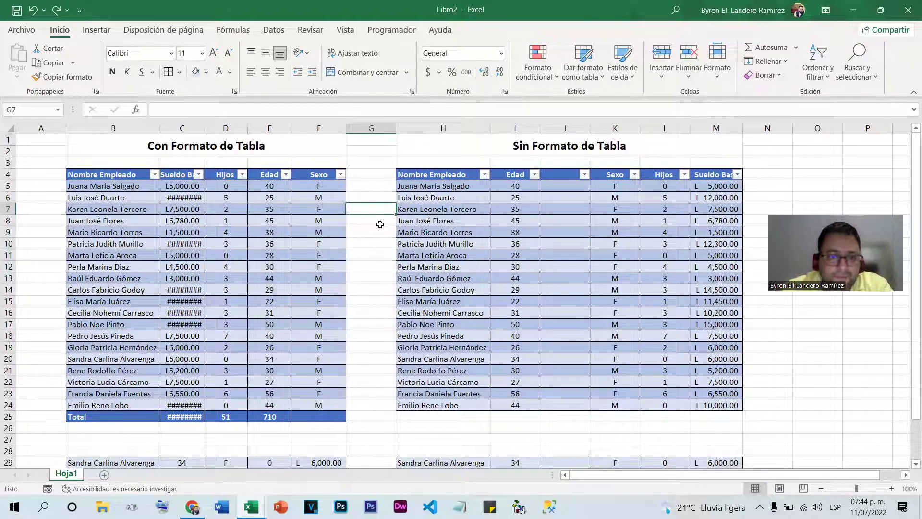
{"action": "scroll", "coordinate": [377, 225], "scroll_direction": "down", "scroll_amount": 2}
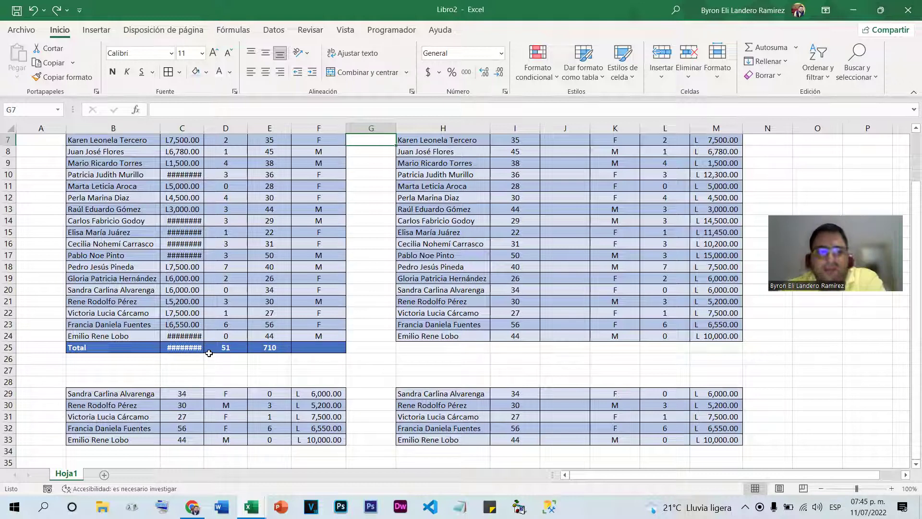
{"action": "scroll", "coordinate": [194, 362], "scroll_direction": "up", "scroll_amount": 2}
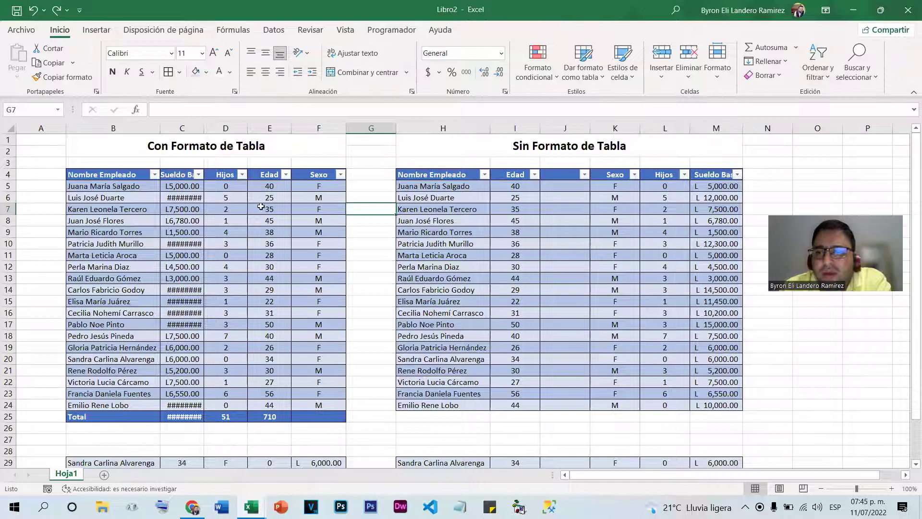
{"action": "scroll", "coordinate": [260, 201], "scroll_direction": "down", "scroll_amount": 4}
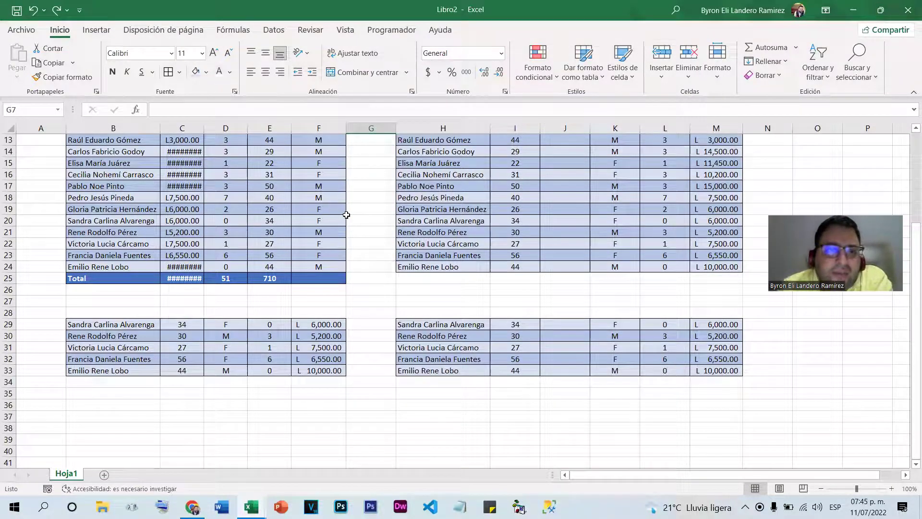
{"action": "scroll", "coordinate": [347, 214], "scroll_direction": "up", "scroll_amount": 3}
Move Sueldo Base to the formatted table's last column after Sexo, total L 157,480.00
{"action": "scroll", "coordinate": [346, 214], "scroll_direction": "up", "scroll_amount": 1}
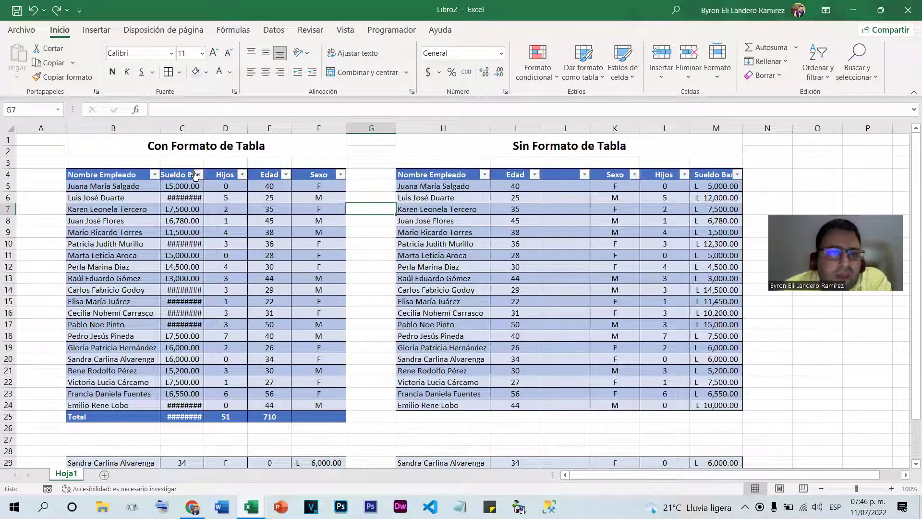
{"action": "left_click", "coordinate": [174, 171]}
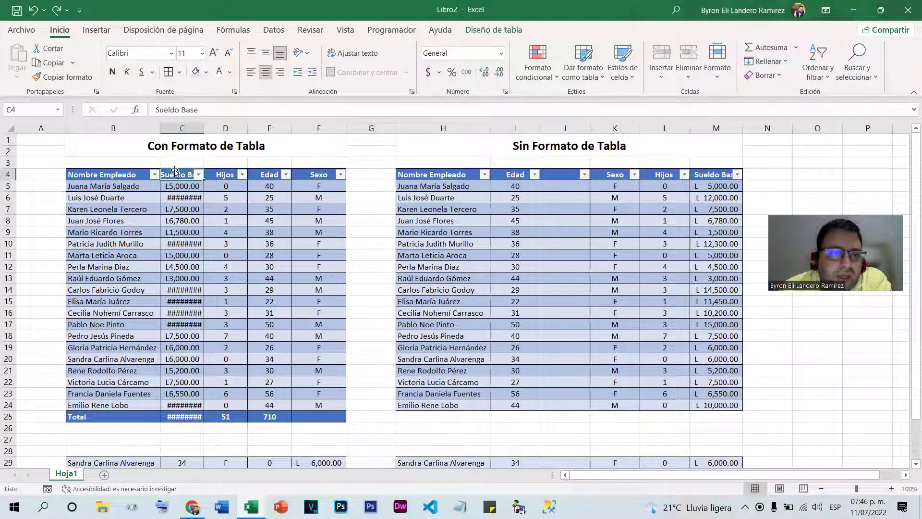
{"action": "left_click", "coordinate": [175, 169]}
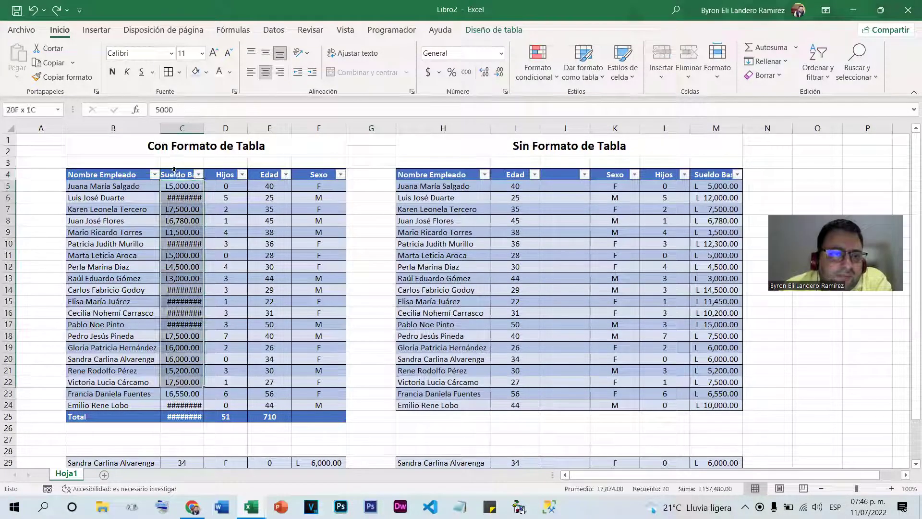
{"action": "key", "text": "ctrl+a"}
{"action": "key", "text": "ctrl+a"}
{"action": "left_click_drag", "start_coordinate": [175, 170], "coordinate": [326, 171]}
{"action": "left_click", "coordinate": [183, 174]}
{"action": "left_click", "coordinate": [367, 292]}
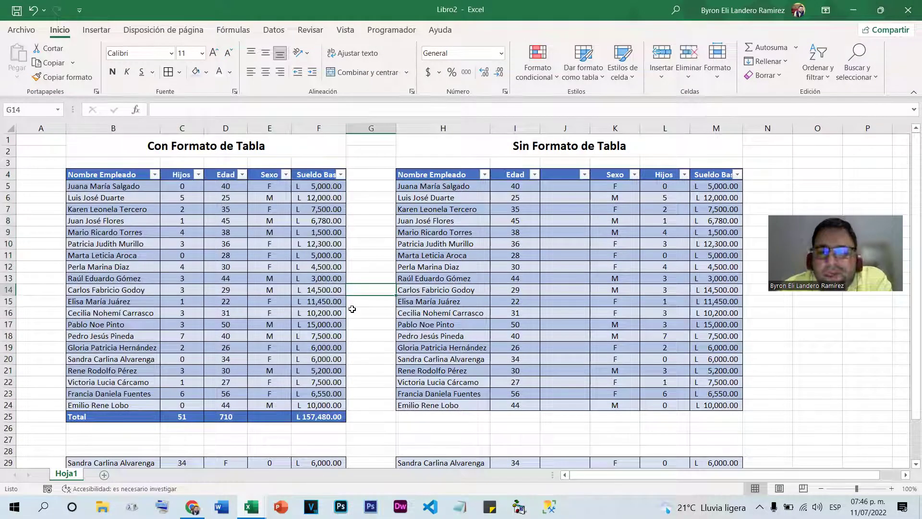
{"action": "scroll", "coordinate": [367, 309], "scroll_direction": "down", "scroll_amount": 2}
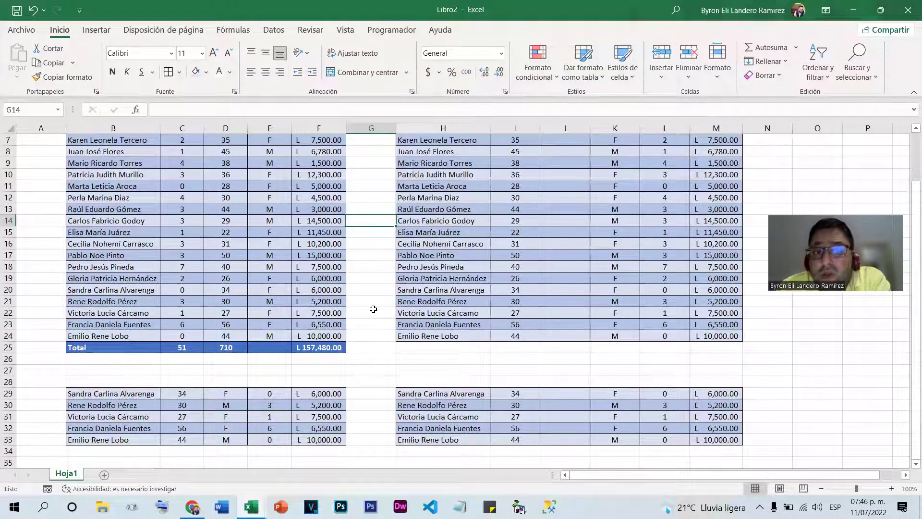
{"action": "scroll", "coordinate": [370, 309], "scroll_direction": "up", "scroll_amount": 2}
{"action": "left_click", "coordinate": [266, 267]}
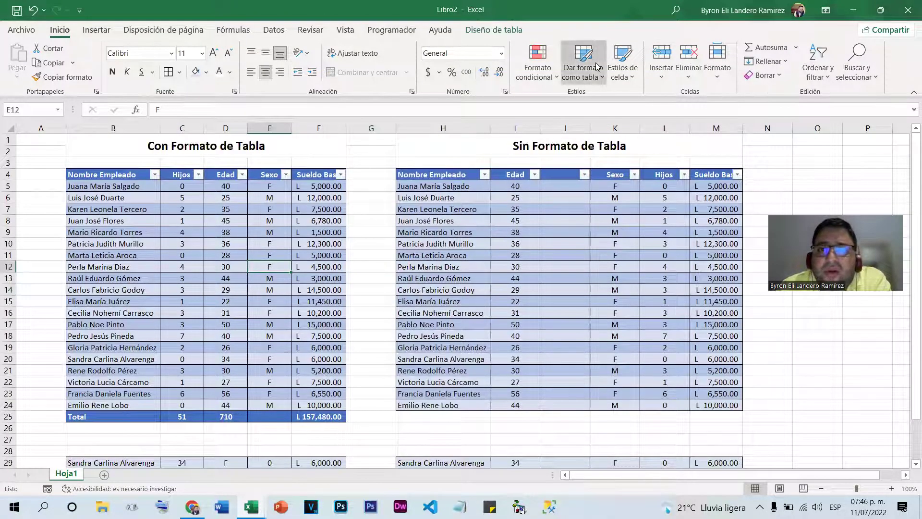
Apply the green Estilo de tabla medio 14 to the employee table
{"action": "left_click", "coordinate": [600, 79]}
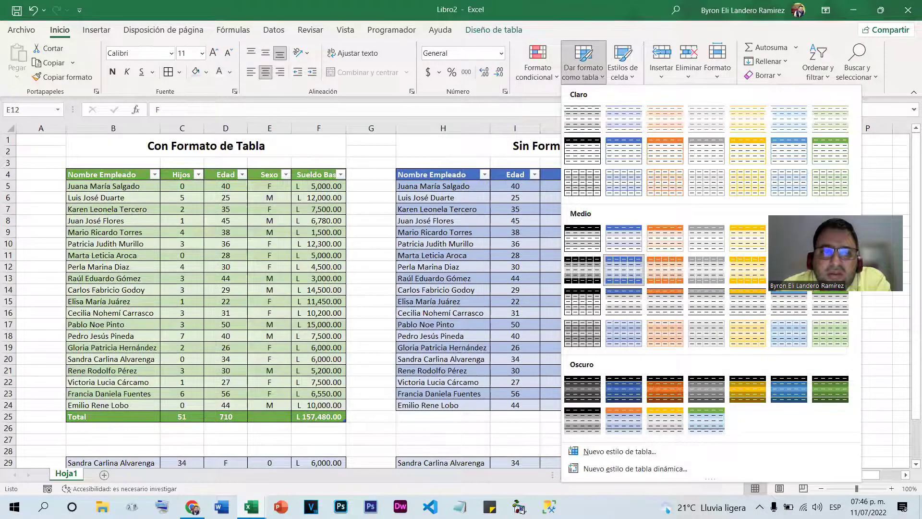
{"action": "left_click", "coordinate": [323, 279]}
{"action": "scroll", "coordinate": [324, 278], "scroll_direction": "down", "scroll_amount": 3}
{"action": "scroll", "coordinate": [336, 277], "scroll_direction": "up", "scroll_amount": 3}
{"action": "scroll", "coordinate": [336, 277], "scroll_direction": "down", "scroll_amount": 1}
{"action": "scroll", "coordinate": [349, 275], "scroll_direction": "up", "scroll_amount": 1}
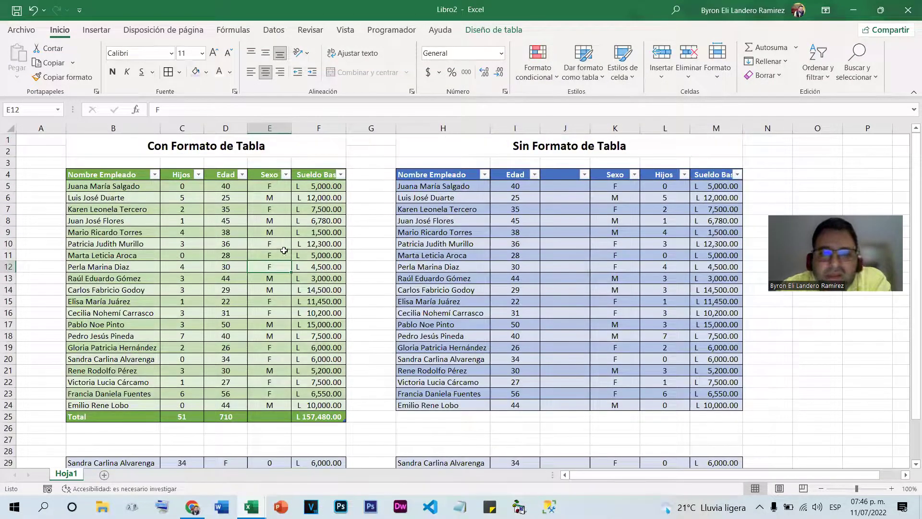
{"action": "left_click", "coordinate": [307, 187]}
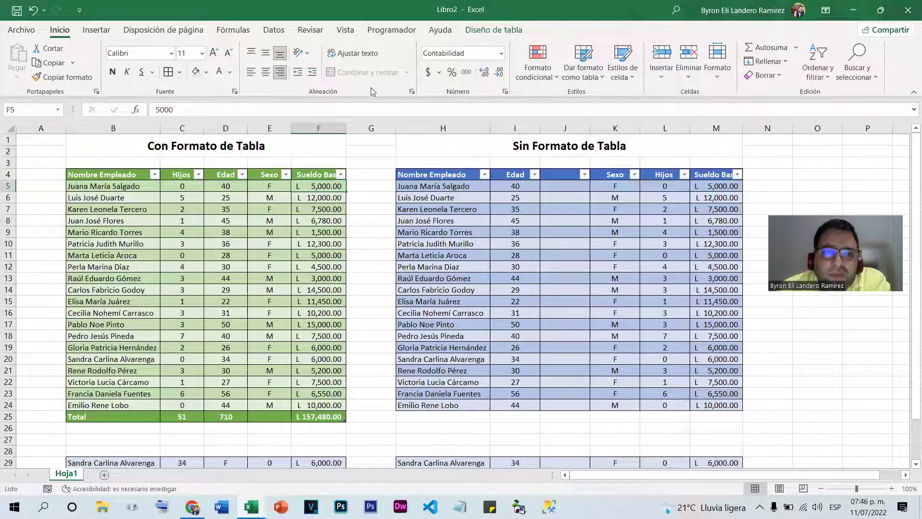
Insert a blank column G beside the table and give it the header Bonos
{"action": "right_click", "coordinate": [388, 128]}
{"action": "left_click", "coordinate": [417, 226]}
{"action": "left_click", "coordinate": [378, 221]}
{"action": "left_click", "coordinate": [363, 183]}
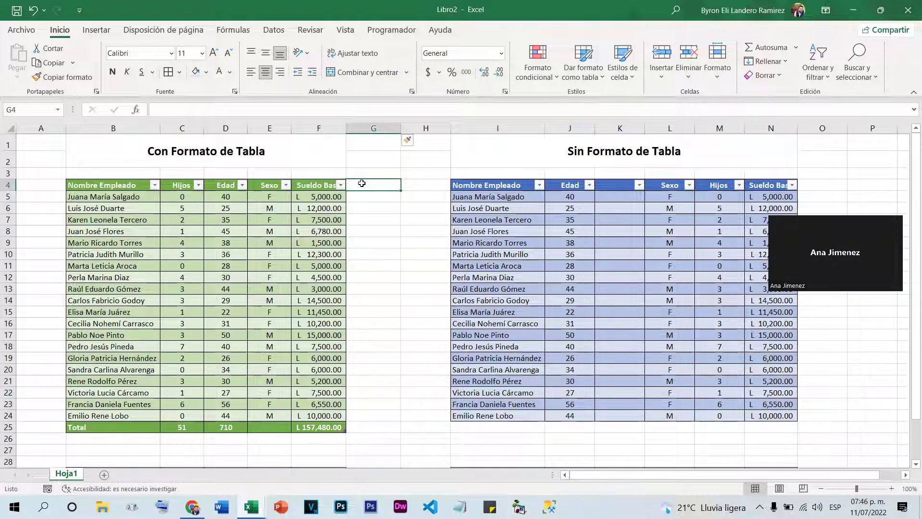
{"action": "type", "text": "Bonos"}
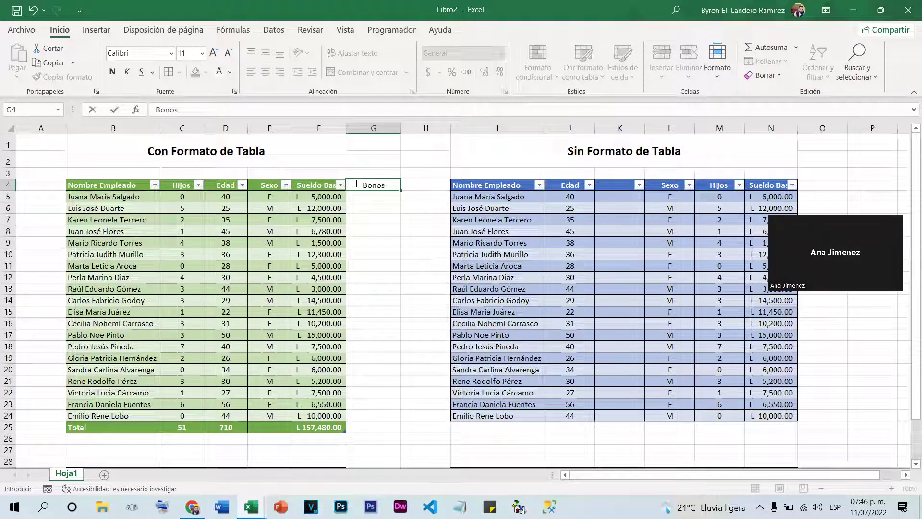
{"action": "key", "text": "Return"}
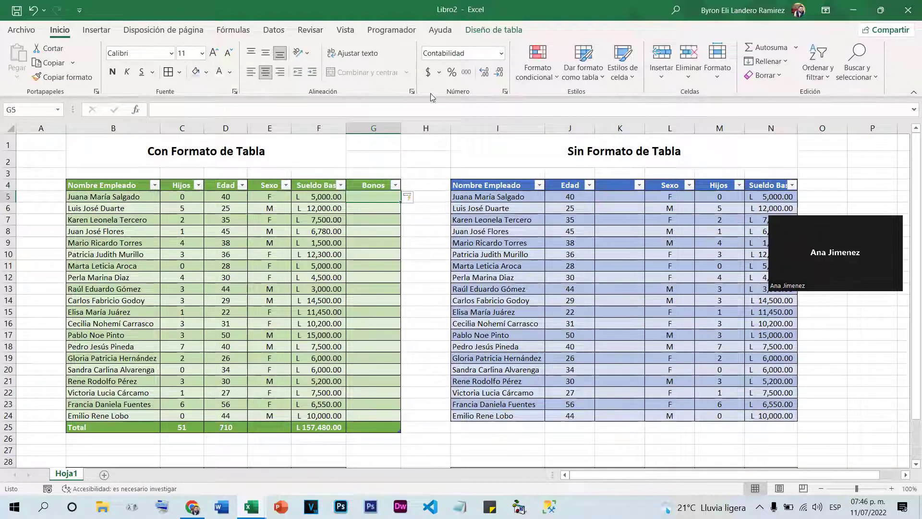
Insert another blank column after Bonos
{"action": "right_click", "coordinate": [424, 127]}
{"action": "left_click", "coordinate": [450, 230]}
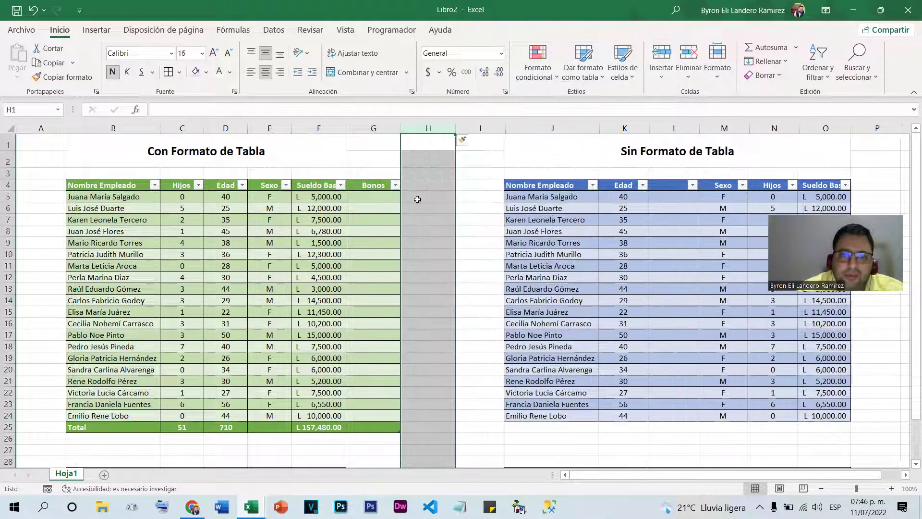
{"action": "left_click", "coordinate": [409, 187]}
Head column H 'Total' and enter =F5+G4 in H5, which returns #¡VALOR!
{"action": "type", "text": "Total"}
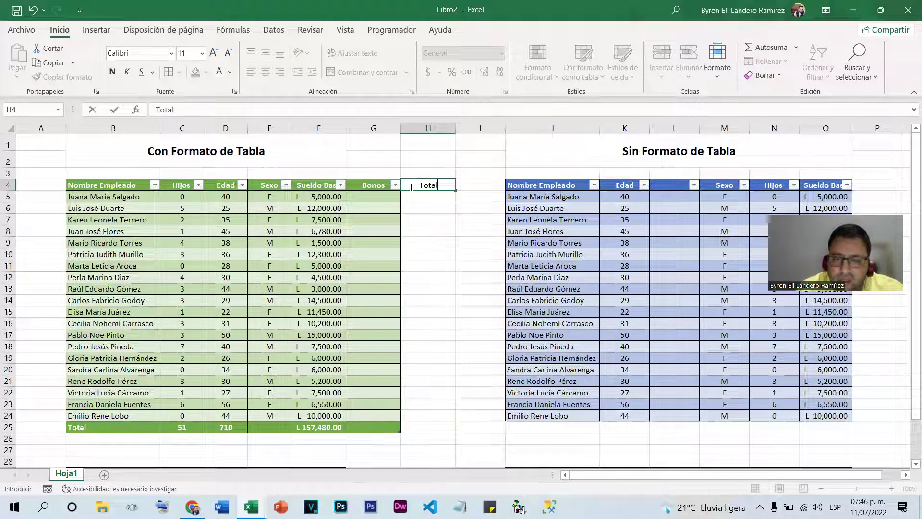
{"action": "key", "text": "Return"}
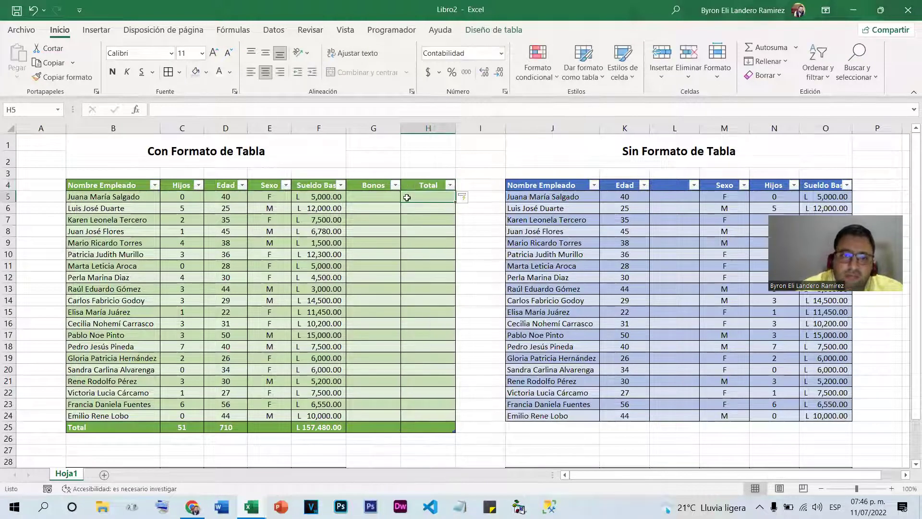
{"action": "type", "text": "="}
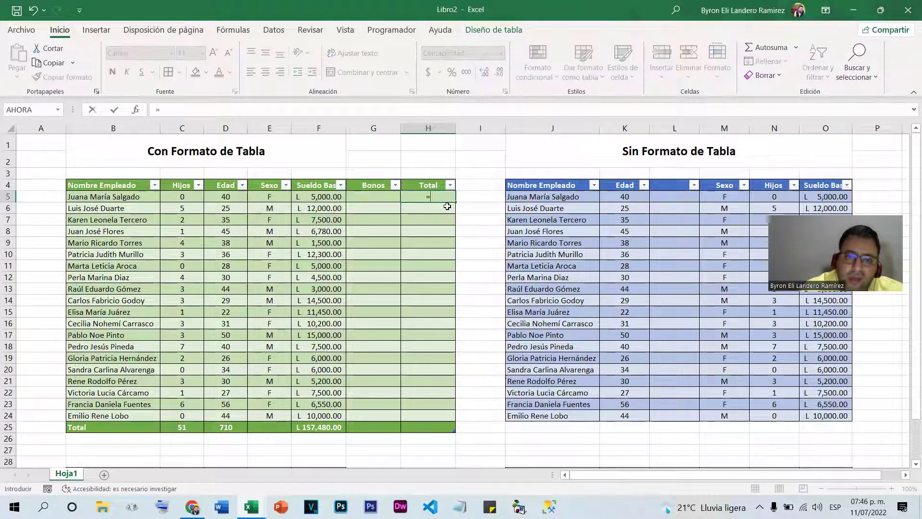
{"action": "left_click", "coordinate": [313, 199]}
{"action": "type", "text": "+"}
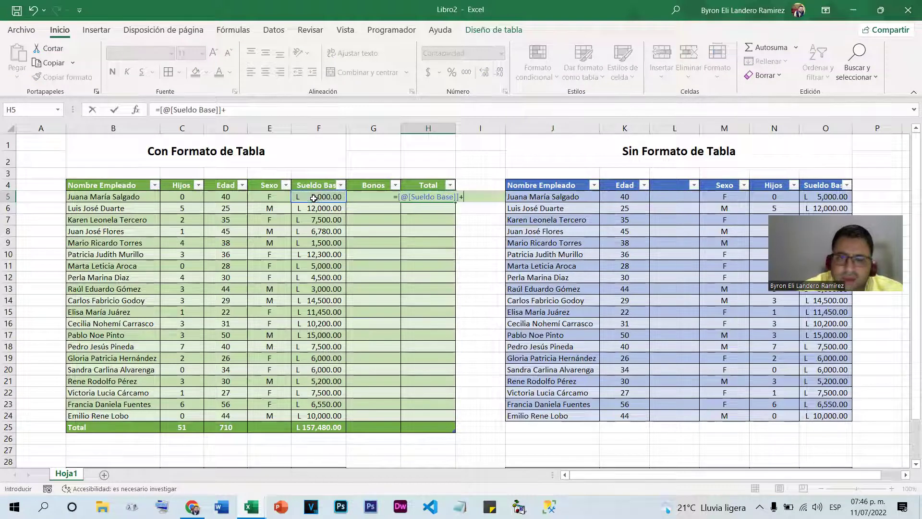
{"action": "left_click", "coordinate": [354, 186]}
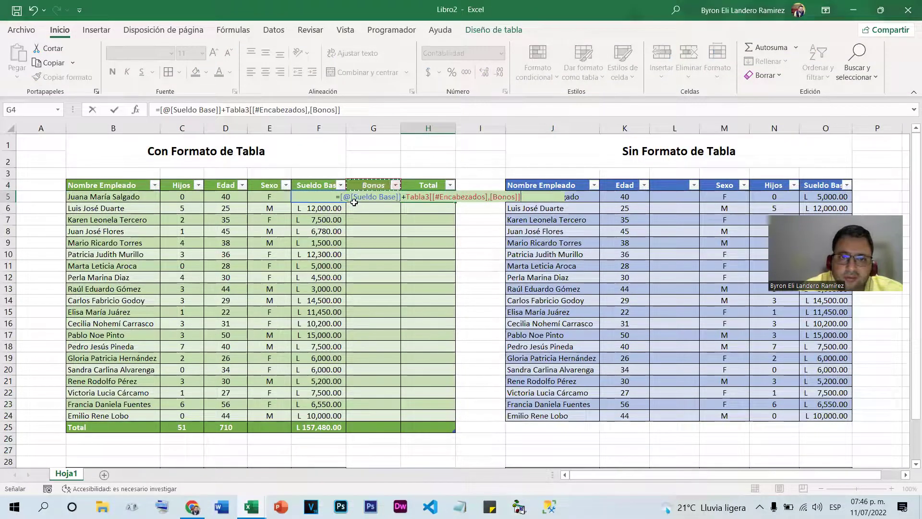
{"action": "key", "text": "Return"}
{"action": "left_click", "coordinate": [359, 196]}
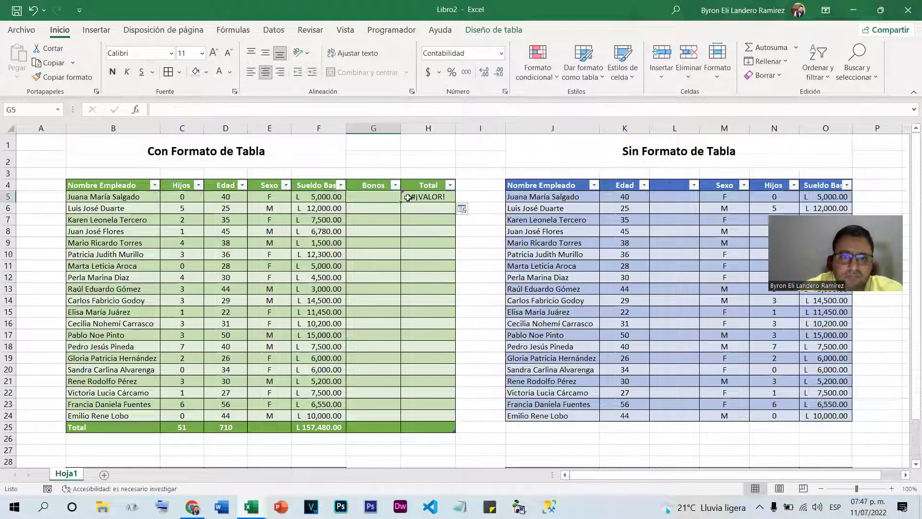
Format the Bonos cells down to the total row as accounting with L Español (Honduras) and 2 decimals
{"action": "left_click_drag", "start_coordinate": [385, 197], "coordinate": [391, 426]}
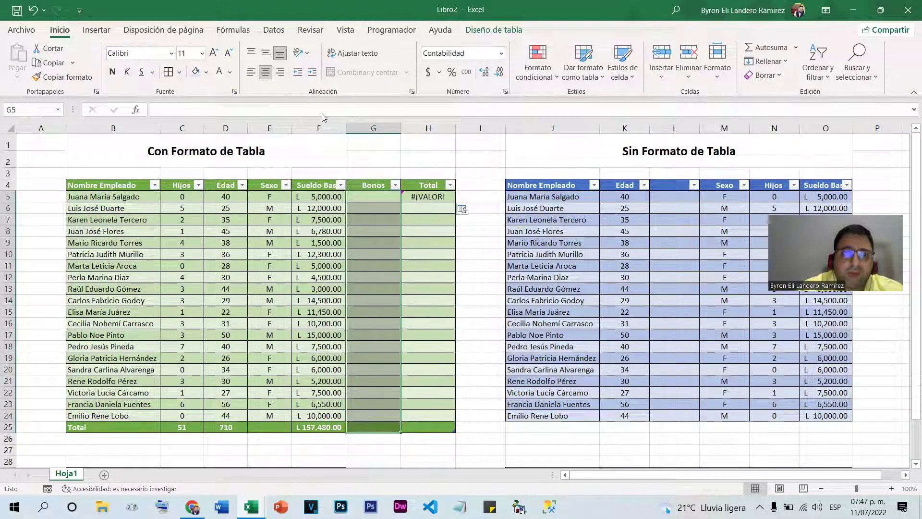
{"action": "left_click", "coordinate": [440, 72]}
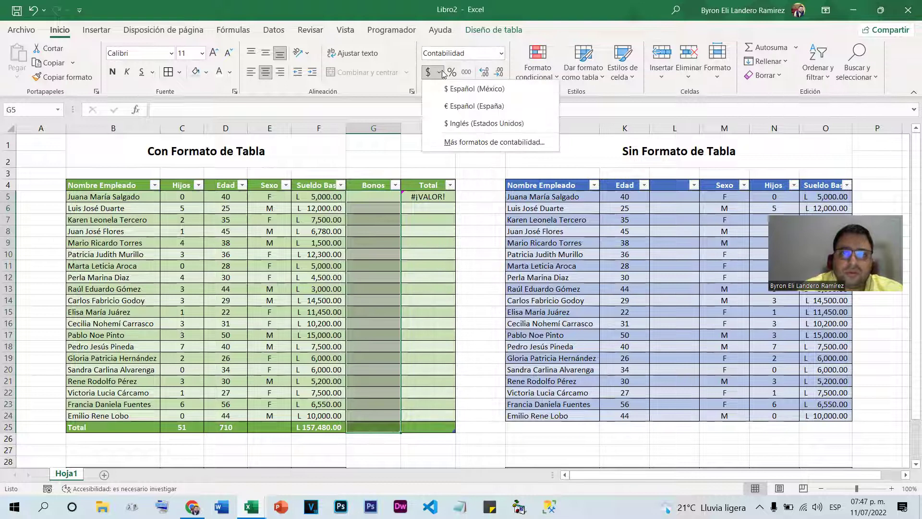
{"action": "left_click", "coordinate": [468, 140]}
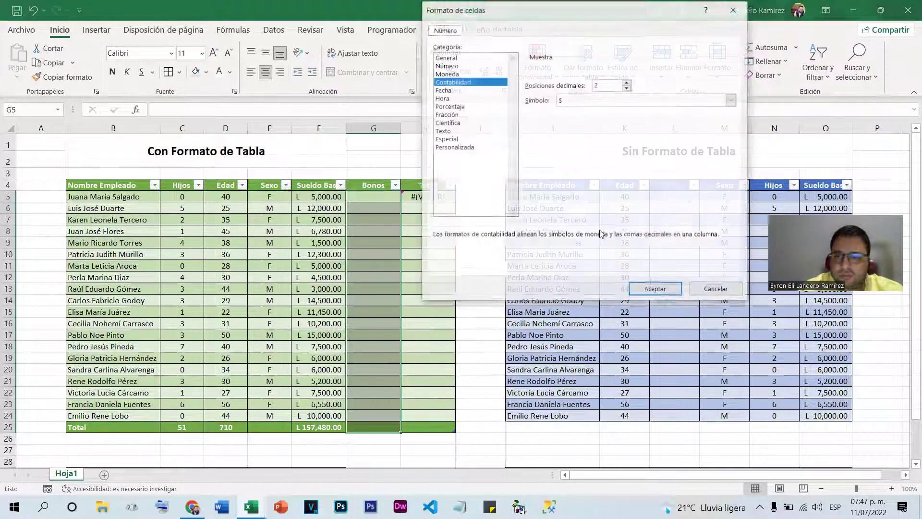
{"action": "left_click", "coordinate": [732, 100]}
{"action": "left_click_drag", "start_coordinate": [732, 123], "coordinate": [739, 171]}
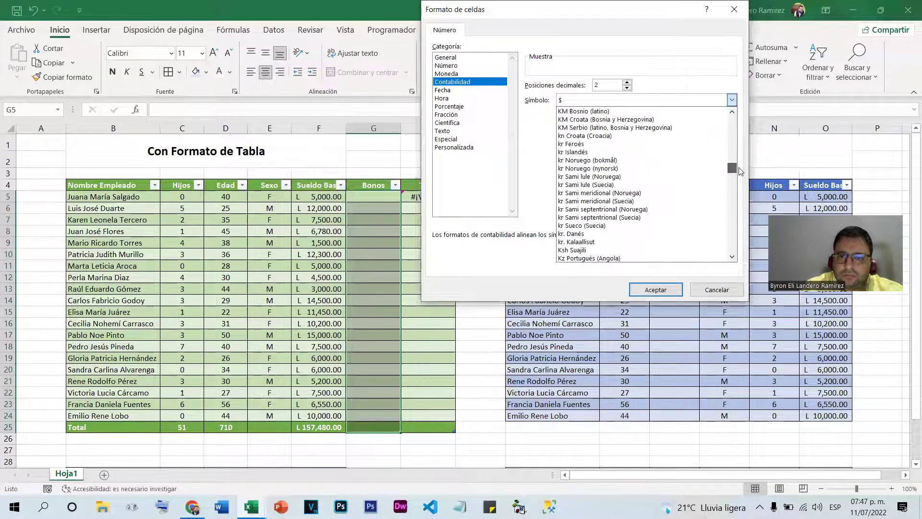
{"action": "scroll", "coordinate": [708, 179], "scroll_direction": "up", "scroll_amount": 4}
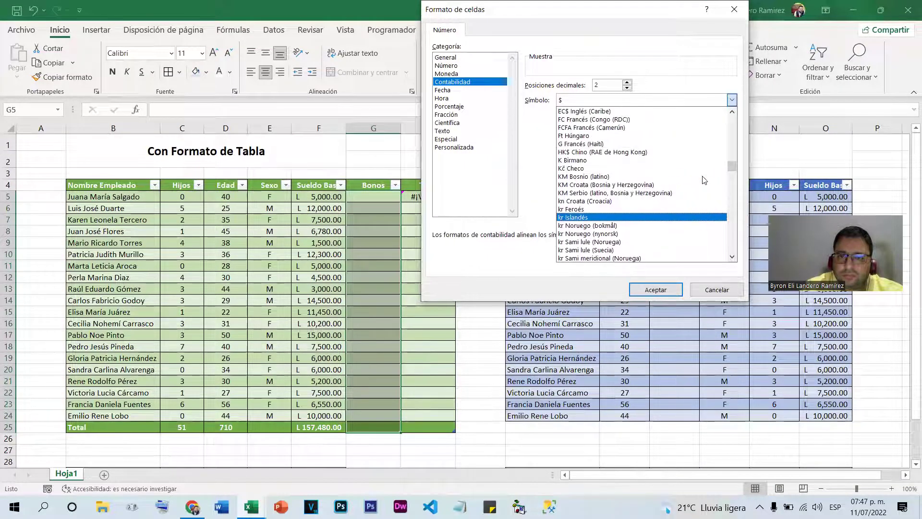
{"action": "scroll", "coordinate": [706, 180], "scroll_direction": "down", "scroll_amount": 7}
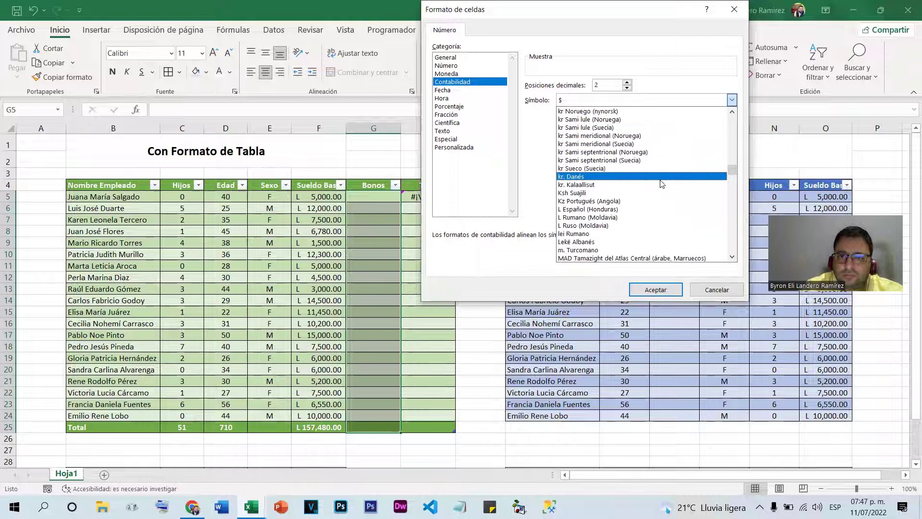
{"action": "left_click", "coordinate": [609, 209]}
{"action": "left_click", "coordinate": [654, 290]}
{"action": "left_click", "coordinate": [375, 192]}
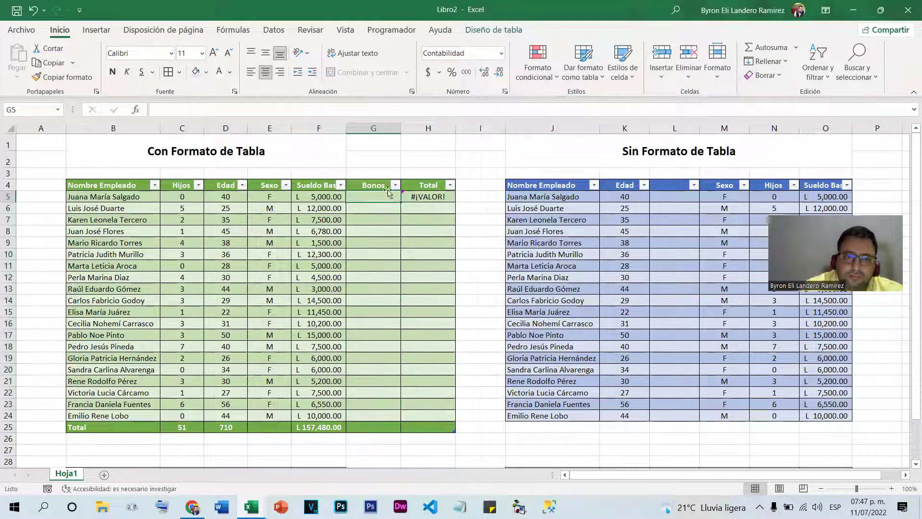
Enter bonuses 300, 300, 200, 100, 150, 150, 300, 200, 150, 20, 200 in G5:G15
{"action": "type", "text": "300"}
{"action": "key", "text": "Return"}
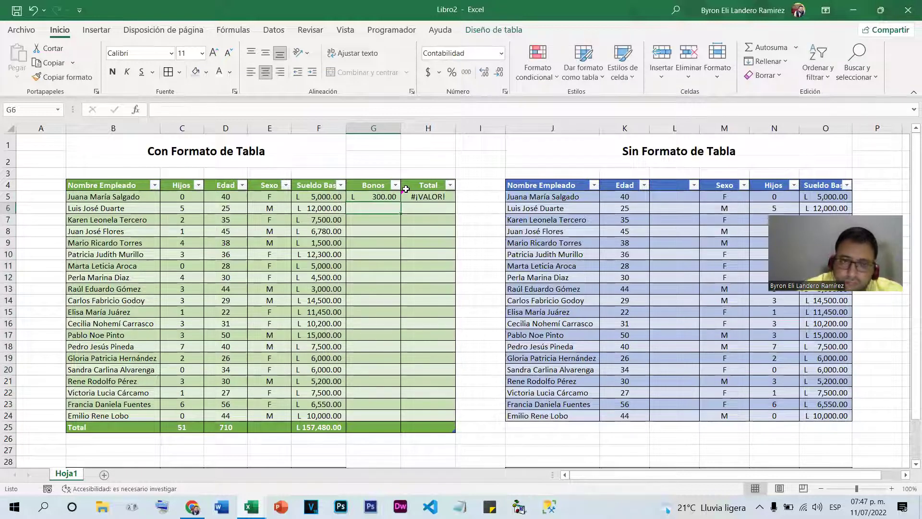
{"action": "type", "text": "300"}
{"action": "key", "text": "Return"}
{"action": "type", "text": "200"}
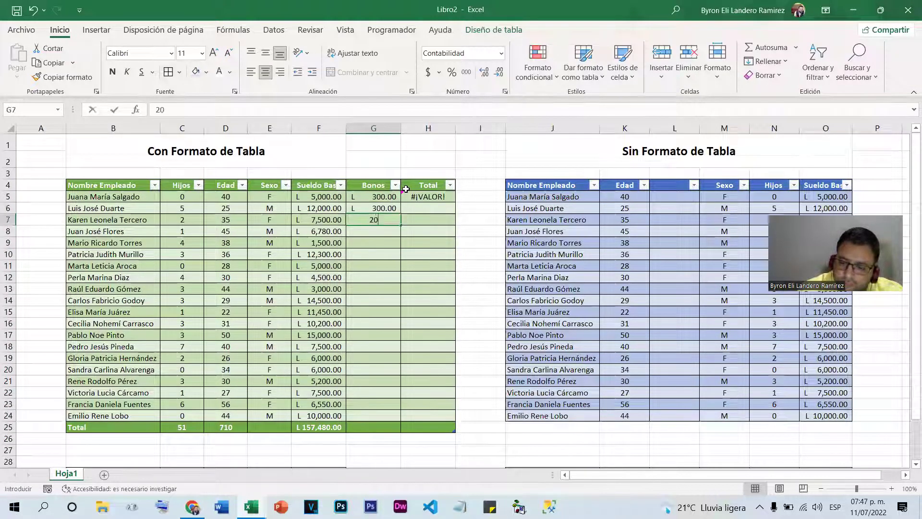
{"action": "key", "text": "Return"}
{"action": "type", "text": "100"}
{"action": "key", "text": "Return"}
{"action": "type", "text": "150"}
{"action": "key", "text": "Return"}
{"action": "type", "text": "150"}
{"action": "key", "text": "Return"}
{"action": "type", "text": "300"}
{"action": "key", "text": "Return"}
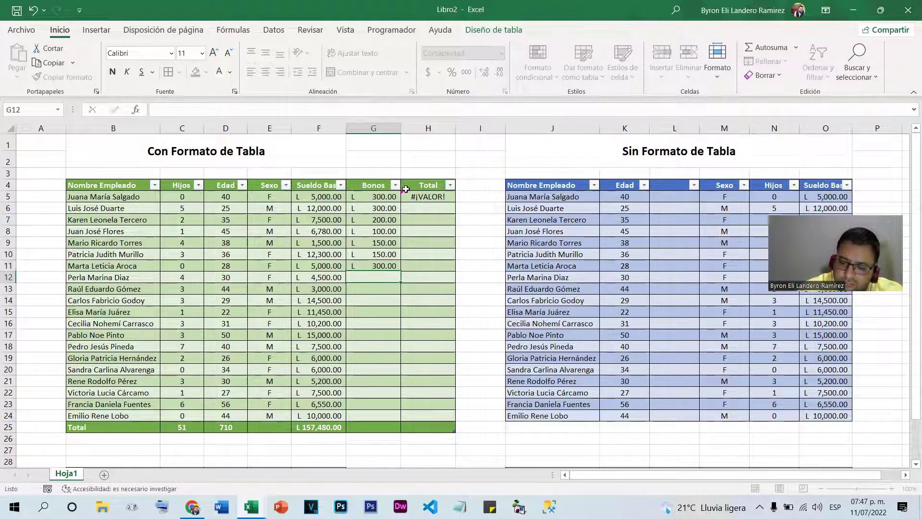
{"action": "type", "text": "200"}
{"action": "key", "text": "Return"}
{"action": "type", "text": "150"}
{"action": "key", "text": "Return"}
{"action": "type", "text": "20"}
{"action": "key", "text": "Return"}
{"action": "type", "text": "200"}
{"action": "key", "text": "Return"}
Correct the G14 bonus from 20 to 200
{"action": "left_click", "coordinate": [378, 304]}
{"action": "double_click", "coordinate": [390, 301]}
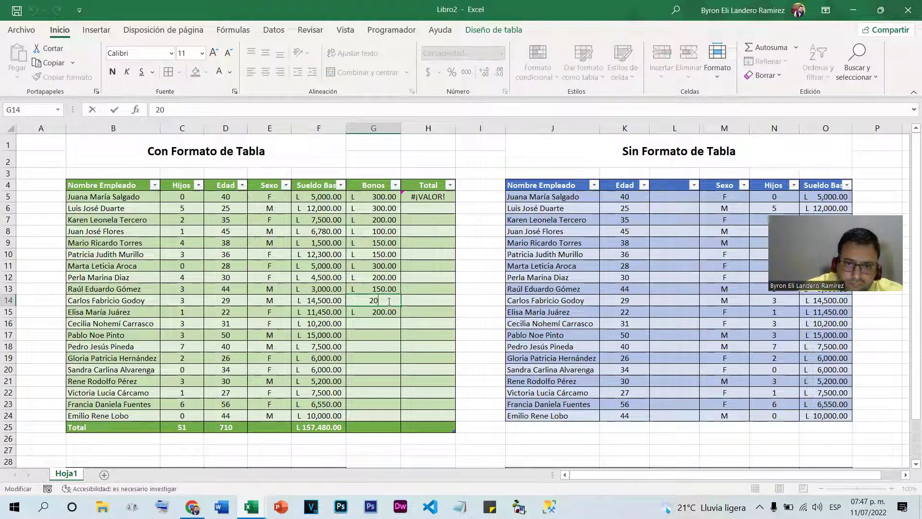
{"action": "type", "text": "0"}
{"action": "key", "text": "Return"}
Enter bonuses 50, 100, 50, 200, 300, 150, 200, 300, 100 in G16:G24
{"action": "left_click", "coordinate": [387, 319]}
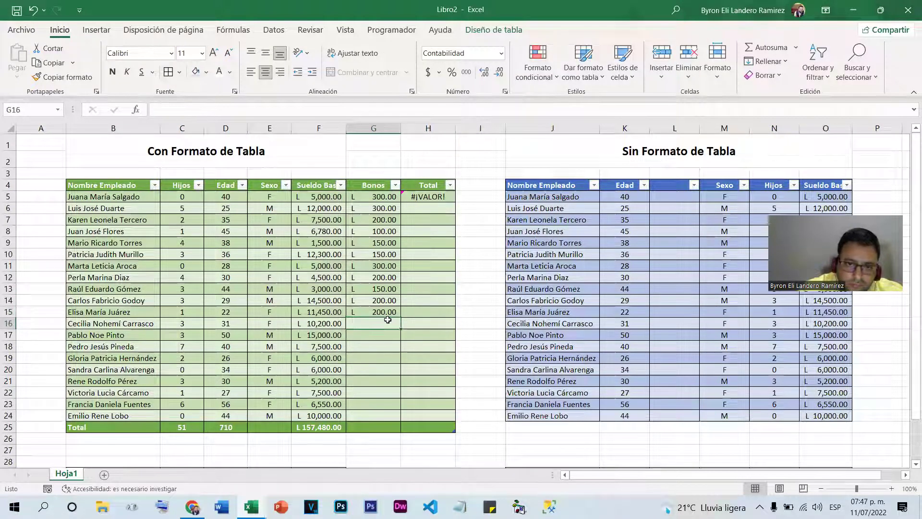
{"action": "type", "text": "50"}
{"action": "key", "text": "Return"}
{"action": "type", "text": "100"}
{"action": "key", "text": "Return"}
{"action": "type", "text": "50"}
{"action": "key", "text": "Return"}
{"action": "type", "text": "200"}
{"action": "key", "text": "Return"}
{"action": "type", "text": "300"}
{"action": "key", "text": "Return"}
{"action": "type", "text": "150"}
{"action": "key", "text": "Return"}
{"action": "type", "text": "200"}
{"action": "key", "text": "Return"}
{"action": "type", "text": "300"}
{"action": "key", "text": "Return"}
{"action": "type", "text": "100"}
{"action": "key", "text": "Return"}
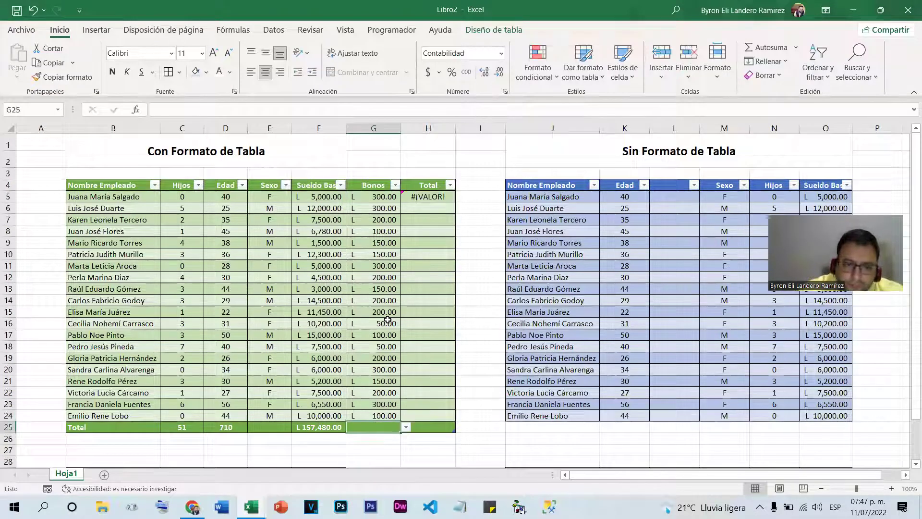
{"action": "double_click", "coordinate": [428, 196]}
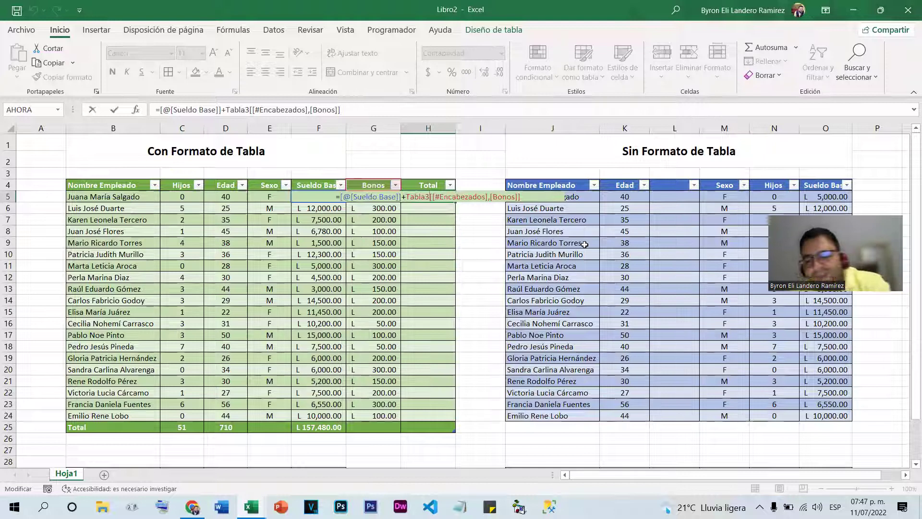
{"action": "key", "text": "Return"}
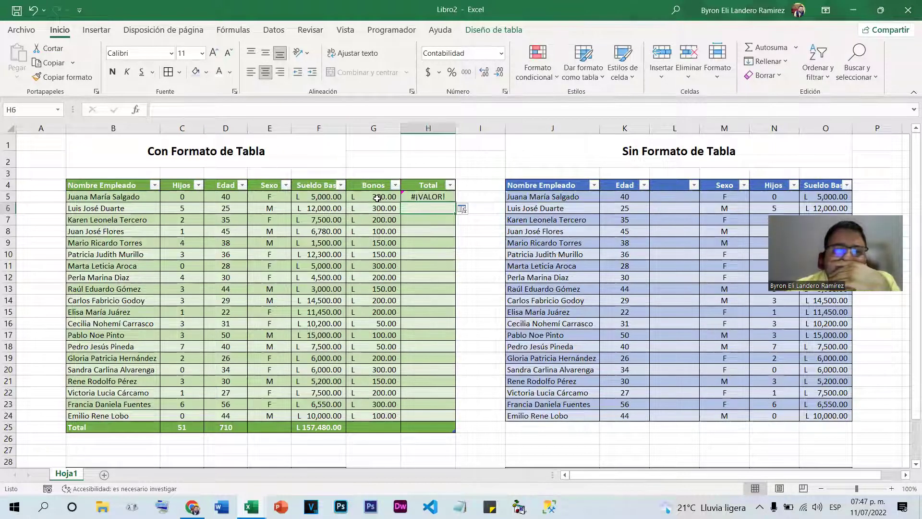
{"action": "left_click", "coordinate": [377, 197]}
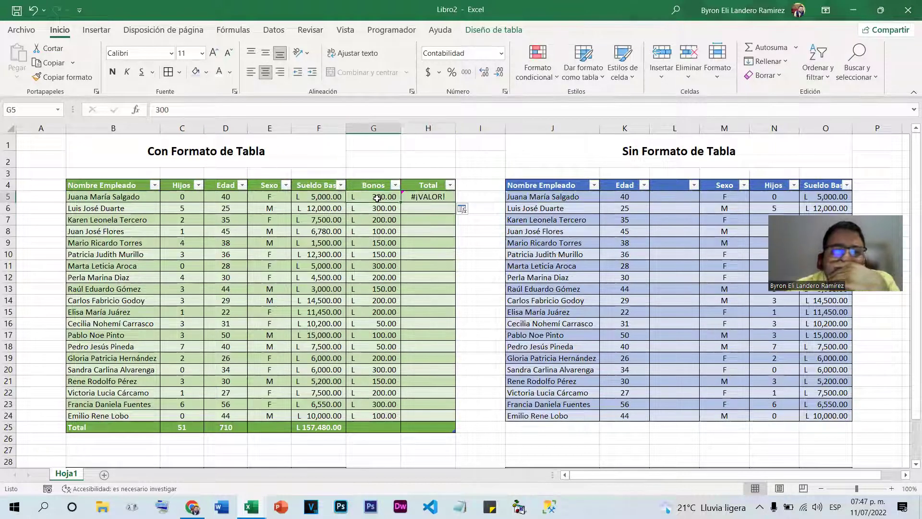
{"action": "left_click", "coordinate": [339, 196]}
{"action": "left_click", "coordinate": [368, 196]}
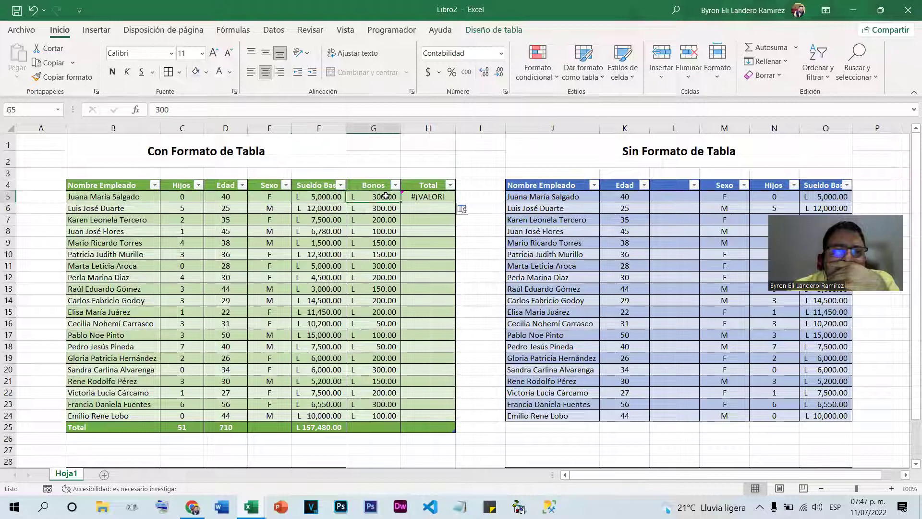
{"action": "left_click", "coordinate": [443, 199]}
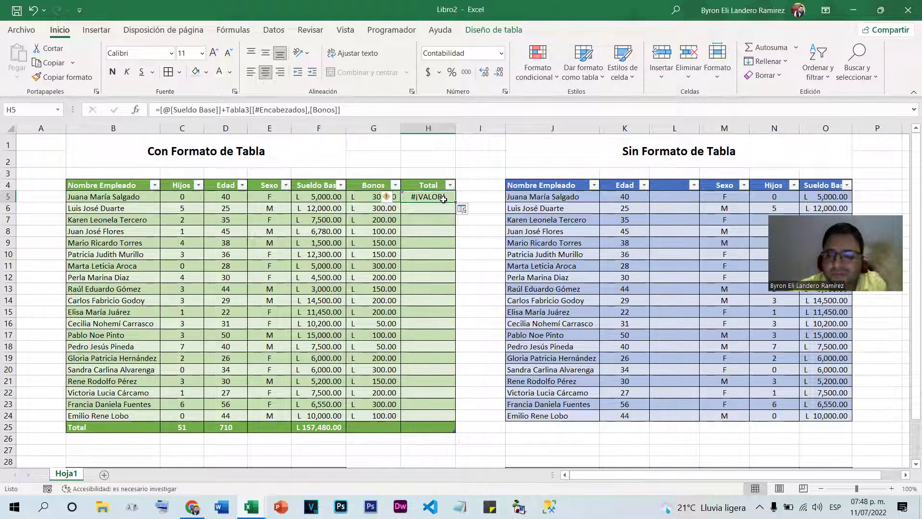
{"action": "type", "text": "="}
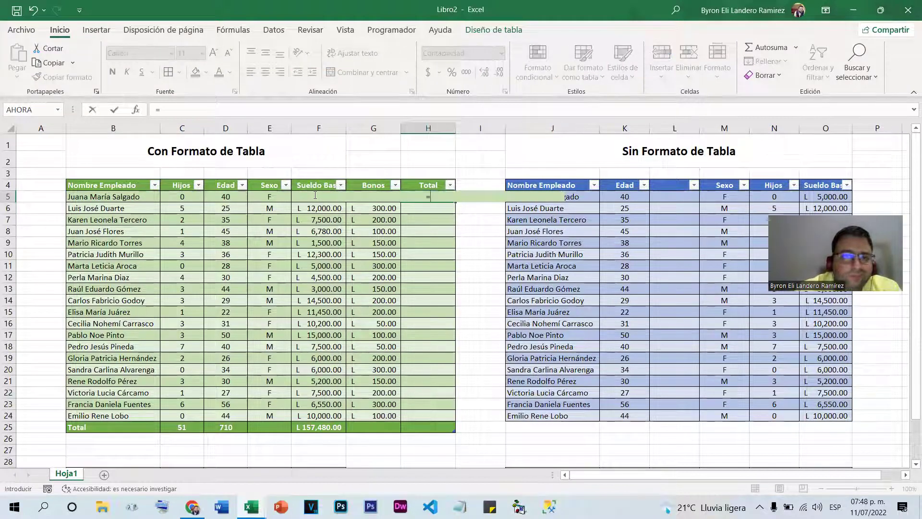
{"action": "left_click", "coordinate": [418, 243]}
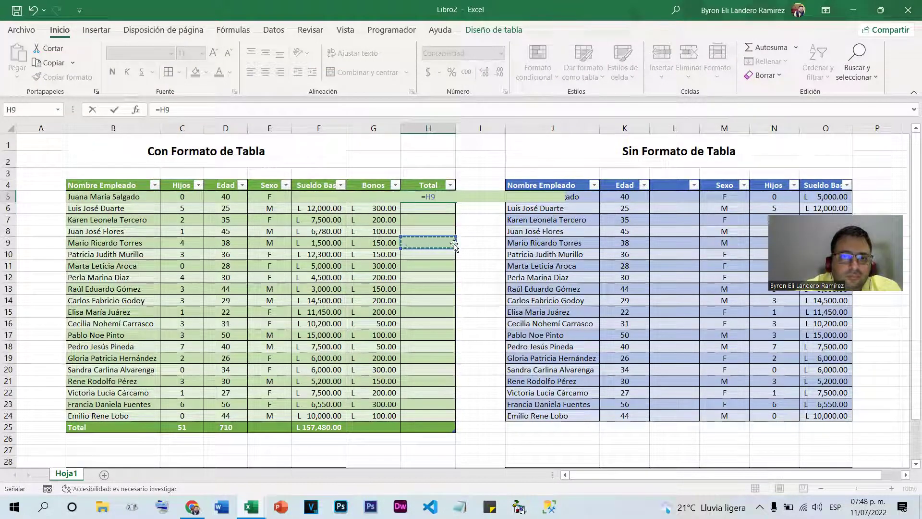
{"action": "key", "text": "BackSpace"}
{"action": "key", "text": "BackSpace"}
{"action": "key", "text": "Return"}
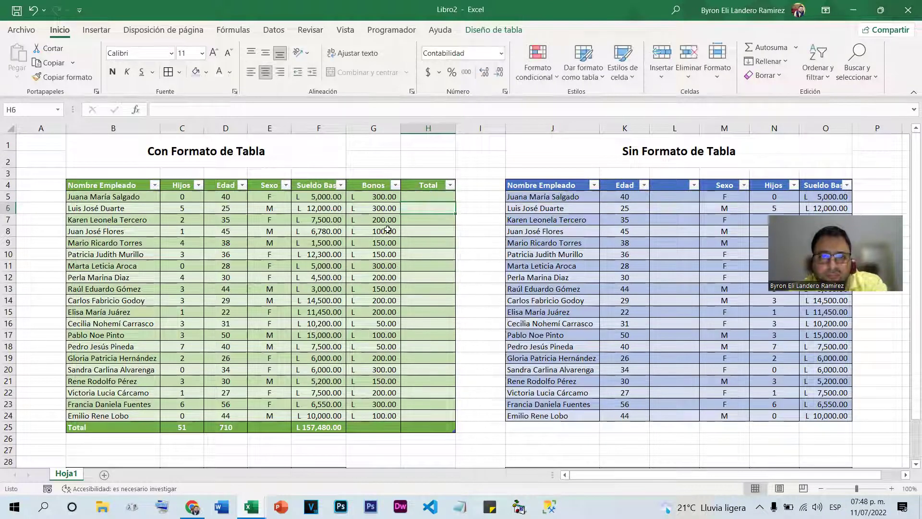
{"action": "left_click", "coordinate": [415, 197]}
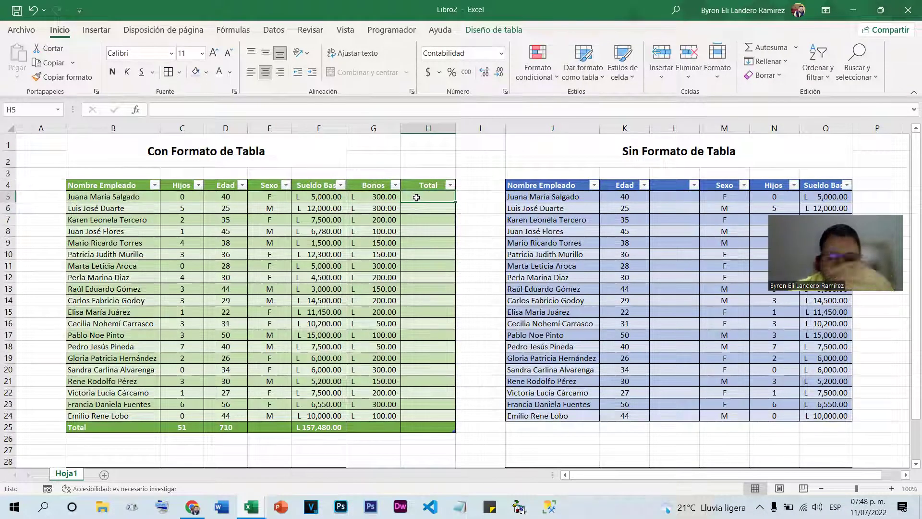
{"action": "type", "text": "=f"}
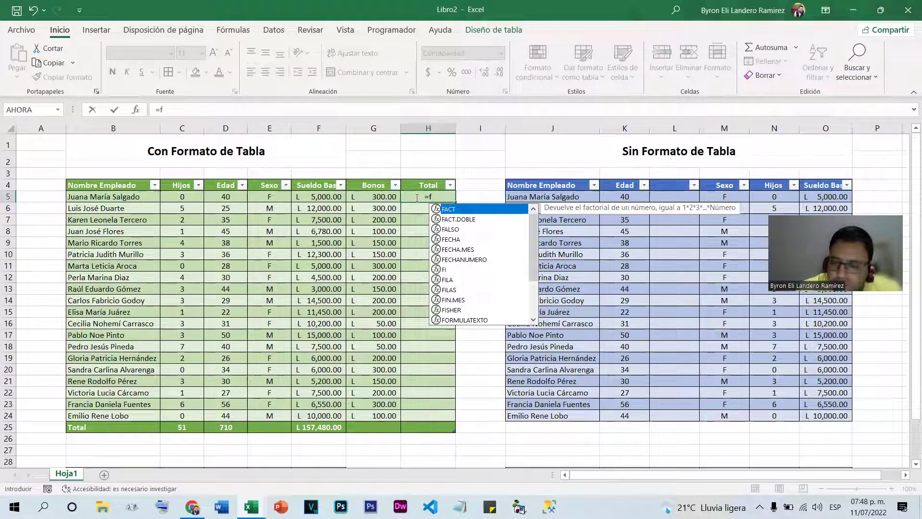
{"action": "type", "text": "5+g5"}
{"action": "key", "text": "Return"}
{"action": "left_click", "coordinate": [422, 197]}
{"action": "double_click", "coordinate": [423, 197]}
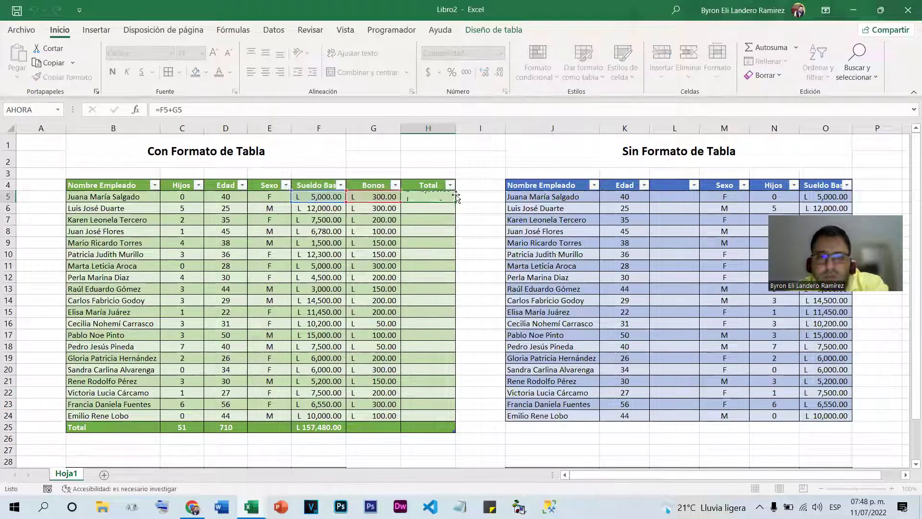
{"action": "key", "text": "Escape"}
{"action": "double_click", "coordinate": [454, 200]}
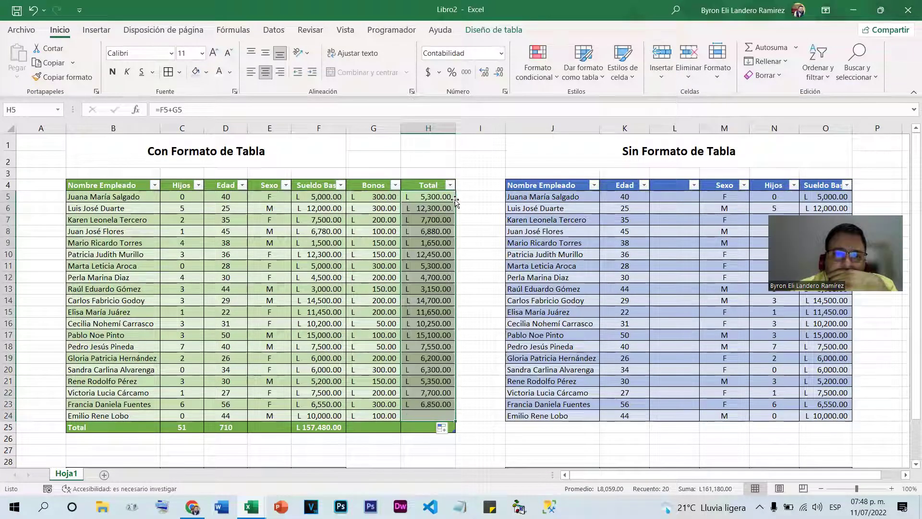
{"action": "left_click", "coordinate": [438, 219]}
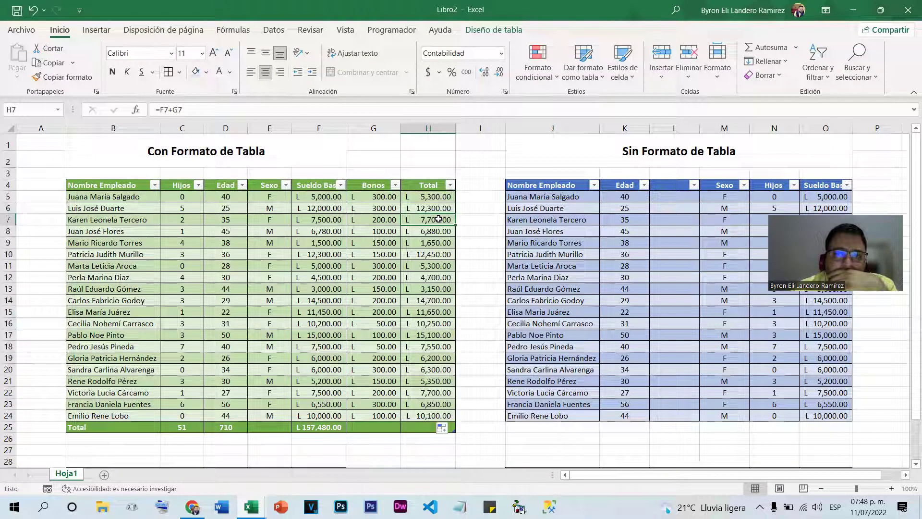
{"action": "key", "text": "ctrl+z"}
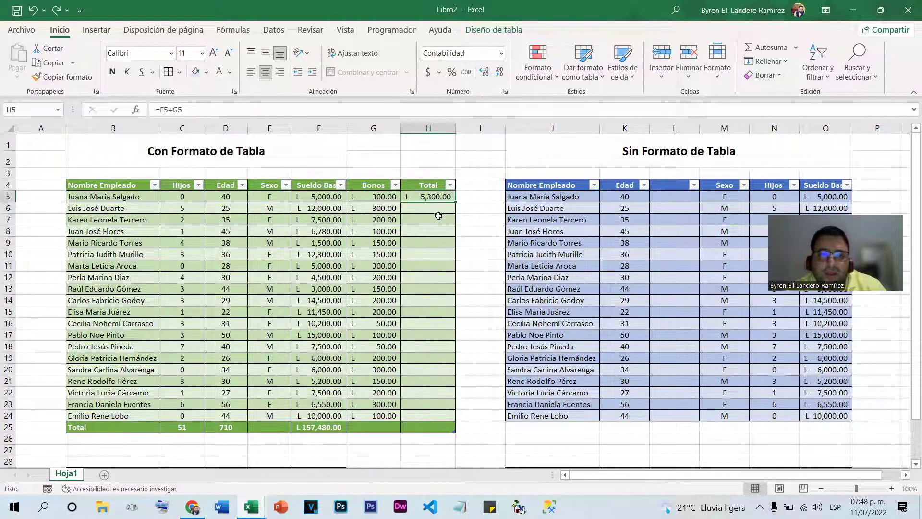
{"action": "key", "text": "Delete"}
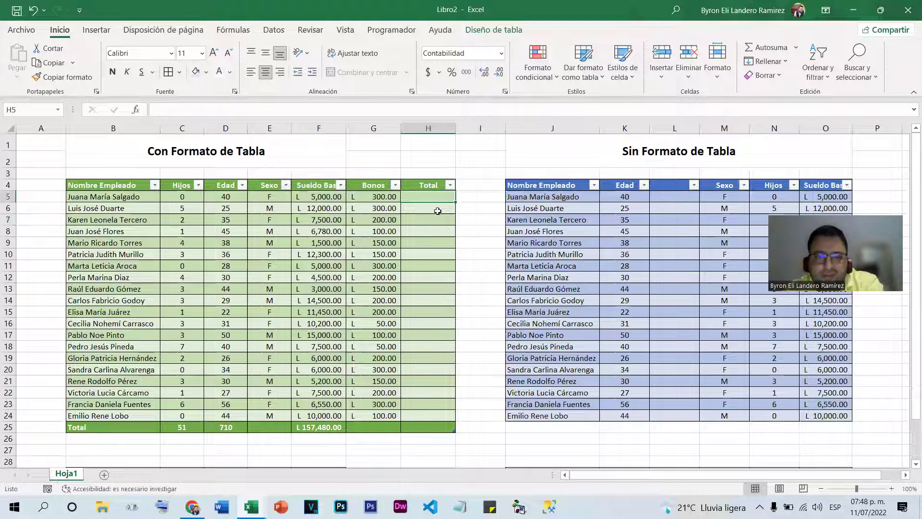
{"action": "left_click", "coordinate": [438, 211]}
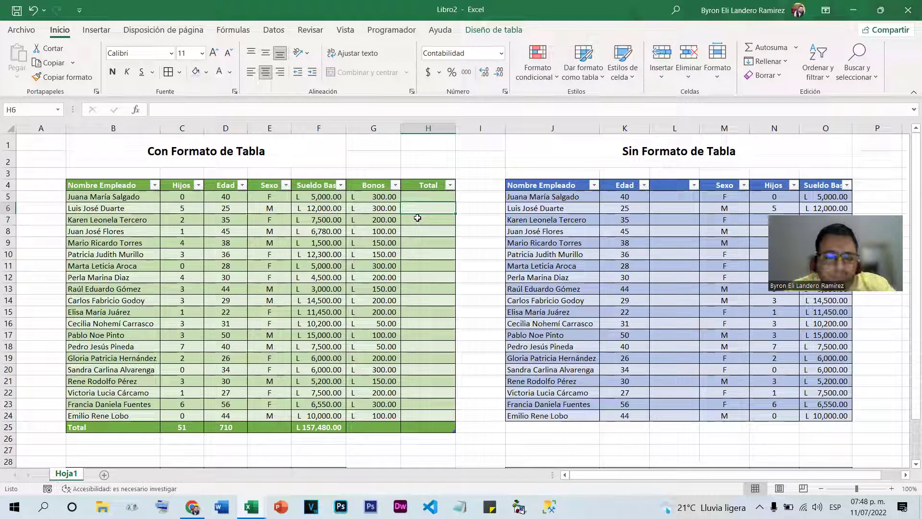
{"action": "key", "text": "ctrl+z"}
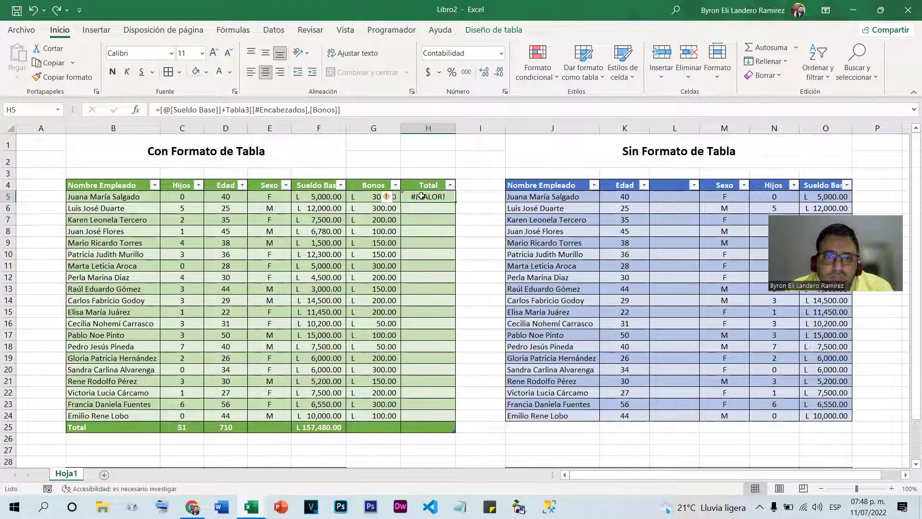
{"action": "double_click", "coordinate": [420, 199]}
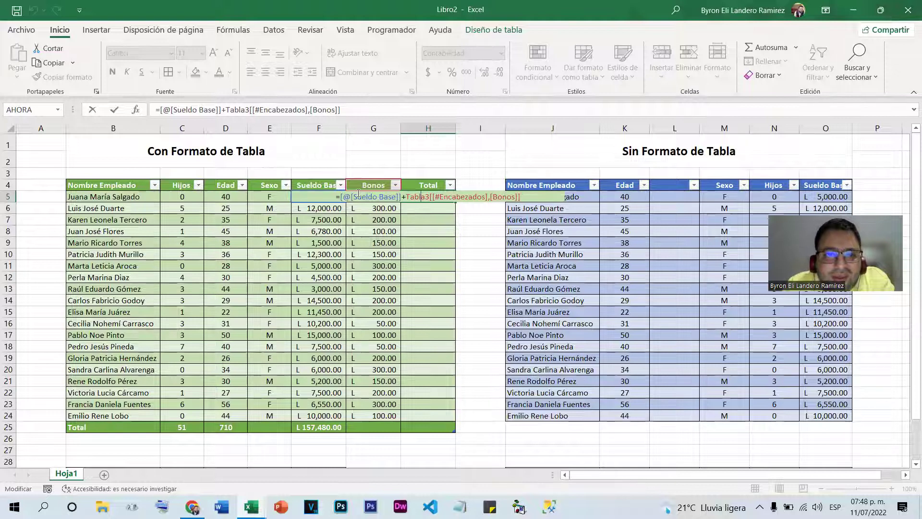
{"action": "left_click_drag", "start_coordinate": [356, 197], "coordinate": [393, 194]}
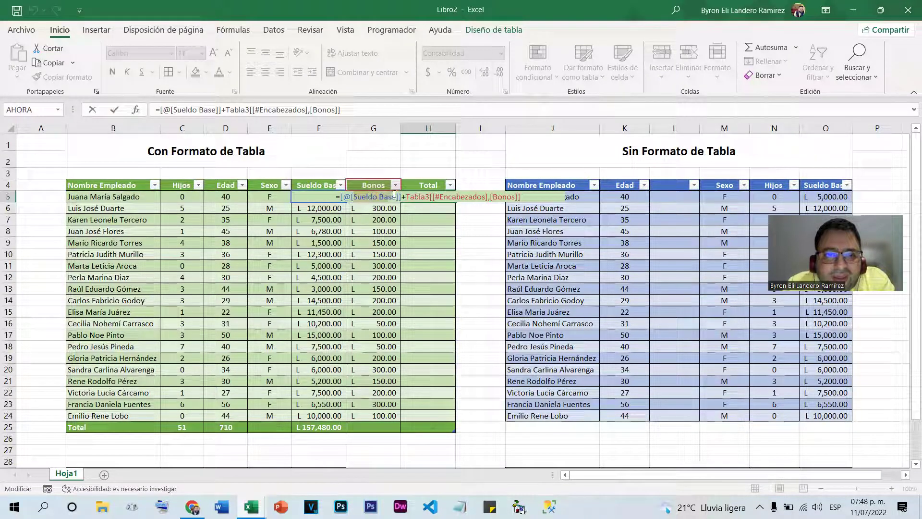
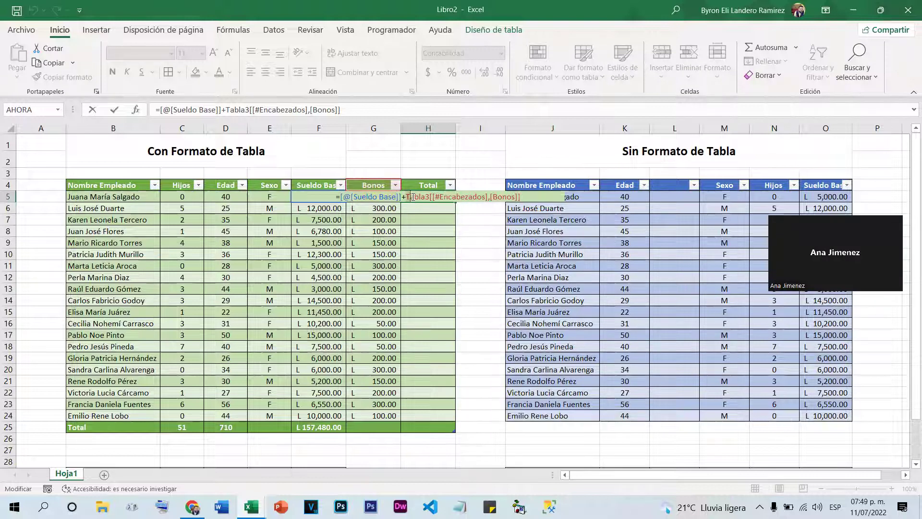
Remove the Tabla3[#Encabezados] reference so H5 reads =[@[Sueldo Base]]+[Bonos], showing 5,300.00
{"action": "left_click_drag", "start_coordinate": [437, 194], "coordinate": [482, 195]}
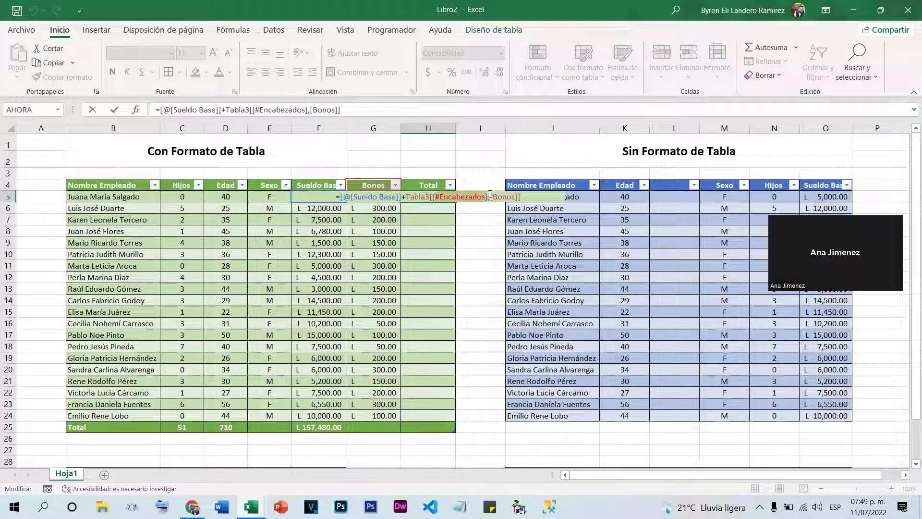
{"action": "key", "text": "BackSpace"}
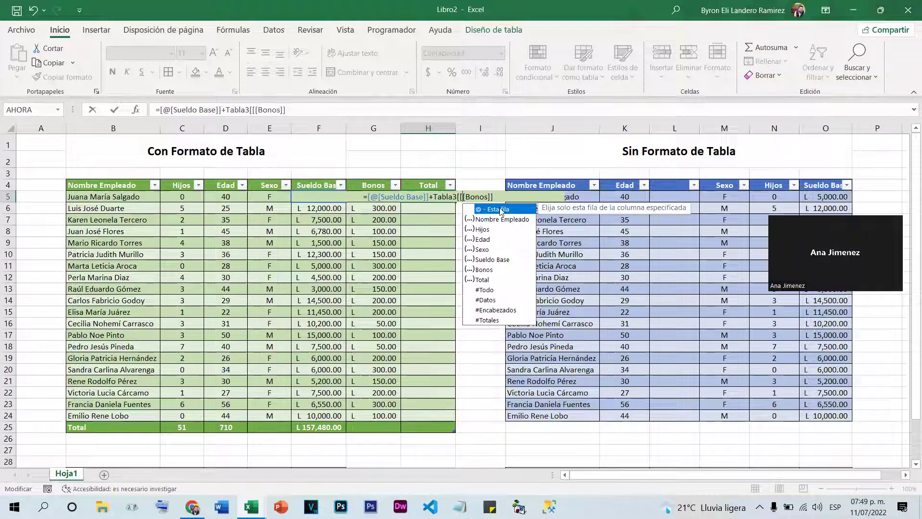
{"action": "key", "text": "BackSpace"}
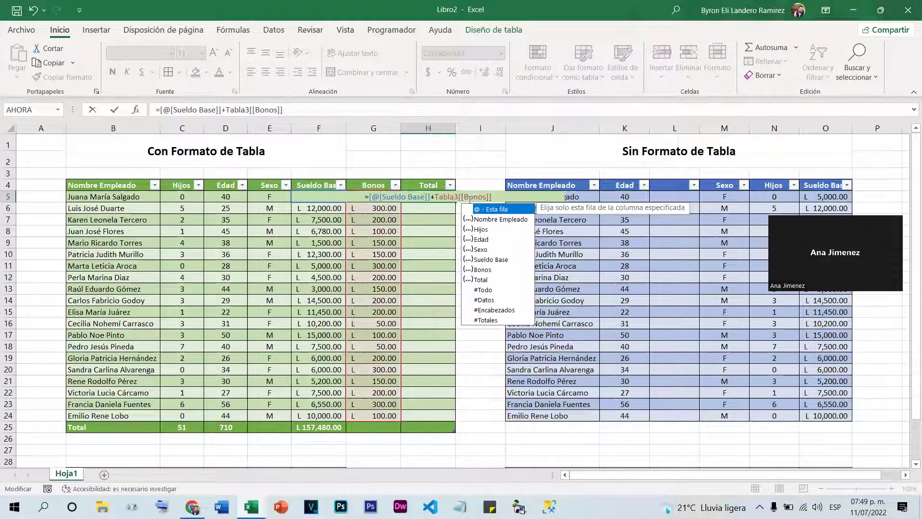
{"action": "left_click", "coordinate": [457, 194]}
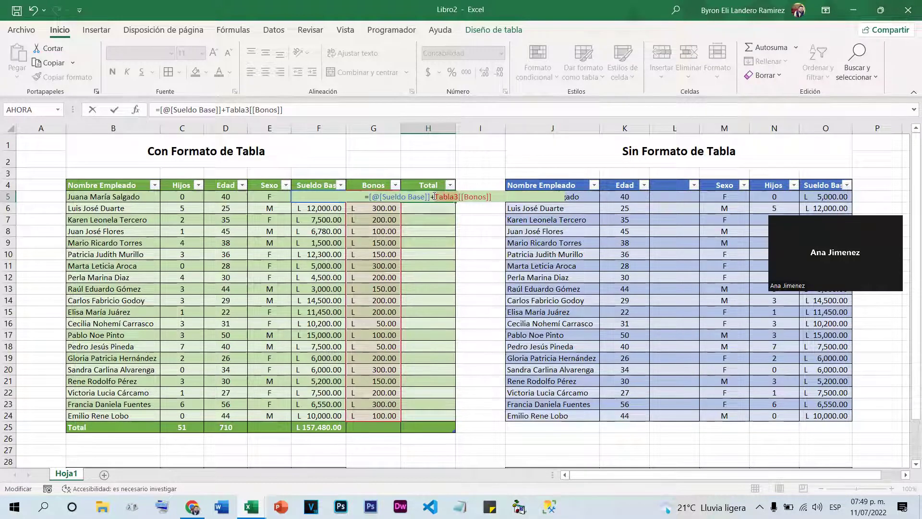
{"action": "double_click", "coordinate": [444, 196]}
{"action": "type", "text": "@"}
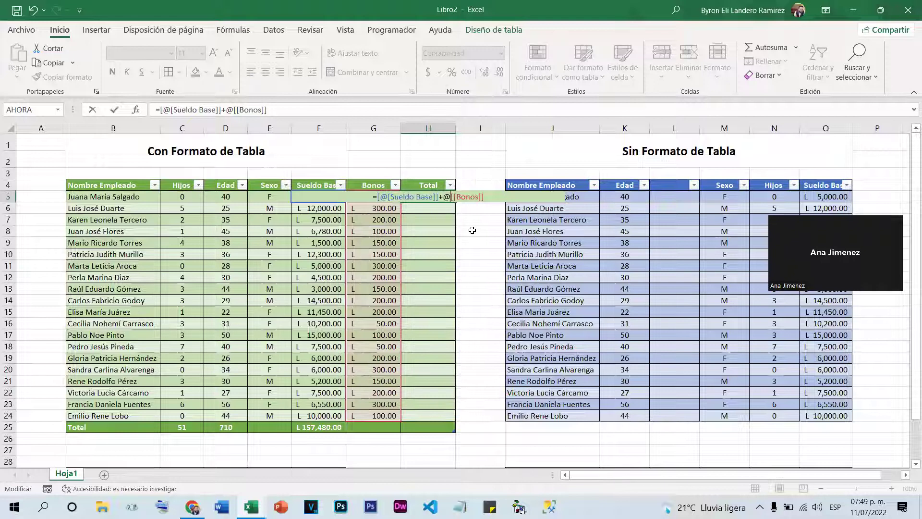
{"action": "key", "text": "Return"}
{"action": "double_click", "coordinate": [437, 198]}
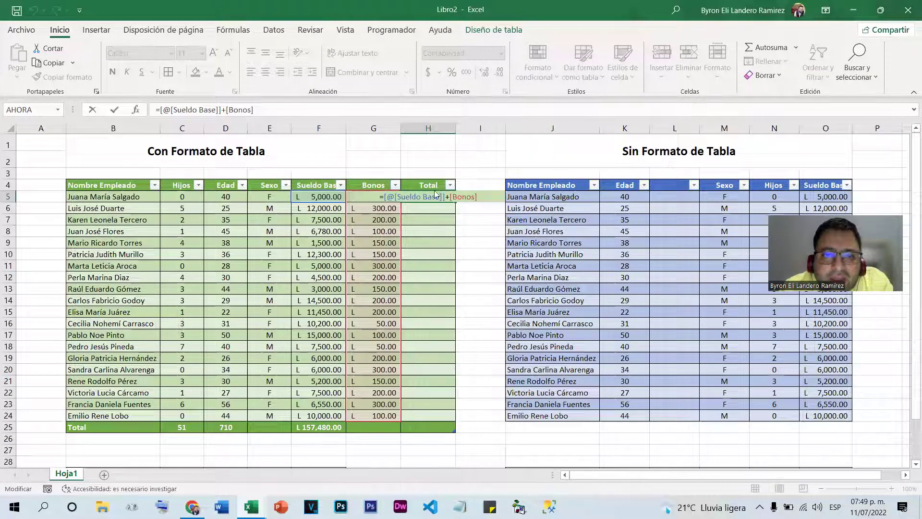
{"action": "key", "text": "Return"}
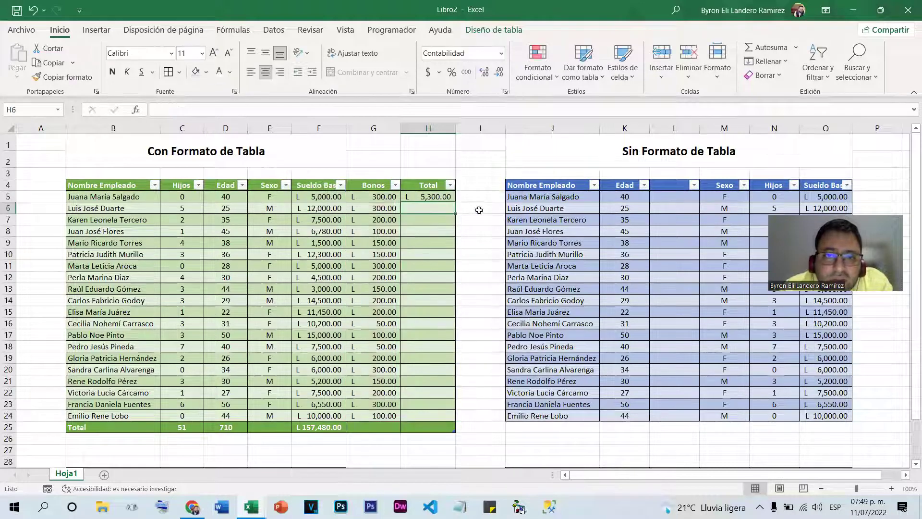
Fill the H5 total down and check H6, then undo the fill and clear H5
{"action": "left_click", "coordinate": [442, 195]}
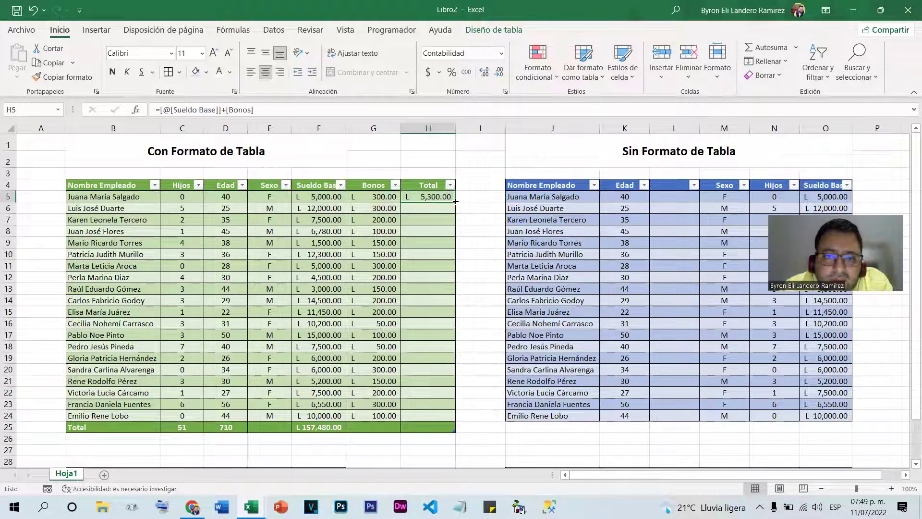
{"action": "double_click", "coordinate": [455, 202]}
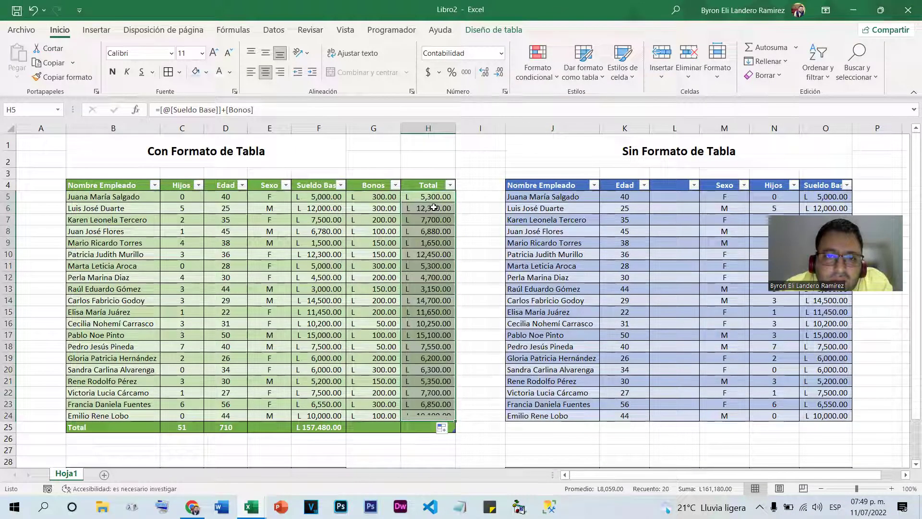
{"action": "double_click", "coordinate": [435, 207]}
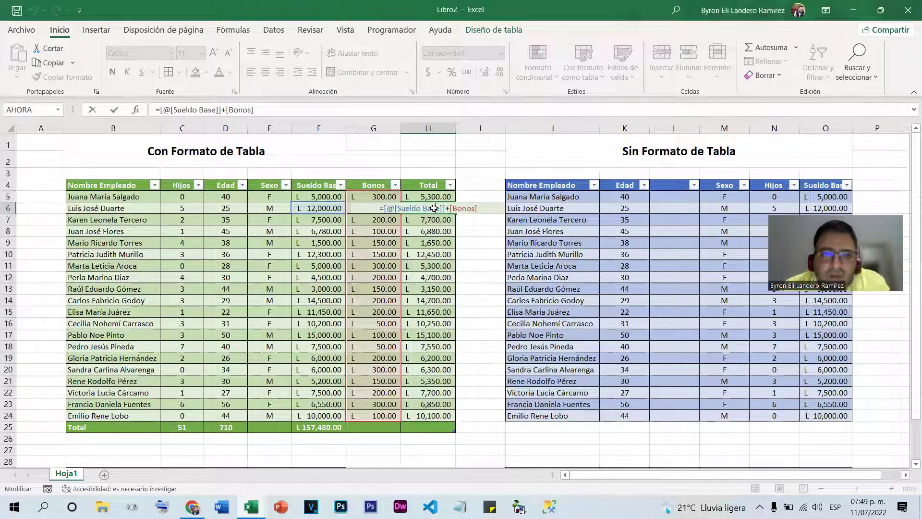
{"action": "key", "text": "Return"}
{"action": "key", "text": "ctrl+z"}
{"action": "key", "text": "ctrl+z"}
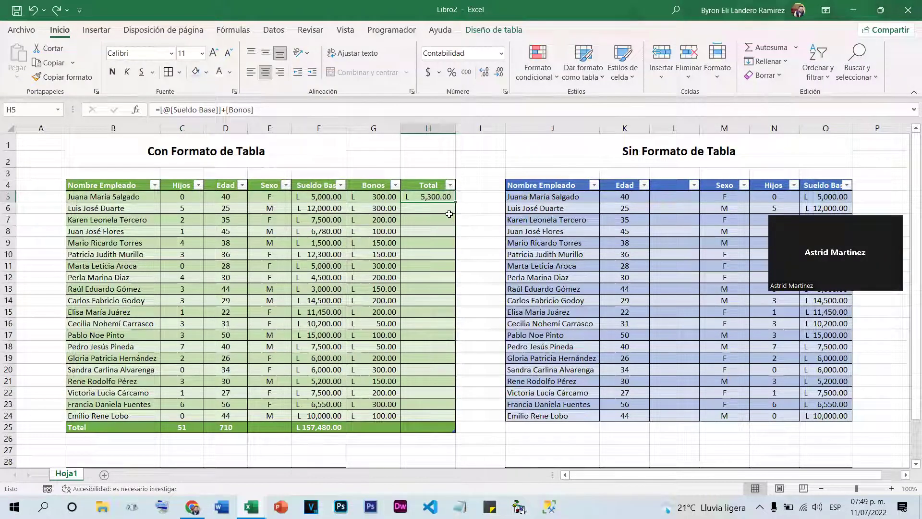
{"action": "key", "text": "Delete"}
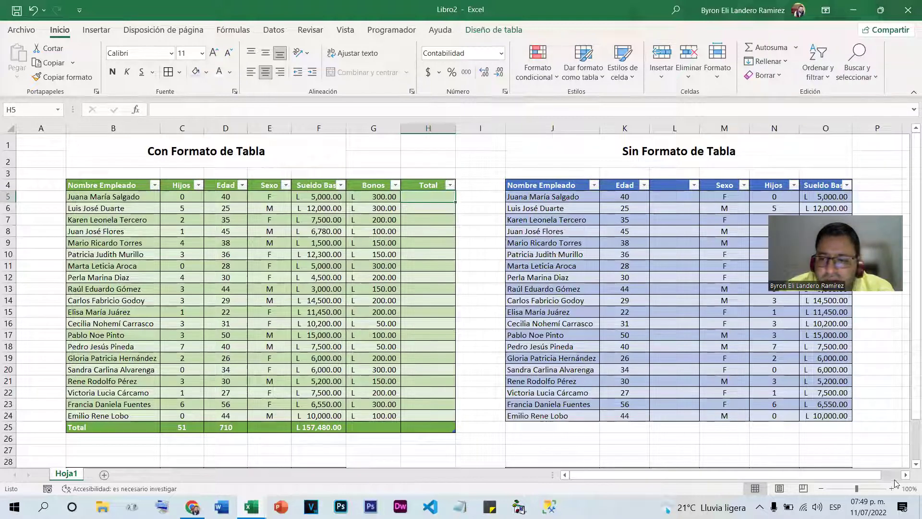
Add the headers Bonos in P4 and Totl in Q4 of the unformatted table
{"action": "left_click", "coordinate": [901, 475]}
{"action": "left_click_drag", "start_coordinate": [764, 476], "coordinate": [775, 477]}
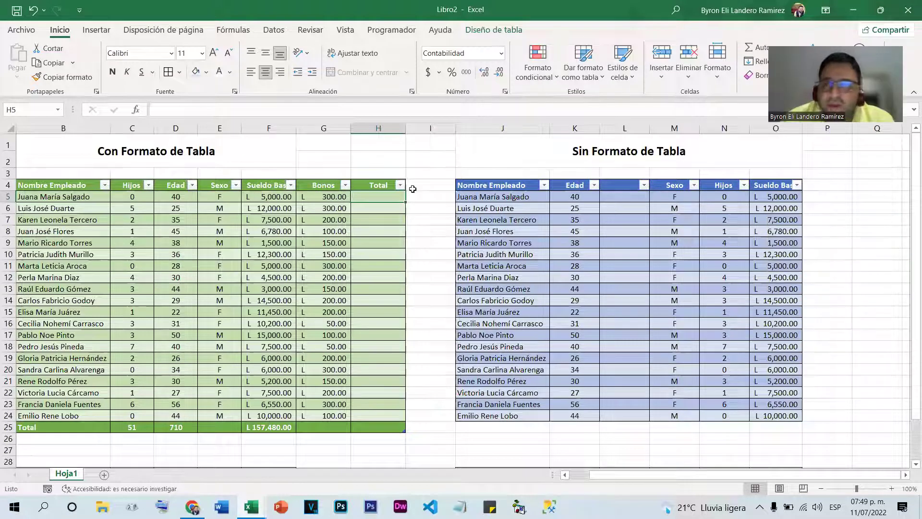
{"action": "left_click", "coordinate": [822, 187]}
{"action": "type", "text": "Bonos"}
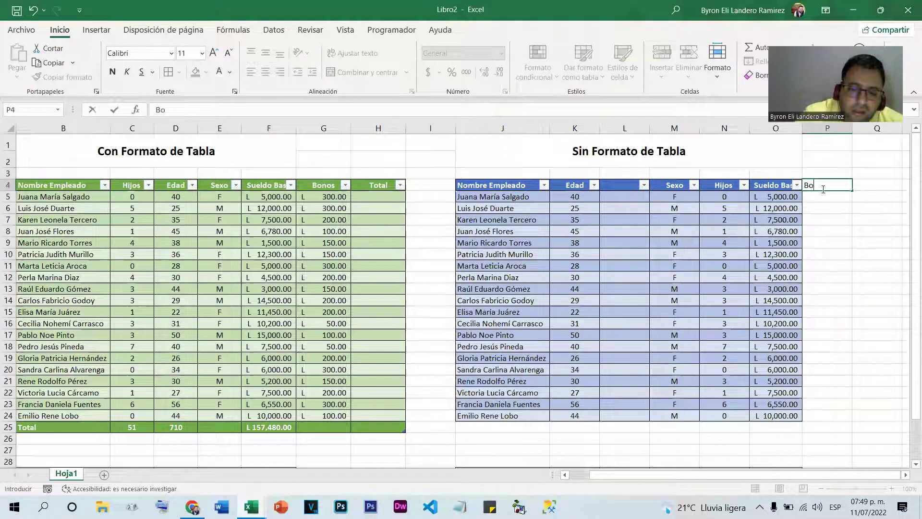
{"action": "key", "text": "Return"}
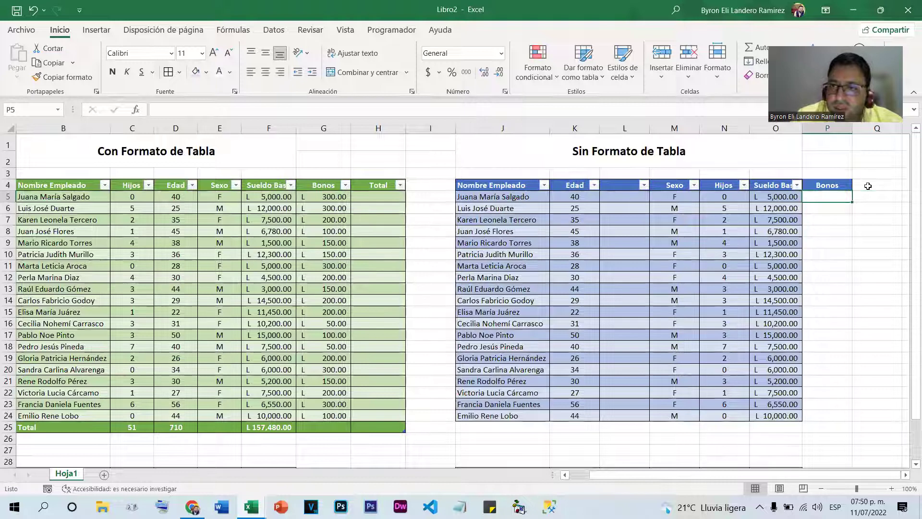
{"action": "left_click", "coordinate": [869, 186]}
{"action": "type", "text": "T"}
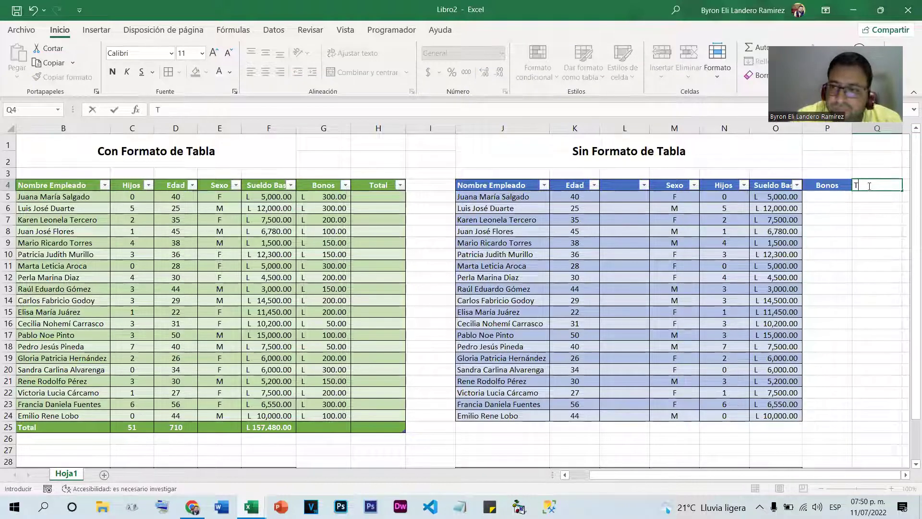
{"action": "type", "text": "otl"}
{"action": "key", "text": "Return"}
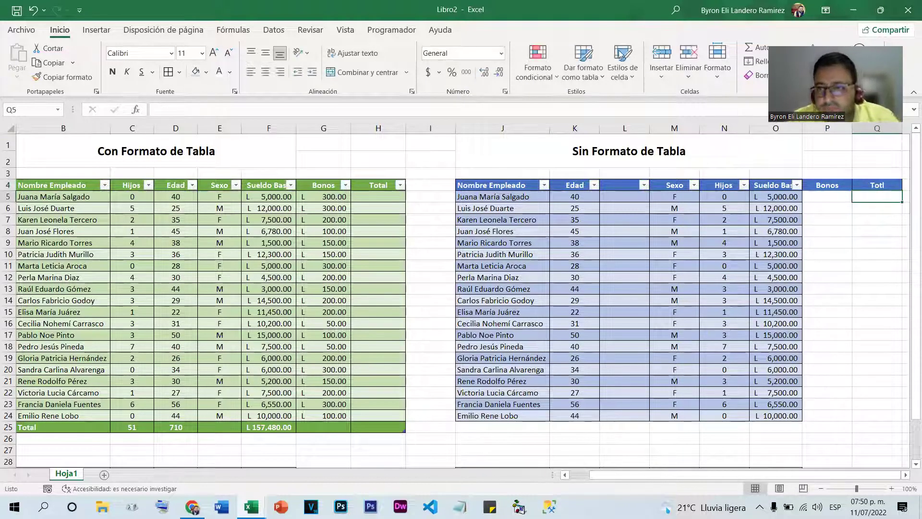
Start a Total formula in H5 adding the row's Sueldo Base and Bonos
{"action": "left_click", "coordinate": [397, 198]}
{"action": "type", "text": "="}
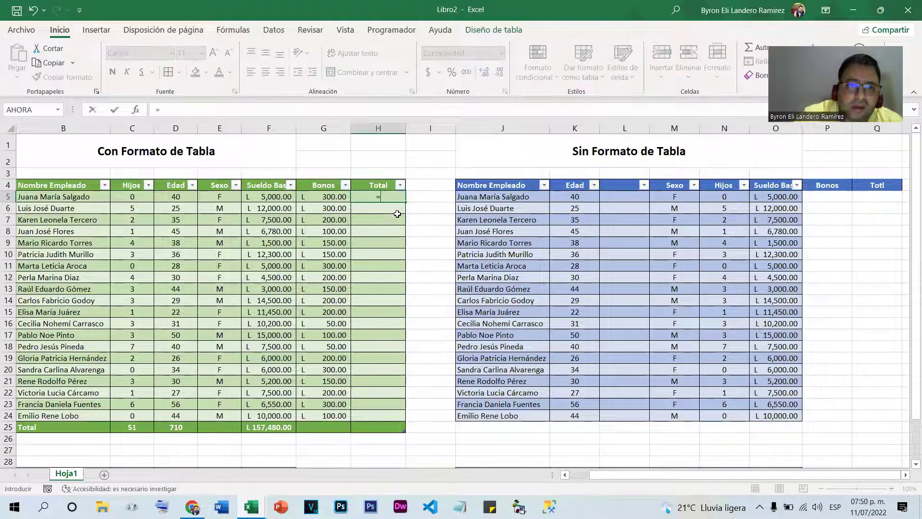
{"action": "left_click", "coordinate": [258, 196]}
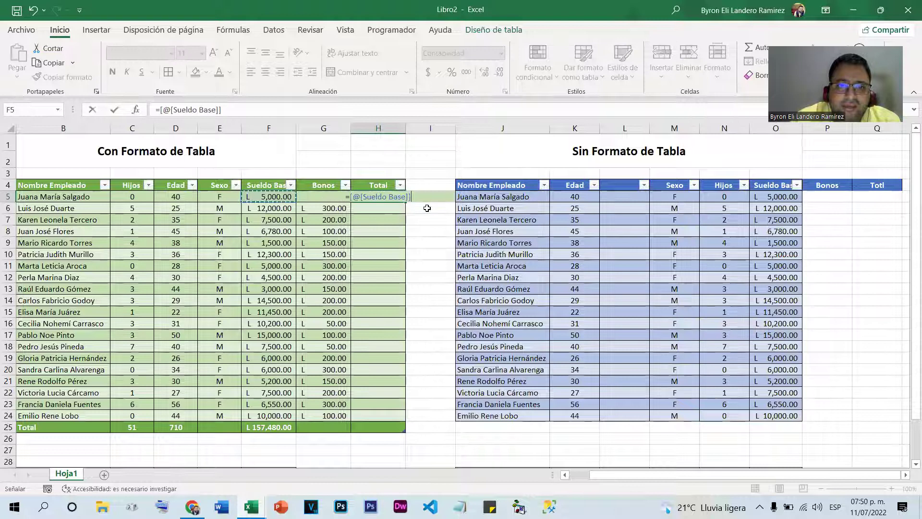
{"action": "type", "text": "+"}
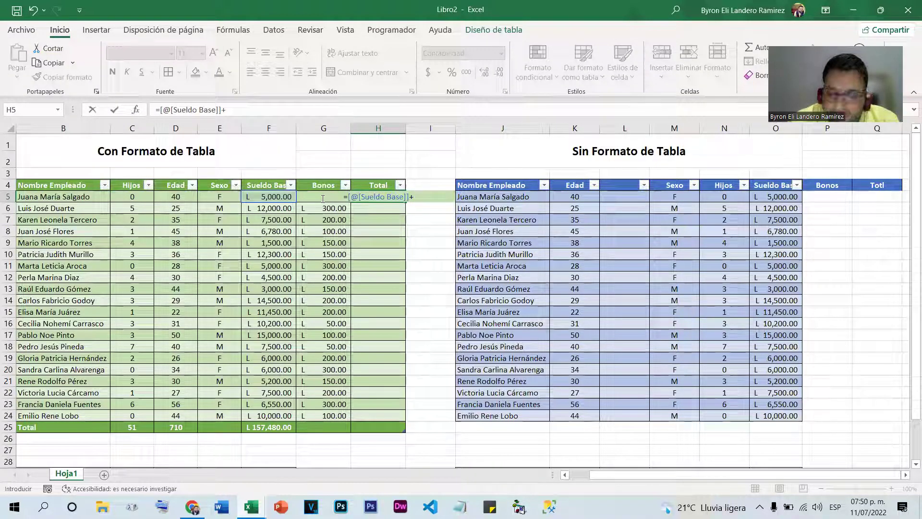
{"action": "left_click", "coordinate": [323, 199]}
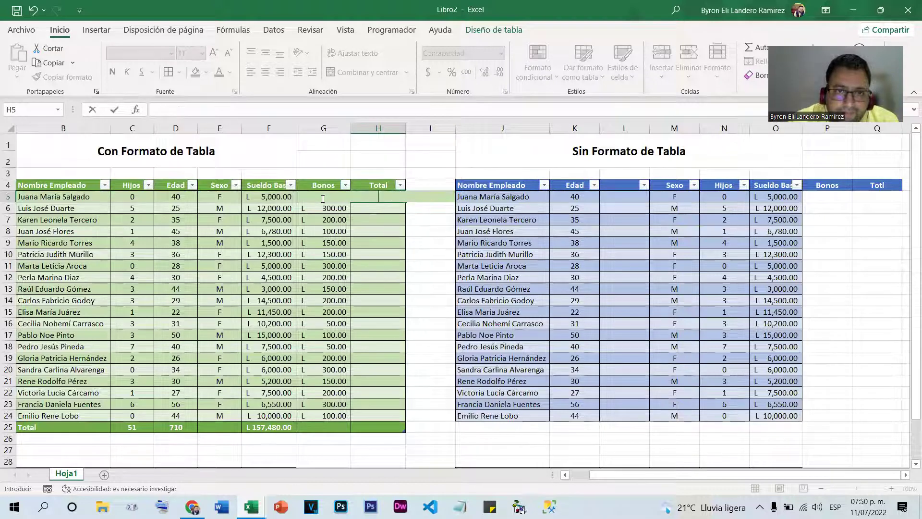
Cancel the unfinished H5 formula and move Sueldo Base right after Nombre Empleado
{"action": "key", "text": "Return"}
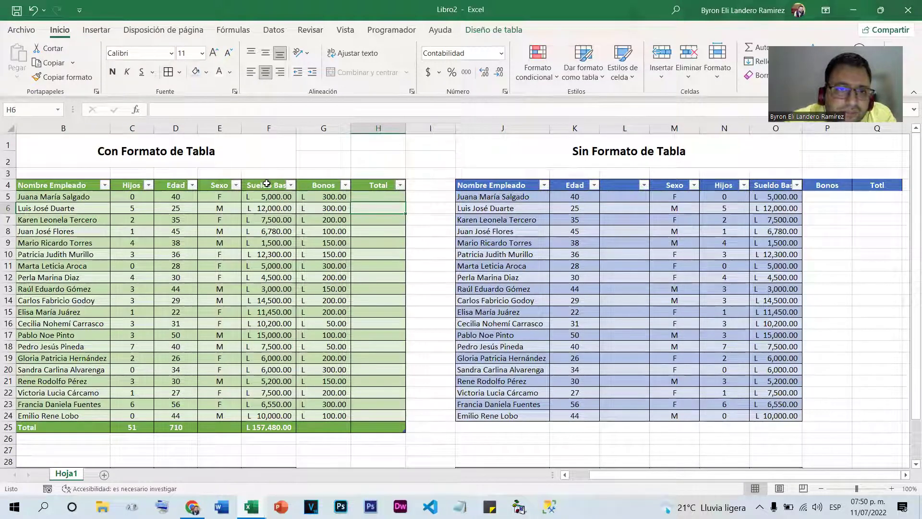
{"action": "left_click", "coordinate": [267, 184]}
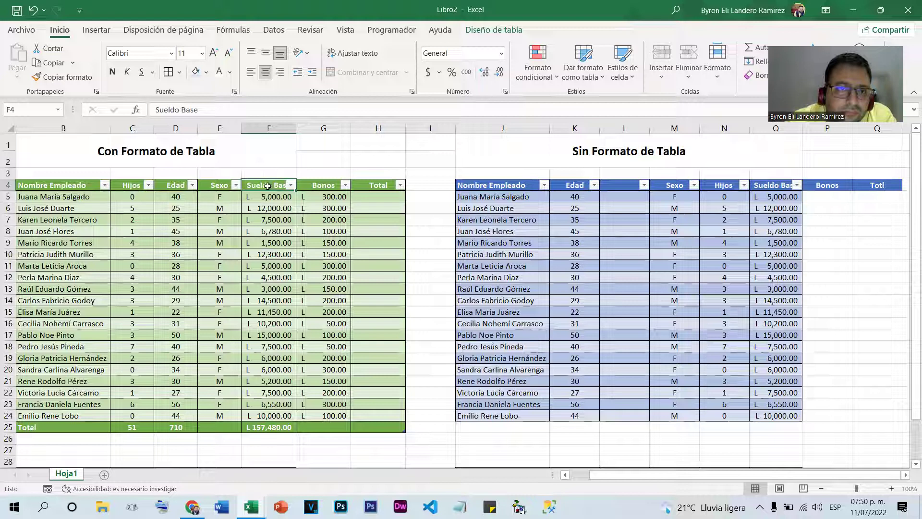
{"action": "left_click", "coordinate": [269, 179]}
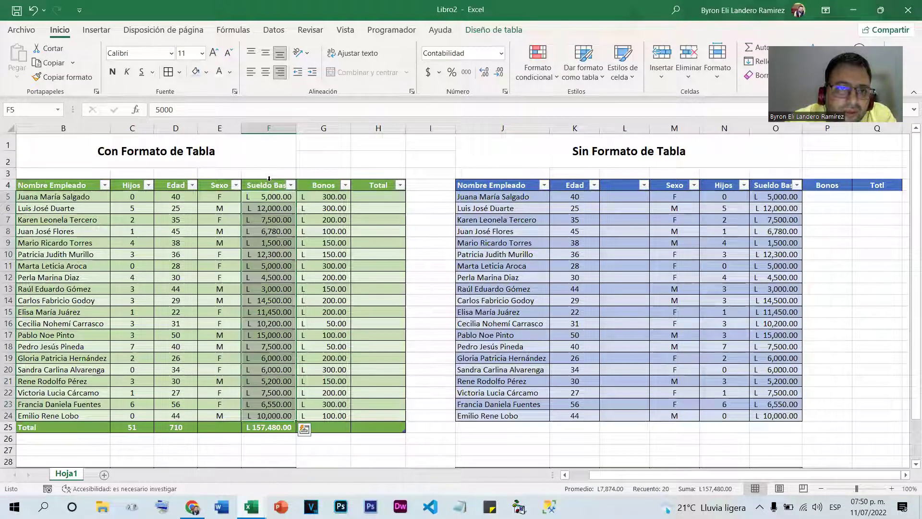
{"action": "key", "text": "ctrl+a"}
{"action": "key", "text": "ctrl+a"}
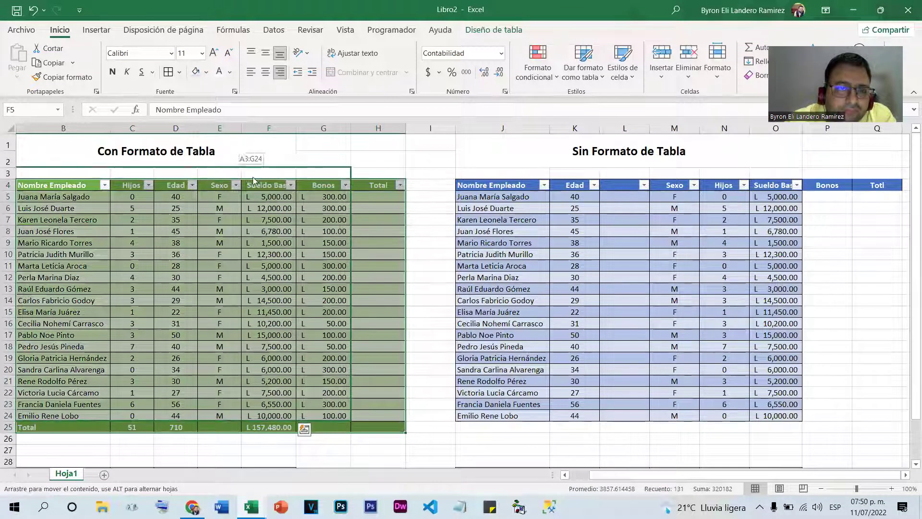
{"action": "left_click", "coordinate": [256, 183]}
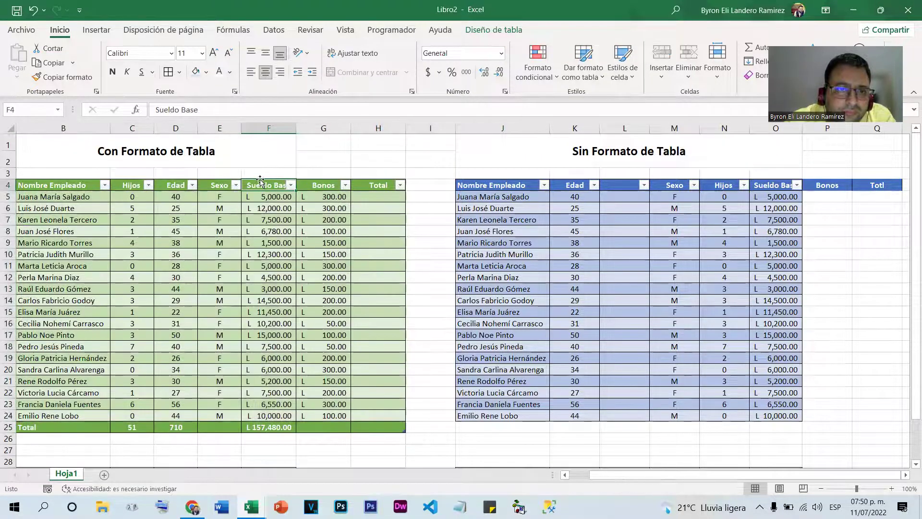
{"action": "left_click", "coordinate": [256, 181]}
{"action": "left_click_drag", "start_coordinate": [256, 181], "coordinate": [132, 192]}
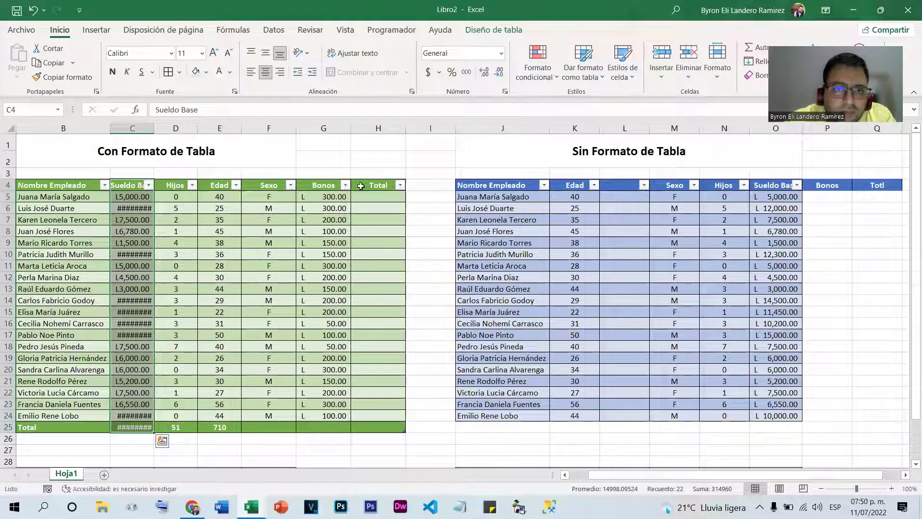
Move the Bonos column next to Sueldo Base and widen Sueldo Base to show amounts fully
{"action": "left_click", "coordinate": [323, 178]}
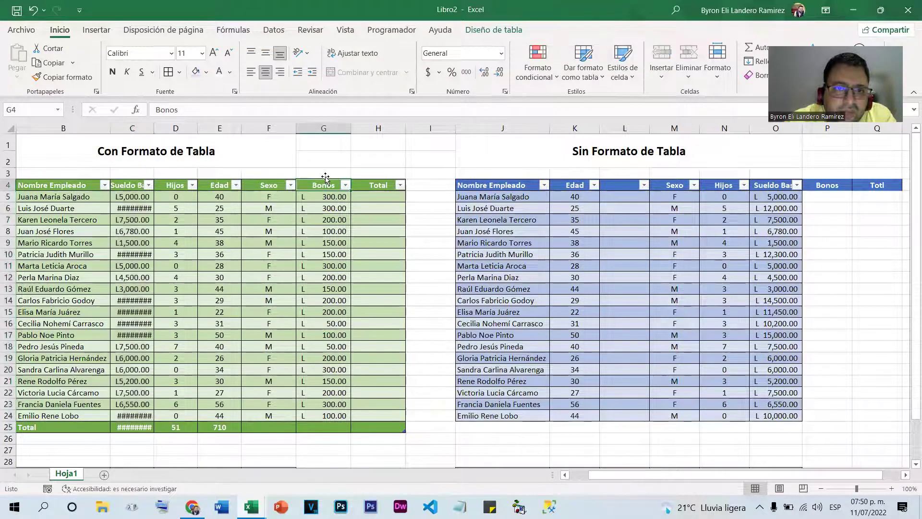
{"action": "left_click", "coordinate": [324, 180]}
{"action": "left_click_drag", "start_coordinate": [323, 180], "coordinate": [168, 185]}
{"action": "left_click_drag", "start_coordinate": [154, 127], "coordinate": [178, 128]}
{"action": "left_click", "coordinate": [388, 196]}
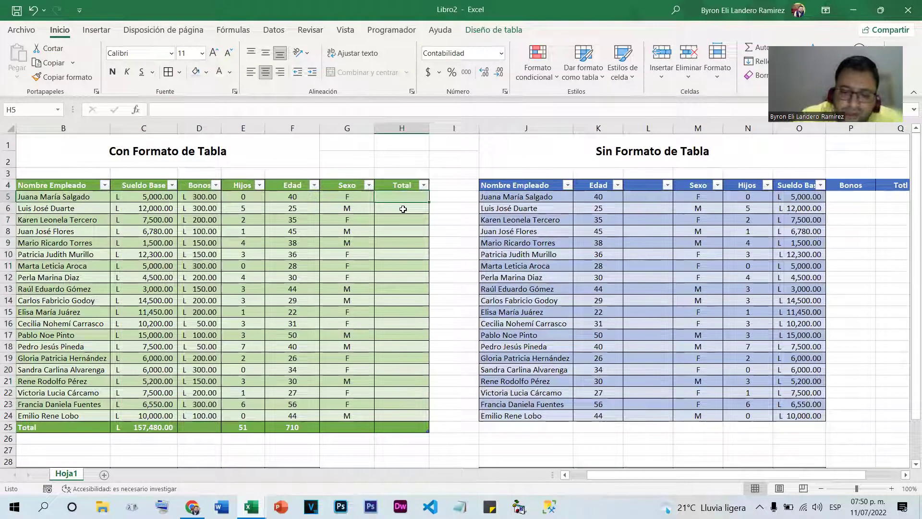
{"action": "type", "text": "="}
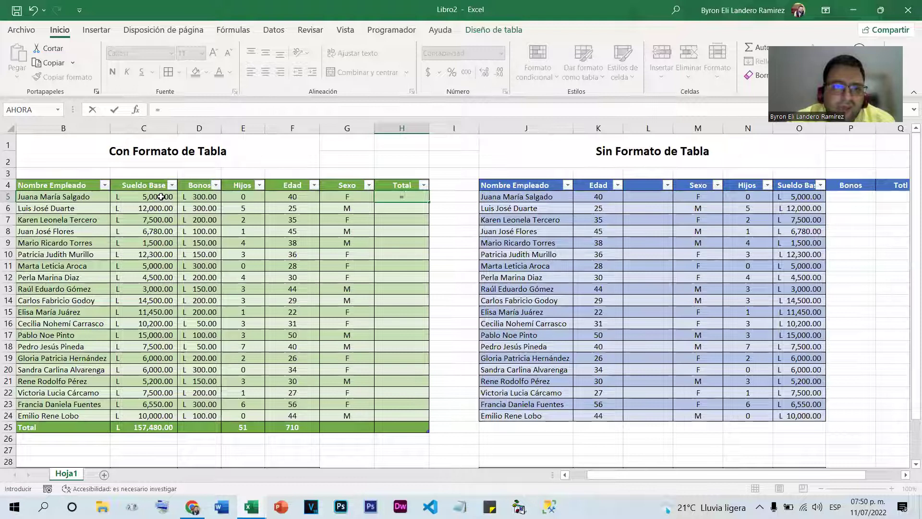
{"action": "left_click", "coordinate": [161, 196]}
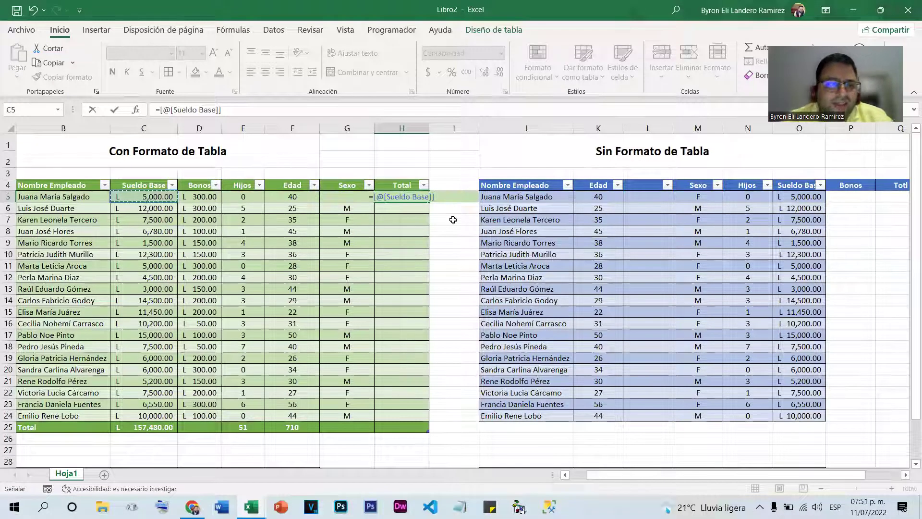
{"action": "type", "text": "+"}
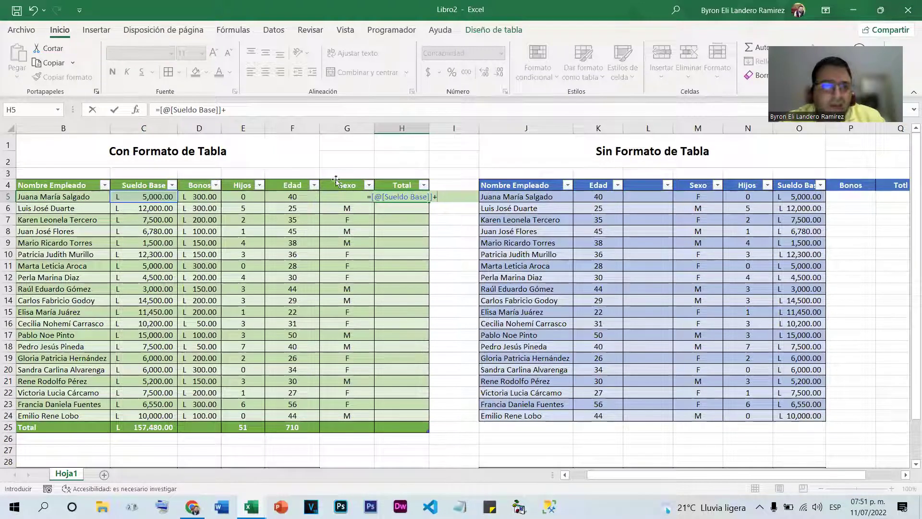
{"action": "left_click", "coordinate": [186, 196]}
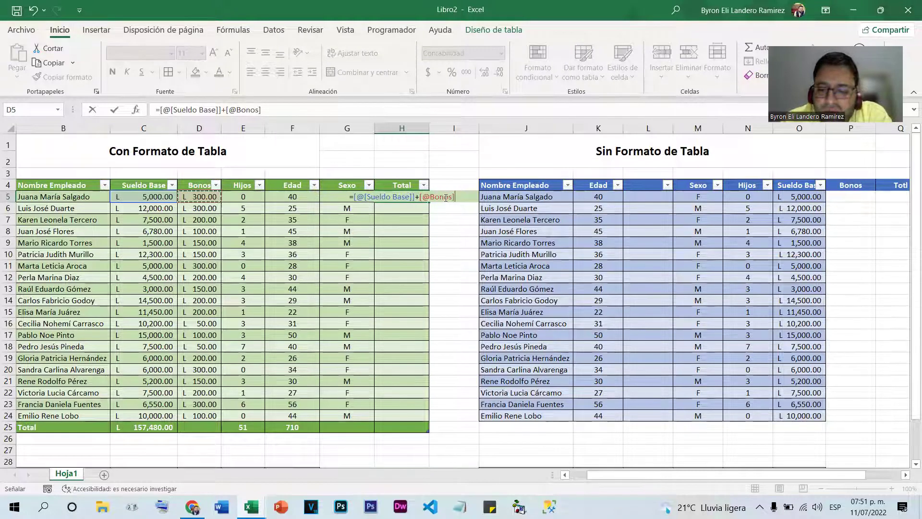
{"action": "key", "text": "Return"}
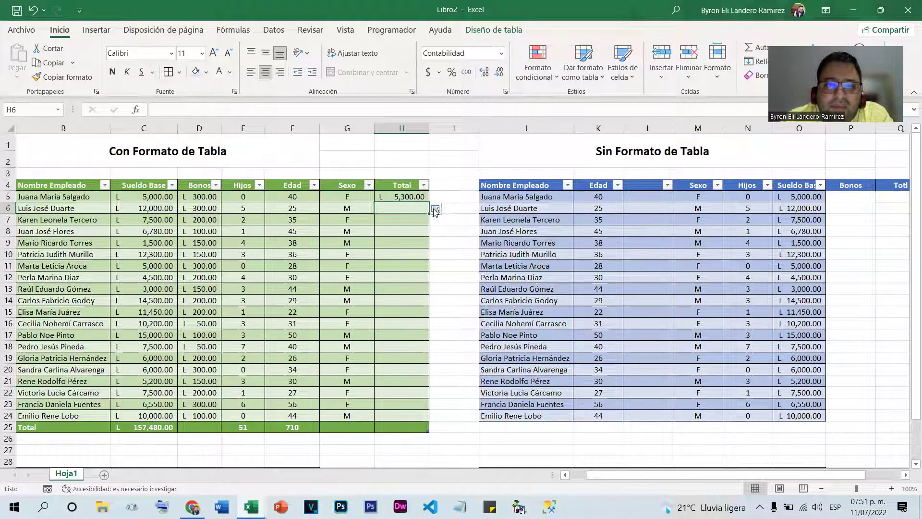
{"action": "left_click", "coordinate": [436, 210]}
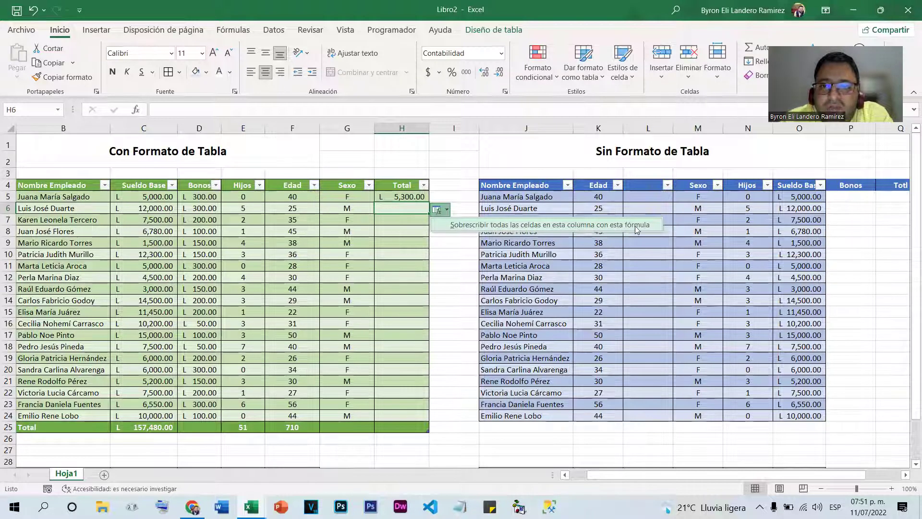
{"action": "left_click", "coordinate": [497, 224]}
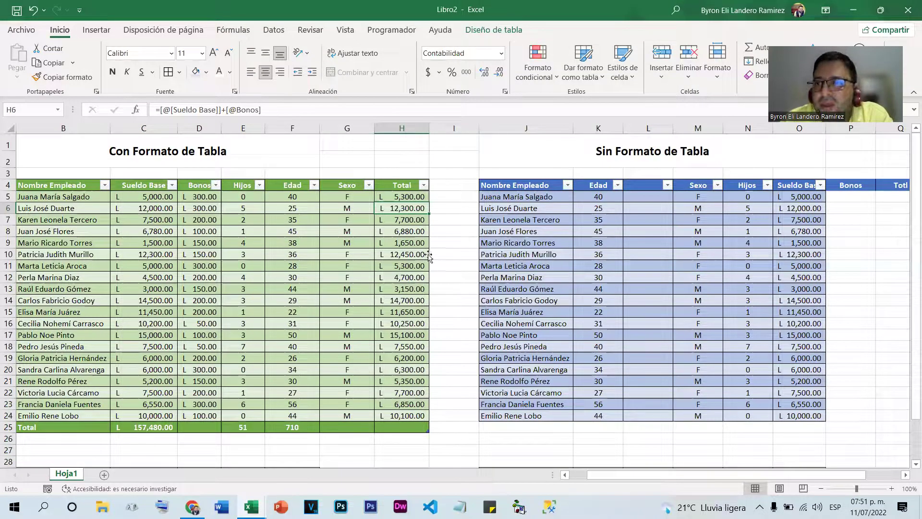
Enter =O5+P5 in the Totl cell Q5, showing 5,000.00
{"action": "left_click", "coordinate": [901, 196]}
{"action": "type", "text": "="}
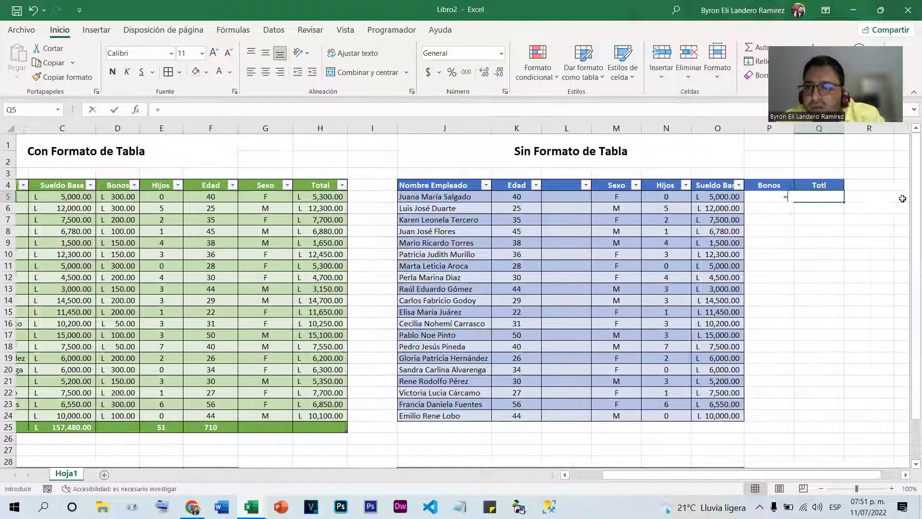
{"action": "left_click", "coordinate": [700, 197]}
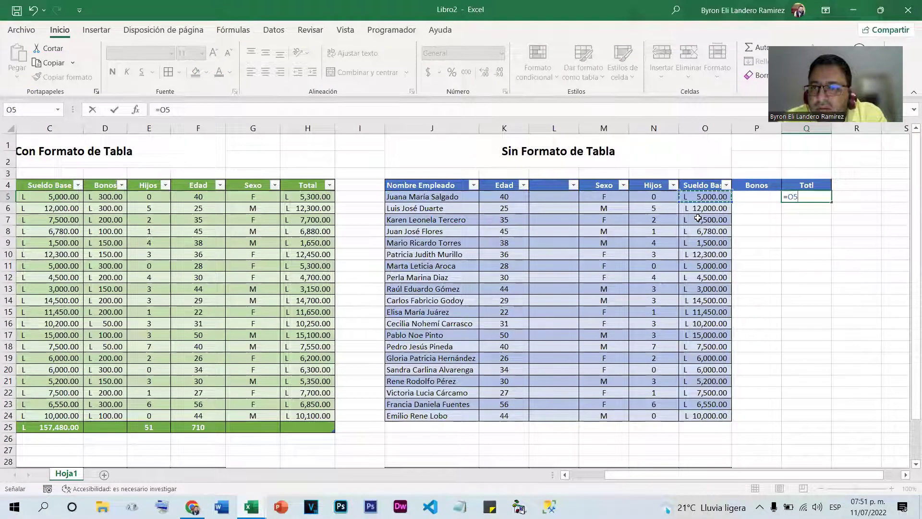
{"action": "type", "text": "+"}
{"action": "left_click", "coordinate": [756, 196]}
{"action": "key", "text": "Return"}
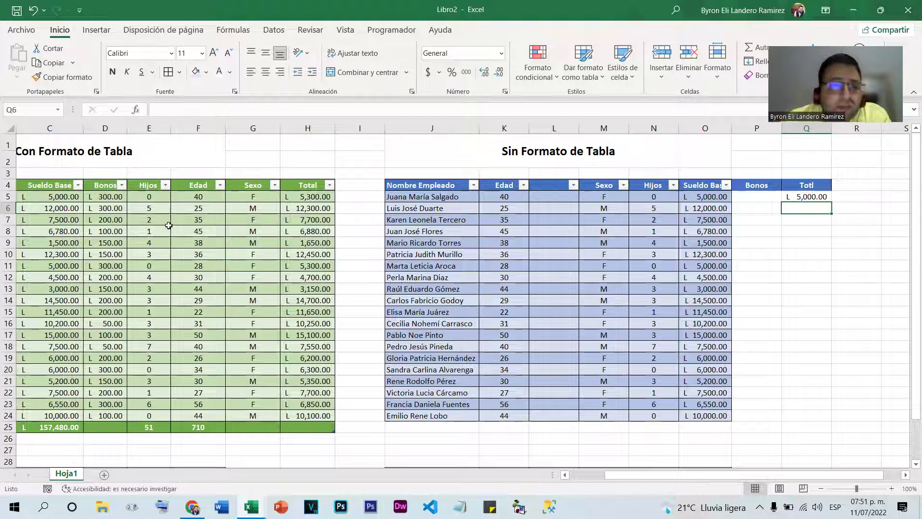
Review the Q5 formula, then return to the formatted table's first Total cell H5
{"action": "left_click_drag", "start_coordinate": [607, 477], "coordinate": [574, 482]}
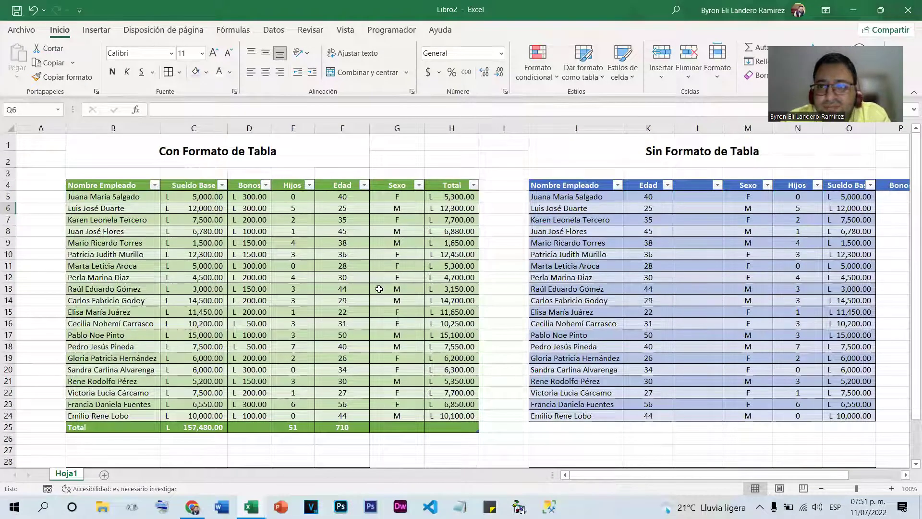
{"action": "scroll", "coordinate": [422, 230], "scroll_direction": "down", "scroll_amount": 2}
{"action": "scroll", "coordinate": [426, 231], "scroll_direction": "up", "scroll_amount": 2}
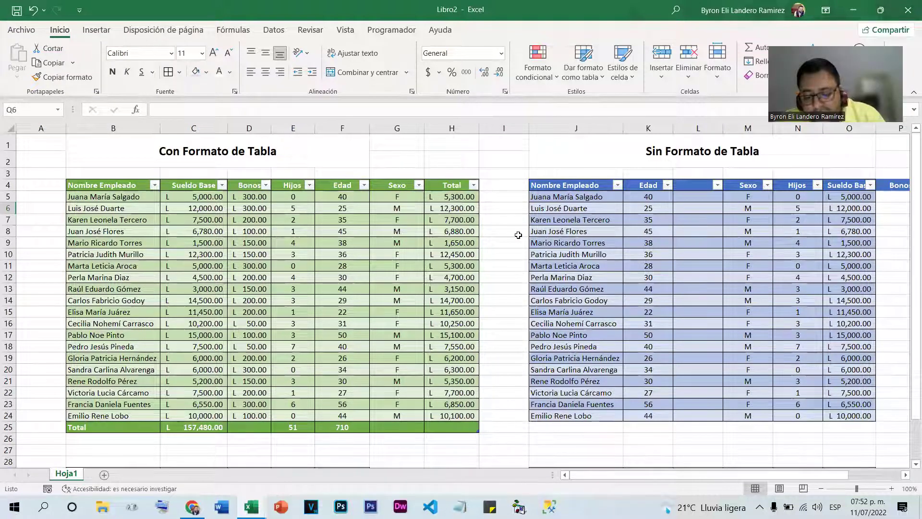
{"action": "left_click_drag", "start_coordinate": [691, 475], "coordinate": [743, 477]}
{"action": "left_click", "coordinate": [736, 196]}
{"action": "double_click", "coordinate": [736, 195]}
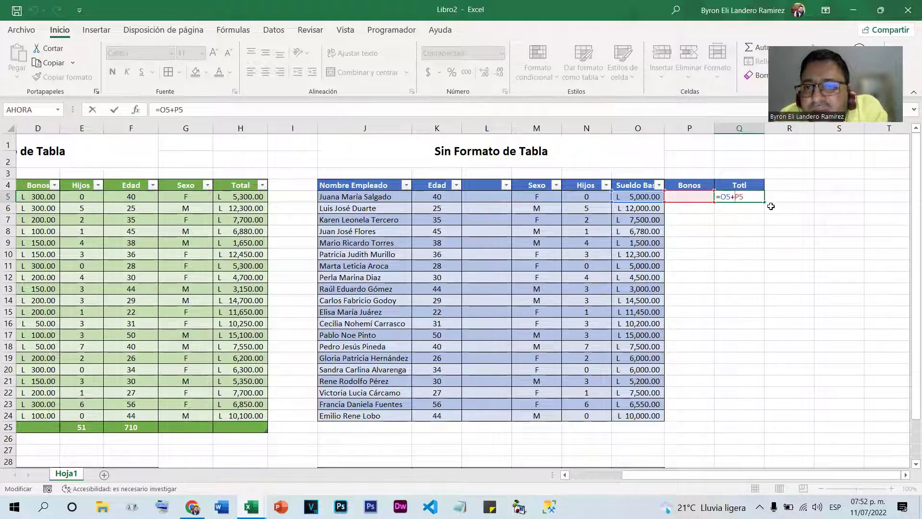
{"action": "key", "text": "Return"}
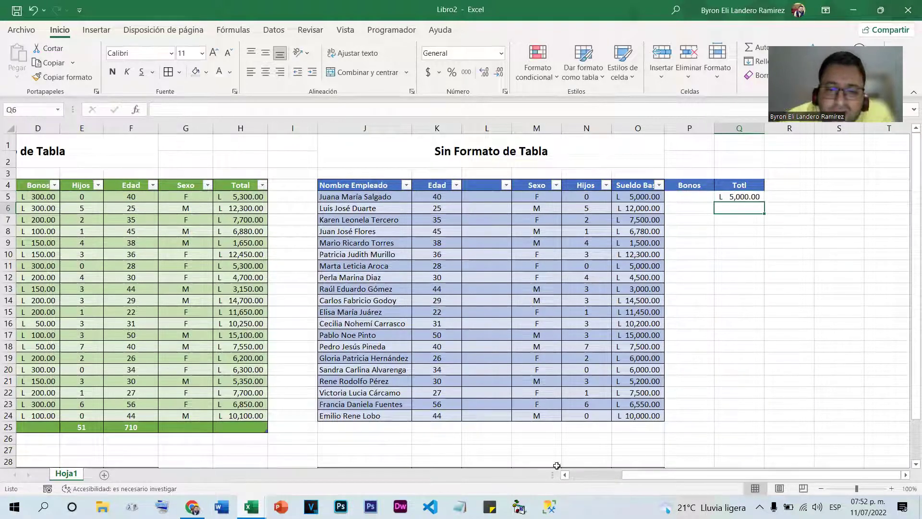
{"action": "left_click", "coordinate": [576, 474]}
{"action": "left_click", "coordinate": [460, 196]}
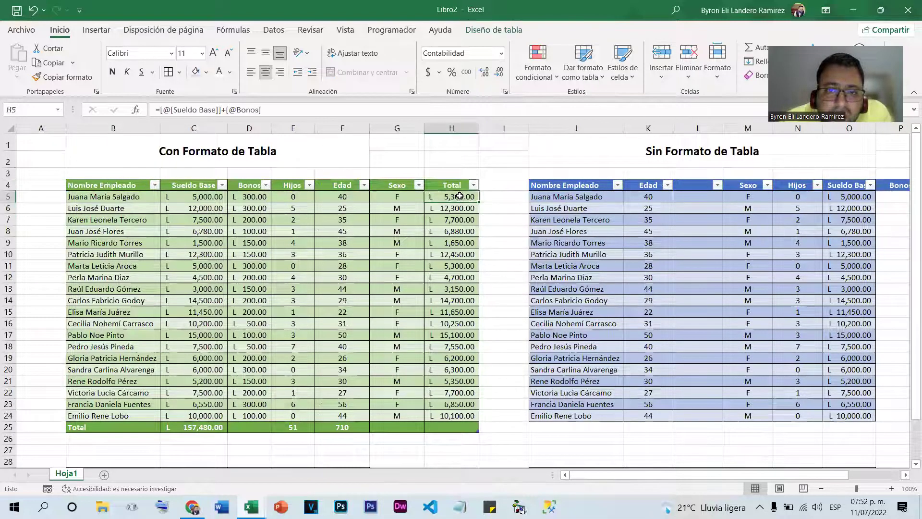
{"action": "double_click", "coordinate": [459, 196]}
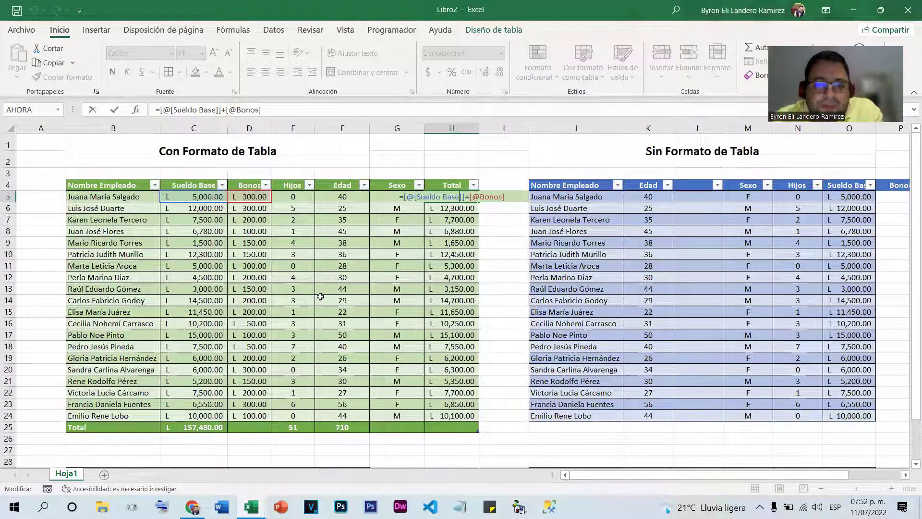
{"action": "key", "text": "Return"}
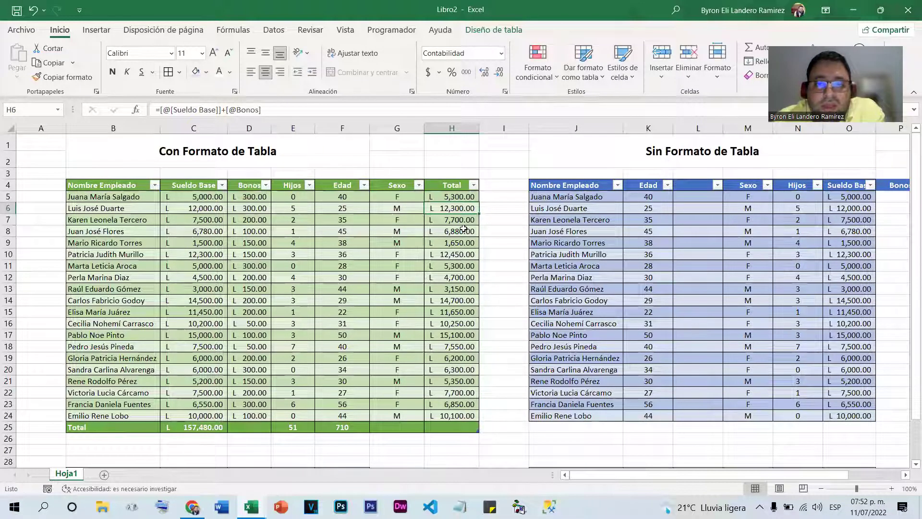
{"action": "left_click_drag", "start_coordinate": [465, 197], "coordinate": [457, 415]}
{"action": "key", "text": "Delete"}
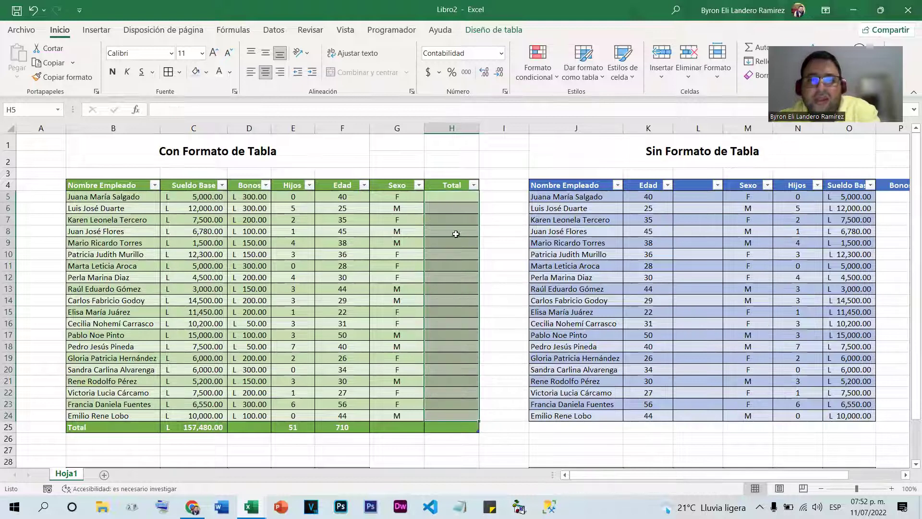
{"action": "left_click_drag", "start_coordinate": [457, 247], "coordinate": [455, 198]}
{"action": "left_click", "coordinate": [455, 199]}
{"action": "type", "text": "="}
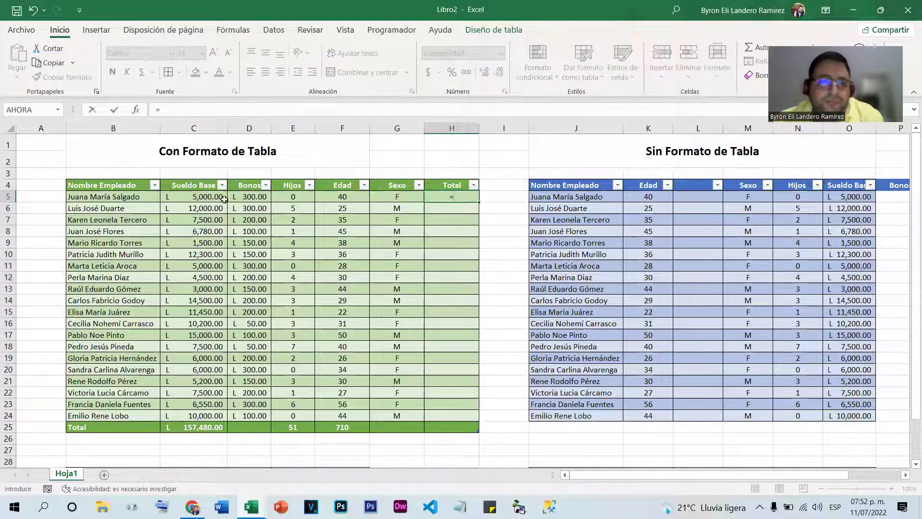
{"action": "left_click", "coordinate": [206, 197]}
{"action": "type", "text": "+"}
{"action": "left_click", "coordinate": [250, 197]}
{"action": "key", "text": "Return"}
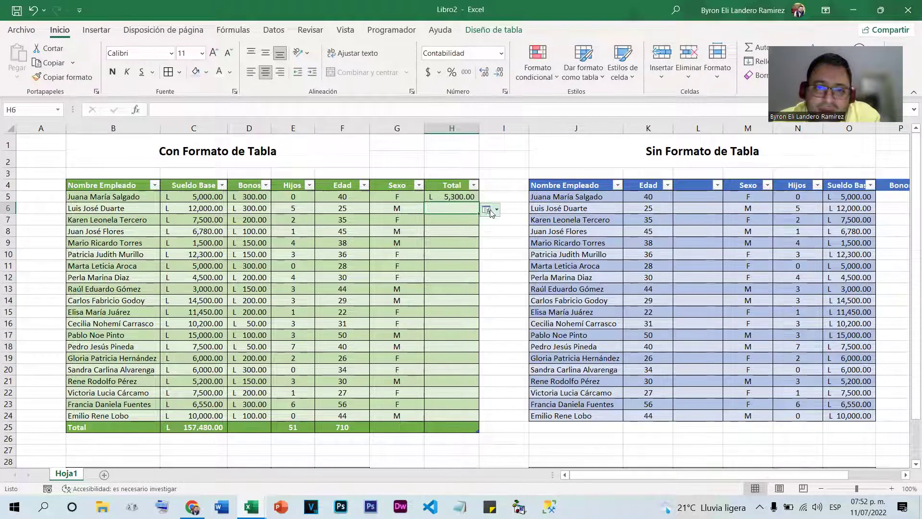
{"action": "left_click", "coordinate": [486, 210]}
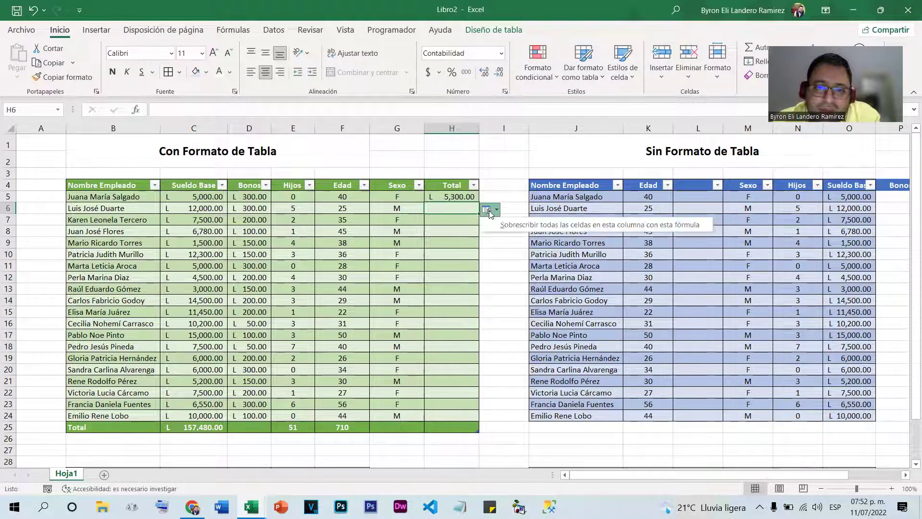
{"action": "left_click", "coordinate": [554, 225]}
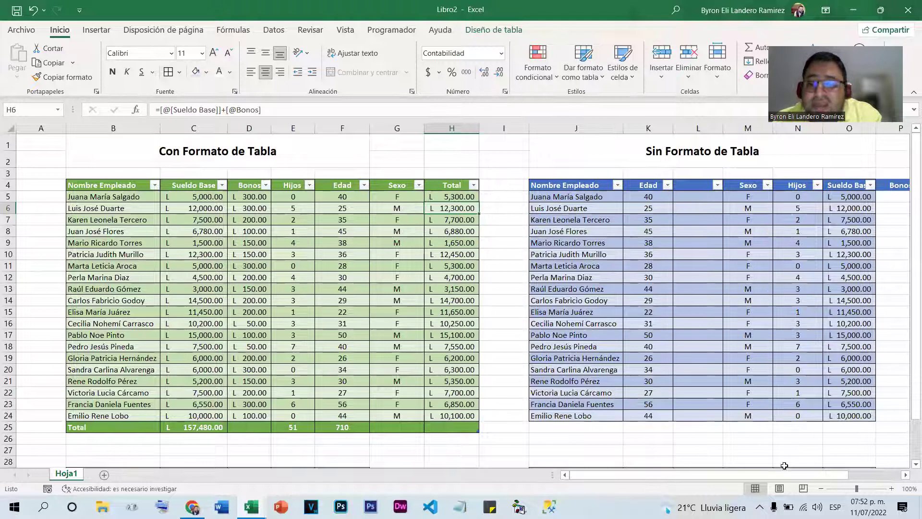
{"action": "scroll", "coordinate": [816, 456], "scroll_direction": "right", "scroll_amount": 3}
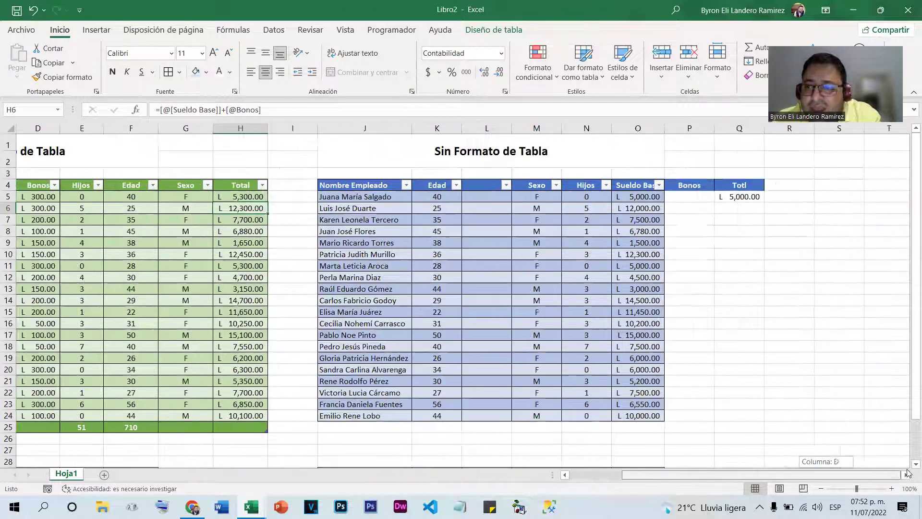
Fill the =O5+P5 formula down the Totl column from Q5 to Q24
{"action": "left_click", "coordinate": [752, 194]}
{"action": "left_click_drag", "start_coordinate": [763, 202], "coordinate": [756, 422]}
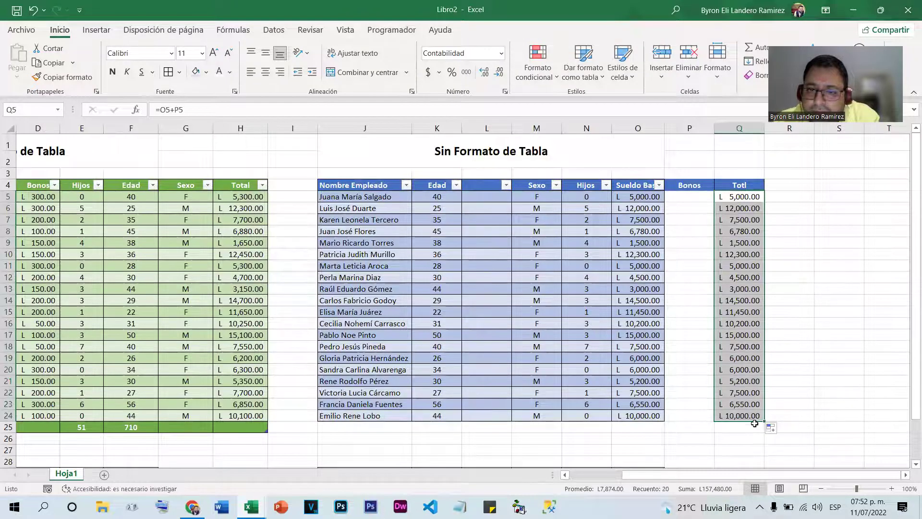
{"action": "scroll", "coordinate": [708, 461], "scroll_direction": "left", "scroll_amount": 3}
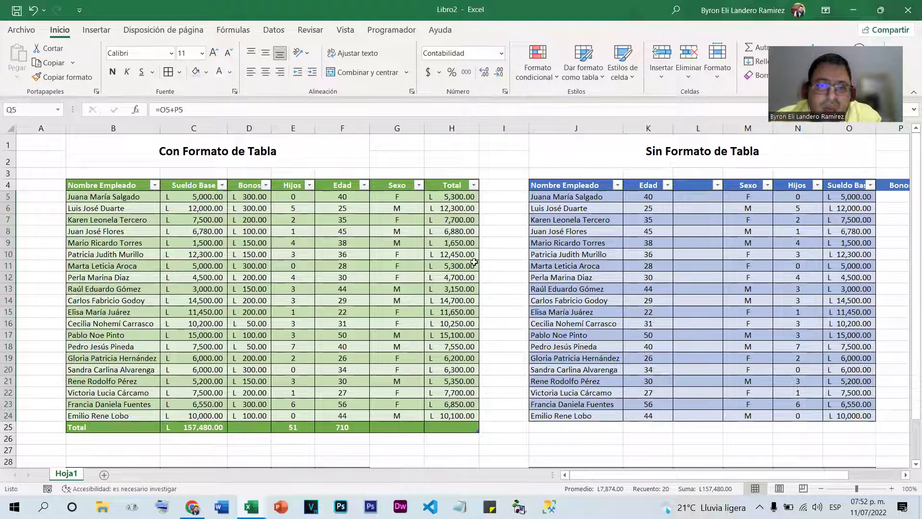
{"action": "left_click", "coordinate": [465, 277]}
{"action": "left_click", "coordinate": [461, 288]}
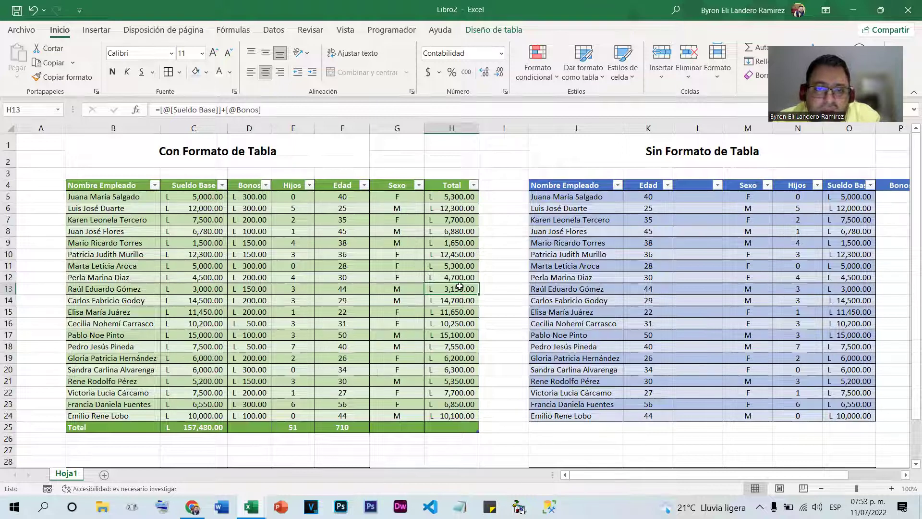
{"action": "double_click", "coordinate": [459, 288]}
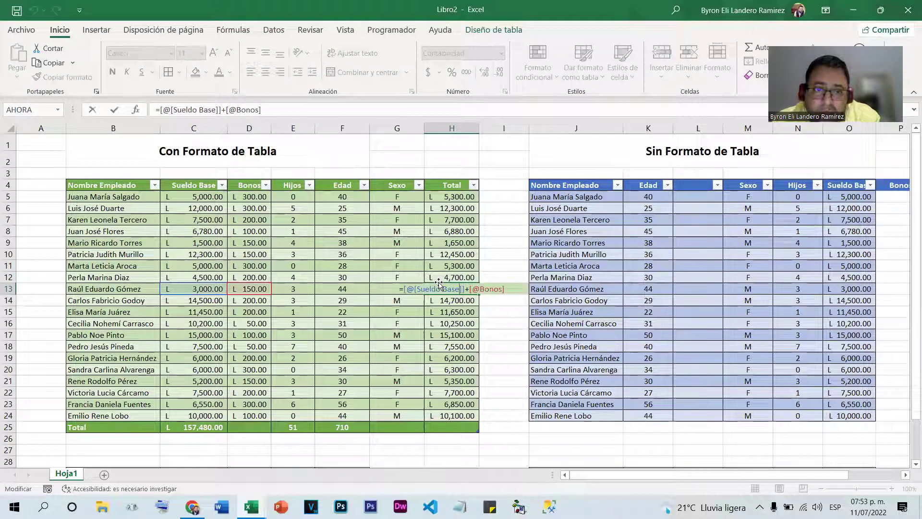
{"action": "key", "text": "Return"}
{"action": "double_click", "coordinate": [445, 290]}
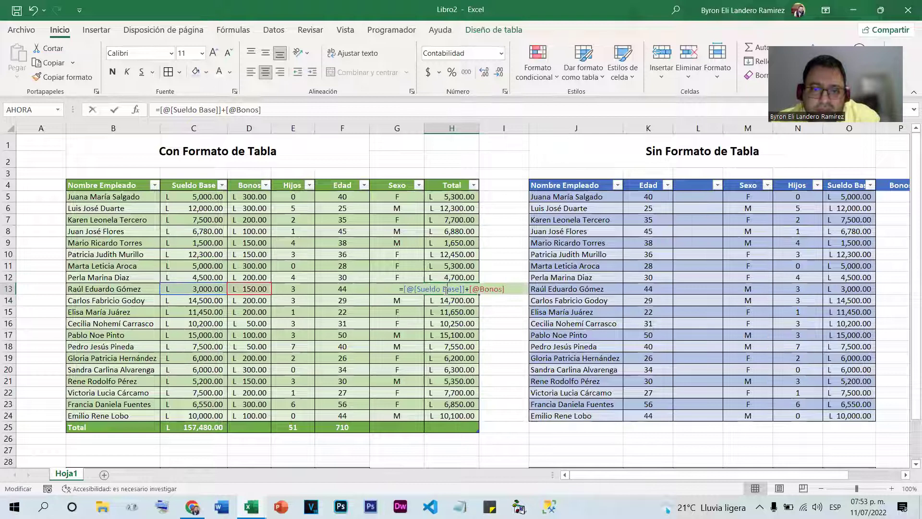
{"action": "key", "text": "Return"}
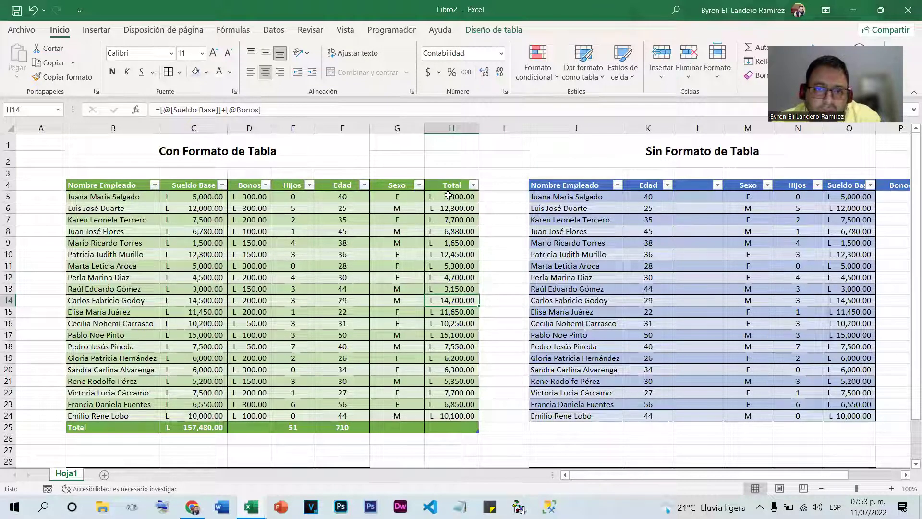
{"action": "double_click", "coordinate": [448, 196]}
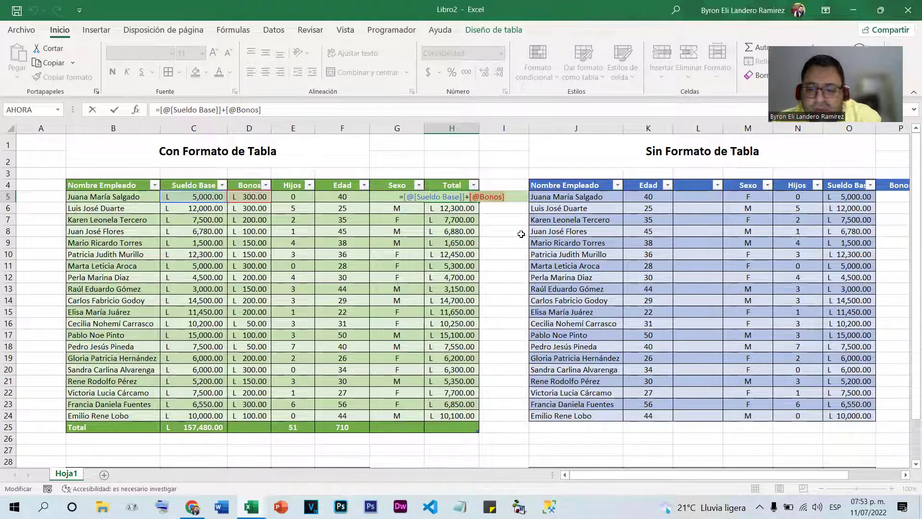
{"action": "key", "text": "BackSpace"}
{"action": "key", "text": "BackSpace"}
{"action": "key", "text": "BackSpace"}
{"action": "key", "text": "BackSpace"}
{"action": "key", "text": "BackSpace"}
{"action": "key", "text": "BackSpace"}
{"action": "key", "text": "BackSpace"}
{"action": "key", "text": "BackSpace"}
{"action": "left_click", "coordinate": [336, 196]}
{"action": "key", "text": "Return"}
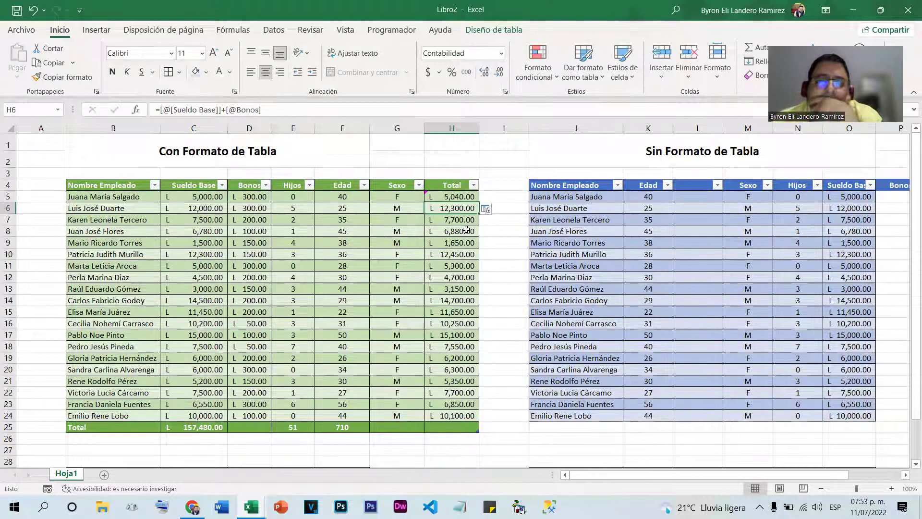
{"action": "left_click", "coordinate": [488, 210]}
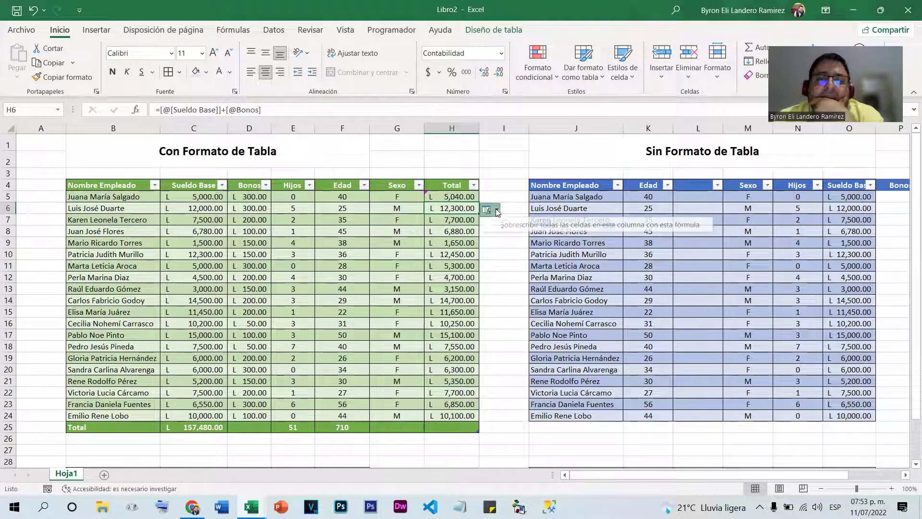
{"action": "left_click", "coordinate": [504, 226]}
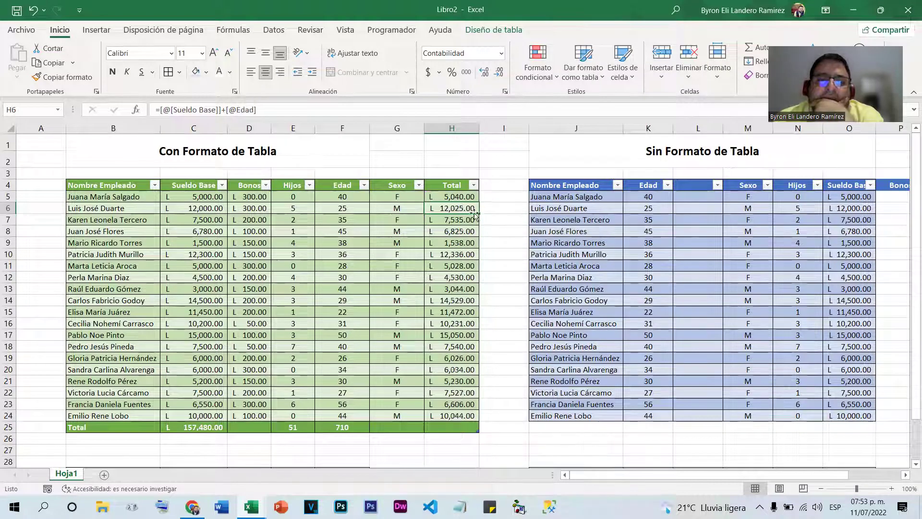
{"action": "key", "text": "ctrl+z"}
{"action": "key", "text": "ctrl+z"}
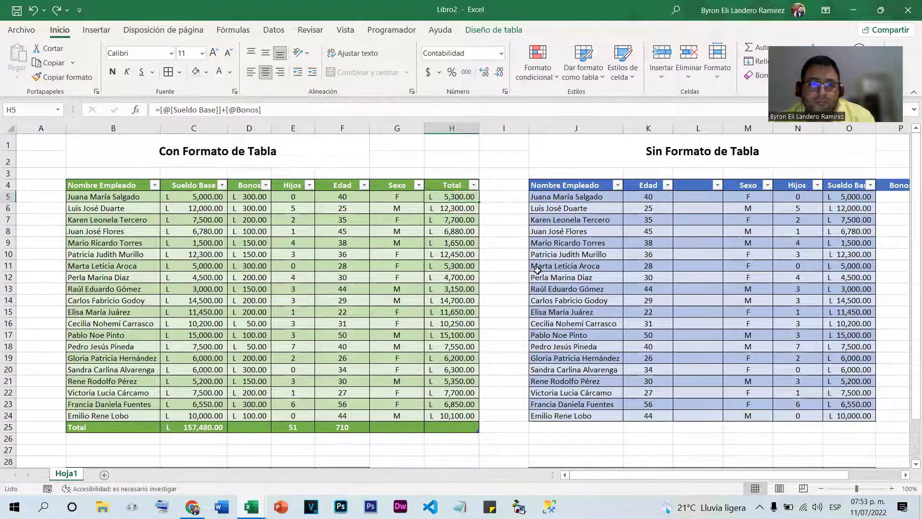
{"action": "left_click", "coordinate": [503, 300]}
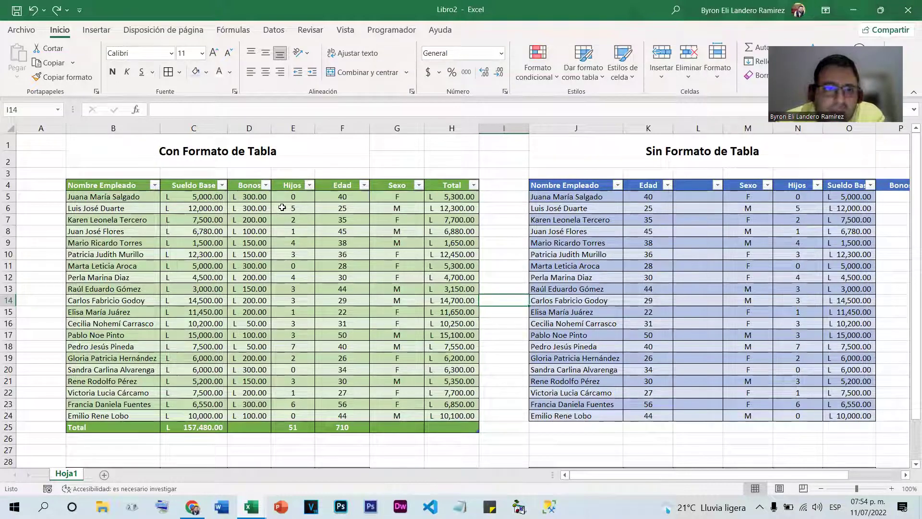
{"action": "left_click", "coordinate": [301, 179]}
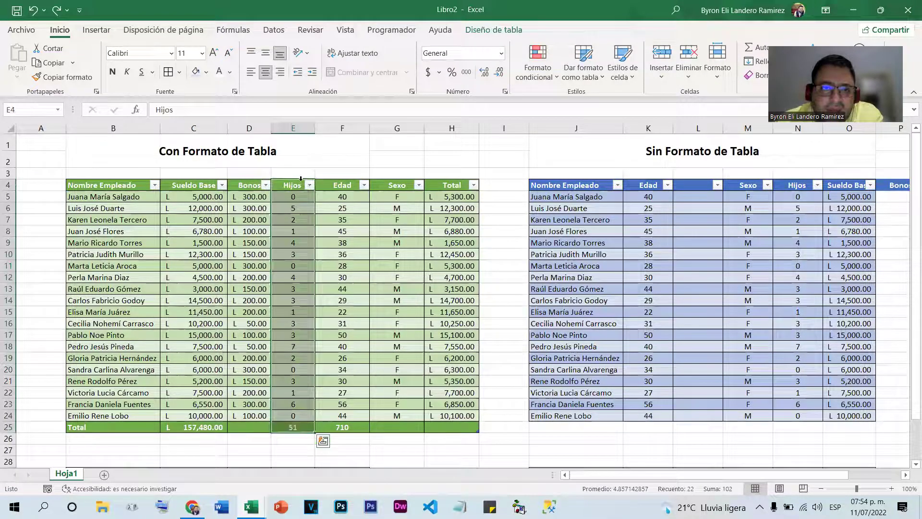
{"action": "left_click", "coordinate": [323, 207]}
{"action": "double_click", "coordinate": [689, 186]}
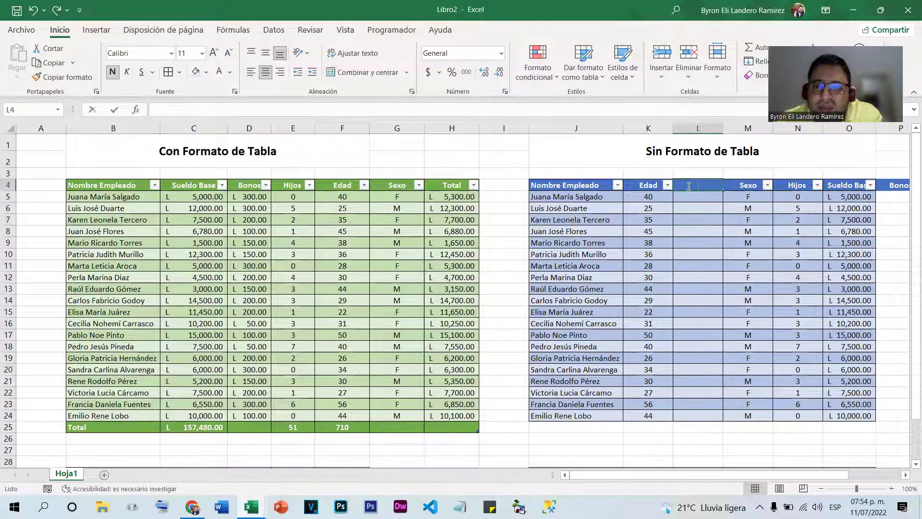
{"action": "left_click", "coordinate": [649, 187]}
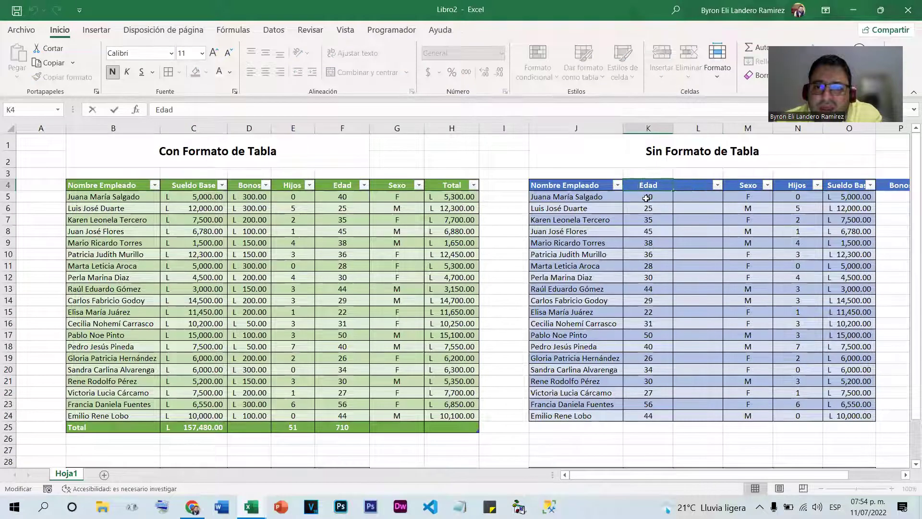
{"action": "double_click", "coordinate": [652, 187]}
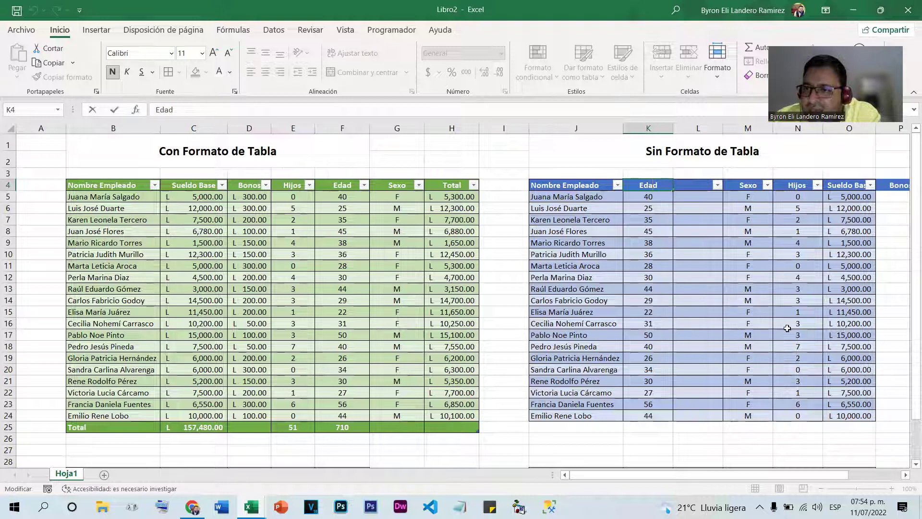
{"action": "left_click", "coordinate": [682, 197]}
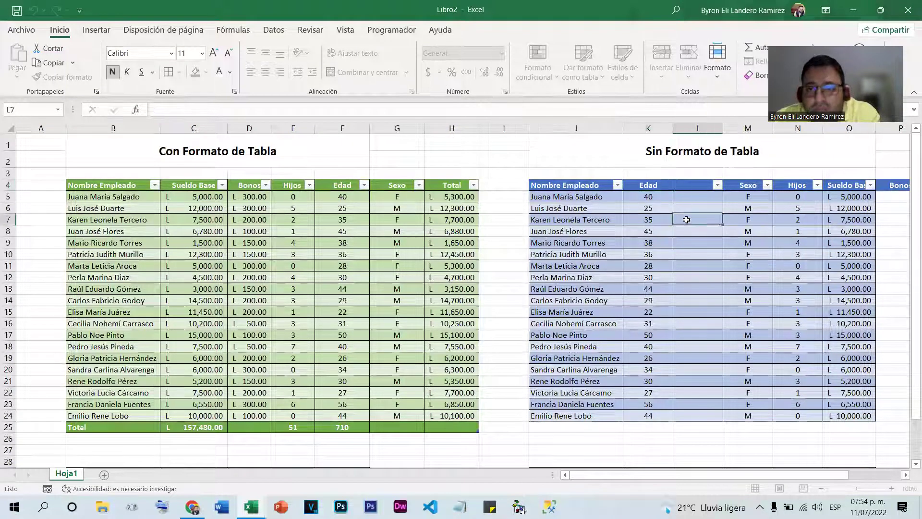
{"action": "left_click_drag", "start_coordinate": [651, 186], "coordinate": [639, 419]}
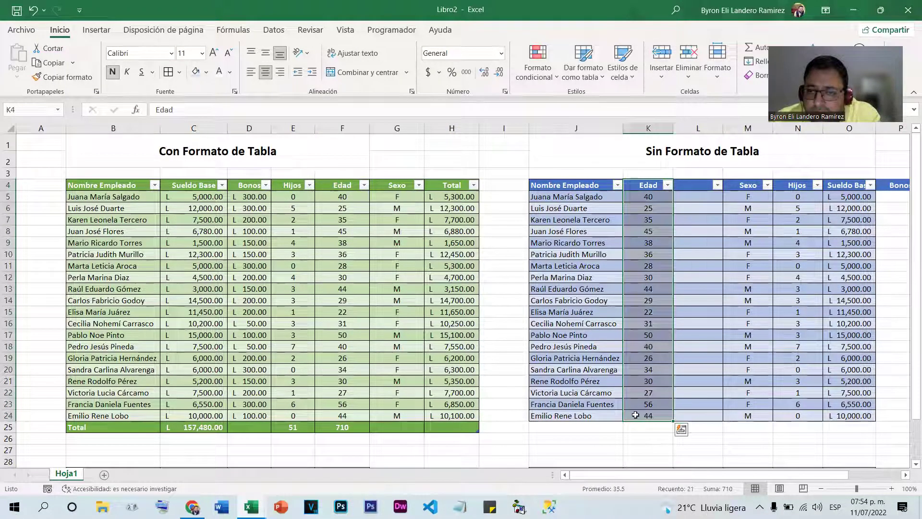
{"action": "left_click", "coordinate": [451, 335]}
{"action": "double_click", "coordinate": [247, 184]}
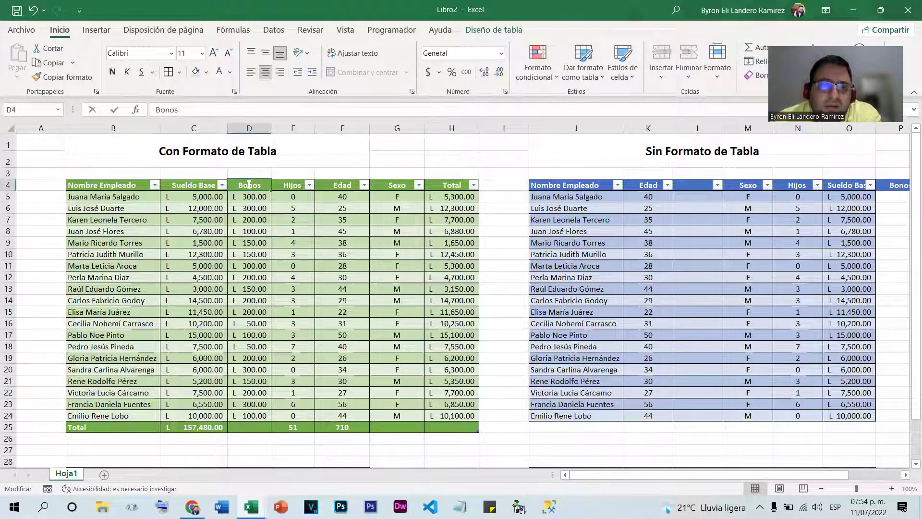
{"action": "left_click", "coordinate": [248, 179]}
{"action": "left_click", "coordinate": [247, 178]}
{"action": "key", "text": "ctrl+Down"}
{"action": "key", "text": "ctrl+Down"}
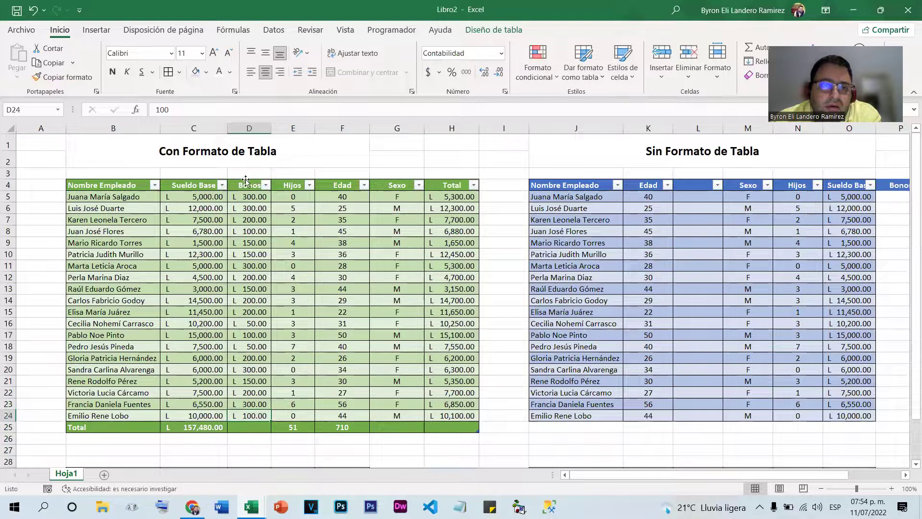
{"action": "left_click", "coordinate": [245, 180]}
{"action": "left_click", "coordinate": [244, 179]}
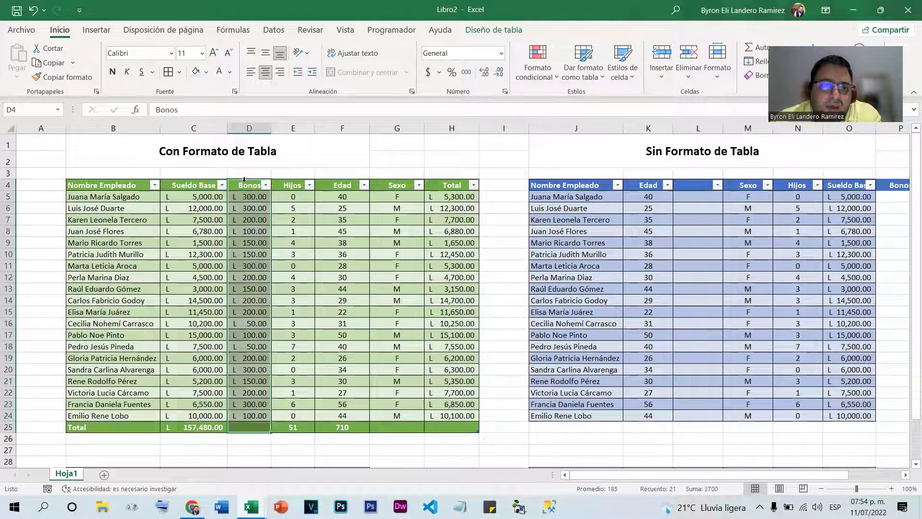
{"action": "left_click", "coordinate": [299, 179]}
{"action": "left_click", "coordinate": [341, 179]}
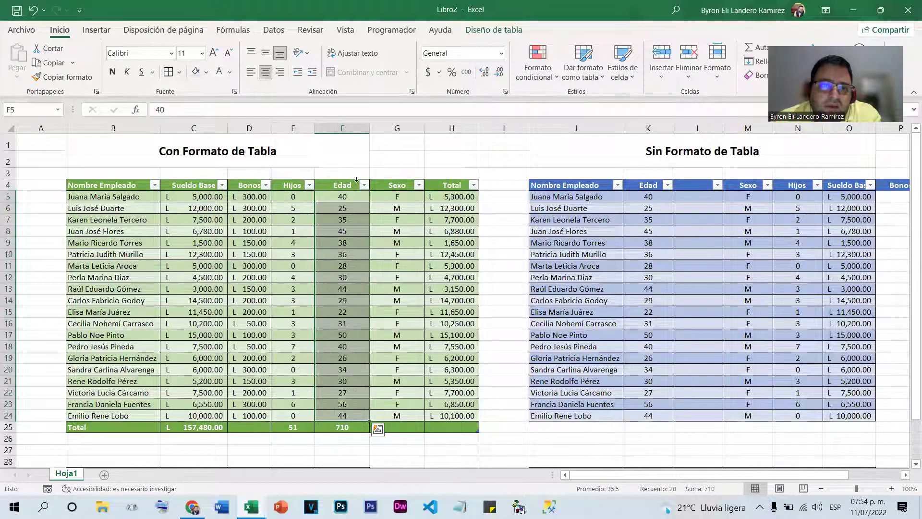
{"action": "left_click", "coordinate": [386, 180]}
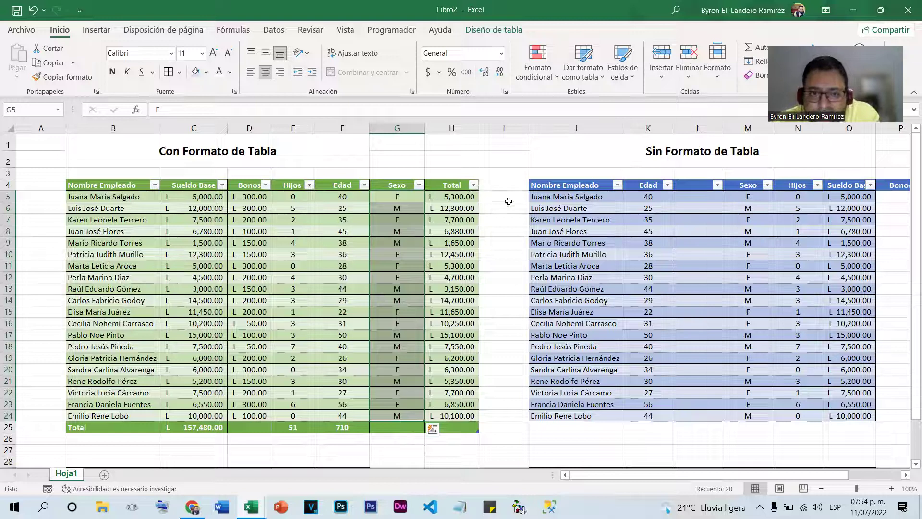
{"action": "left_click", "coordinate": [593, 182]}
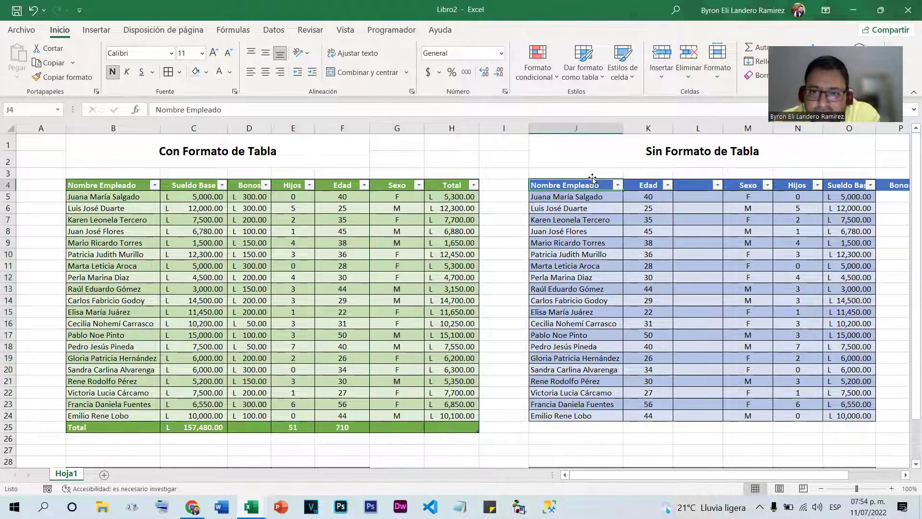
{"action": "key", "text": "Down"}
{"action": "key", "text": "Down"}
{"action": "key", "text": "Down"}
{"action": "key", "text": "Down"}
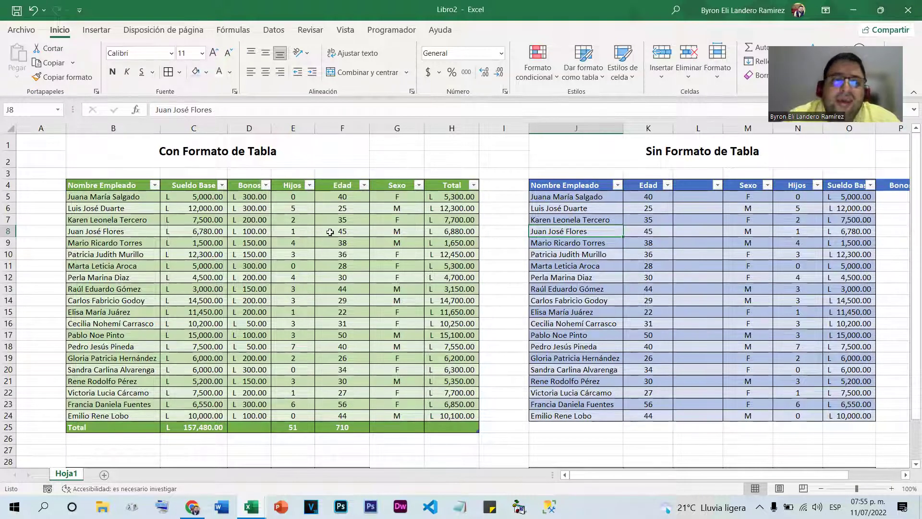
{"action": "left_click", "coordinate": [284, 220]}
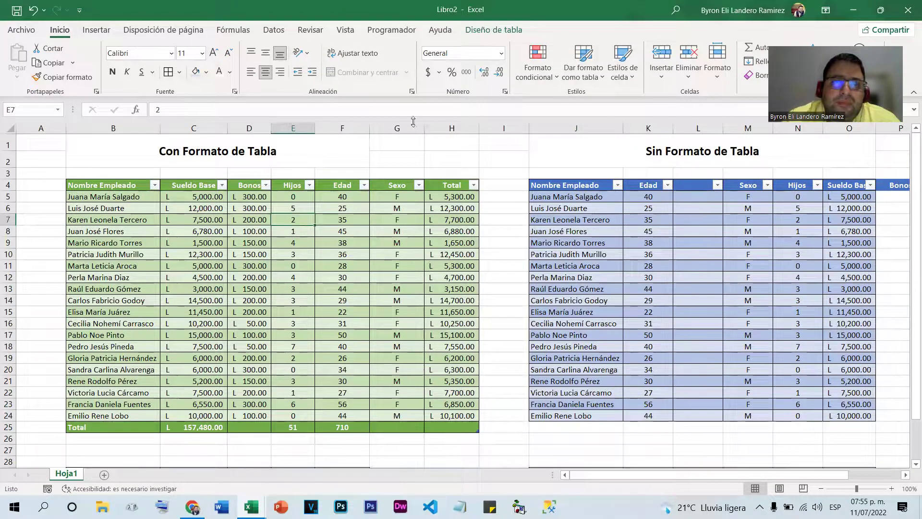
Insert a Sexo slicer for the green table and drag it up near row 1
{"action": "left_click", "coordinate": [508, 29]}
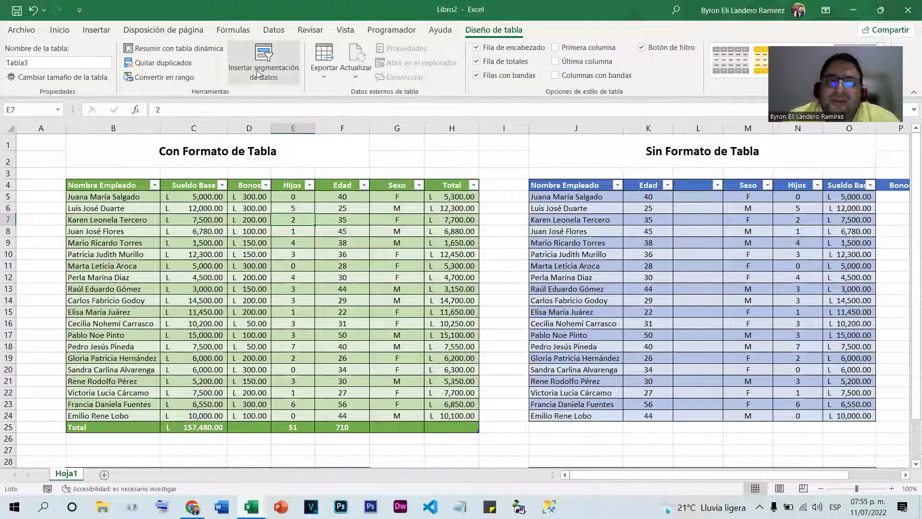
{"action": "left_click", "coordinate": [268, 56]}
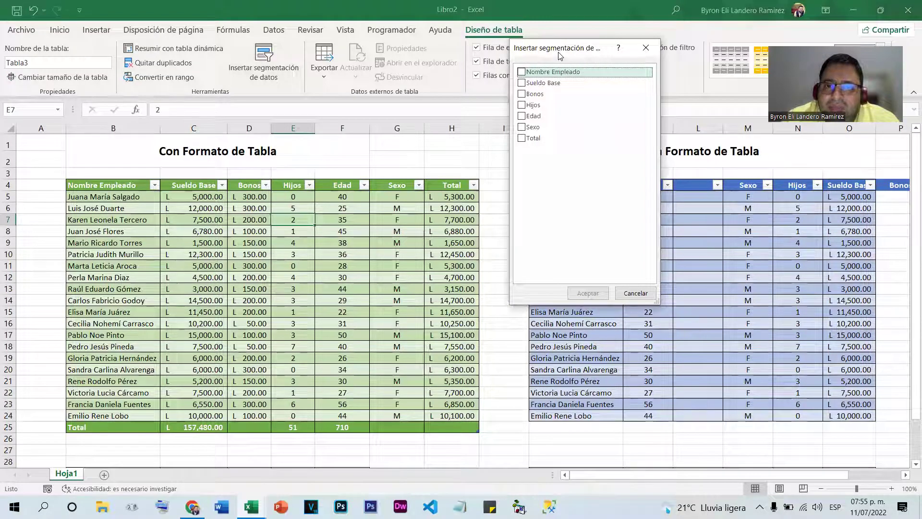
{"action": "left_click_drag", "start_coordinate": [559, 56], "coordinate": [558, 166]}
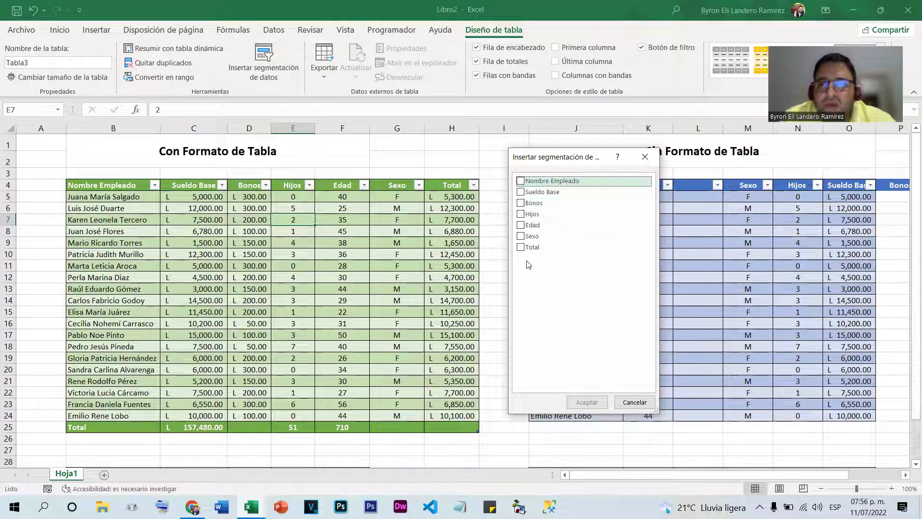
{"action": "left_click", "coordinate": [520, 236]}
{"action": "left_click", "coordinate": [587, 403]}
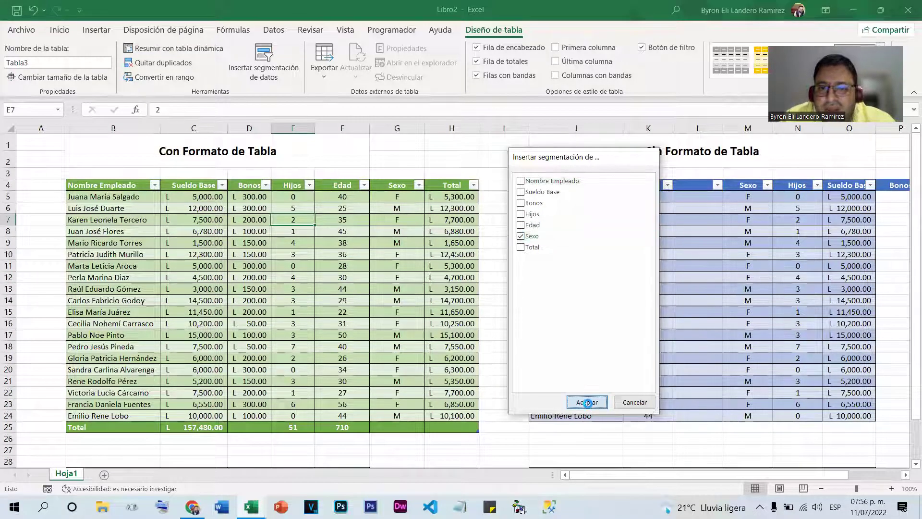
{"action": "left_click_drag", "start_coordinate": [461, 229], "coordinate": [500, 143]}
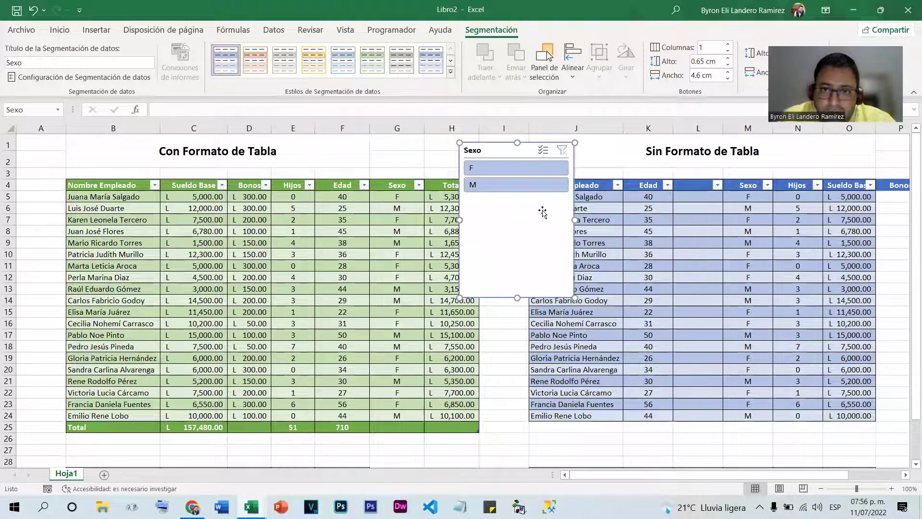
Shorten the Sexo slicer and insert two blank rows above row 3
{"action": "left_click_drag", "start_coordinate": [517, 292], "coordinate": [511, 198]}
{"action": "left_click_drag", "start_coordinate": [504, 150], "coordinate": [600, 148]}
{"action": "right_click", "coordinate": [8, 174]}
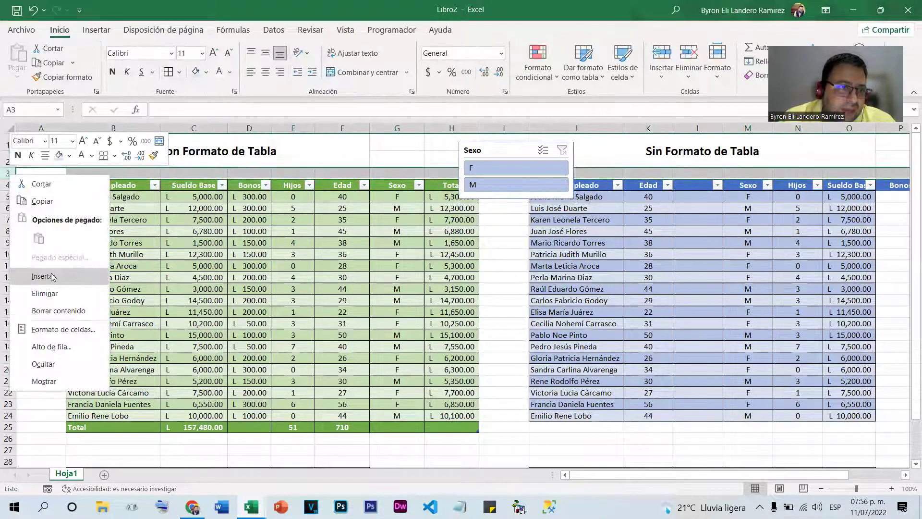
{"action": "left_click", "coordinate": [44, 276]}
{"action": "right_click", "coordinate": [11, 176]}
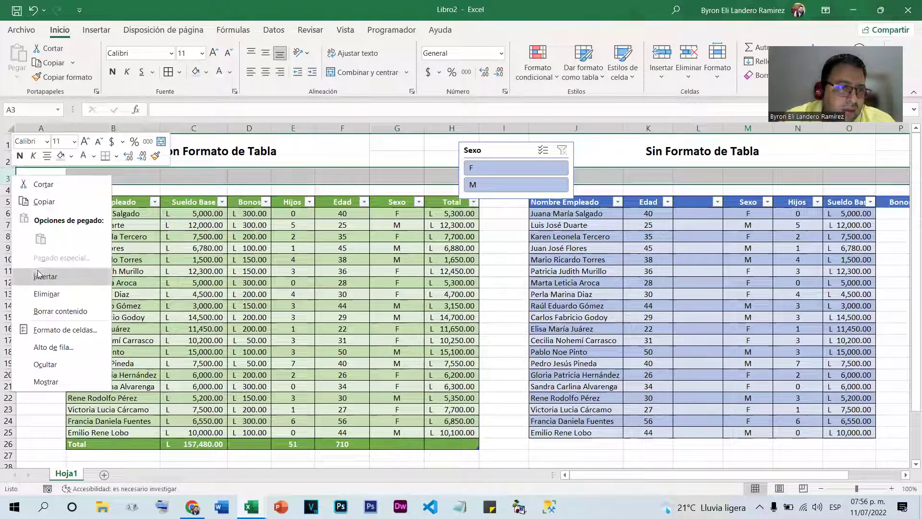
{"action": "left_click", "coordinate": [45, 276]}
Place the Sexo slicer above the green table and filter it to F
{"action": "left_click", "coordinate": [293, 192]}
{"action": "left_click_drag", "start_coordinate": [509, 156], "coordinate": [335, 142]}
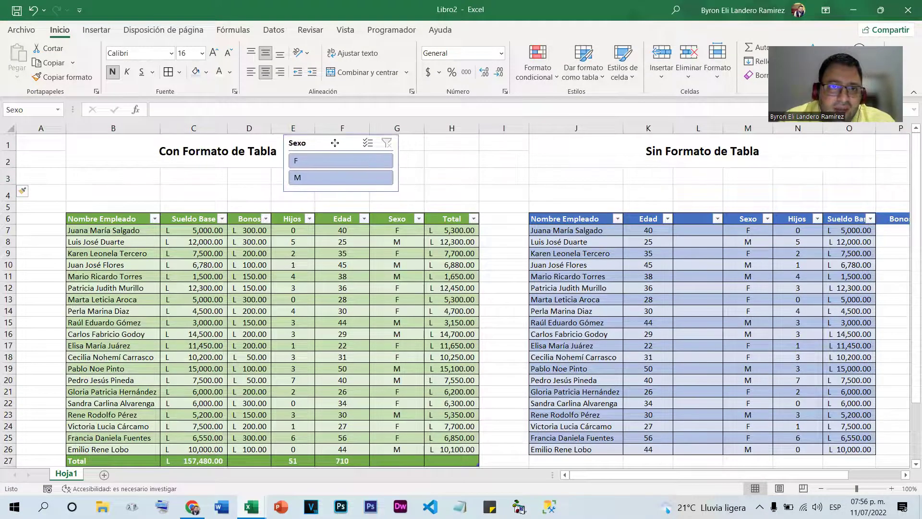
{"action": "left_click", "coordinate": [327, 161]}
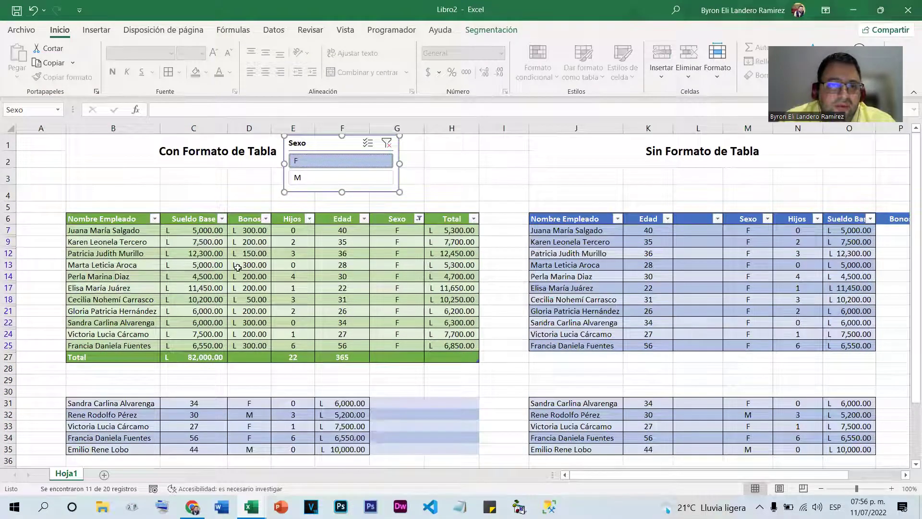
Toggle the Sexo slicer between M and F several times, ending on F
{"action": "left_click", "coordinate": [320, 177]}
{"action": "left_click", "coordinate": [313, 163]}
{"action": "left_click", "coordinate": [319, 178]}
{"action": "left_click", "coordinate": [320, 162]}
{"action": "left_click", "coordinate": [312, 178]}
{"action": "left_click", "coordinate": [312, 163]}
{"action": "left_click", "coordinate": [309, 179]}
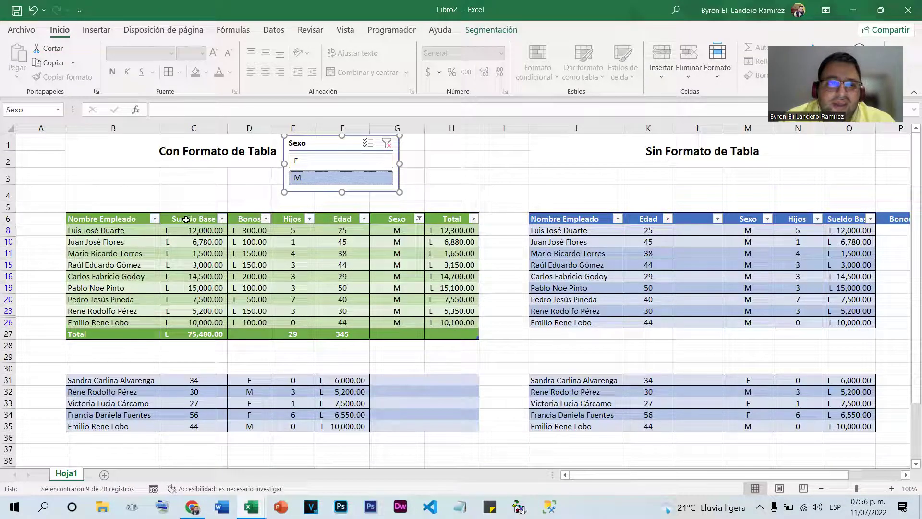
{"action": "left_click", "coordinate": [302, 161]}
{"action": "left_click", "coordinate": [303, 177]}
{"action": "left_click", "coordinate": [317, 161]}
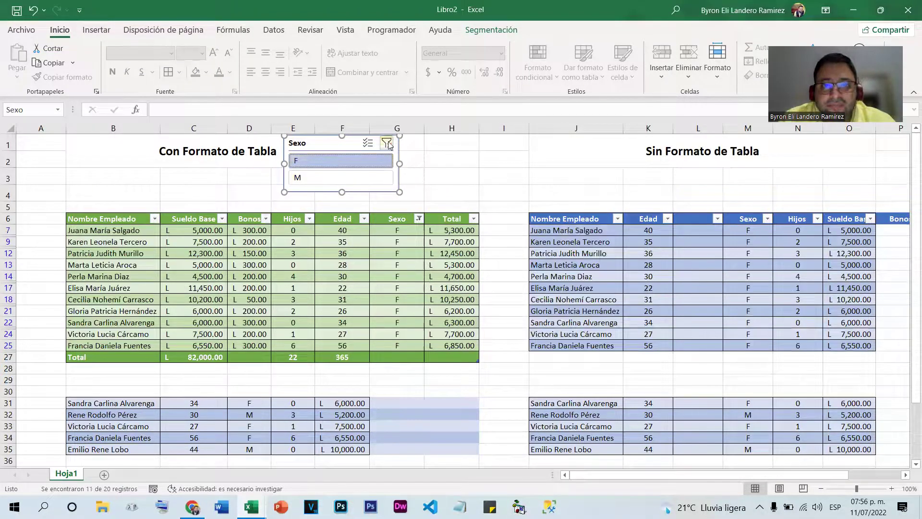
Dismiss the slicer's context menu and bring up the Segmentación slicer tools
{"action": "right_click", "coordinate": [388, 143]}
{"action": "left_click", "coordinate": [314, 147]}
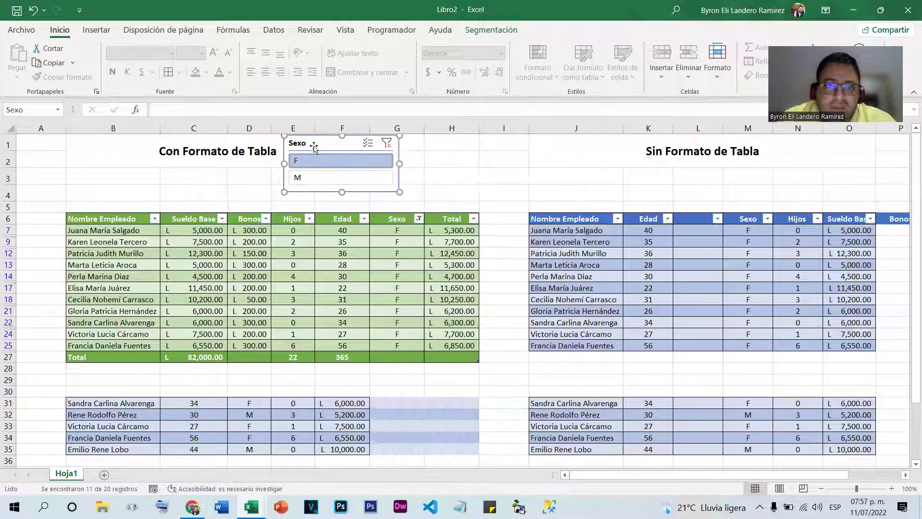
{"action": "left_click", "coordinate": [505, 31]}
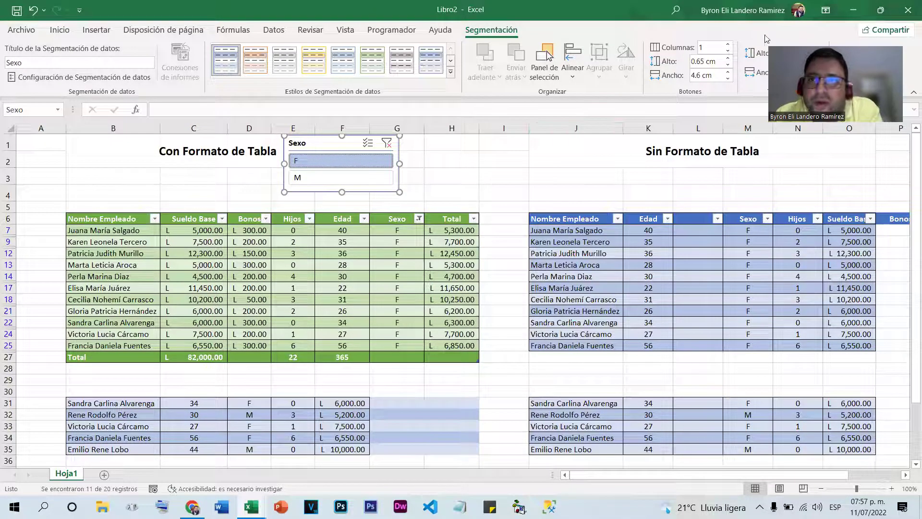
Lay out the Sexo slicer's F and M in two columns and apply the dark green slicer style
{"action": "left_click", "coordinate": [729, 44]}
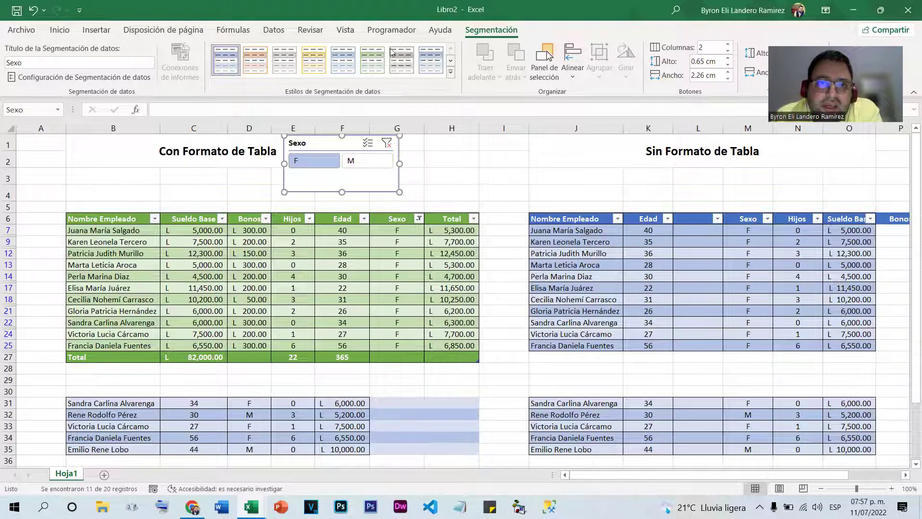
{"action": "left_click", "coordinate": [372, 60]}
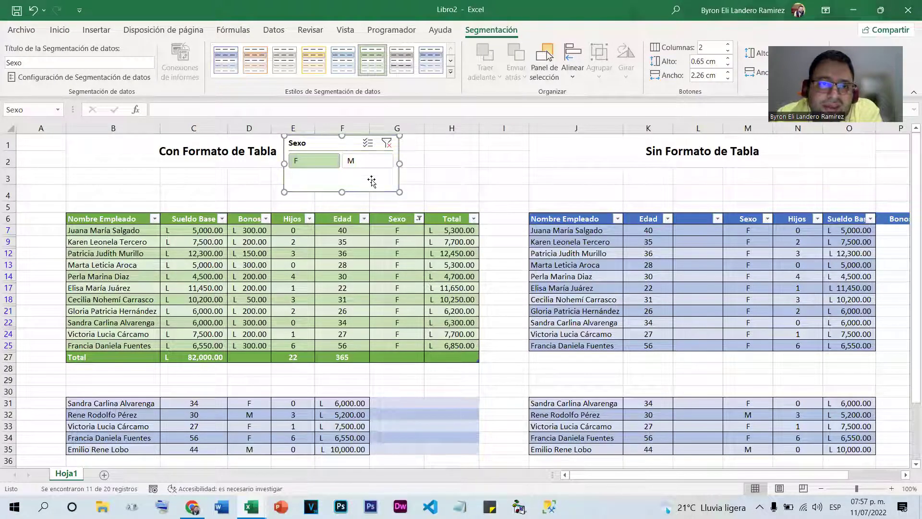
{"action": "left_click", "coordinate": [450, 71]}
{"action": "left_click", "coordinate": [380, 133]}
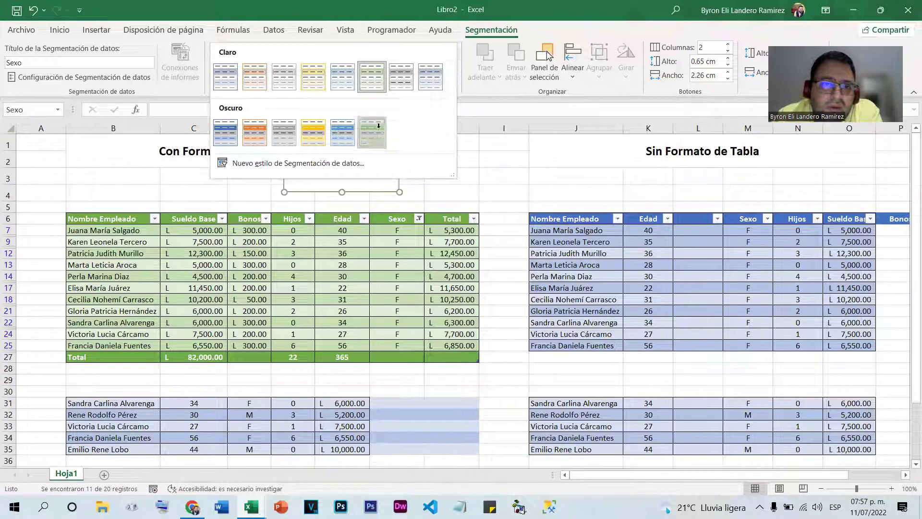
Try the M filter and undo it, shrink the slicer's height, and open its settings
{"action": "left_click", "coordinate": [356, 162]}
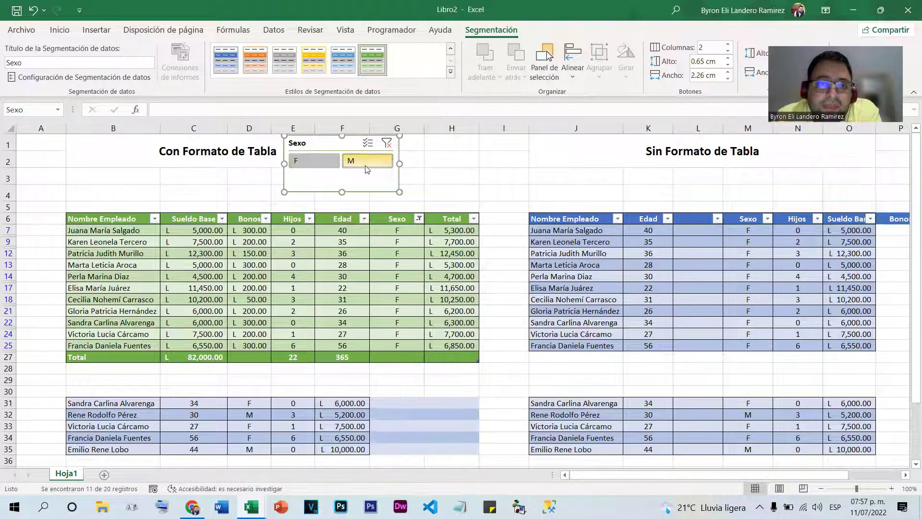
{"action": "key", "text": "ctrl+z"}
{"action": "left_click", "coordinate": [356, 162]}
{"action": "key", "text": "ctrl+z"}
{"action": "key", "text": "ctrl+z"}
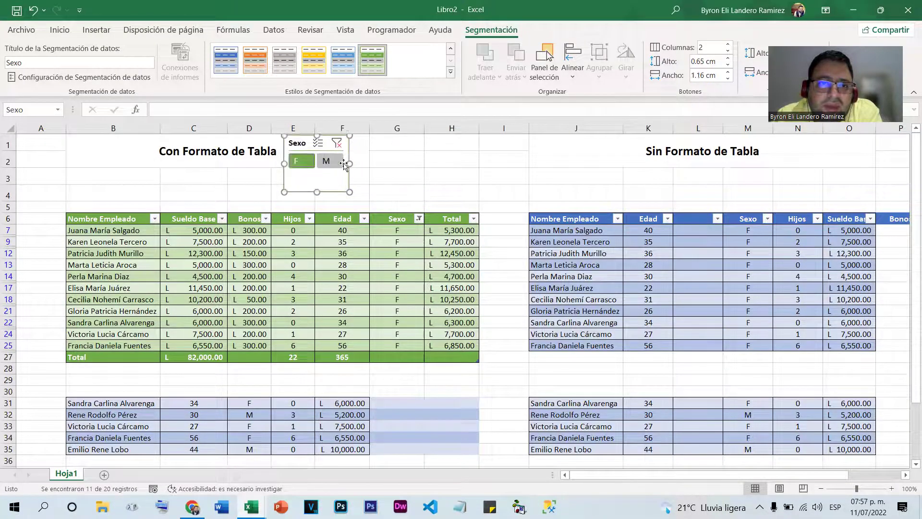
{"action": "left_click_drag", "start_coordinate": [318, 192], "coordinate": [318, 174]}
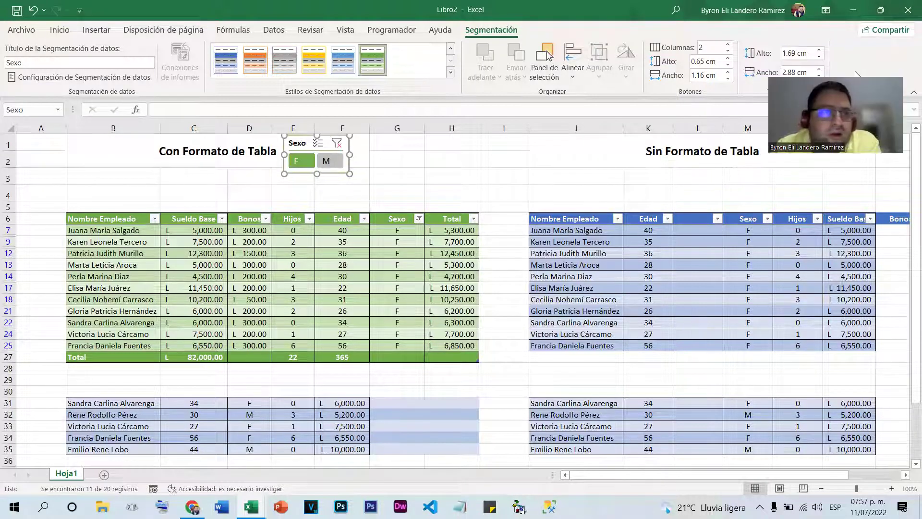
{"action": "left_click", "coordinate": [54, 77]}
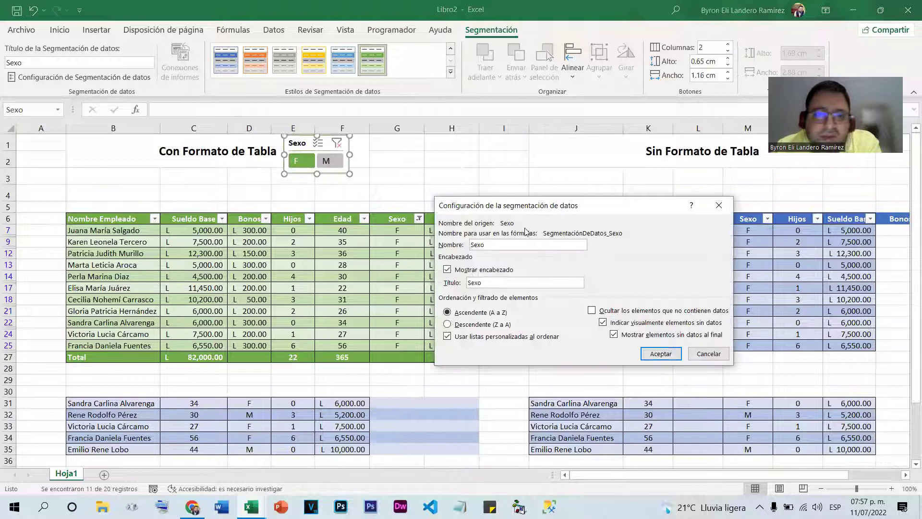
Hide the Sexo slicer's header, shrink it to fit F and M, and filter to M
{"action": "left_click_drag", "start_coordinate": [565, 207], "coordinate": [506, 93]}
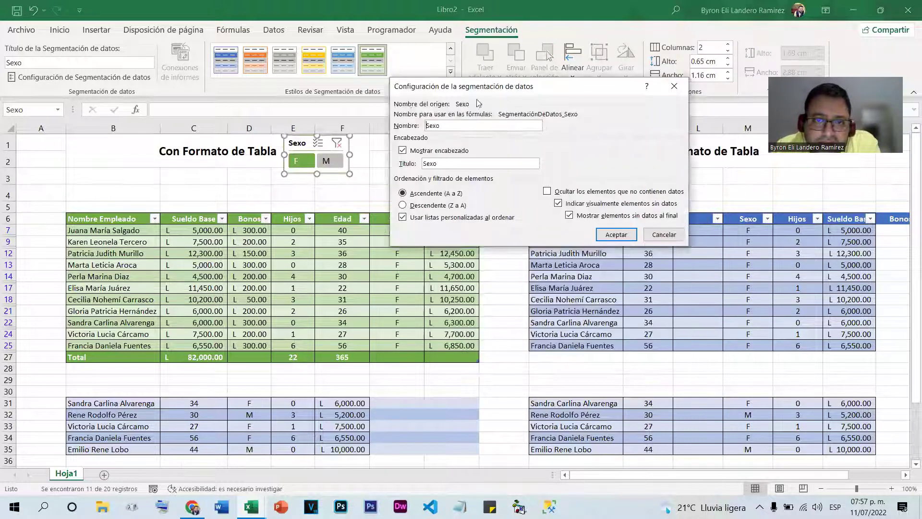
{"action": "left_click", "coordinate": [406, 151]}
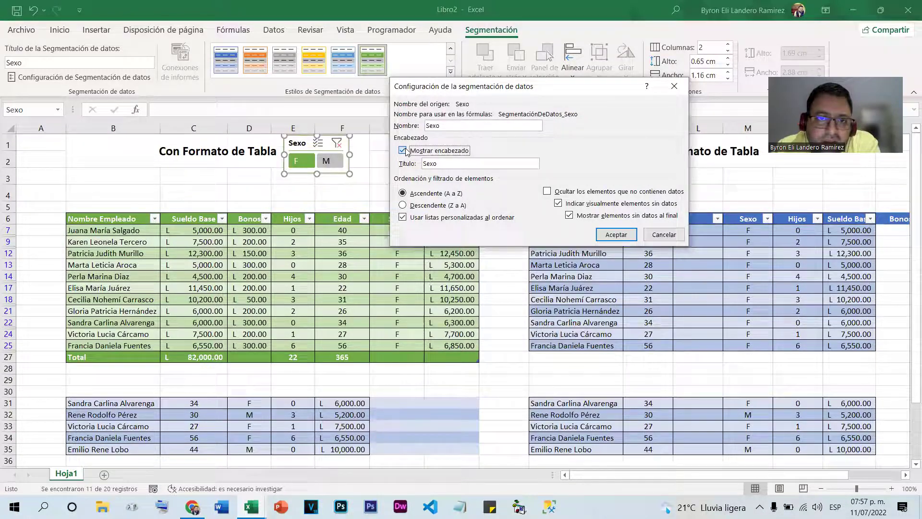
{"action": "left_click", "coordinate": [610, 236]}
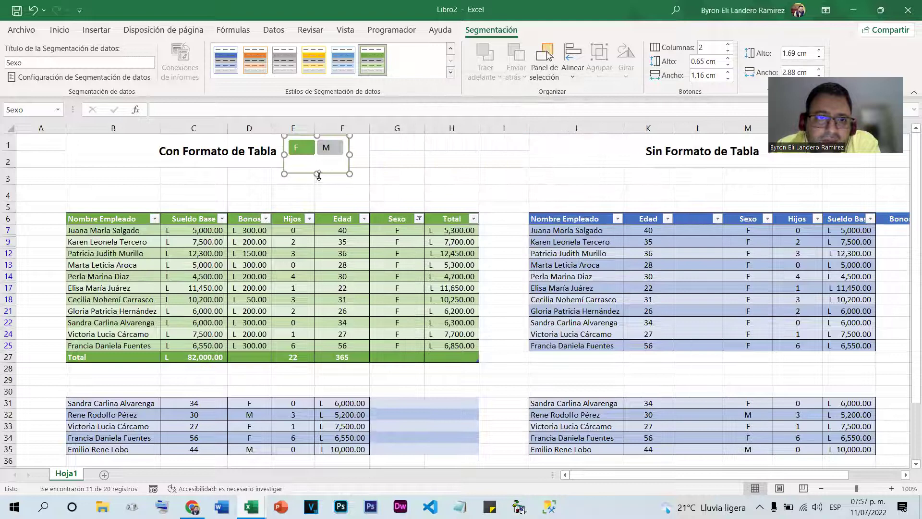
{"action": "left_click_drag", "start_coordinate": [316, 175], "coordinate": [64, 219]}
{"action": "left_click", "coordinate": [364, 163]}
{"action": "left_click", "coordinate": [335, 145]}
Widen column A and the slicer so M shows fully, then move the slicer into column A
{"action": "left_click", "coordinate": [34, 280]}
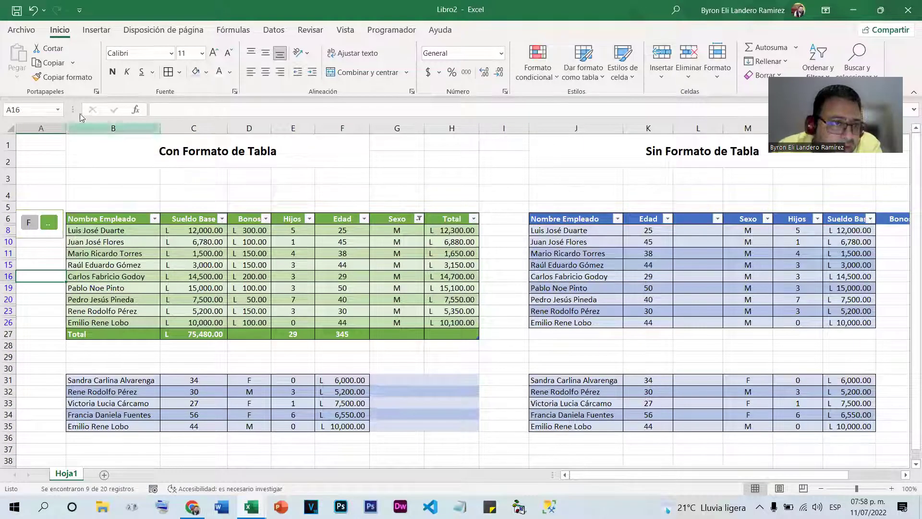
{"action": "left_click_drag", "start_coordinate": [65, 127], "coordinate": [94, 124]}
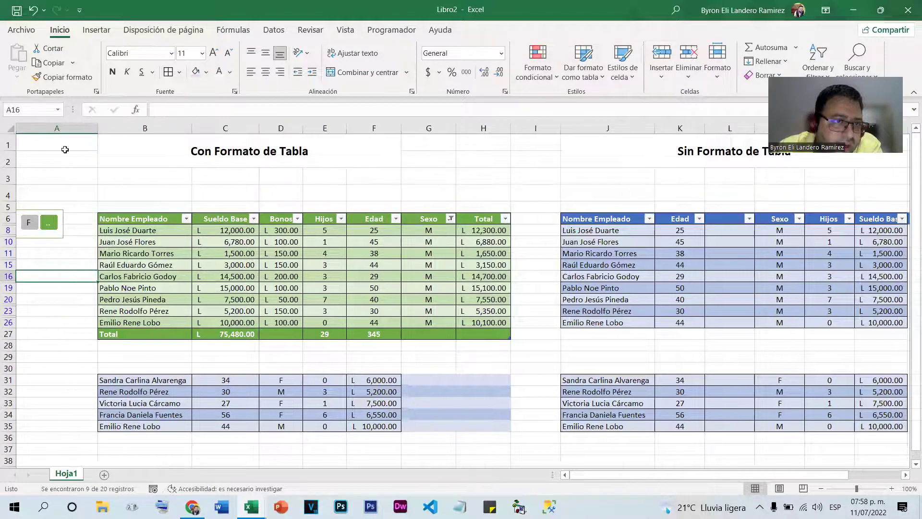
{"action": "left_click", "coordinate": [58, 233]}
{"action": "left_click_drag", "start_coordinate": [63, 224], "coordinate": [72, 225]}
{"action": "left_click", "coordinate": [58, 268]}
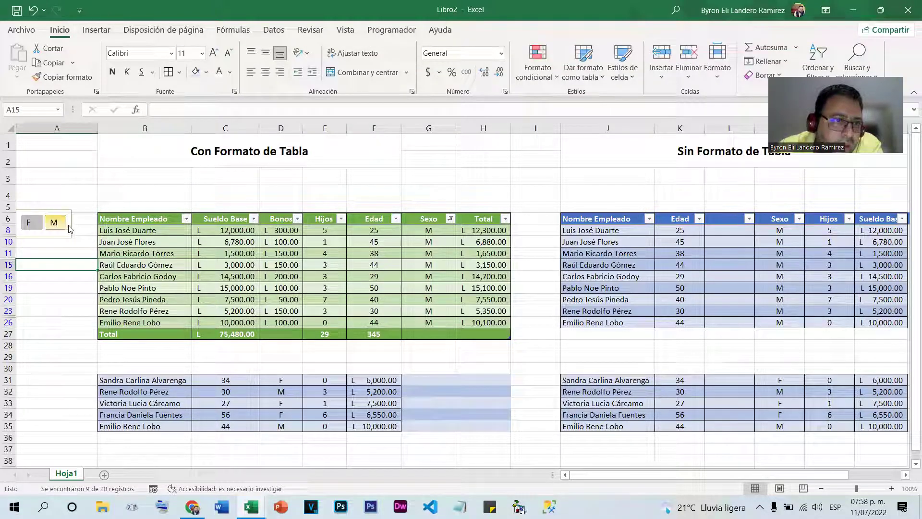
{"action": "left_click_drag", "start_coordinate": [72, 211], "coordinate": [91, 214]}
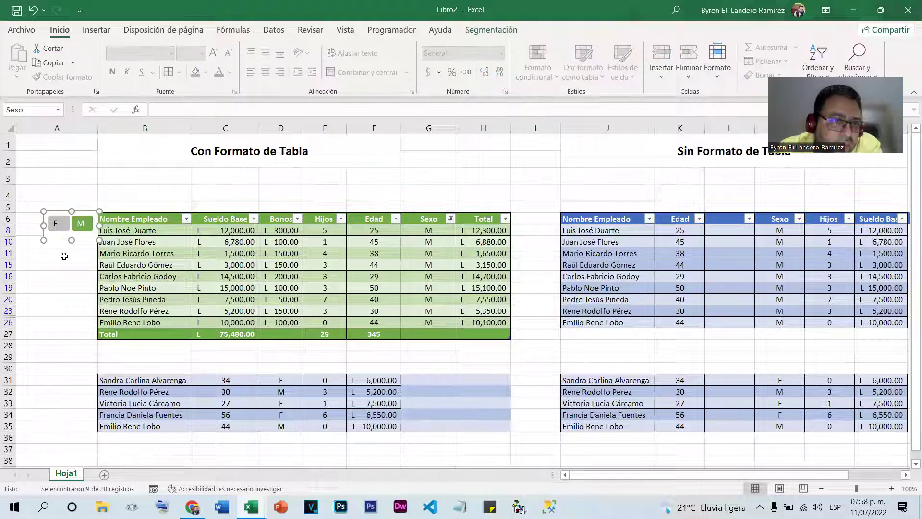
{"action": "left_click", "coordinate": [65, 256]}
Toggle the Sexo filter between F and M, ending on M, and select a table cell
{"action": "left_click", "coordinate": [56, 223]}
{"action": "left_click", "coordinate": [81, 223]}
{"action": "left_click", "coordinate": [80, 224]}
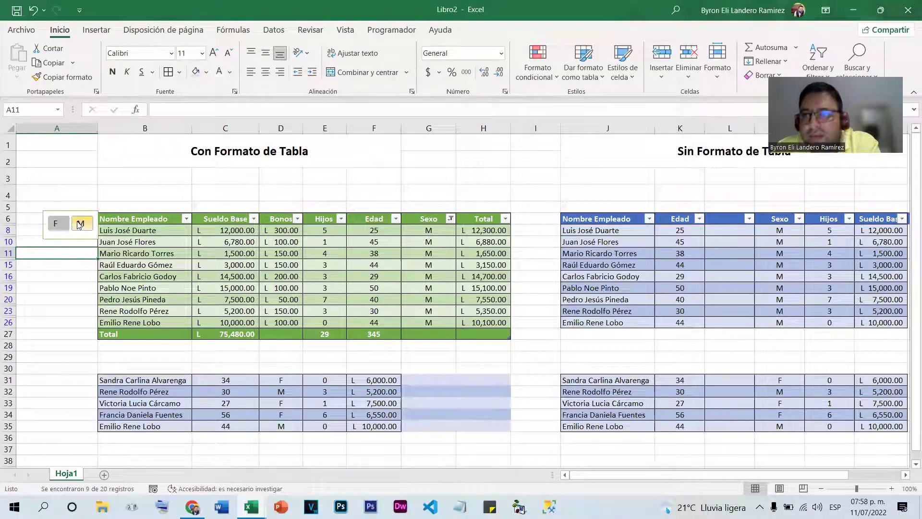
{"action": "left_click", "coordinate": [65, 277]}
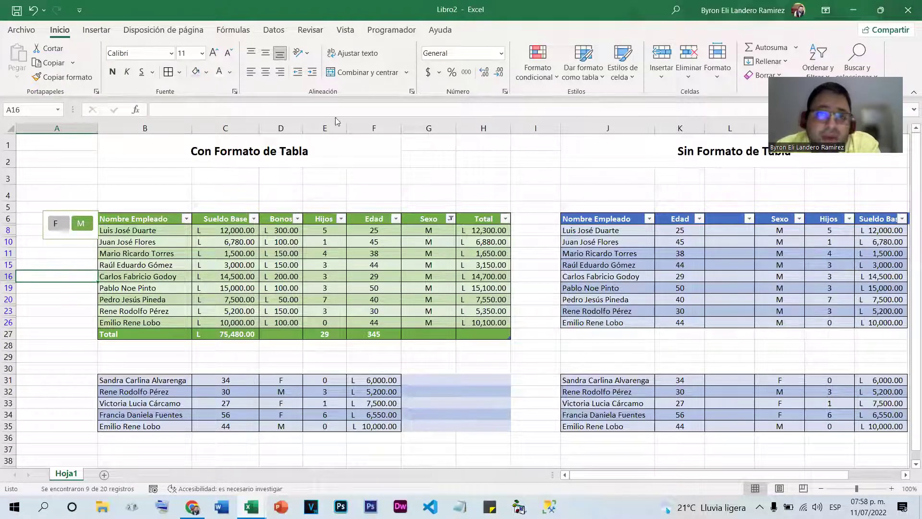
{"action": "left_click", "coordinate": [237, 291]}
{"action": "left_click", "coordinate": [493, 30]}
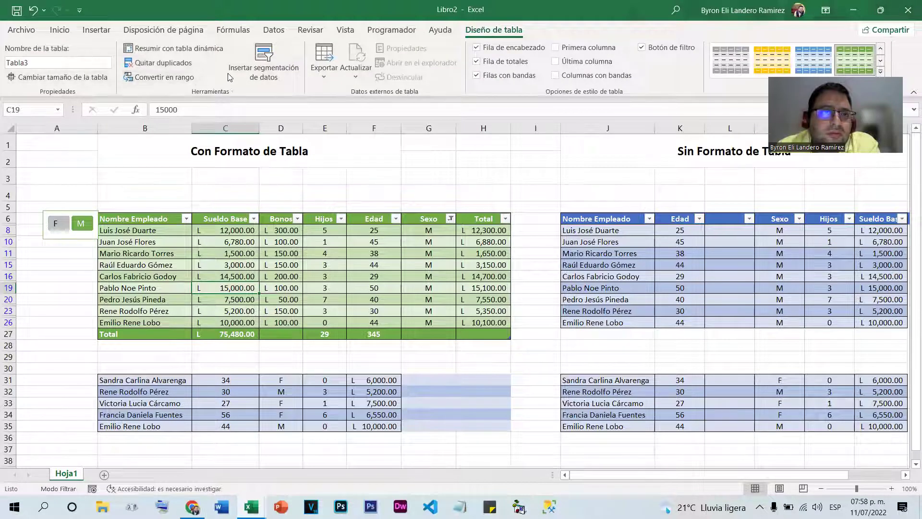
Insert a slicer for the table's Bonos column
{"action": "left_click", "coordinate": [275, 72]}
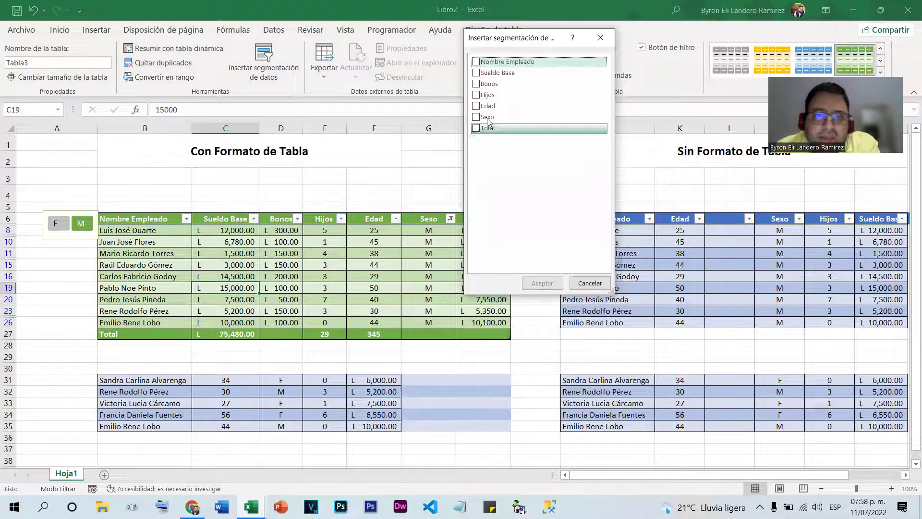
{"action": "left_click", "coordinate": [476, 94]}
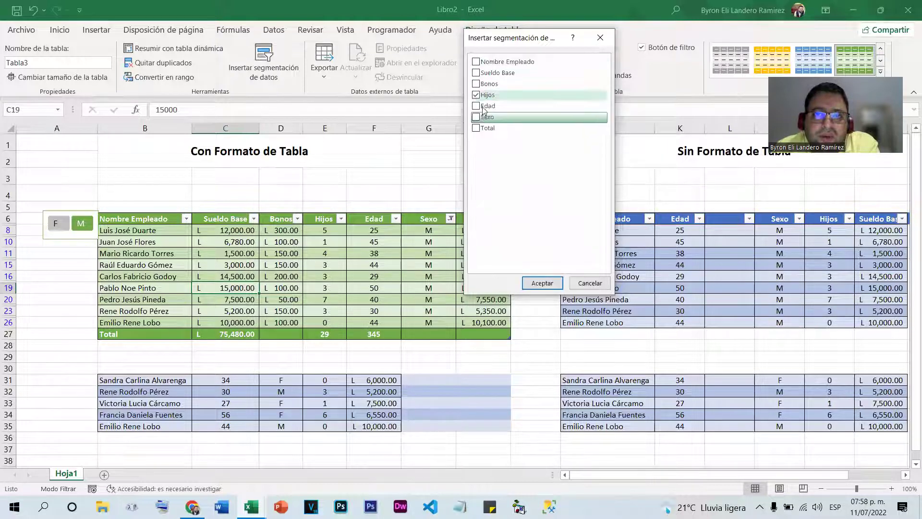
{"action": "left_click", "coordinate": [476, 83]}
{"action": "left_click", "coordinate": [476, 95]}
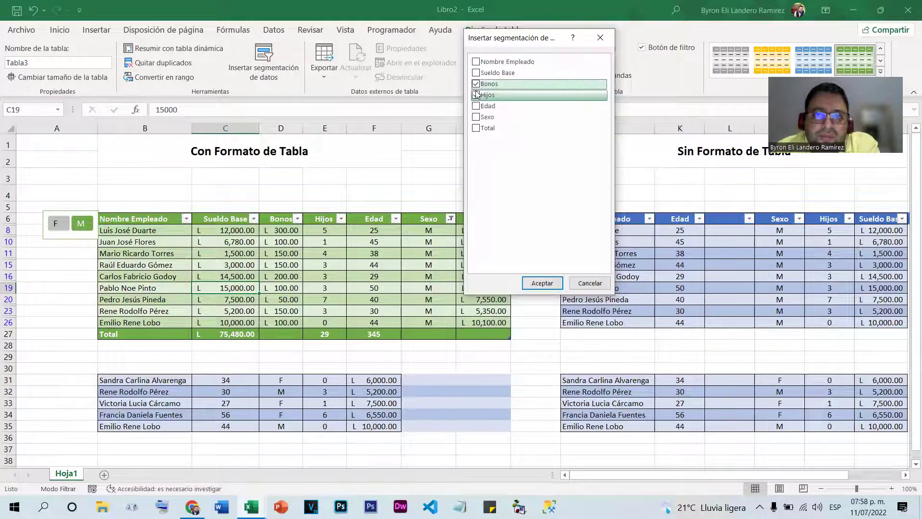
{"action": "left_click", "coordinate": [541, 283]}
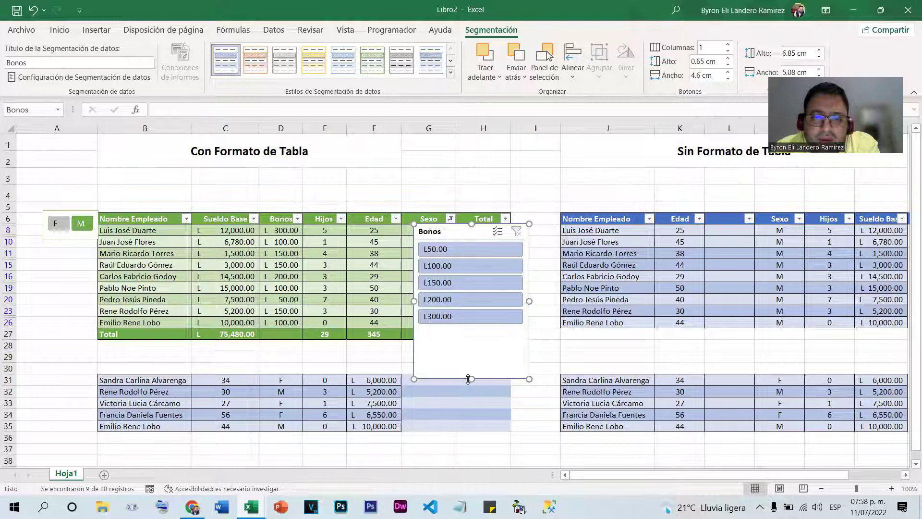
Give the Bonos slicer the dark green style and hide its header
{"action": "left_click", "coordinate": [450, 71]}
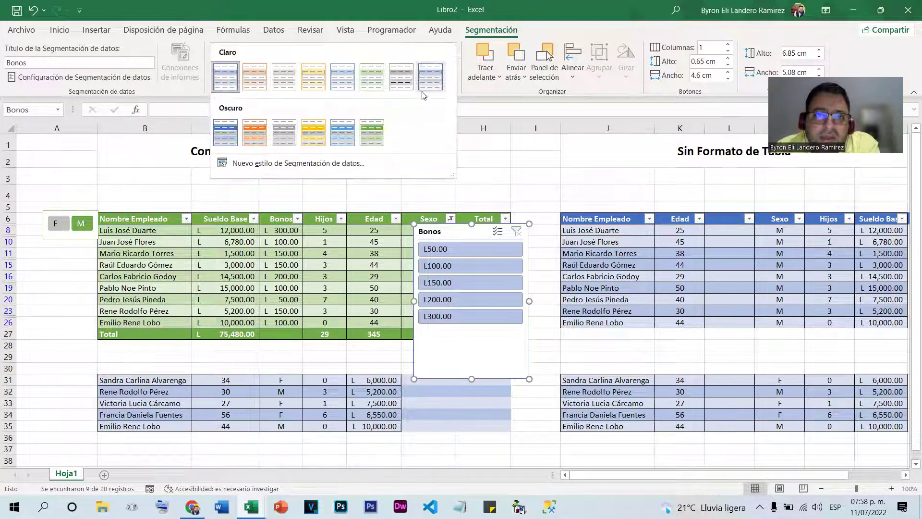
{"action": "left_click", "coordinate": [368, 135]}
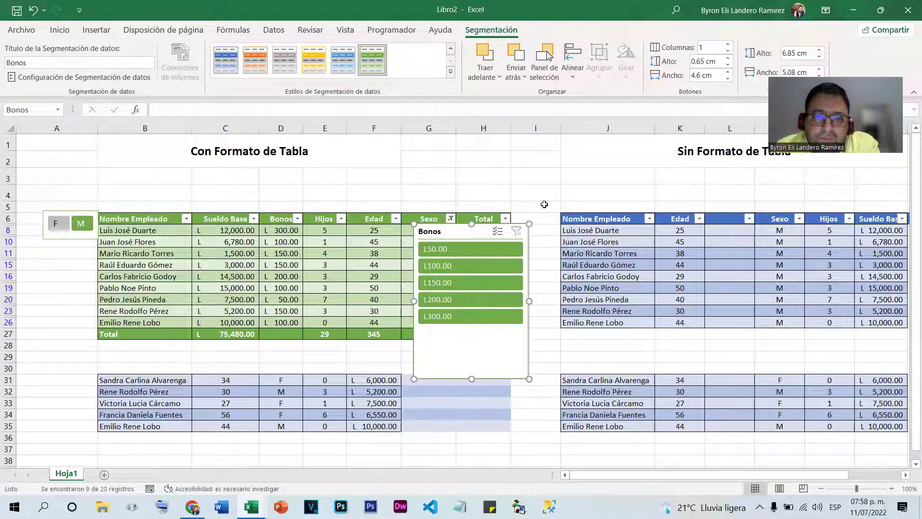
{"action": "left_click", "coordinate": [80, 77]}
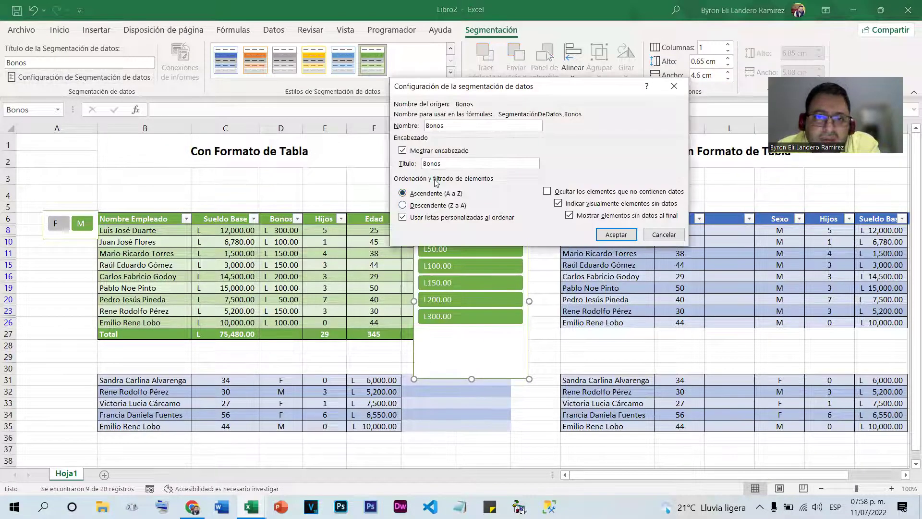
{"action": "left_click", "coordinate": [603, 234]}
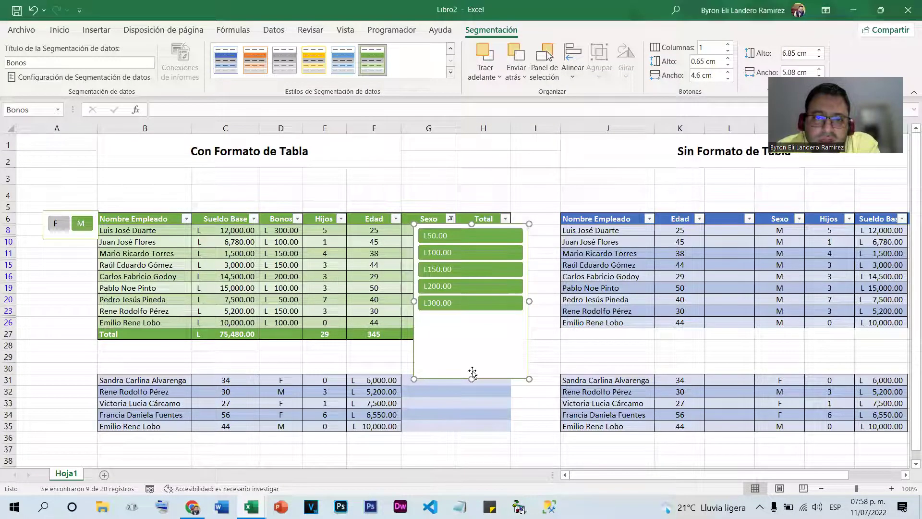
Shorten the Bonos slicer, move it beside the table over columns A–B, and narrow it to a slim column
{"action": "left_click_drag", "start_coordinate": [472, 378], "coordinate": [465, 316]}
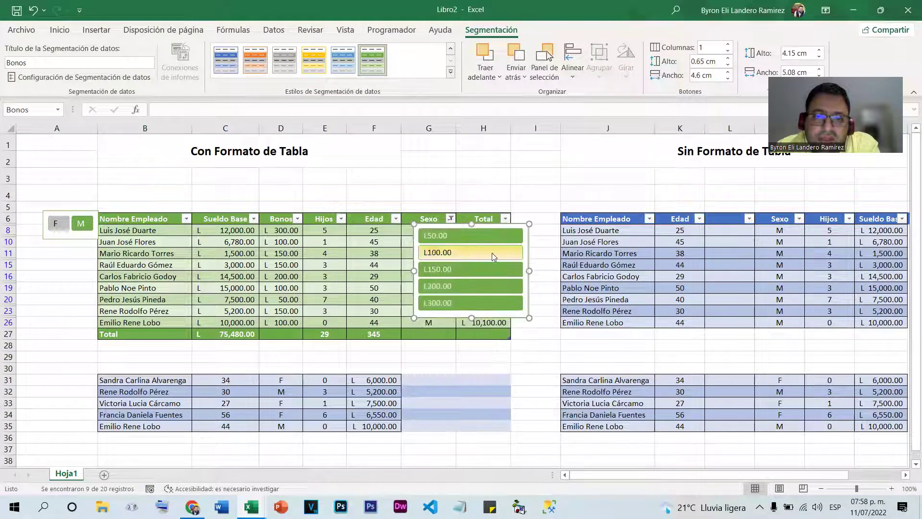
{"action": "left_click_drag", "start_coordinate": [505, 227], "coordinate": [137, 247]}
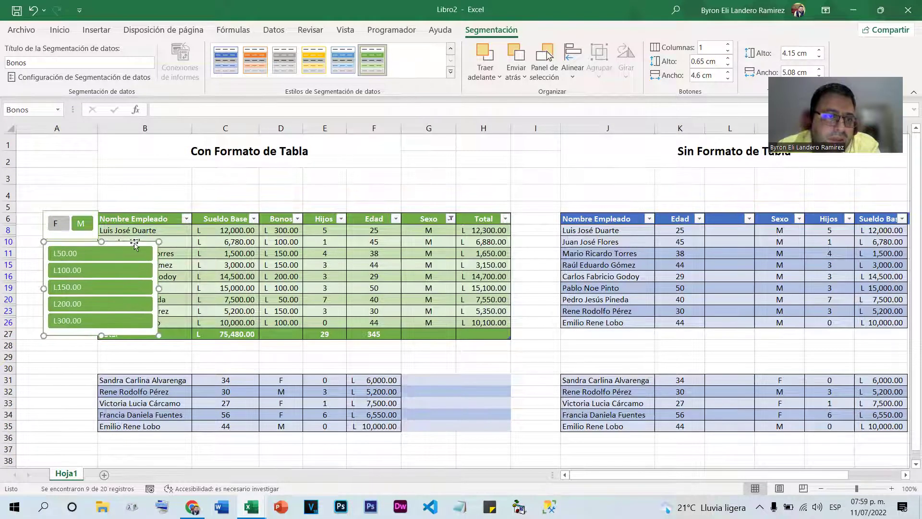
{"action": "left_click_drag", "start_coordinate": [159, 288], "coordinate": [98, 288]}
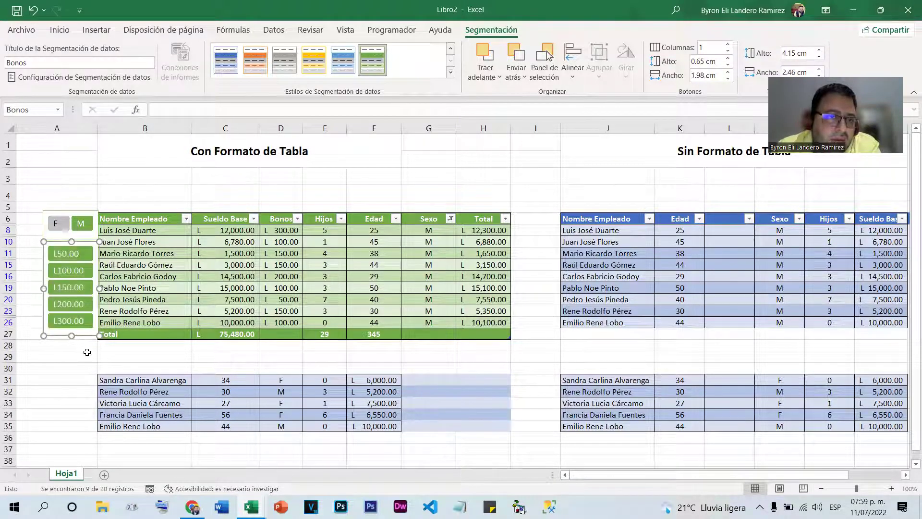
{"action": "left_click", "coordinate": [85, 356]}
{"action": "left_click", "coordinate": [56, 223]}
{"action": "left_click", "coordinate": [80, 224]}
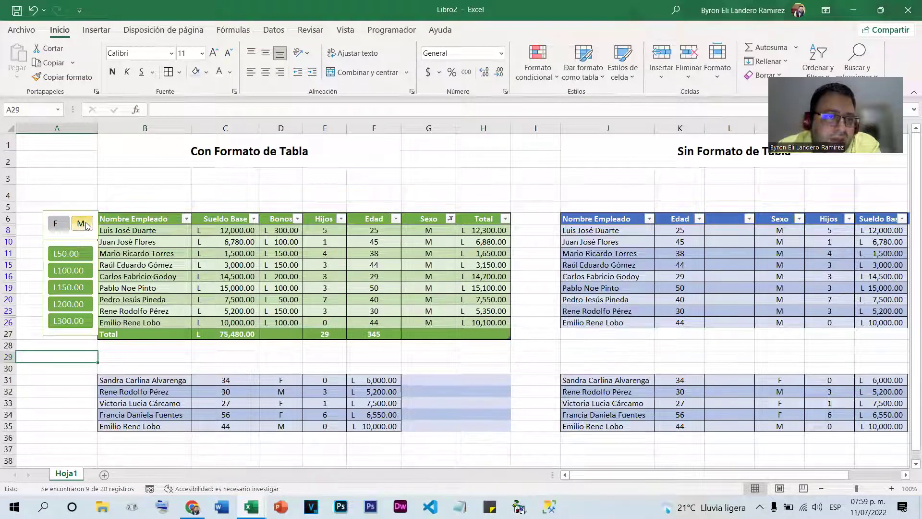
Filter by the L200.00 bonus with F, add M, then select every bonus so all 20 employees show
{"action": "left_click", "coordinate": [68, 304]}
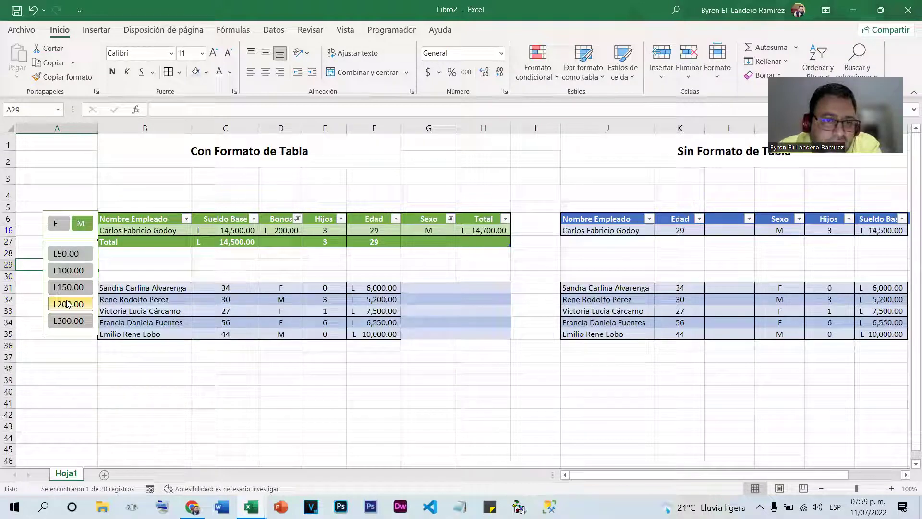
{"action": "left_click", "coordinate": [64, 227]}
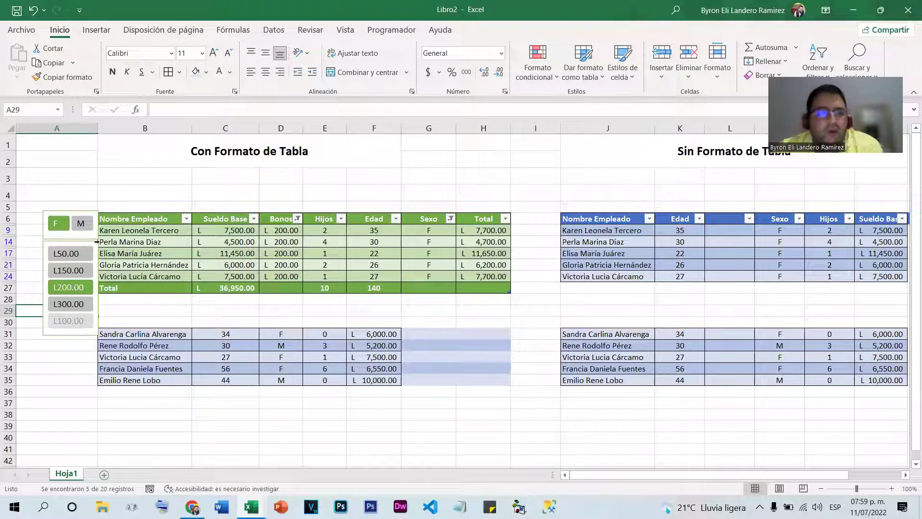
{"action": "left_click", "coordinate": [81, 224], "text": "ctrl"}
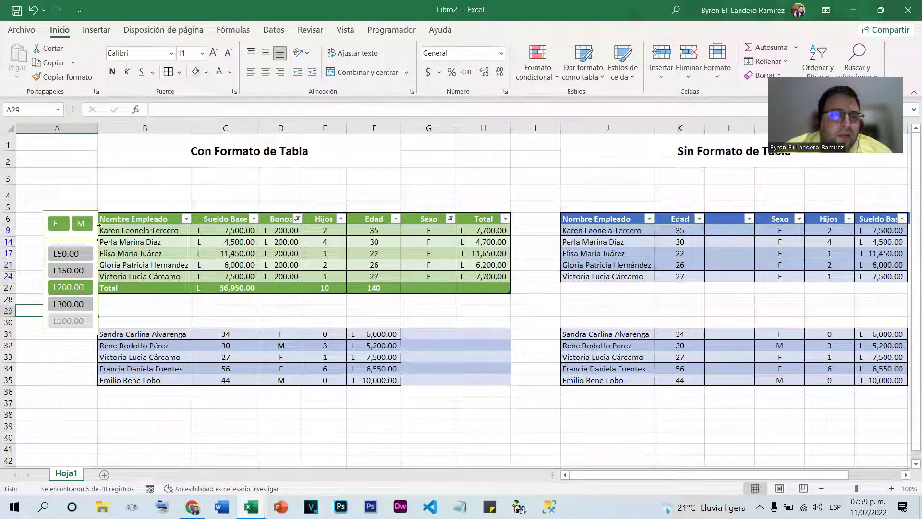
{"action": "left_click_drag", "start_coordinate": [66, 257], "coordinate": [70, 323]}
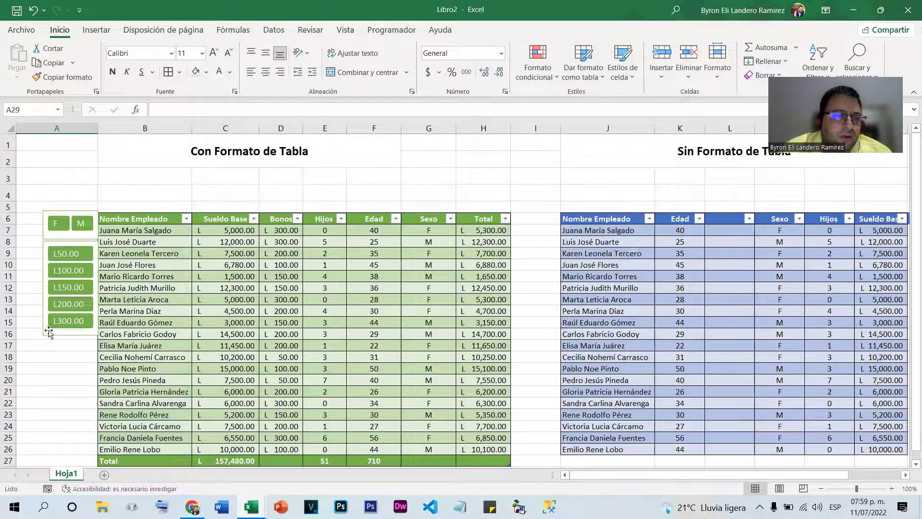
{"action": "scroll", "coordinate": [368, 248], "scroll_direction": "down", "scroll_amount": 4}
{"action": "scroll", "coordinate": [369, 248], "scroll_direction": "up", "scroll_amount": 3}
{"action": "scroll", "coordinate": [369, 247], "scroll_direction": "up", "scroll_amount": 1}
{"action": "scroll", "coordinate": [371, 245], "scroll_direction": "down", "scroll_amount": 1}
{"action": "scroll", "coordinate": [384, 250], "scroll_direction": "up", "scroll_amount": 1}
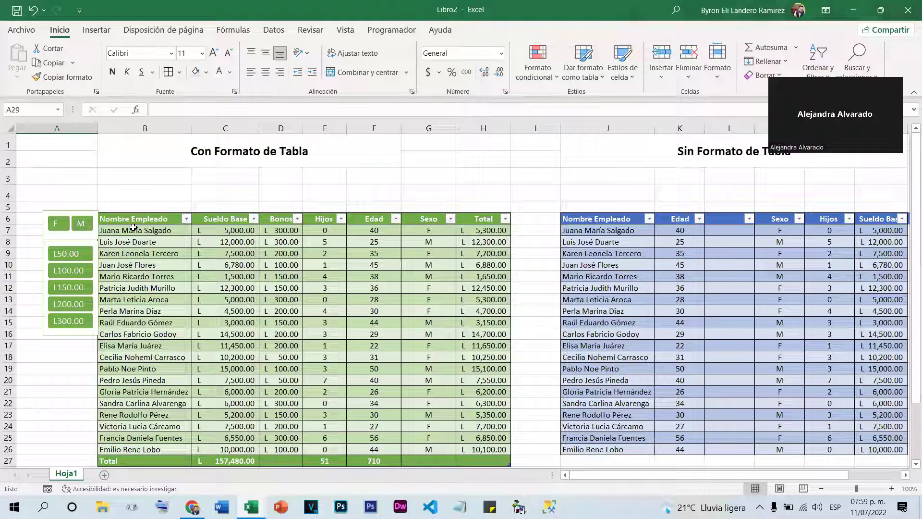
Move the Sexo slicer to B4–B5 and Bonos above the table, and set Bonos to 5 columns
{"action": "left_click_drag", "start_coordinate": [80, 206], "coordinate": [112, 183]}
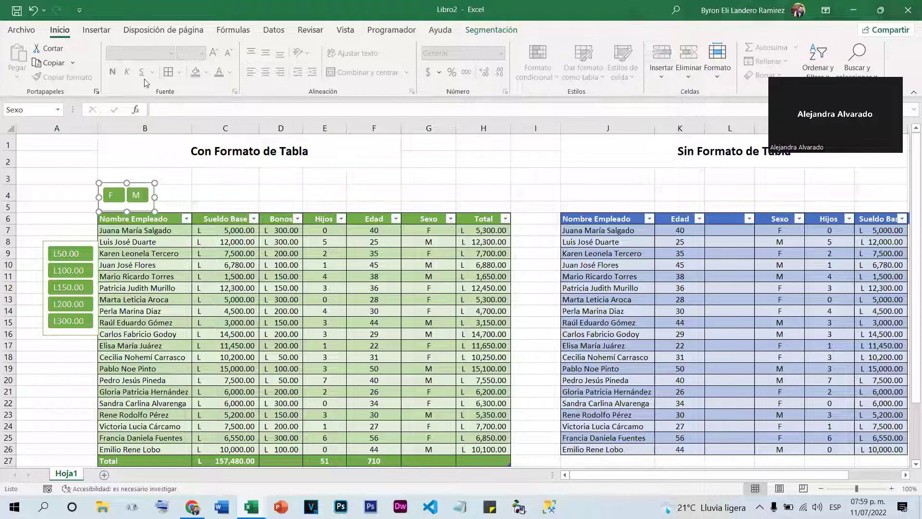
{"action": "left_click_drag", "start_coordinate": [55, 336], "coordinate": [186, 267]}
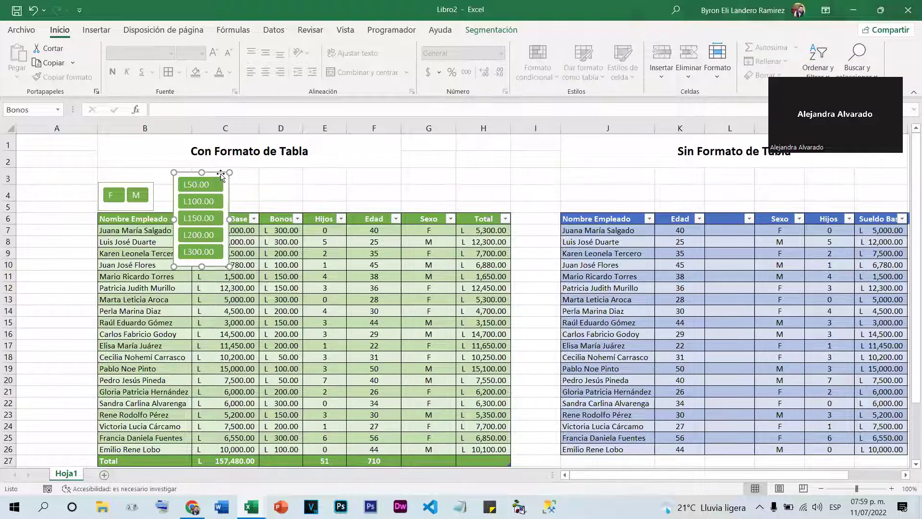
{"action": "left_click", "coordinate": [510, 30]}
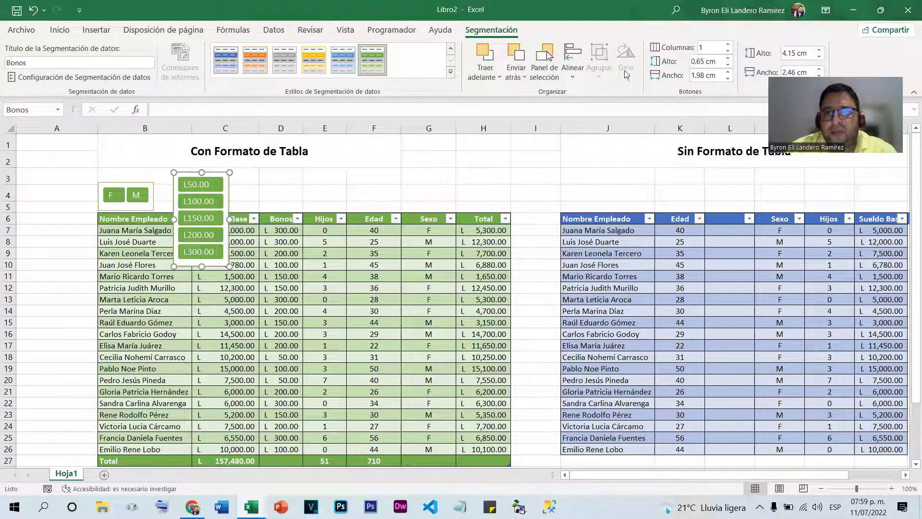
{"action": "left_click", "coordinate": [728, 44]}
{"action": "left_click", "coordinate": [728, 44]}
{"action": "left_click", "coordinate": [728, 44]}
{"action": "left_click", "coordinate": [729, 44]}
Shorten the Bonos slicer so L50.00 through L300.00 sit in one compact row
{"action": "left_click", "coordinate": [270, 192]}
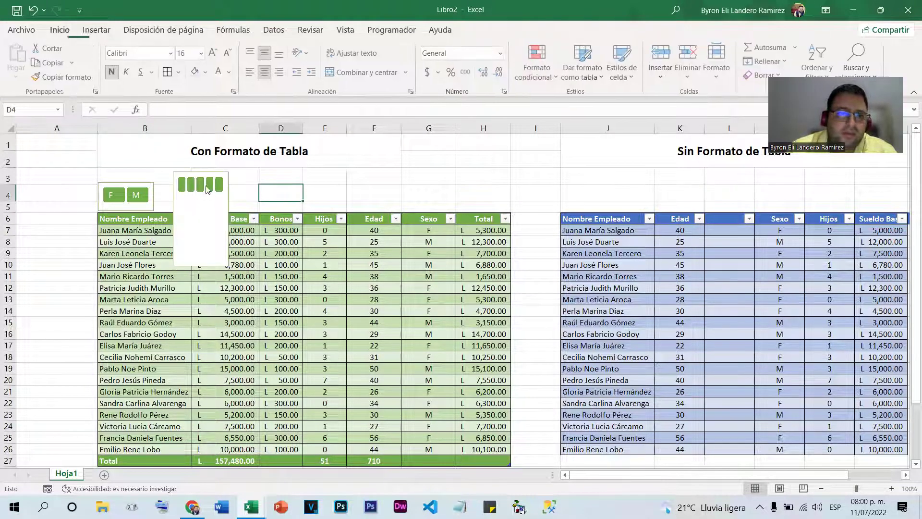
{"action": "left_click", "coordinate": [197, 266]}
{"action": "left_click_drag", "start_coordinate": [198, 266], "coordinate": [381, 203]}
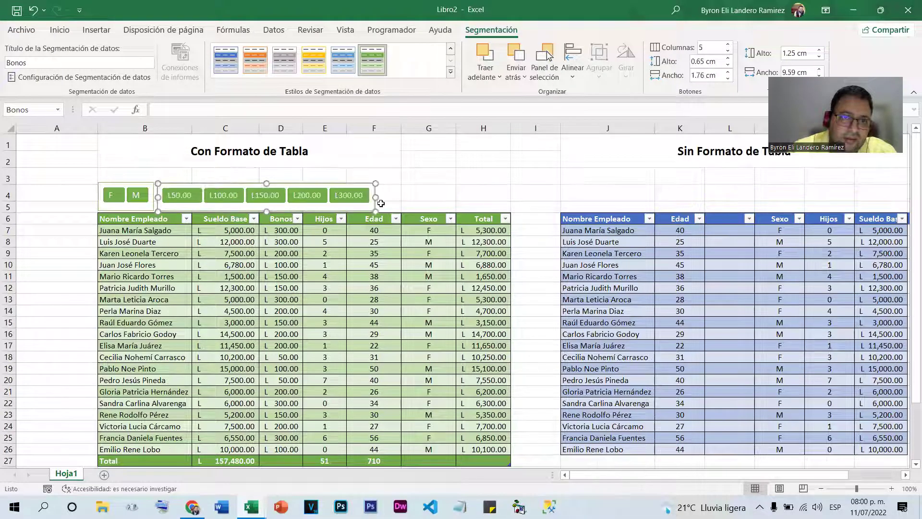
{"action": "left_click", "coordinate": [481, 174]}
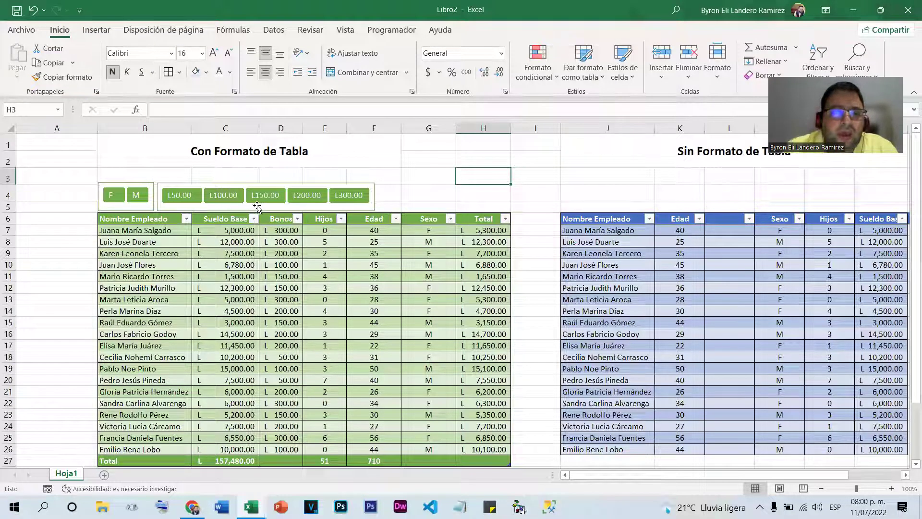
Filter by L300.00 and M, then select all bonus amounts, leaving the nine male employees
{"action": "left_click", "coordinate": [339, 196]}
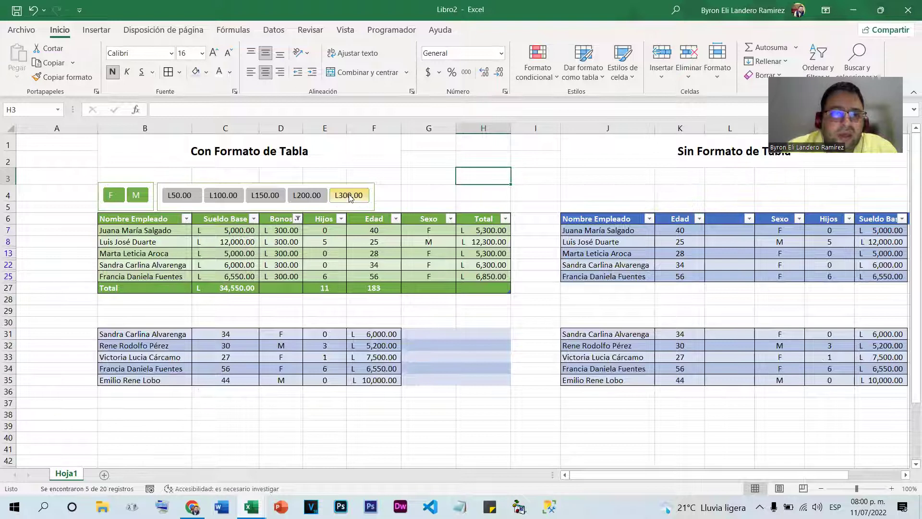
{"action": "left_click", "coordinate": [136, 196]}
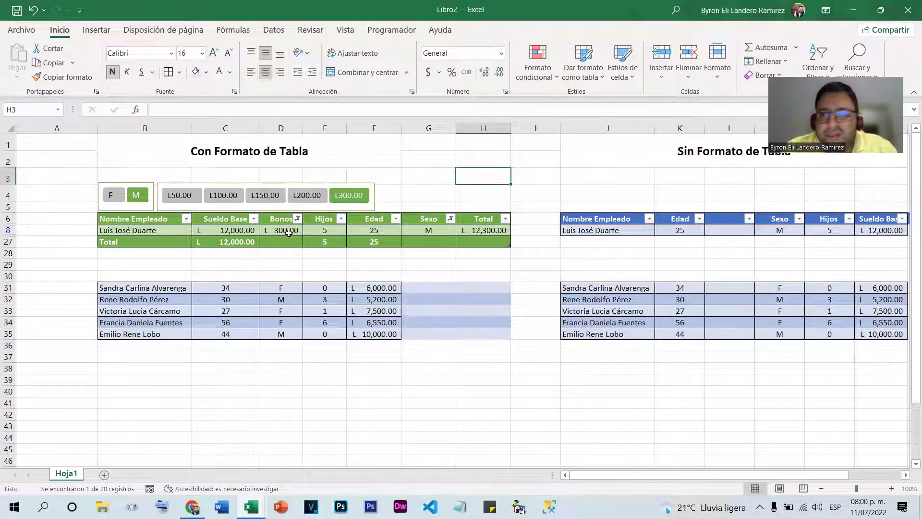
{"action": "left_click", "coordinate": [306, 195], "text": "ctrl"}
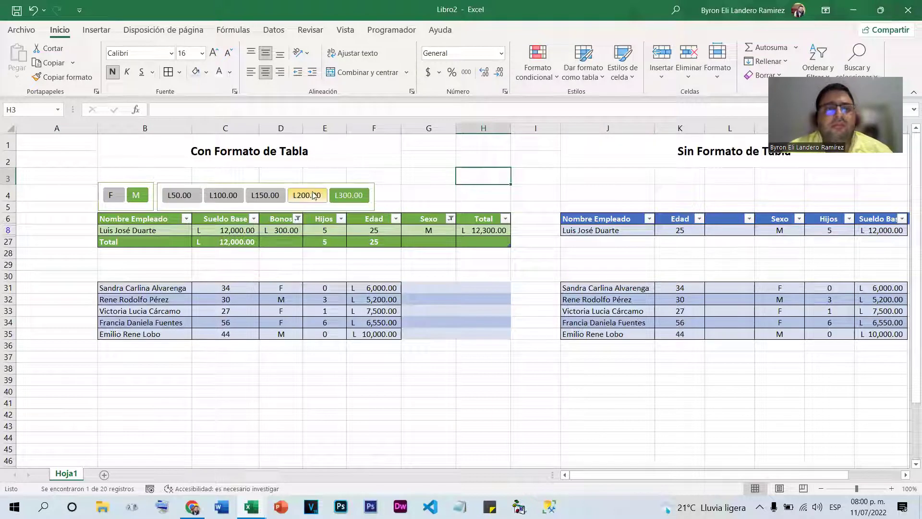
{"action": "left_click_drag", "start_coordinate": [277, 200], "coordinate": [125, 197]}
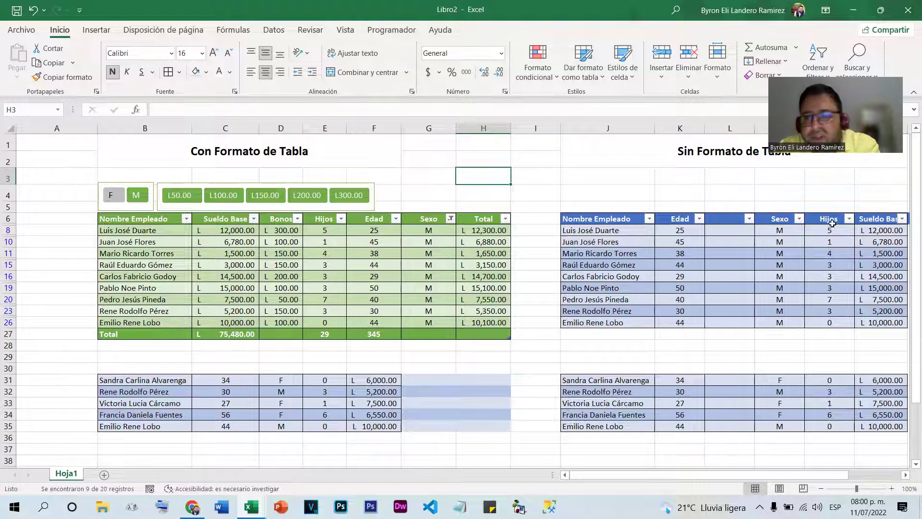
Check Sexo values in the unformatted table, then select cell F11 in the green table
{"action": "left_click_drag", "start_coordinate": [749, 466], "coordinate": [803, 465]}
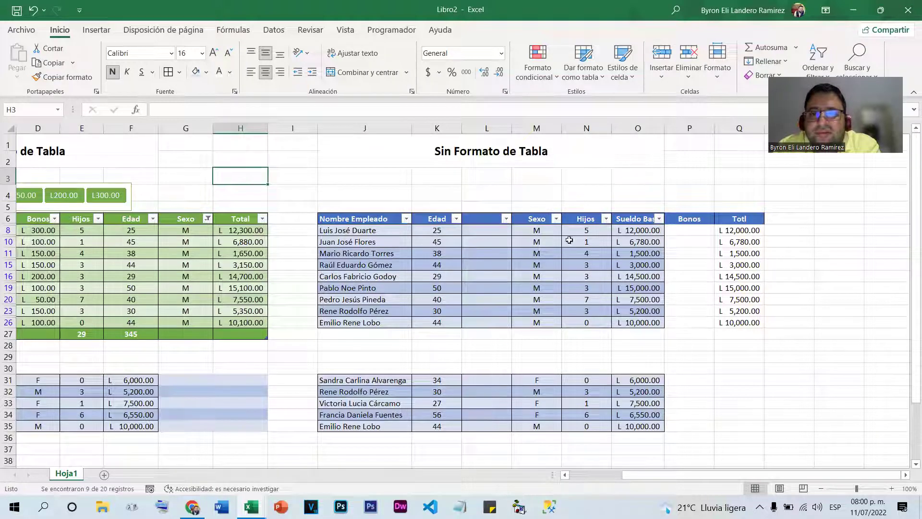
{"action": "left_click", "coordinate": [619, 249]}
{"action": "left_click", "coordinate": [529, 261]}
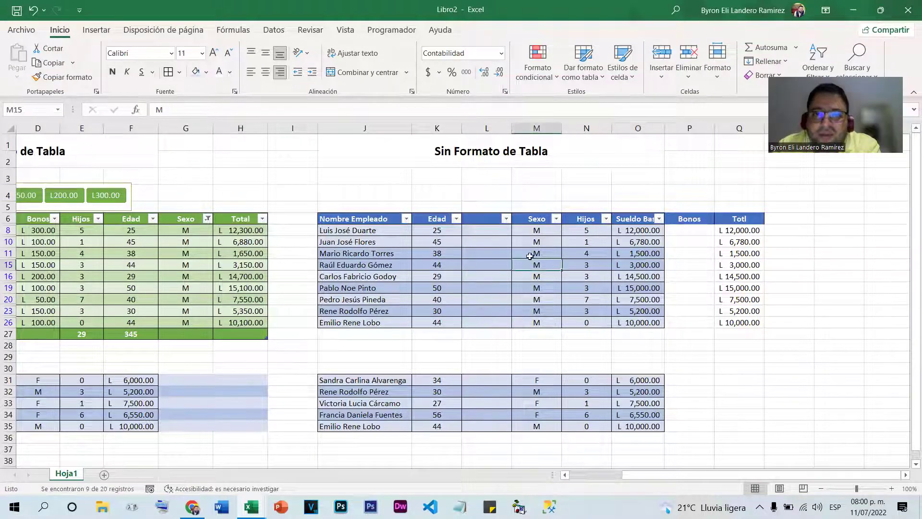
{"action": "left_click_drag", "start_coordinate": [654, 478], "coordinate": [601, 476]}
{"action": "left_click", "coordinate": [403, 253]}
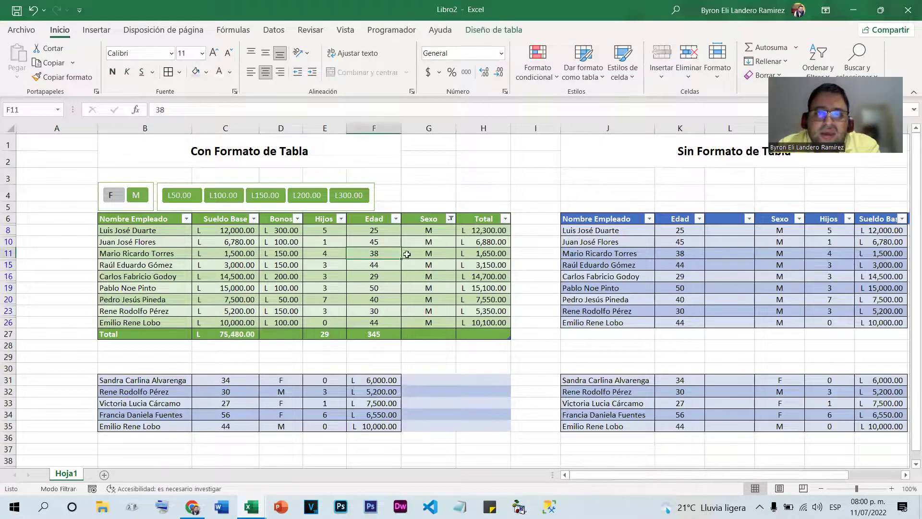
{"action": "left_click", "coordinate": [504, 31]}
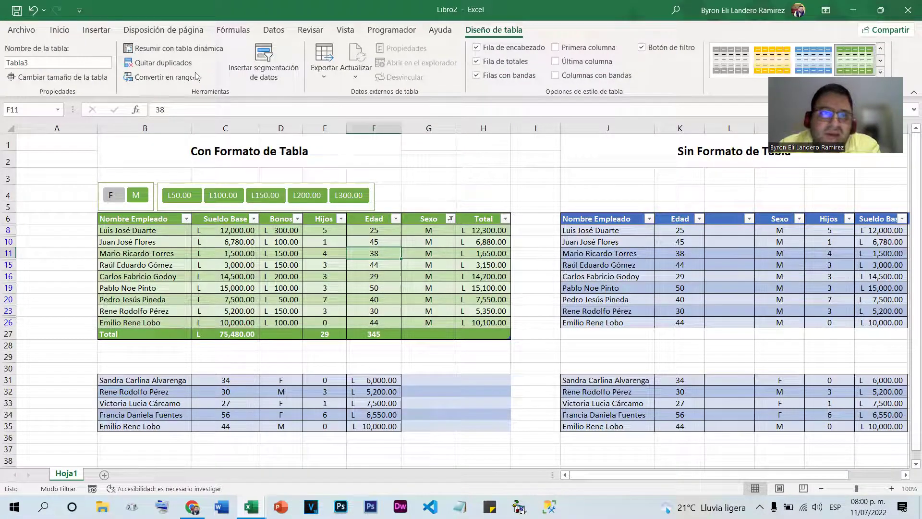